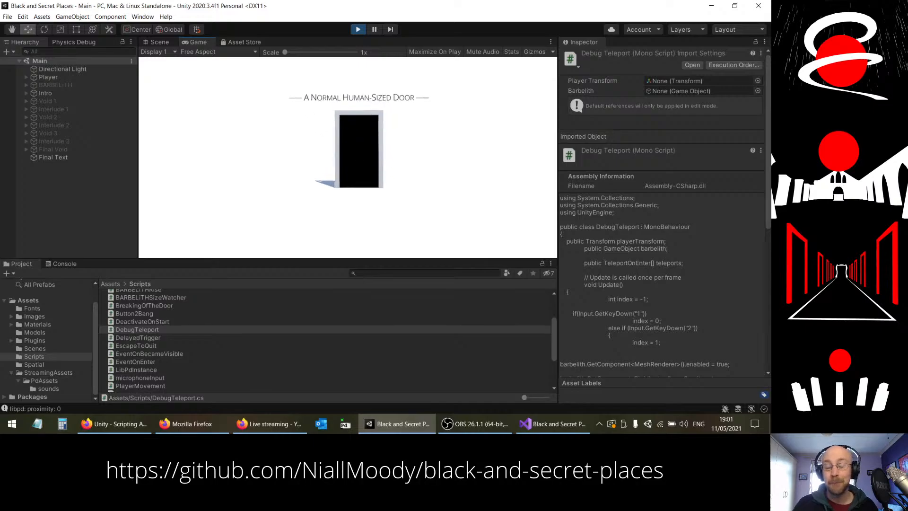
Step: Playtest the intro by walking through the human-sized door and follow the winding slab path through Void 1
{"action": "key", "text": "w"}
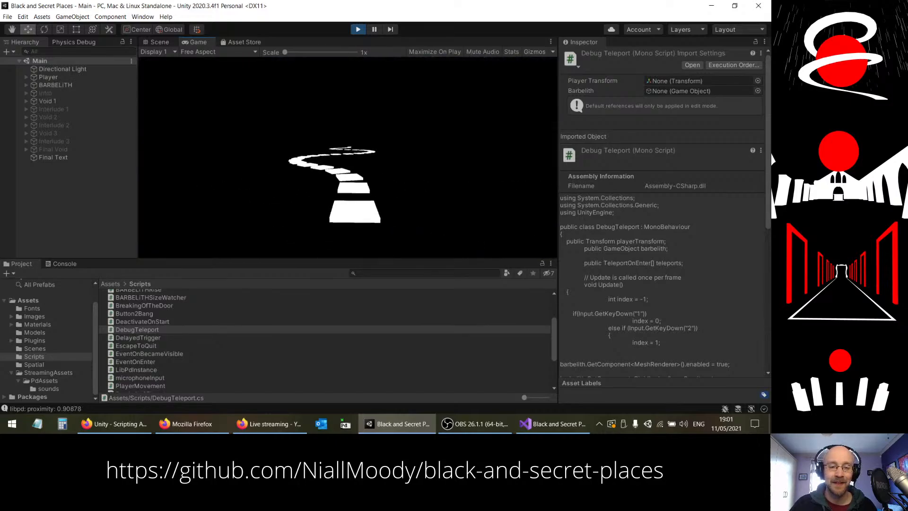
{"action": "key", "text": "w"}
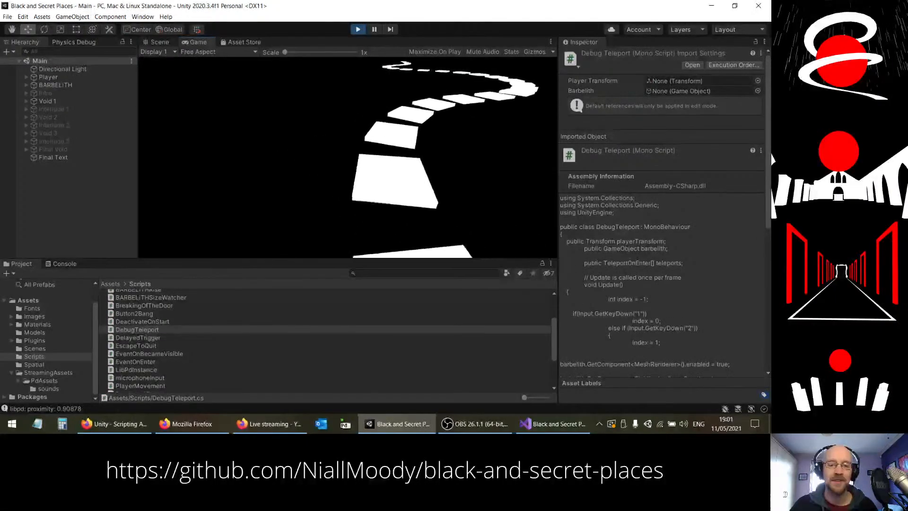
{"action": "key", "text": "w"}
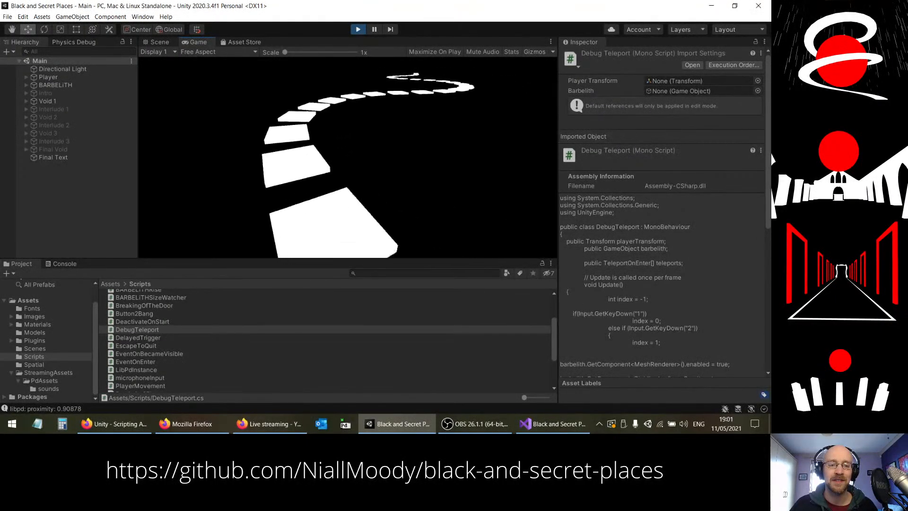
{"action": "key", "text": "w"}
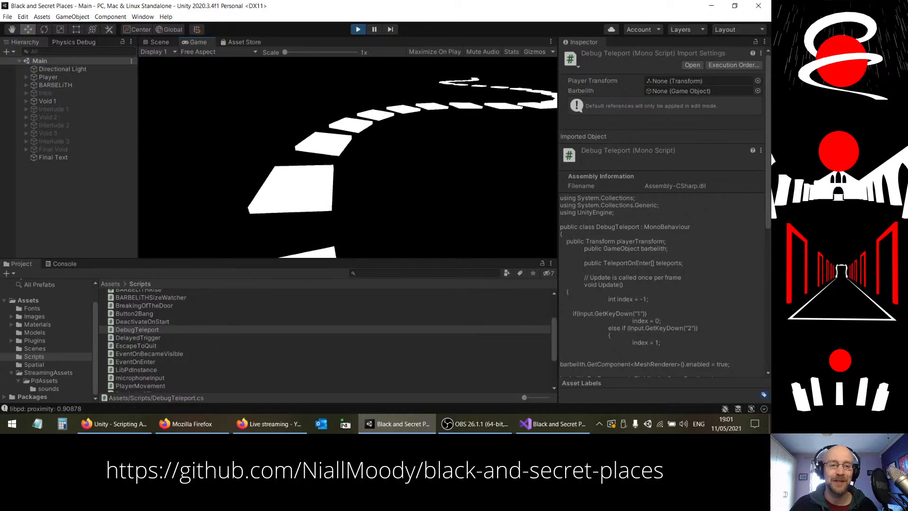
{"action": "key", "text": "w"}
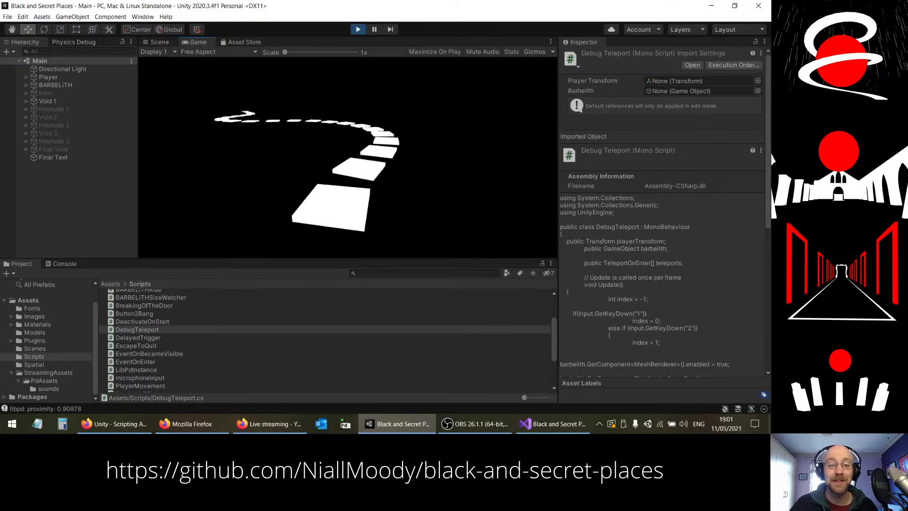
{"action": "key", "text": "w"}
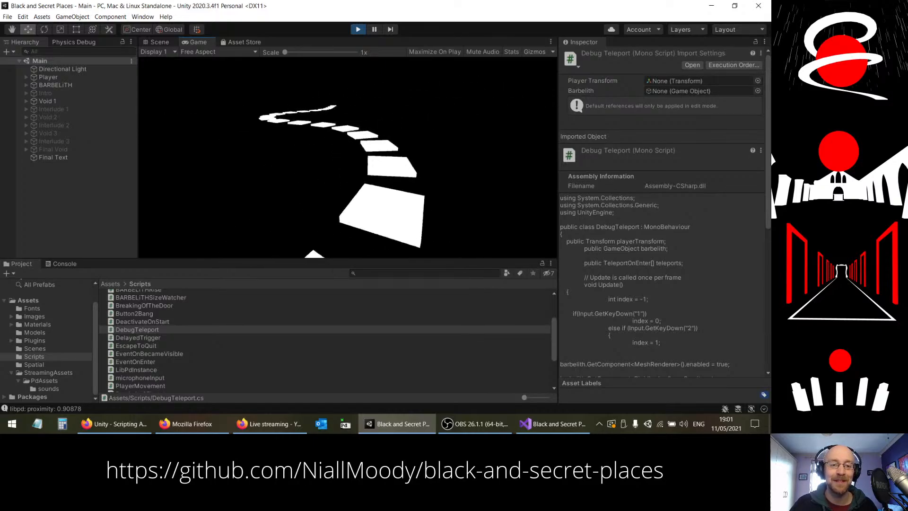
{"action": "key", "text": "w"}
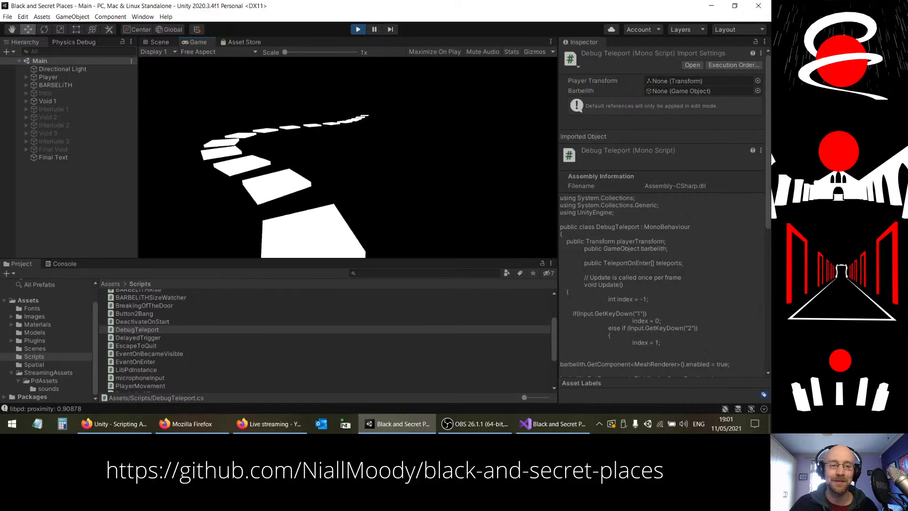
{"action": "key", "text": "w"}
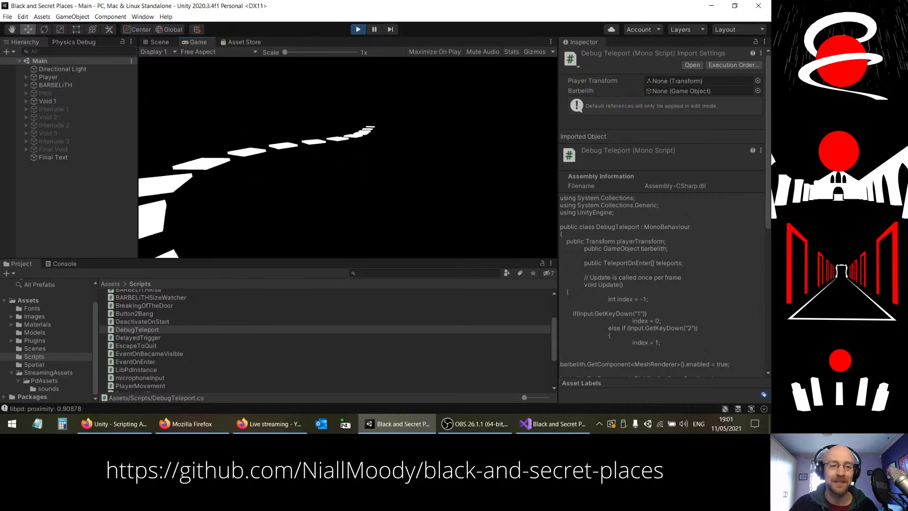
{"action": "key", "text": "w"}
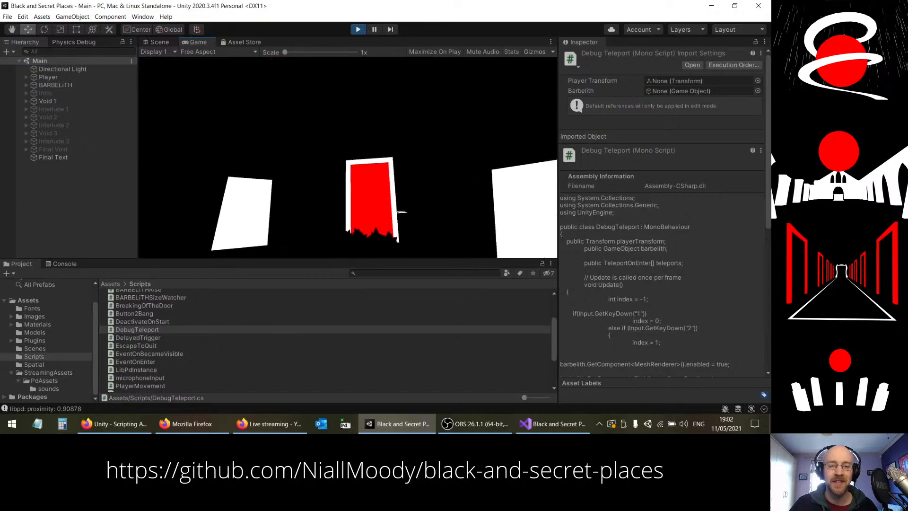
Step: Cross Interlude 1 through its black doorway and follow the Void 2 slab path up to the ruined church
{"action": "key", "text": "w"}
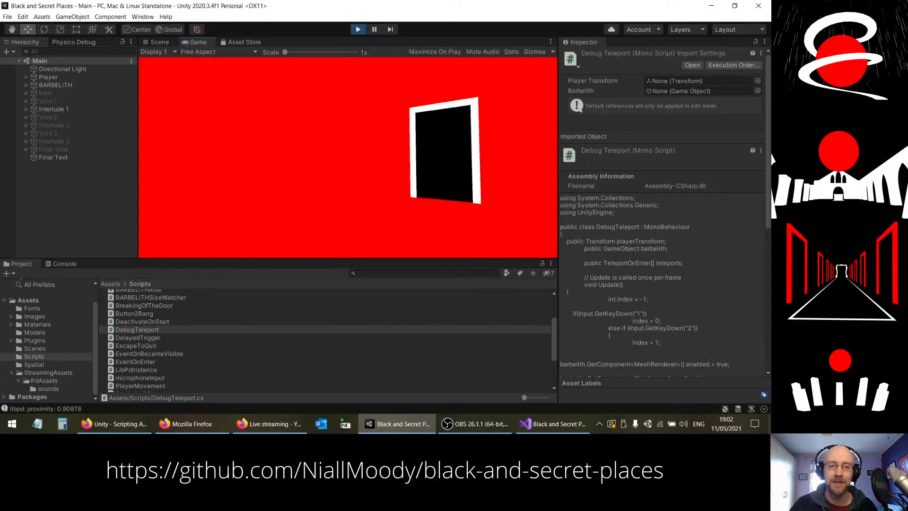
{"action": "key", "text": "w"}
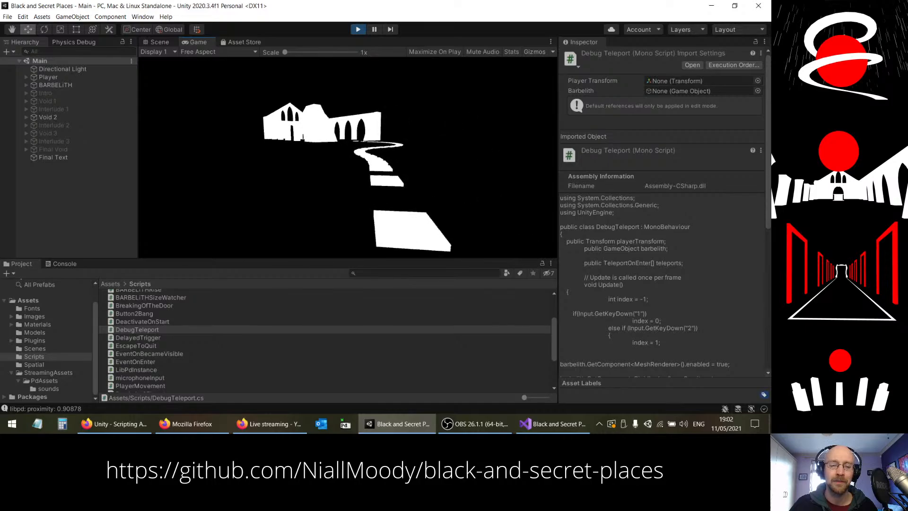
{"action": "key", "text": "w"}
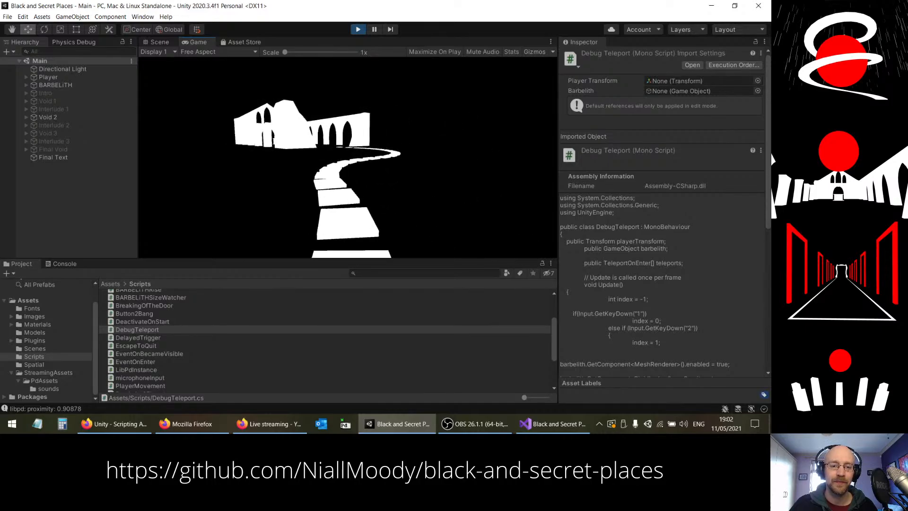
{"action": "key", "text": "w"}
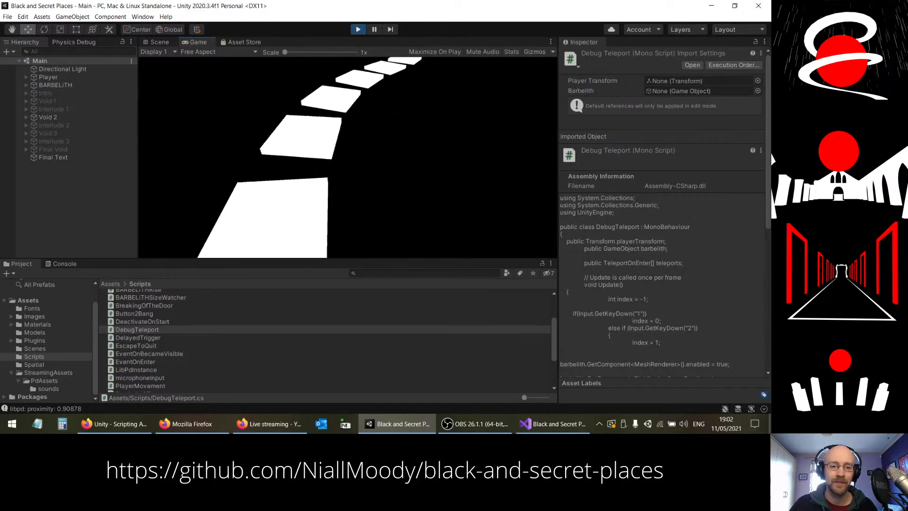
{"action": "key", "text": "w"}
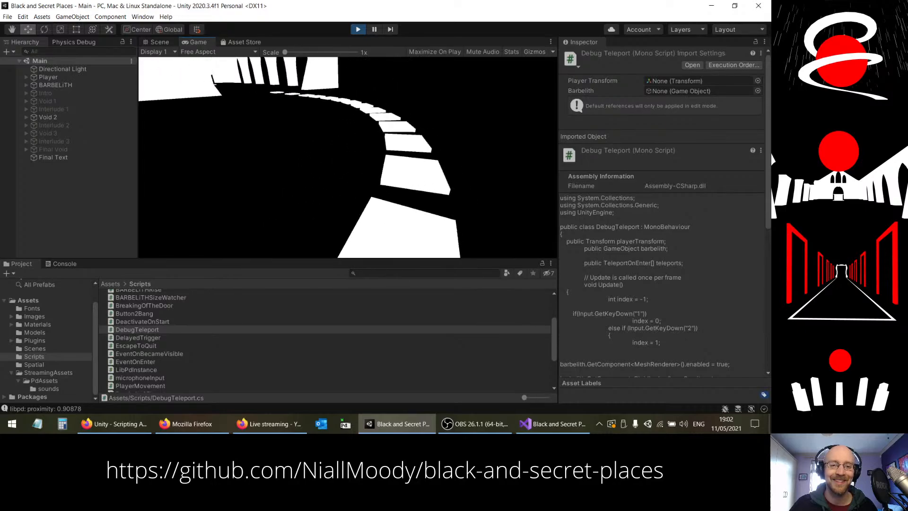
{"action": "key", "text": "w"}
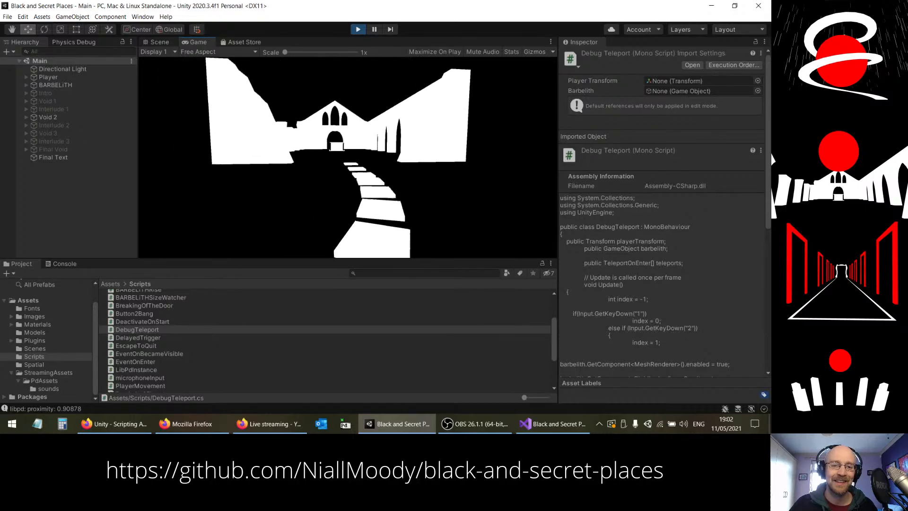
Step: Walk through the church ruins in Void 2, along the arcades and past the altar, to the red doorway
{"action": "key", "text": "w"}
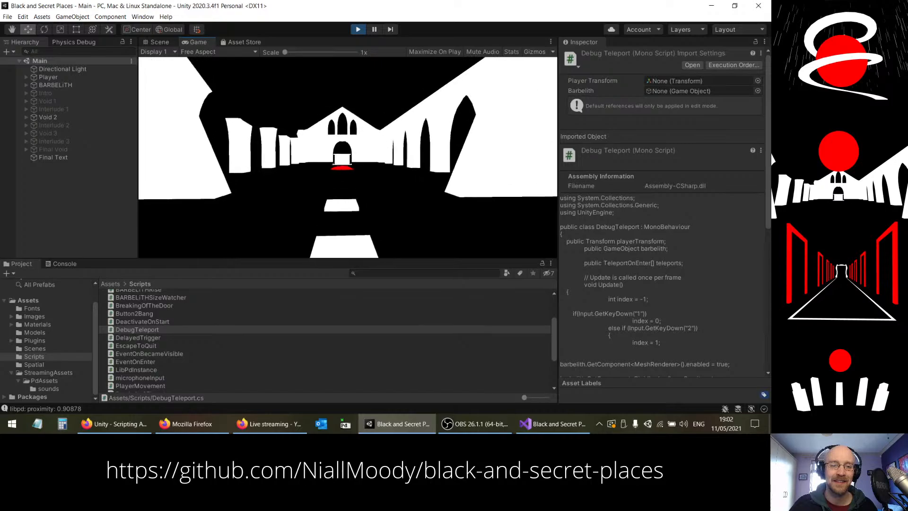
{"action": "key", "text": "w"}
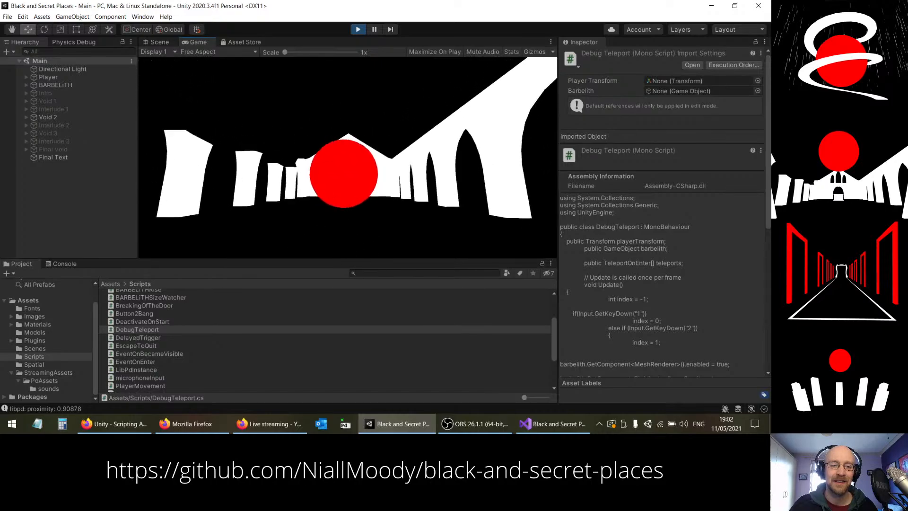
{"action": "key", "text": "w"}
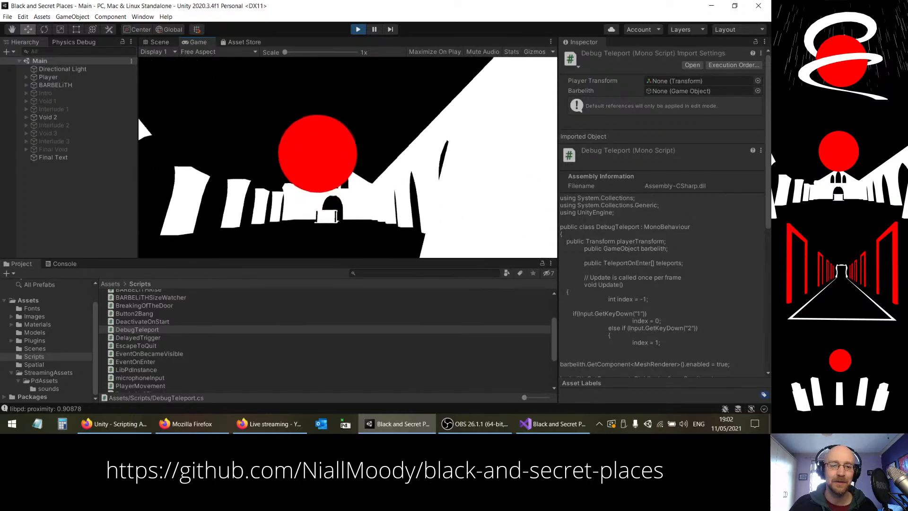
{"action": "key", "text": "w"}
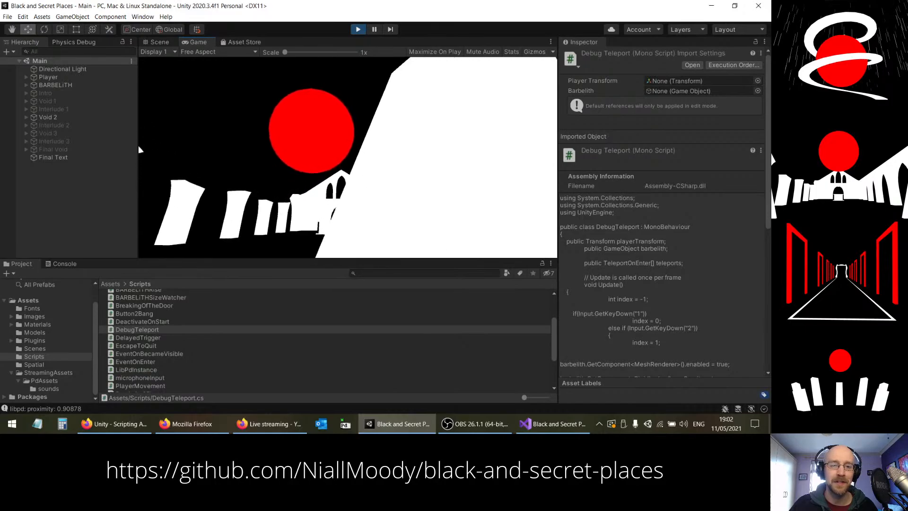
{"action": "key", "text": "w"}
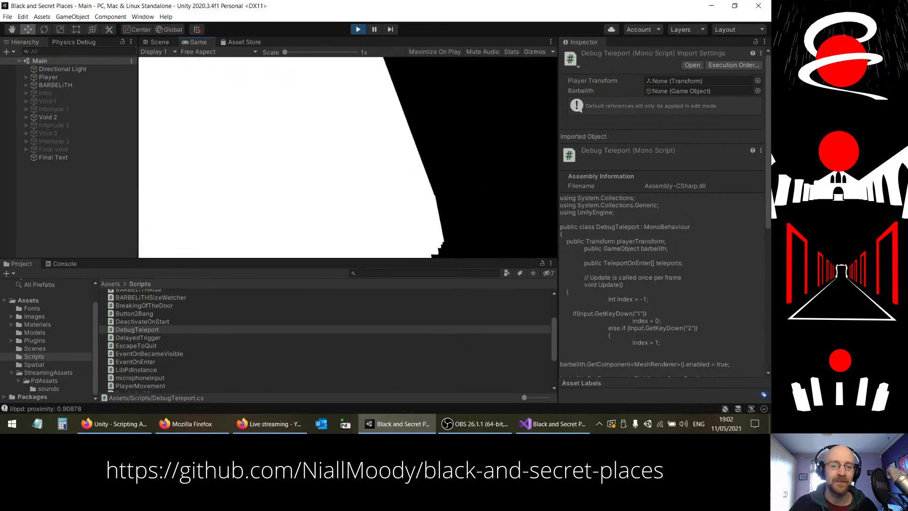
{"action": "key", "text": "w"}
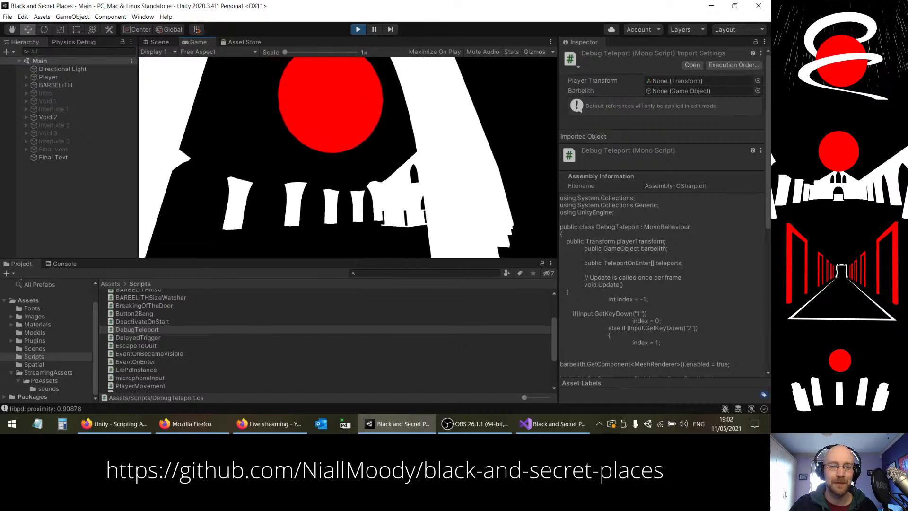
{"action": "key", "text": "w"}
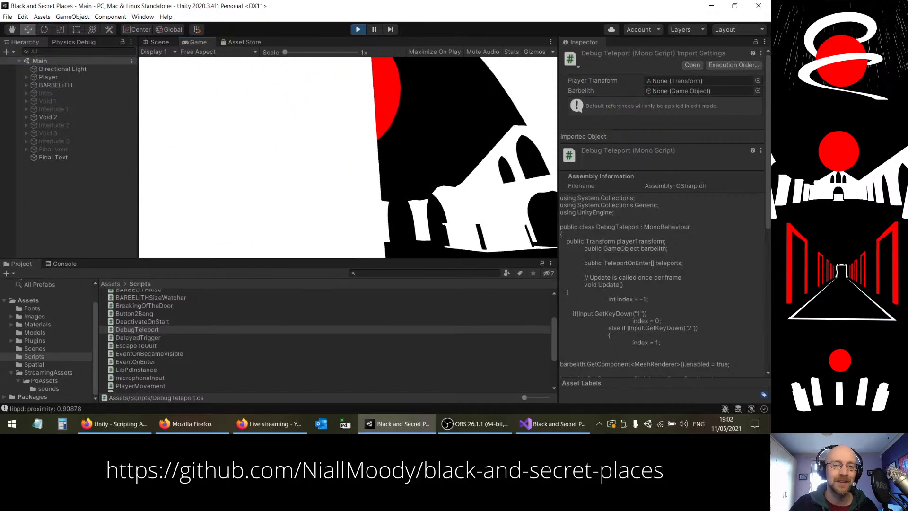
{"action": "key", "text": "w"}
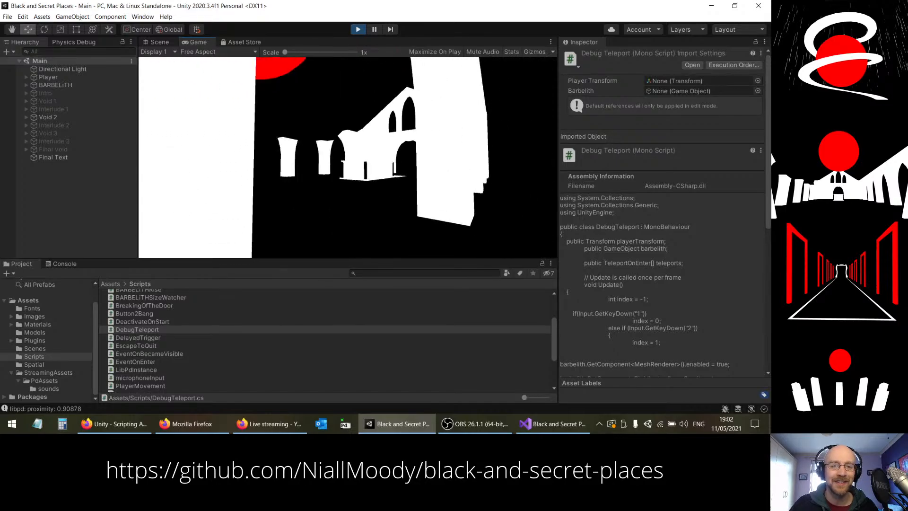
{"action": "key", "text": "w"}
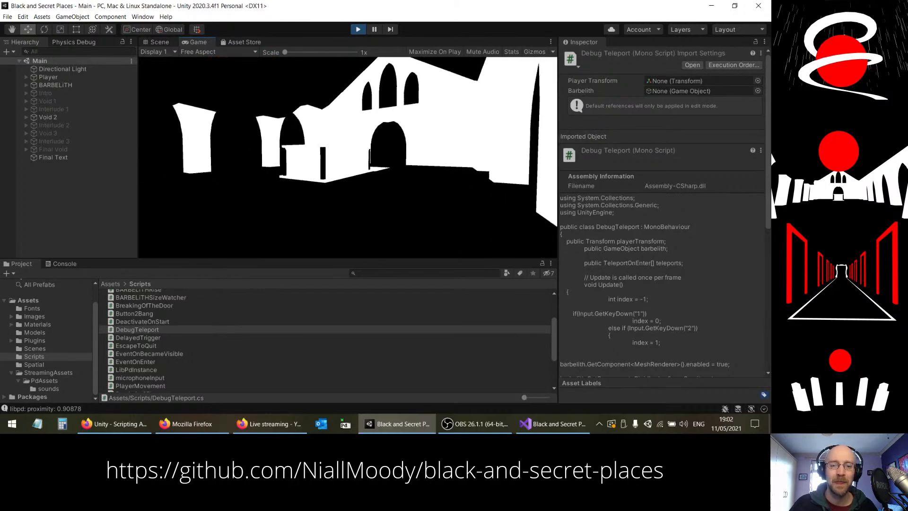
{"action": "key", "text": "w"}
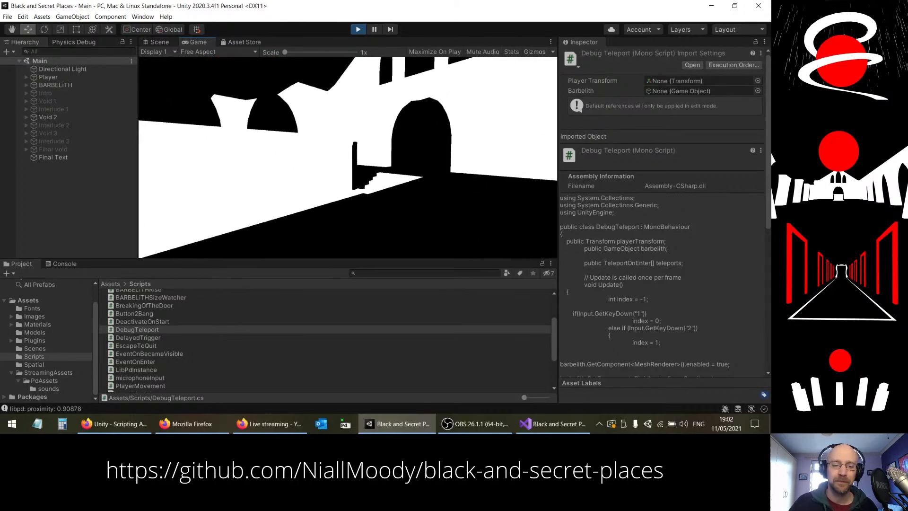
{"action": "key", "text": "w"}
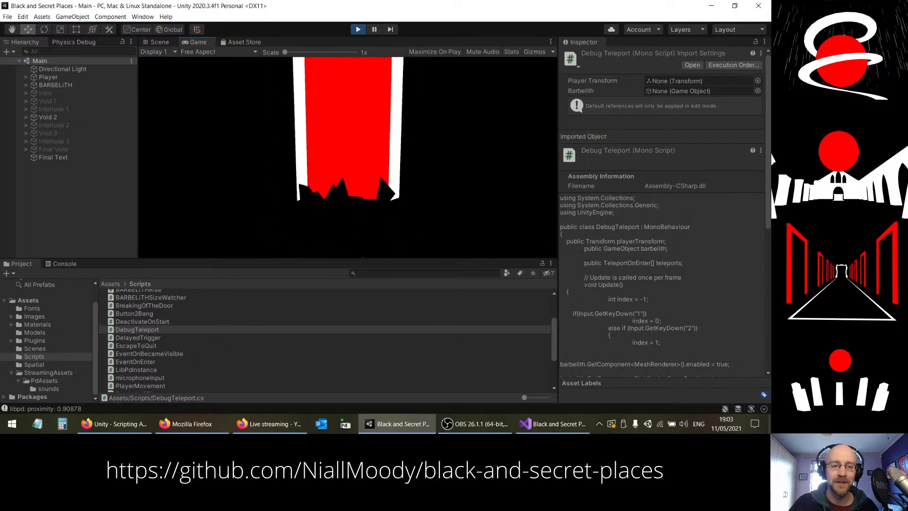
Step: Pass through the red doorway and cross Interlude 2 through its black door into Void 3
{"action": "key", "text": "w"}
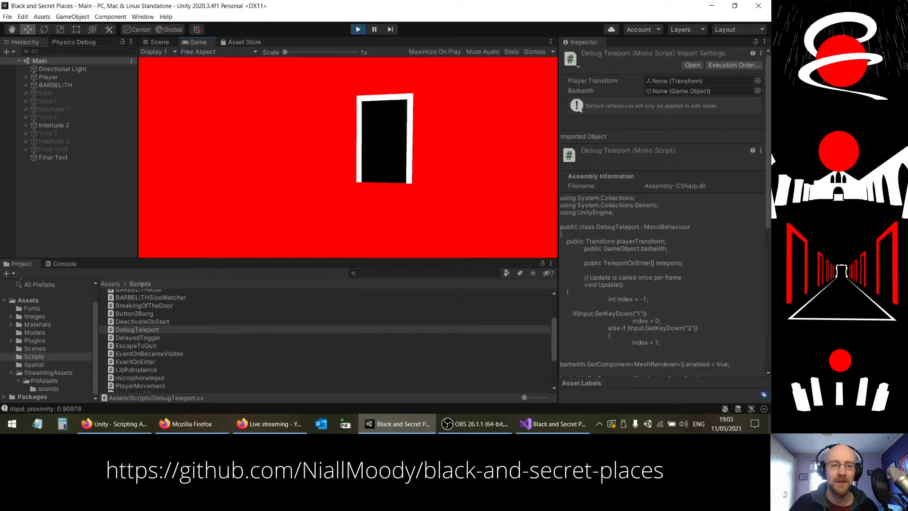
{"action": "key", "text": "w"}
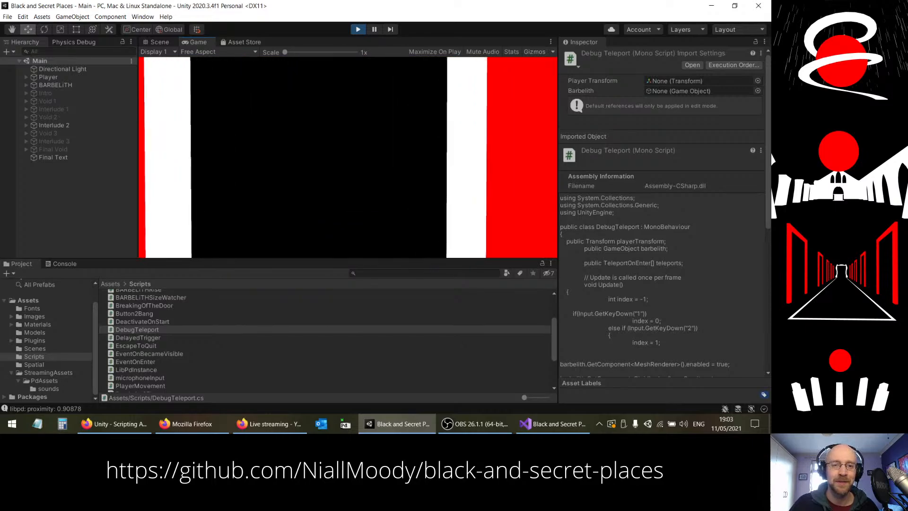
{"action": "key", "text": "w"}
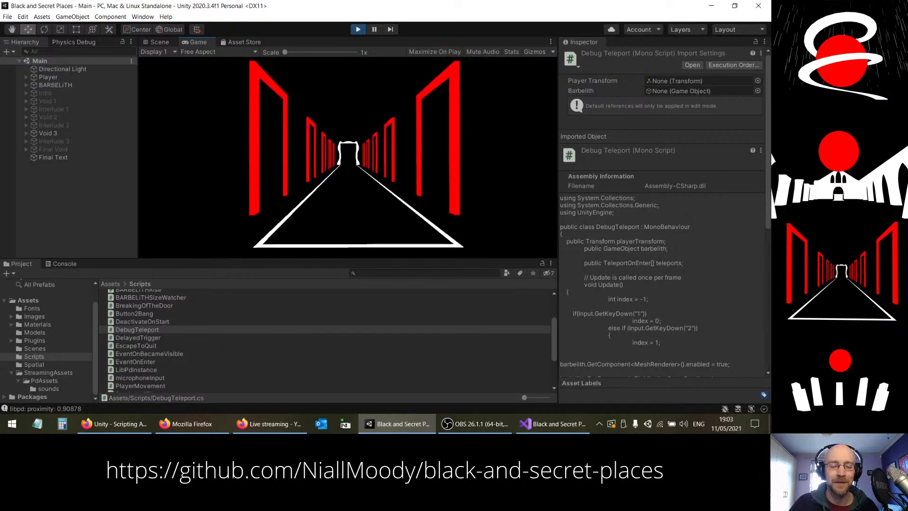
Step: Walk down the Void 3 corridor between the red door frames and through the white archway into Interlude 3
{"action": "key", "text": "w"}
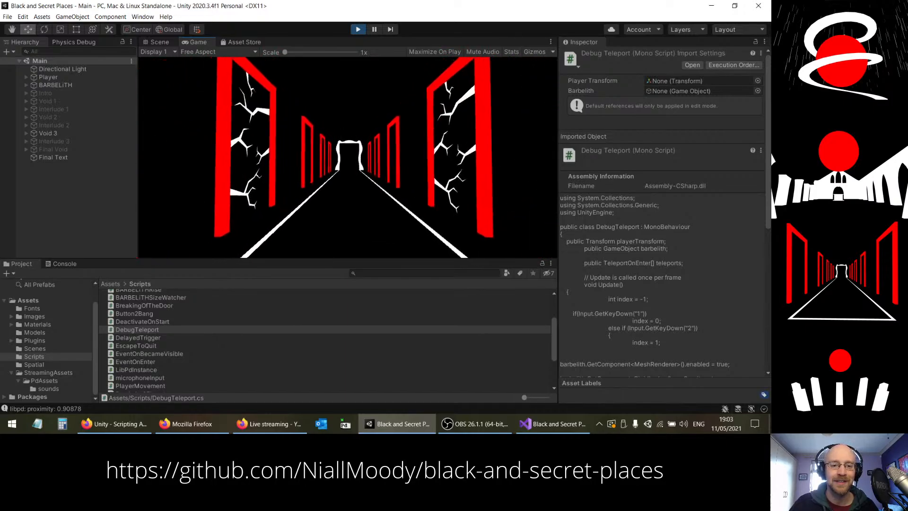
{"action": "key", "text": "w"}
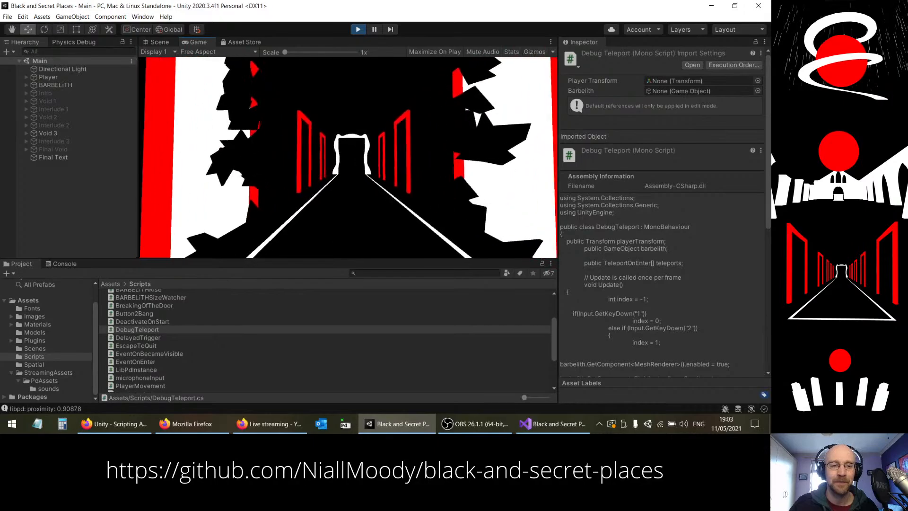
{"action": "key", "text": "w"}
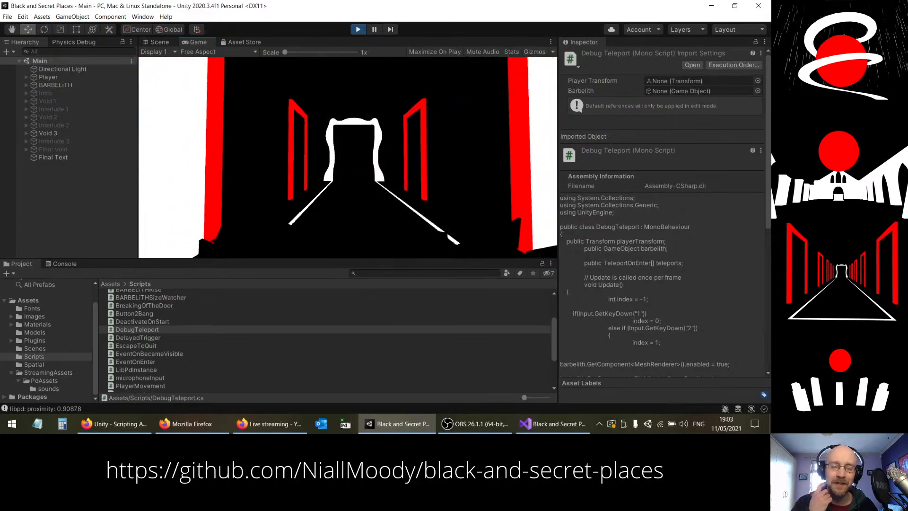
{"action": "key", "text": "w"}
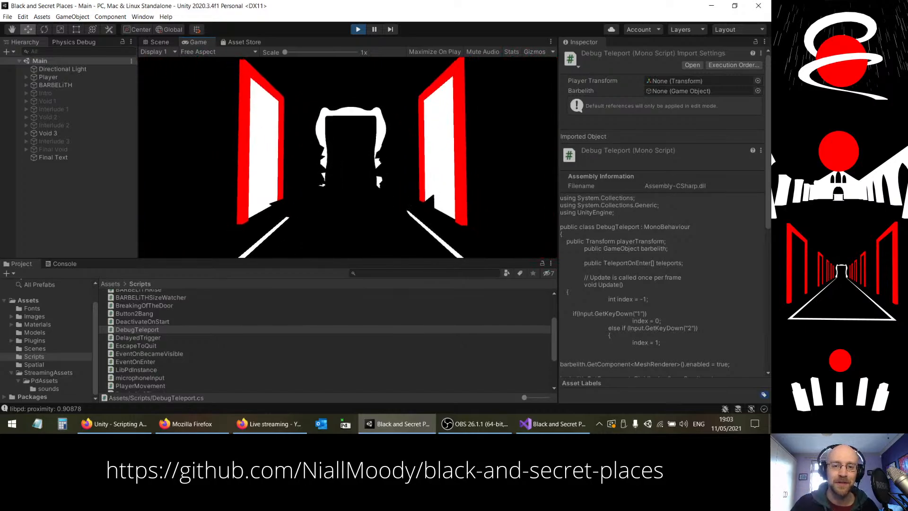
{"action": "key", "text": "w"}
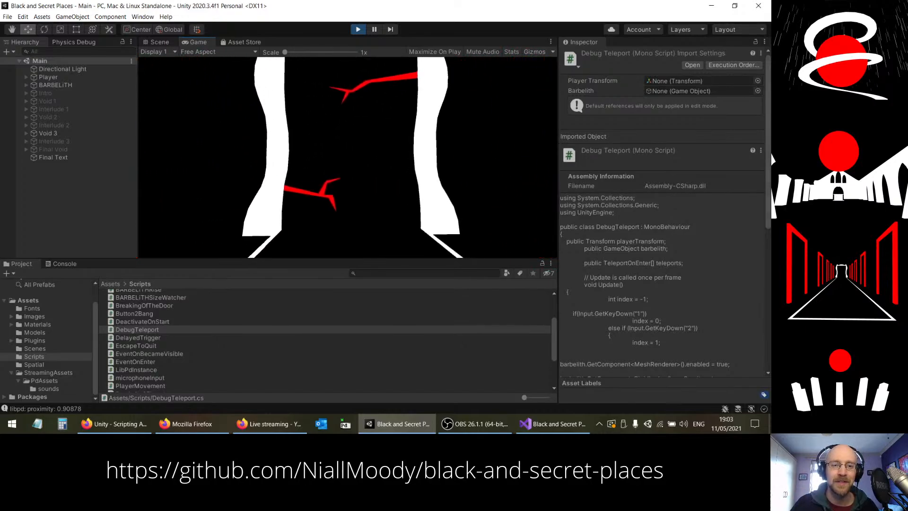
{"action": "key", "text": "s"}
{"action": "key", "text": "w"}
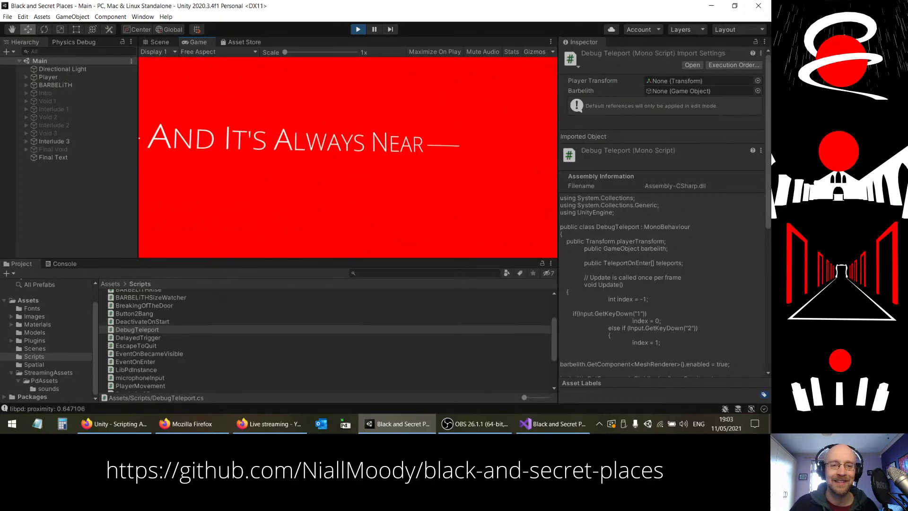
Step: Walk toward and away from the black doorway in Interlude 3, finally passing through it into the Final Void
{"action": "key", "text": "s"}
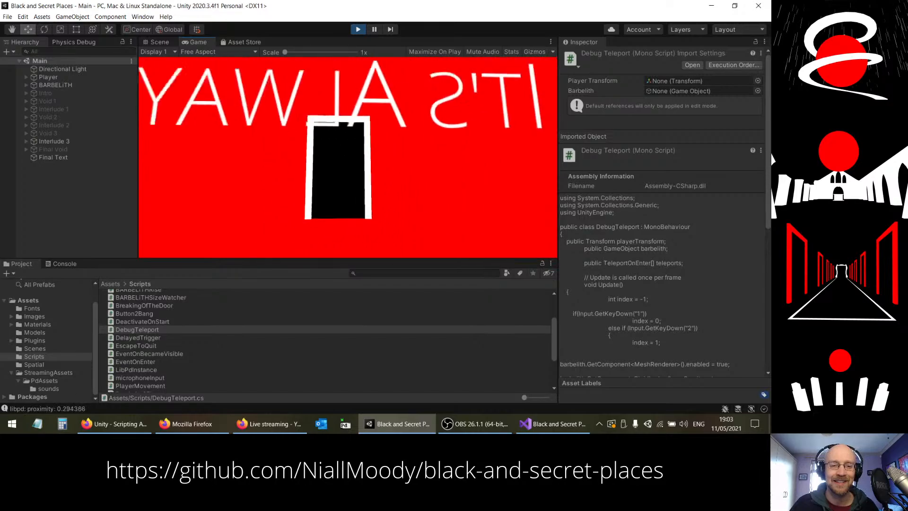
{"action": "key", "text": "s"}
{"action": "key", "text": "w"}
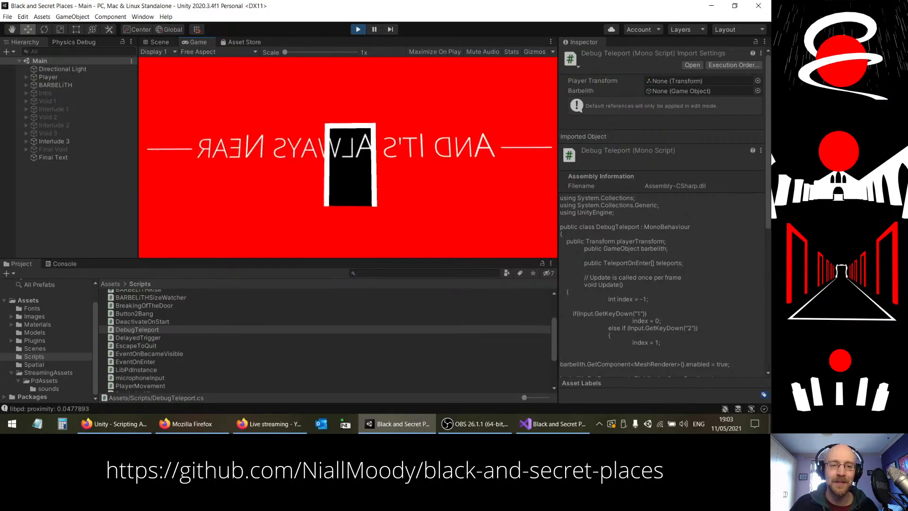
{"action": "key", "text": "w"}
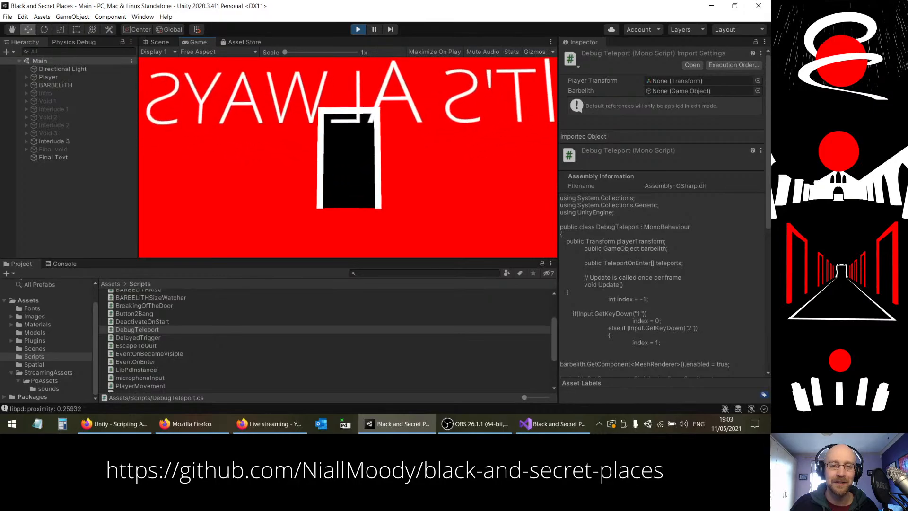
{"action": "key", "text": "w"}
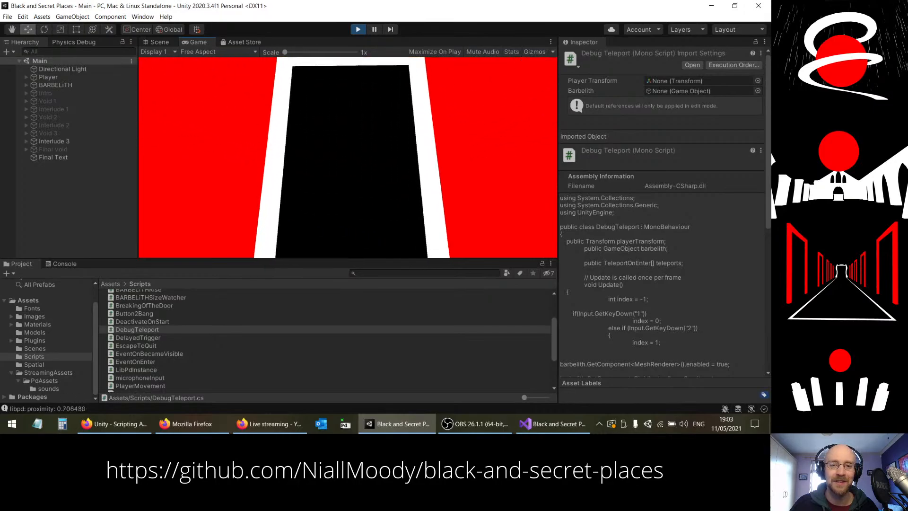
{"action": "key", "text": "s"}
{"action": "key", "text": "s"}
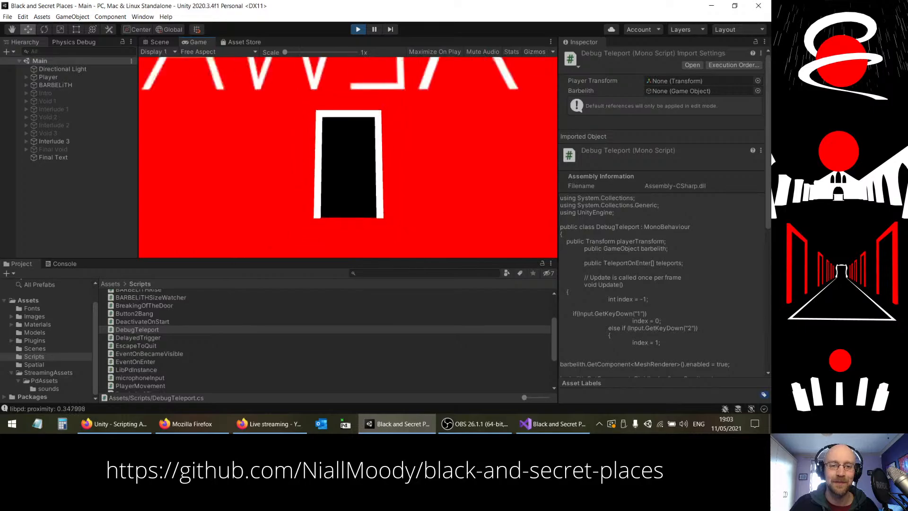
{"action": "key", "text": "w"}
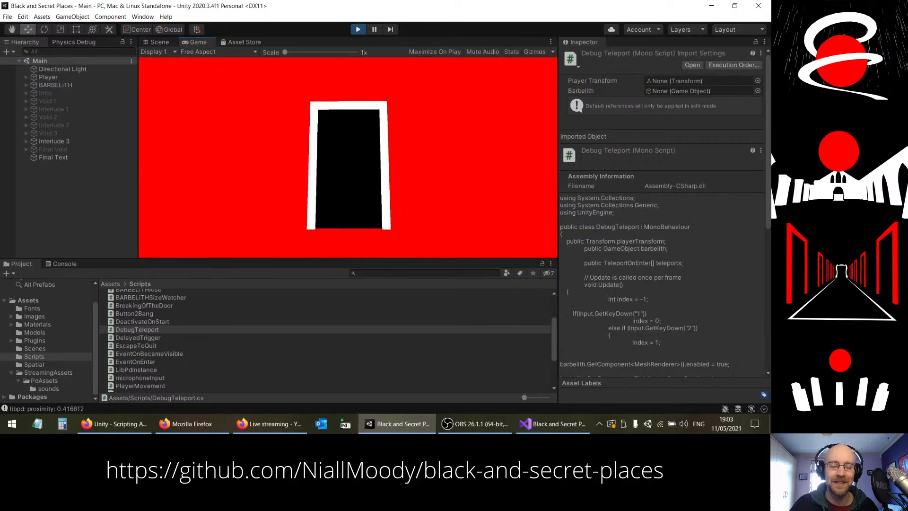
{"action": "key", "text": "s"}
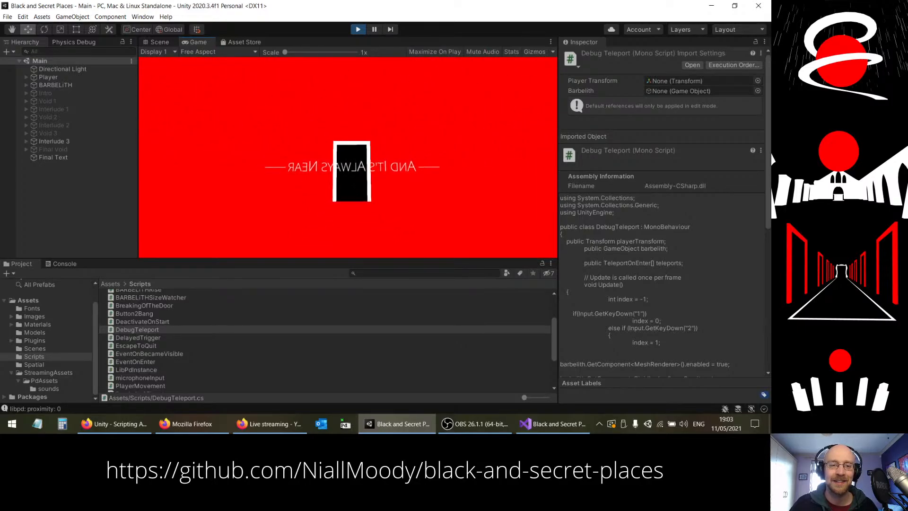
{"action": "key", "text": "w"}
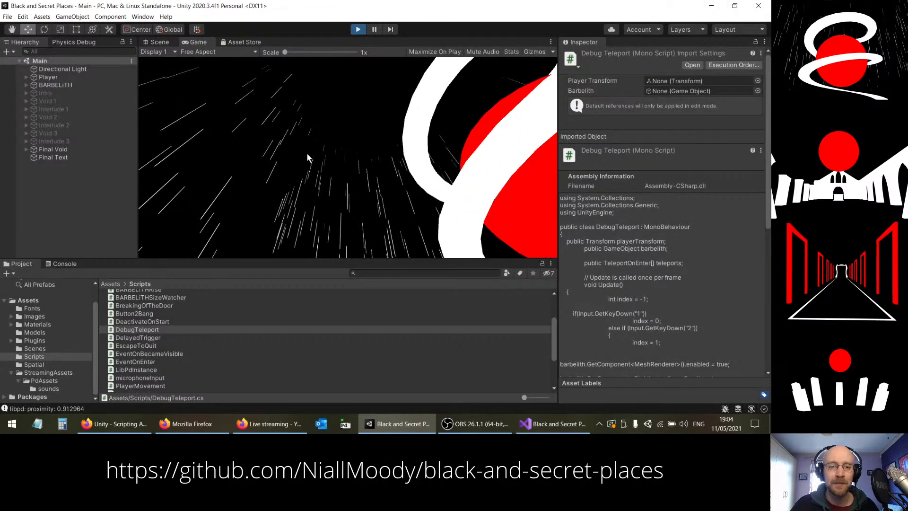
Step: Stop the playtest and examine the Audio Source settings of the BARBELiTH object
{"action": "key", "text": "ctrl+p"}
{"action": "right_click_drag", "start_coordinate": [307, 158], "coordinate": [96, 177]}
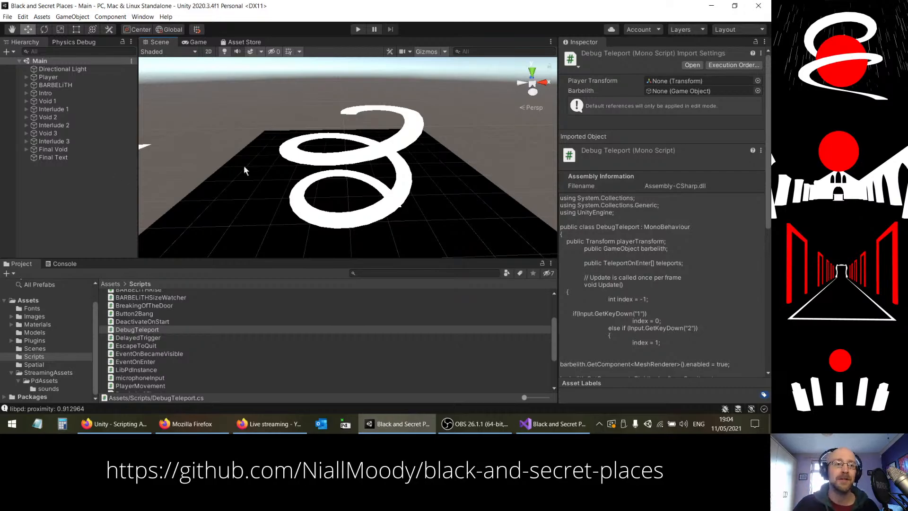
{"action": "left_click", "coordinate": [22, 83]}
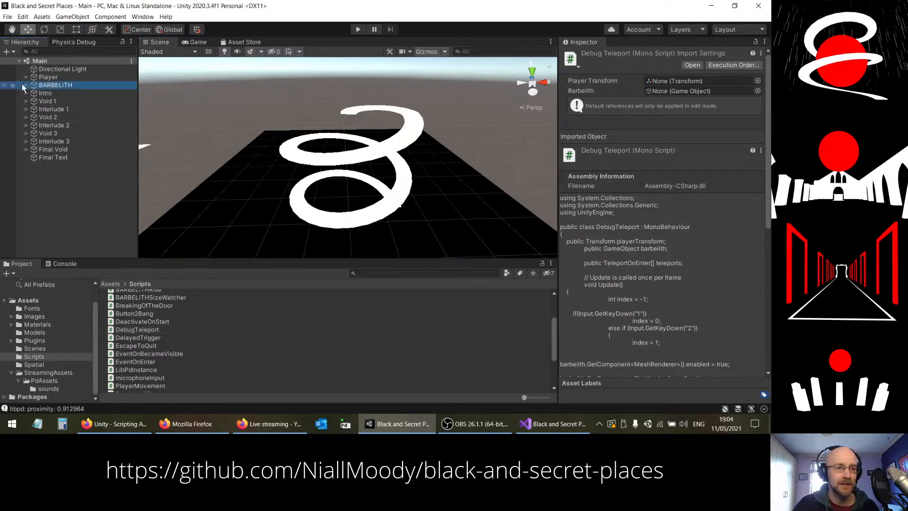
{"action": "scroll", "coordinate": [600, 293], "scroll_direction": "down", "scroll_amount": 3}
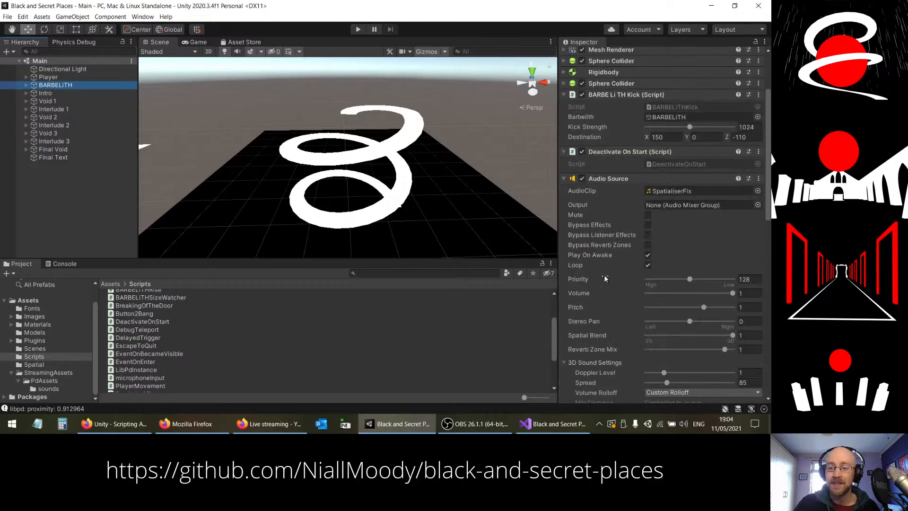
{"action": "scroll", "coordinate": [604, 246], "scroll_direction": "down", "scroll_amount": 3}
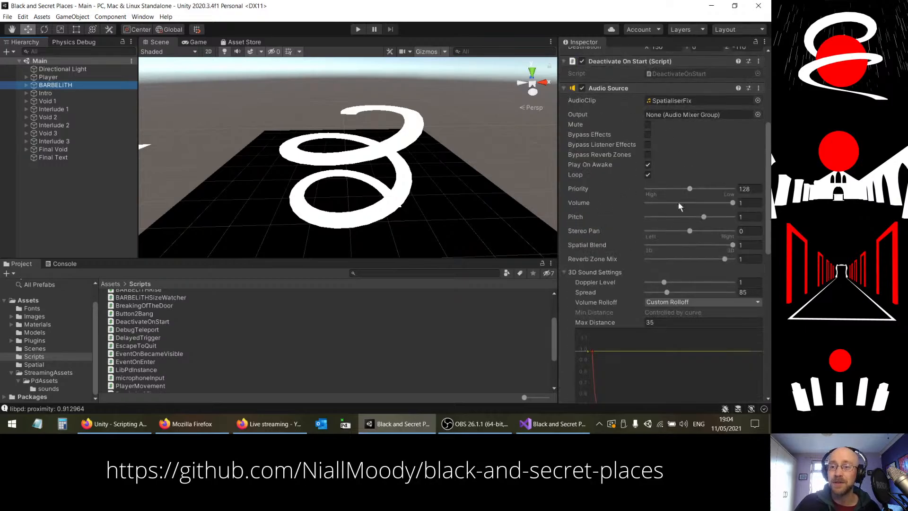
{"action": "scroll", "coordinate": [637, 206], "scroll_direction": "up", "scroll_amount": 6}
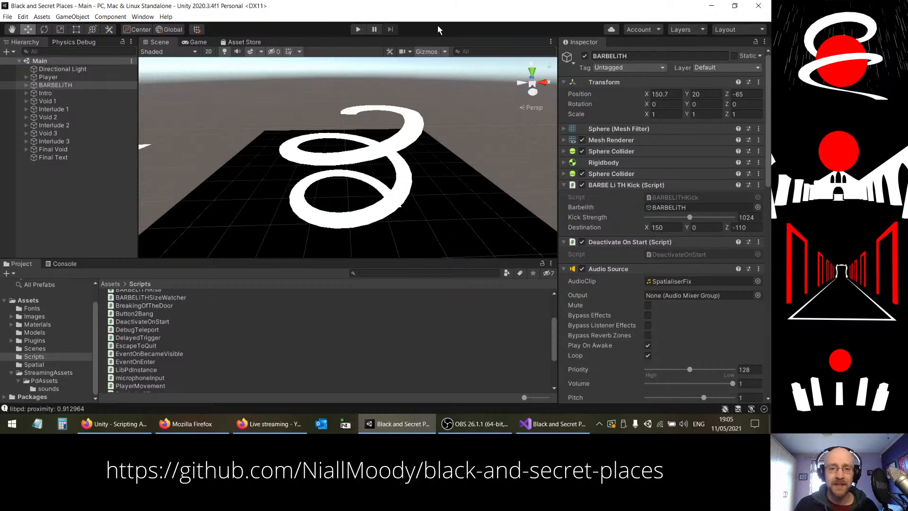
{"action": "left_click_drag", "start_coordinate": [356, 154], "coordinate": [293, 152], "text": "alt"}
{"action": "key", "text": "s"}
{"action": "right_click_drag", "start_coordinate": [293, 153], "coordinate": [342, 165]}
{"action": "key", "text": "d"}
{"action": "key", "text": "w"}
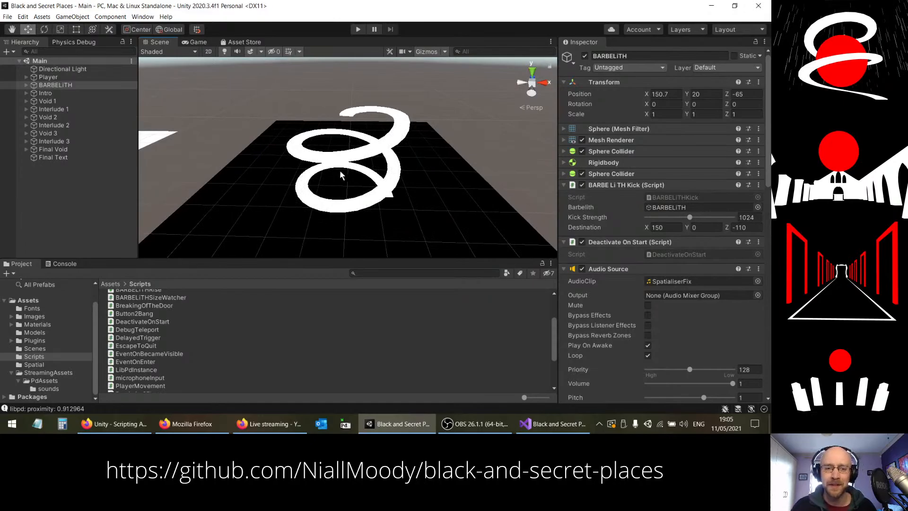
{"action": "right_click_drag", "start_coordinate": [344, 178], "coordinate": [382, 198]}
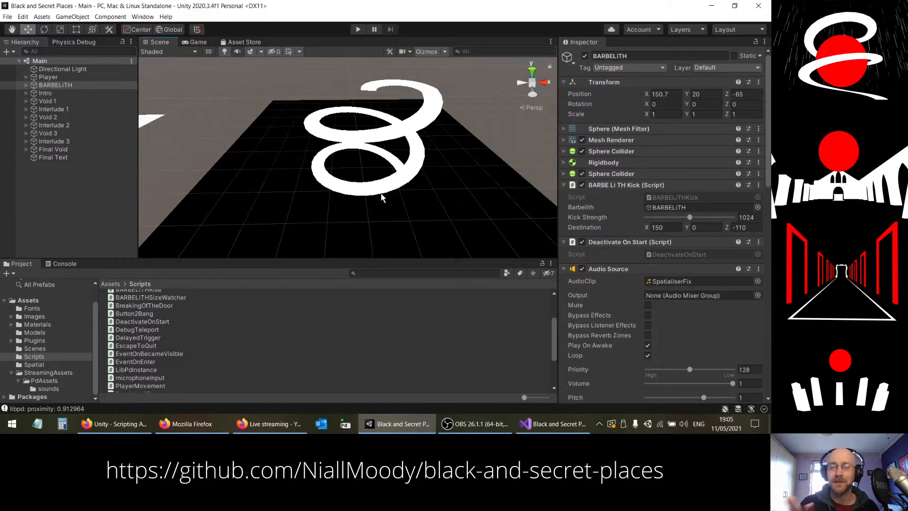
Step: Open the Audio Mixer, create a mixer named Main Mixer and enlarge the mixer area
{"action": "left_click", "coordinate": [142, 17]}
{"action": "mouse_move", "coordinate": [177, 152]}
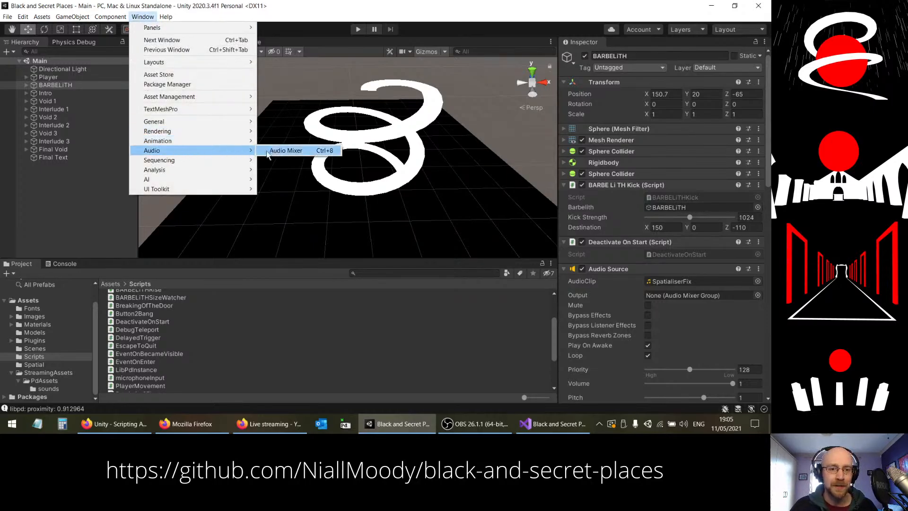
{"action": "left_click", "coordinate": [283, 152]}
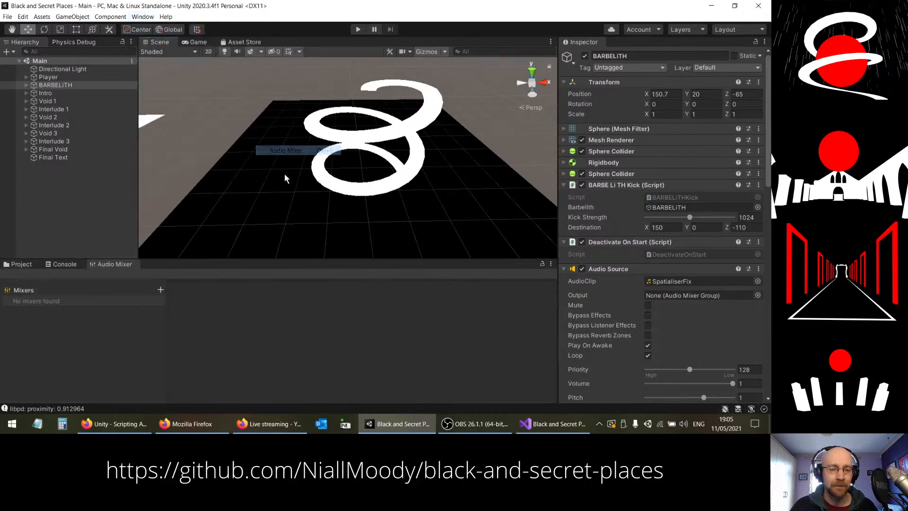
{"action": "left_click", "coordinate": [160, 290]}
{"action": "type", "text": "Main Mixer"}
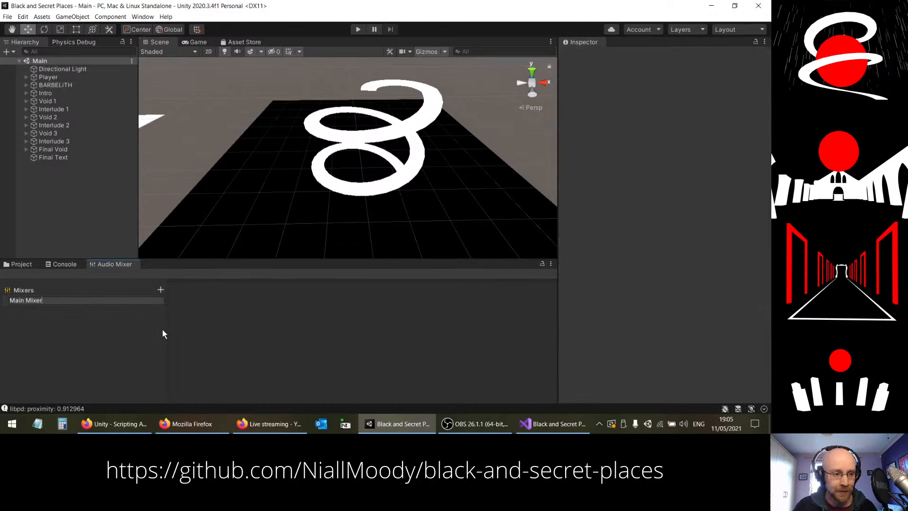
{"action": "key", "text": "Return"}
{"action": "left_click_drag", "start_coordinate": [212, 258], "coordinate": [210, 221]}
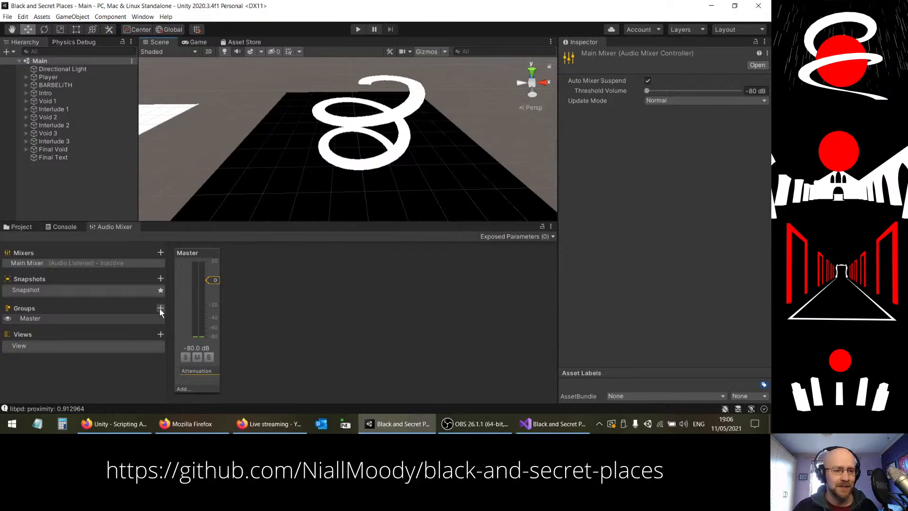
Step: Add a group named BARBELiTH under Master in the Main Mixer
{"action": "mouse_move", "coordinate": [146, 308]}
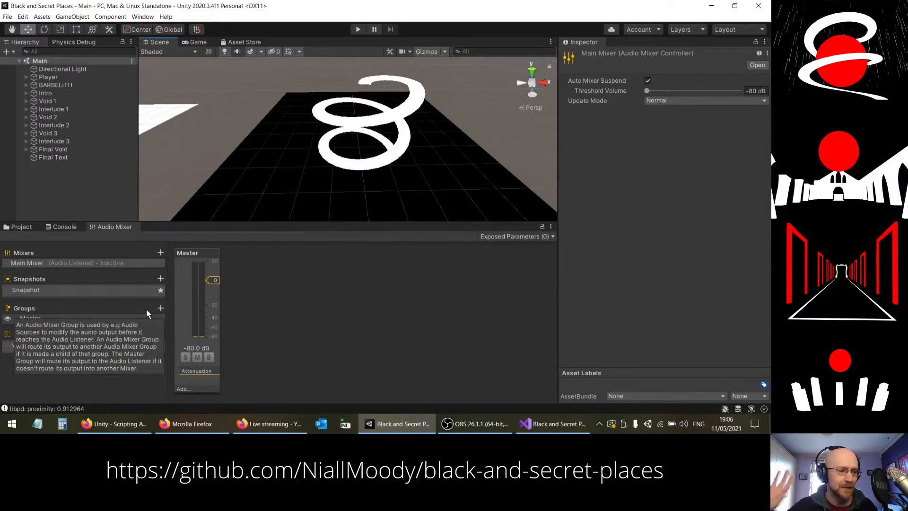
{"action": "left_click", "coordinate": [160, 308]}
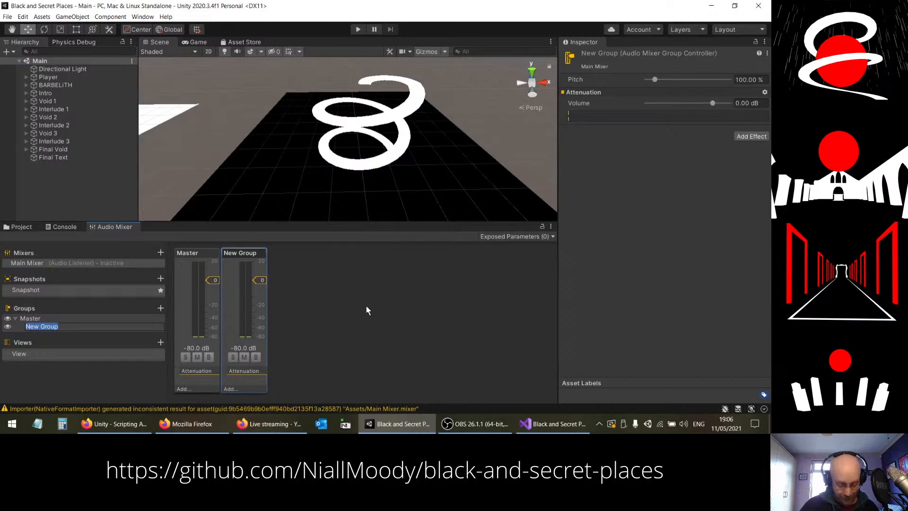
{"action": "type", "text": "BARBE"}
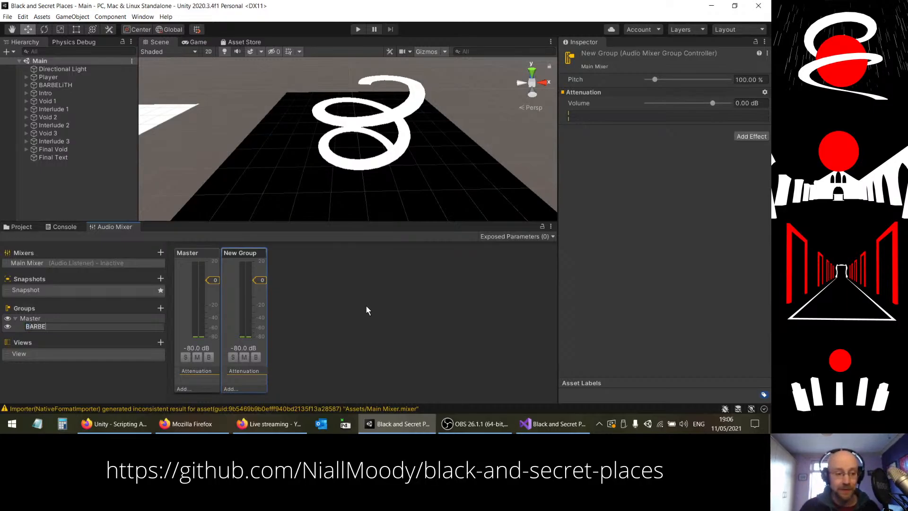
{"action": "type", "text": "LiTH"}
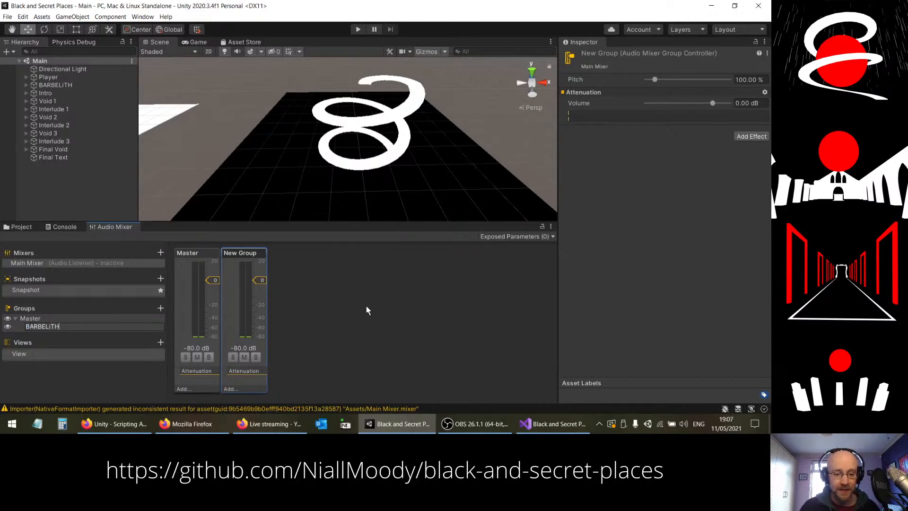
{"action": "key", "text": "Return"}
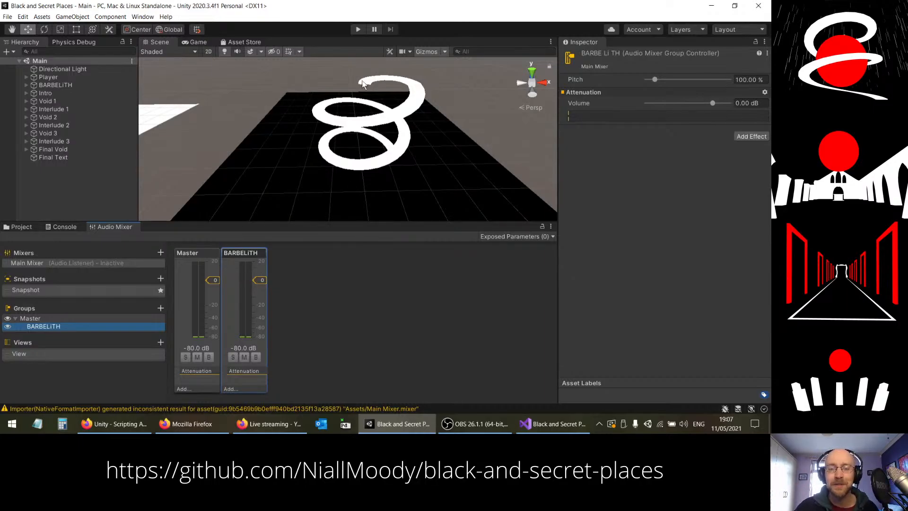
{"action": "left_click_drag", "start_coordinate": [410, 169], "coordinate": [403, 137], "text": "alt"}
{"action": "scroll", "coordinate": [403, 137], "scroll_direction": "up", "scroll_amount": 5, "text": "alt"}
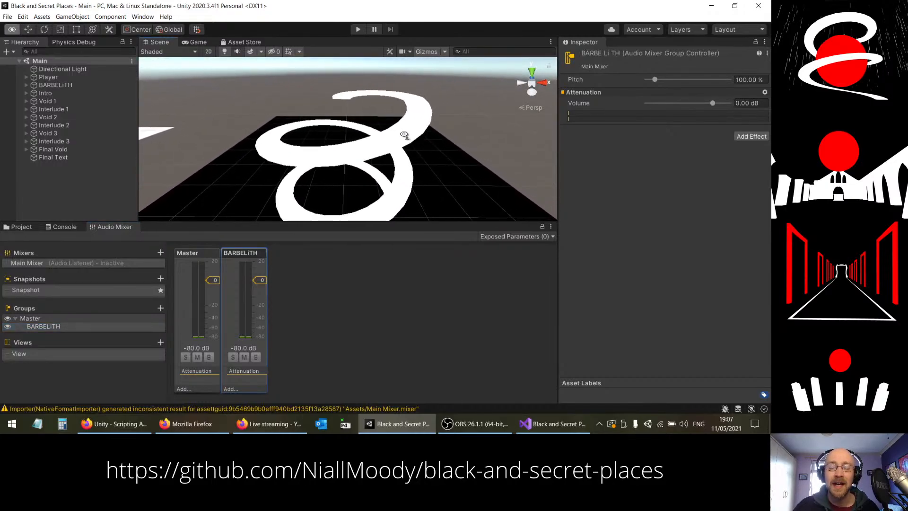
{"action": "scroll", "coordinate": [404, 135], "scroll_direction": "down", "scroll_amount": 3, "text": "alt"}
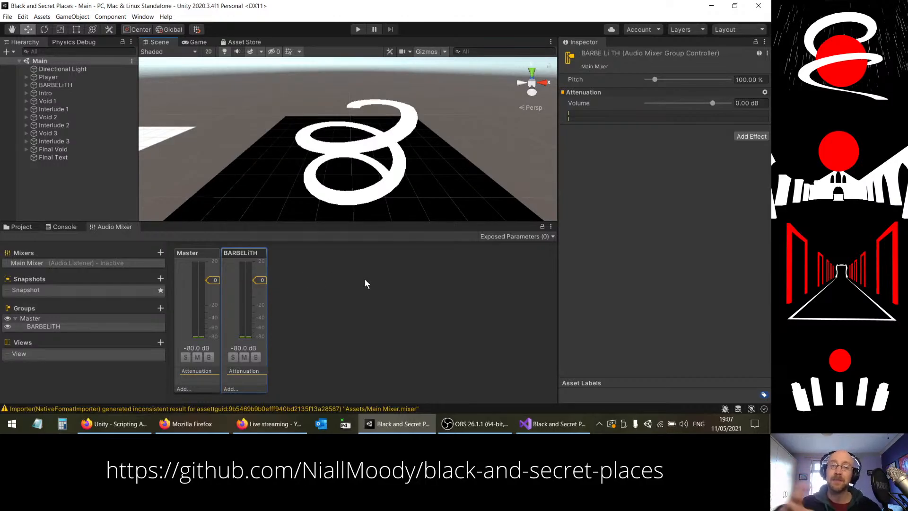
{"action": "left_click_drag", "start_coordinate": [406, 198], "coordinate": [397, 195], "text": "alt"}
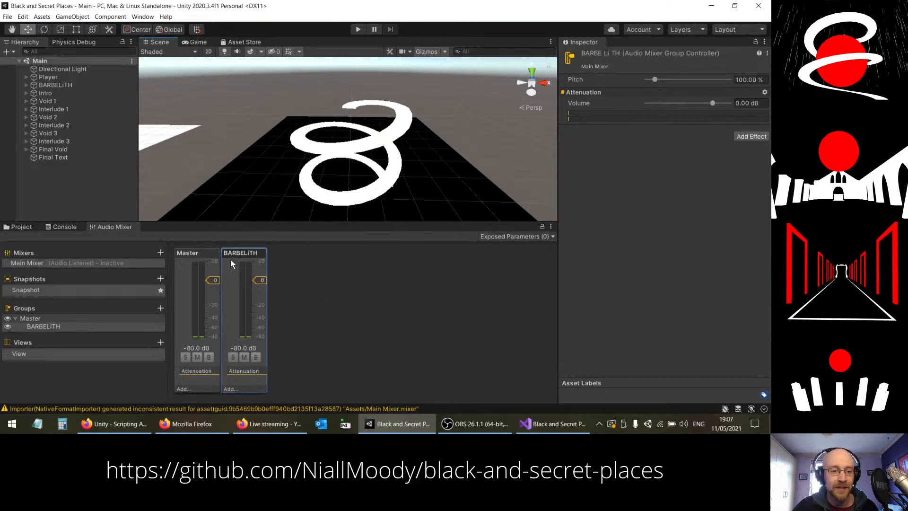
Step: Route the Audio Source output of the BARBELiTH object to the Main Mixer's BARBELiTH group
{"action": "left_click", "coordinate": [56, 85]}
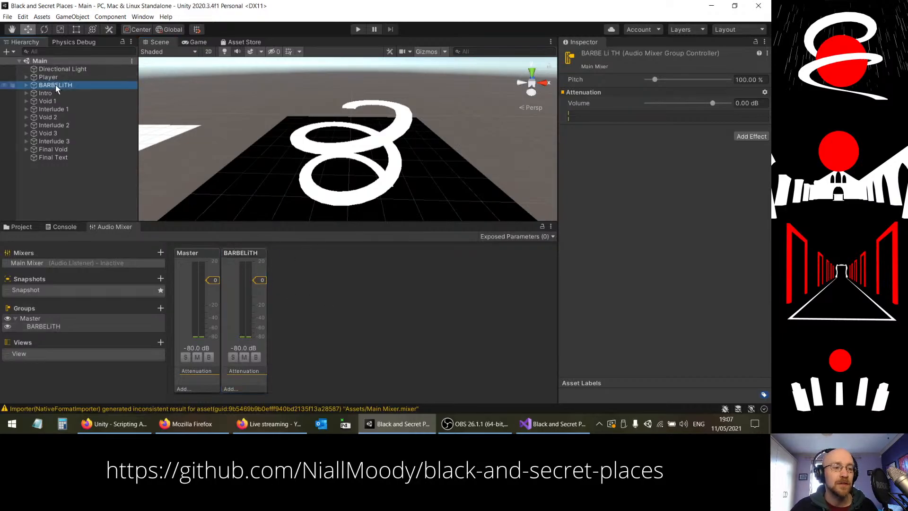
{"action": "scroll", "coordinate": [622, 153], "scroll_direction": "down", "scroll_amount": 3}
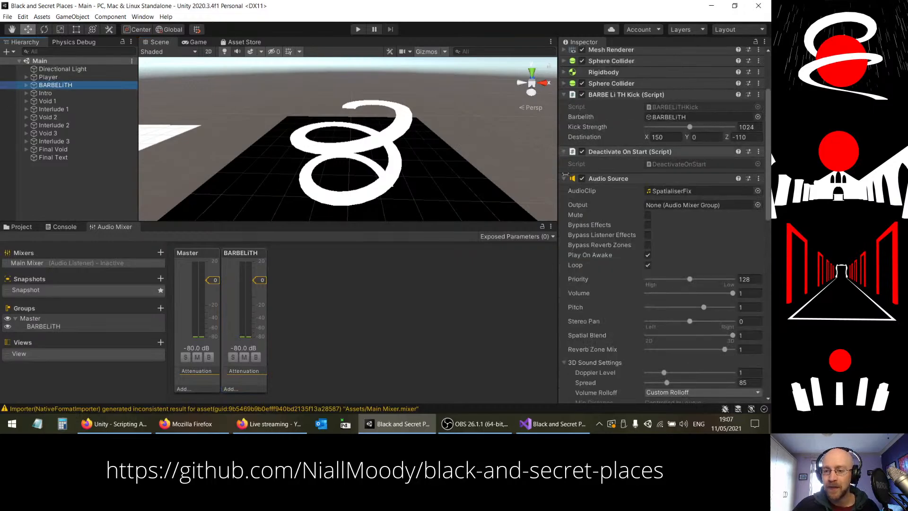
{"action": "left_click", "coordinate": [651, 206]}
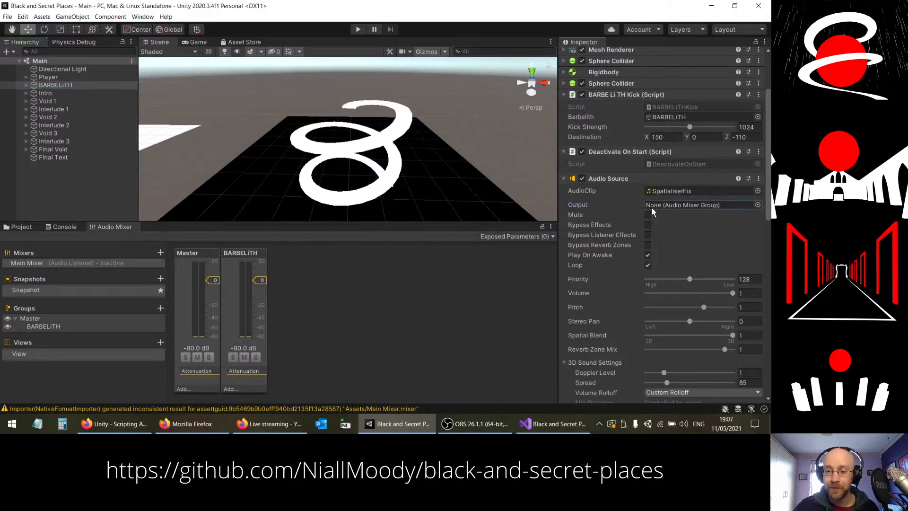
{"action": "left_click", "coordinate": [757, 205]}
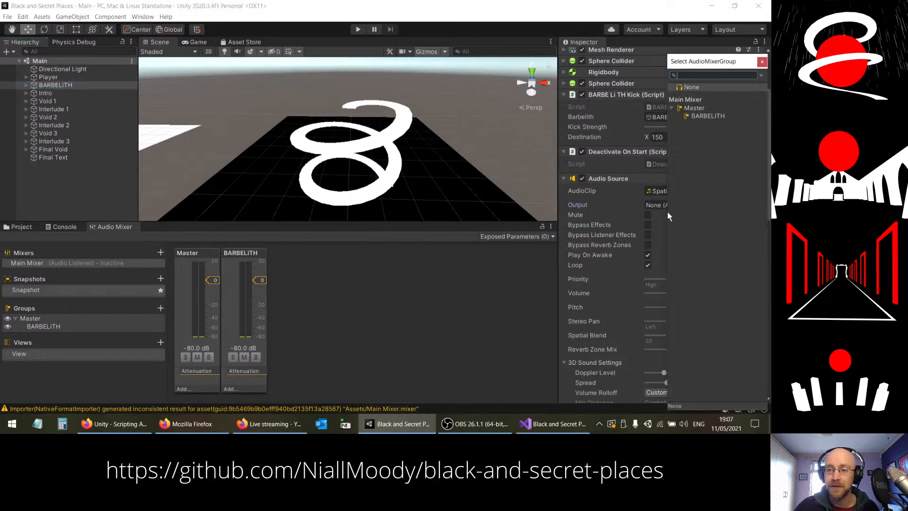
{"action": "left_click", "coordinate": [696, 115]}
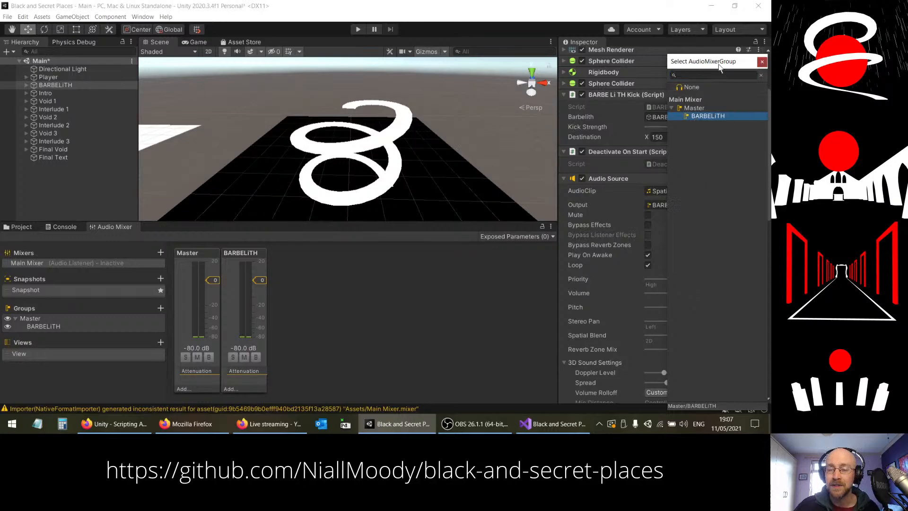
{"action": "left_click", "coordinate": [762, 61]}
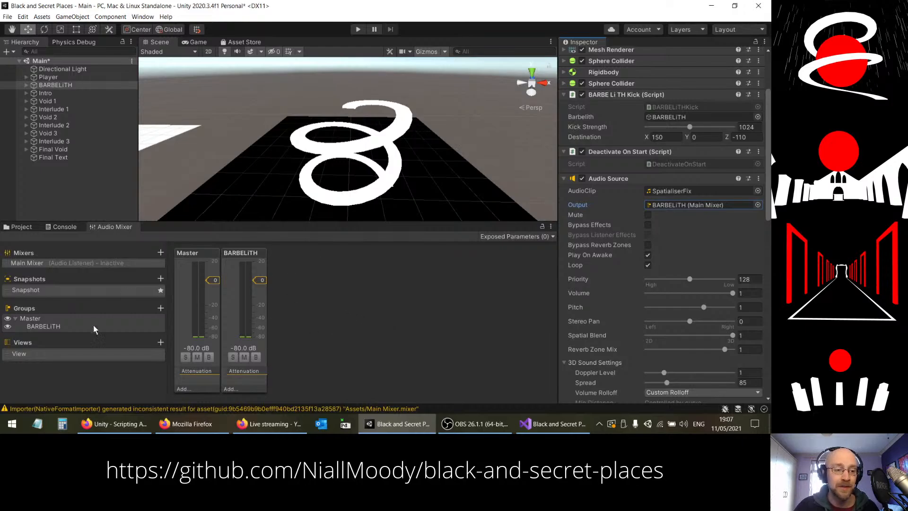
Step: Add a group named Aux Reverb under Master in the Main Mixer
{"action": "left_click", "coordinate": [126, 319]}
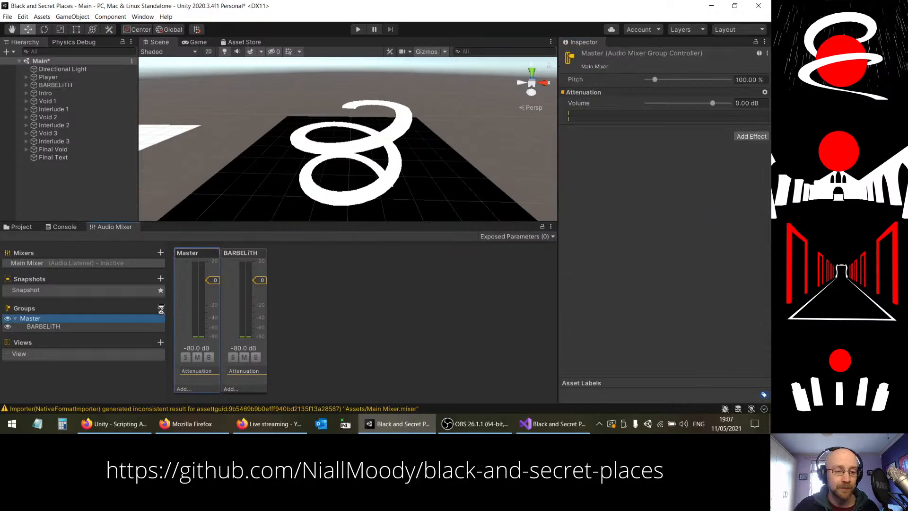
{"action": "left_click", "coordinate": [160, 308]}
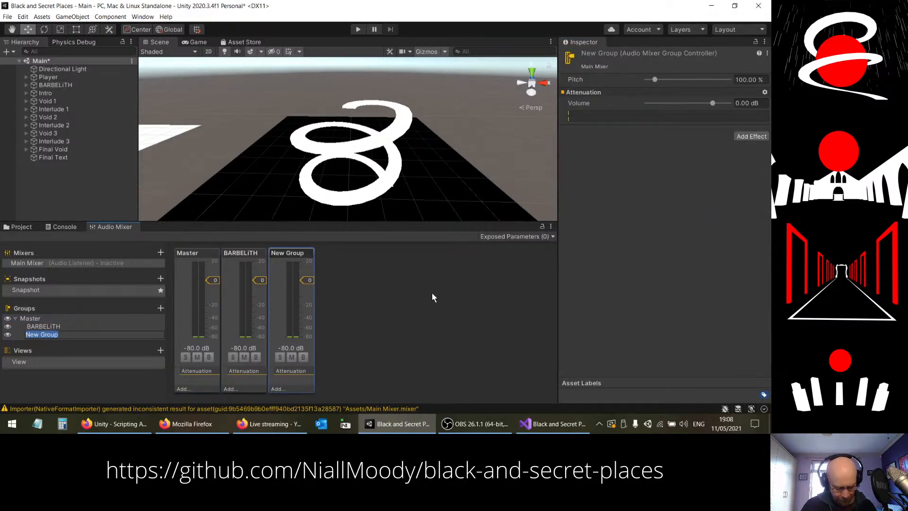
{"action": "type", "text": "Aux Reverb"}
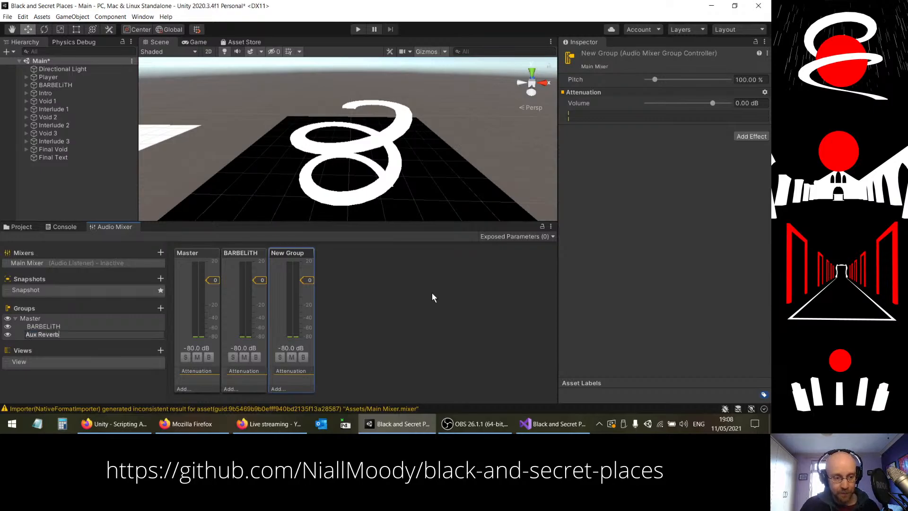
{"action": "key", "text": "Return"}
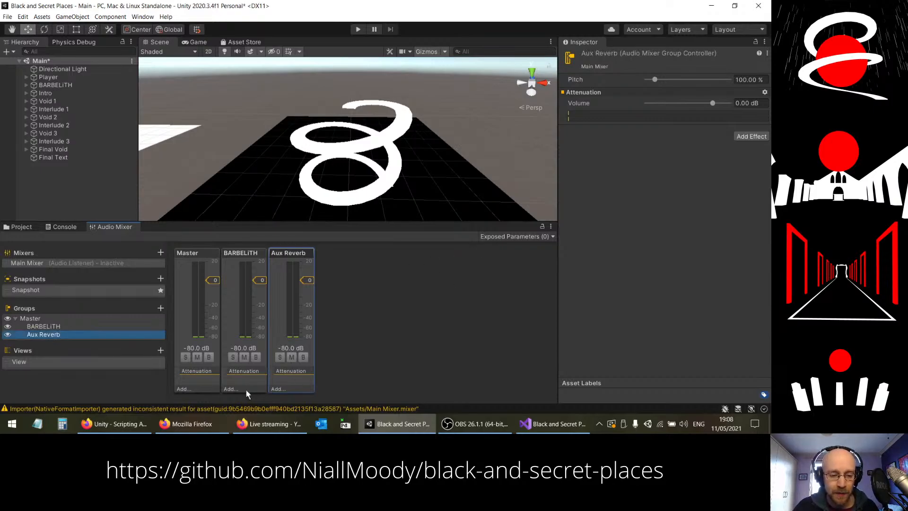
Step: Add an SFX Reverb effect to the Aux Reverb group and place it above Attenuation
{"action": "left_click", "coordinate": [277, 389]}
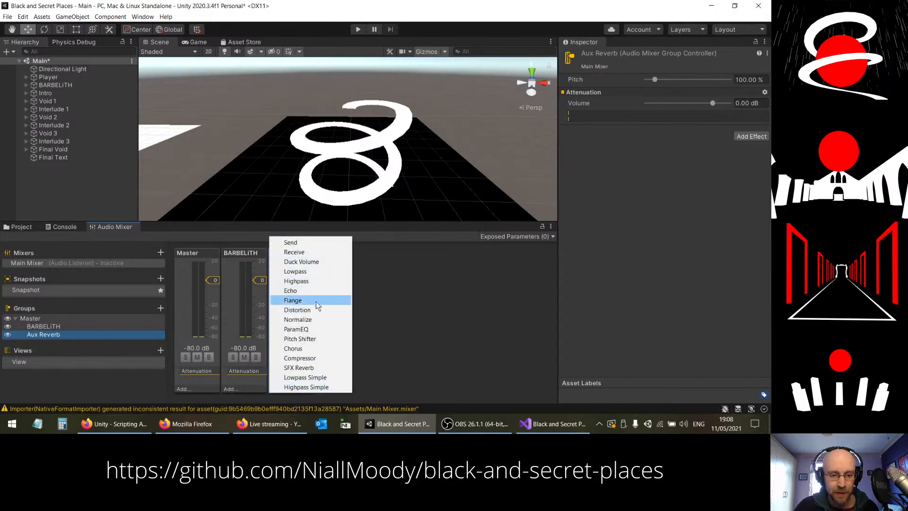
{"action": "left_click", "coordinate": [299, 368]}
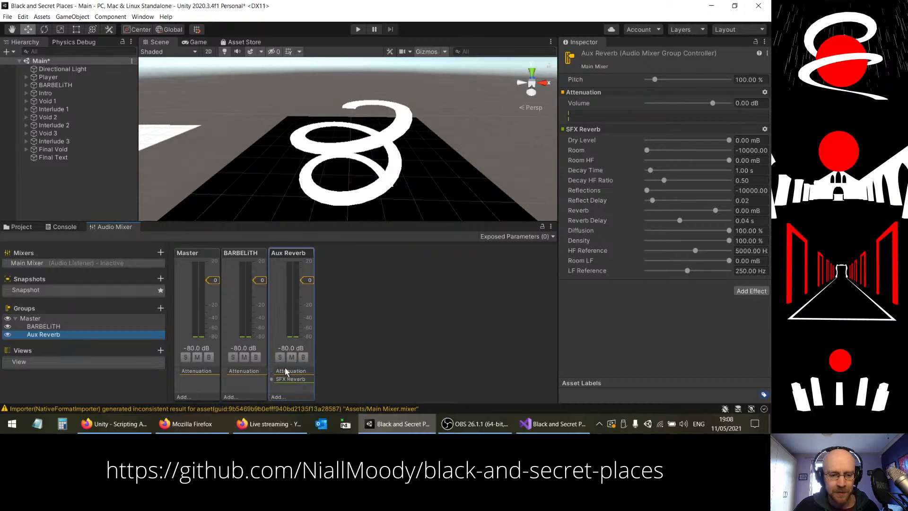
{"action": "right_click", "coordinate": [287, 382]}
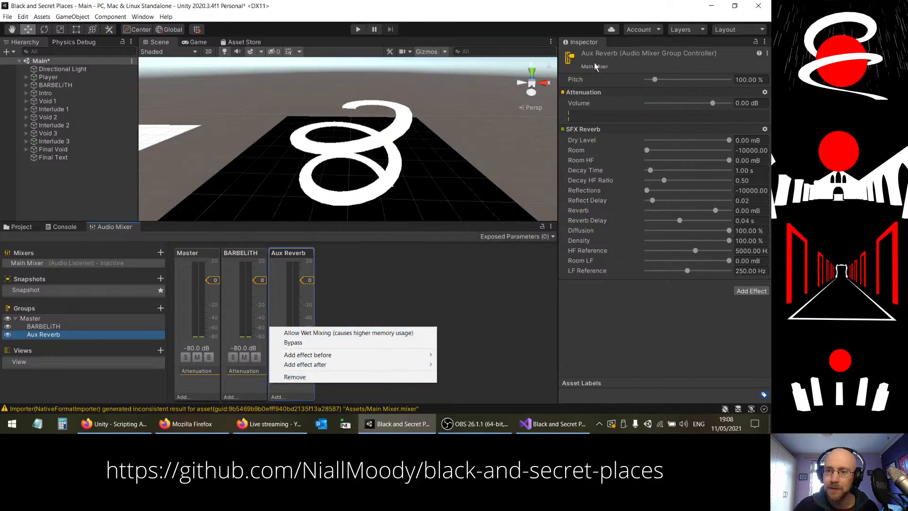
{"action": "left_click", "coordinate": [592, 130]}
{"action": "left_click_drag", "start_coordinate": [592, 130], "coordinate": [586, 91]}
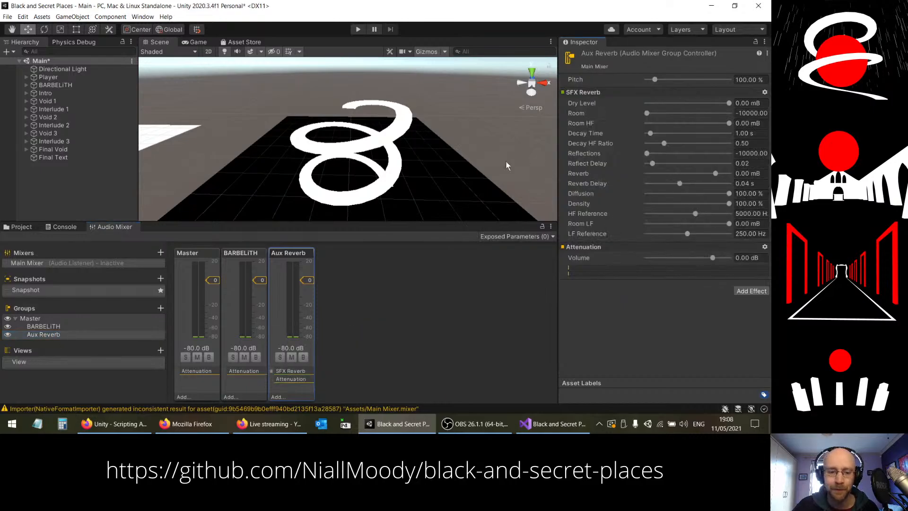
{"action": "left_click", "coordinate": [291, 380]}
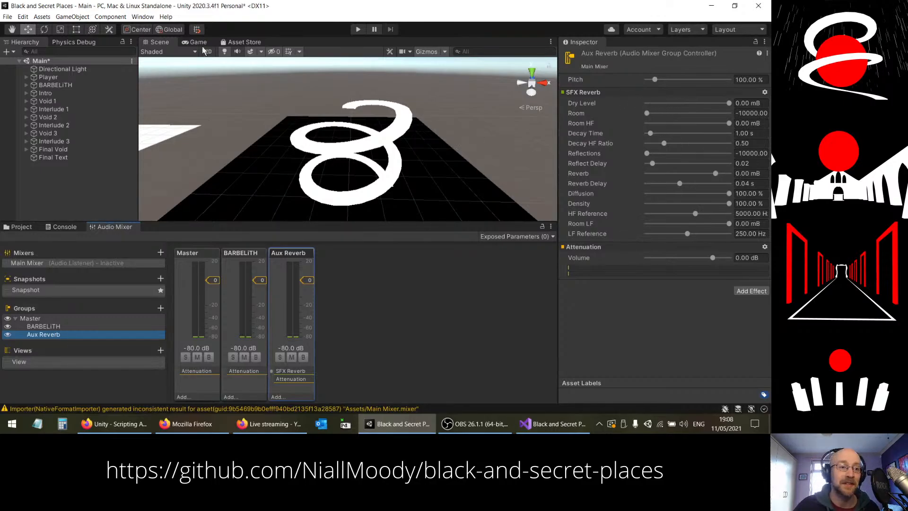
Step: Add an Audio Reverb Filter component to the BARBELiTH object and set its Reverb Preset to Hangar
{"action": "left_click", "coordinate": [56, 84]}
{"action": "scroll", "coordinate": [650, 249], "scroll_direction": "down", "scroll_amount": 10}
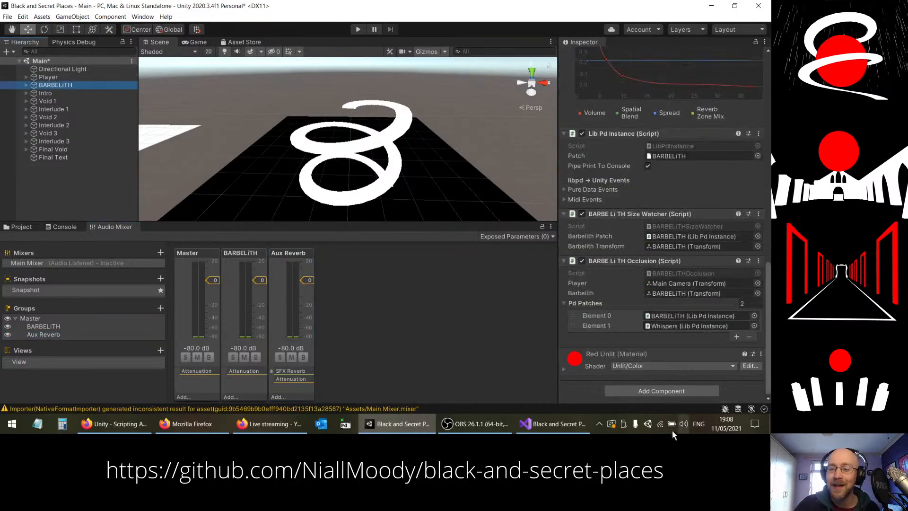
{"action": "left_click", "coordinate": [643, 390]}
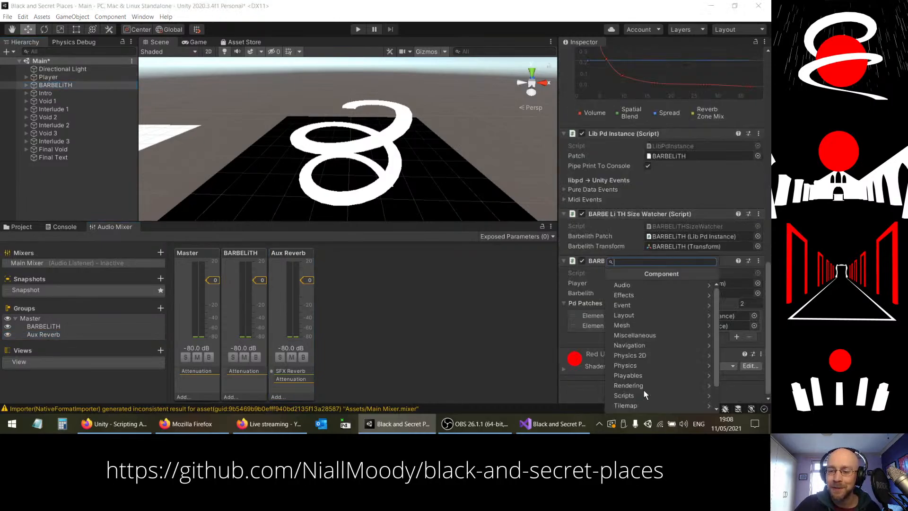
{"action": "left_click", "coordinate": [640, 285]}
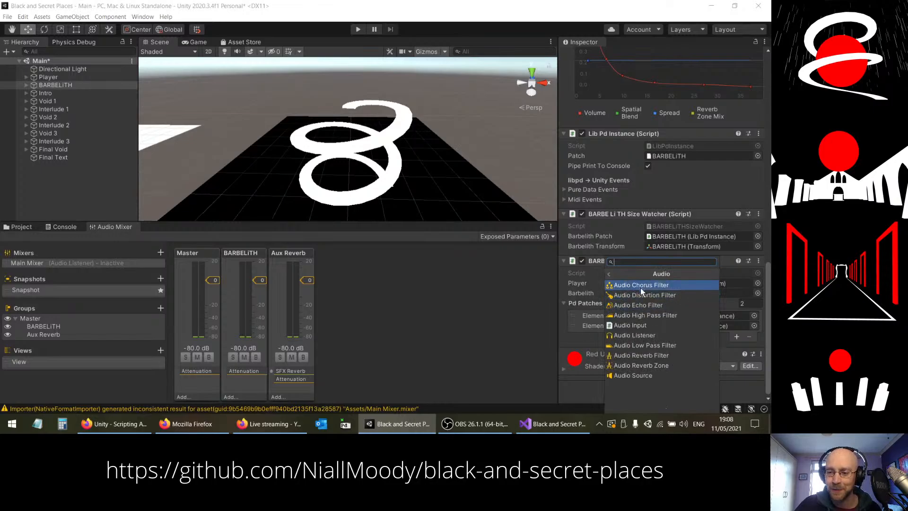
{"action": "left_click", "coordinate": [625, 355]}
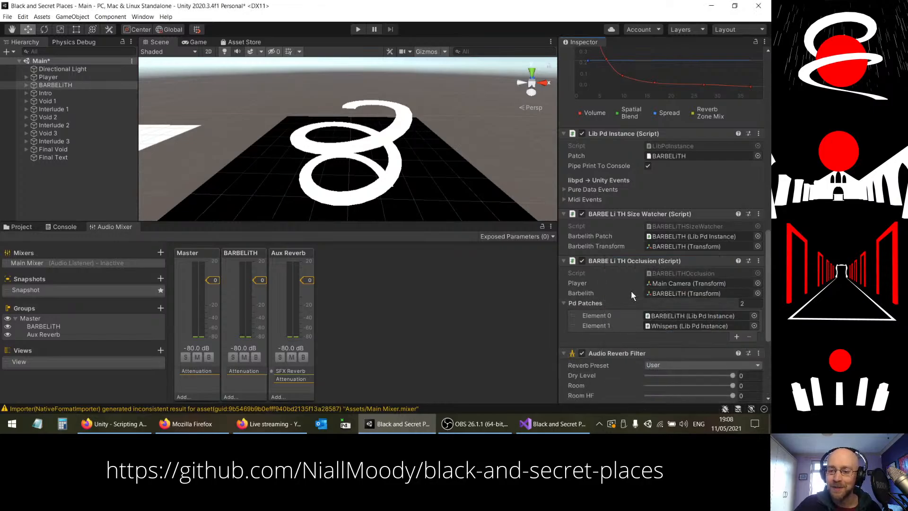
{"action": "scroll", "coordinate": [630, 293], "scroll_direction": "down", "scroll_amount": 6}
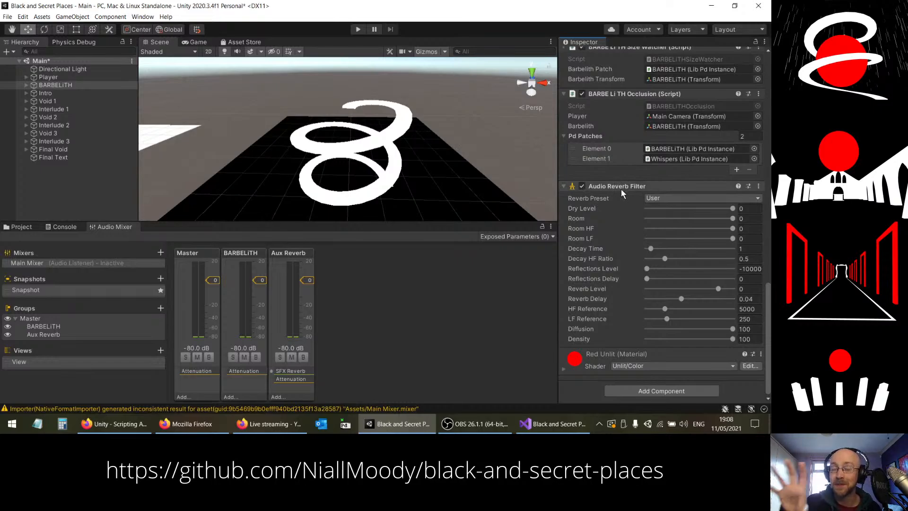
{"action": "left_click", "coordinate": [655, 198]}
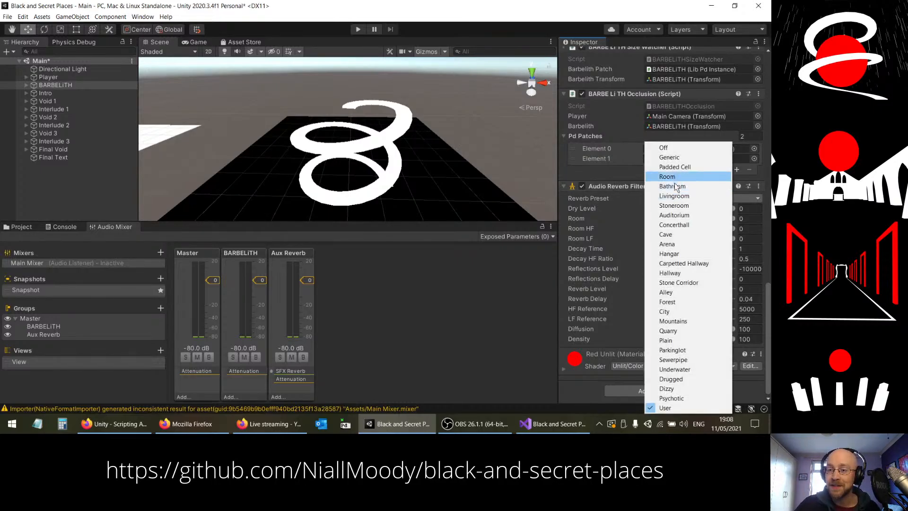
{"action": "left_click", "coordinate": [669, 254]}
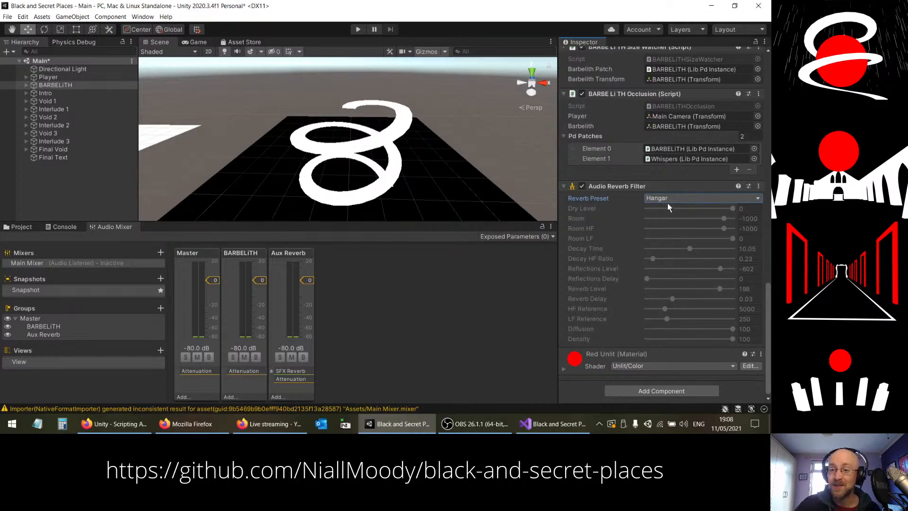
Step: Remove the Audio Reverb Filter component from the BARBELiTH object
{"action": "left_click", "coordinate": [758, 186]}
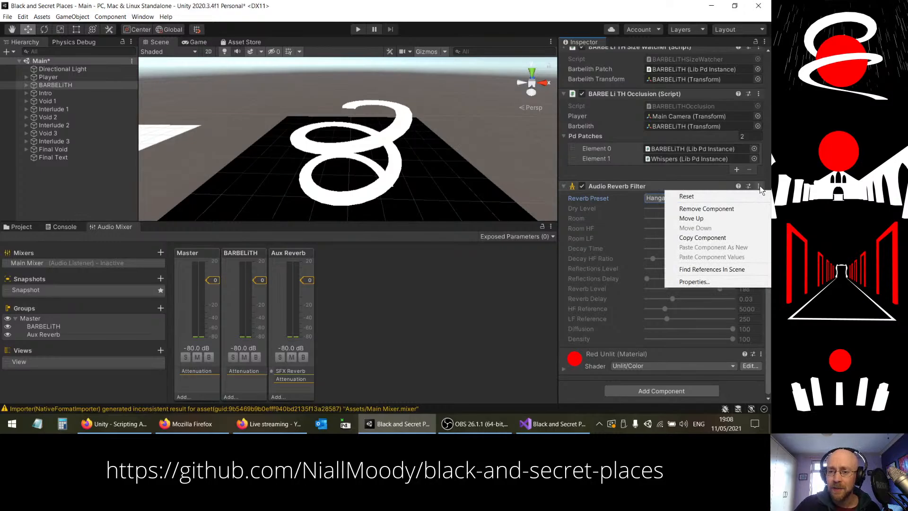
{"action": "left_click", "coordinate": [607, 205]}
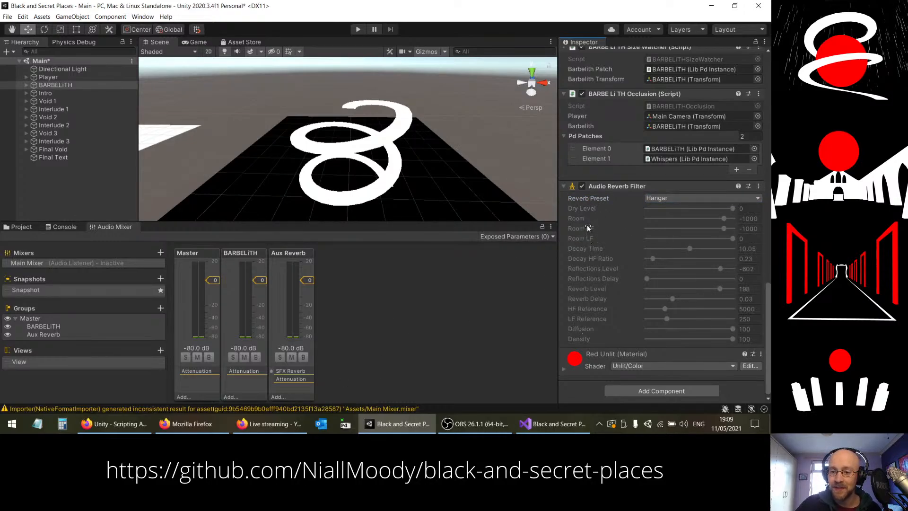
{"action": "left_click", "coordinate": [293, 378]}
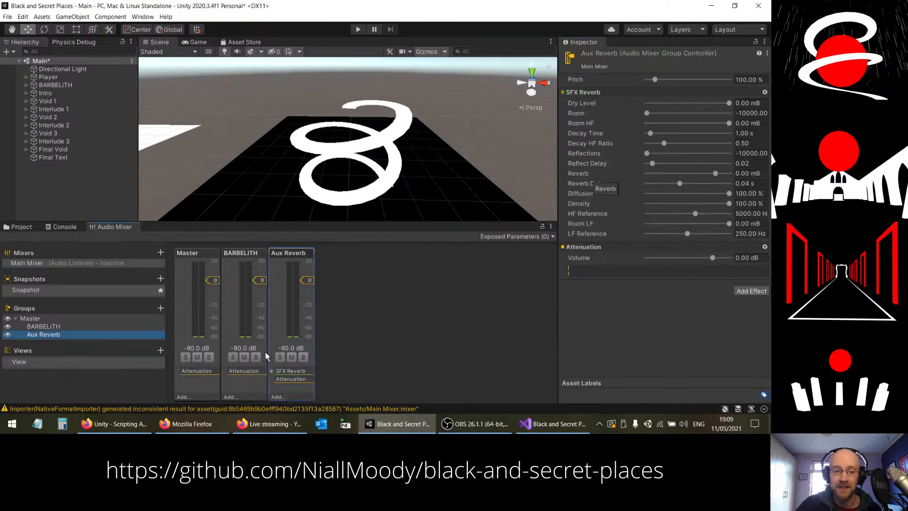
{"action": "left_click", "coordinate": [55, 85]}
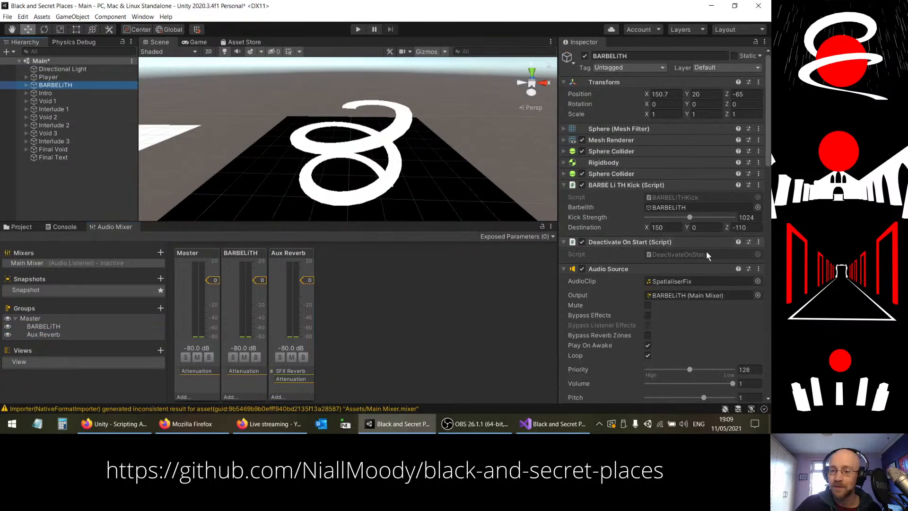
{"action": "scroll", "coordinate": [699, 254], "scroll_direction": "down", "scroll_amount": 10}
{"action": "scroll", "coordinate": [681, 254], "scroll_direction": "down", "scroll_amount": 10}
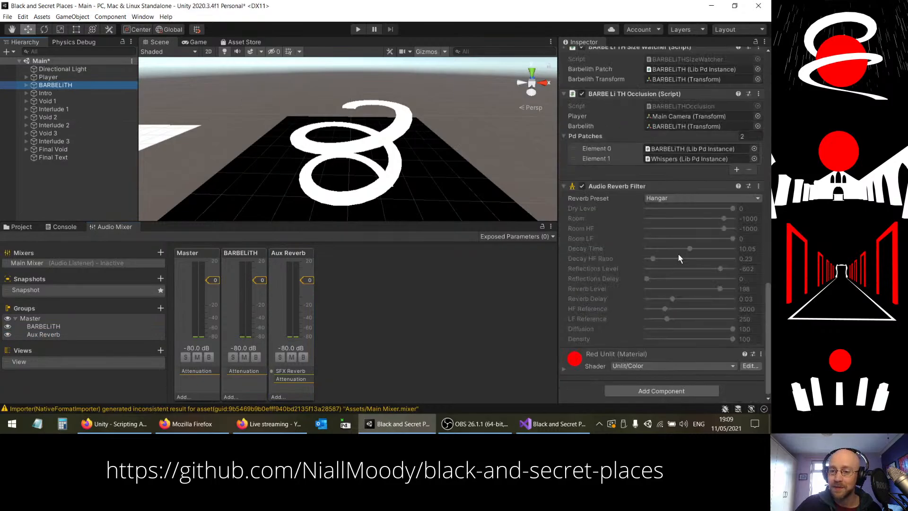
{"action": "left_click", "coordinate": [668, 198]}
{"action": "left_click", "coordinate": [614, 201]}
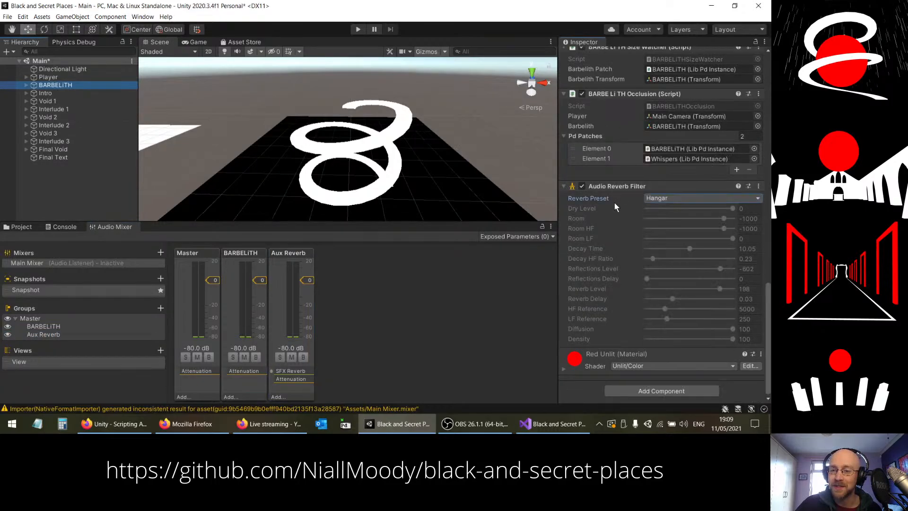
{"action": "left_click", "coordinate": [759, 185]}
{"action": "left_click", "coordinate": [703, 208]}
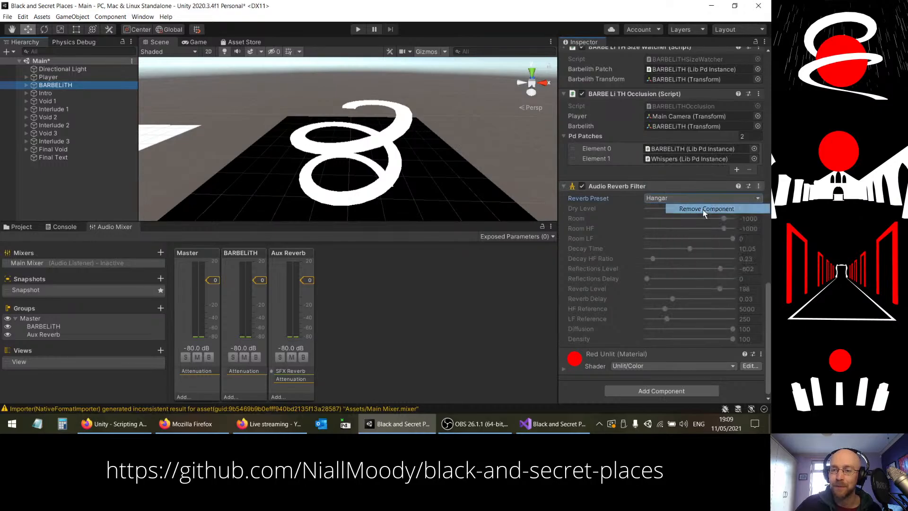
Step: Set the Aux Reverb group's SFX Reverb to Dry Level -10000 mB and Room 0 mB
{"action": "left_click", "coordinate": [284, 373]}
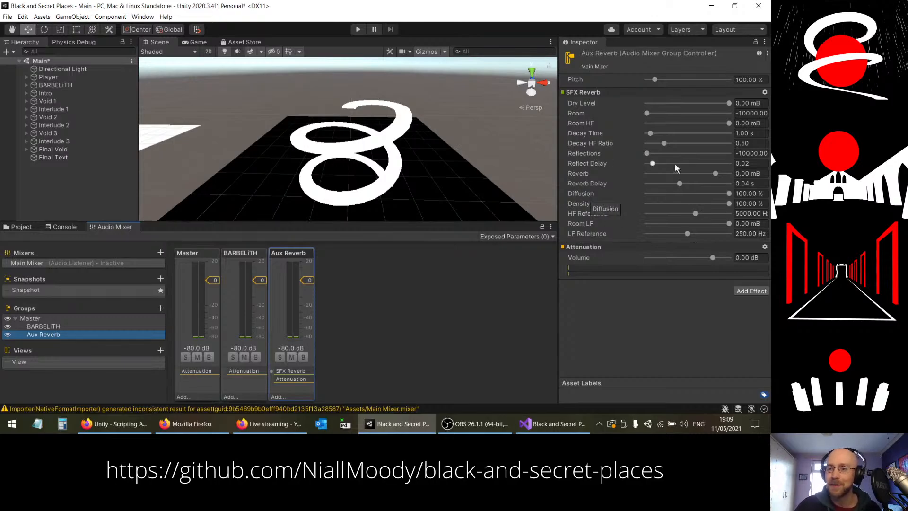
{"action": "left_click_drag", "start_coordinate": [729, 103], "coordinate": [745, 116]}
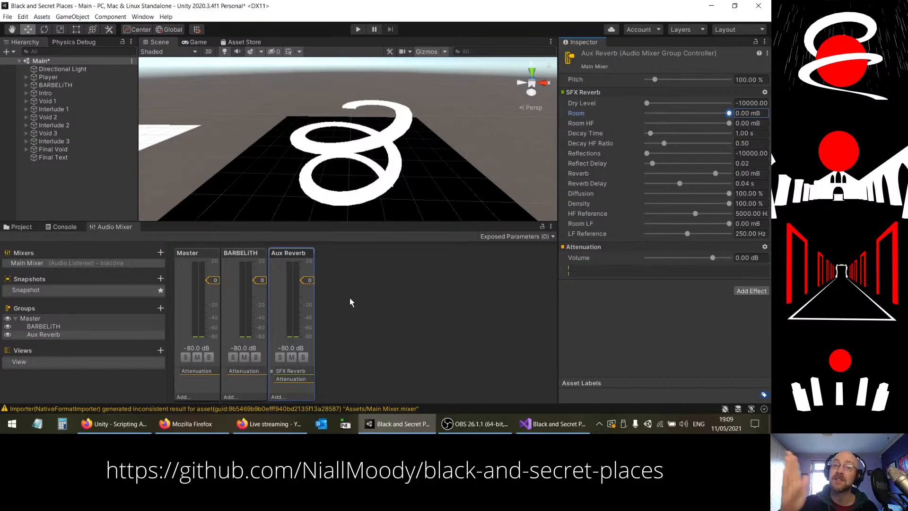
Step: Add a Send effect to the BARBELiTH mixer group and place it above Attenuation
{"action": "left_click", "coordinate": [239, 252]}
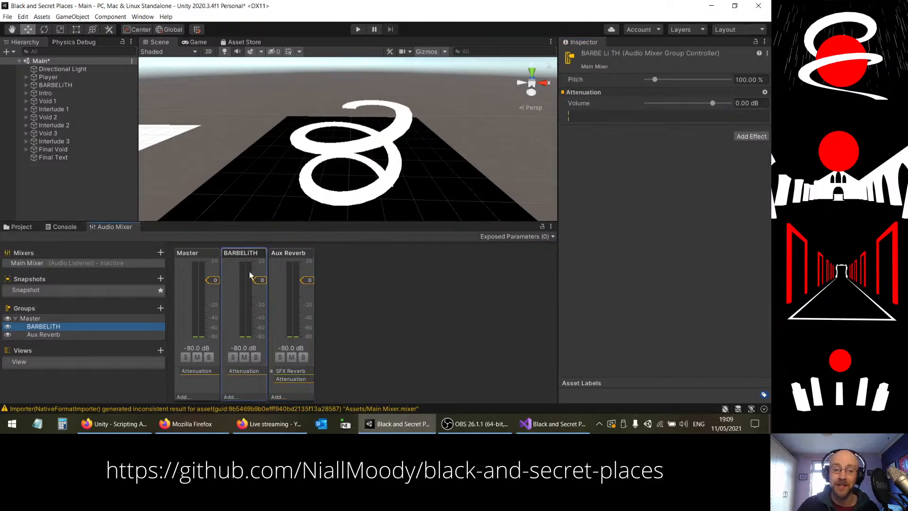
{"action": "left_click", "coordinate": [237, 396]}
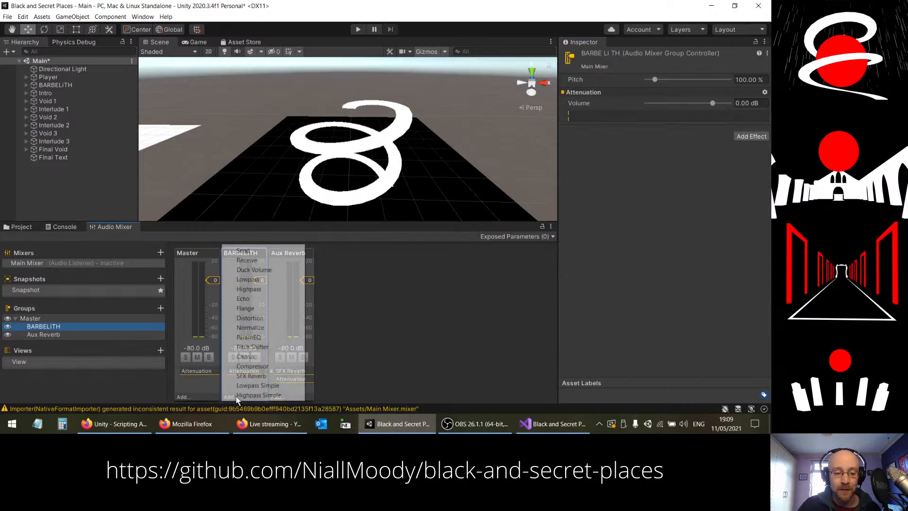
{"action": "left_click", "coordinate": [258, 249]}
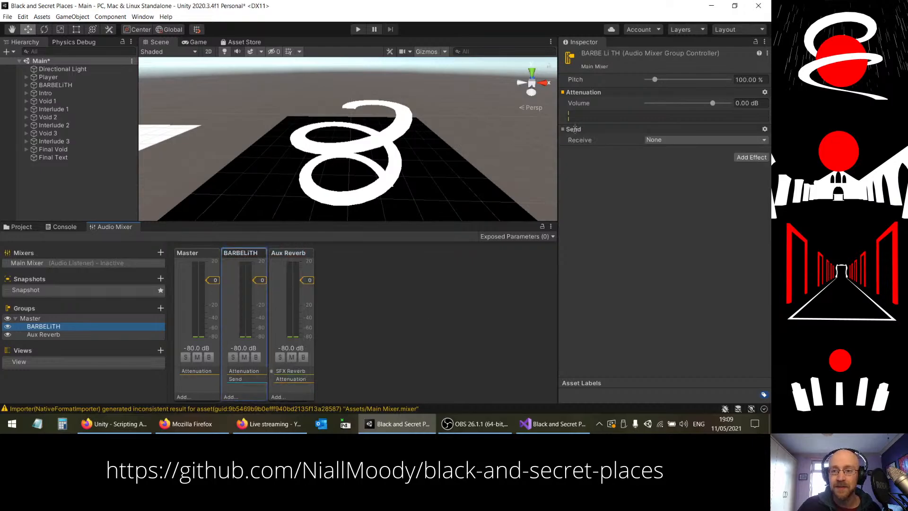
{"action": "left_click_drag", "start_coordinate": [579, 131], "coordinate": [580, 95]}
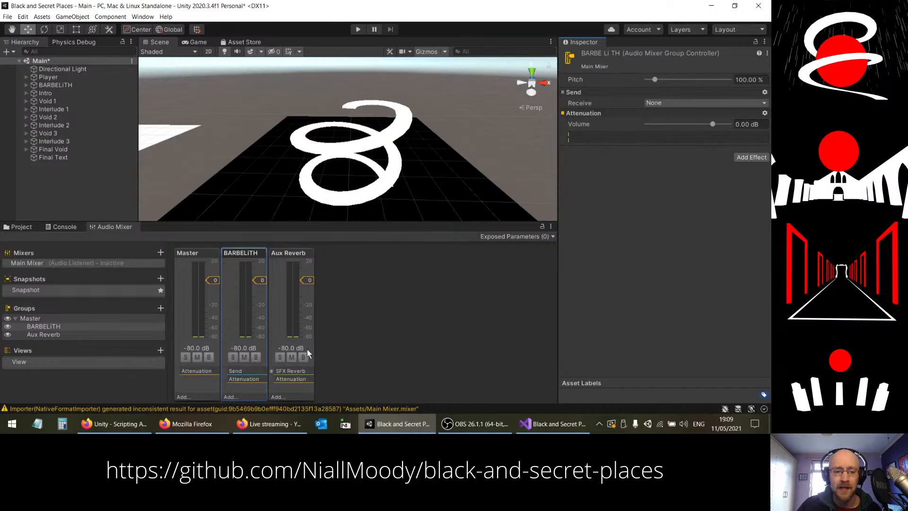
Step: Add a Receive effect to the Aux Reverb group and place it above SFX Reverb
{"action": "left_click", "coordinate": [278, 397]}
{"action": "left_click", "coordinate": [303, 262]}
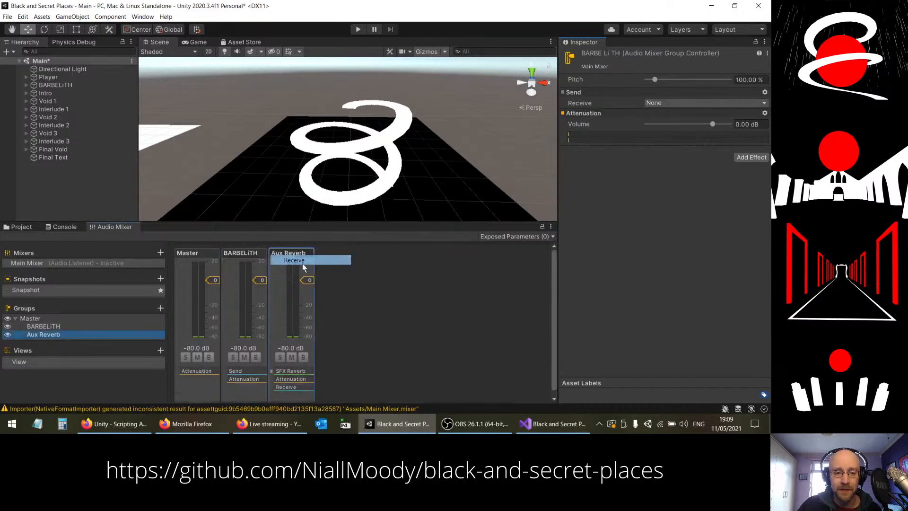
{"action": "left_click_drag", "start_coordinate": [583, 285], "coordinate": [598, 71]}
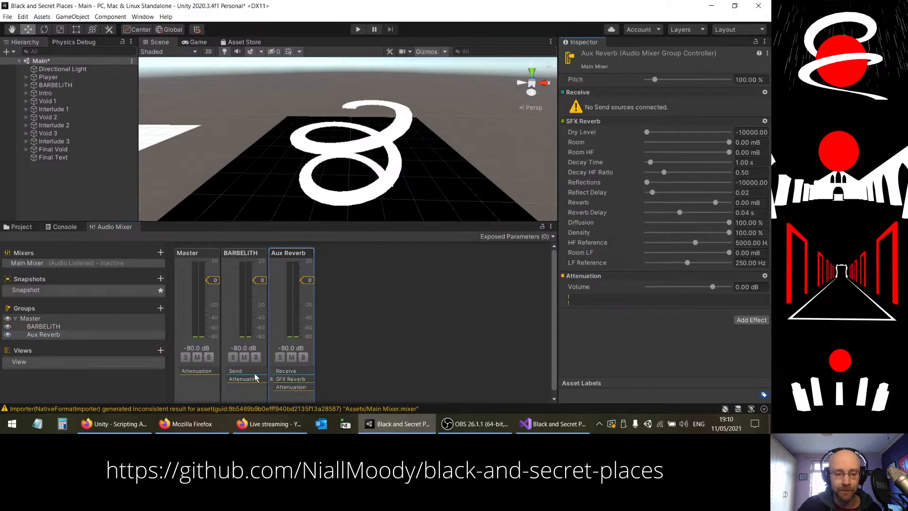
Step: Connect the BARBELiTH group's Send to Aux Reverb\Receive
{"action": "left_click", "coordinate": [236, 373]}
{"action": "left_click", "coordinate": [660, 102]}
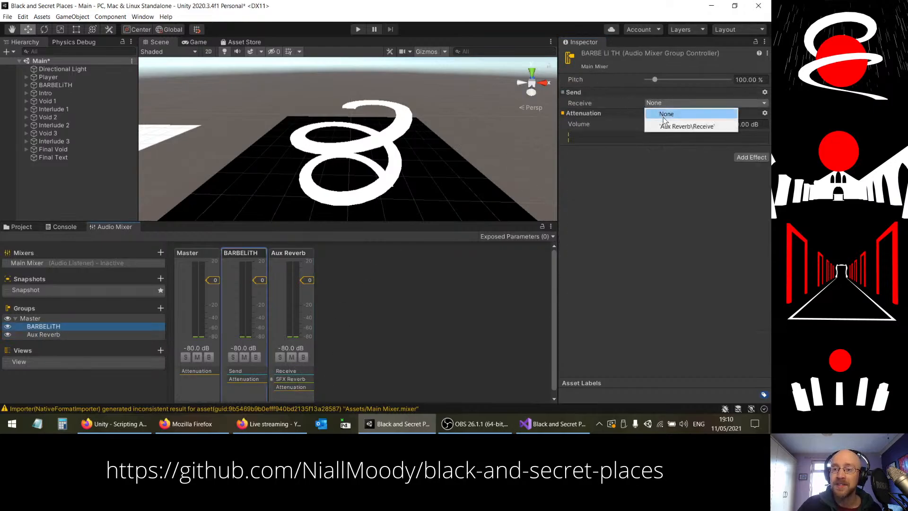
{"action": "left_click", "coordinate": [666, 126]}
{"action": "left_click", "coordinate": [232, 253]}
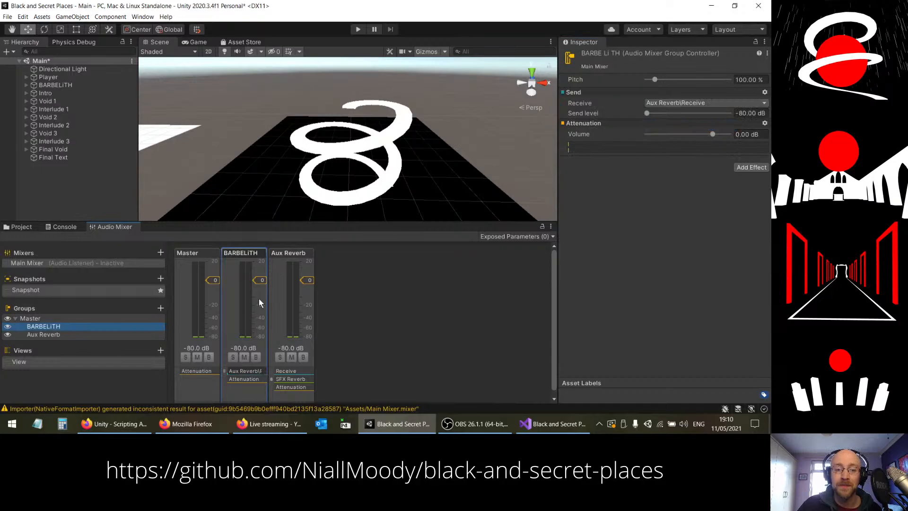
{"action": "left_click", "coordinate": [289, 254]}
{"action": "left_click", "coordinate": [256, 253]}
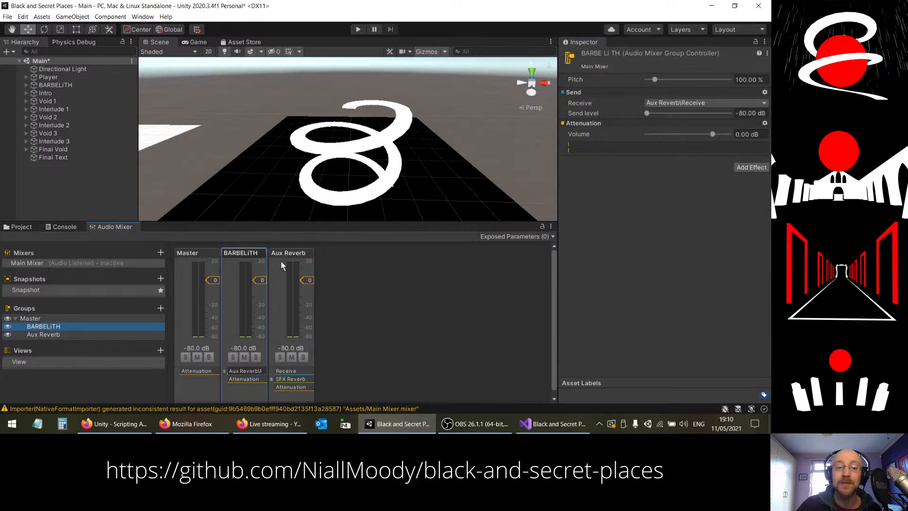
{"action": "left_click", "coordinate": [285, 254]}
{"action": "left_click", "coordinate": [248, 255]}
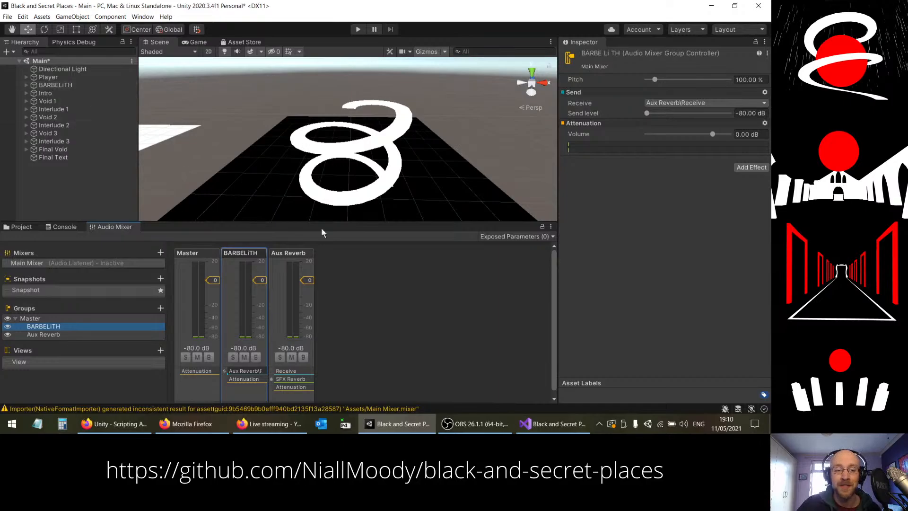
Step: Run the game with mixer editing enabled in play mode and raise the BARBELITH group's Send level to about -9.70 dB
{"action": "left_click", "coordinate": [298, 254]}
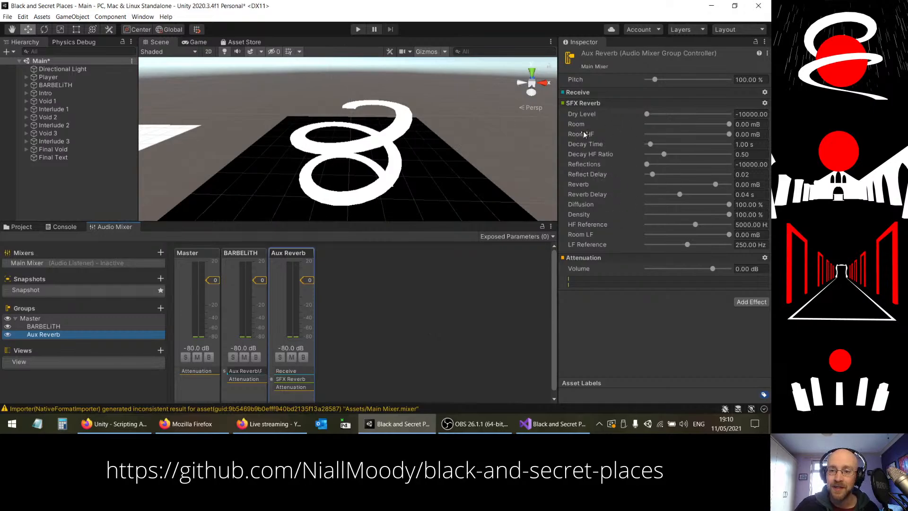
{"action": "key", "text": "ctrl+p"}
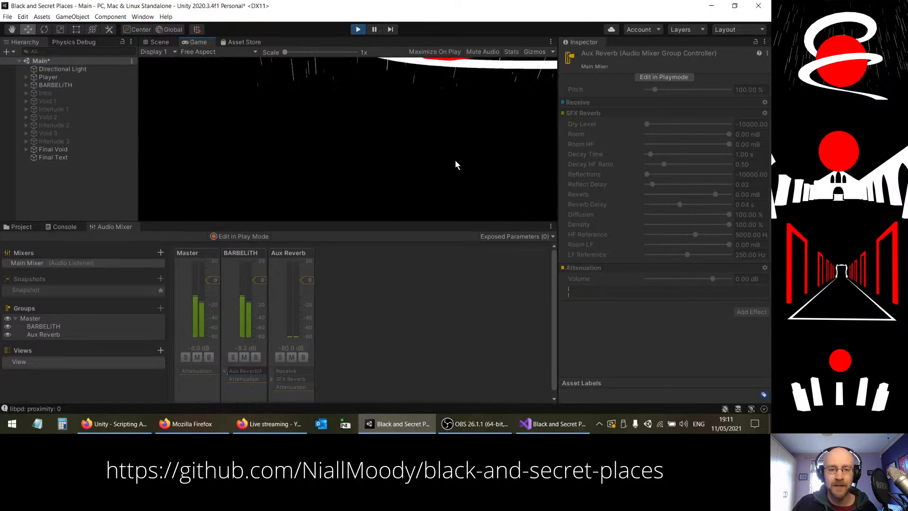
{"action": "left_click", "coordinate": [246, 235]}
{"action": "left_click", "coordinate": [243, 374]}
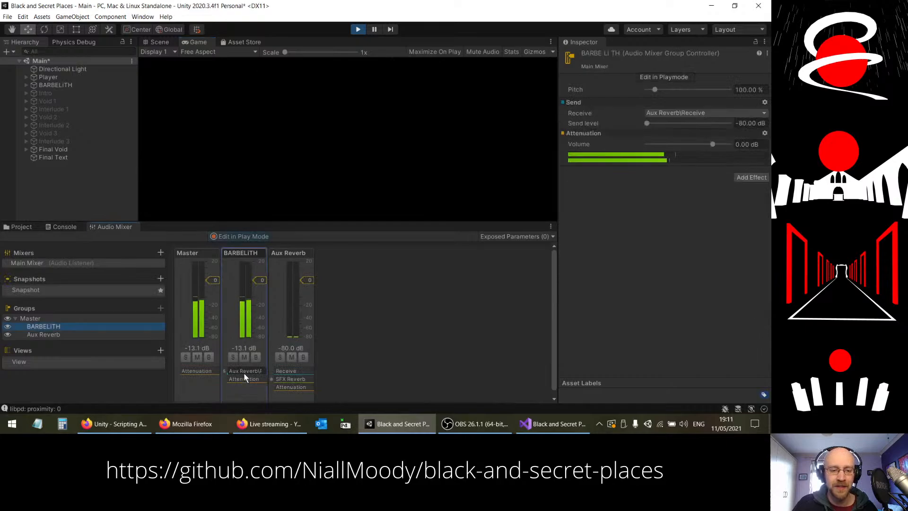
{"action": "left_click_drag", "start_coordinate": [648, 122], "coordinate": [719, 127]}
Step: Lower the BARBELITH group's Attenuation volume to -80 dB and raise its Send level to 0 dB
{"action": "left_click", "coordinate": [316, 168]}
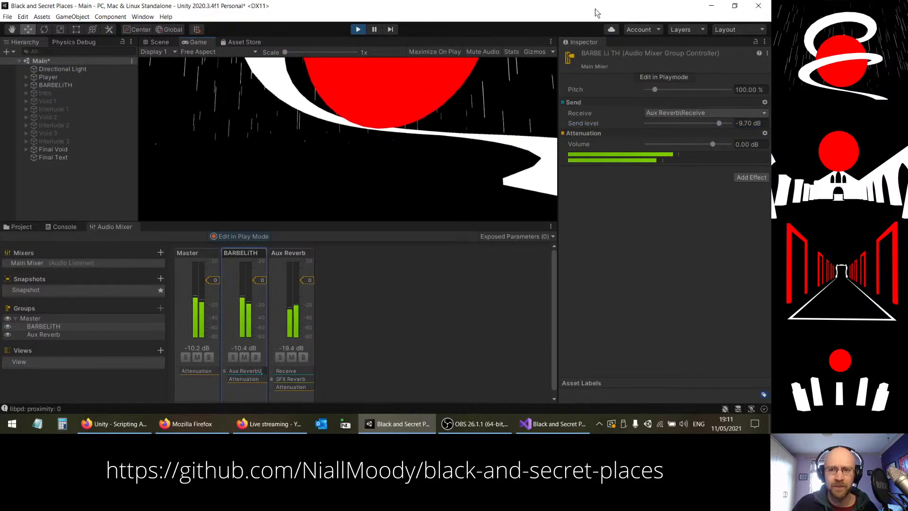
{"action": "left_click_drag", "start_coordinate": [712, 144], "coordinate": [634, 143]}
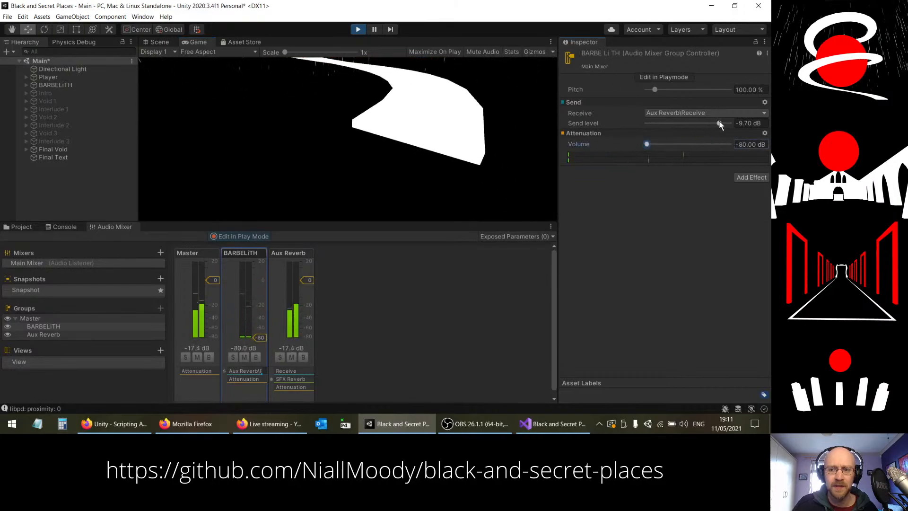
{"action": "left_click_drag", "start_coordinate": [718, 124], "coordinate": [729, 123]}
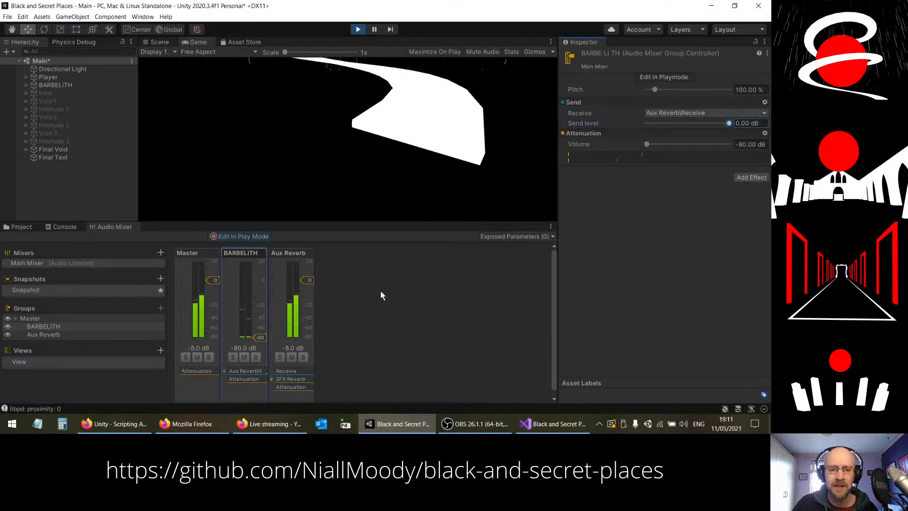
Step: Set the Aux Reverb group's SFX Reverb to a Room HF of about -977 mB and a Decay Time of 8.70 s
{"action": "left_click", "coordinate": [310, 374]}
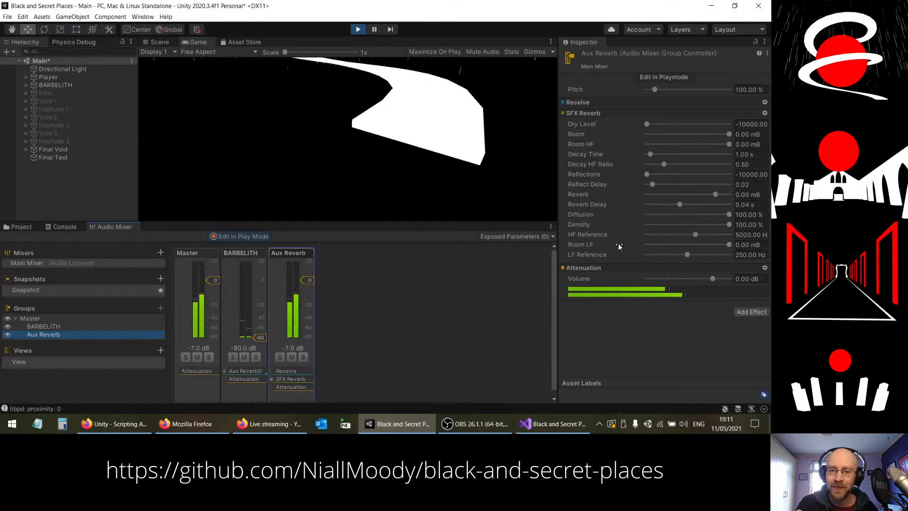
{"action": "left_click", "coordinate": [341, 141]}
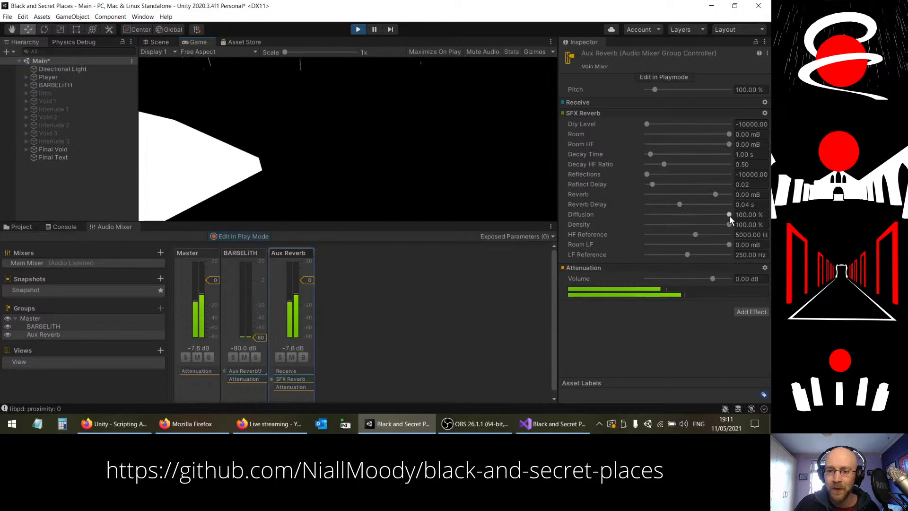
{"action": "left_click_drag", "start_coordinate": [728, 226], "coordinate": [730, 245]}
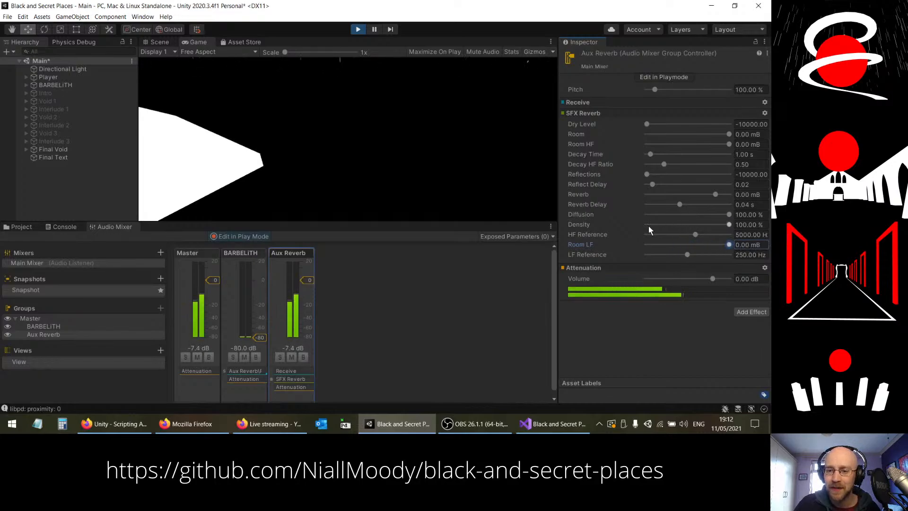
{"action": "mouse_move", "coordinate": [728, 144]}
{"action": "left_mouse_down"}
{"action": "mouse_move", "coordinate": [652, 149]}
{"action": "mouse_move", "coordinate": [732, 143]}
{"action": "mouse_move", "coordinate": [700, 145]}
{"action": "mouse_move", "coordinate": [722, 147]}
{"action": "left_mouse_up"}
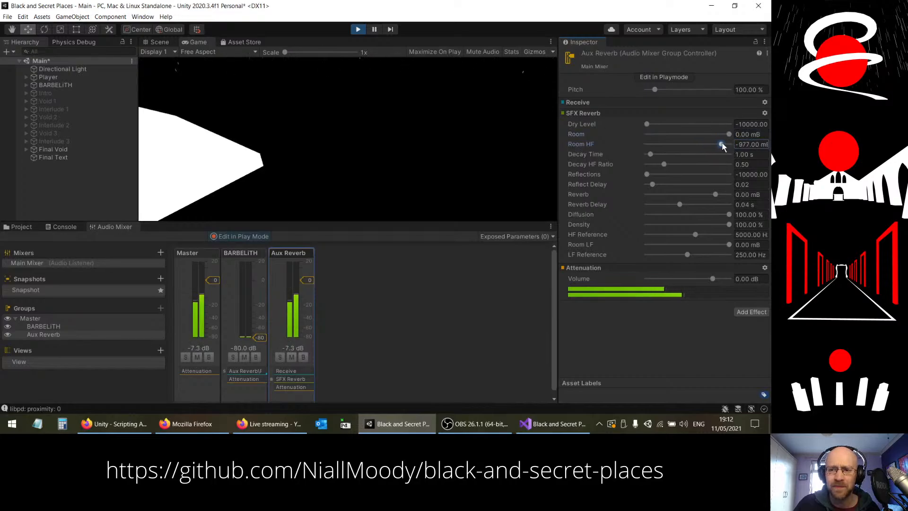
{"action": "left_click_drag", "start_coordinate": [651, 154], "coordinate": [689, 157]}
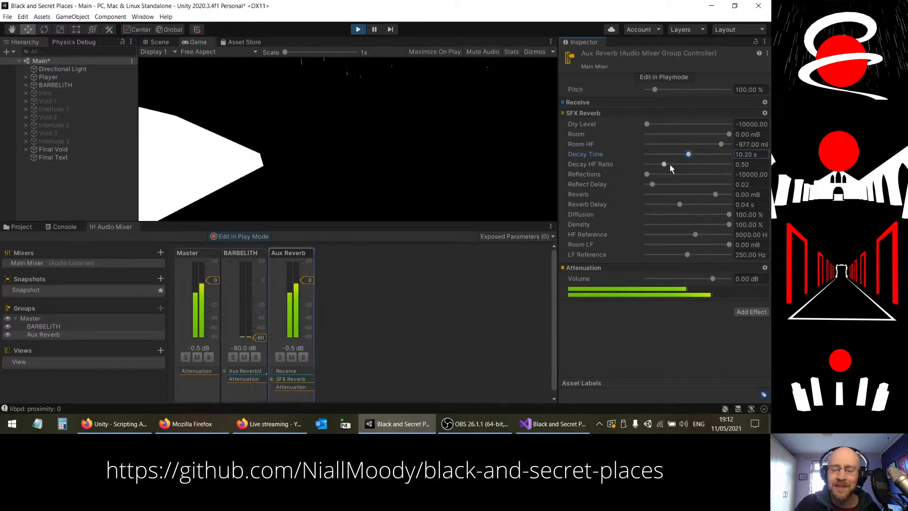
{"action": "left_click_drag", "start_coordinate": [688, 154], "coordinate": [681, 157]}
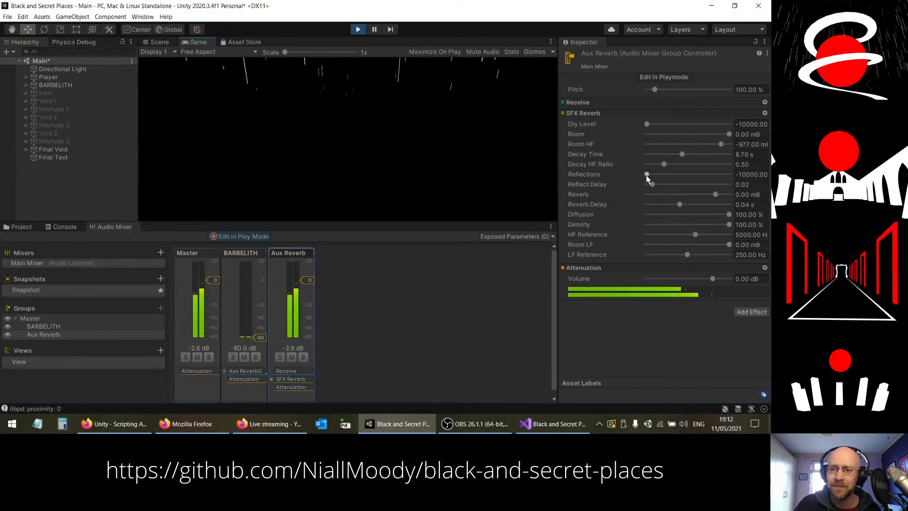
Step: Set the SFX Reverb's Reflections to about -3753 mB, Reflect Delay to 0.09 and Reverb Delay to 0.09 s
{"action": "left_click_drag", "start_coordinate": [646, 175], "coordinate": [667, 185]}
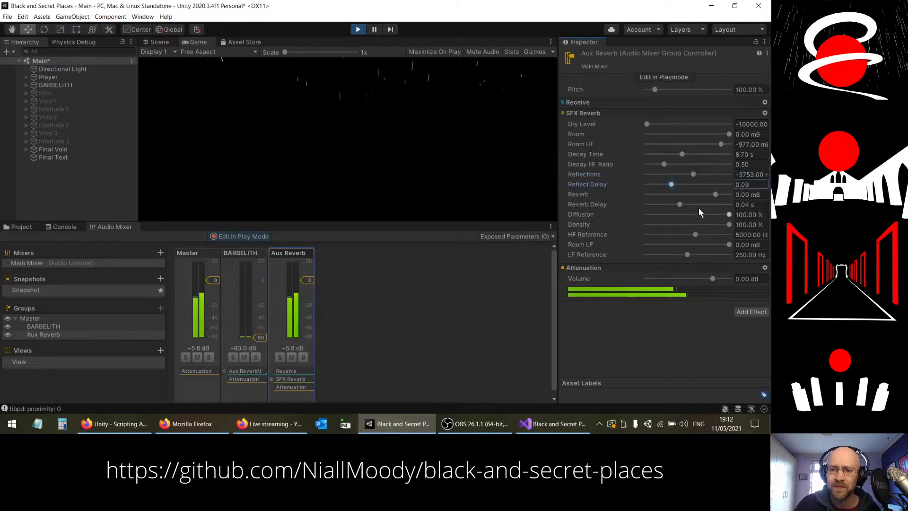
{"action": "left_click_drag", "start_coordinate": [716, 194], "coordinate": [716, 195]}
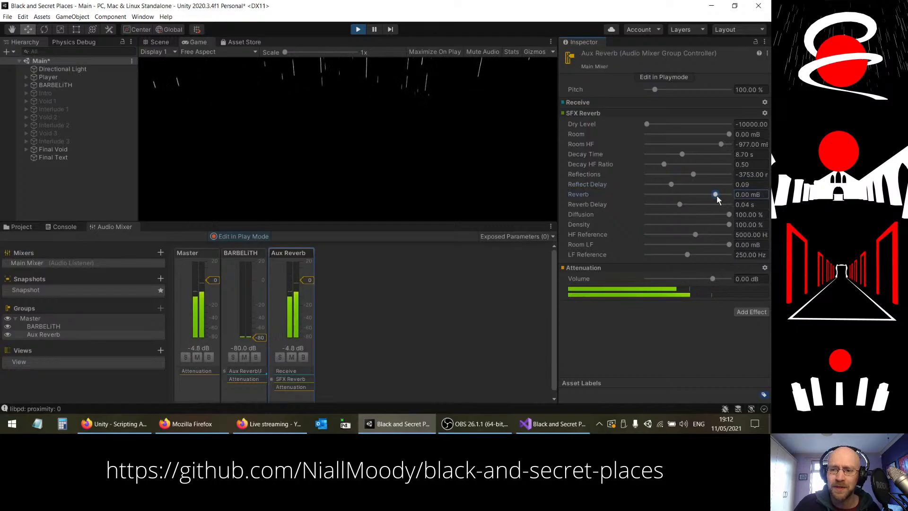
{"action": "left_click", "coordinate": [680, 205]}
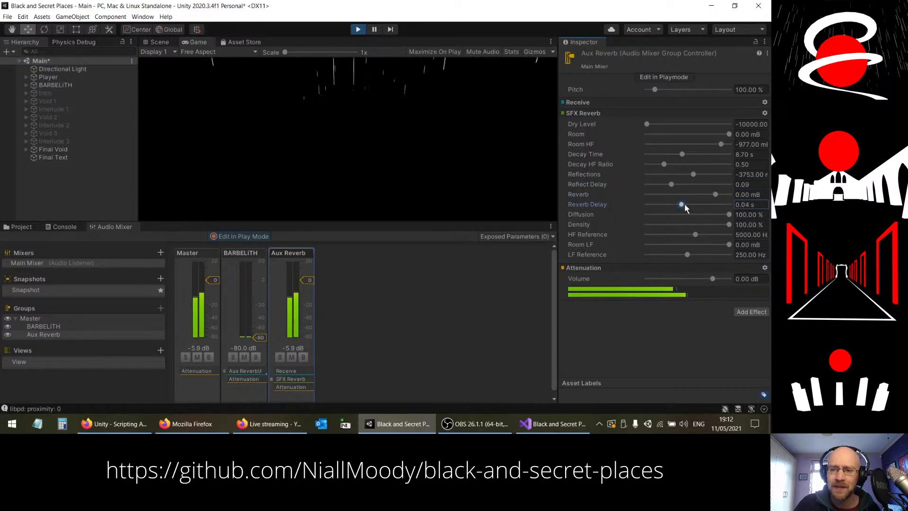
{"action": "left_click_drag", "start_coordinate": [712, 206], "coordinate": [692, 230]}
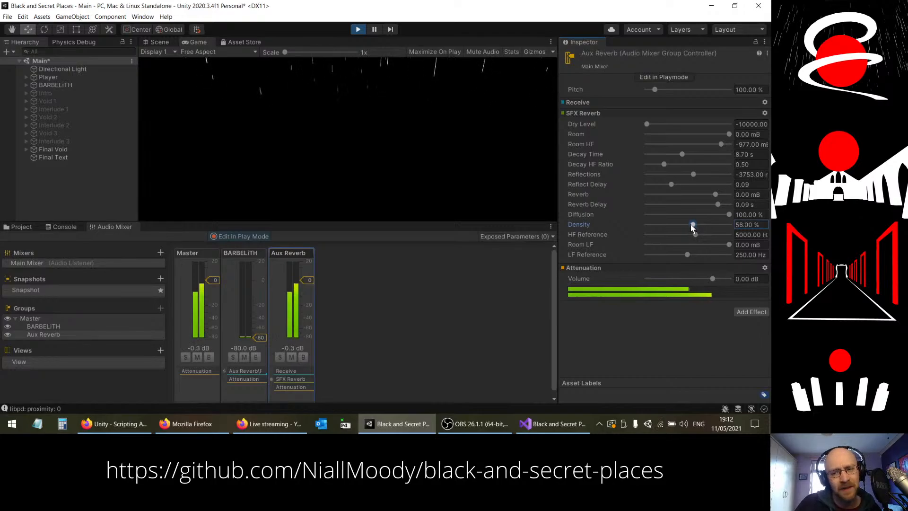
Step: Try a reverb Density of about 39.50 %, restore it to 100 %, and set Decay HF Ratio to 0.24
{"action": "left_click_drag", "start_coordinate": [691, 227], "coordinate": [679, 228]}
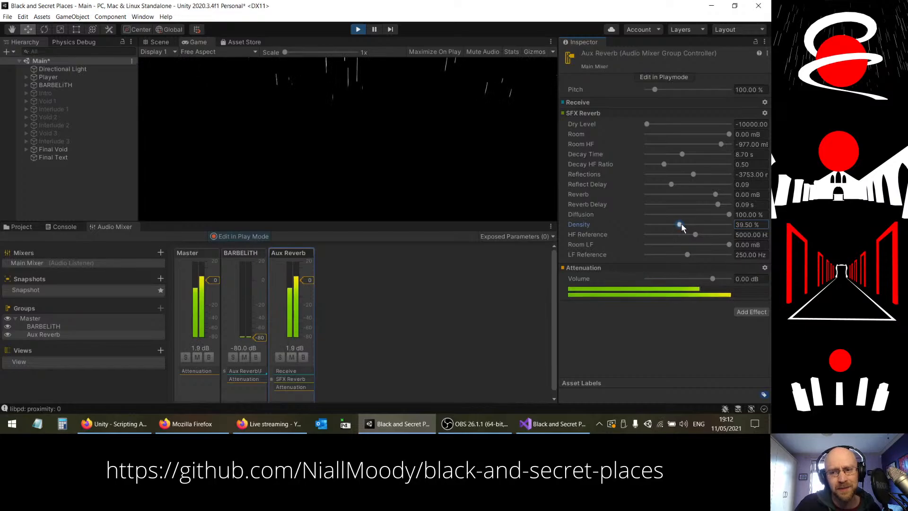
{"action": "left_click_drag", "start_coordinate": [680, 228], "coordinate": [733, 245]}
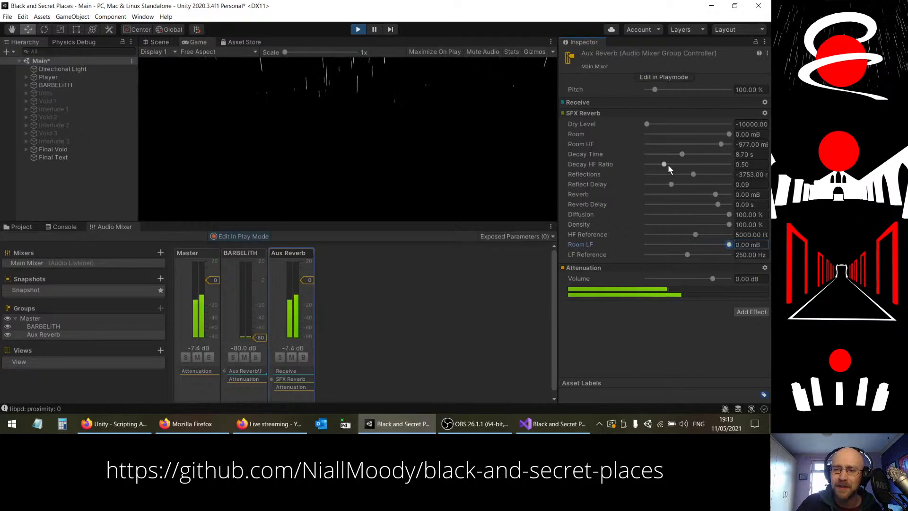
{"action": "mouse_move", "coordinate": [665, 164]}
{"action": "left_mouse_down"}
{"action": "mouse_move", "coordinate": [719, 164]}
{"action": "mouse_move", "coordinate": [654, 170]}
{"action": "left_mouse_up"}
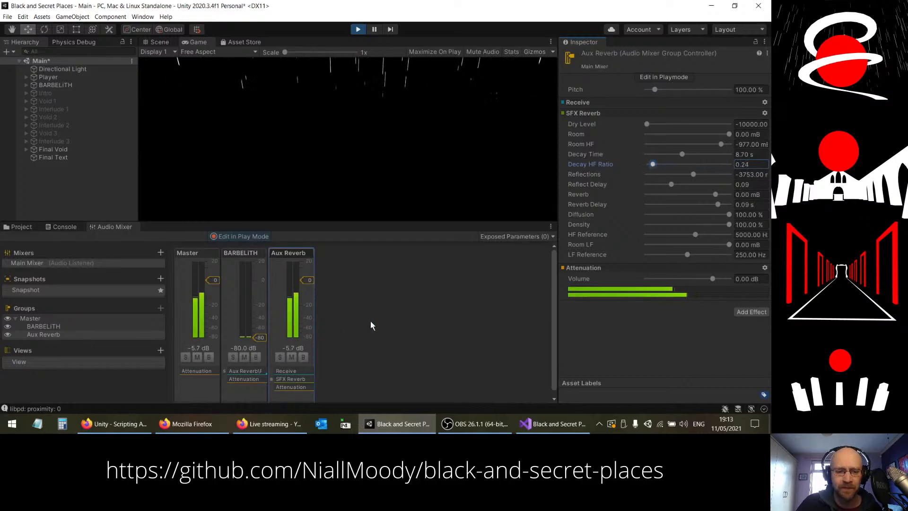
Step: Raise the BARBELITH group's volume to about 0.03 dB and lower the Aux Reverb group's volume to -80 dB
{"action": "left_click_drag", "start_coordinate": [261, 337], "coordinate": [267, 280]}
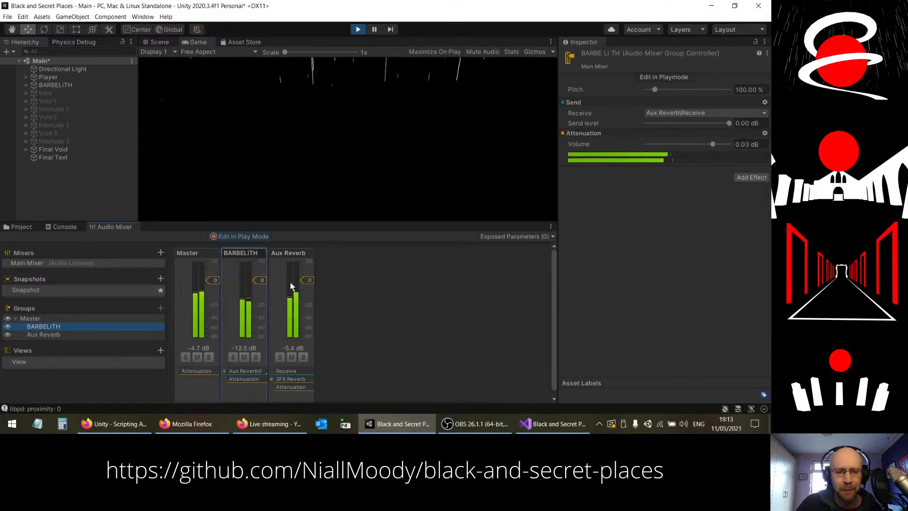
{"action": "mouse_move", "coordinate": [305, 281]}
{"action": "left_mouse_down"}
{"action": "mouse_move", "coordinate": [308, 342]}
{"action": "mouse_move", "coordinate": [308, 282]}
{"action": "left_mouse_up"}
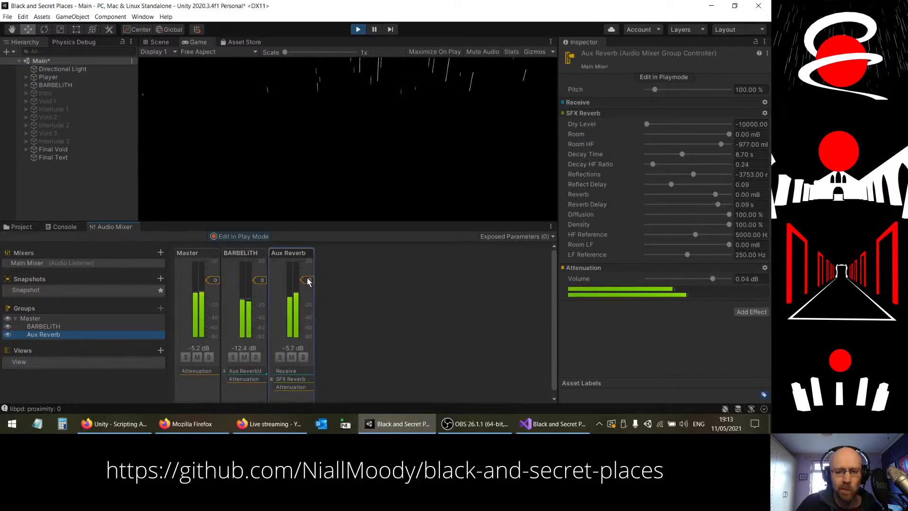
{"action": "left_click_drag", "start_coordinate": [307, 281], "coordinate": [297, 346]}
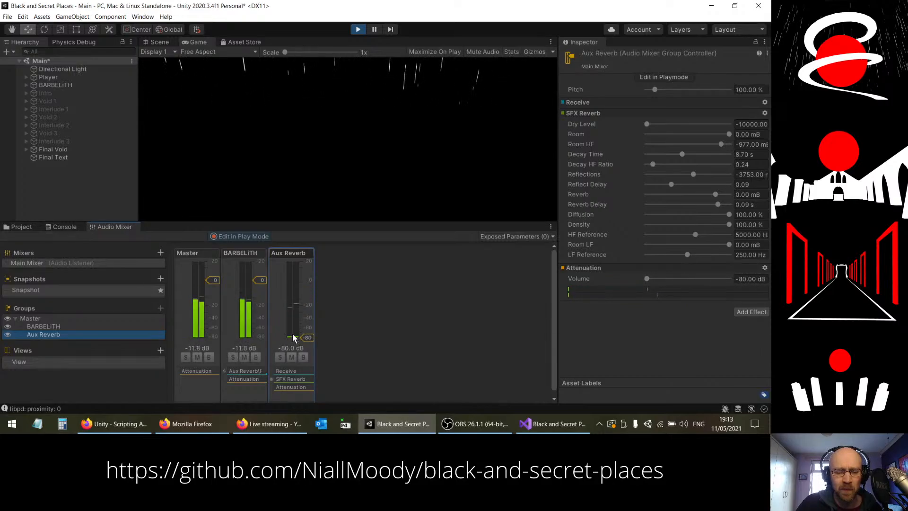
{"action": "left_click", "coordinate": [383, 132]}
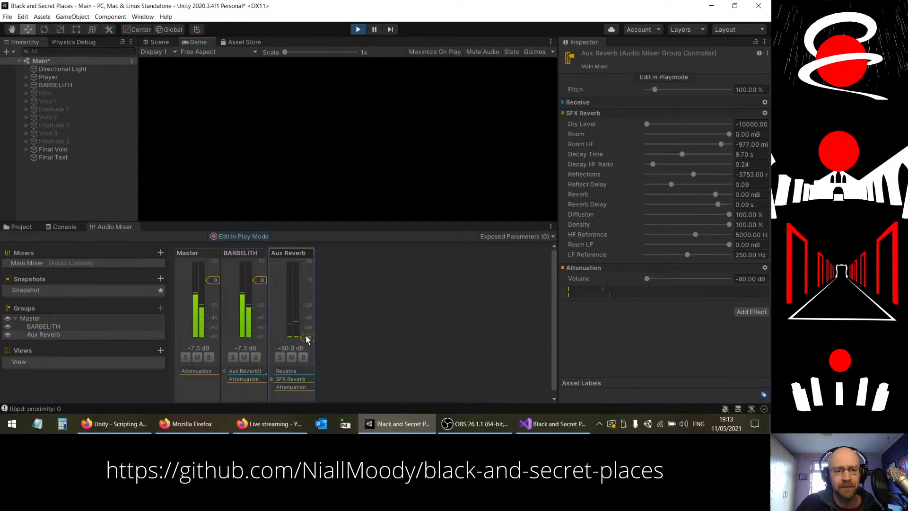
Step: Raise the Aux Reverb group's volume to about -2.95 dB while moving in the game, and stop play mode
{"action": "mouse_move", "coordinate": [307, 337]}
{"action": "left_mouse_down"}
{"action": "mouse_move", "coordinate": [304, 285]}
{"action": "mouse_move", "coordinate": [301, 342]}
{"action": "left_mouse_up"}
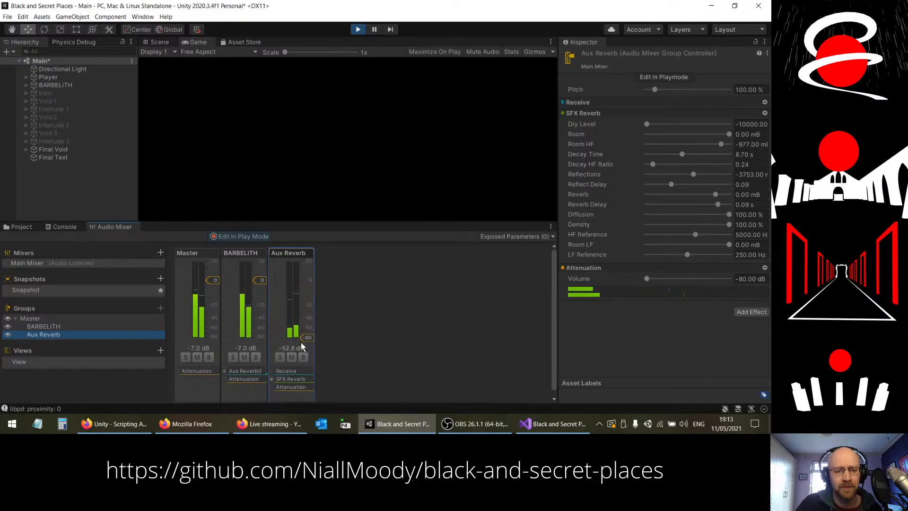
{"action": "left_click", "coordinate": [226, 141]}
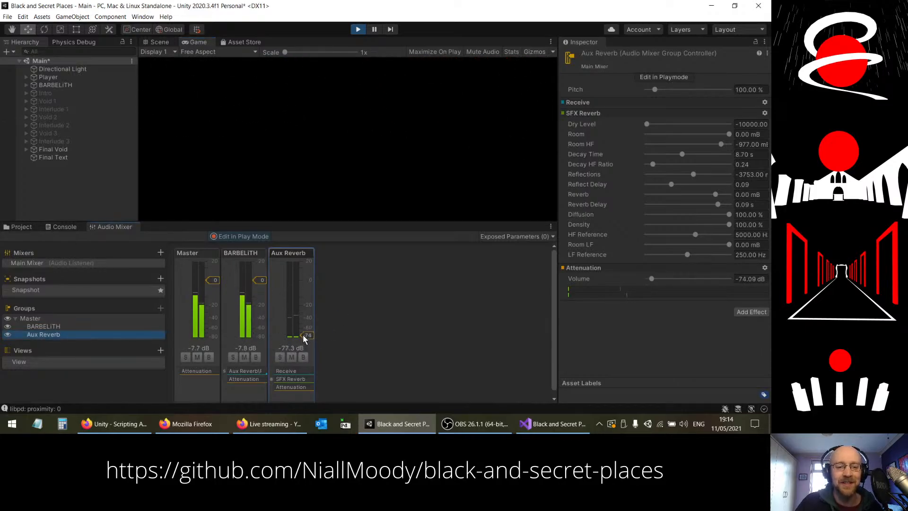
{"action": "left_click_drag", "start_coordinate": [306, 337], "coordinate": [303, 290]}
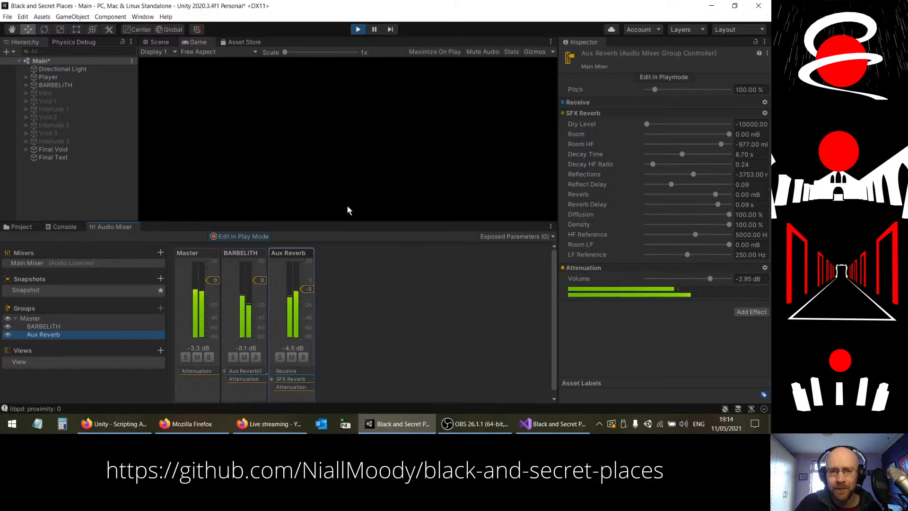
{"action": "left_click", "coordinate": [358, 29]}
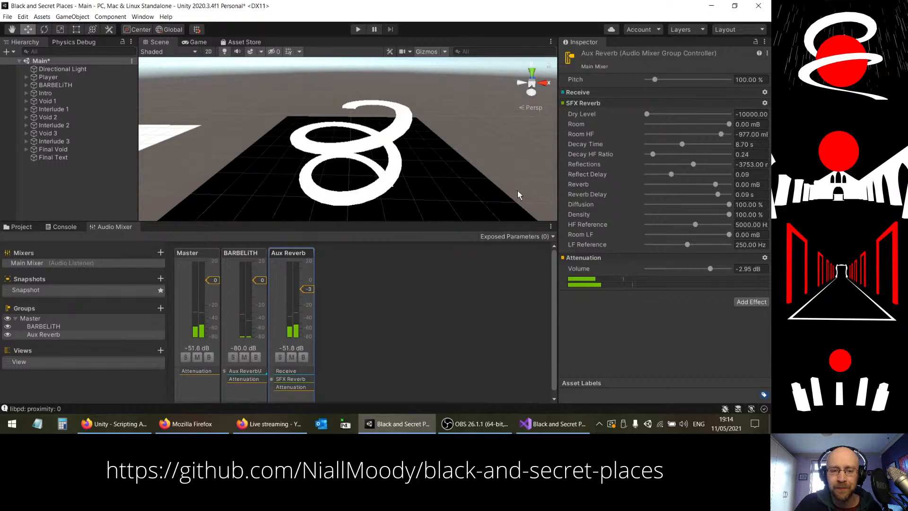
Step: Mute the Aux Reverb group and add a Chorus effect to the BARBELITH group
{"action": "left_click", "coordinate": [288, 357]}
{"action": "left_click", "coordinate": [290, 358]}
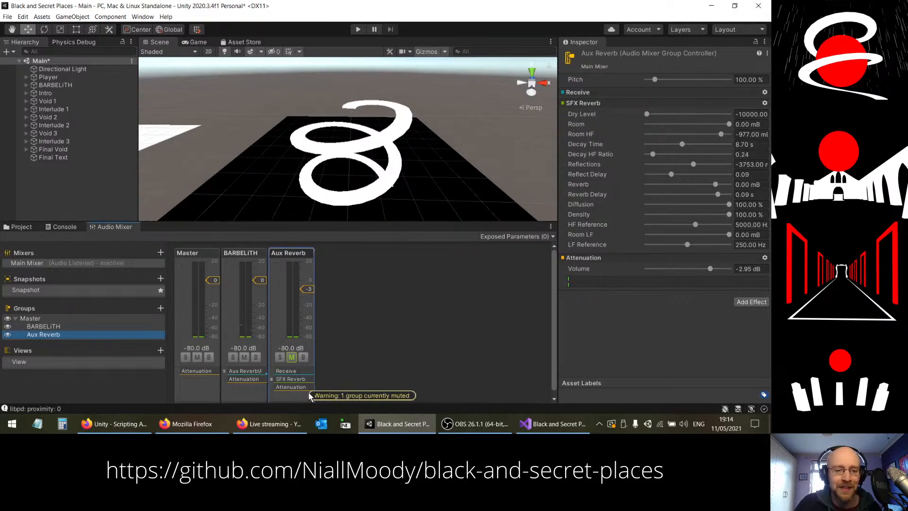
{"action": "left_click", "coordinate": [239, 384]}
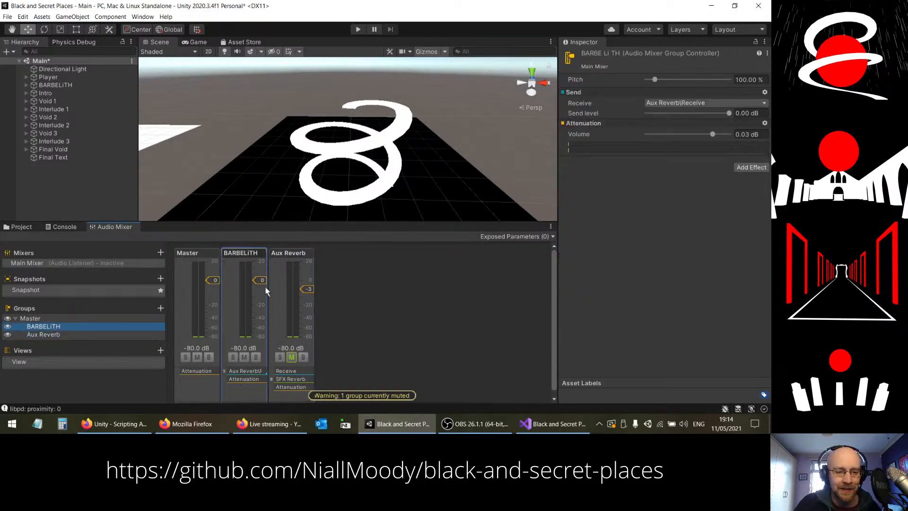
{"action": "left_click", "coordinate": [751, 169]}
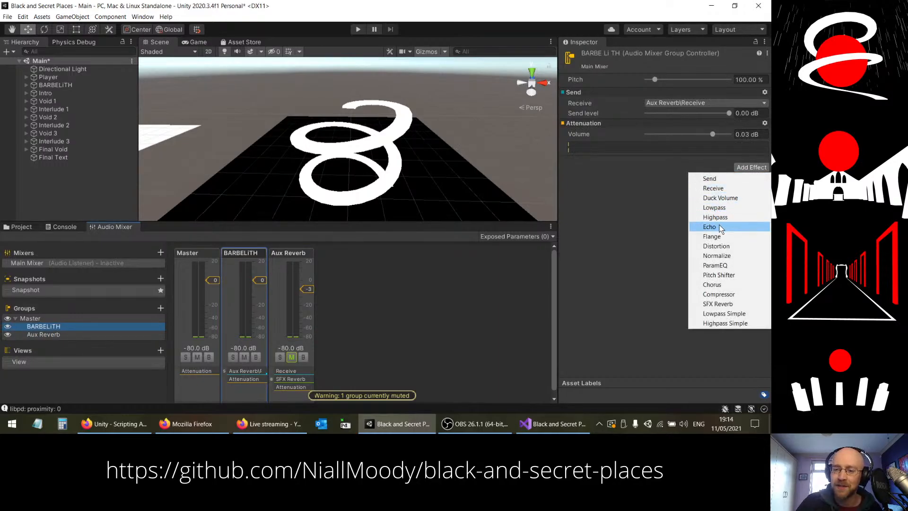
{"action": "left_click", "coordinate": [734, 284]}
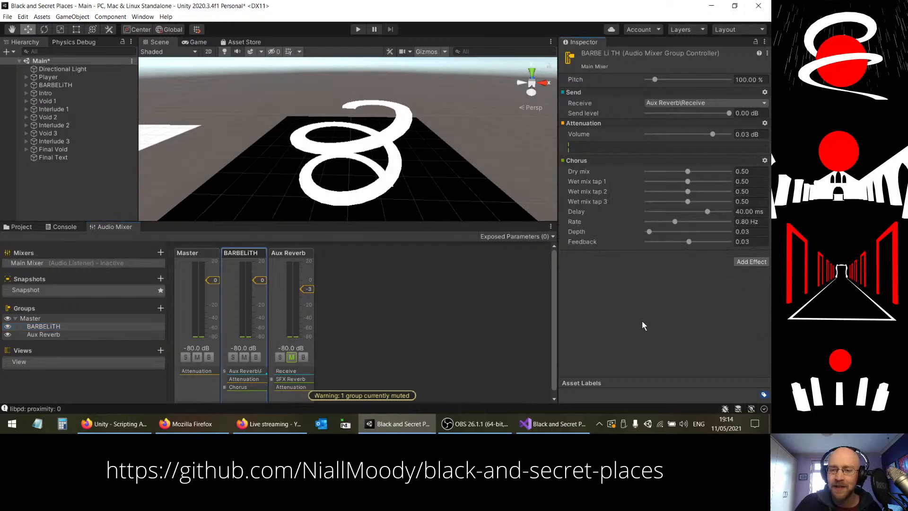
Step: With mixer editing enabled in play mode, lower BARBELITH's volume to about -4.65 dB and move Chorus above Attenuation
{"action": "left_click", "coordinate": [360, 29]}
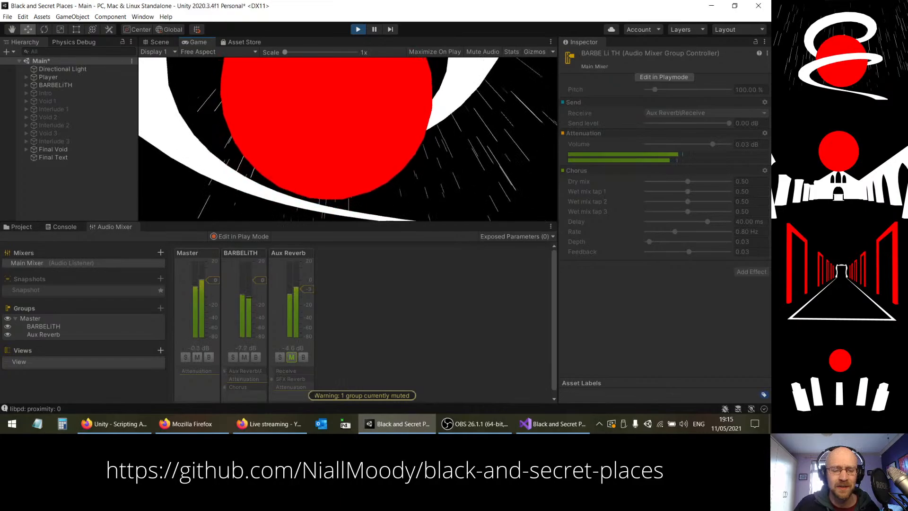
{"action": "left_click", "coordinate": [255, 236]}
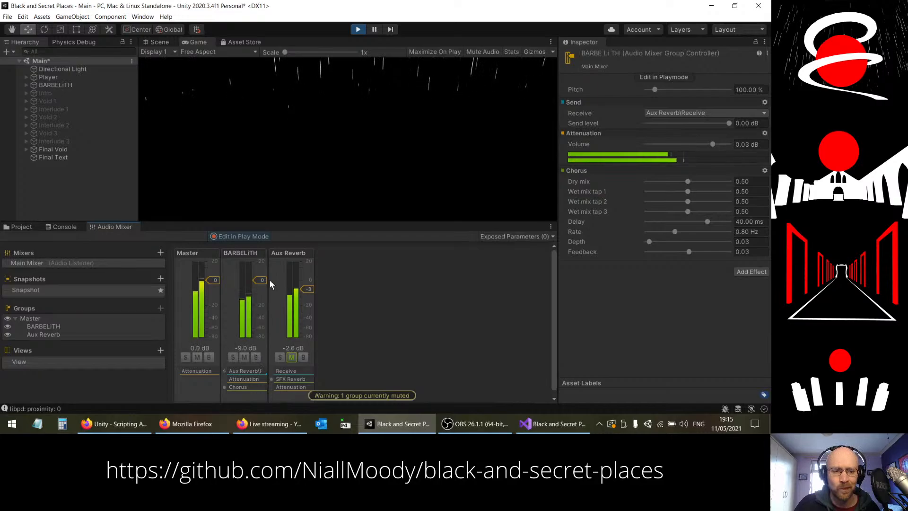
{"action": "left_click_drag", "start_coordinate": [263, 281], "coordinate": [262, 291]}
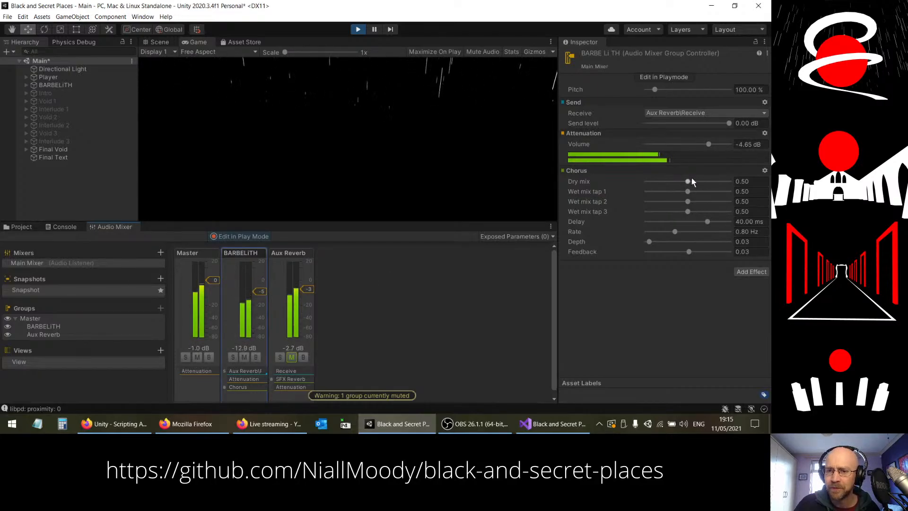
{"action": "left_click_drag", "start_coordinate": [611, 170], "coordinate": [605, 132]}
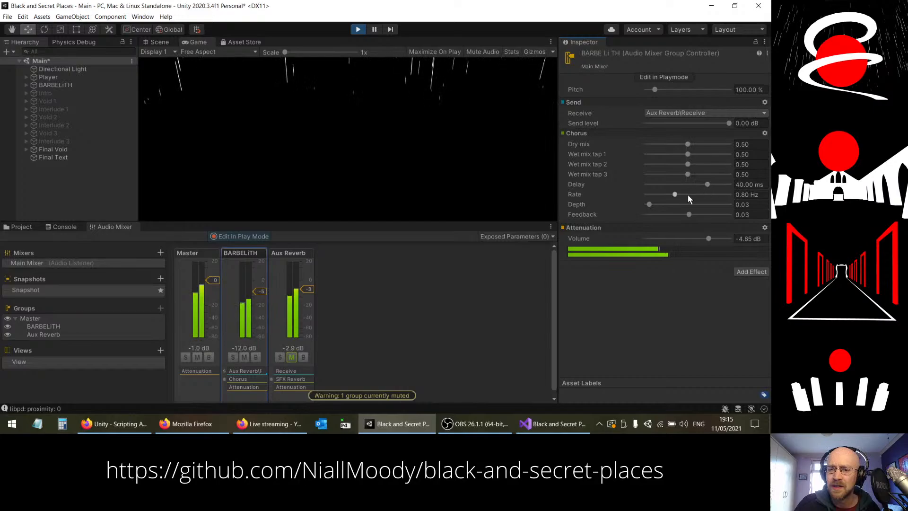
Step: Set BARBELITH's Chorus to delay 35.50 ms, rate 14.90 Hz, depth 0.97, feedback 0.17, with dry mix and wet mix taps 2 and 3 at 0
{"action": "left_click_drag", "start_coordinate": [648, 205], "coordinate": [692, 214]}
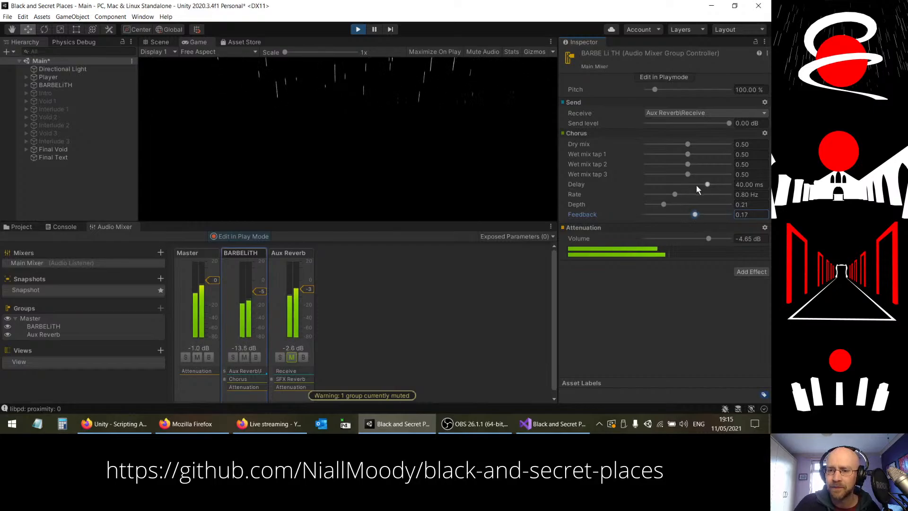
{"action": "left_click_drag", "start_coordinate": [708, 184], "coordinate": [683, 195]}
{"action": "left_click_drag", "start_coordinate": [688, 144], "coordinate": [721, 195]}
{"action": "left_click", "coordinate": [444, 156]}
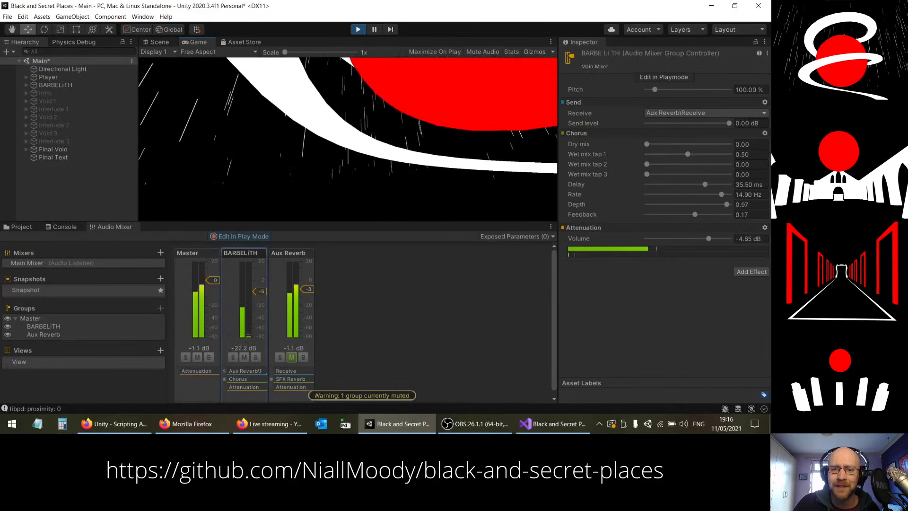
Step: Set the Chorus wet mix tap 1 to 0 and lower the Aux Reverb group's volume to -80 dB
{"action": "left_click_drag", "start_coordinate": [687, 154], "coordinate": [653, 169]}
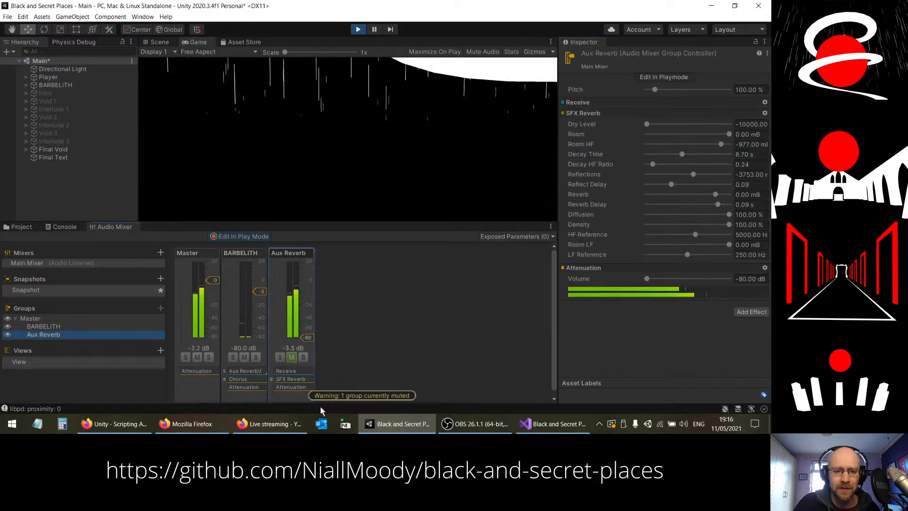
{"action": "left_click_drag", "start_coordinate": [308, 290], "coordinate": [319, 413]}
{"action": "left_click", "coordinate": [424, 146]}
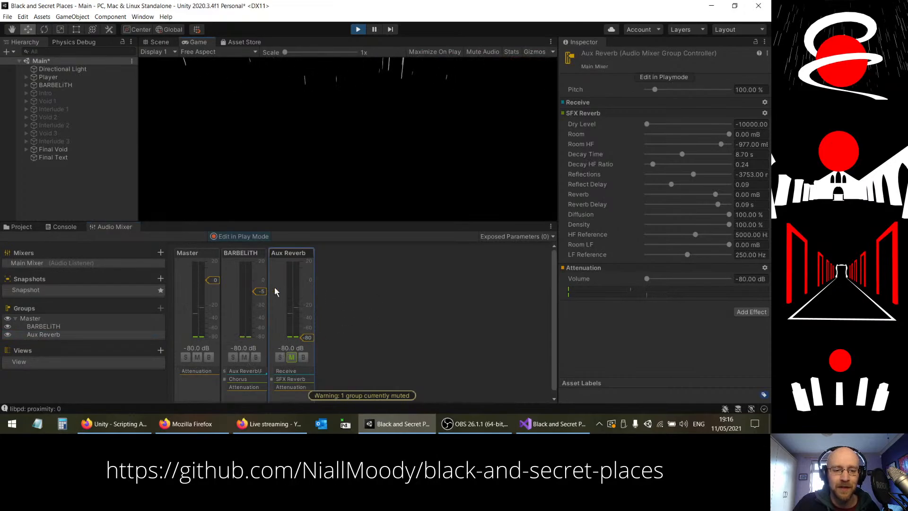
Step: Set BARBELITH's three Chorus wet mix taps to 0.50, with depth 0.96, delay 42.30 ms and rate 1.50 Hz
{"action": "left_click", "coordinate": [244, 381]}
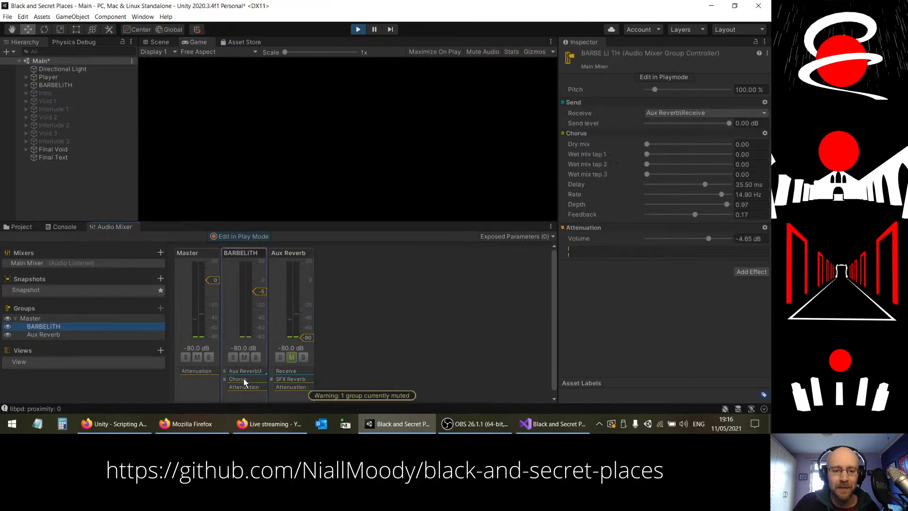
{"action": "left_click_drag", "start_coordinate": [647, 154], "coordinate": [691, 161]}
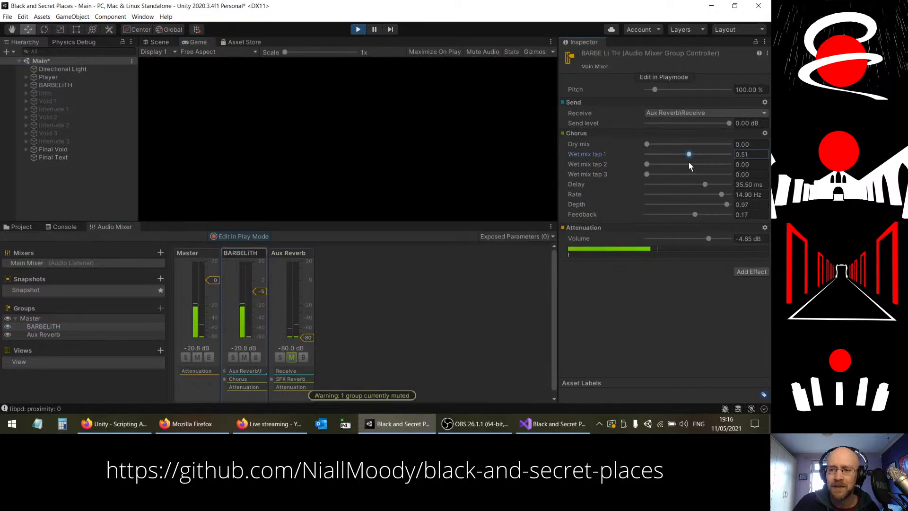
{"action": "left_click", "coordinate": [687, 164]}
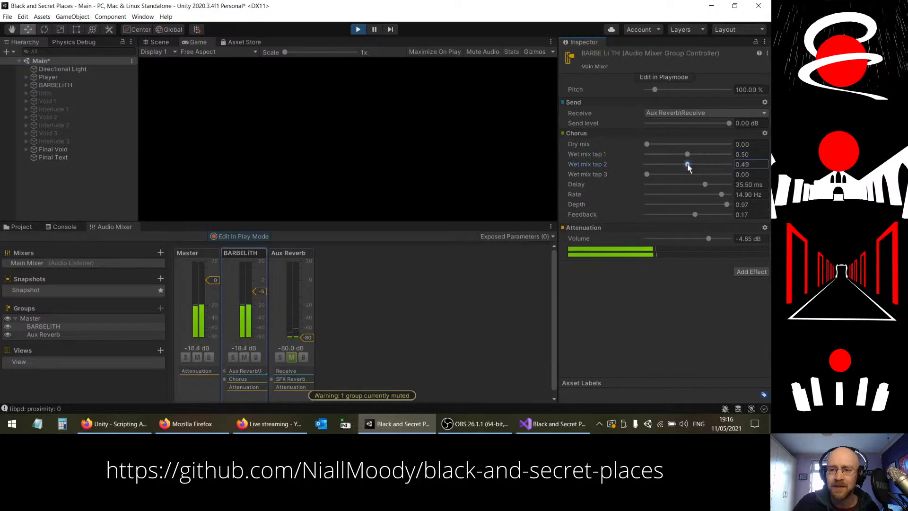
{"action": "left_click_drag", "start_coordinate": [647, 174], "coordinate": [688, 175]}
{"action": "left_click_drag", "start_coordinate": [728, 205], "coordinate": [708, 185]}
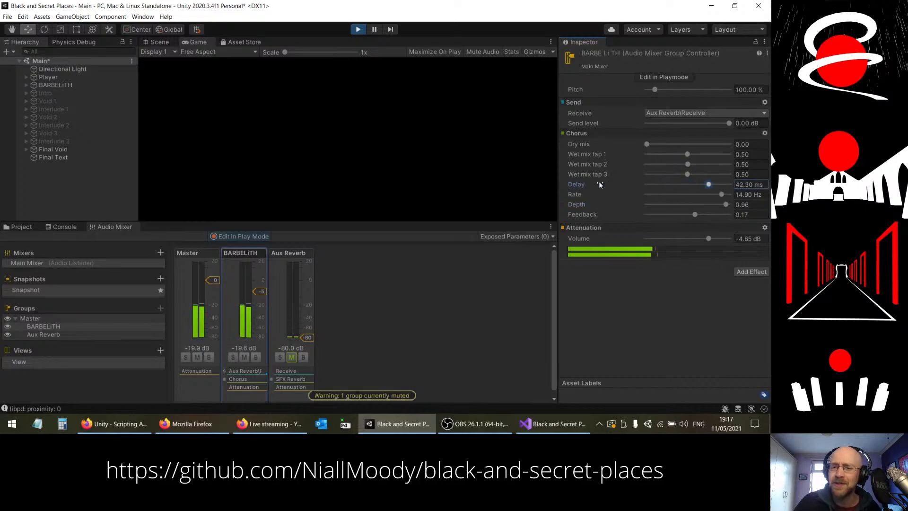
{"action": "left_click_drag", "start_coordinate": [720, 194], "coordinate": [681, 197]}
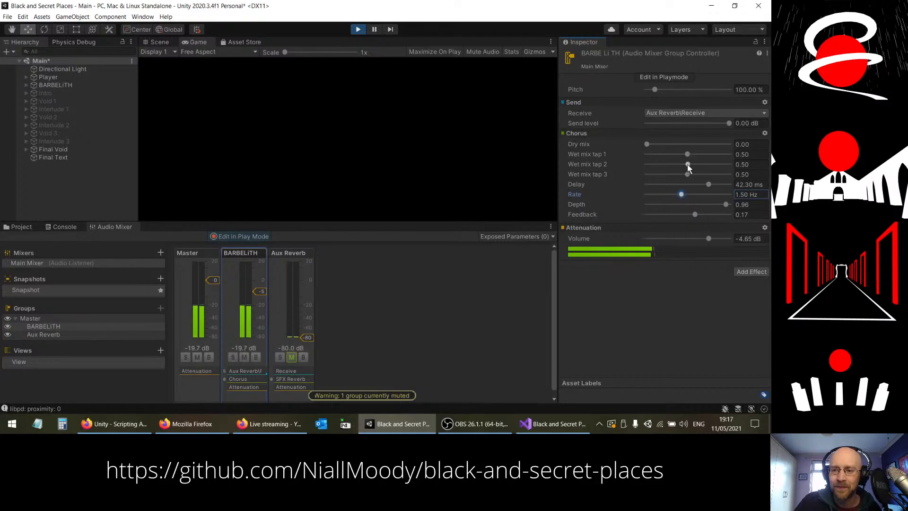
Step: Set Chorus wet mix tap 1 to 0.49, tap 2 to 0.50 and tap 3 to 0, and bypass the Chorus effect
{"action": "mouse_move", "coordinate": [687, 174]}
{"action": "left_mouse_down"}
{"action": "mouse_move", "coordinate": [668, 177]}
{"action": "mouse_move", "coordinate": [665, 163]}
{"action": "mouse_move", "coordinate": [647, 172]}
{"action": "mouse_move", "coordinate": [687, 177]}
{"action": "left_mouse_up"}
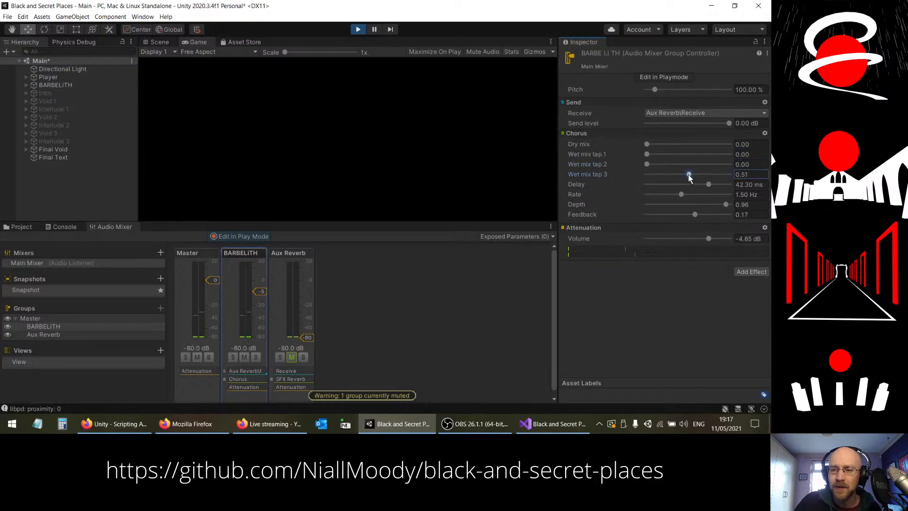
{"action": "left_click_drag", "start_coordinate": [688, 174], "coordinate": [611, 180]}
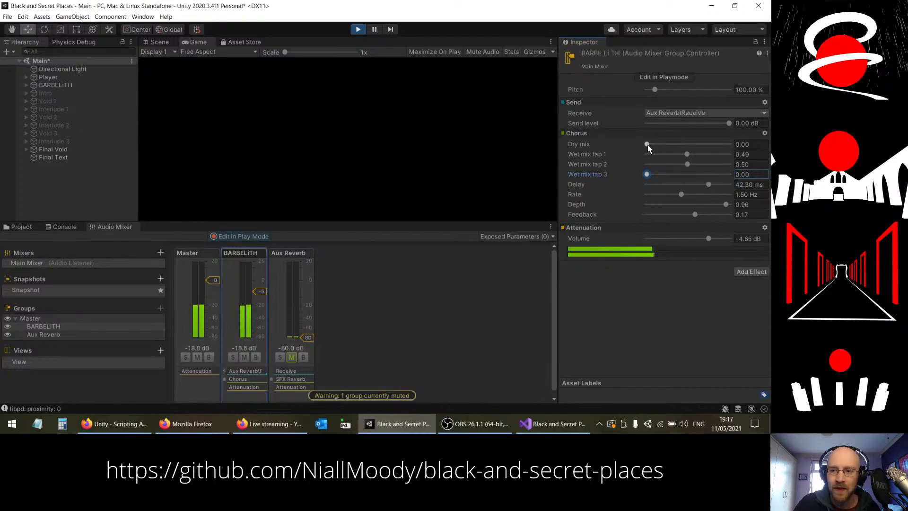
{"action": "left_click", "coordinate": [764, 134]}
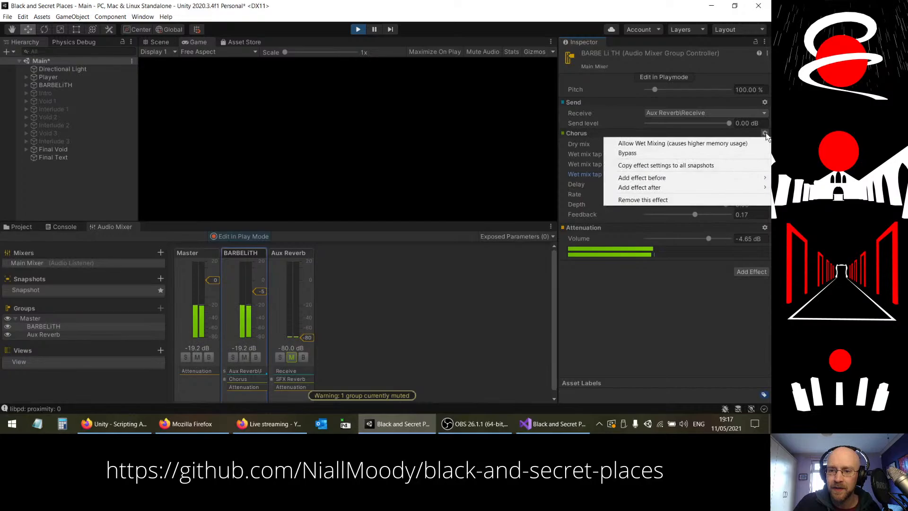
{"action": "left_click", "coordinate": [617, 346]}
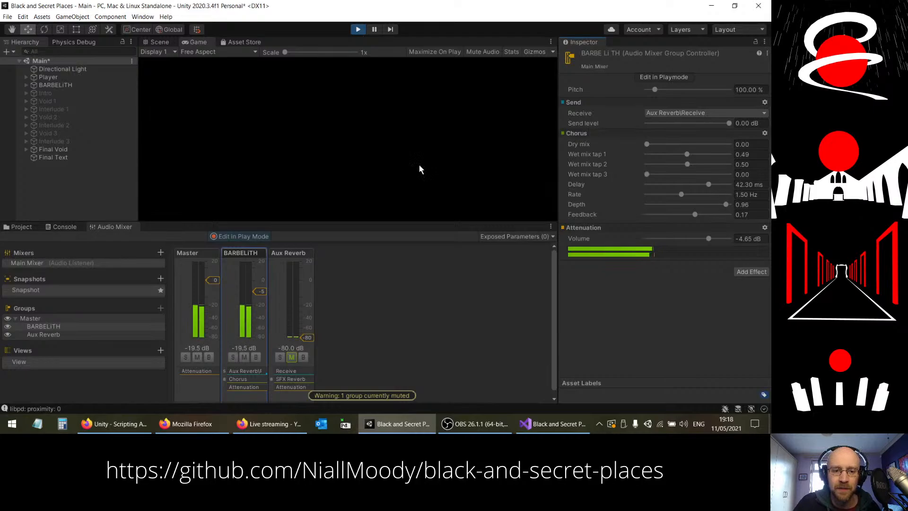
{"action": "left_click", "coordinate": [765, 134]}
{"action": "left_click", "coordinate": [644, 154]}
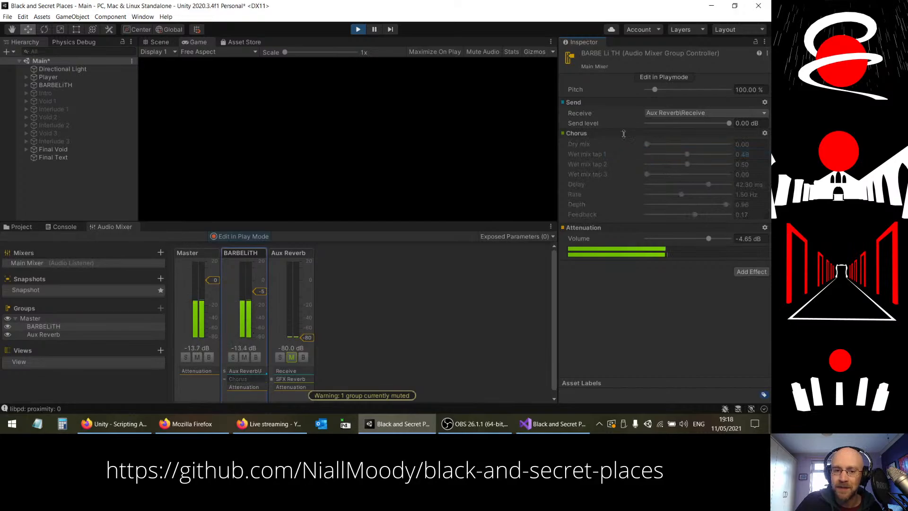
{"action": "left_click", "coordinate": [736, 273]}
{"action": "left_click", "coordinate": [737, 272]}
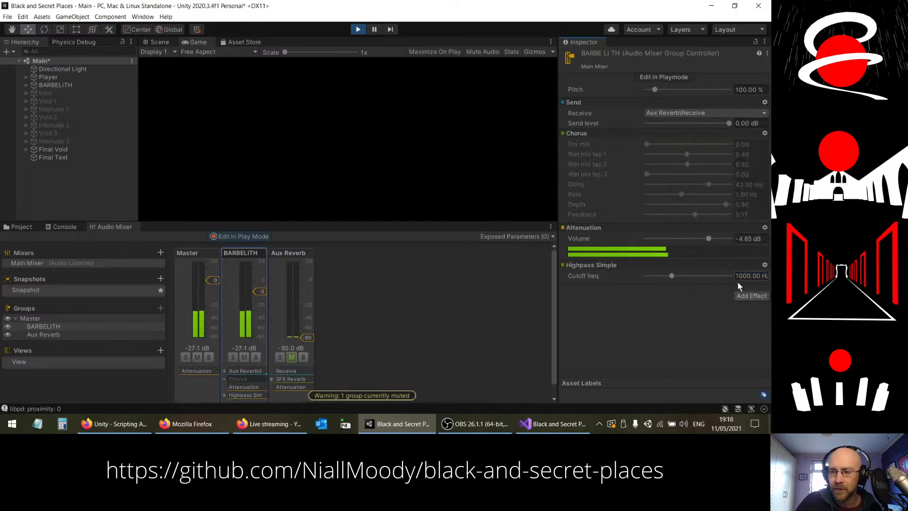
{"action": "left_click", "coordinate": [765, 264]}
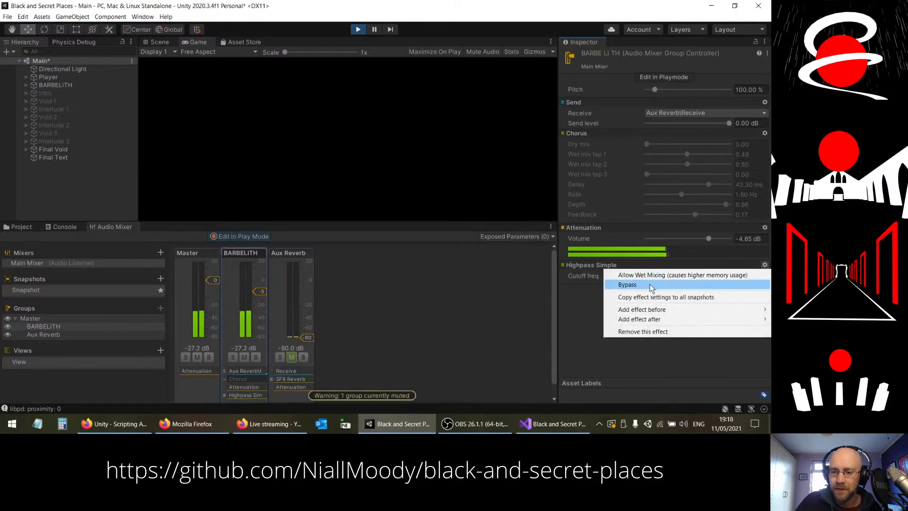
{"action": "left_click", "coordinate": [709, 331]}
Step: Try a Distortion effect above Attenuation on the BARBELITH group with level 0.46, and remove it
{"action": "left_click", "coordinate": [743, 272]}
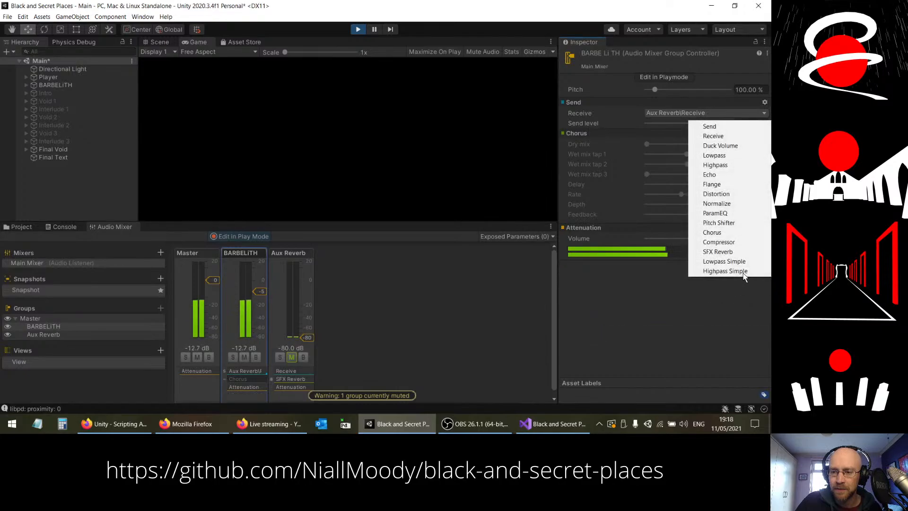
{"action": "left_click", "coordinate": [716, 195]}
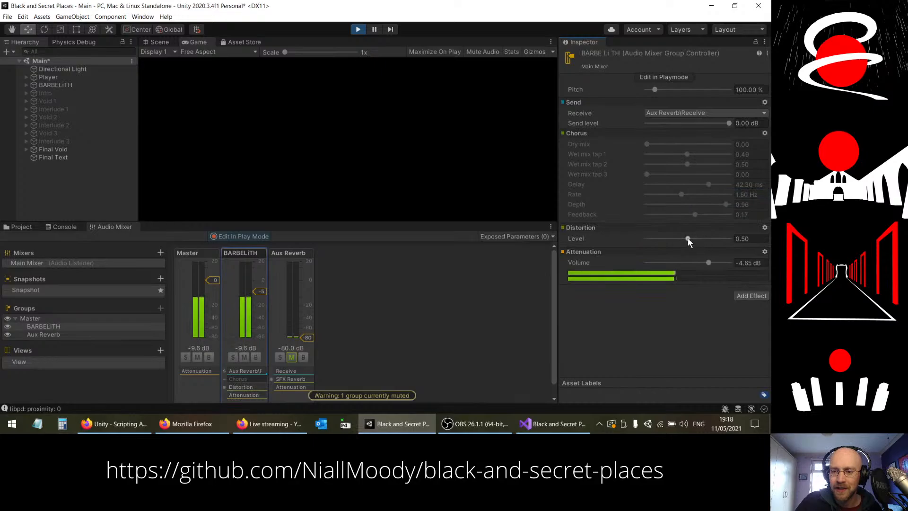
{"action": "mouse_move", "coordinate": [687, 239]}
{"action": "left_mouse_down"}
{"action": "mouse_move", "coordinate": [714, 240]}
{"action": "mouse_move", "coordinate": [660, 239]}
{"action": "mouse_move", "coordinate": [730, 238]}
{"action": "mouse_move", "coordinate": [684, 241]}
{"action": "left_mouse_up"}
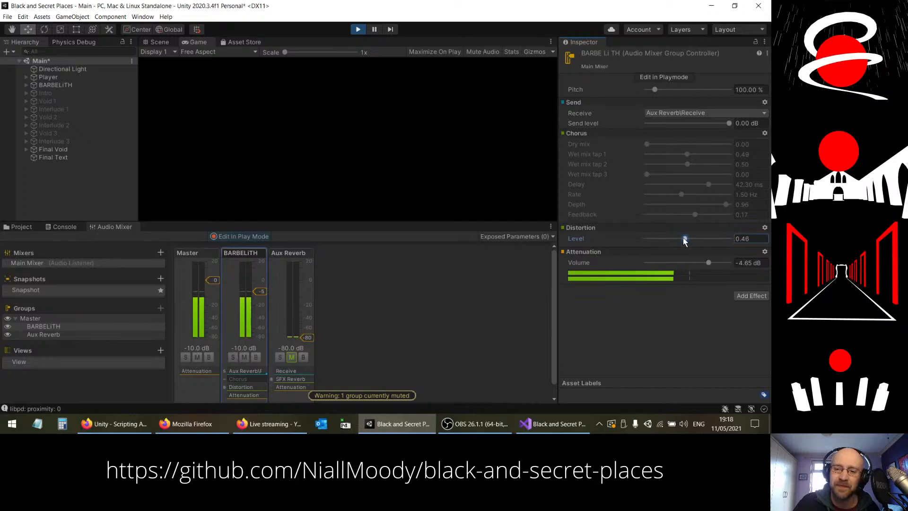
{"action": "left_click", "coordinate": [764, 228]}
{"action": "left_click", "coordinate": [638, 293]}
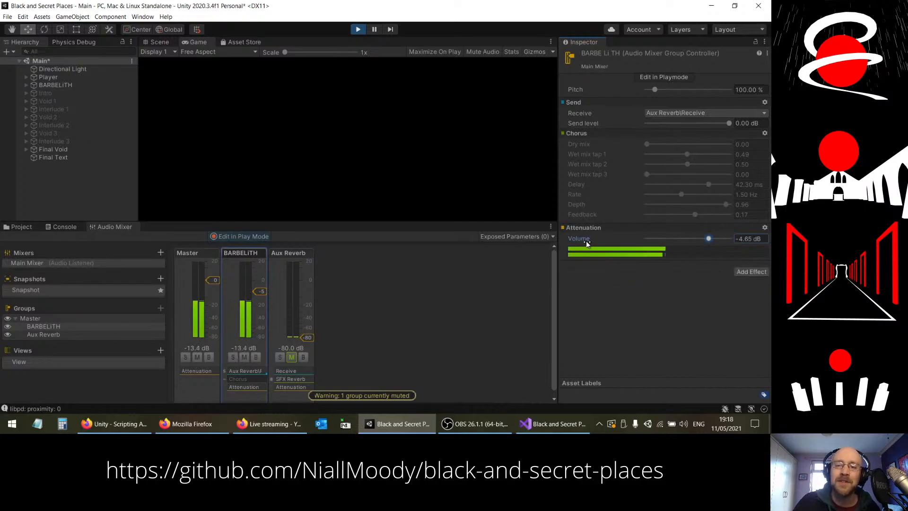
Step: Add a Pitch Shifter effect to the BARBELITH group and move it above Attenuation
{"action": "left_click", "coordinate": [743, 275]}
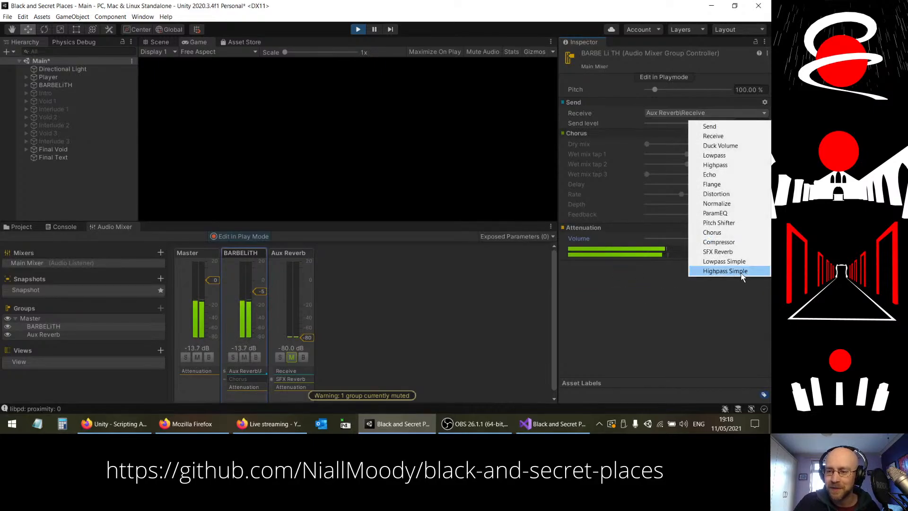
{"action": "left_click", "coordinate": [717, 222]}
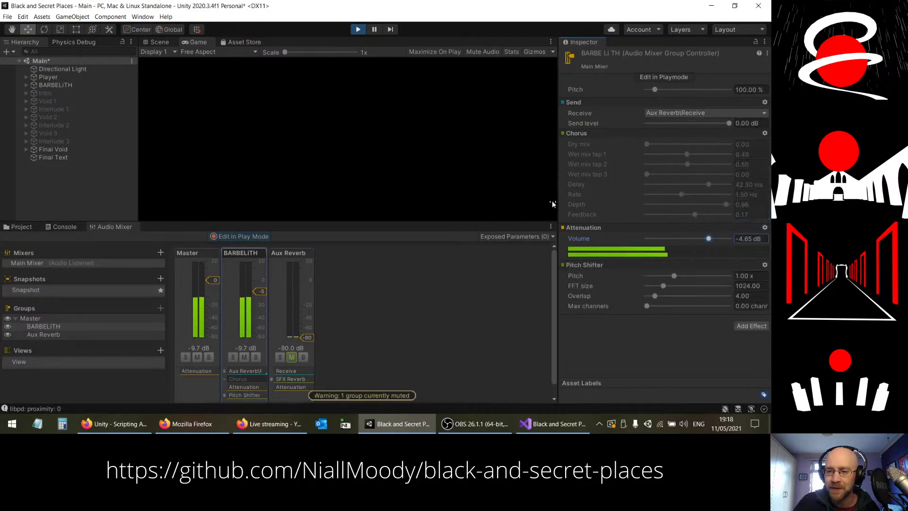
{"action": "left_click_drag", "start_coordinate": [584, 265], "coordinate": [581, 239]}
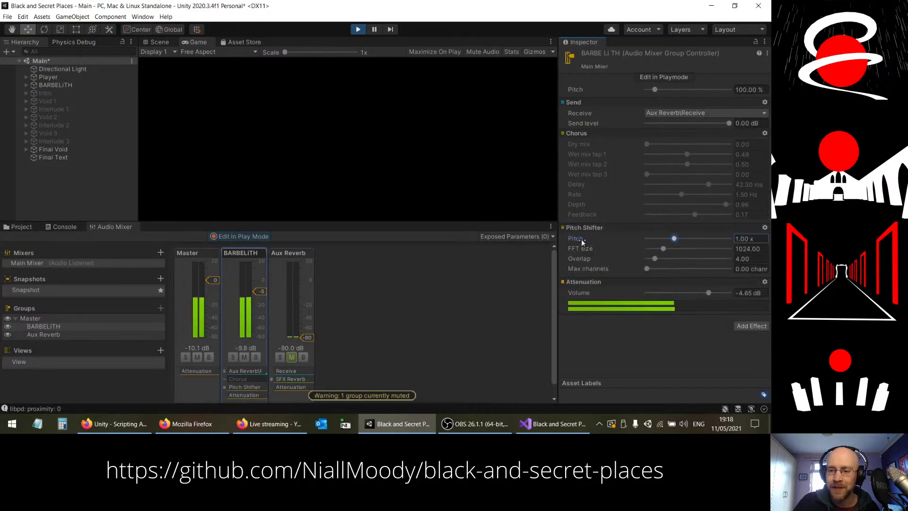
Step: Try the Pitch Shifter at 0.50x and 2.00x pitch with max channels at about 6.64, and return max channels to 0
{"action": "left_click_drag", "start_coordinate": [676, 243], "coordinate": [680, 270]}
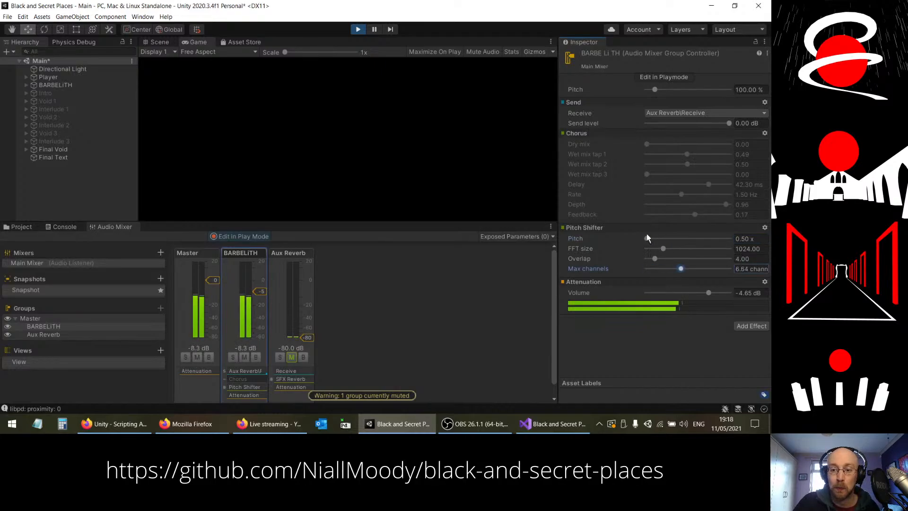
{"action": "left_click_drag", "start_coordinate": [646, 239], "coordinate": [713, 243]}
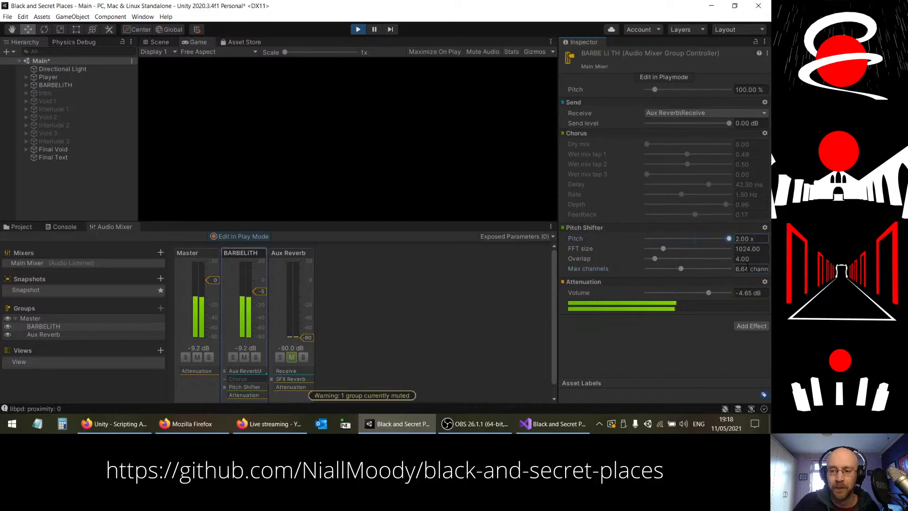
{"action": "left_click_drag", "start_coordinate": [680, 269], "coordinate": [577, 268]}
Step: Set the Pitch Shifter's pitch to about 1.06x and bypass the effect
{"action": "left_click_drag", "start_coordinate": [730, 239], "coordinate": [676, 243]}
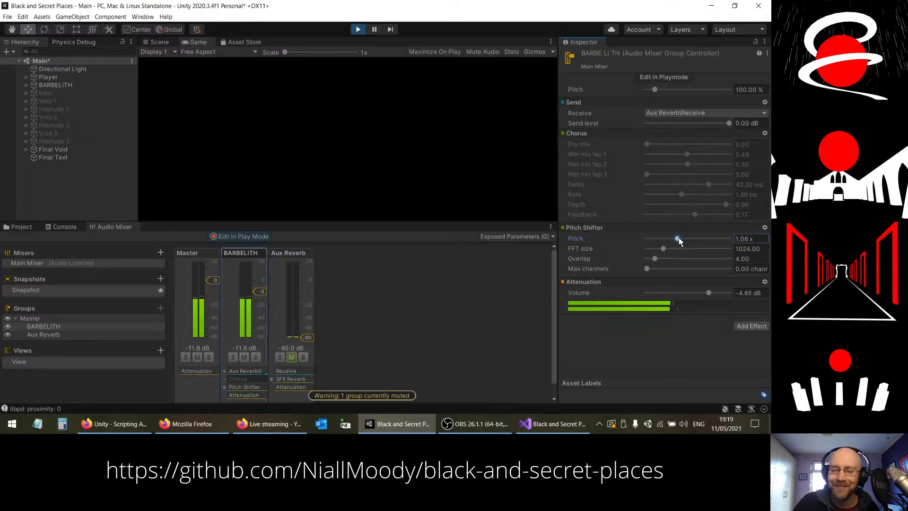
{"action": "left_click_drag", "start_coordinate": [677, 243], "coordinate": [678, 242]}
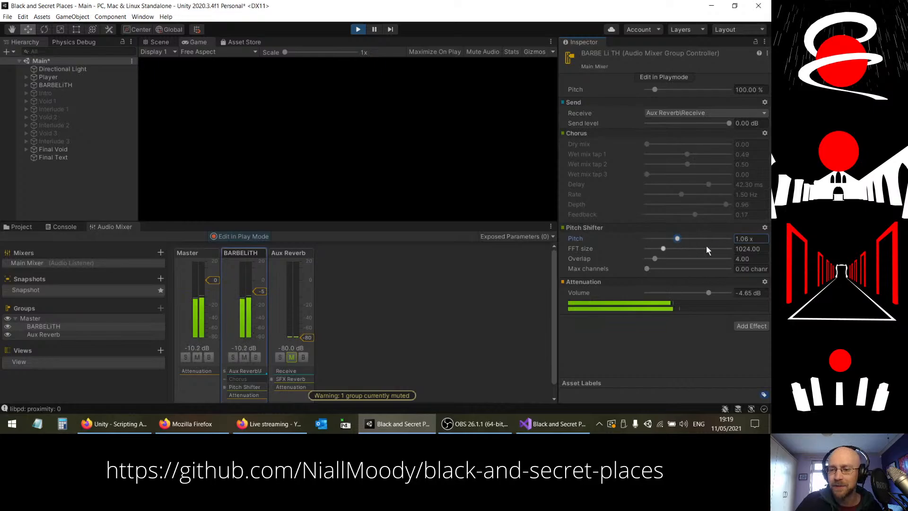
{"action": "left_click", "coordinate": [764, 228]}
{"action": "left_click", "coordinate": [642, 246]}
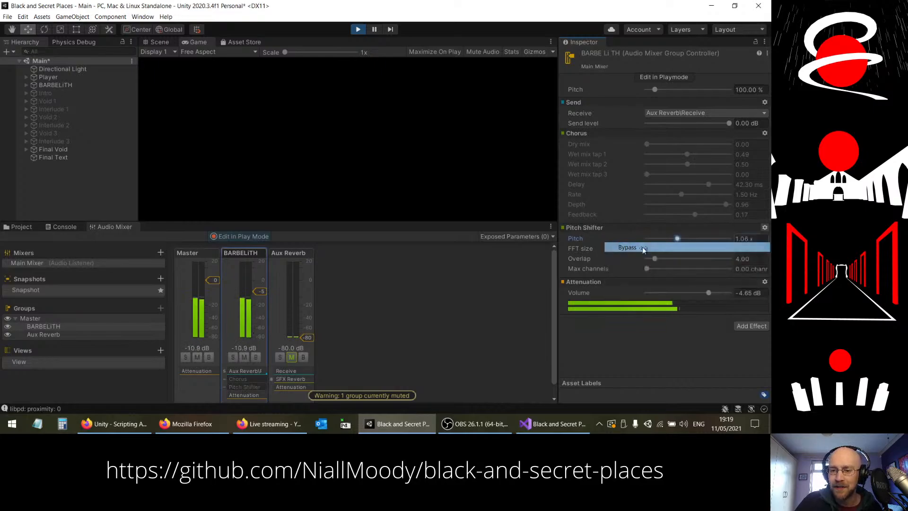
Step: Add an Echo effect to the BARBELITH group and move it above Attenuation
{"action": "left_click", "coordinate": [745, 326]}
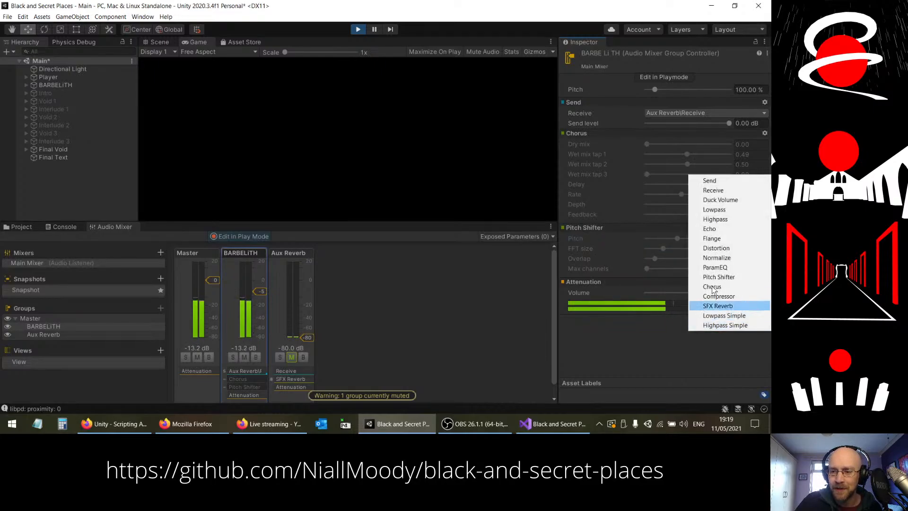
{"action": "left_click", "coordinate": [716, 231]}
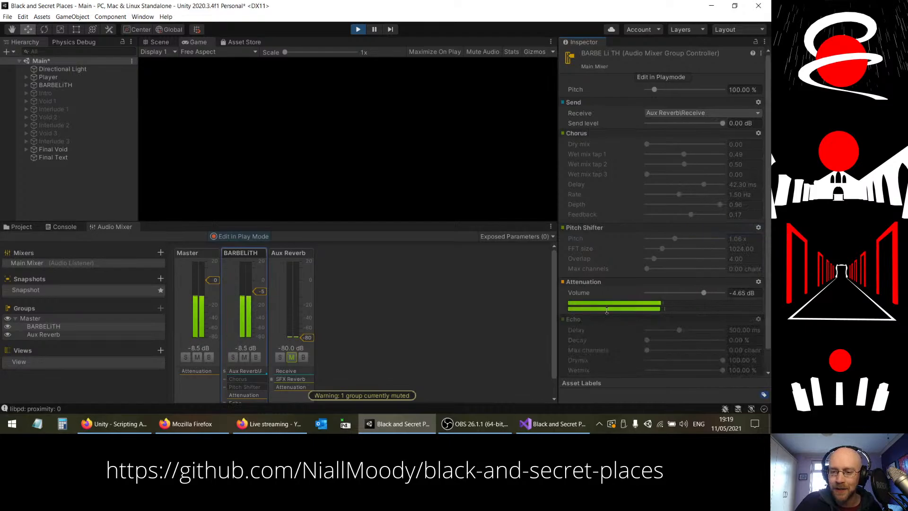
{"action": "left_click_drag", "start_coordinate": [607, 310], "coordinate": [608, 286]}
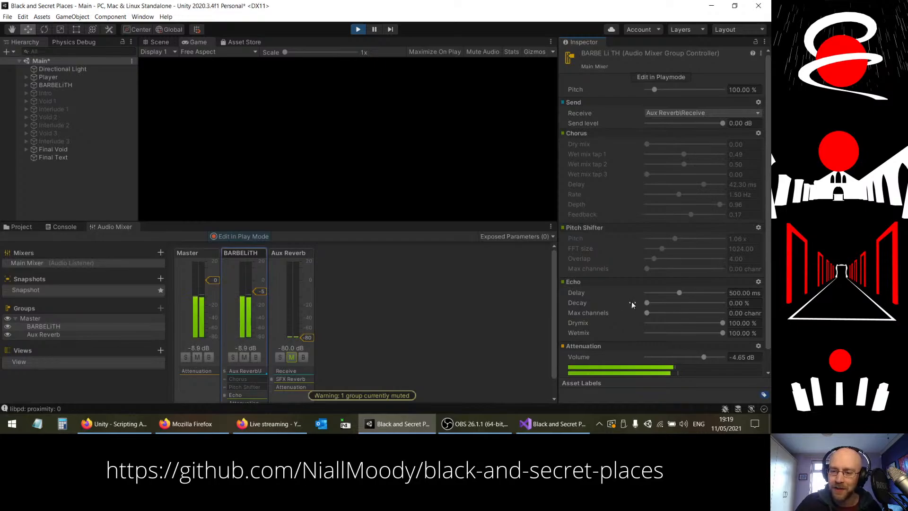
Step: Try the Echo with a decay of about 70.90% and a delay of 218 ms, and remove the effect
{"action": "left_click_drag", "start_coordinate": [645, 303], "coordinate": [690, 310]}
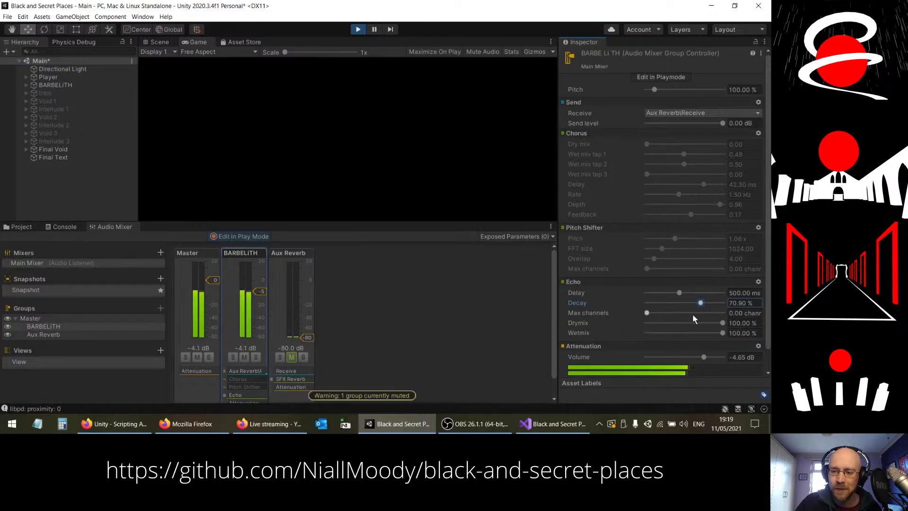
{"action": "left_click_drag", "start_coordinate": [646, 313], "coordinate": [611, 313]}
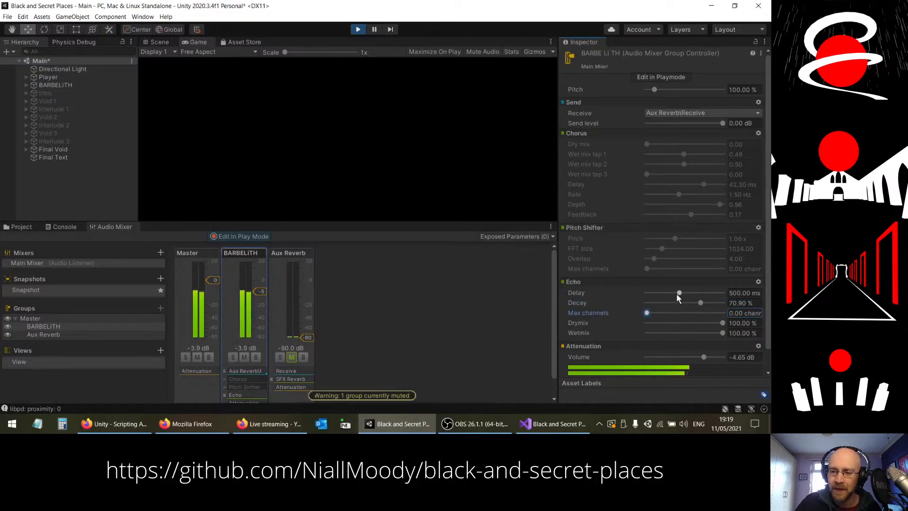
{"action": "mouse_move", "coordinate": [679, 293]}
{"action": "left_mouse_down"}
{"action": "mouse_move", "coordinate": [658, 294]}
{"action": "mouse_move", "coordinate": [718, 293]}
{"action": "mouse_move", "coordinate": [659, 293]}
{"action": "mouse_move", "coordinate": [687, 294]}
{"action": "mouse_move", "coordinate": [659, 291]}
{"action": "mouse_move", "coordinate": [670, 292]}
{"action": "left_mouse_up"}
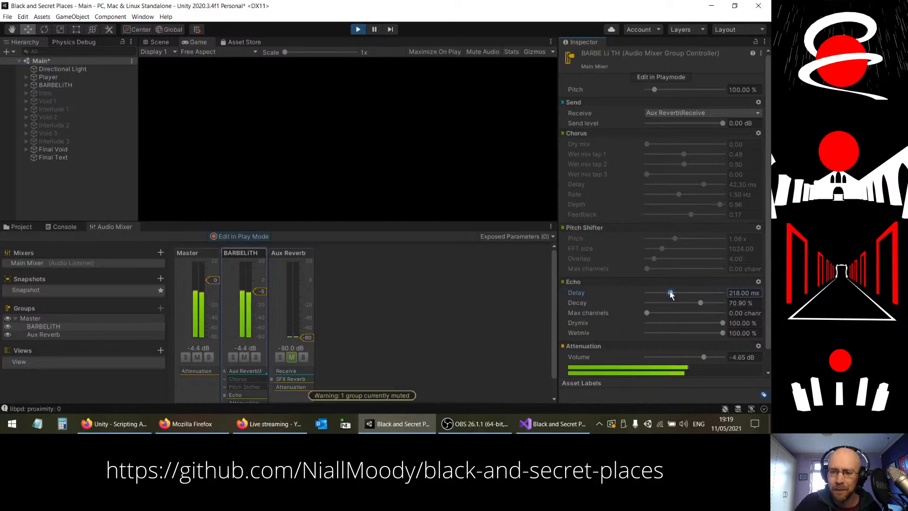
{"action": "right_click", "coordinate": [605, 282]}
{"action": "left_click", "coordinate": [641, 349]}
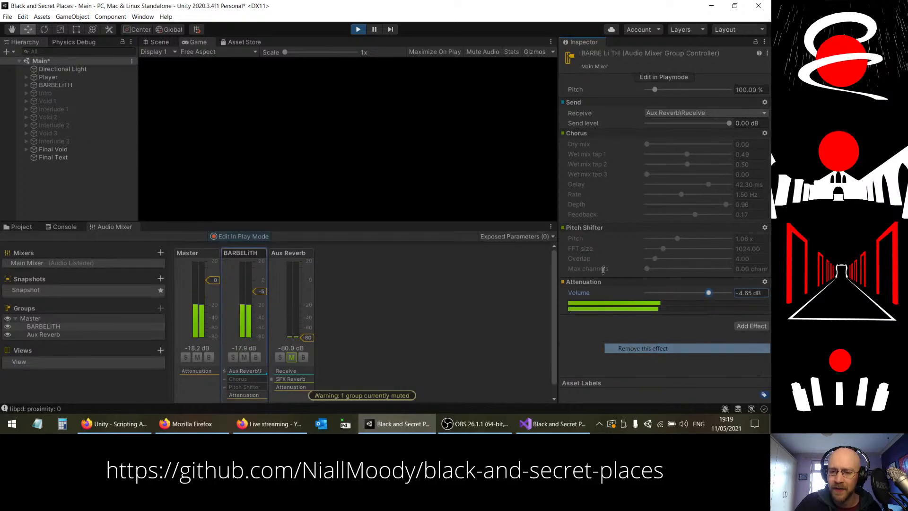
Step: Add a Lowpass effect to the BARBELITH group and move it above Attenuation
{"action": "left_click", "coordinate": [745, 325]}
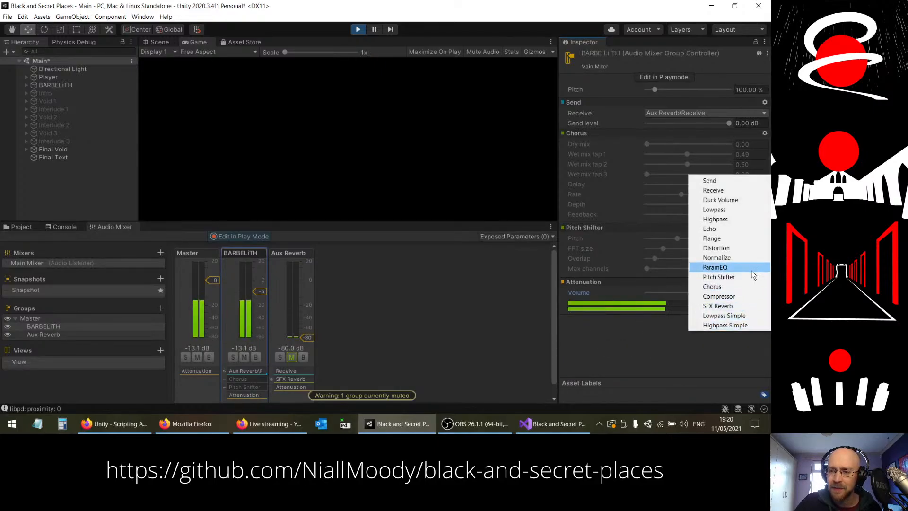
{"action": "left_click", "coordinate": [719, 209]}
{"action": "left_click_drag", "start_coordinate": [608, 320], "coordinate": [599, 280]}
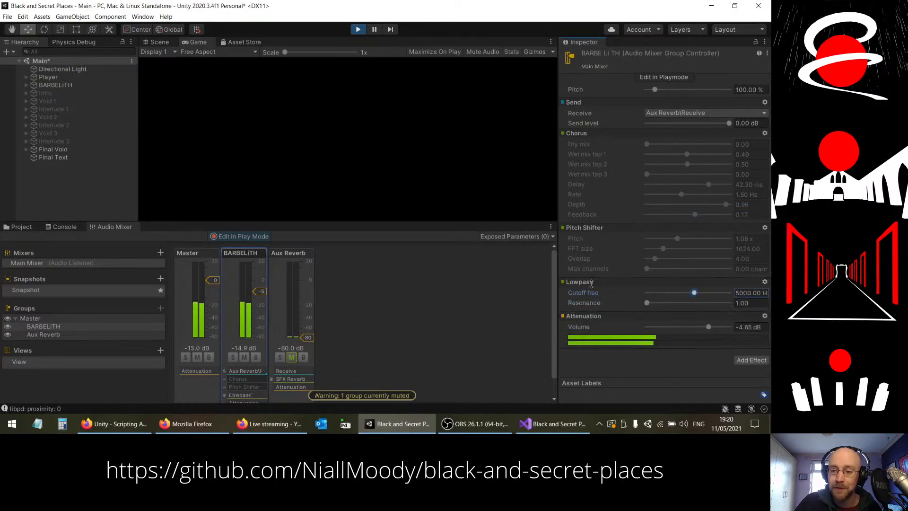
Step: Try the Lowpass with different settings, leave its cutoff at about 5576 Hz with a resonance of about 2.92, and bypass the effect
{"action": "left_click_drag", "start_coordinate": [694, 293], "coordinate": [672, 303]}
{"action": "left_click_drag", "start_coordinate": [671, 293], "coordinate": [699, 298]}
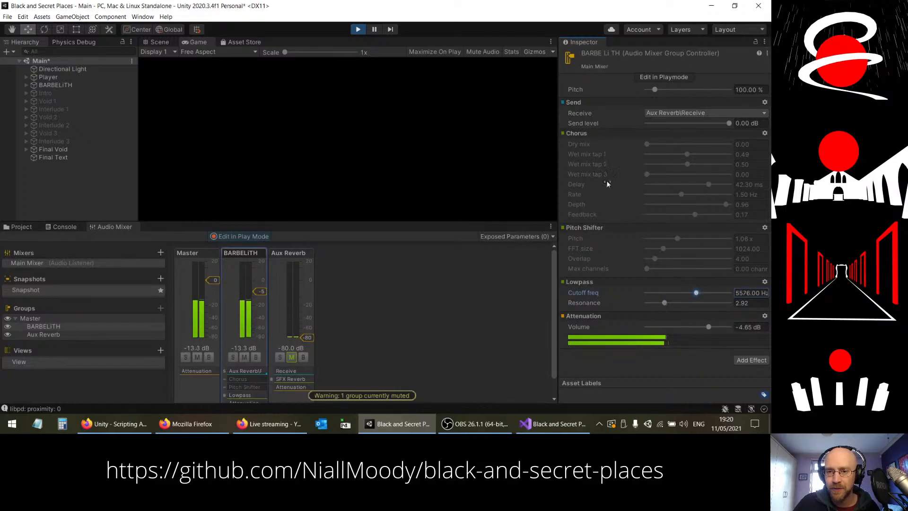
{"action": "left_click", "coordinate": [764, 281]}
{"action": "left_click", "coordinate": [627, 302]}
Step: Try a Highpass Simple effect on the BARBELITH group and remove it
{"action": "left_click", "coordinate": [747, 360]}
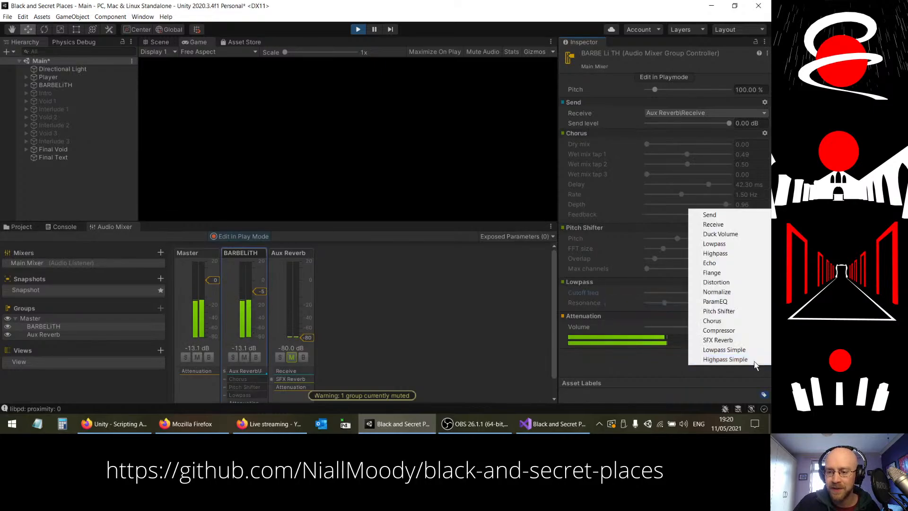
{"action": "left_click", "coordinate": [735, 359]}
{"action": "left_click", "coordinate": [759, 353]}
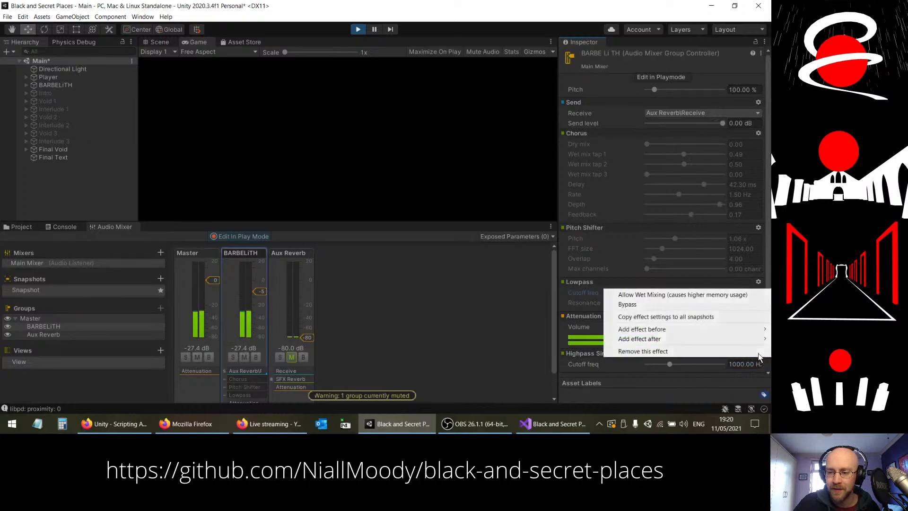
{"action": "left_click", "coordinate": [655, 351]}
Step: Add a ParamEQ effect to the BARBELITH group and move it above Attenuation
{"action": "left_click", "coordinate": [746, 358]}
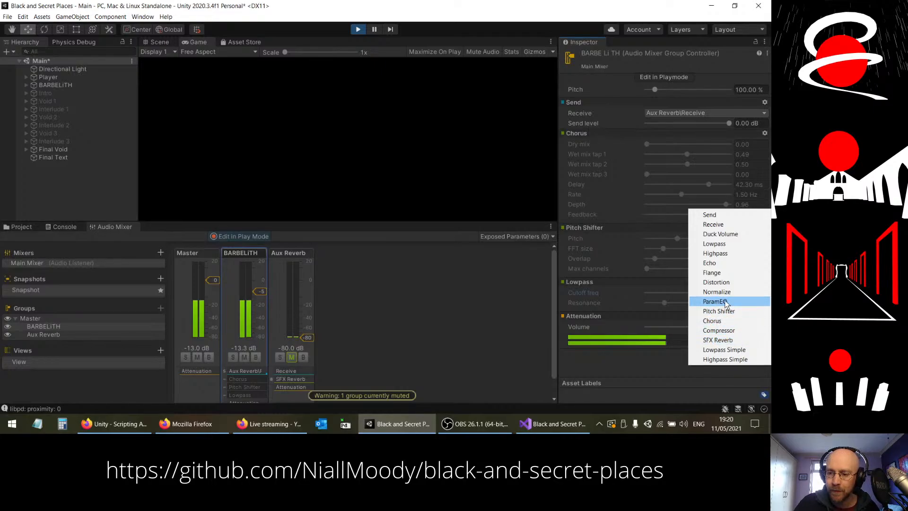
{"action": "left_click", "coordinate": [724, 301]}
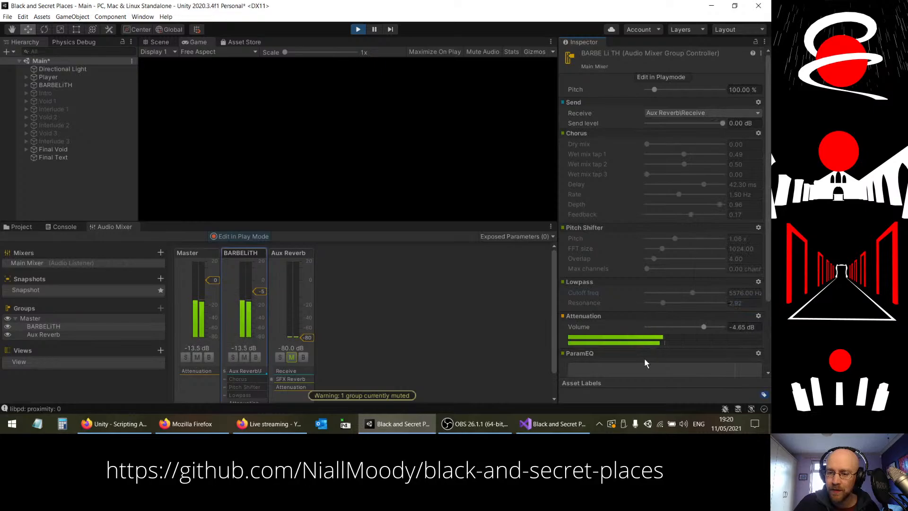
{"action": "left_click_drag", "start_coordinate": [643, 356], "coordinate": [643, 314]}
{"action": "scroll", "coordinate": [658, 259], "scroll_direction": "down", "scroll_amount": 3}
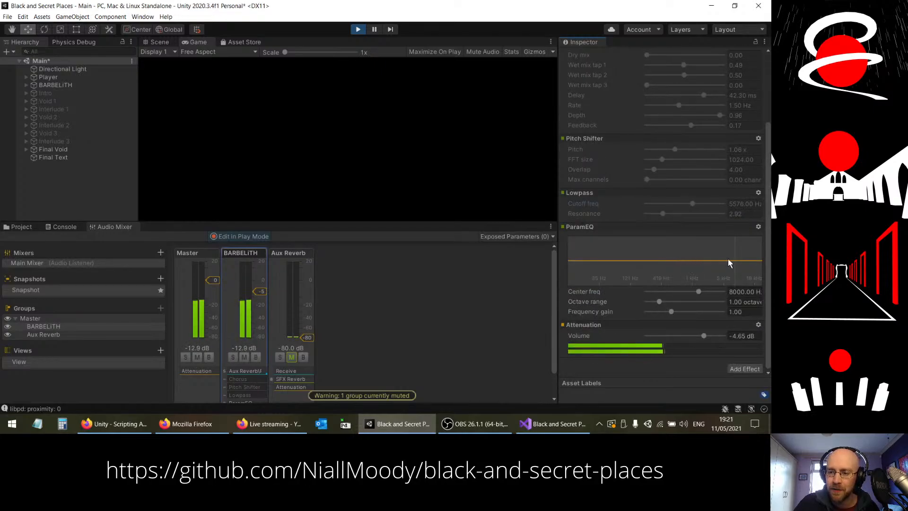
Step: Set the ParamEQ to a center frequency of about 4219 Hz and a frequency gain of about 2.42, and bypass the effect
{"action": "left_click_drag", "start_coordinate": [734, 259], "coordinate": [718, 189]}
{"action": "left_click", "coordinate": [758, 227]}
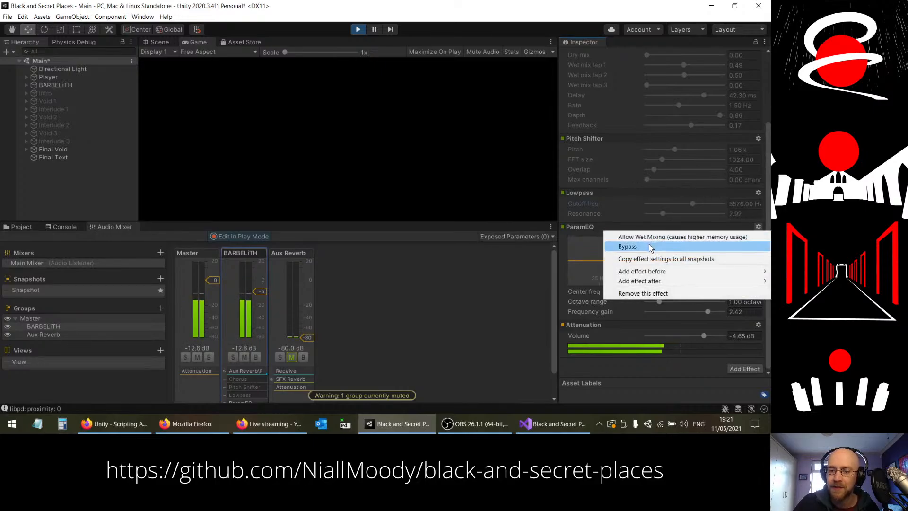
{"action": "left_click", "coordinate": [633, 245]}
Step: Exit play mode and re-enable the Lowpass effect with its resonance set to 1.00
{"action": "left_click", "coordinate": [357, 31]}
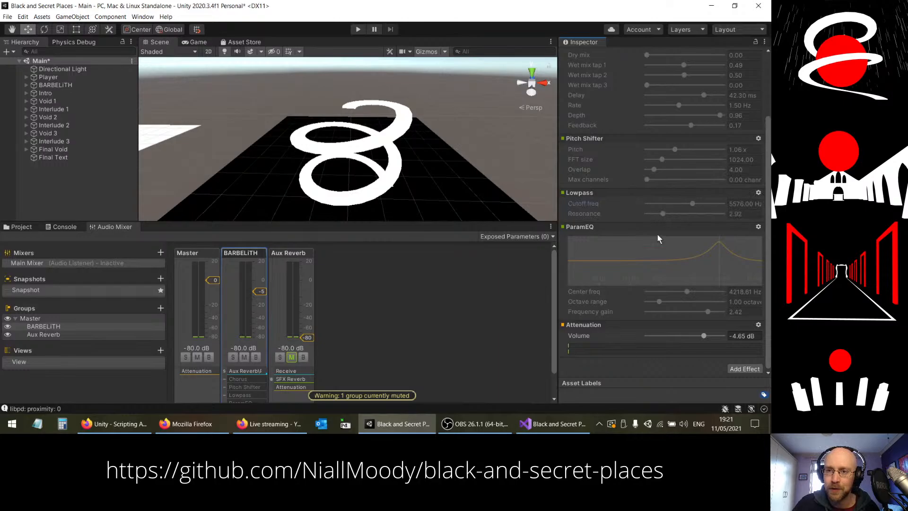
{"action": "scroll", "coordinate": [658, 241], "scroll_direction": "up", "scroll_amount": 4}
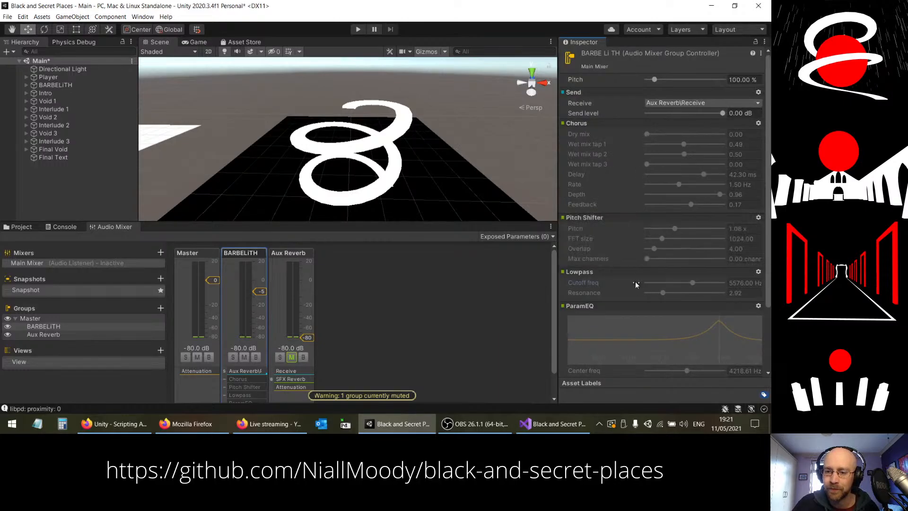
{"action": "left_click", "coordinate": [758, 271]}
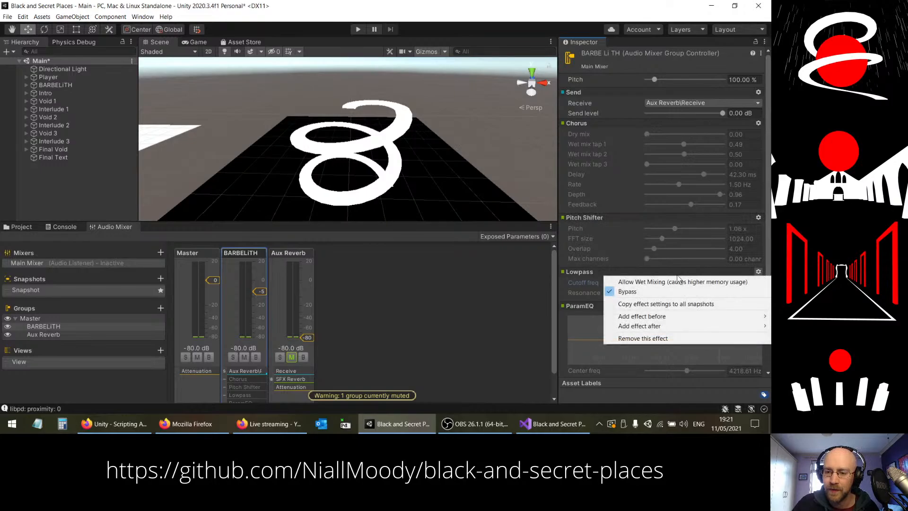
{"action": "left_click", "coordinate": [628, 291]}
{"action": "left_click_drag", "start_coordinate": [663, 293], "coordinate": [646, 292]}
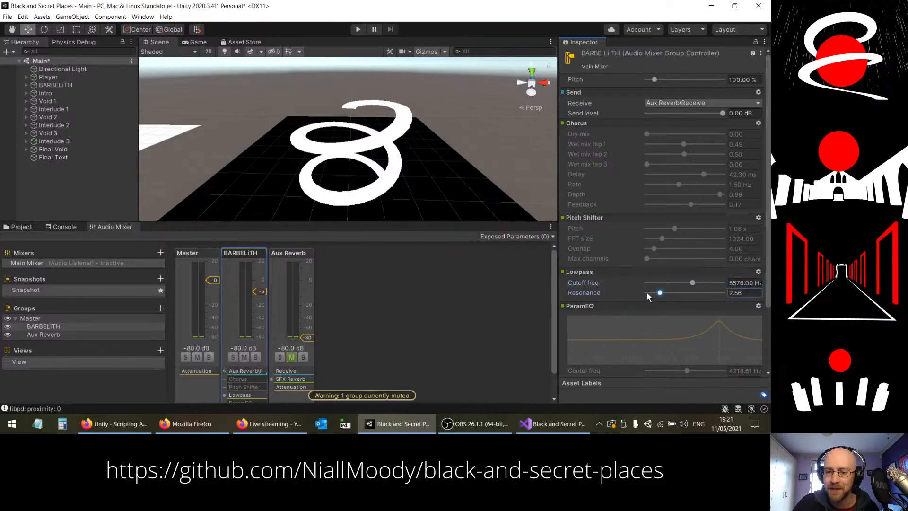
{"action": "scroll", "coordinate": [662, 269], "scroll_direction": "down", "scroll_amount": 3}
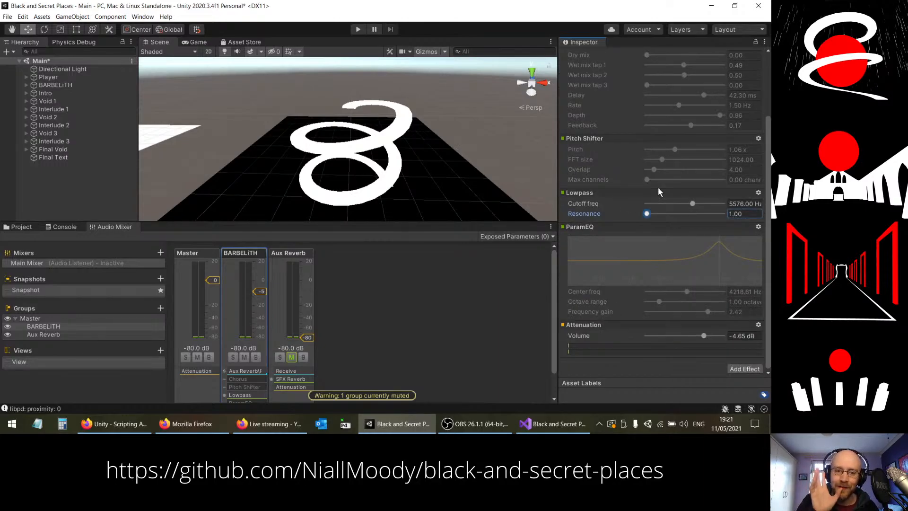
Step: Remove the Aux Reverb group from the mixer, select the BARBELITH group and save the scene
{"action": "left_click", "coordinate": [303, 255]}
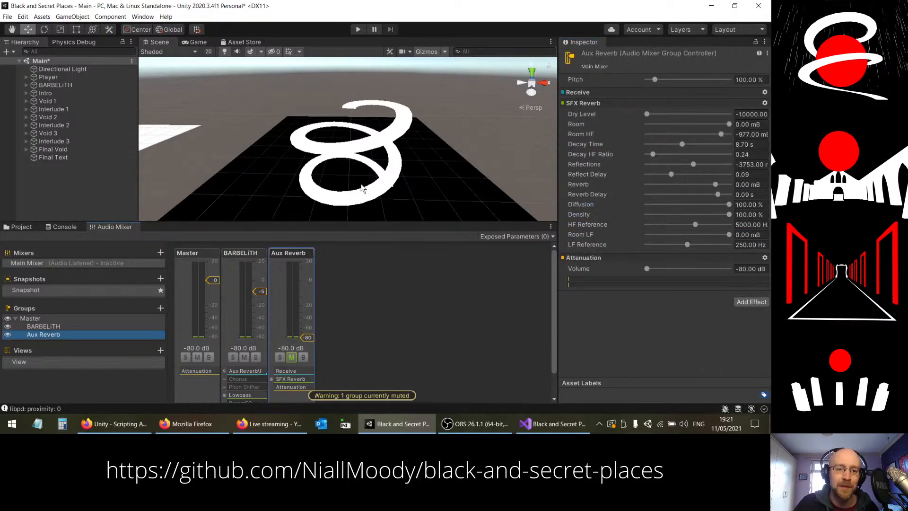
{"action": "right_click", "coordinate": [290, 254]}
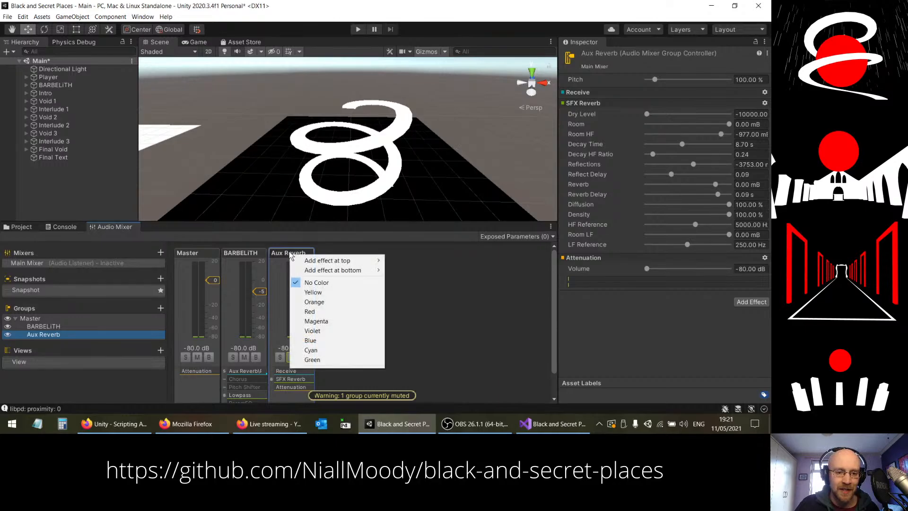
{"action": "key", "text": "Escape"}
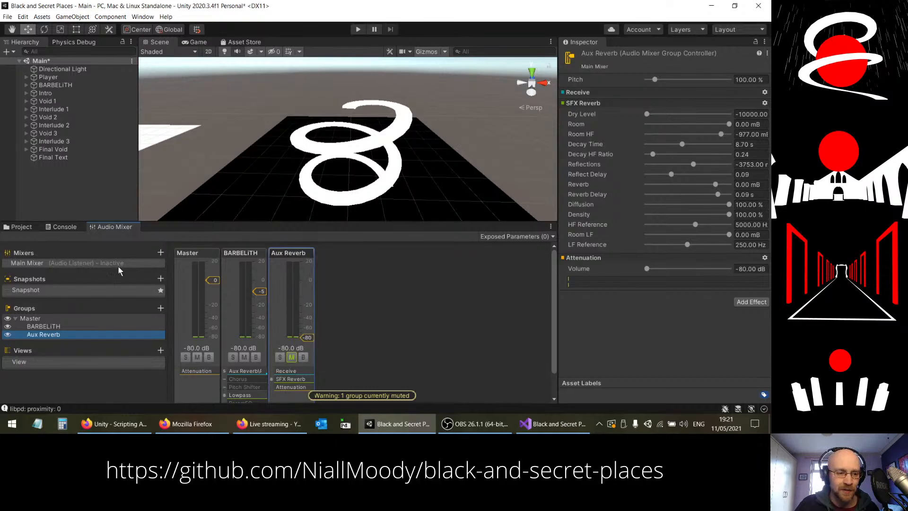
{"action": "right_click", "coordinate": [57, 335]}
{"action": "left_click", "coordinate": [101, 382]}
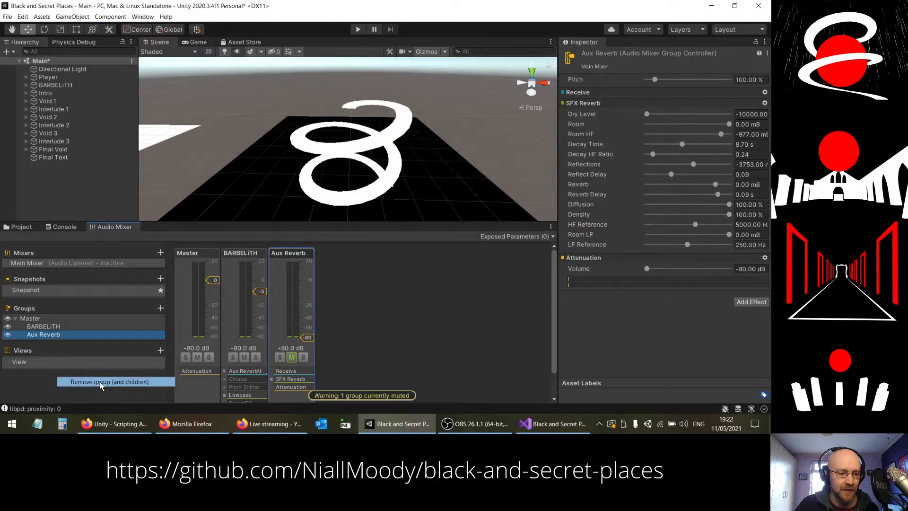
{"action": "left_click", "coordinate": [55, 327]}
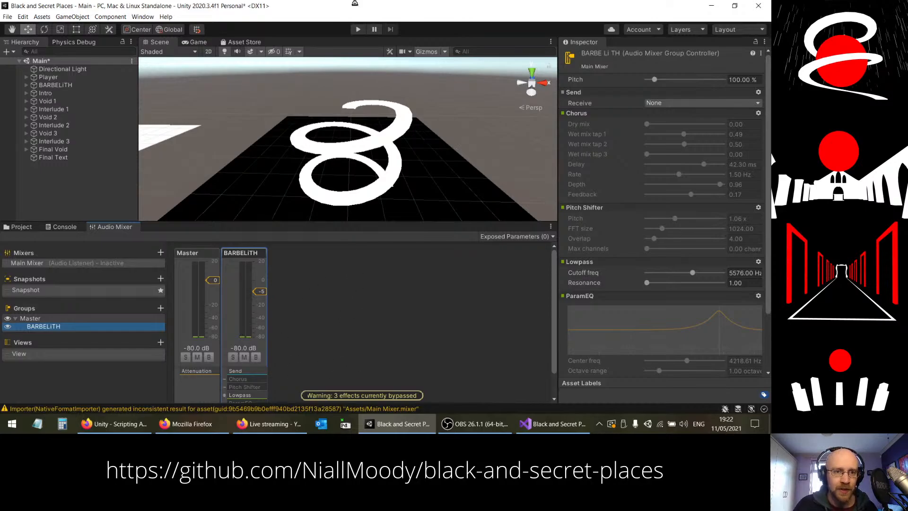
{"action": "key", "text": "ctrl+s"}
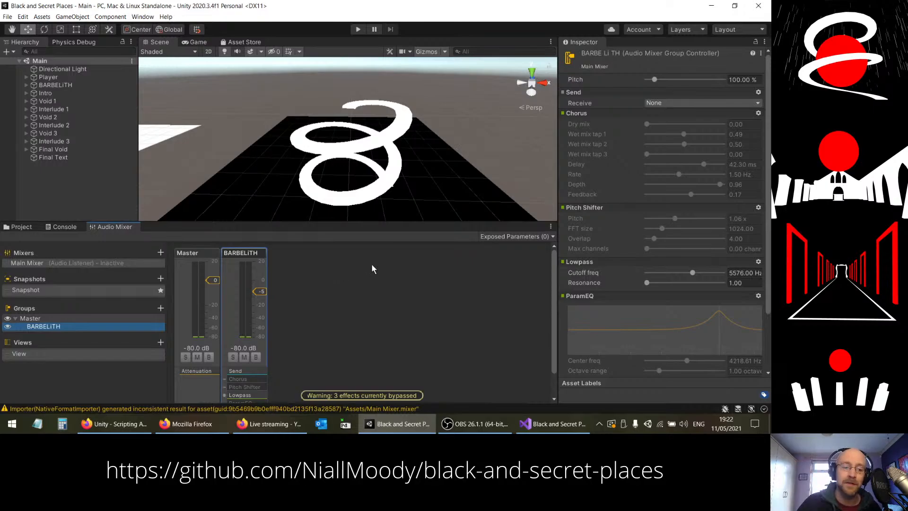
Step: Review the AudioMixer.TransitionToSnapshots page of the Unity scripting documentation in Firefox, and return to Unity
{"action": "left_click", "coordinate": [114, 424]}
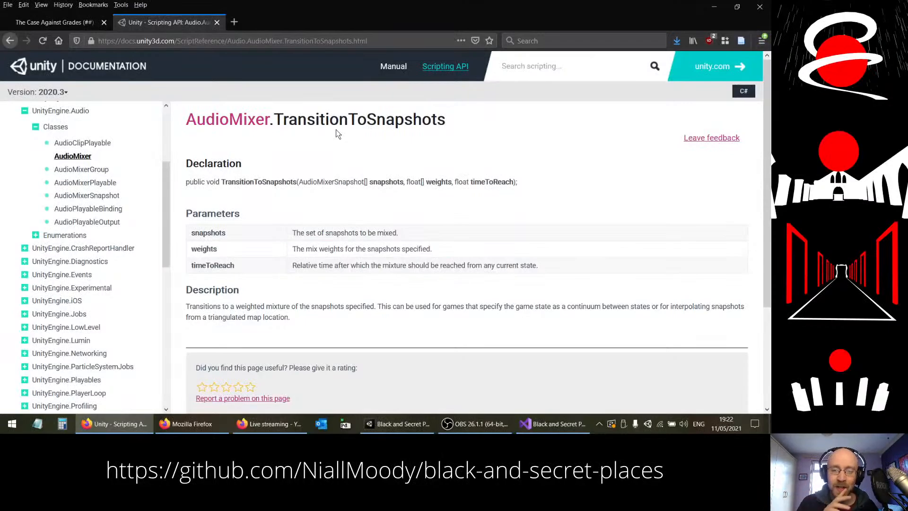
{"action": "left_click", "coordinate": [397, 423]}
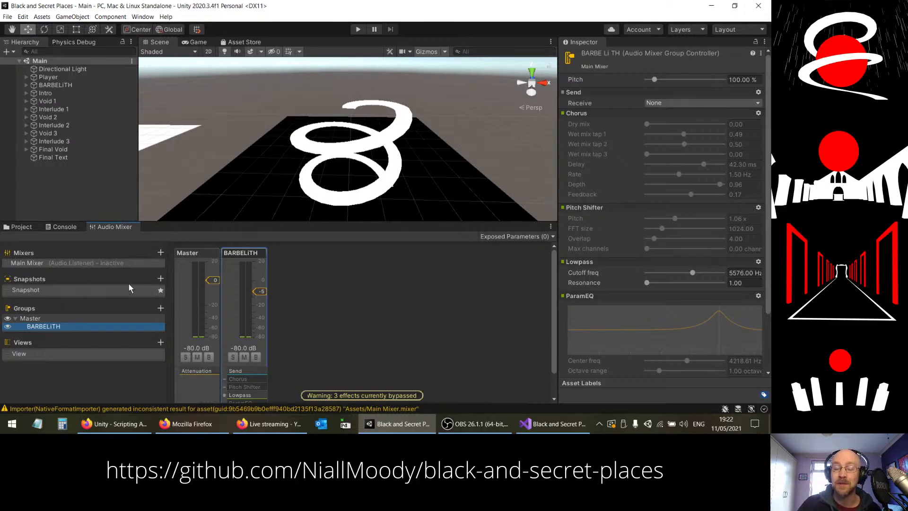
{"action": "left_click", "coordinate": [122, 426]}
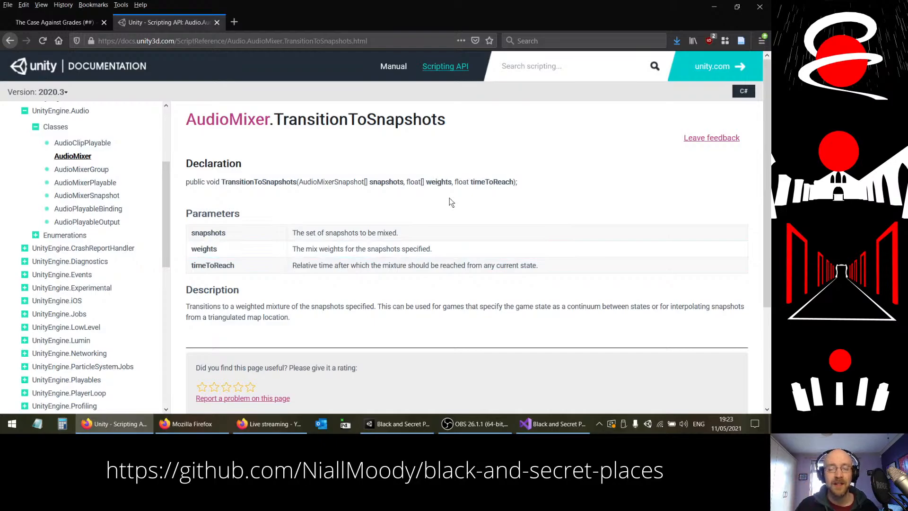
{"action": "left_click", "coordinate": [395, 423]}
{"action": "right_click_drag", "start_coordinate": [373, 153], "coordinate": [297, 101]}
{"action": "key", "text": "Caps_Lock"}
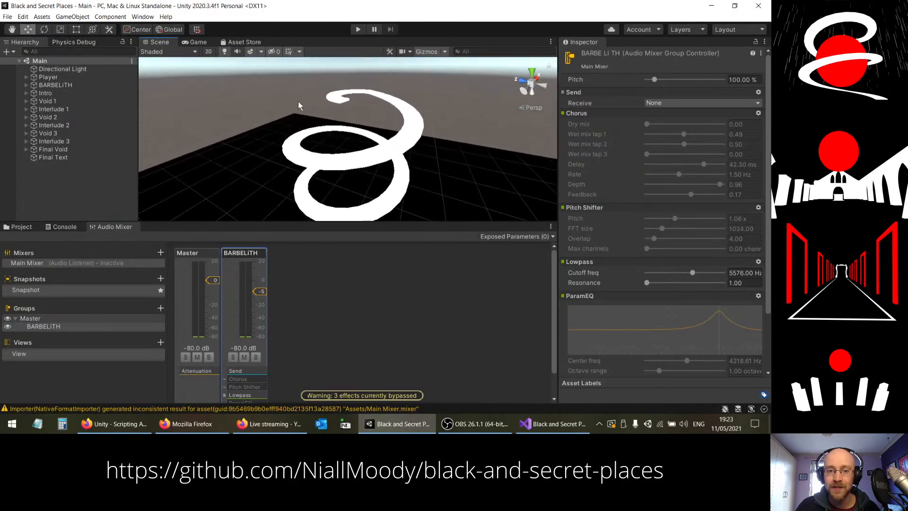
{"action": "right_click_drag", "start_coordinate": [450, 172], "coordinate": [378, 88]}
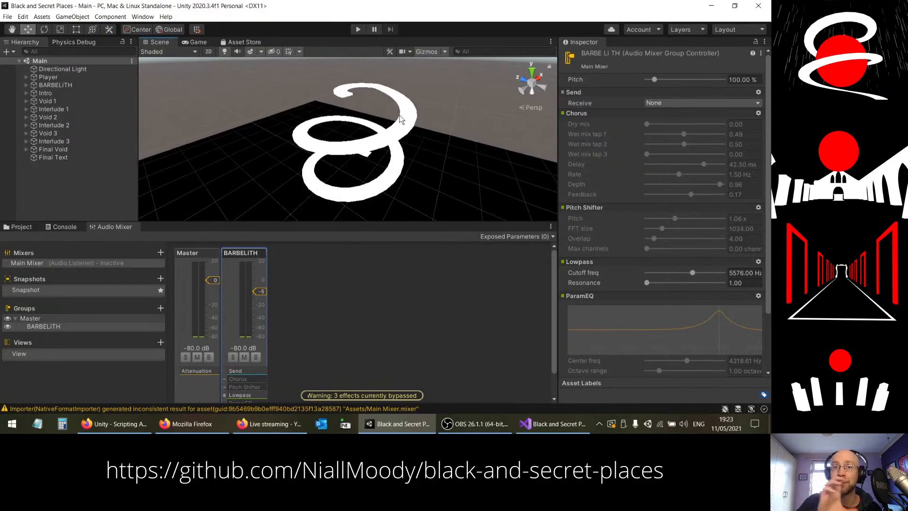
{"action": "right_click_drag", "start_coordinate": [406, 169], "coordinate": [379, 187]}
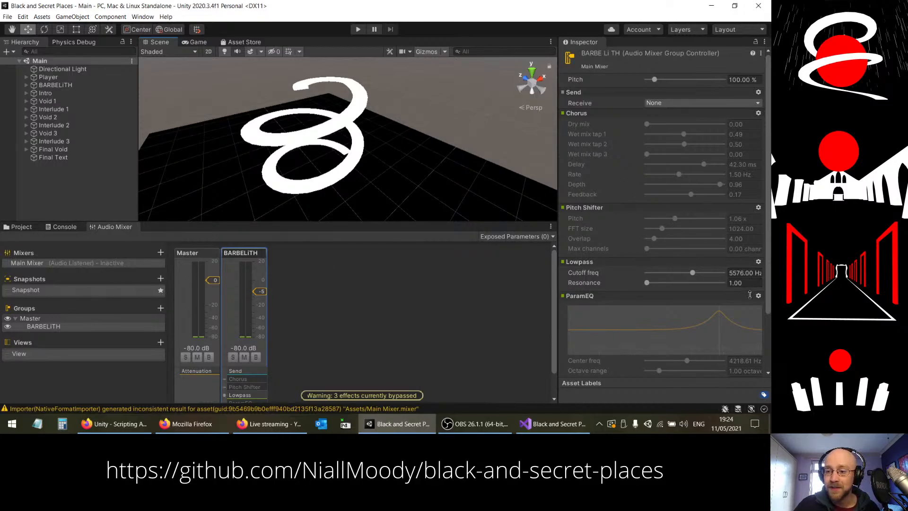
Step: Turn off bypass on the Chorus, Pitch Shifter and ParamEQ effects, and set the Lowpass cutoff frequency to about 3852 Hz
{"action": "left_click", "coordinate": [759, 113]}
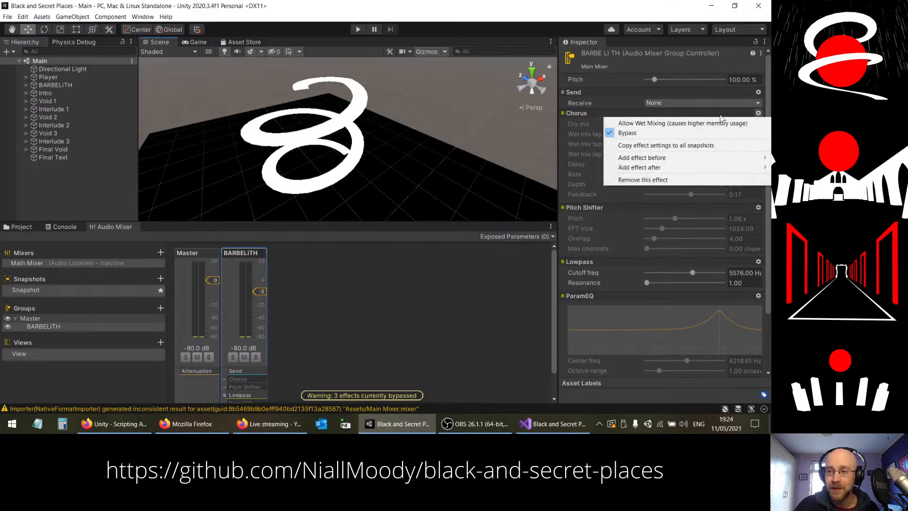
{"action": "left_click", "coordinate": [627, 133]}
{"action": "left_click", "coordinate": [758, 207]}
{"action": "left_click", "coordinate": [652, 228]}
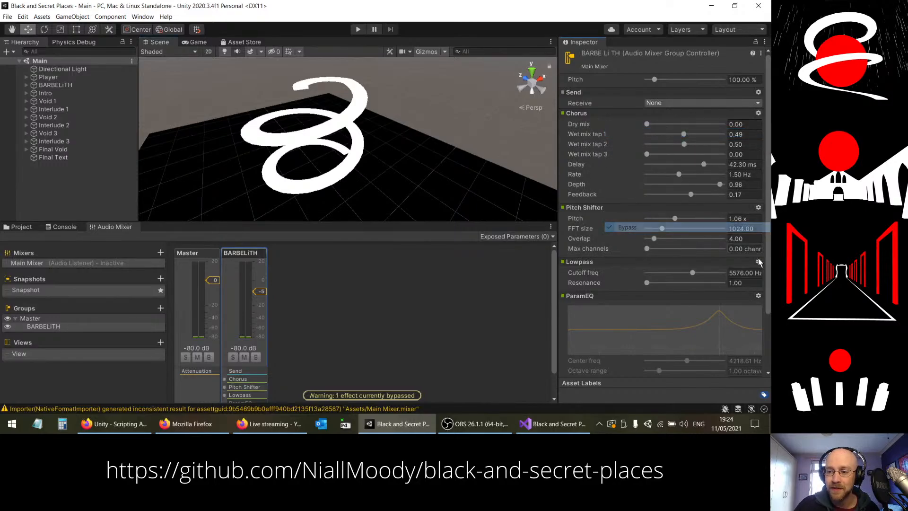
{"action": "left_click", "coordinate": [759, 296]}
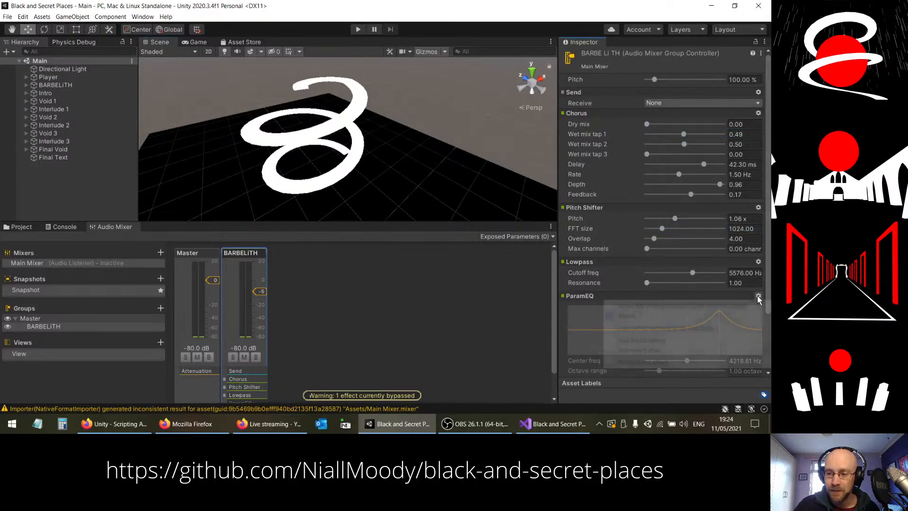
{"action": "left_click", "coordinate": [662, 314]}
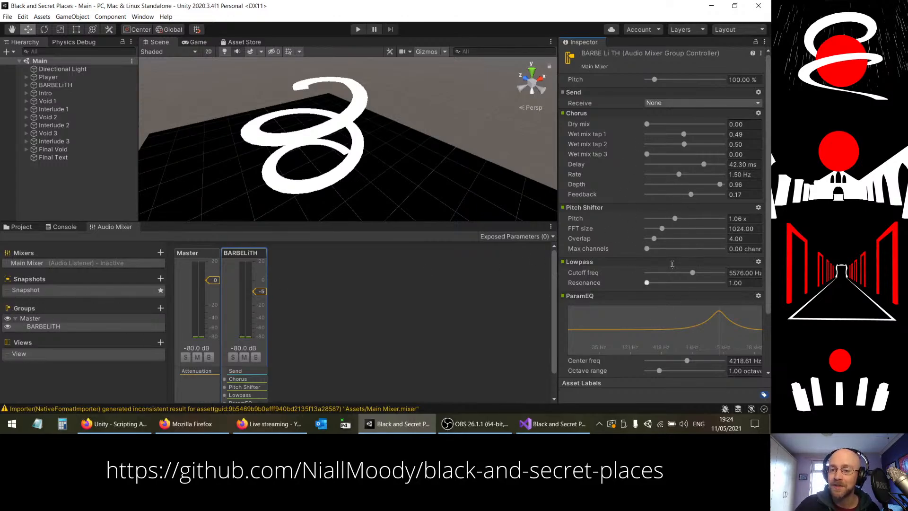
{"action": "left_click", "coordinate": [692, 274]}
{"action": "left_click_drag", "start_coordinate": [691, 274], "coordinate": [686, 274]}
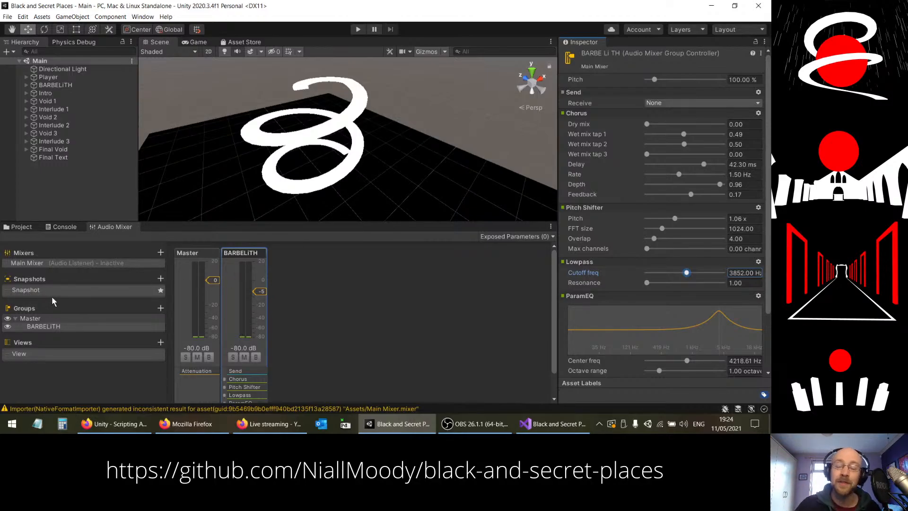
Step: Add a new mixer snapshot named Chorus Snapshot
{"action": "left_click", "coordinate": [160, 278]}
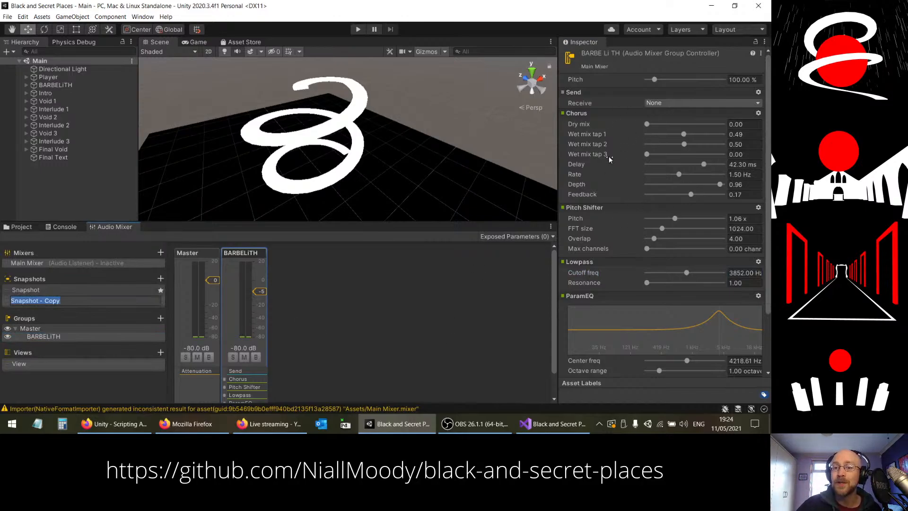
{"action": "mouse_move", "coordinate": [608, 156]}
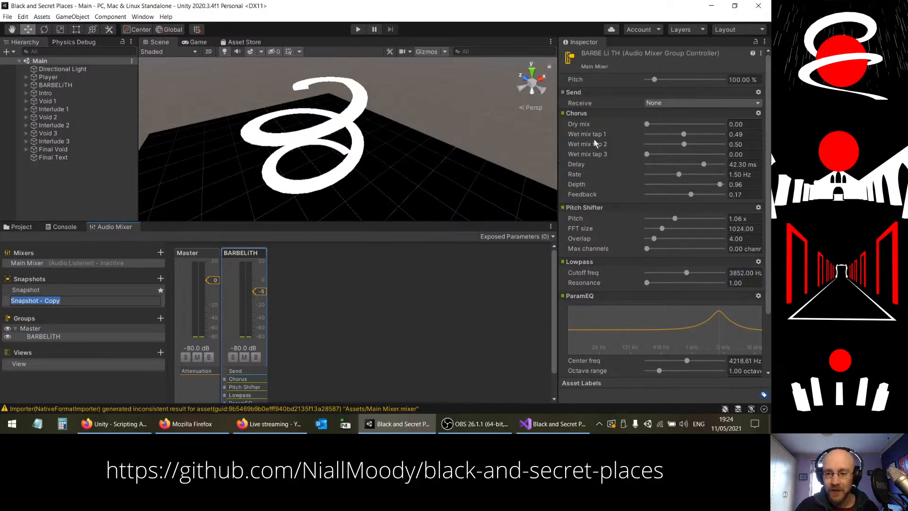
{"action": "key", "text": "BackSpace"}
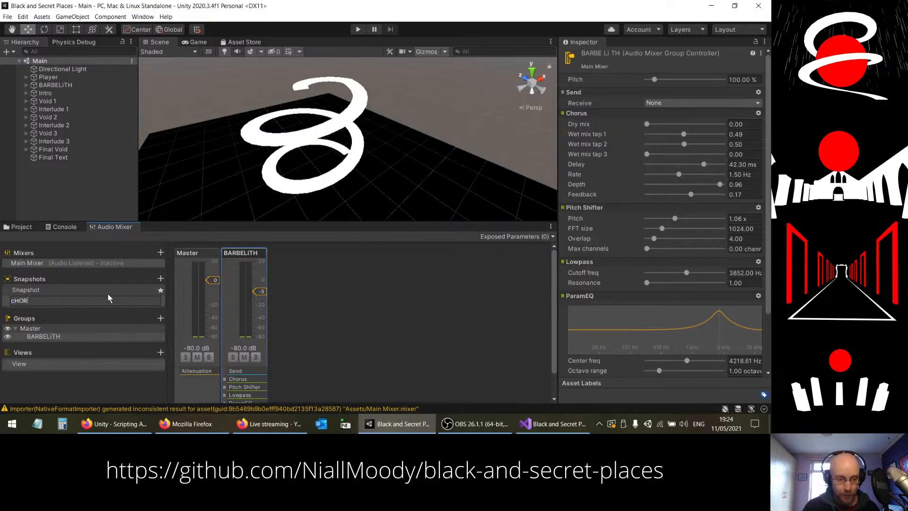
{"action": "key", "text": "Caps_Lock"}
{"action": "type", "text": "Chorus Sna"}
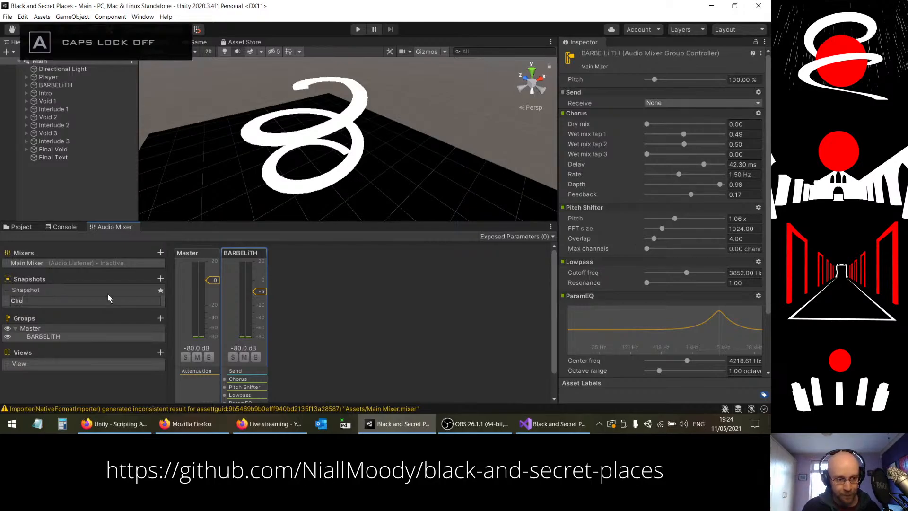
{"action": "type", "text": "ot"}
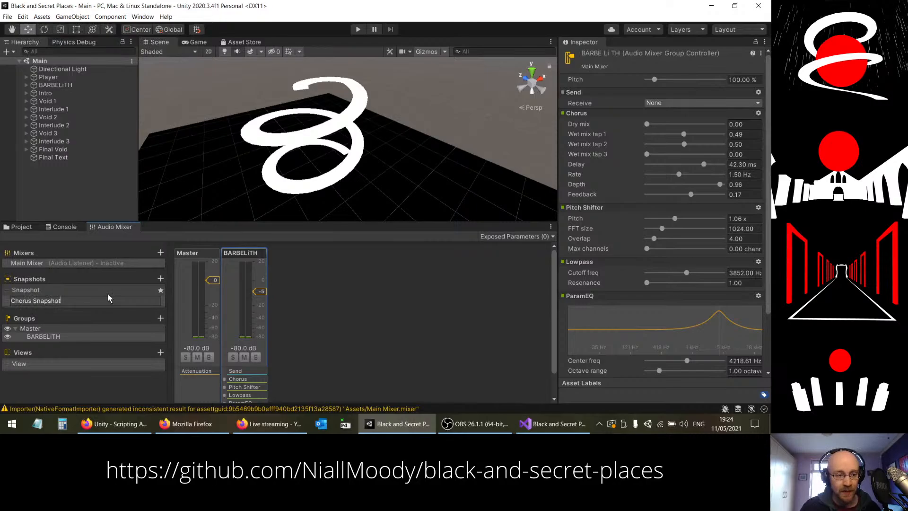
{"action": "key", "text": "Return"}
Step: Duplicate the Chorus Snapshot and name the copy Pitch Shifter Snapshot
{"action": "key", "text": "ctrl+d"}
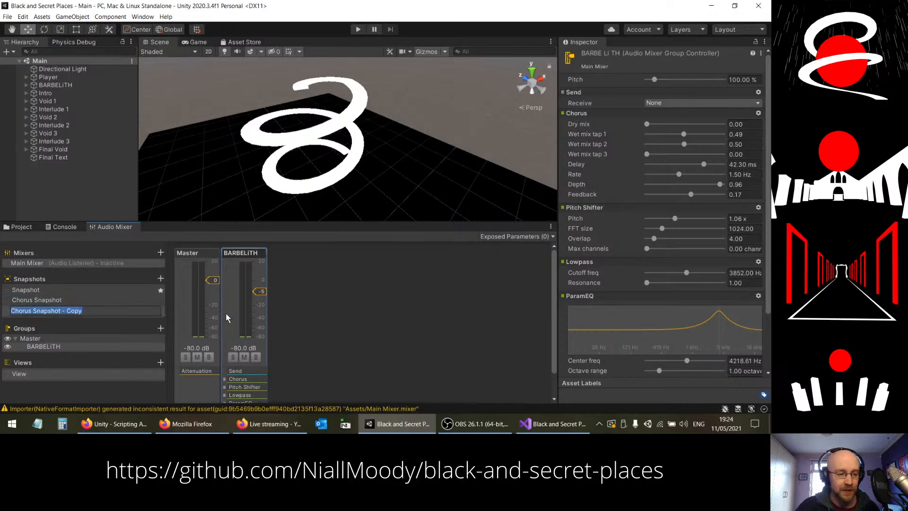
{"action": "type", "text": "Pithc"}
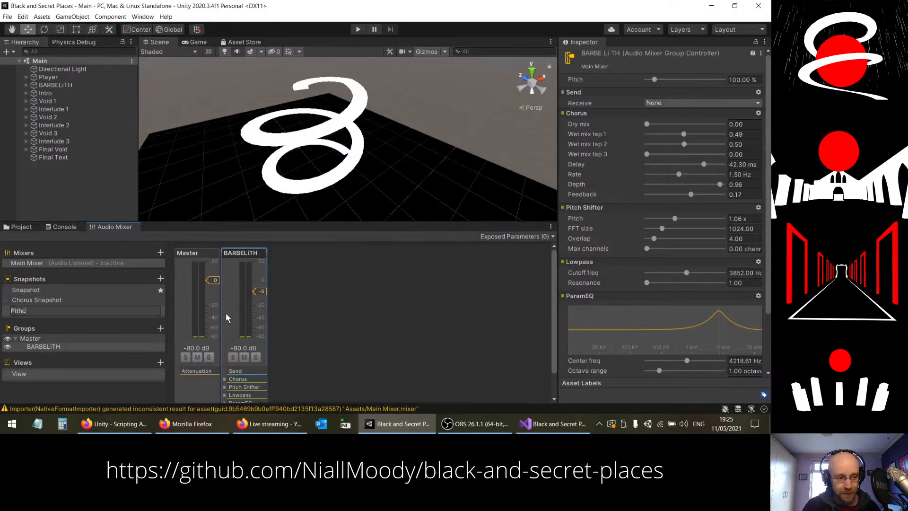
{"action": "key", "text": "BackSpace"}
{"action": "key", "text": "BackSpace"}
{"action": "type", "text": "ch Shift"}
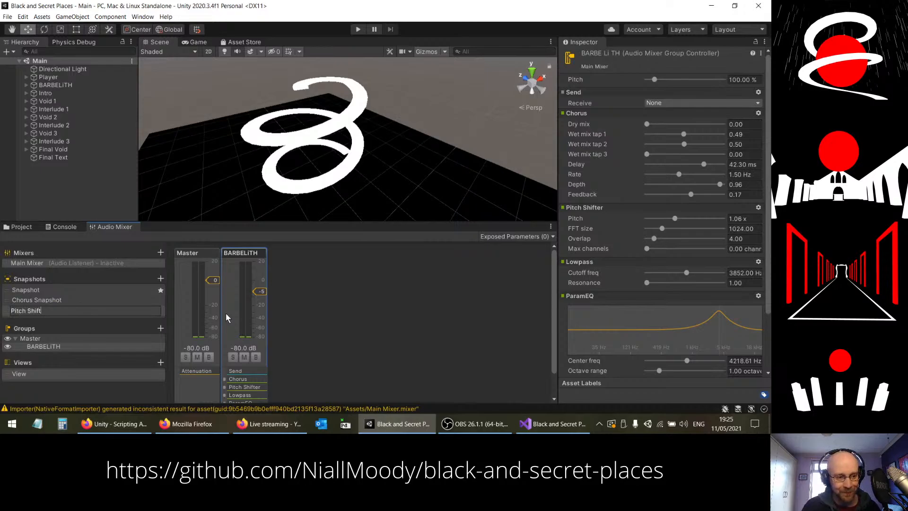
{"action": "type", "text": "er Snapshot"}
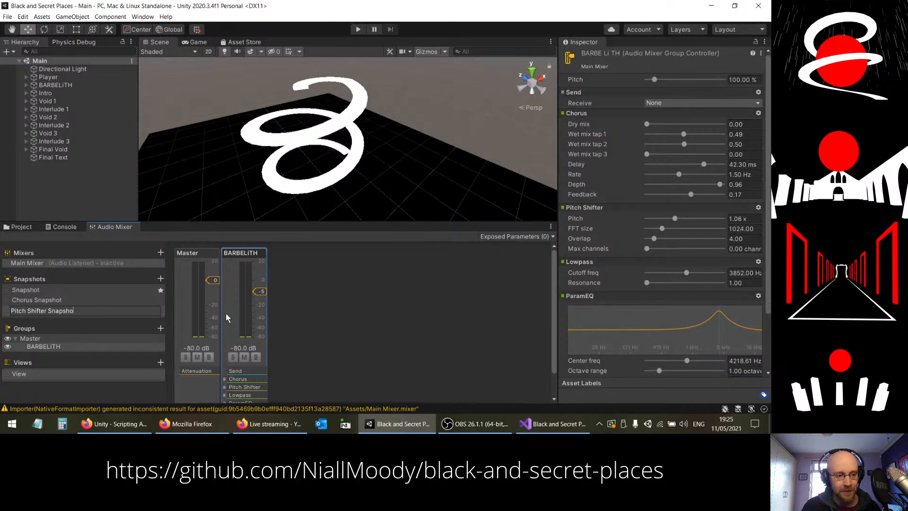
{"action": "key", "text": "Return"}
Step: Add another mixer snapshot named LPF Snapshot
{"action": "left_click", "coordinate": [160, 278]}
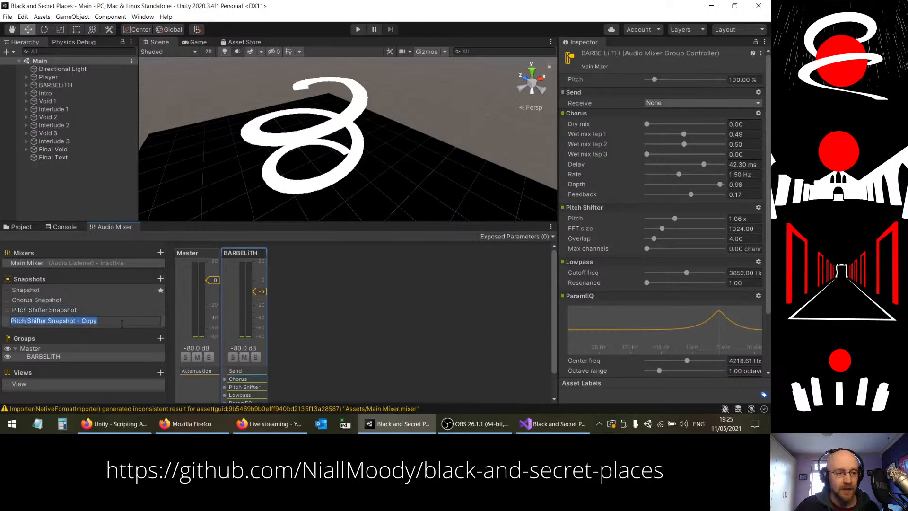
{"action": "type", "text": "LPF"}
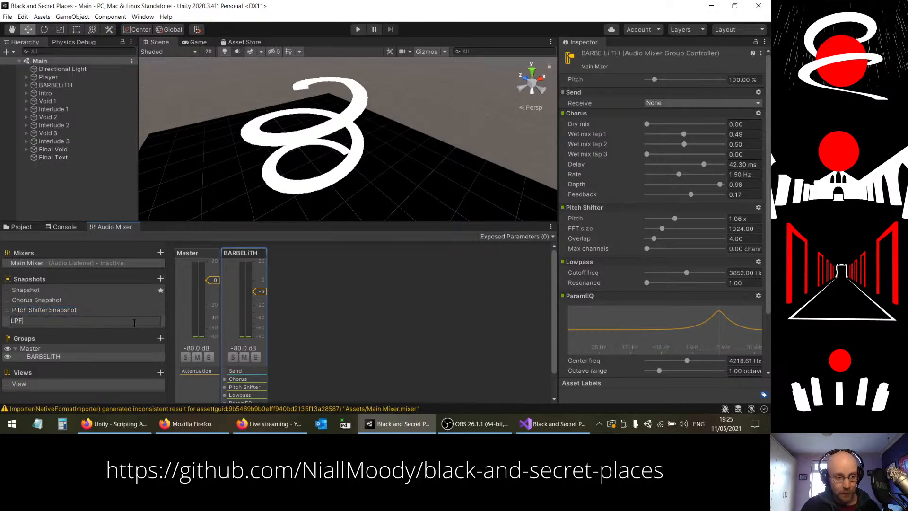
{"action": "type", "text": " Snaps"}
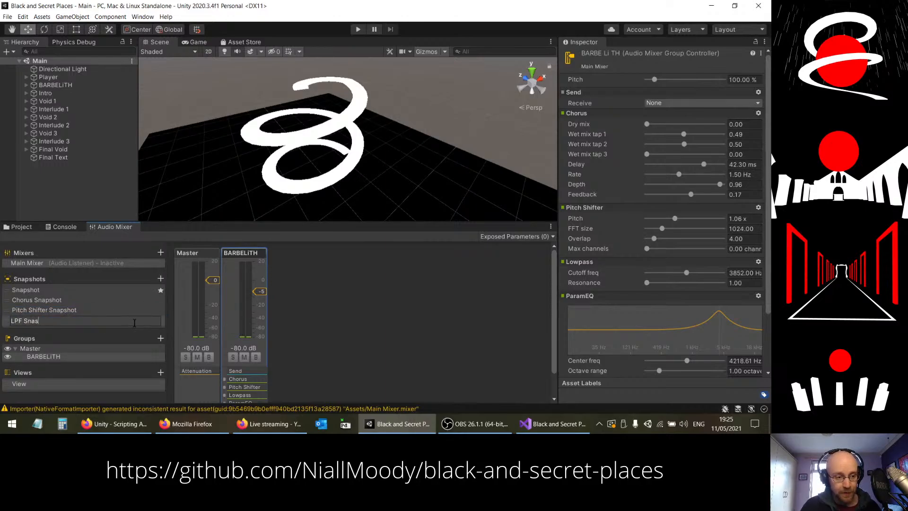
{"action": "type", "text": "hao"}
{"action": "key", "text": "BackSpace"}
{"action": "key", "text": "BackSpace"}
{"action": "type", "text": "ot"}
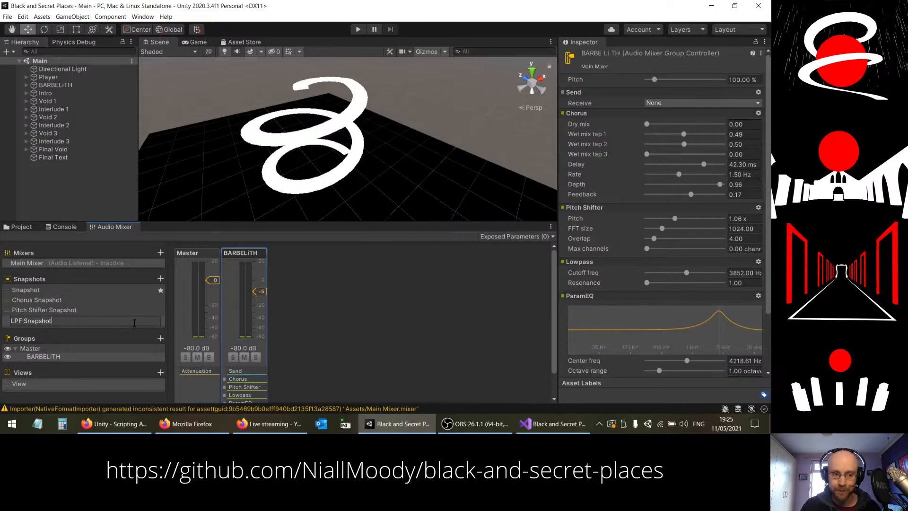
{"action": "key", "text": "Return"}
Step: Add a further mixer snapshot named EQ Snapshot
{"action": "left_click", "coordinate": [160, 279]}
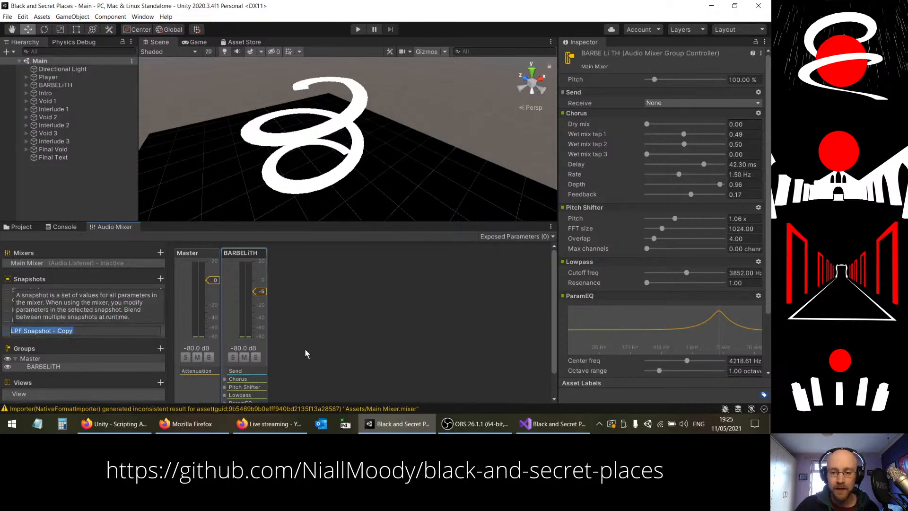
{"action": "type", "text": "EQ Sn"}
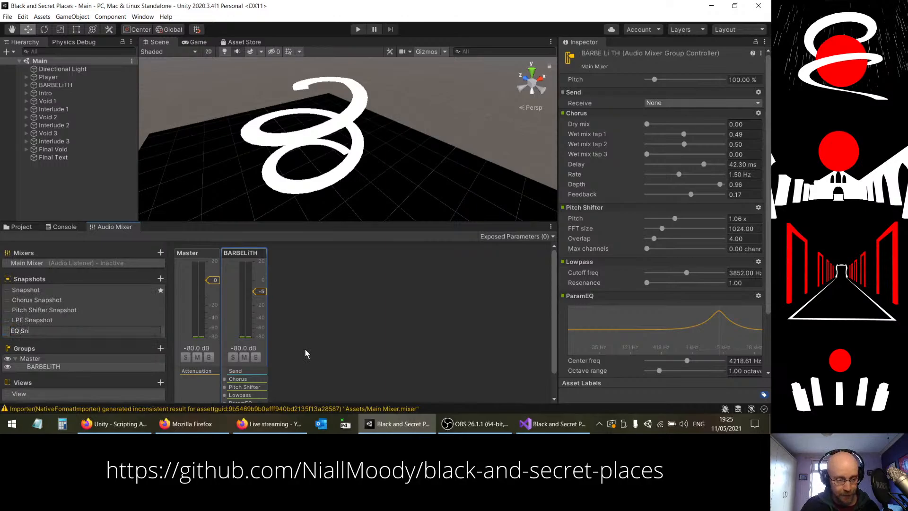
{"action": "type", "text": "apshot"}
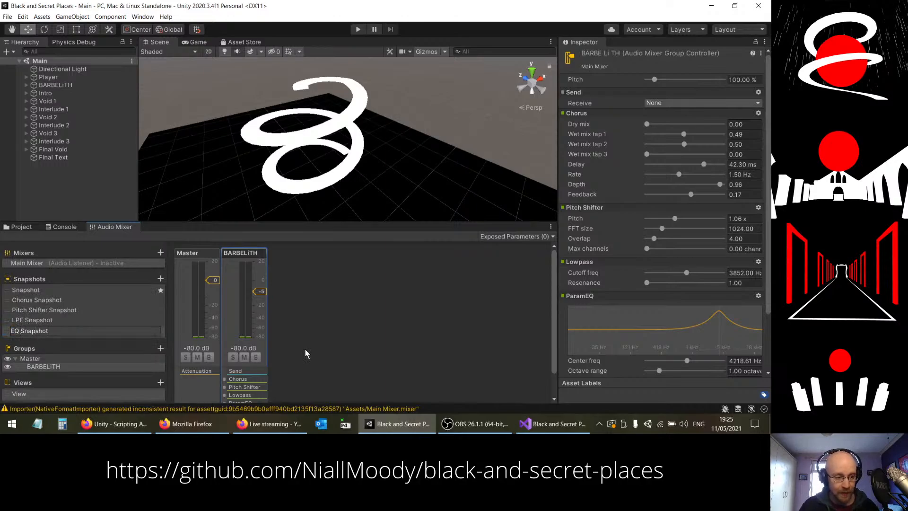
{"action": "key", "text": "Return"}
Step: In the Chorus Snapshot, set the Pitch Shifter pitch to 1.00 x and the Lowpass cutoff frequency to 22000 Hz
{"action": "left_click", "coordinate": [47, 299]}
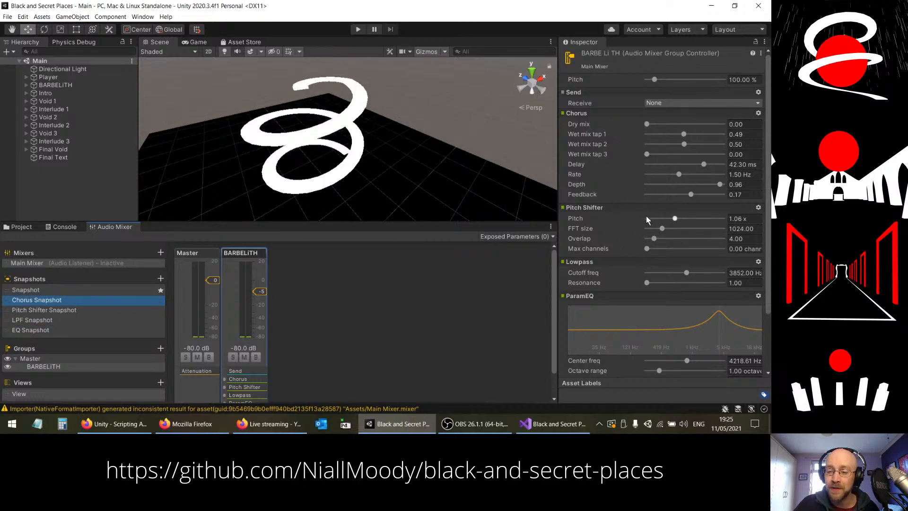
{"action": "left_click", "coordinate": [675, 219]}
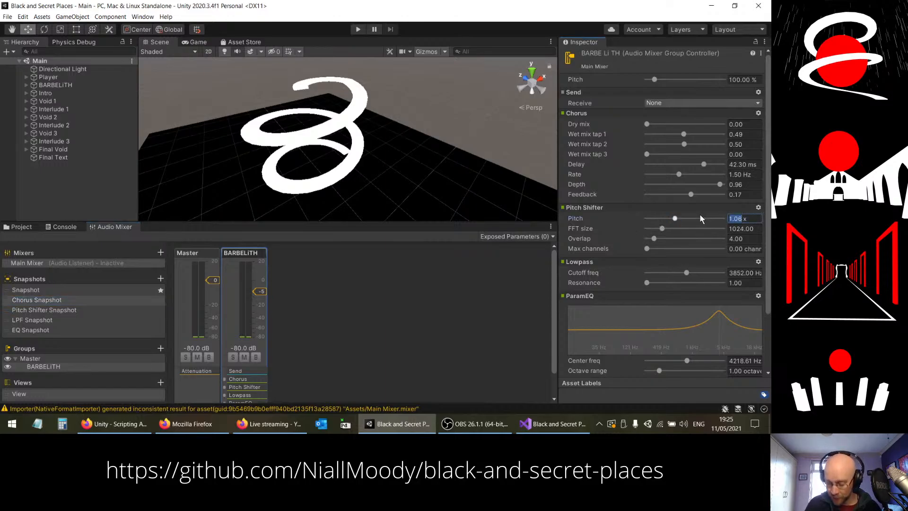
{"action": "type", "text": "1"}
{"action": "key", "text": "Return"}
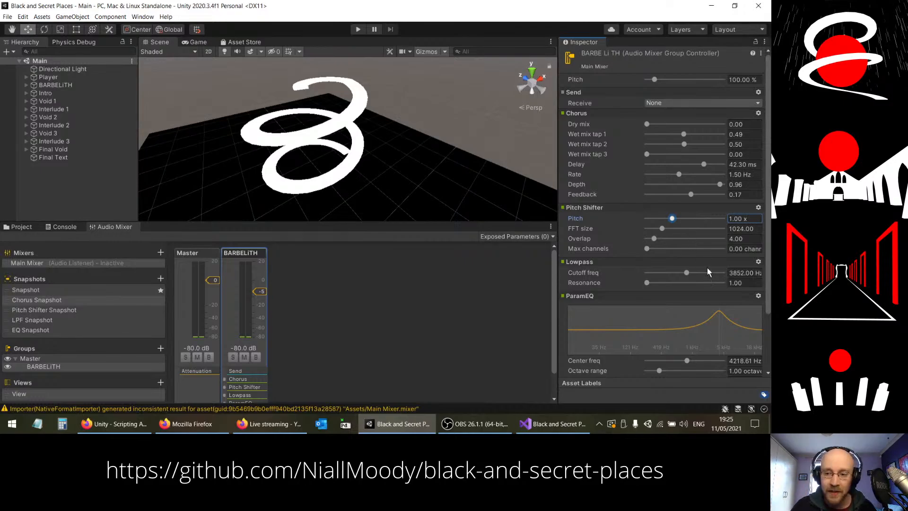
{"action": "left_click_drag", "start_coordinate": [687, 274], "coordinate": [771, 272]}
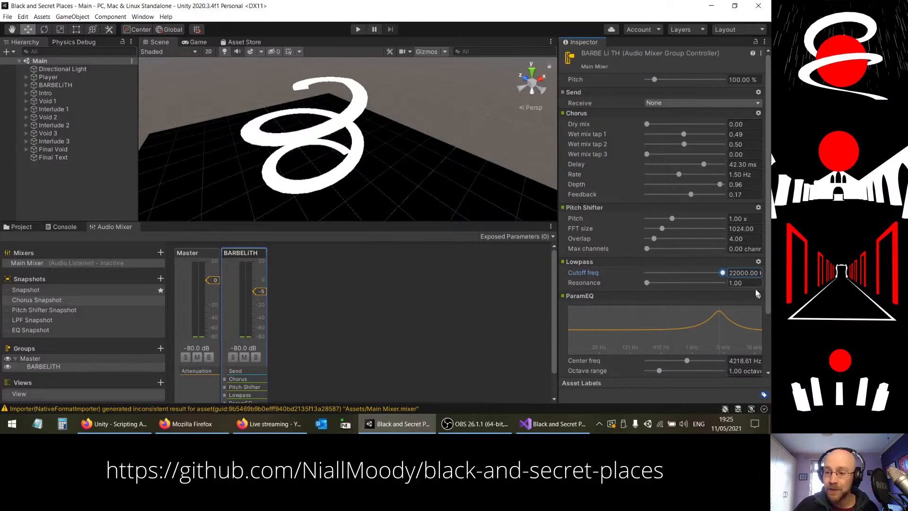
Step: Flatten the ParamEQ in the Chorus Snapshot with a frequency gain of 1.00 and a center frequency of 3000 Hz
{"action": "scroll", "coordinate": [755, 289], "scroll_direction": "down", "scroll_amount": 3}
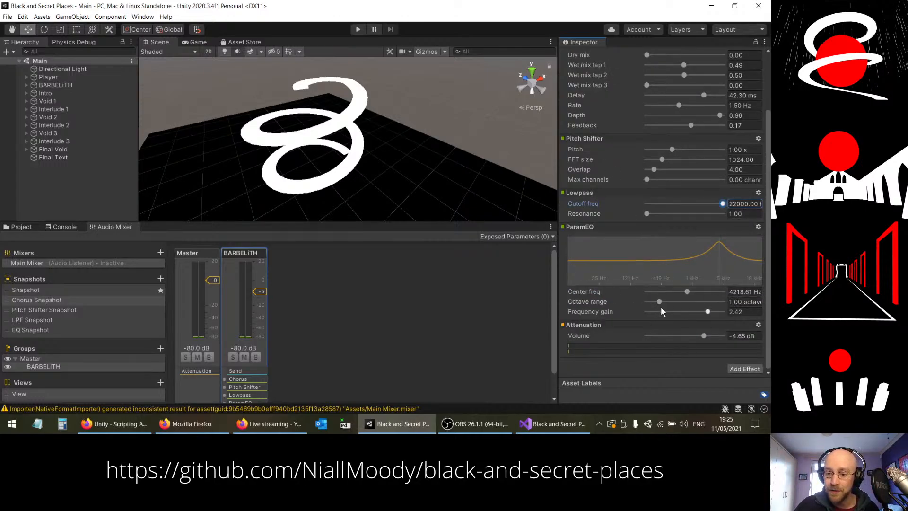
{"action": "left_click_drag", "start_coordinate": [741, 312], "coordinate": [663, 296]}
{"action": "type", "text": "0"}
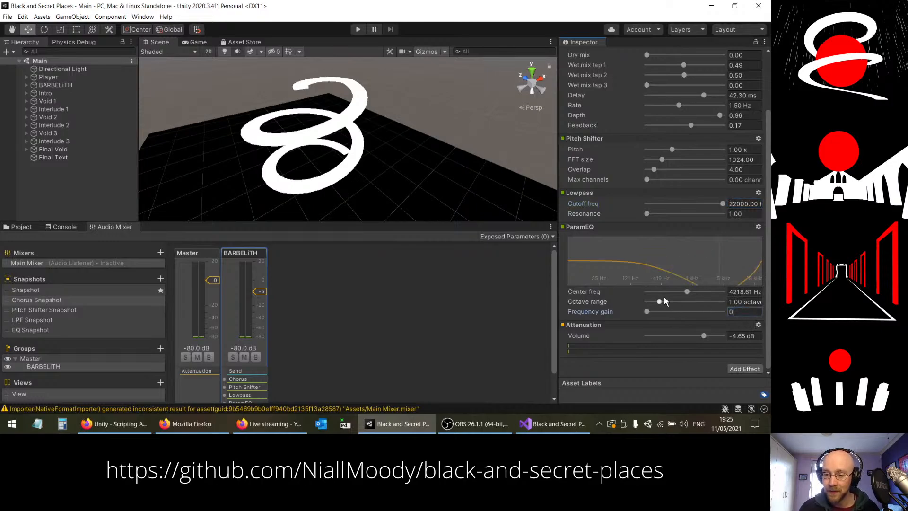
{"action": "key", "text": "ctrl+z"}
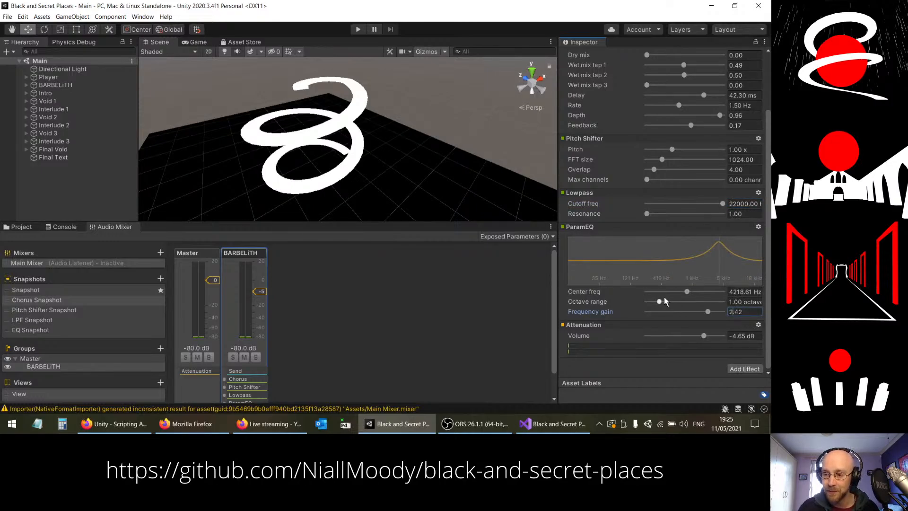
{"action": "key", "text": "ctrl+a"}
{"action": "key", "text": "BackSpace"}
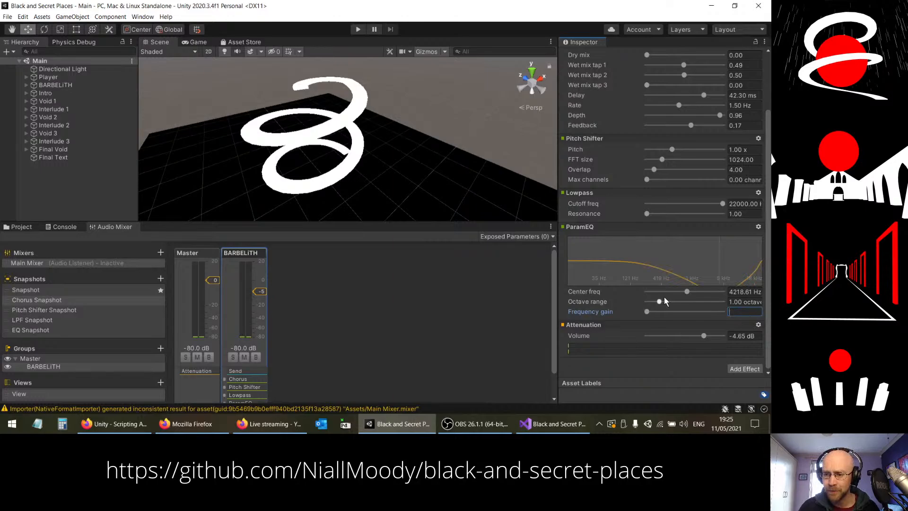
{"action": "type", "text": "1"}
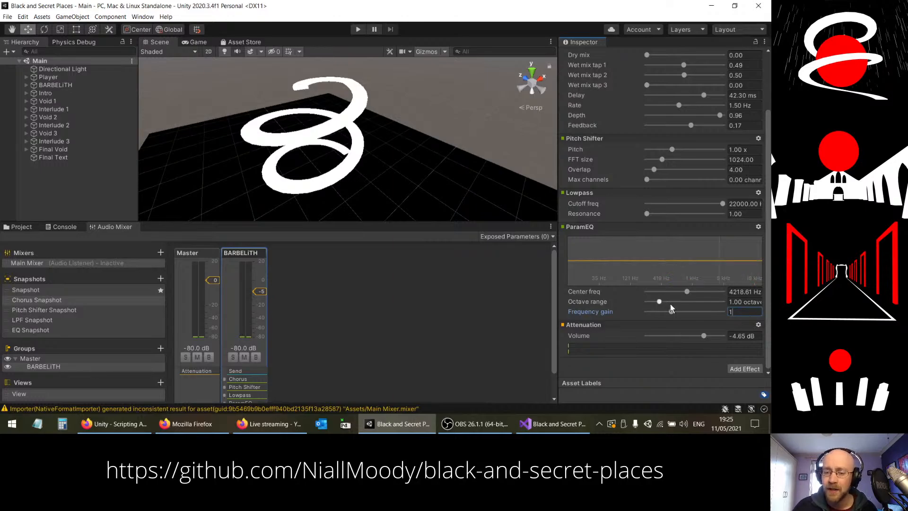
{"action": "key", "text": "Return"}
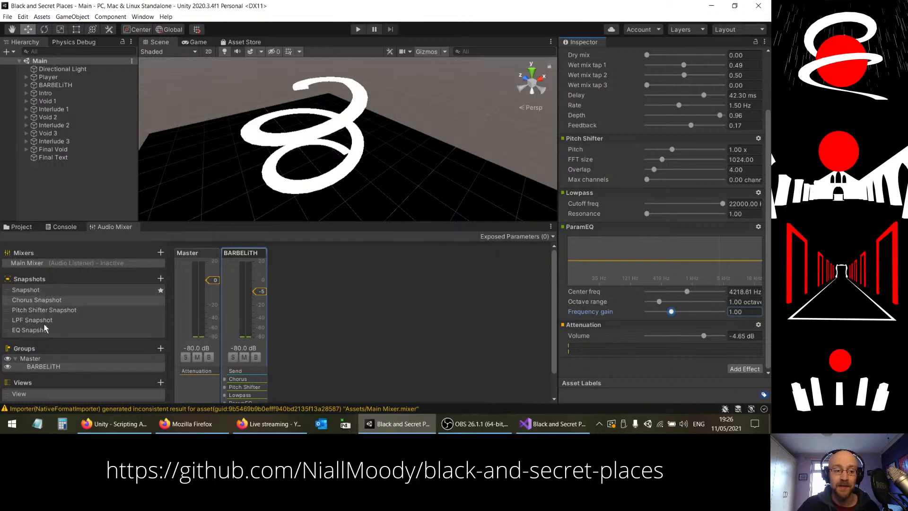
{"action": "left_click", "coordinate": [740, 291]}
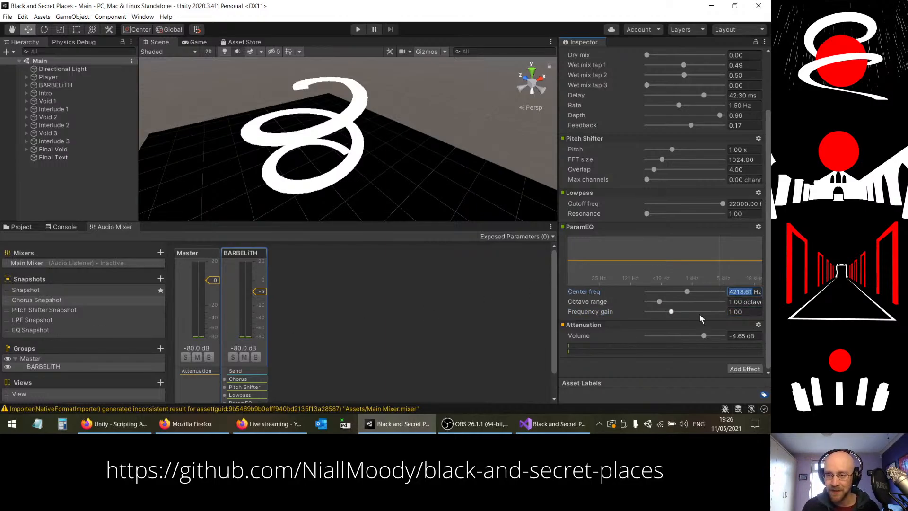
{"action": "type", "text": "3000"}
{"action": "key", "text": "Return"}
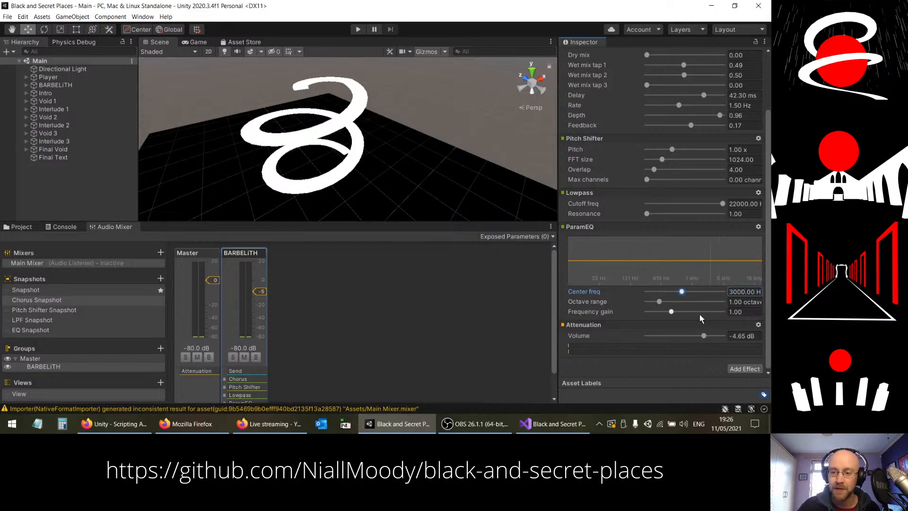
Step: In the Pitch Shifter Snapshot, set the Chorus dry mix to 1.00, wet mix taps 1 and 2 to 0.00, and the Lowpass cutoff to 22000 Hz
{"action": "left_click", "coordinate": [82, 310]}
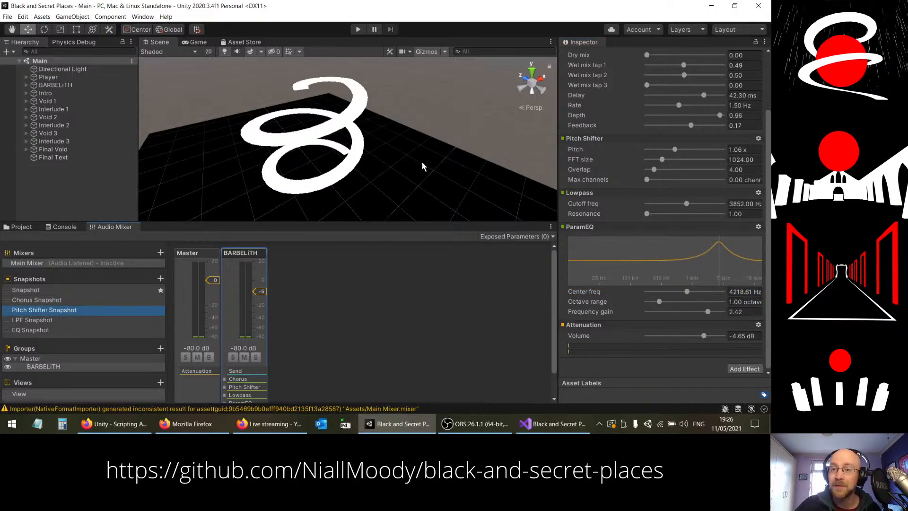
{"action": "scroll", "coordinate": [580, 133], "scroll_direction": "up", "scroll_amount": 3}
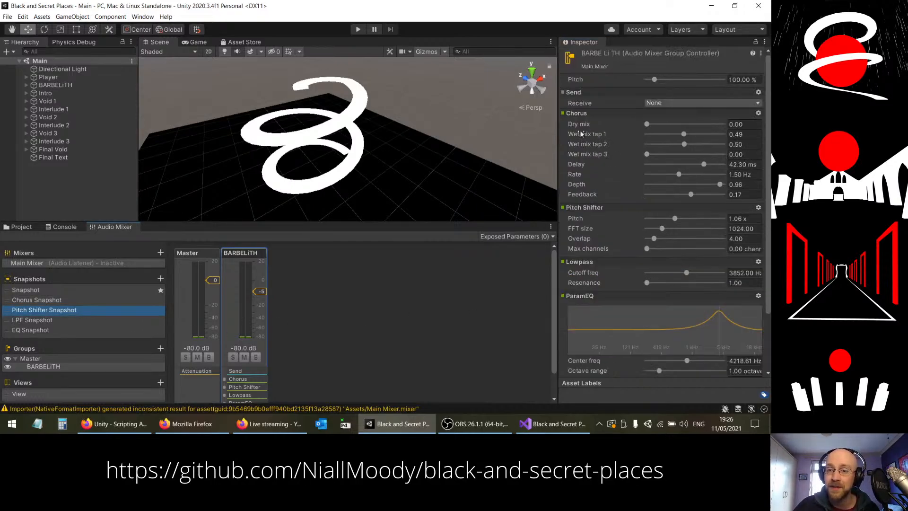
{"action": "left_click", "coordinate": [647, 124]}
{"action": "left_click_drag", "start_coordinate": [646, 124], "coordinate": [544, 148]}
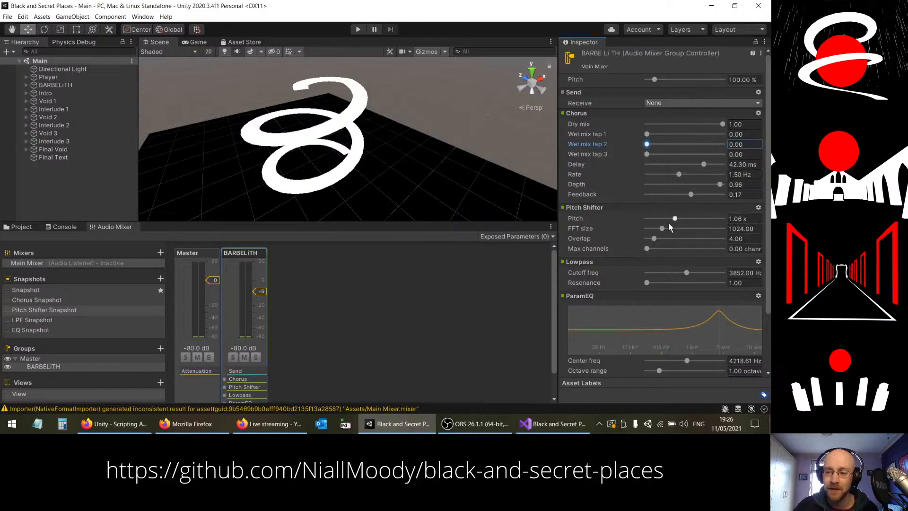
{"action": "left_click_drag", "start_coordinate": [700, 272], "coordinate": [726, 273]}
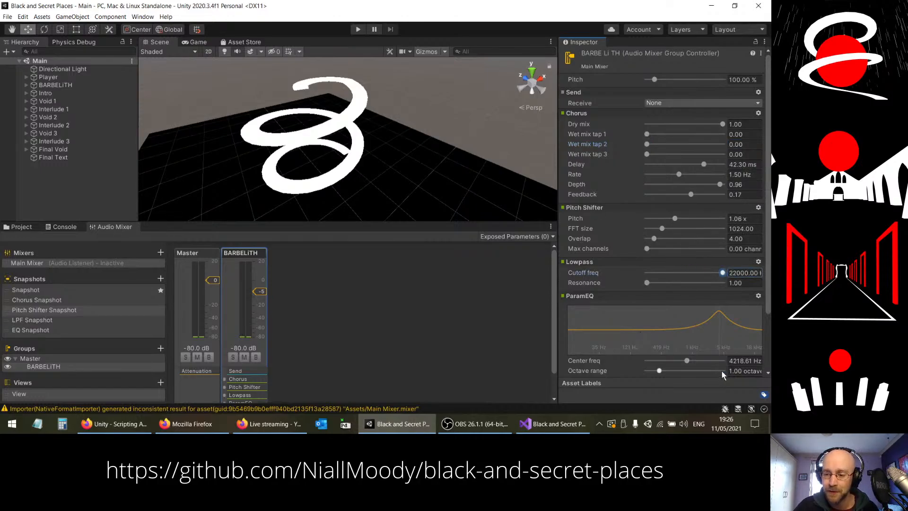
Step: Set the Pitch Shifter Snapshot's ParamEQ frequency gain to 1.00 and its center frequency to 3000 Hz
{"action": "scroll", "coordinate": [739, 311], "scroll_direction": "down", "scroll_amount": 5}
{"action": "left_click", "coordinate": [740, 311]}
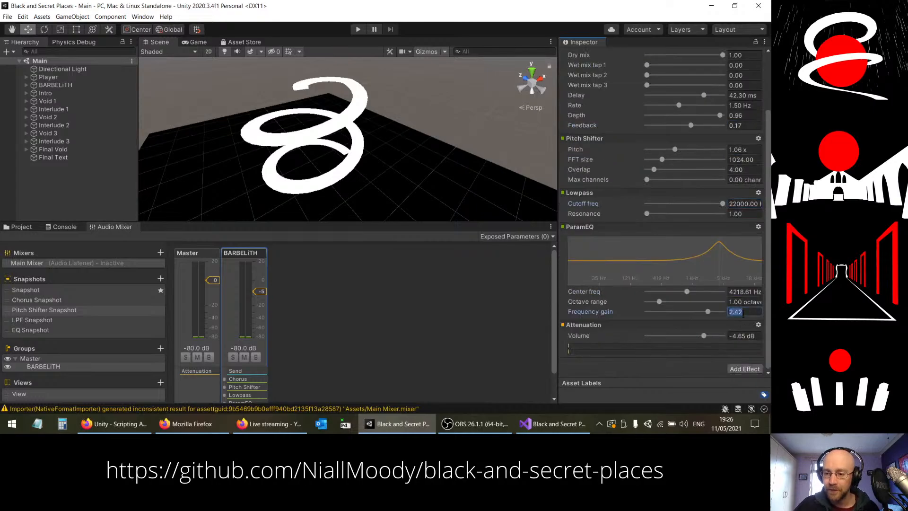
{"action": "type", "text": "1.00"}
{"action": "left_click", "coordinate": [750, 291]}
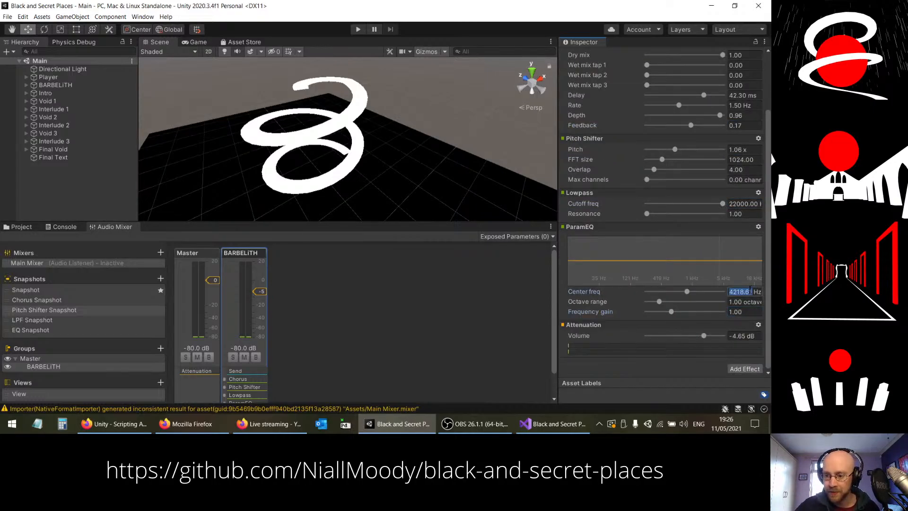
{"action": "type", "text": "3000"}
{"action": "key", "text": "Return"}
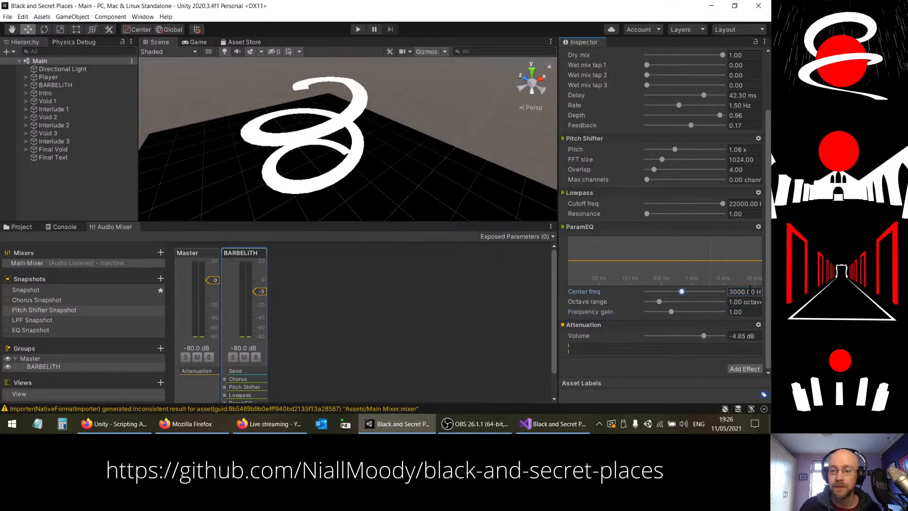
Step: In the LPF Snapshot, set the Chorus dry mix to 1.00, wet mix taps 1 and 2 to 0.00, and the Pitch Shifter pitch to 1.00 x
{"action": "left_click", "coordinate": [41, 320]}
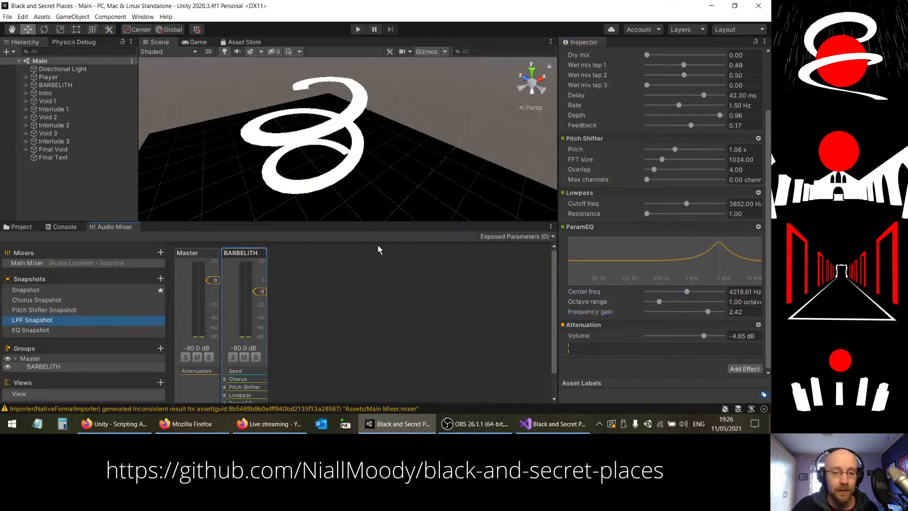
{"action": "scroll", "coordinate": [756, 122], "scroll_direction": "up", "scroll_amount": 2}
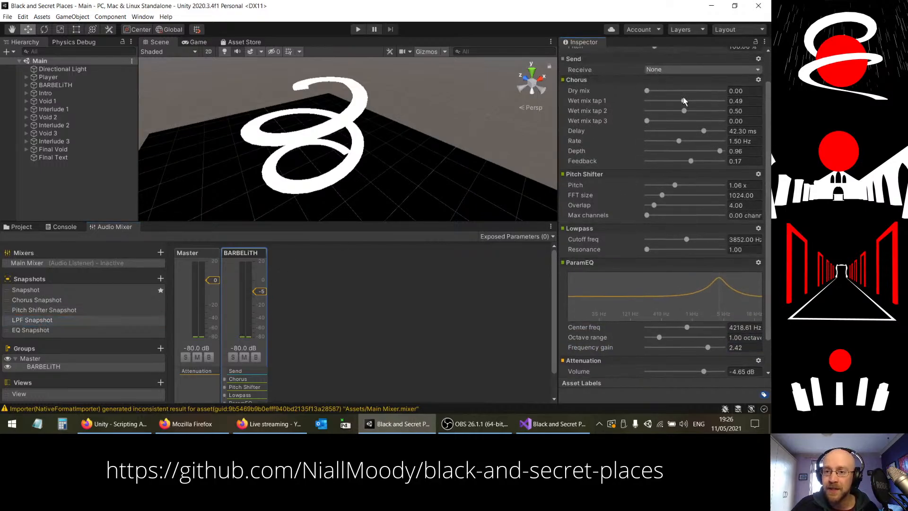
{"action": "left_click_drag", "start_coordinate": [646, 91], "coordinate": [737, 96]}
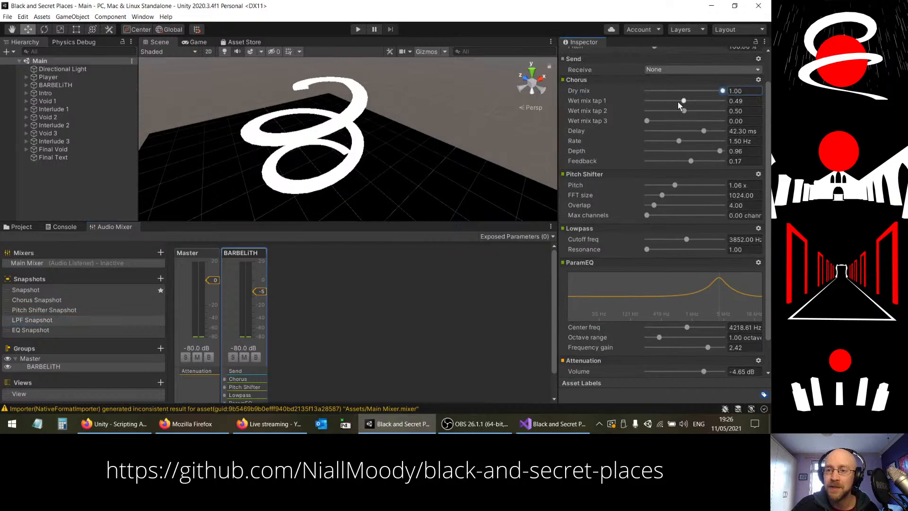
{"action": "left_click_drag", "start_coordinate": [683, 101], "coordinate": [584, 110]}
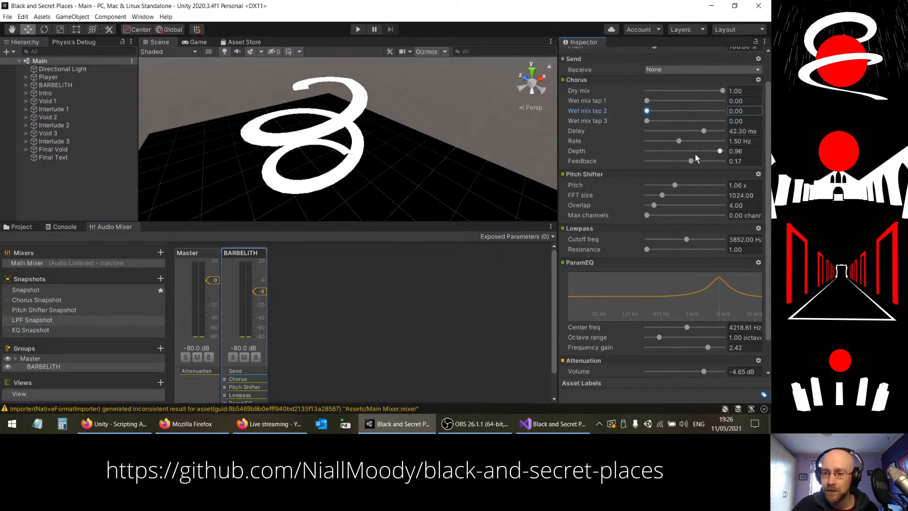
{"action": "left_click", "coordinate": [751, 186]}
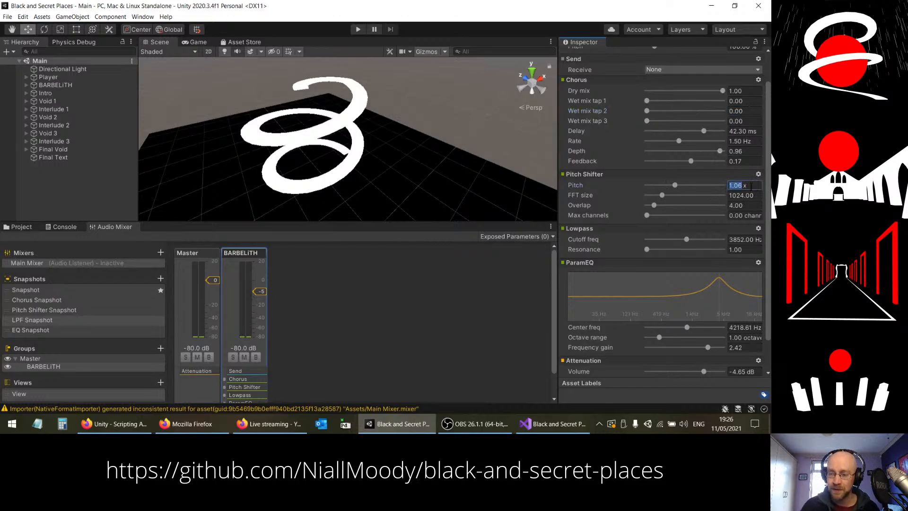
{"action": "type", "text": "1"}
{"action": "key", "text": "Return"}
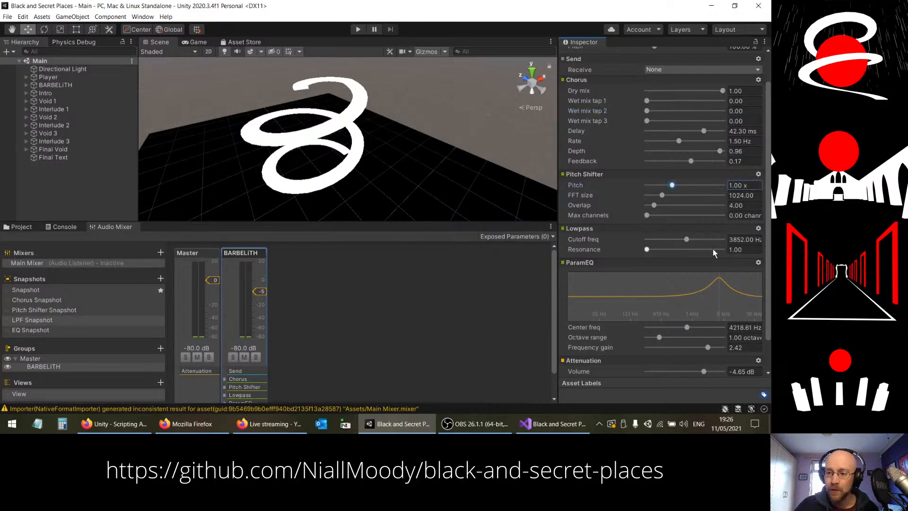
Step: Flatten the LPF Snapshot's ParamEQ with a center frequency of 3000 Hz and a frequency gain of 1.00
{"action": "left_click", "coordinate": [746, 327]}
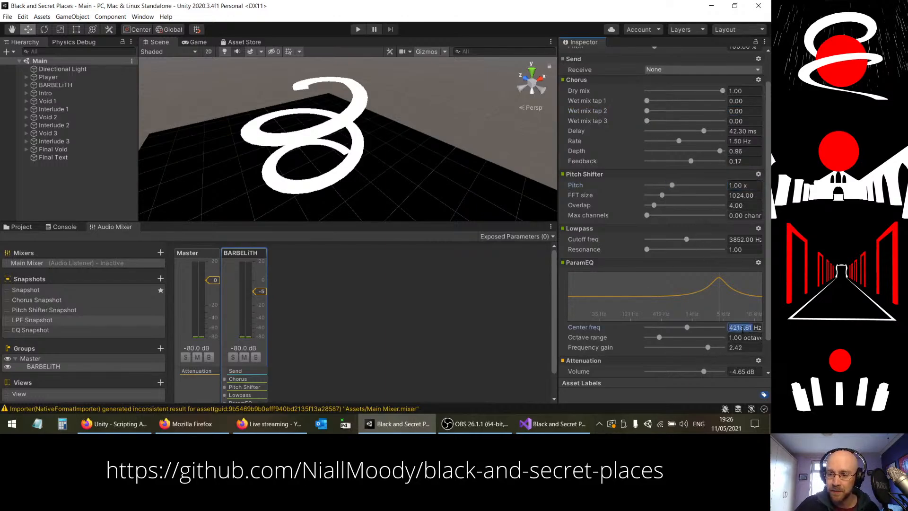
{"action": "type", "text": "3000"}
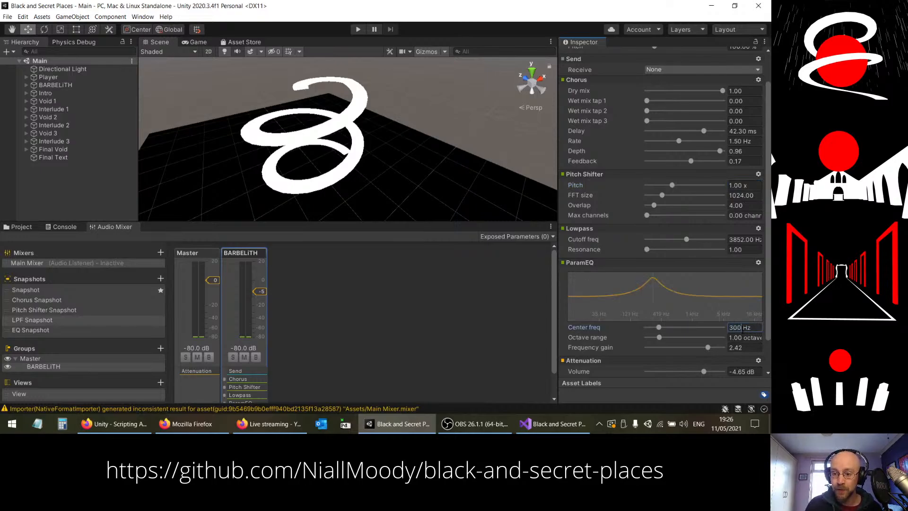
{"action": "key", "text": "Return"}
{"action": "left_click", "coordinate": [744, 347]}
{"action": "type", "text": "1"}
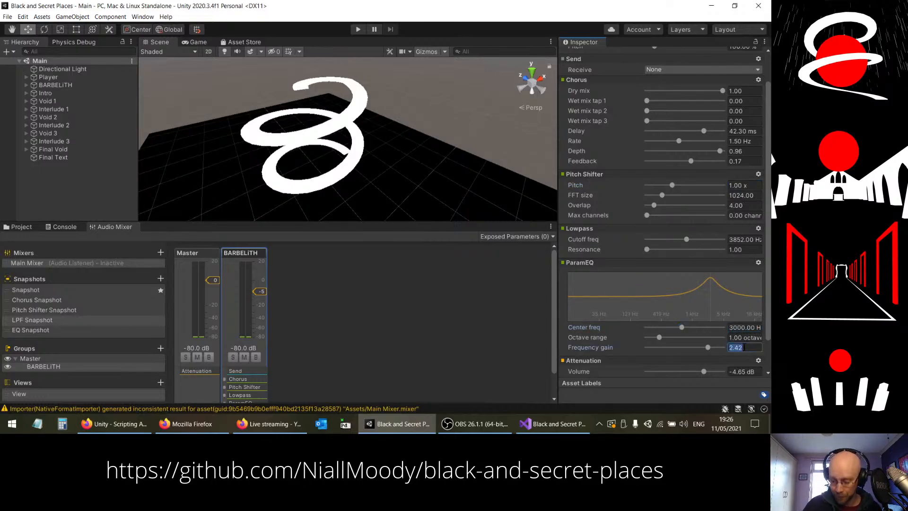
{"action": "key", "text": "Return"}
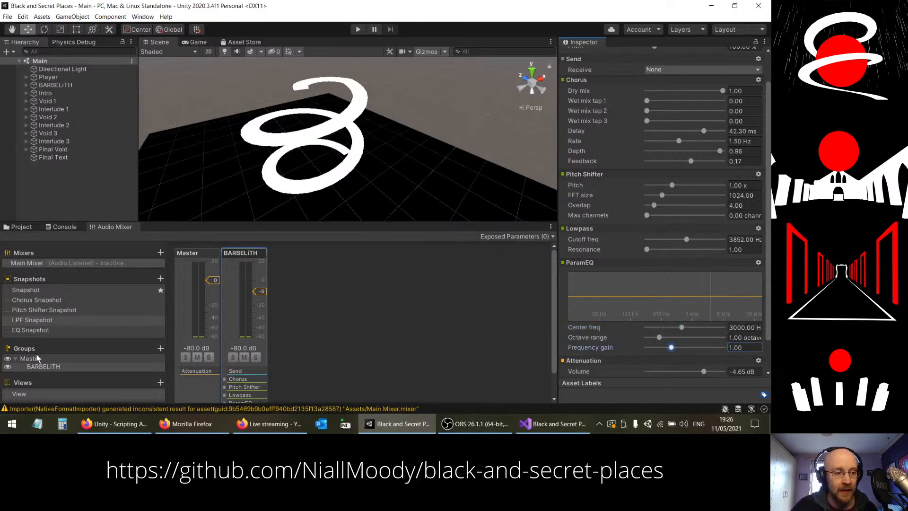
Step: In the EQ Snapshot, set Chorus dry mix to 1.00, wet mix taps 1 and 2 to 0.00, pitch to 1.00 x, and Lowpass cutoff to 22000 Hz
{"action": "left_click", "coordinate": [30, 329]}
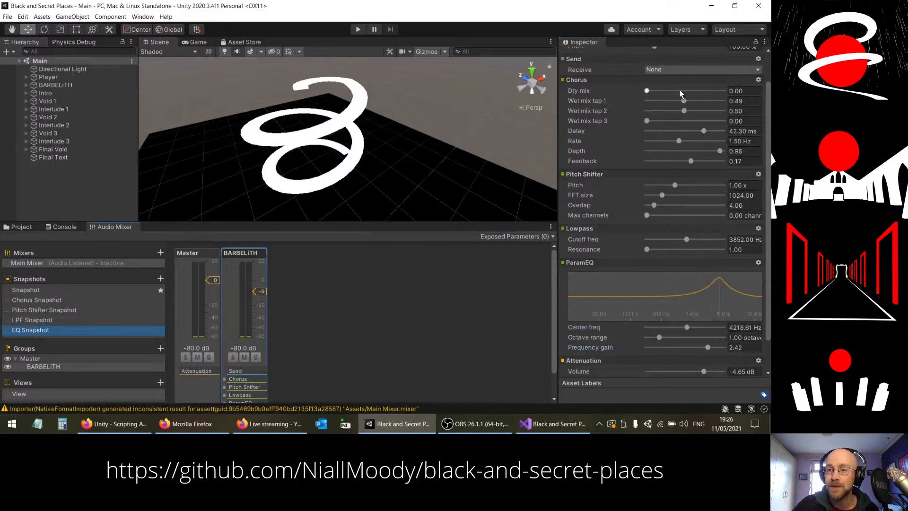
{"action": "left_click_drag", "start_coordinate": [679, 90], "coordinate": [624, 109]}
{"action": "left_click_drag", "start_coordinate": [683, 111], "coordinate": [610, 110]}
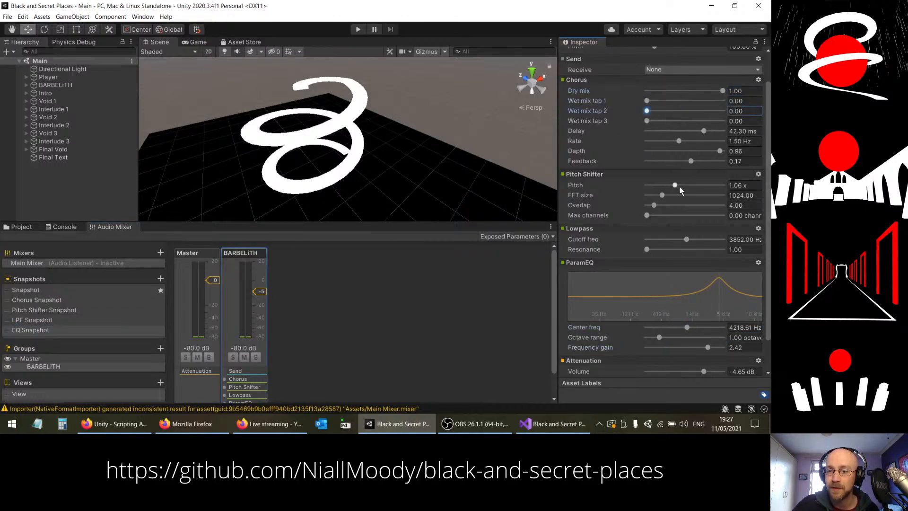
{"action": "left_click", "coordinate": [743, 185]}
{"action": "type", "text": "1"}
{"action": "key", "text": "Return"}
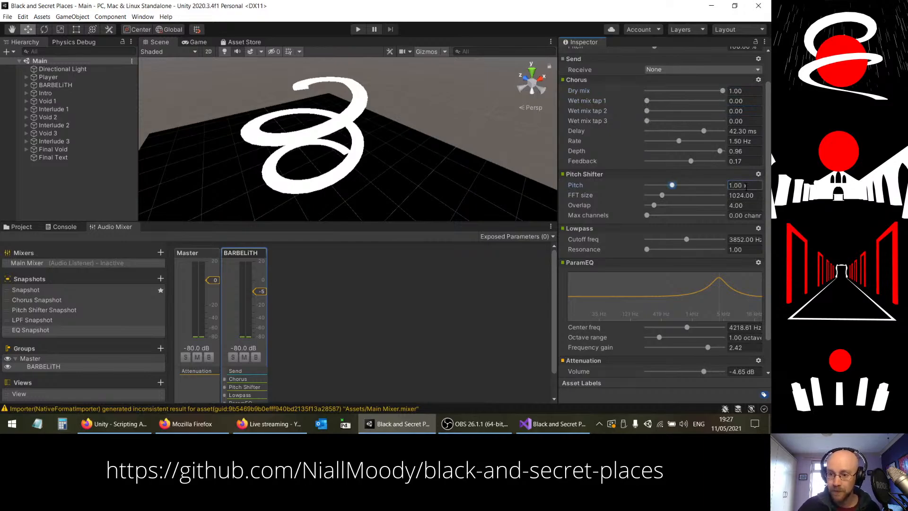
{"action": "left_click_drag", "start_coordinate": [704, 240], "coordinate": [728, 241]}
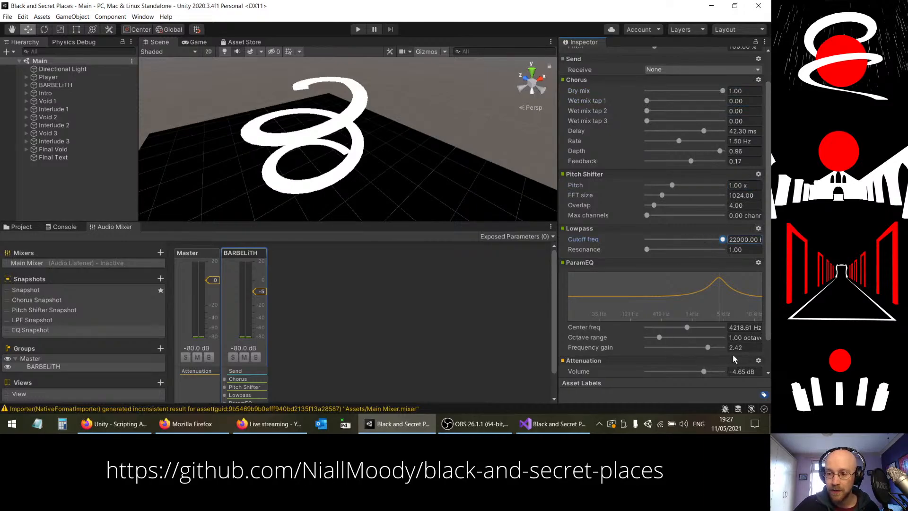
Step: Compare the BARBELITH effect settings across the Chorus, Pitch Shifter, LPF and EQ snapshots
{"action": "left_click", "coordinate": [44, 320]}
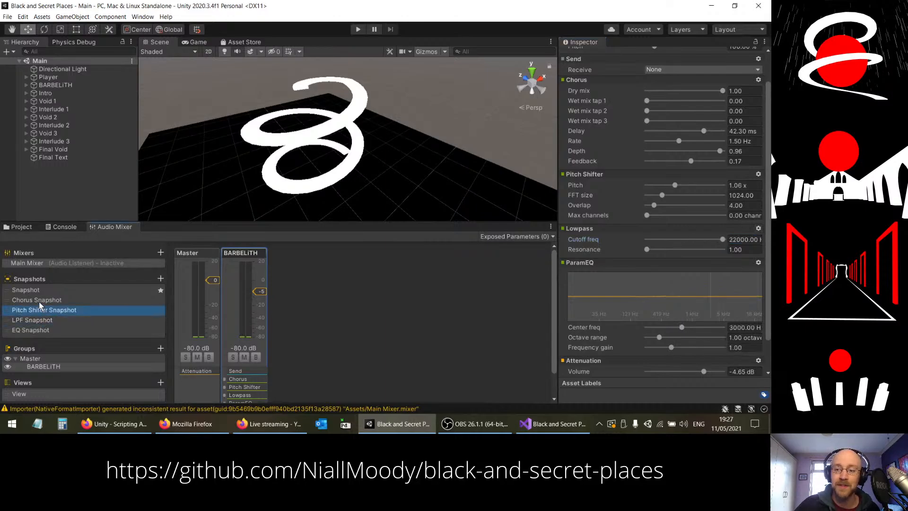
{"action": "left_click", "coordinate": [39, 302]}
{"action": "left_click", "coordinate": [41, 311]}
{"action": "left_click", "coordinate": [42, 321]}
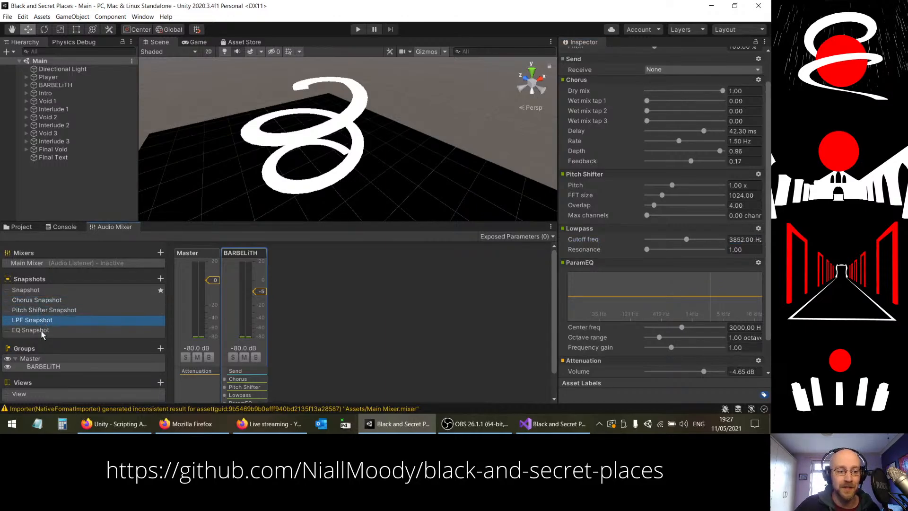
{"action": "left_click", "coordinate": [42, 331]}
{"action": "left_click", "coordinate": [41, 319]}
{"action": "left_click", "coordinate": [41, 311]}
{"action": "left_click", "coordinate": [41, 301]}
Step: Rename the default starting snapshot as Dry Snapshot
{"action": "left_click", "coordinate": [27, 291]}
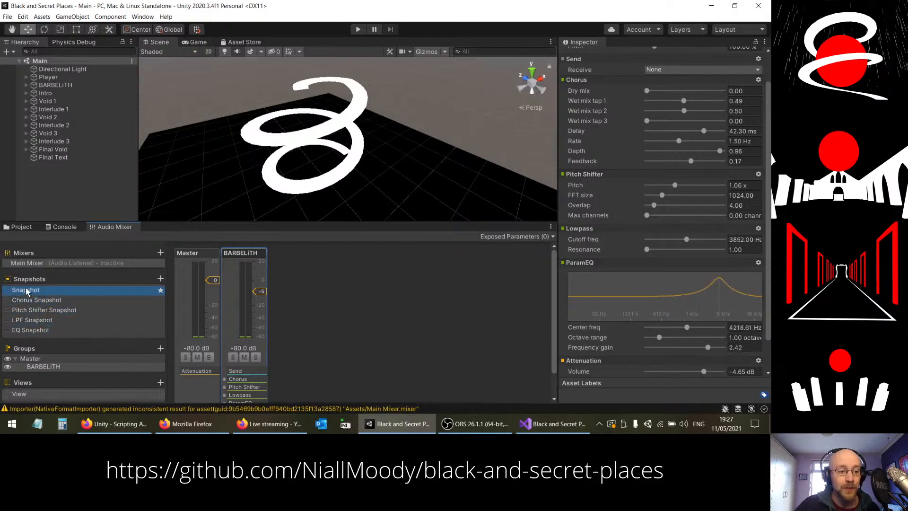
{"action": "double_click", "coordinate": [27, 292]}
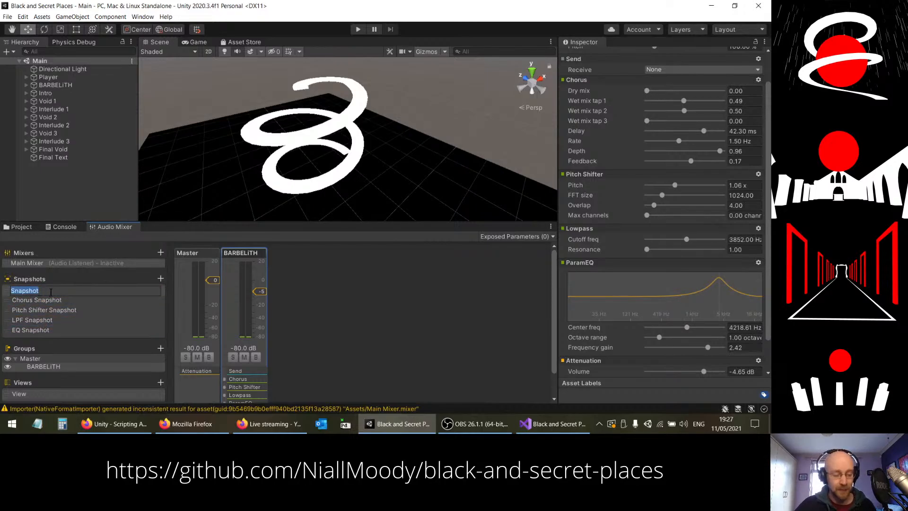
{"action": "type", "text": "Dry"}
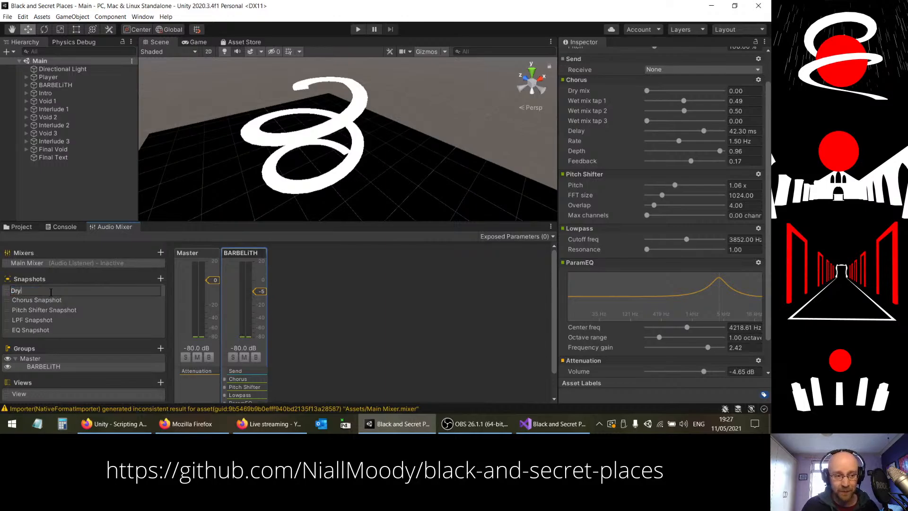
{"action": "key", "text": "Return"}
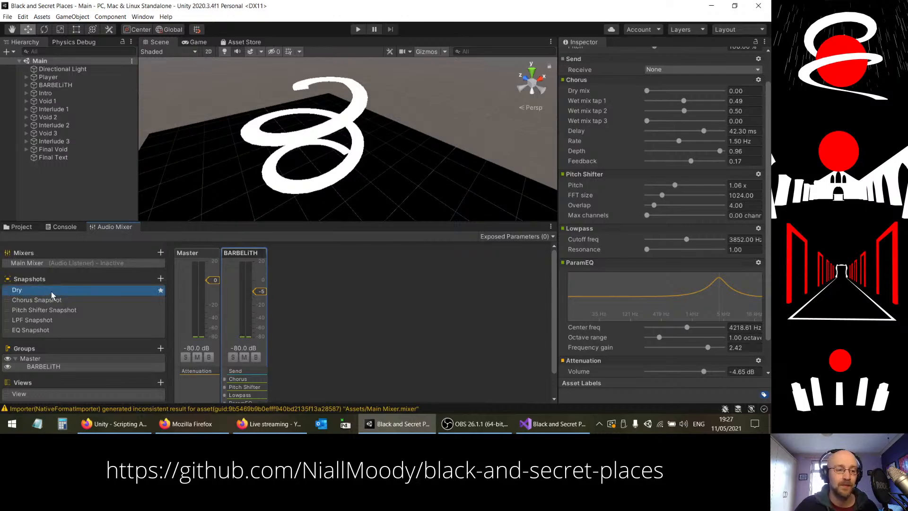
{"action": "double_click", "coordinate": [51, 292]}
{"action": "key", "text": "BackSpace"}
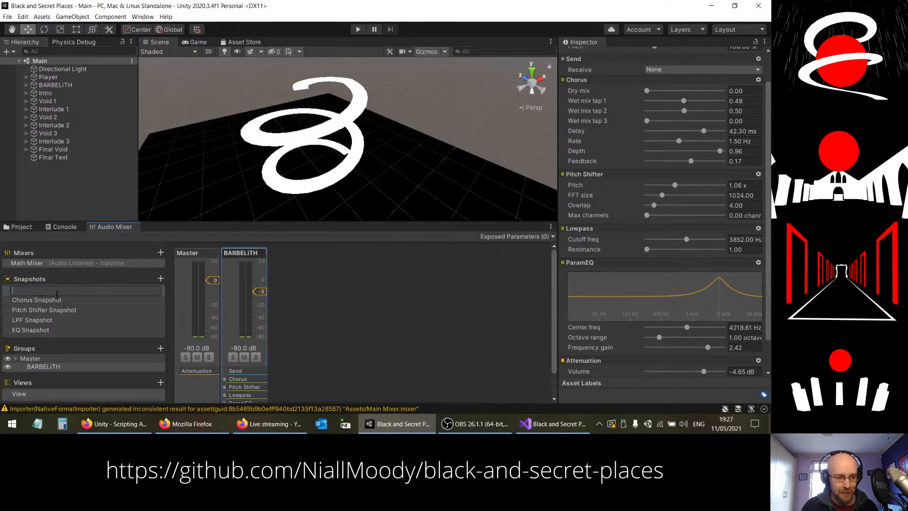
{"action": "type", "text": "Dr"}
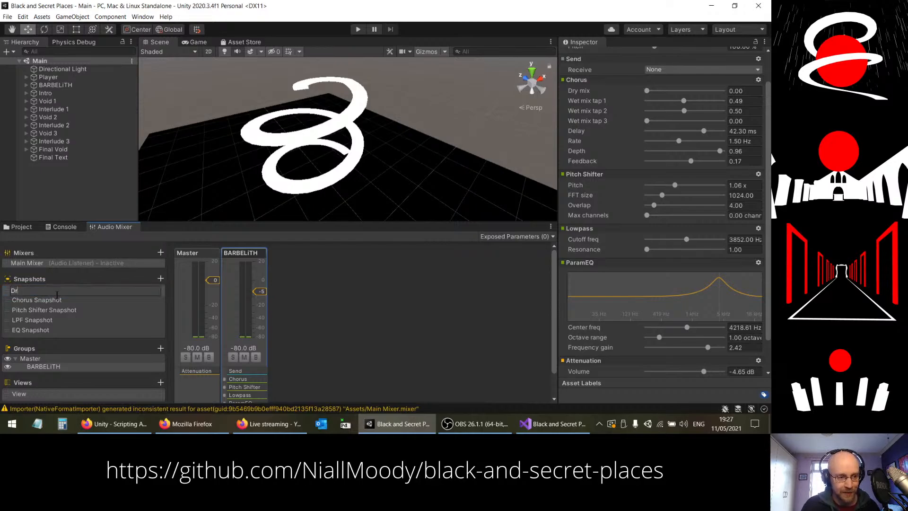
{"action": "type", "text": "y Snapshot"}
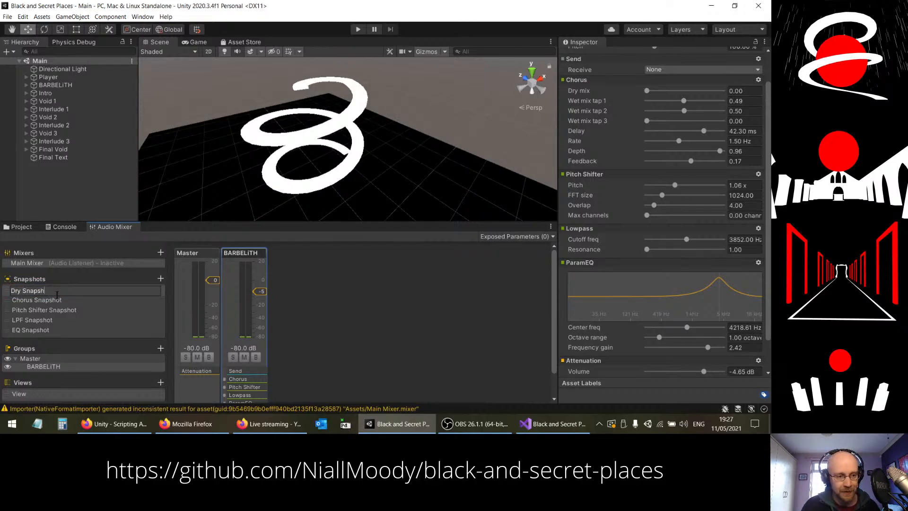
{"action": "key", "text": "Return"}
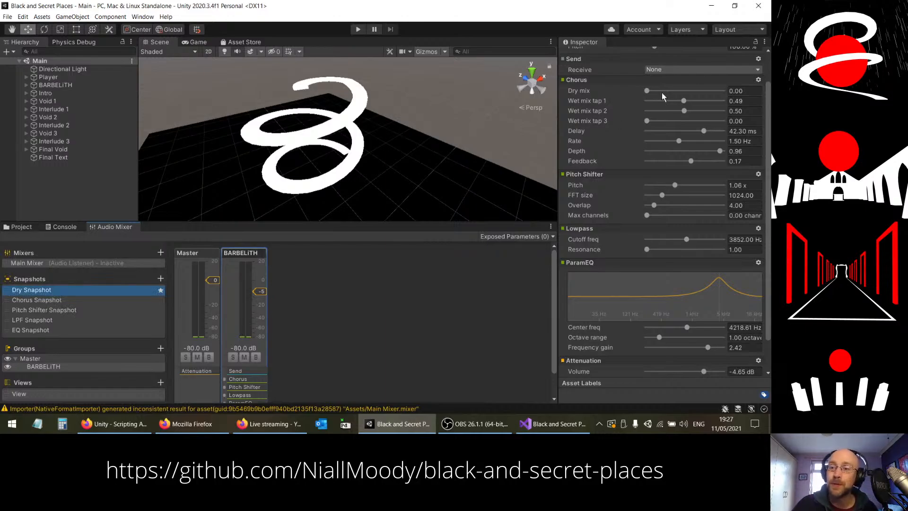
Step: In the Dry Snapshot, set Chorus wet mix taps 1 and 2 to 0.00, the pitch to 1.00 x, and the Lowpass cutoff to 22000 Hz
{"action": "left_click_drag", "start_coordinate": [688, 101], "coordinate": [647, 111]}
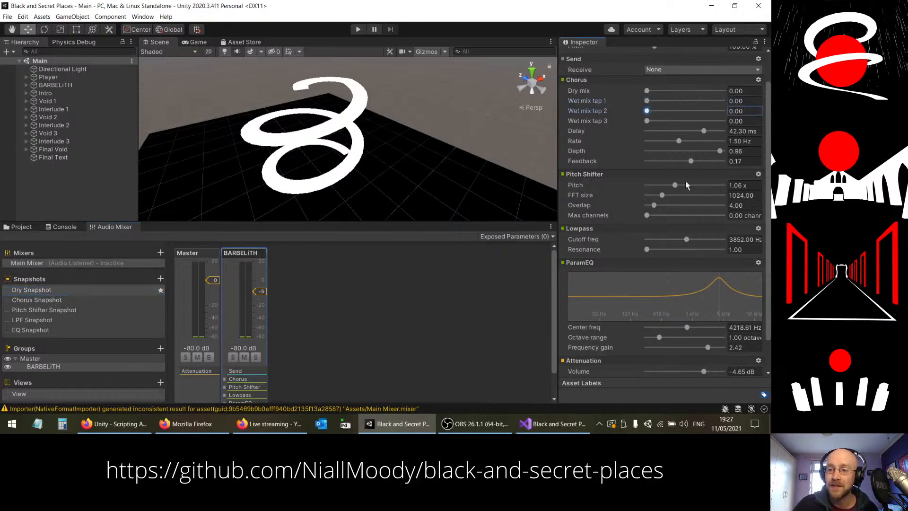
{"action": "left_click", "coordinate": [744, 185]}
{"action": "type", "text": "1"}
{"action": "key", "text": "Return"}
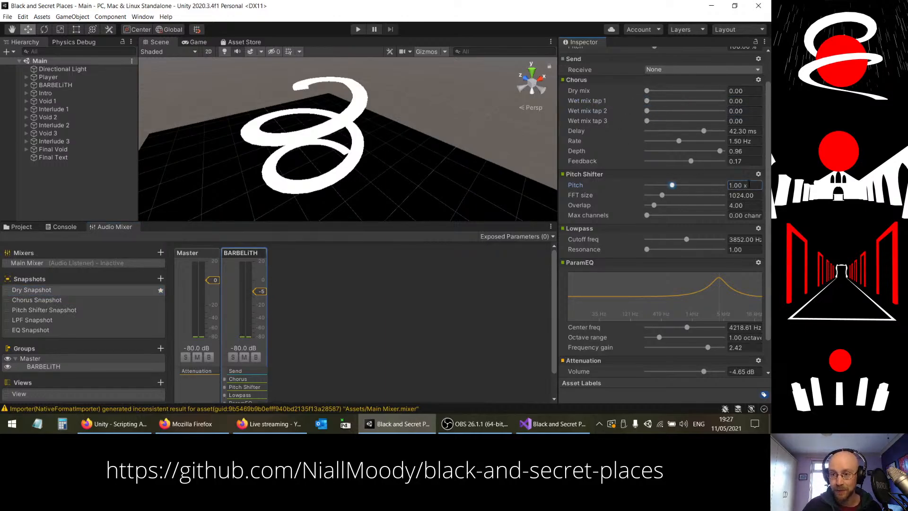
{"action": "left_click", "coordinate": [733, 239]}
{"action": "type", "text": "22000"}
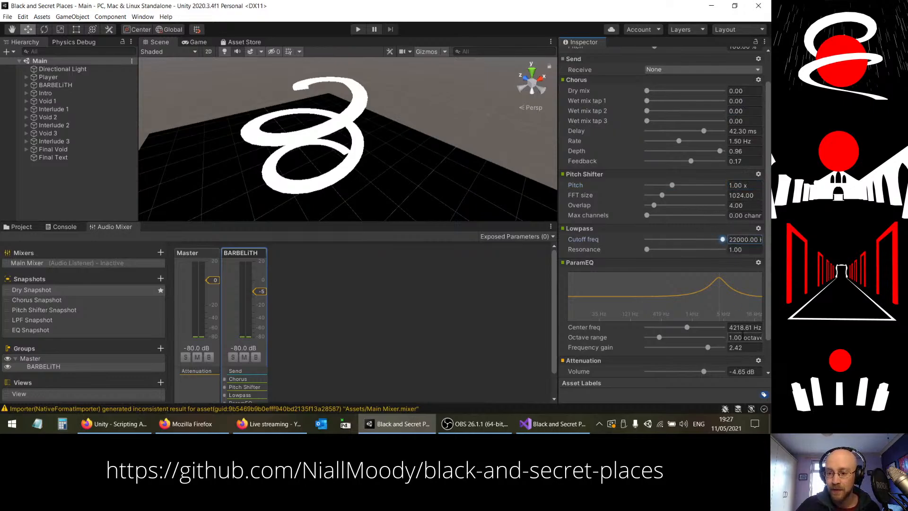
Step: Set the Dry Snapshot's ParamEQ center frequency to 3000 Hz and its frequency gain to 1.00
{"action": "left_click", "coordinate": [740, 328]}
{"action": "type", "text": "3000.00 H"}
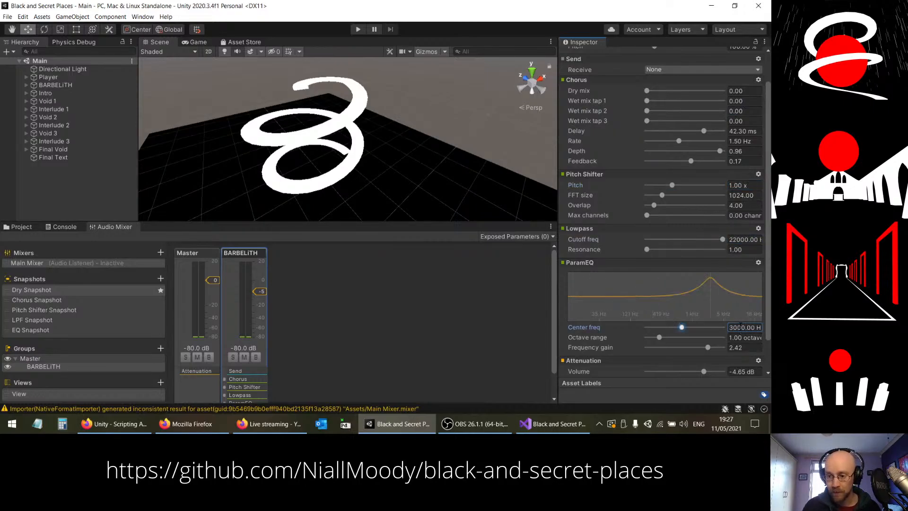
{"action": "left_click", "coordinate": [744, 348]}
{"action": "type", "text": "1"}
{"action": "key", "text": "Return"}
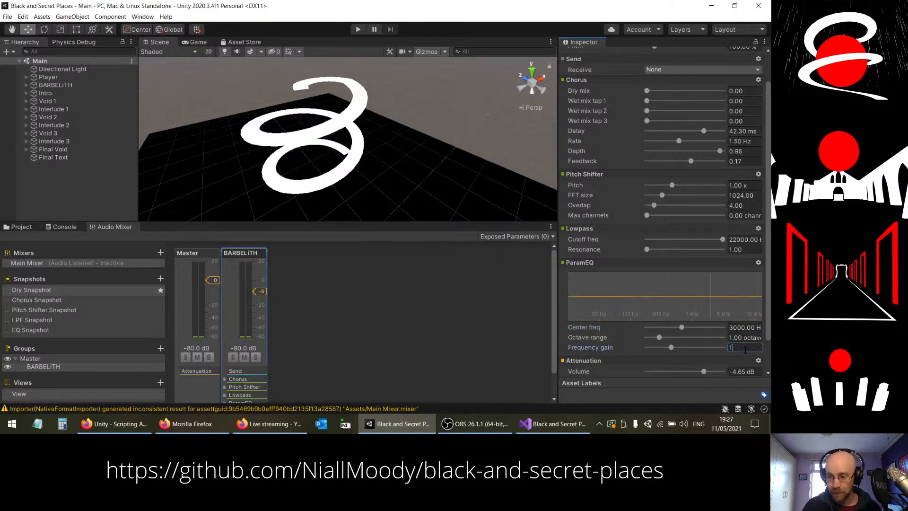
Step: Test the Dry Snapshot in play mode, raising its Chorus dry mix to 1.00 between two runs of the game
{"action": "left_click", "coordinate": [359, 30]}
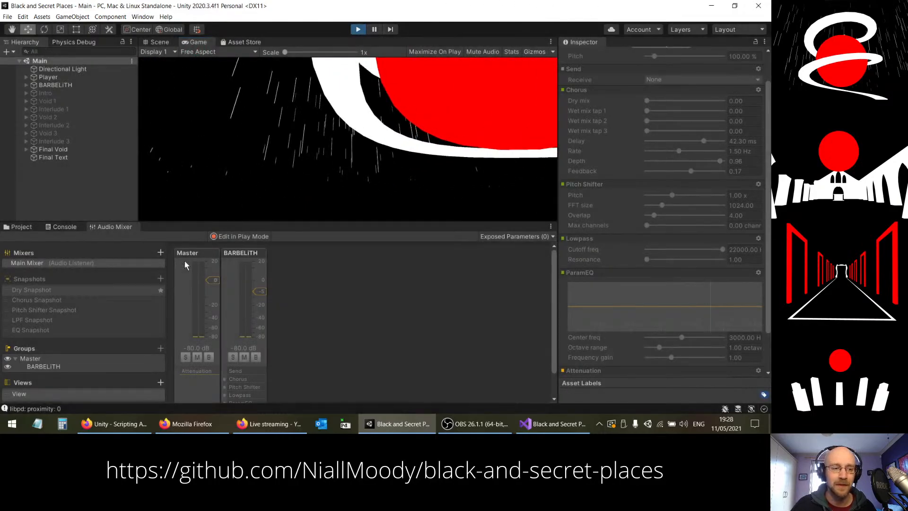
{"action": "key", "text": "ctrl+p"}
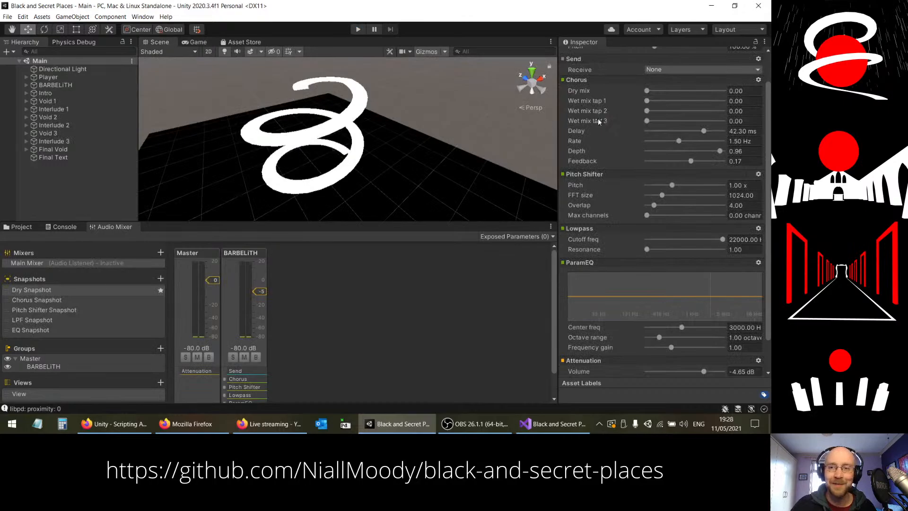
{"action": "left_click_drag", "start_coordinate": [646, 91], "coordinate": [774, 101]}
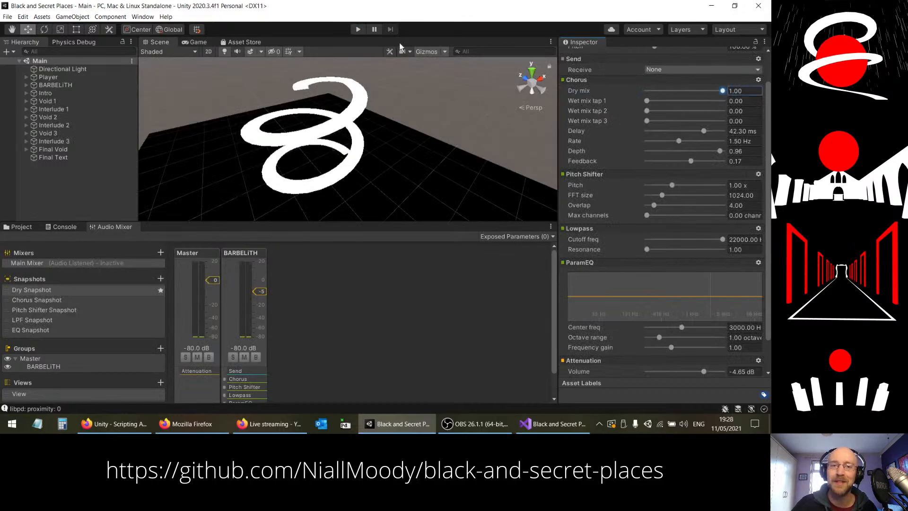
{"action": "left_click", "coordinate": [360, 30]}
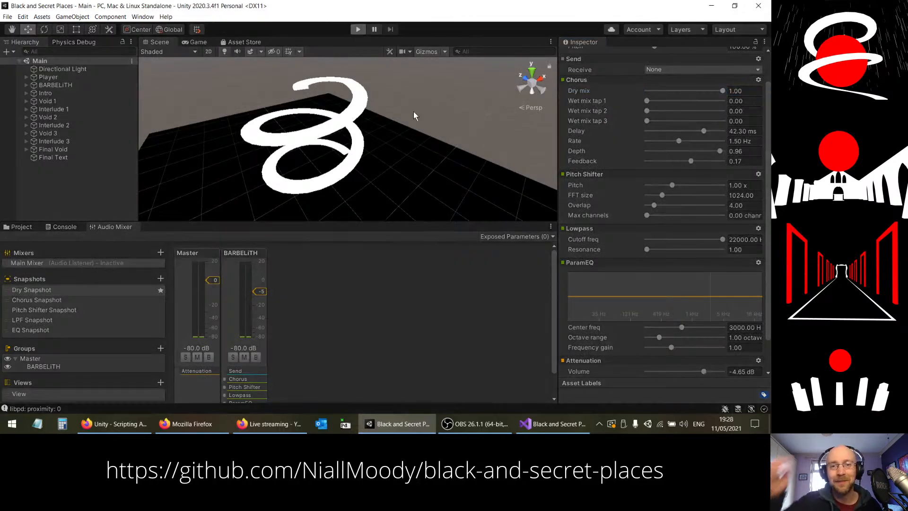
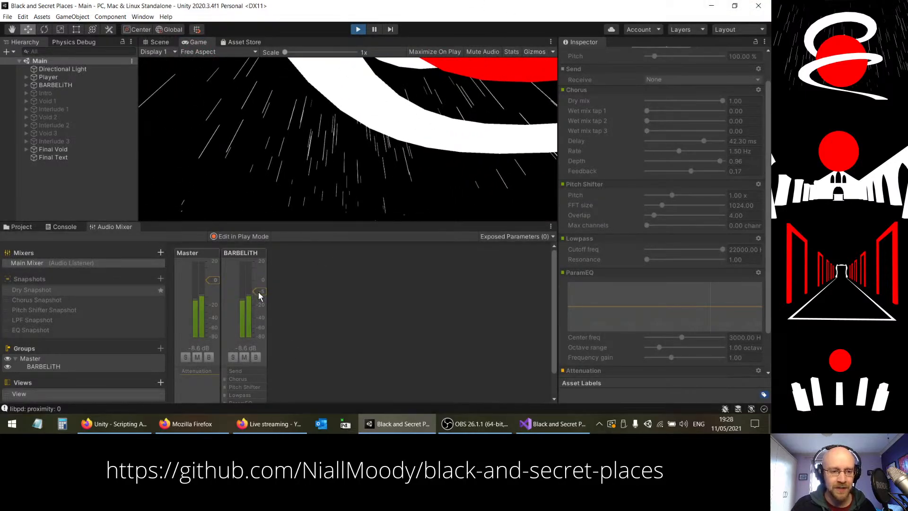
Step: Stop play mode and set the BARBELITH group's attenuation volume to 0.00 dB in the Dry Snapshot
{"action": "key", "text": "ctrl+p"}
{"action": "left_click_drag", "start_coordinate": [260, 293], "coordinate": [261, 280]}
{"action": "scroll", "coordinate": [694, 297], "scroll_direction": "down", "scroll_amount": 2}
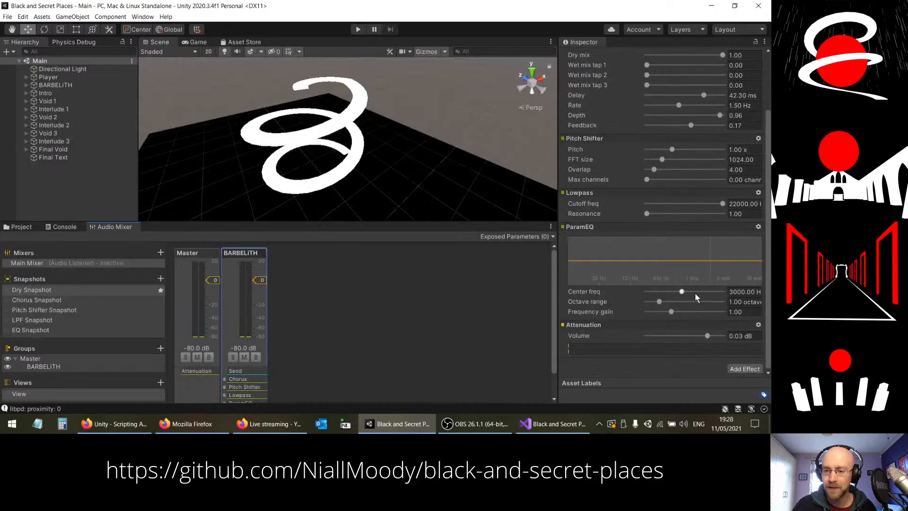
{"action": "left_click", "coordinate": [729, 336]}
{"action": "type", "text": "0"}
{"action": "key", "text": "Return"}
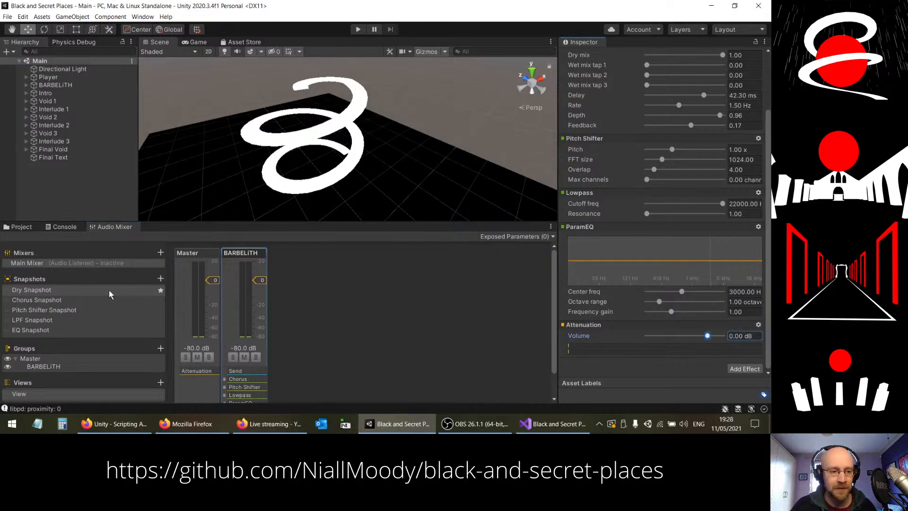
Step: Set the BARBELITH attenuation volume to 0.00 dB in both the Chorus Snapshot and the Pitch Shifter Snapshot
{"action": "left_click", "coordinate": [61, 300]}
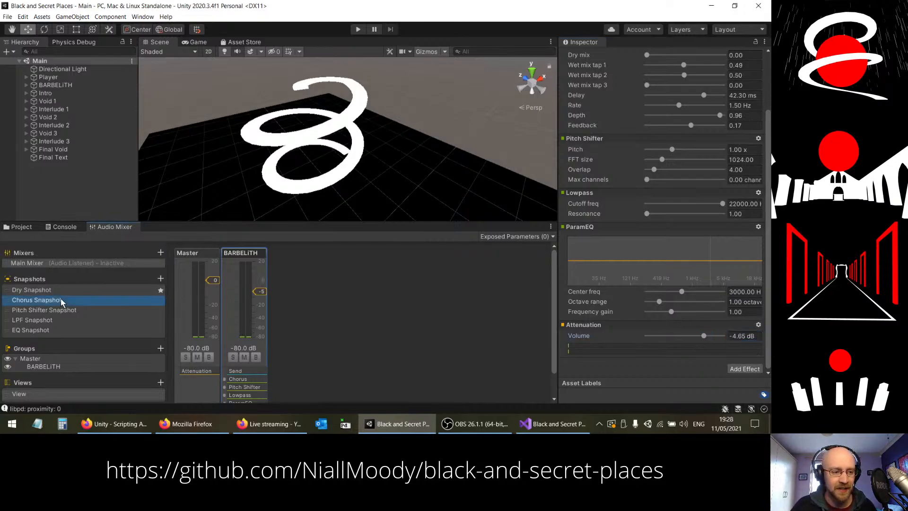
{"action": "left_click", "coordinate": [744, 336]}
{"action": "type", "text": "0"}
{"action": "key", "text": "Return"}
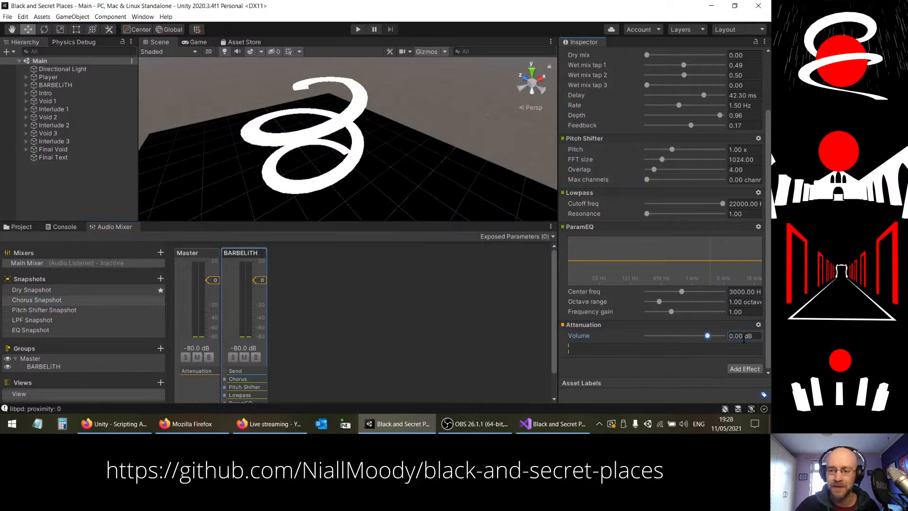
{"action": "left_click", "coordinate": [44, 310]}
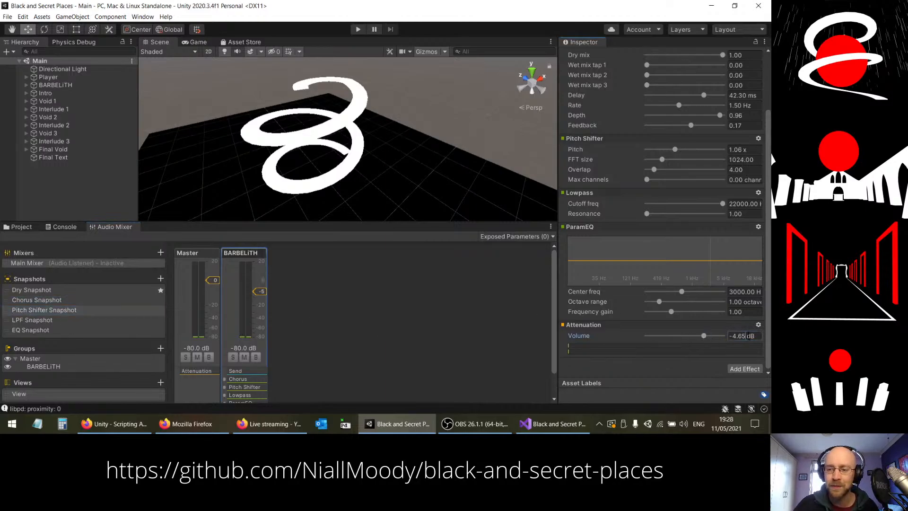
{"action": "left_click", "coordinate": [737, 335]}
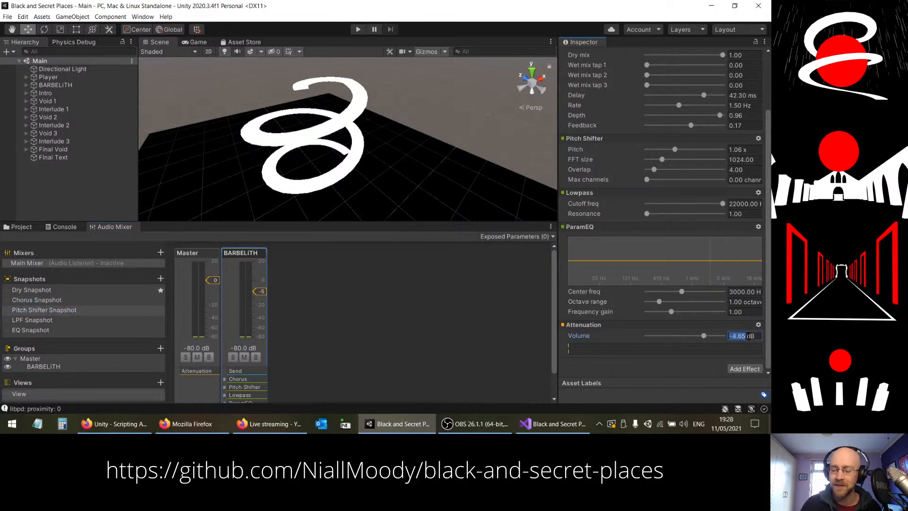
Step: Set the BARBELITH attenuation volume to 0.00 dB in both the LPF Snapshot and the EQ Snapshot
{"action": "left_click", "coordinate": [60, 320]}
{"action": "left_click", "coordinate": [737, 335]}
{"action": "type", "text": "0"}
{"action": "key", "text": "Return"}
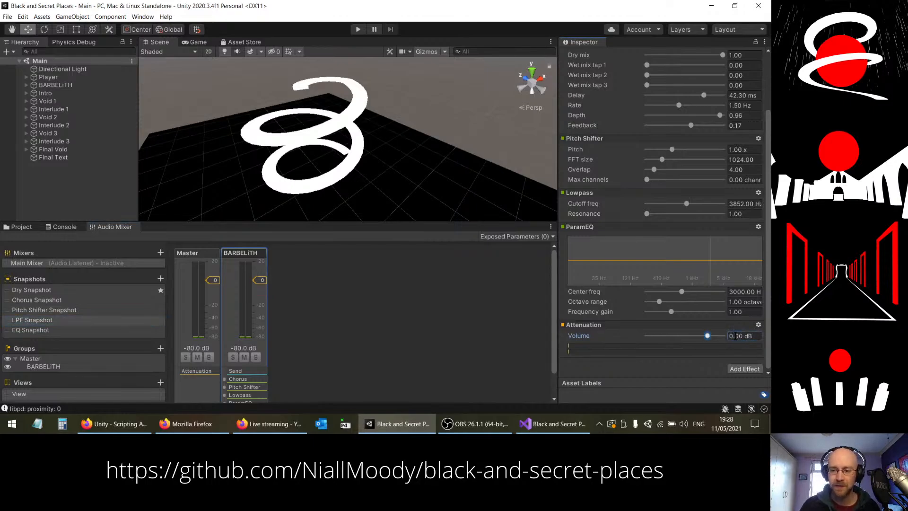
{"action": "left_click", "coordinate": [41, 330]}
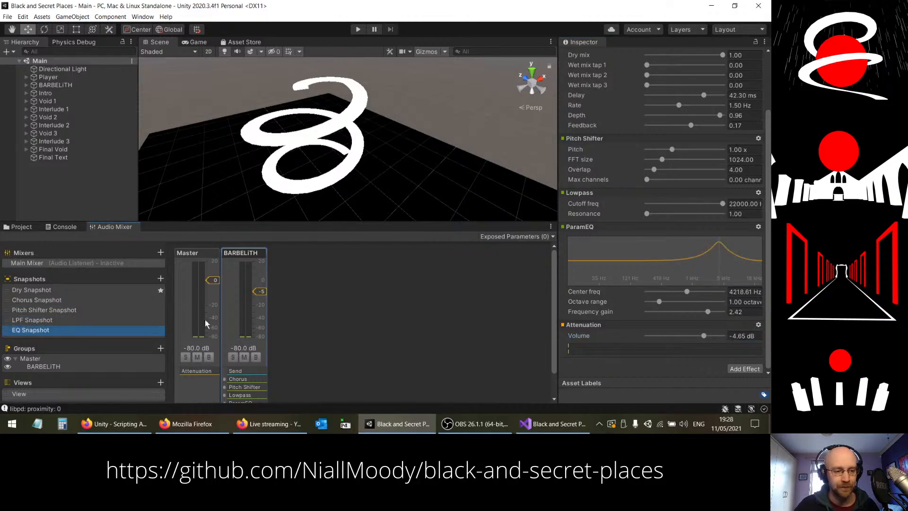
{"action": "left_click", "coordinate": [742, 337]}
{"action": "type", "text": "0"}
{"action": "key", "text": "Return"}
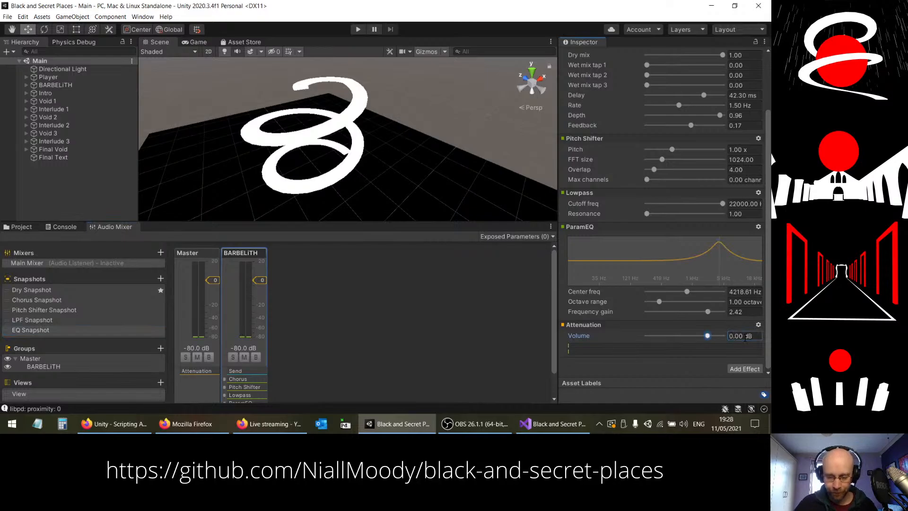
Step: Create a new C# script named BARBELiTHSnapshotBlender in the project's Scripts folder
{"action": "right_click_drag", "start_coordinate": [327, 118], "coordinate": [414, 116]}
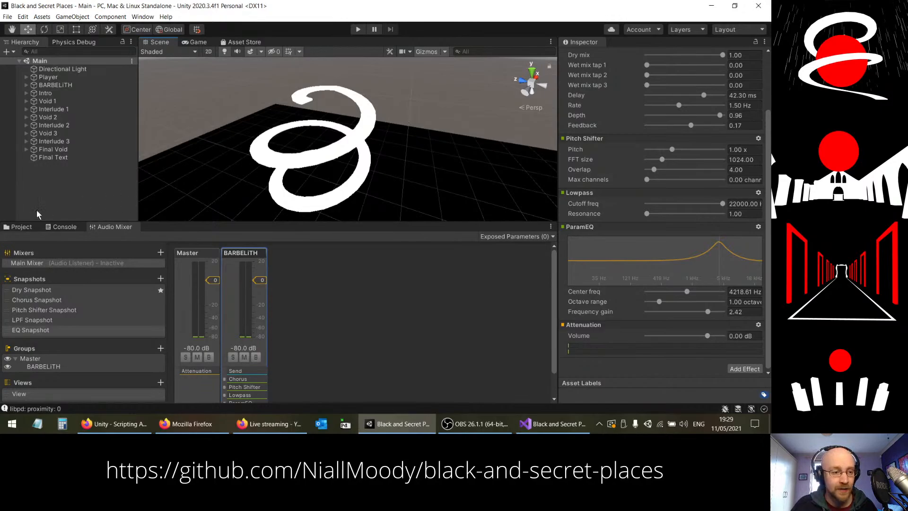
{"action": "left_click", "coordinate": [19, 227]}
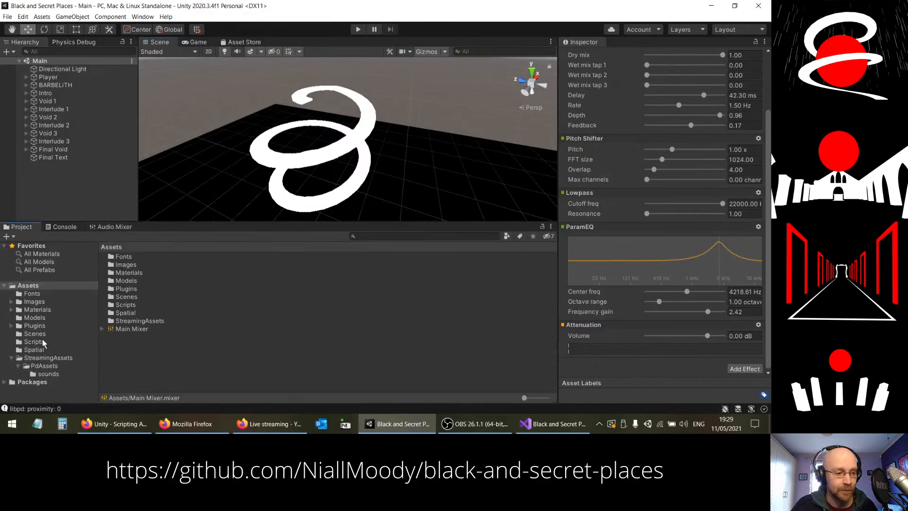
{"action": "left_click", "coordinate": [34, 341]}
{"action": "right_click", "coordinate": [390, 291]}
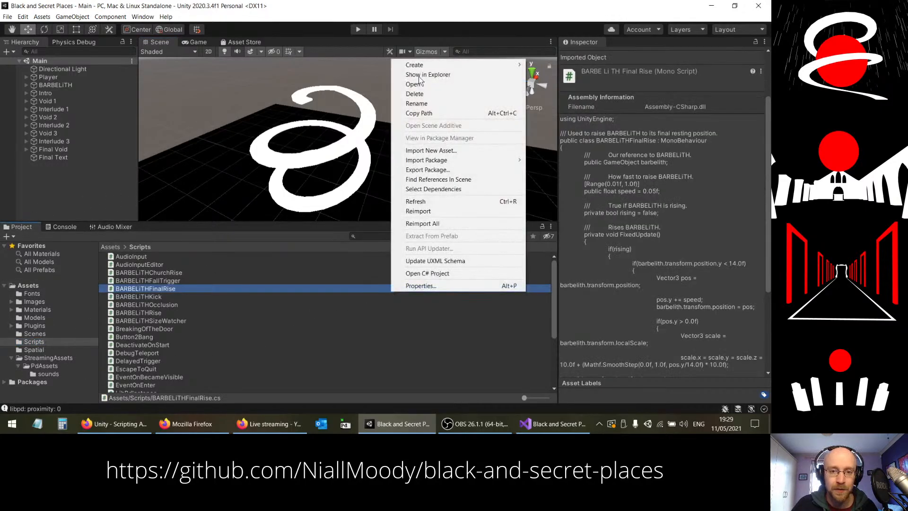
{"action": "mouse_move", "coordinate": [424, 65]}
{"action": "left_click", "coordinate": [569, 77]}
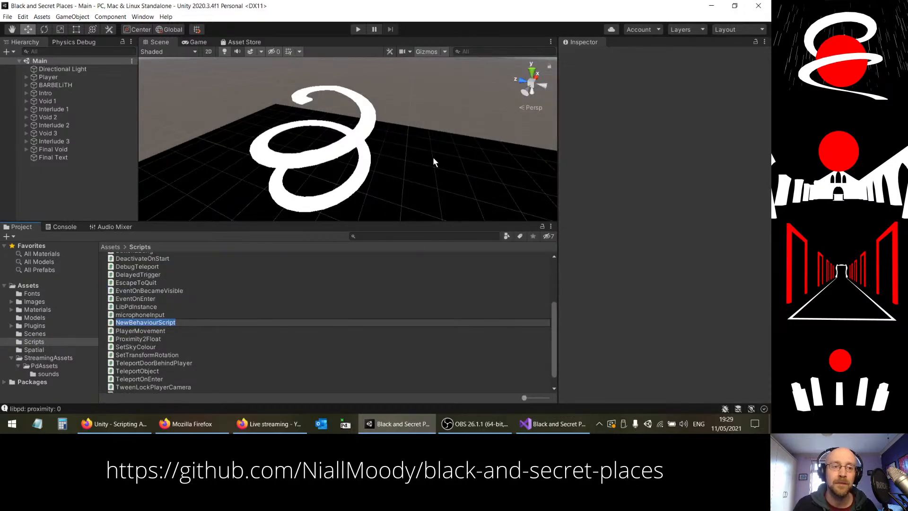
{"action": "type", "text": "BARBELiTHSnapshot"}
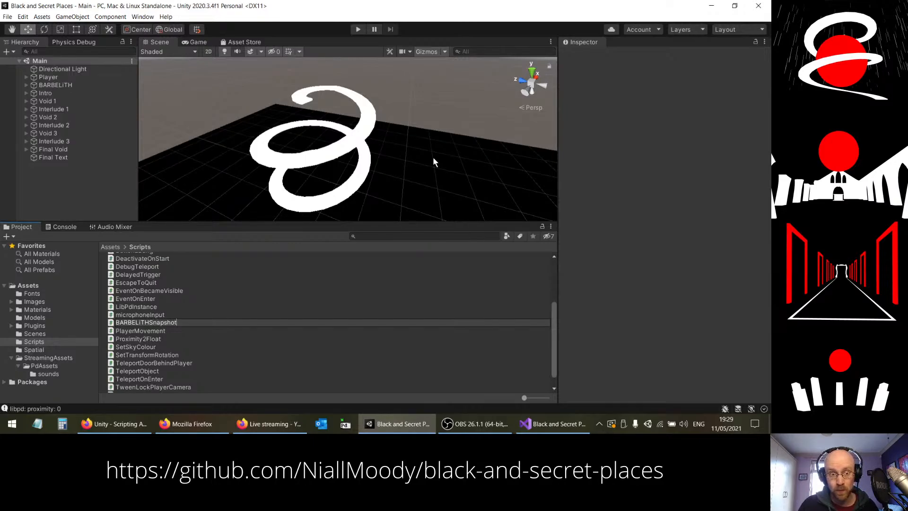
{"action": "type", "text": "nder"}
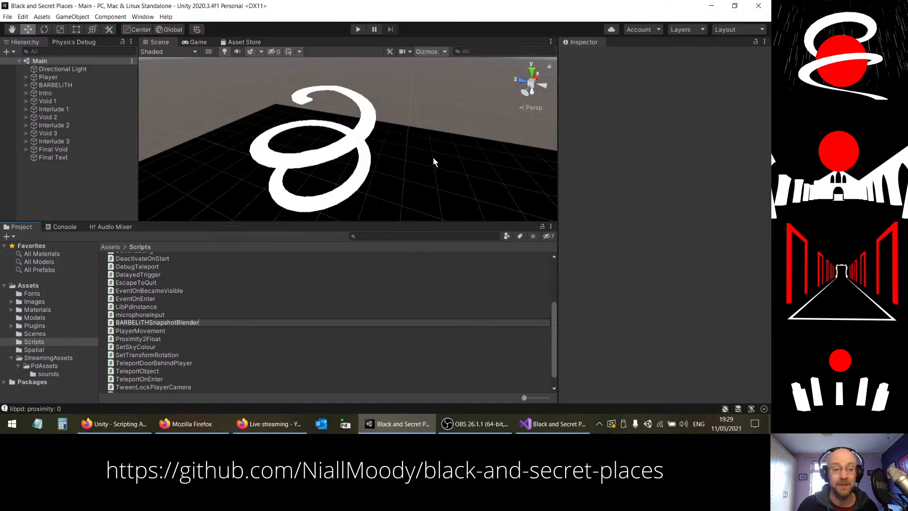
{"action": "key", "text": "Return"}
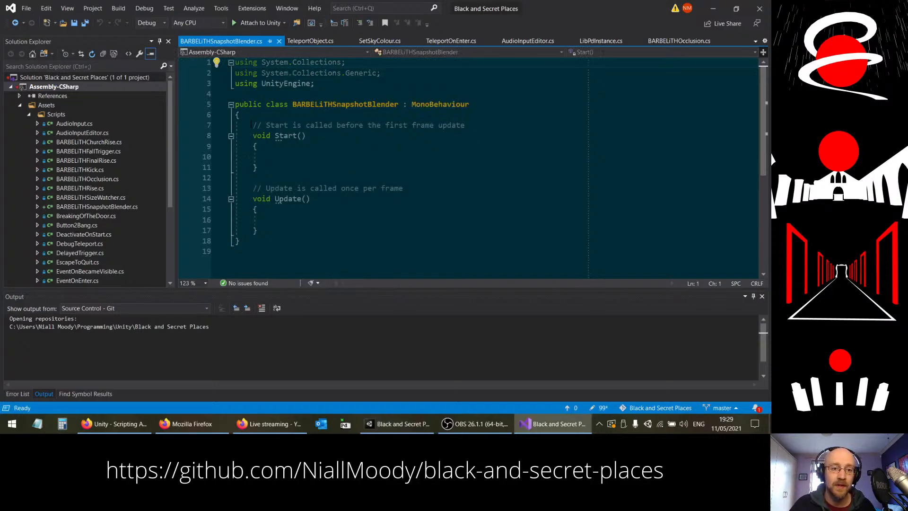
Step: In Visual Studio, remove the Start method and the comment above Update from the BARBELiTHSnapshotBlender script
{"action": "left_click_drag", "start_coordinate": [250, 125], "coordinate": [262, 167]}
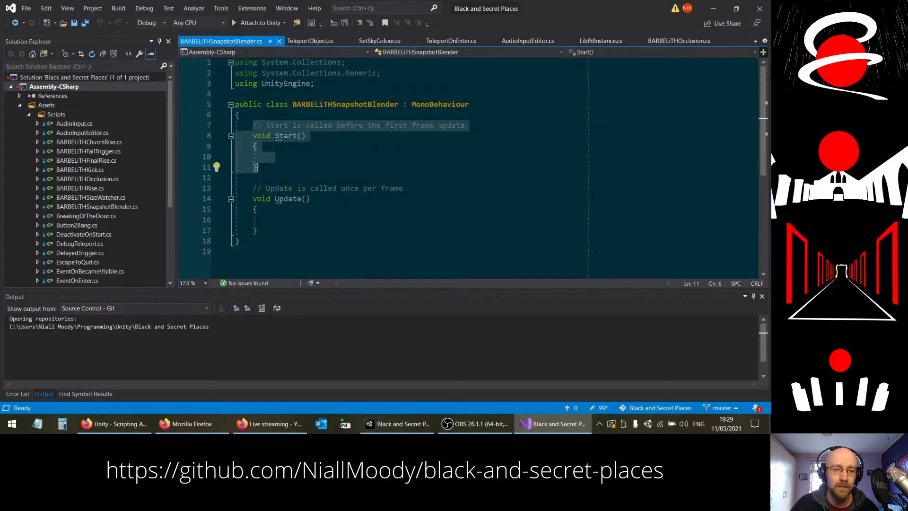
{"action": "key", "text": "Delete"}
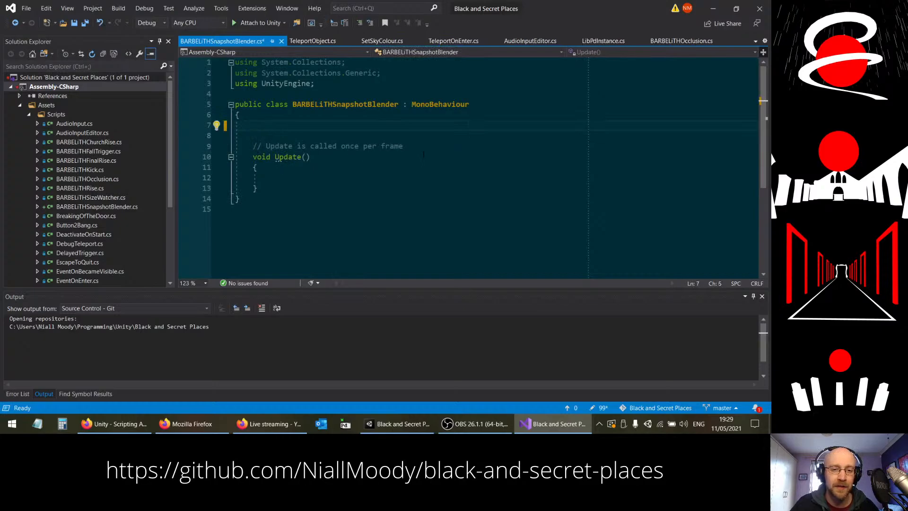
{"action": "left_click_drag", "start_coordinate": [420, 147], "coordinate": [412, 137]}
{"action": "key", "text": "Delete"}
{"action": "left_click", "coordinate": [388, 117]}
{"action": "left_click", "coordinate": [383, 127]}
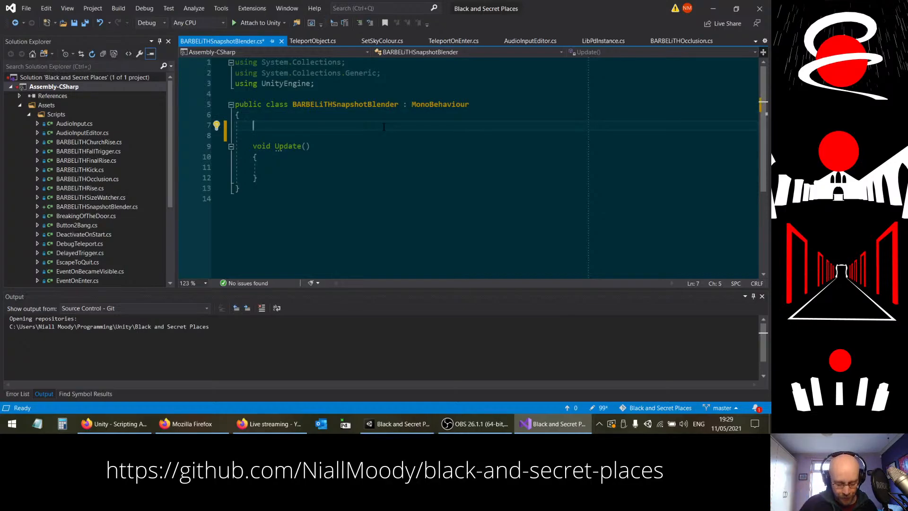
Step: Declare a public Transform array named points at the start of the BARBELiTHSnapshotBlender class
{"action": "type", "text": "public T"}
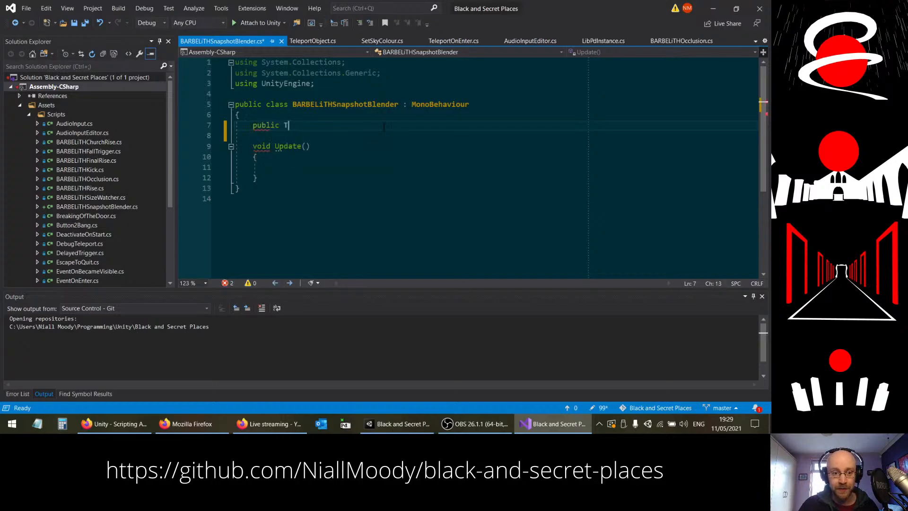
{"action": "type", "text": "ransfor"}
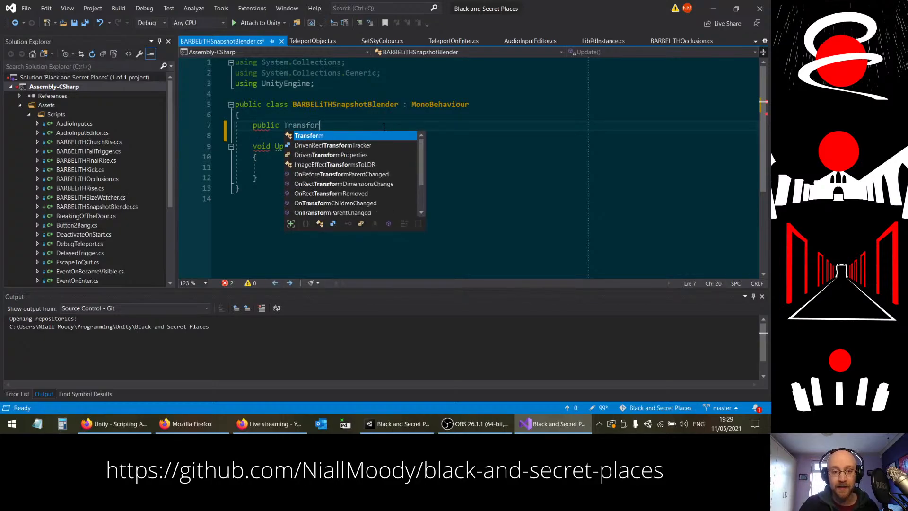
{"action": "type", "text": "m[]"}
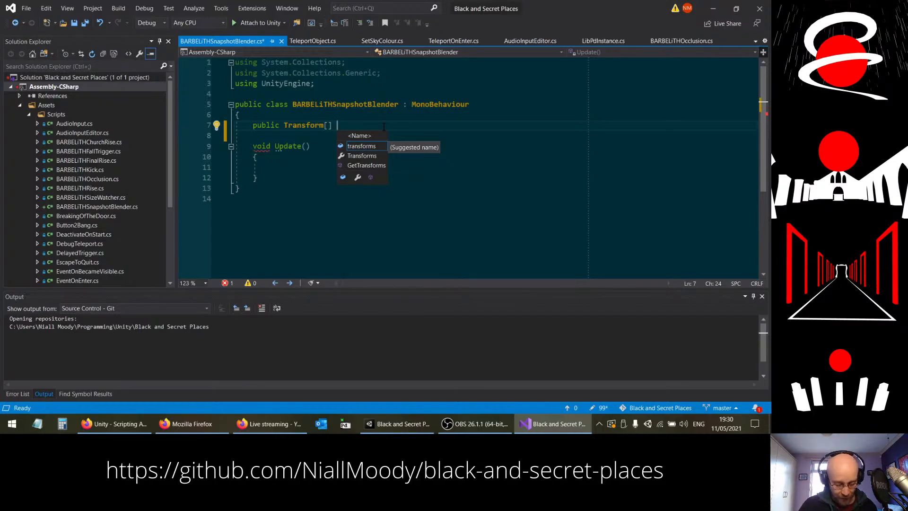
{"action": "type", "text": "points;"}
{"action": "key", "text": "Return"}
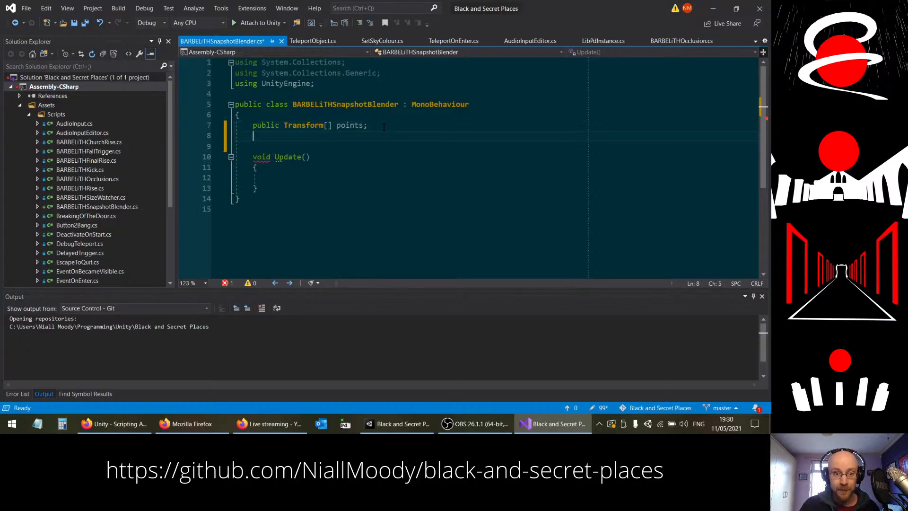
Step: Declare a public AudioMixerSnapshot array named snapshots below points, checking the class name in the Unity scripting documentation
{"action": "type", "text": "public"}
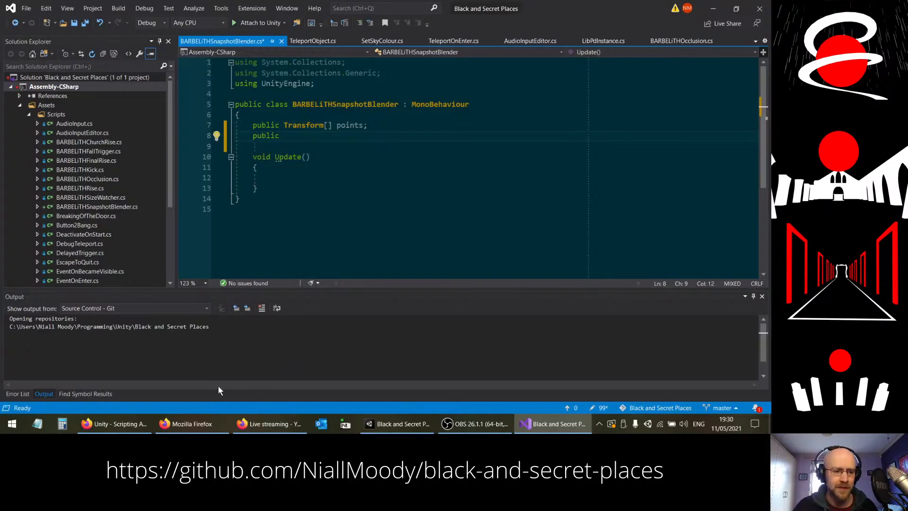
{"action": "left_click", "coordinate": [114, 424]}
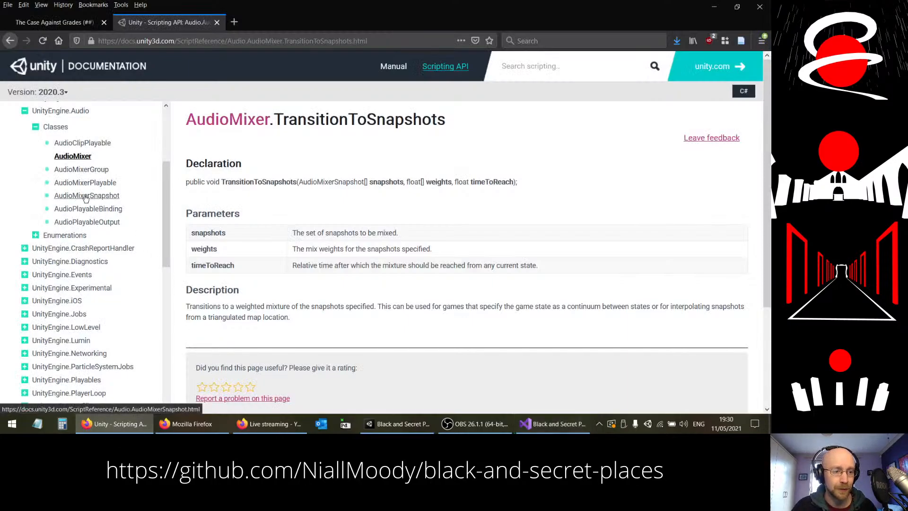
{"action": "key", "text": "alt+Tab"}
{"action": "type", "text": "Audio"}
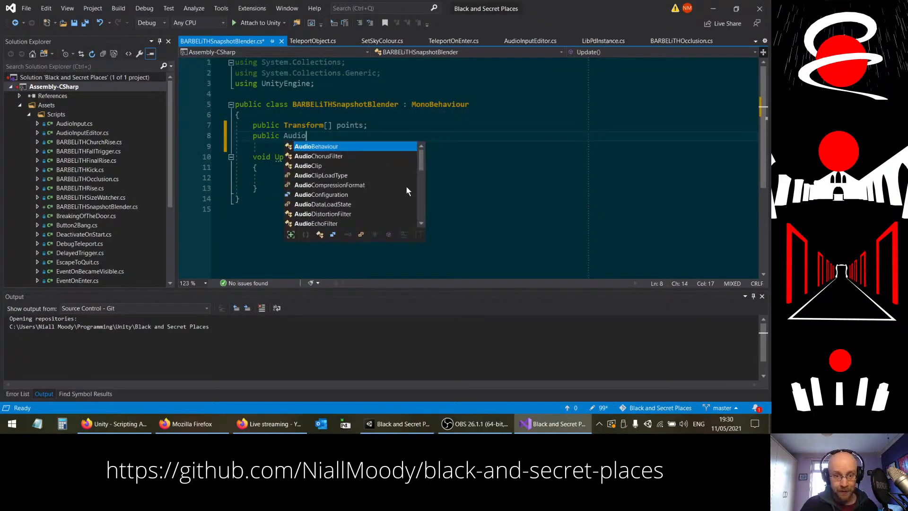
{"action": "type", "text": "MixerSnap"}
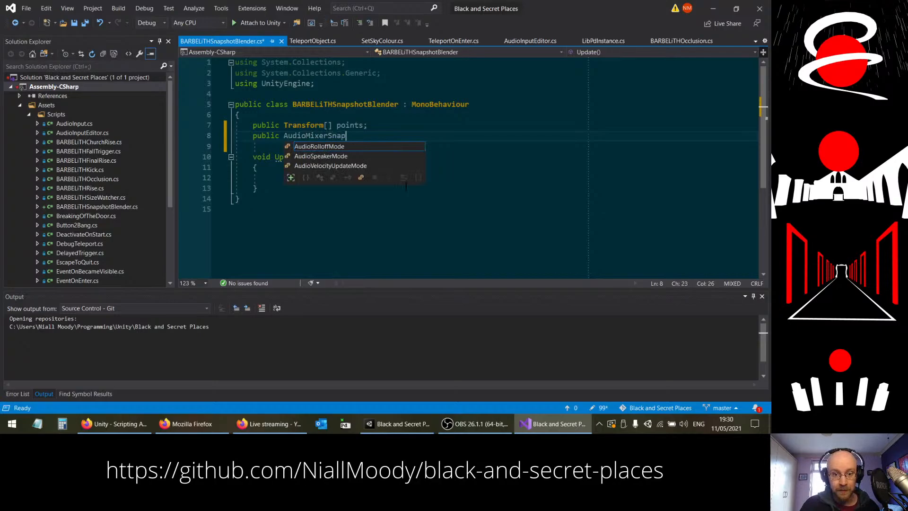
{"action": "type", "text": "shot[] sn"}
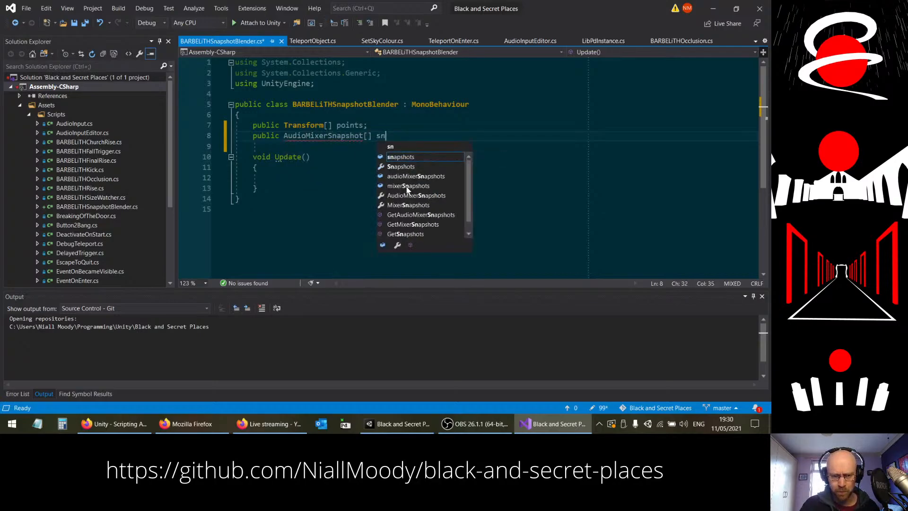
{"action": "type", "text": "apshots;"}
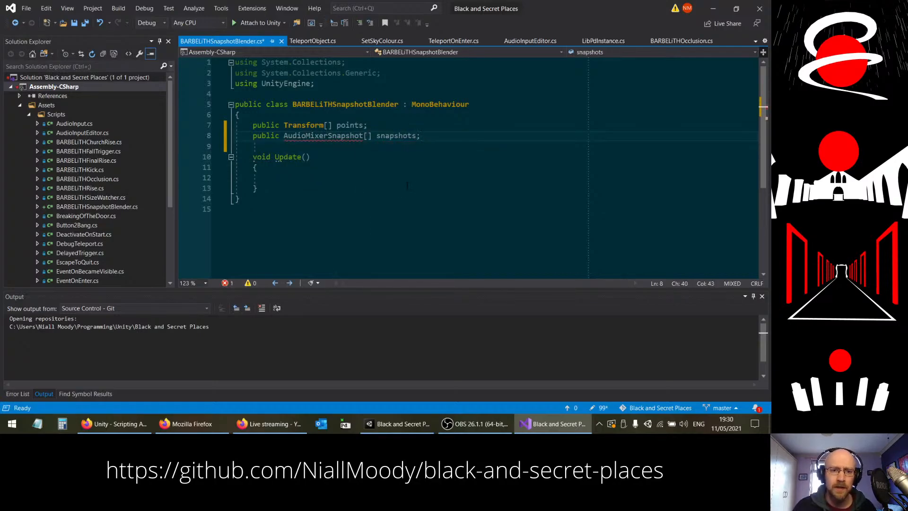
Step: Check the AudioMixer reference in the Unity documentation for its namespace, and add "using UnityEngine.Audio;" below the script's existing using lines
{"action": "left_click", "coordinate": [99, 424]}
{"action": "scroll", "coordinate": [401, 247], "scroll_direction": "down", "scroll_amount": 3}
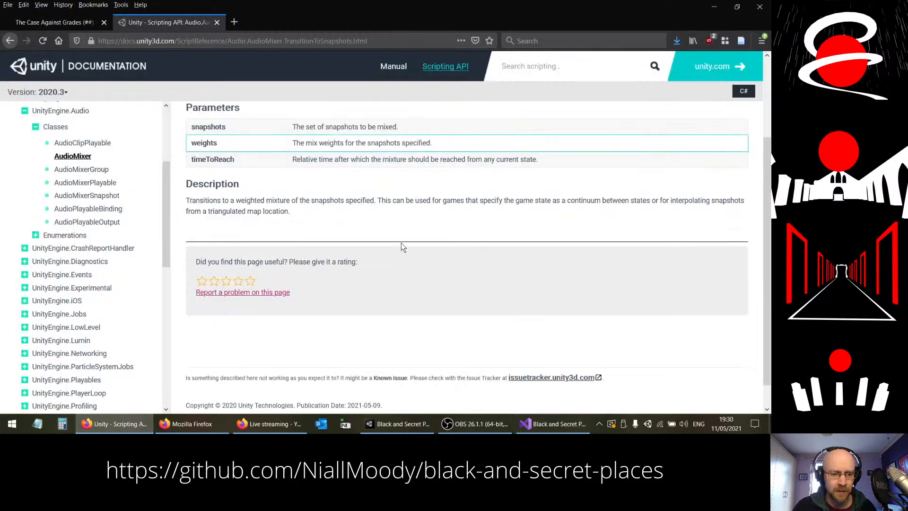
{"action": "scroll", "coordinate": [401, 242], "scroll_direction": "up", "scroll_amount": 3}
{"action": "left_click", "coordinate": [73, 157]}
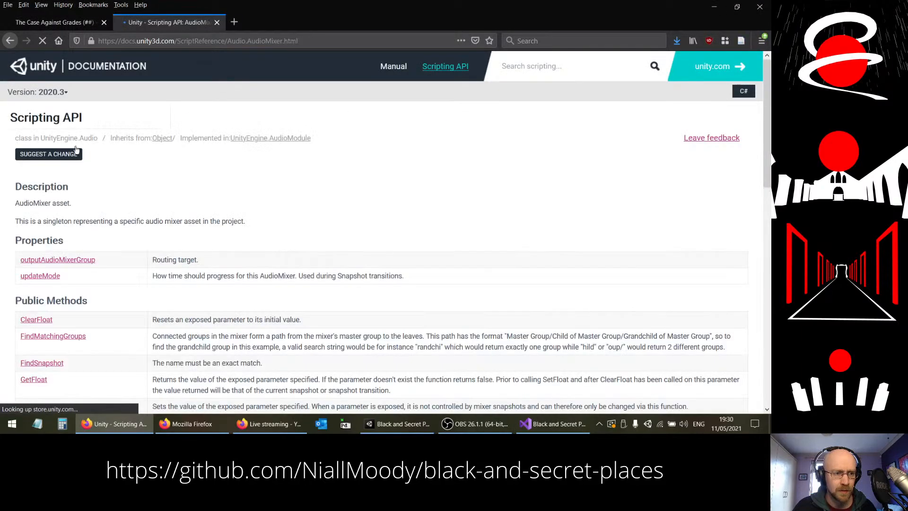
{"action": "key", "text": "alt+Left"}
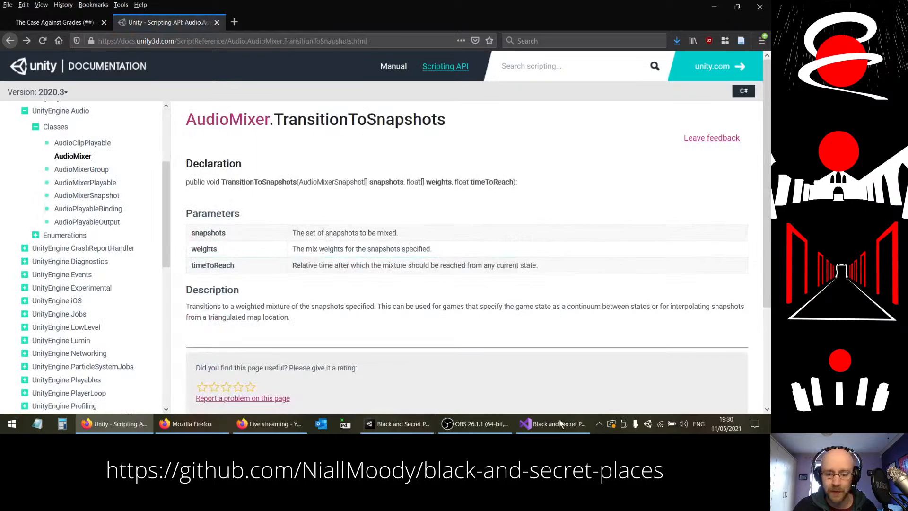
{"action": "left_click", "coordinate": [560, 423]}
{"action": "left_click", "coordinate": [322, 84]}
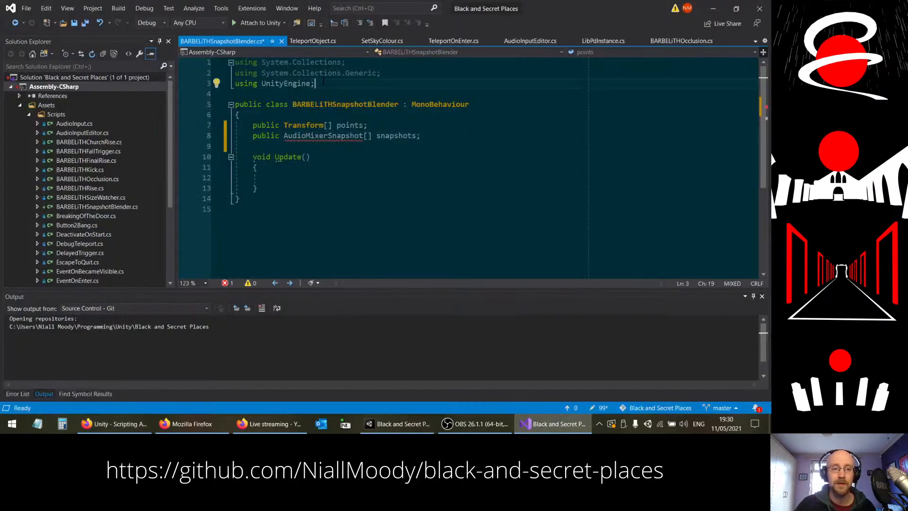
{"action": "key", "text": "shift+Home"}
{"action": "key", "text": "shift+Left"}
{"action": "key", "text": "ctrl+c"}
{"action": "key", "text": "Right"}
{"action": "key", "text": "ctrl+v"}
{"action": "key", "text": "BackSpace"}
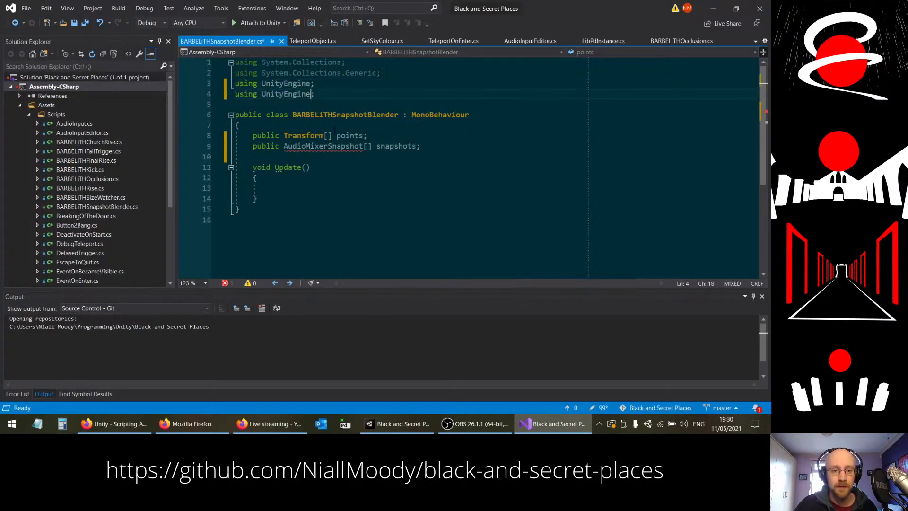
{"action": "type", "text": ".Audio;"}
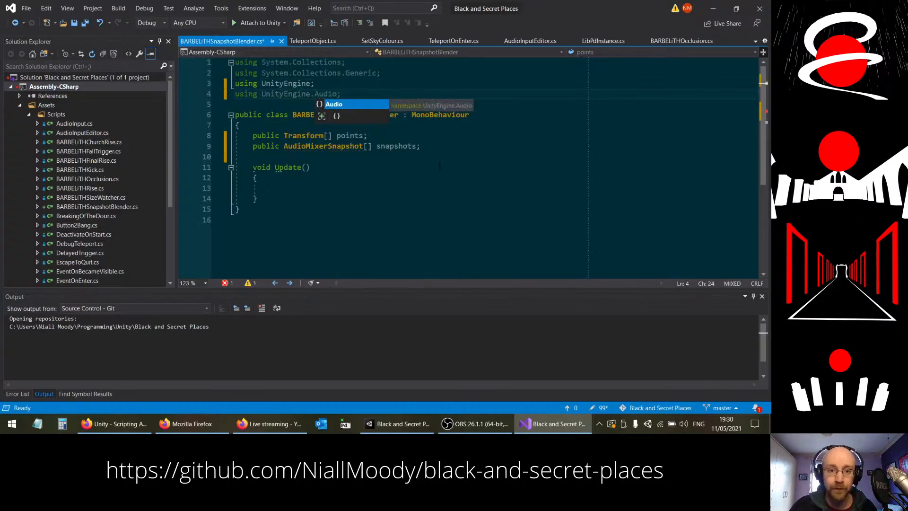
{"action": "left_click", "coordinate": [439, 146]}
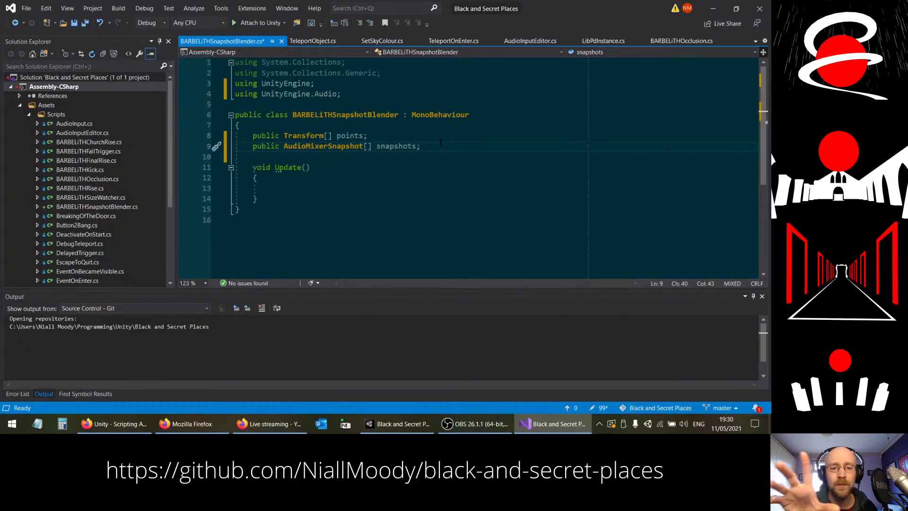
{"action": "left_click", "coordinate": [305, 189]}
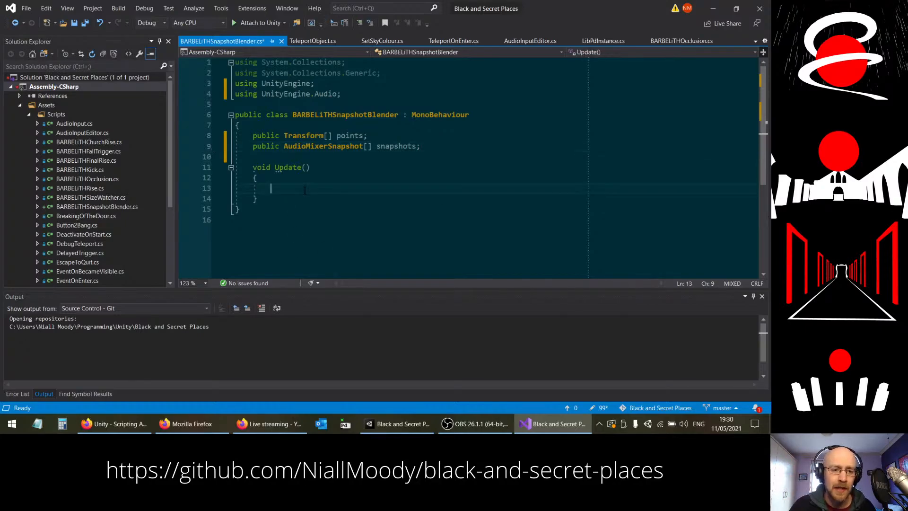
{"action": "left_click", "coordinate": [431, 146]}
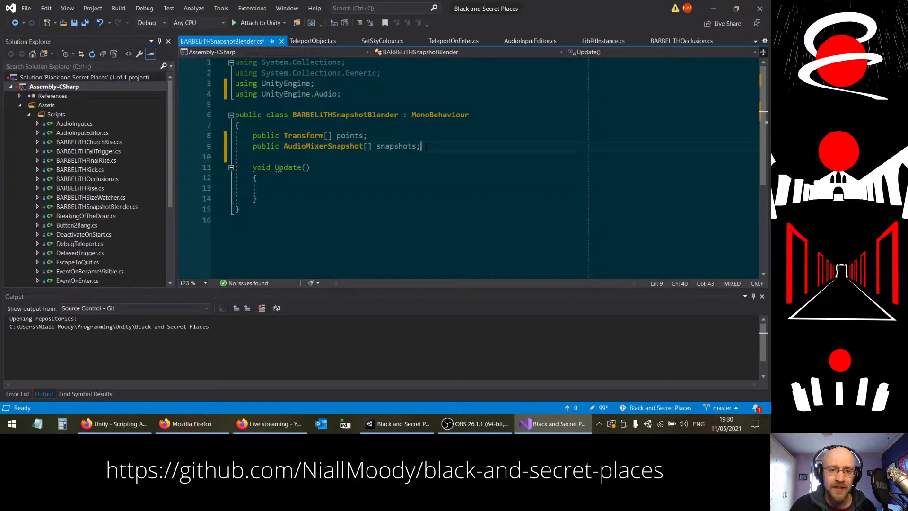
{"action": "left_click", "coordinate": [387, 136]}
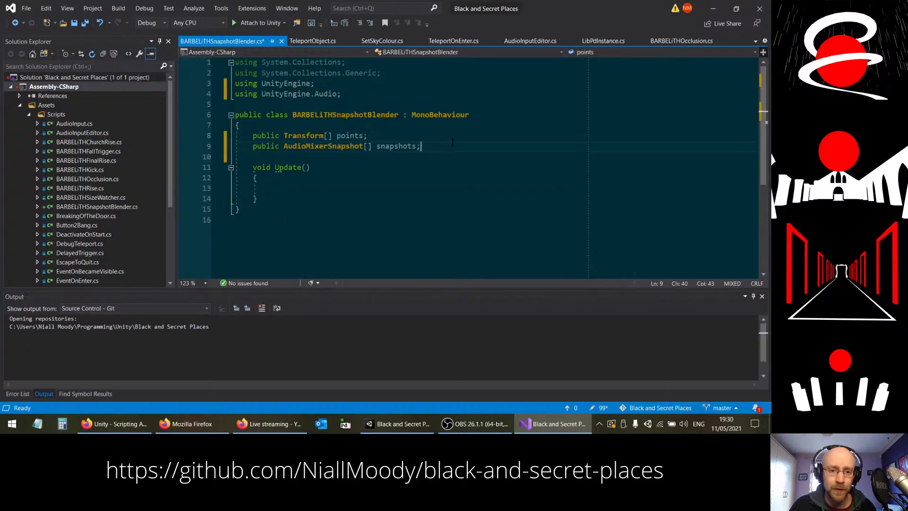
Step: Check the AudioMixer.TransitionToSnapshots parameters in the Unity documentation, and declare a public Transform named player above points in the script
{"action": "left_click", "coordinate": [114, 423]}
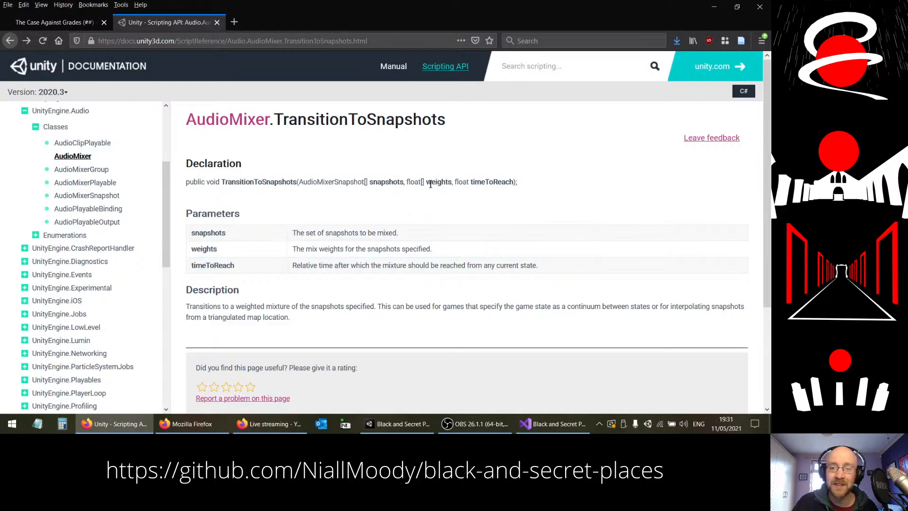
{"action": "left_click", "coordinate": [553, 423]}
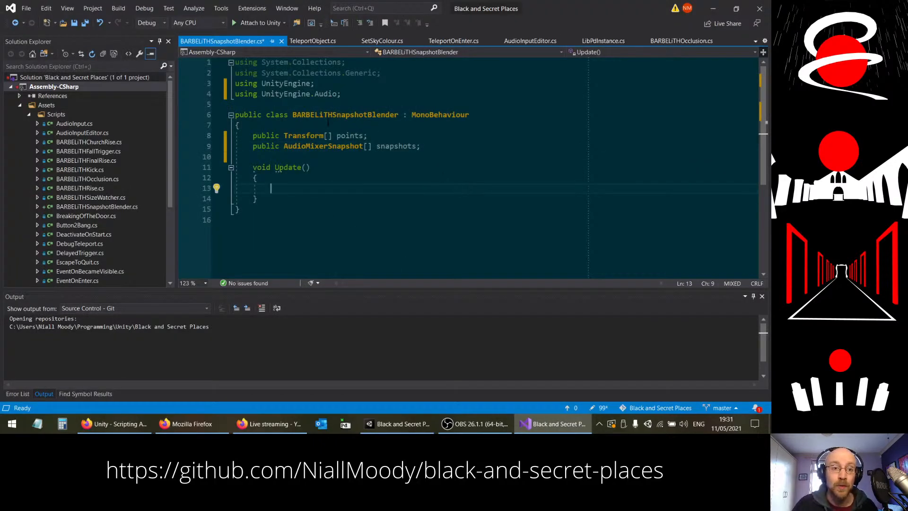
{"action": "left_click", "coordinate": [348, 125]}
{"action": "key", "text": "Return"}
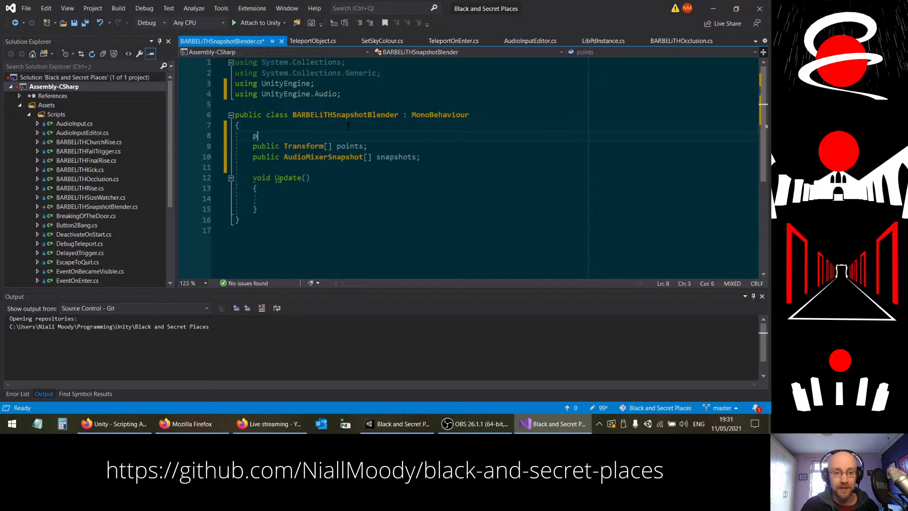
{"action": "type", "text": "public Tra"}
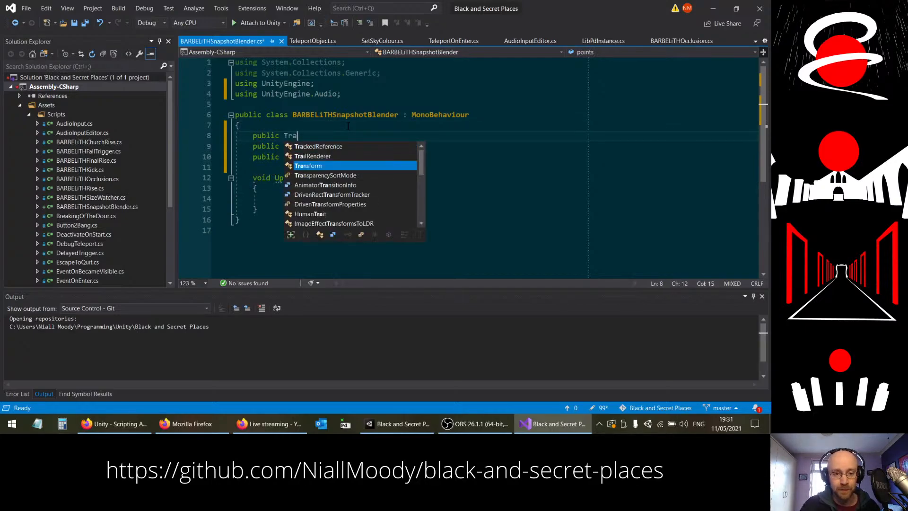
{"action": "type", "text": "nsform player;"}
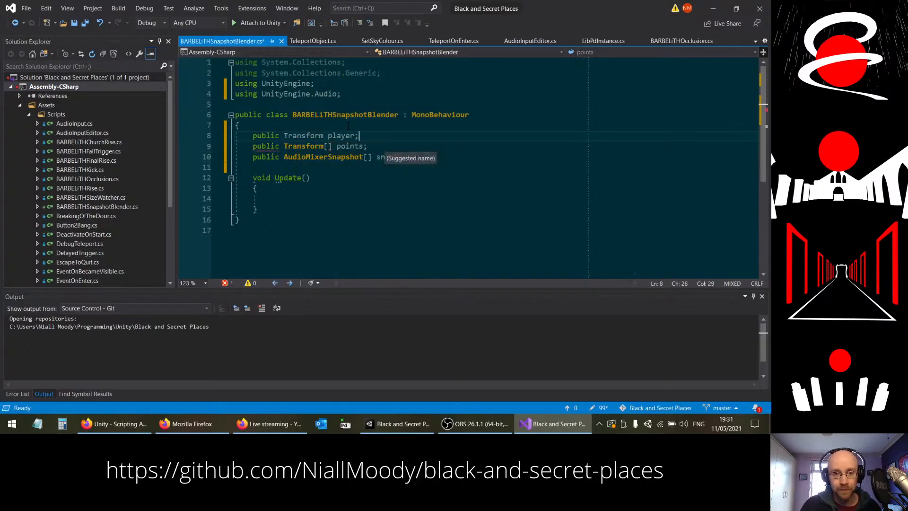
Step: Declare a private float array named weights below the snapshots declaration, separated by a blank line
{"action": "left_click", "coordinate": [381, 199]}
{"action": "scroll", "coordinate": [557, 175], "scroll_direction": "down", "scroll_amount": 1}
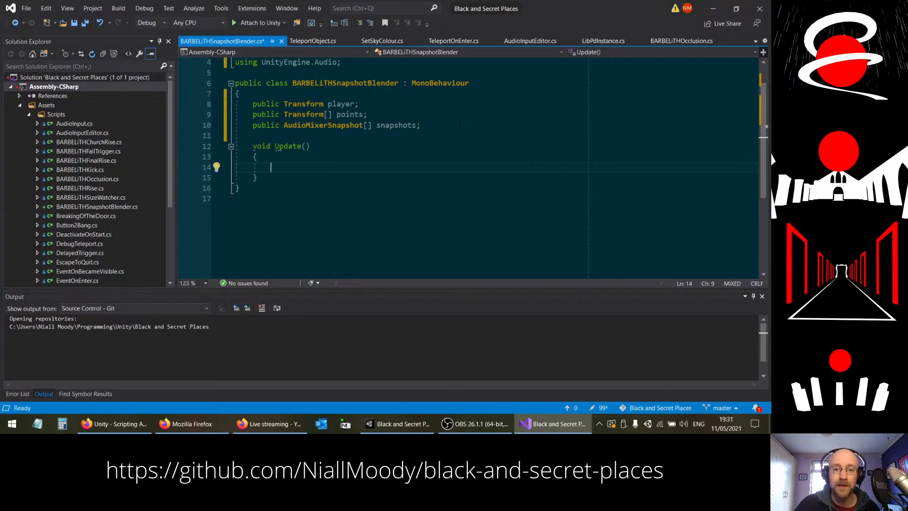
{"action": "key", "text": "Up"}
{"action": "key", "text": "Up"}
{"action": "key", "text": "Up"}
{"action": "key", "text": "Up"}
{"action": "key", "text": "End"}
{"action": "key", "text": "Return"}
{"action": "key", "text": "Return"}
{"action": "type", "text": "private"}
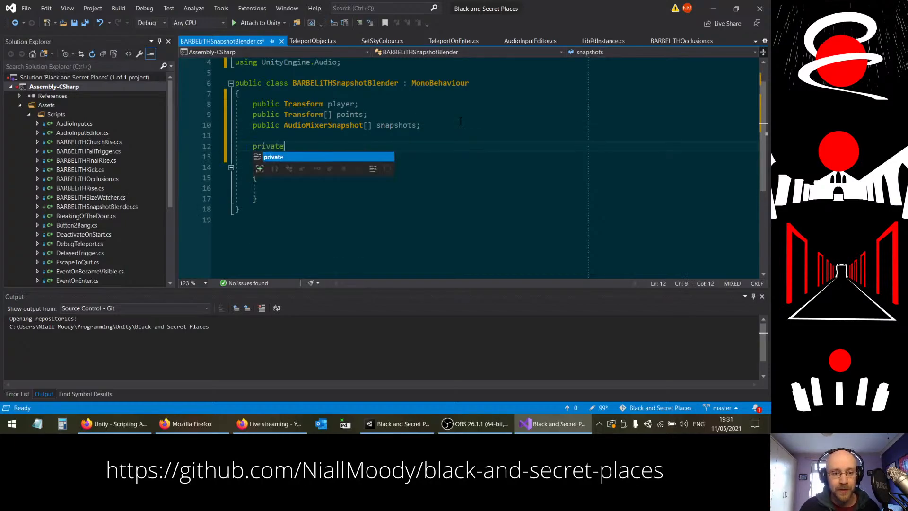
{"action": "type", "text": " float["}
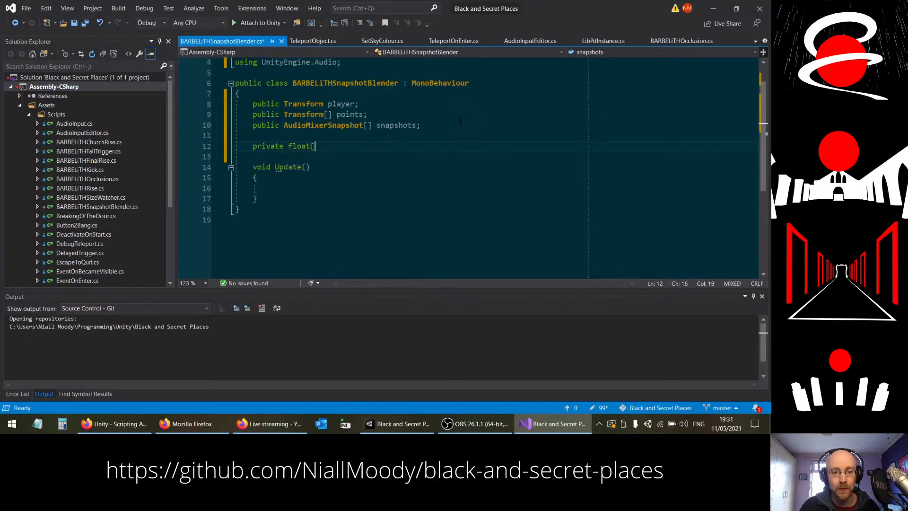
{"action": "type", "text": "] weight"}
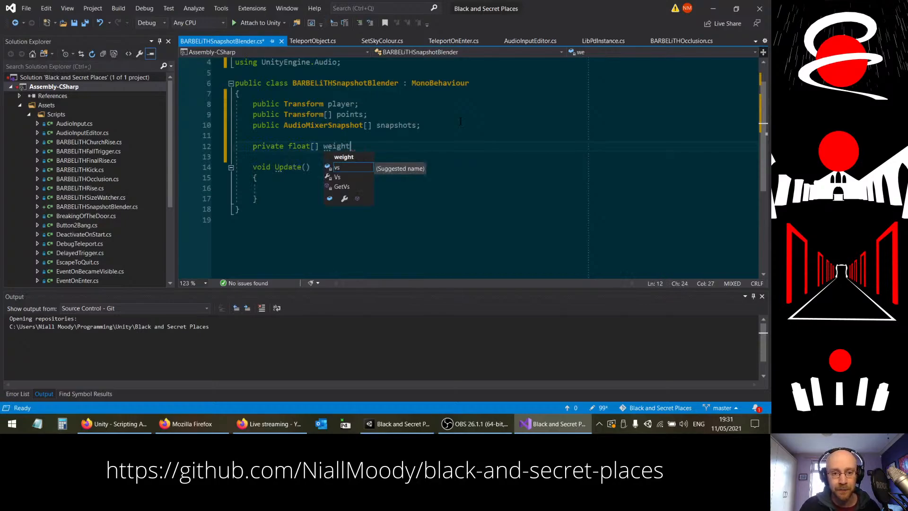
{"action": "type", "text": "s;"}
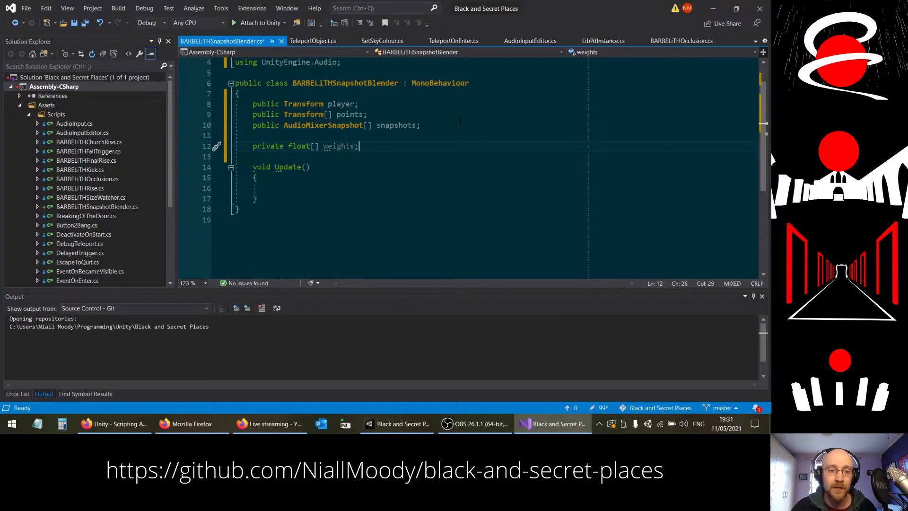
Step: Add an empty private void Start() method between the weights declaration and Update
{"action": "key", "text": "Return"}
{"action": "key", "text": "Return"}
{"action": "type", "text": "void St"}
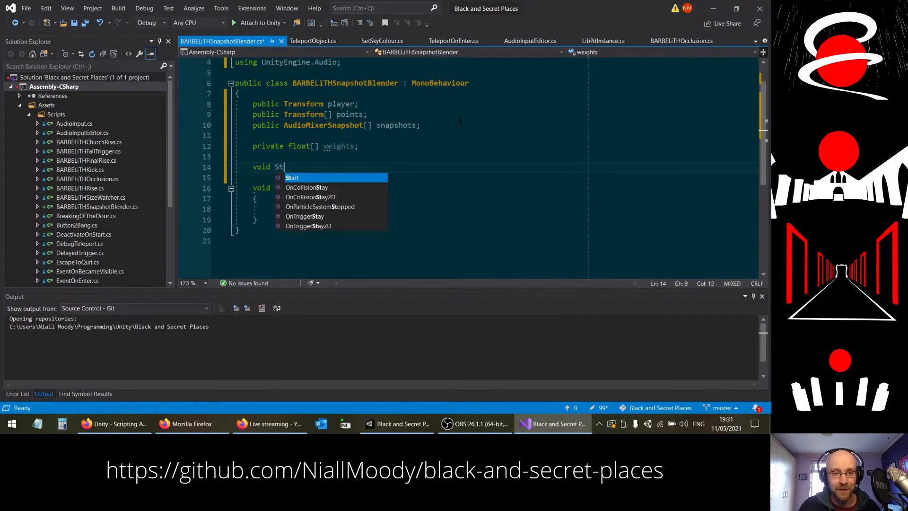
{"action": "type", "text": "art()"}
{"action": "key", "text": "BackSpace"}
{"action": "key", "text": "BackSpace"}
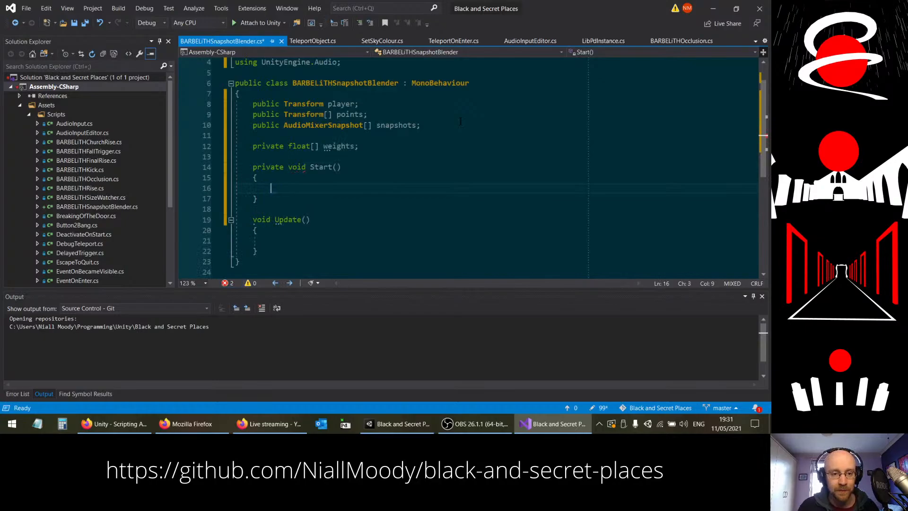
Step: Initialise the weights array inside Start with "weights = new float[points.Length];"
{"action": "scroll", "coordinate": [525, 125], "scroll_direction": "down", "scroll_amount": 1}
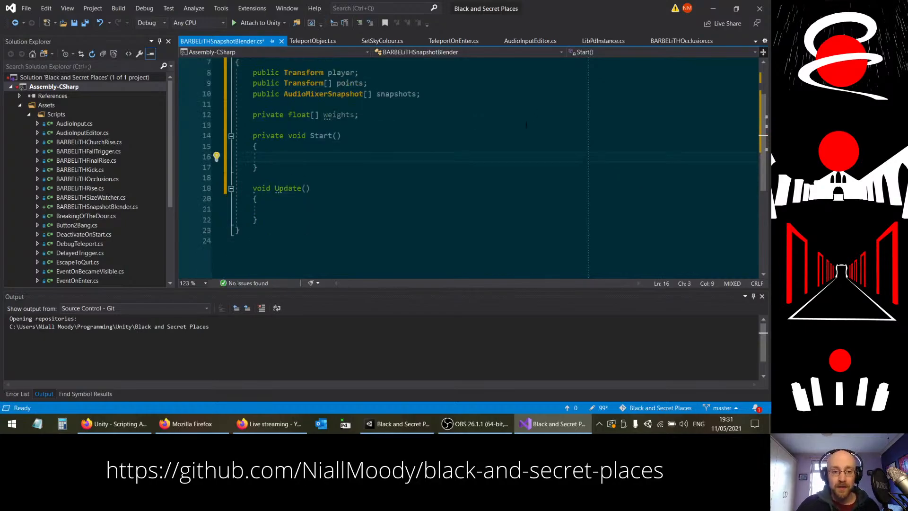
{"action": "type", "text": "weights n"}
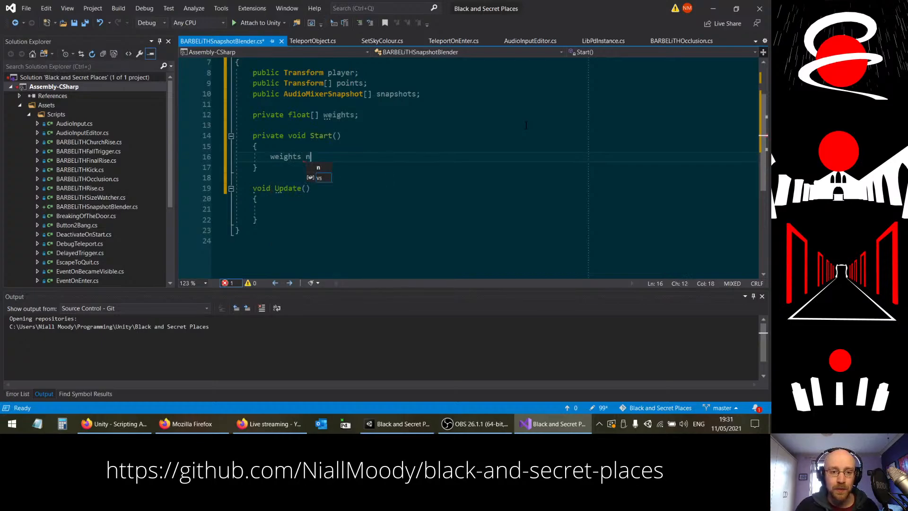
{"action": "key", "text": "BackSpace"}
{"action": "type", "text": "= "}
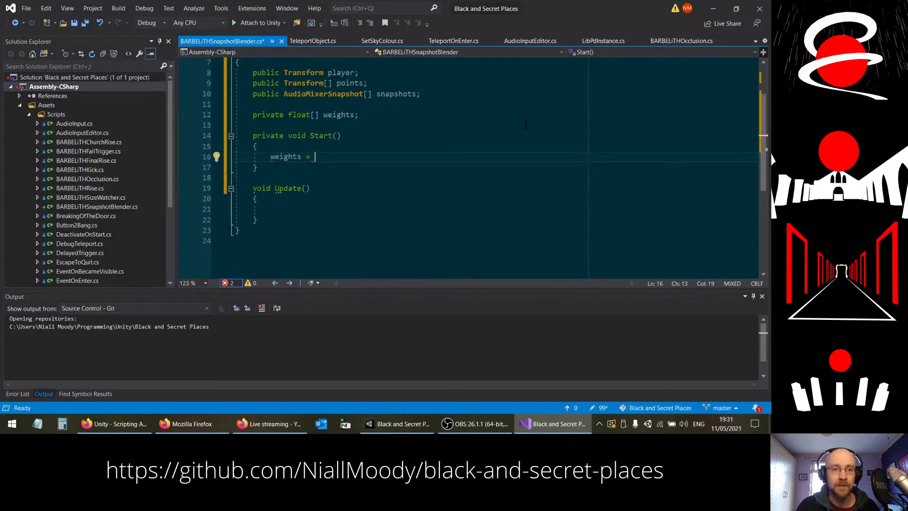
{"action": "type", "text": "new "}
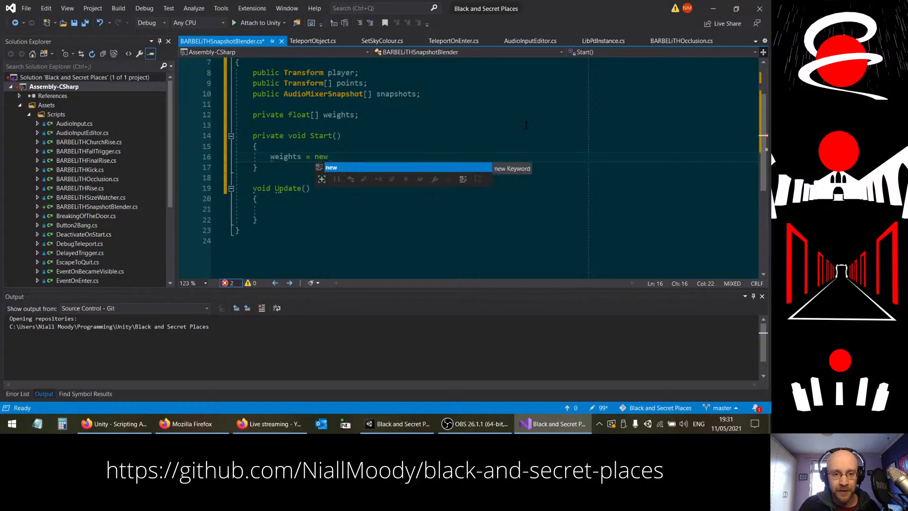
{"action": "type", "text": "fl"}
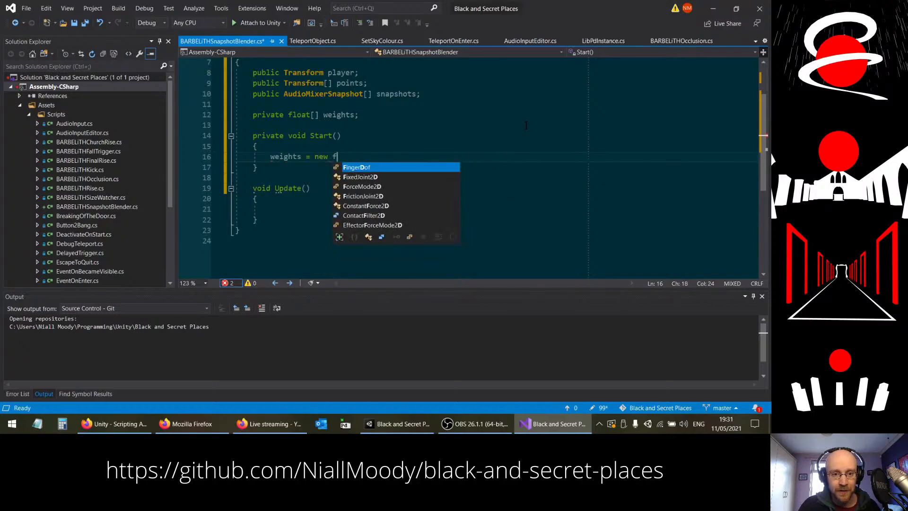
{"action": "type", "text": "oat["}
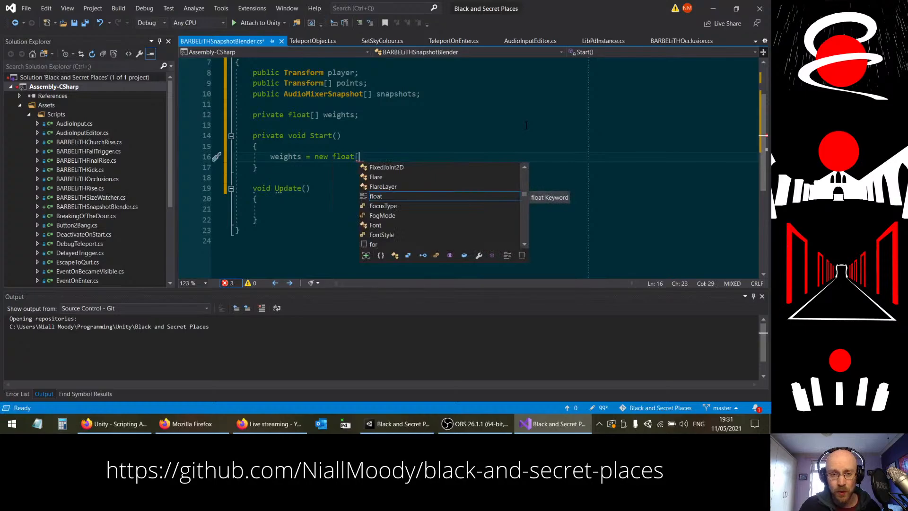
{"action": "type", "text": "points."}
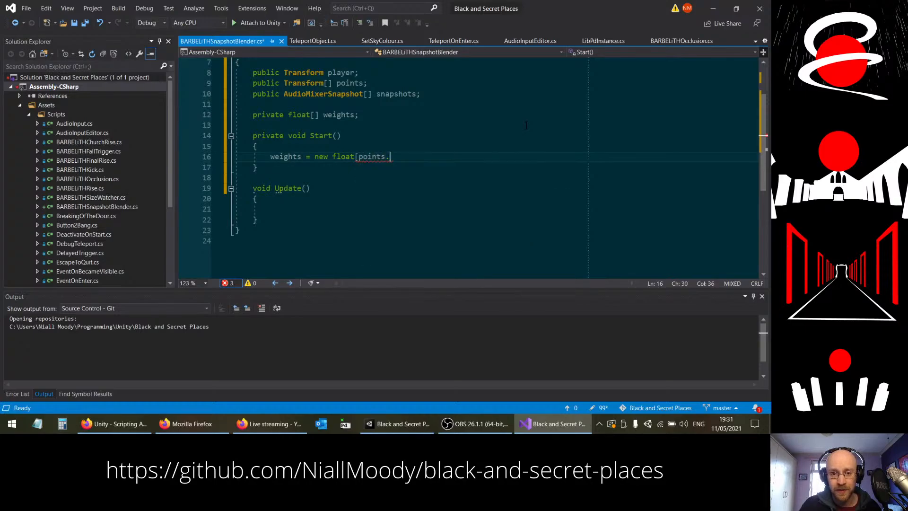
{"action": "type", "text": "Length];"}
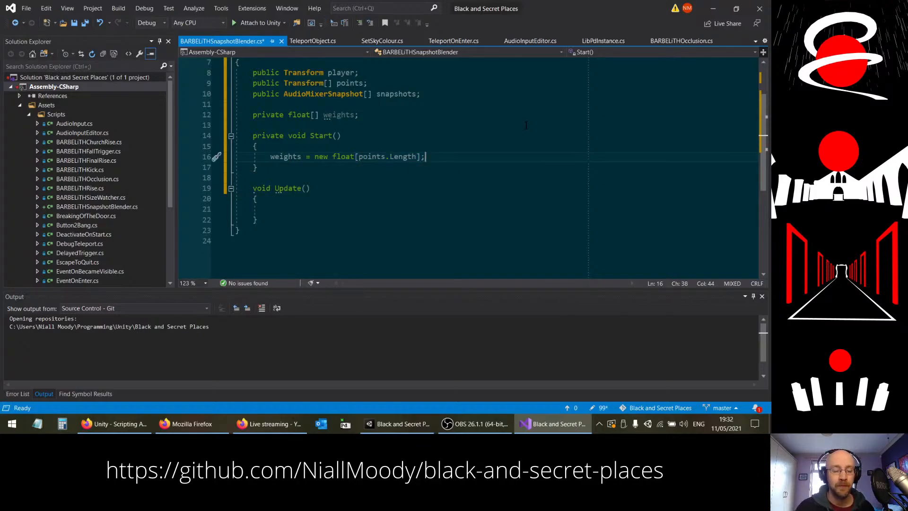
Step: Below the weights initialisation in Start, add the loop header "for(int i=0;i<points.Length;++i)"
{"action": "key", "text": "Return"}
{"action": "key", "text": "Return"}
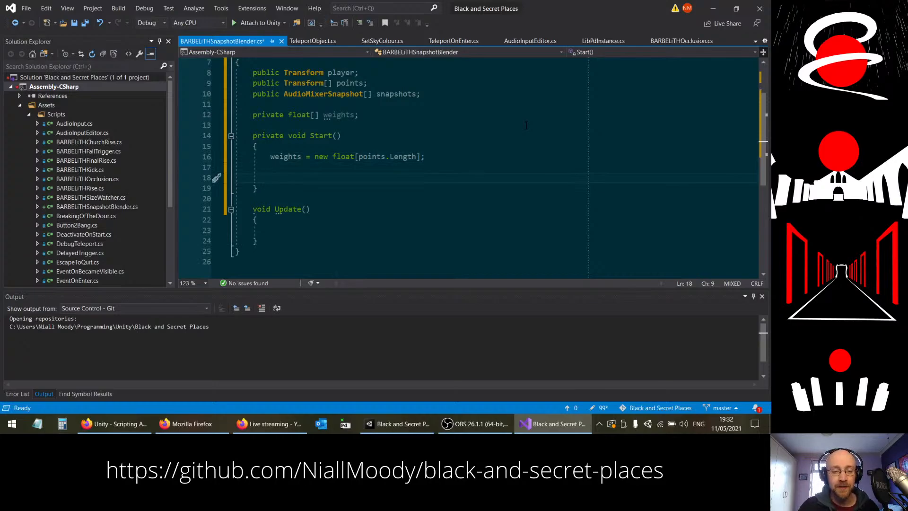
{"action": "type", "text": "f"}
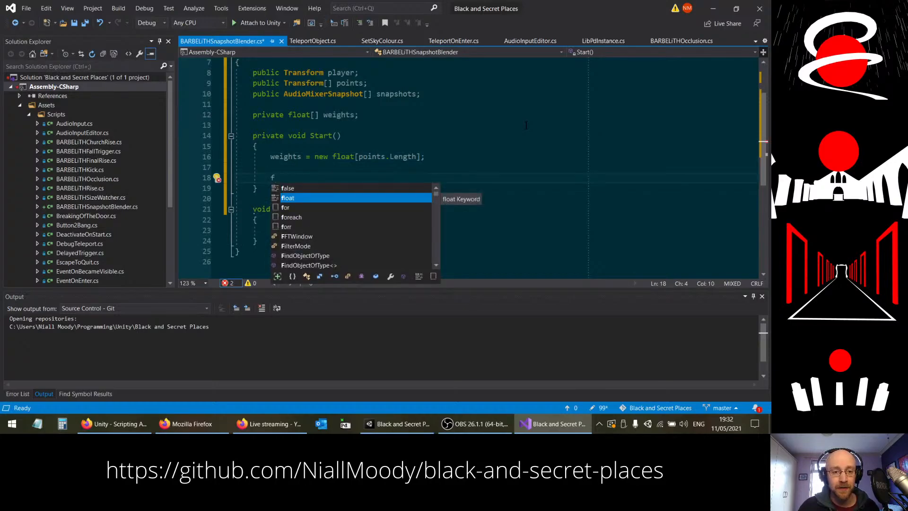
{"action": "type", "text": "or(int "}
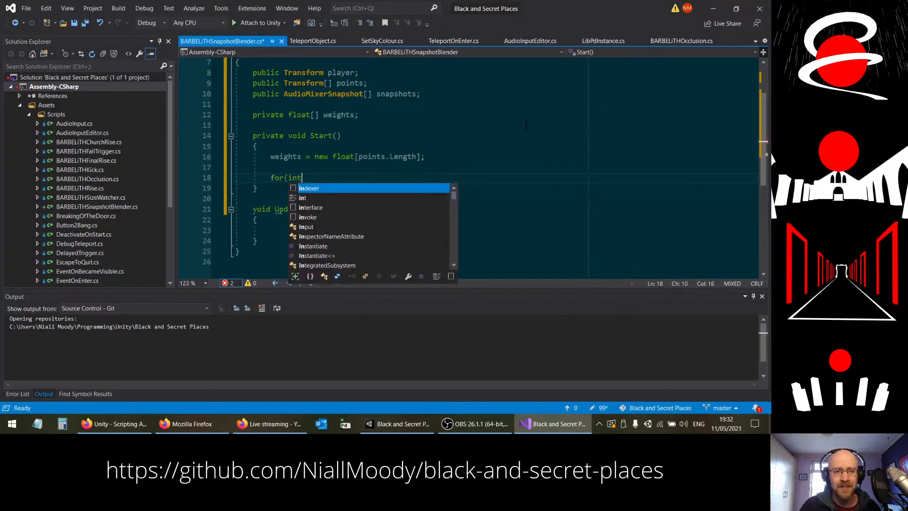
{"action": "type", "text": "ob"}
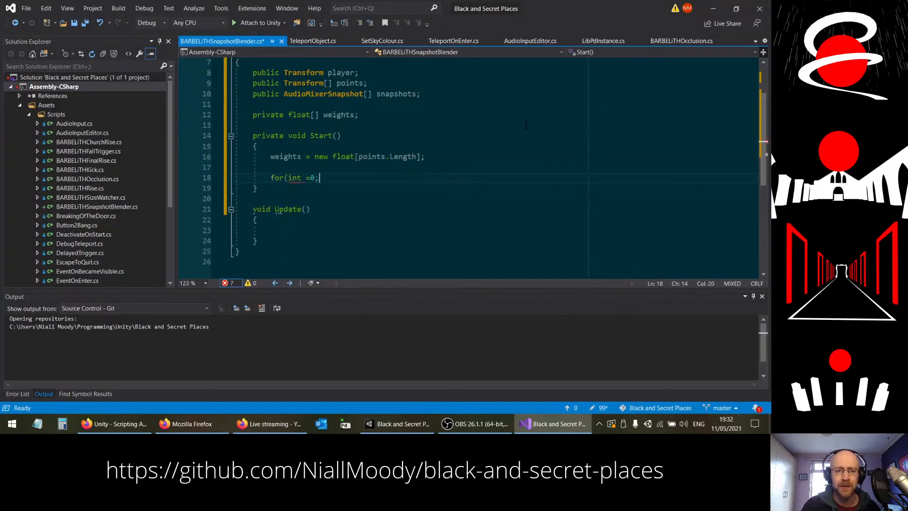
{"action": "key", "text": "BackSpace"}
{"action": "key", "text": "BackSpace"}
{"action": "type", "text": "i=0;"}
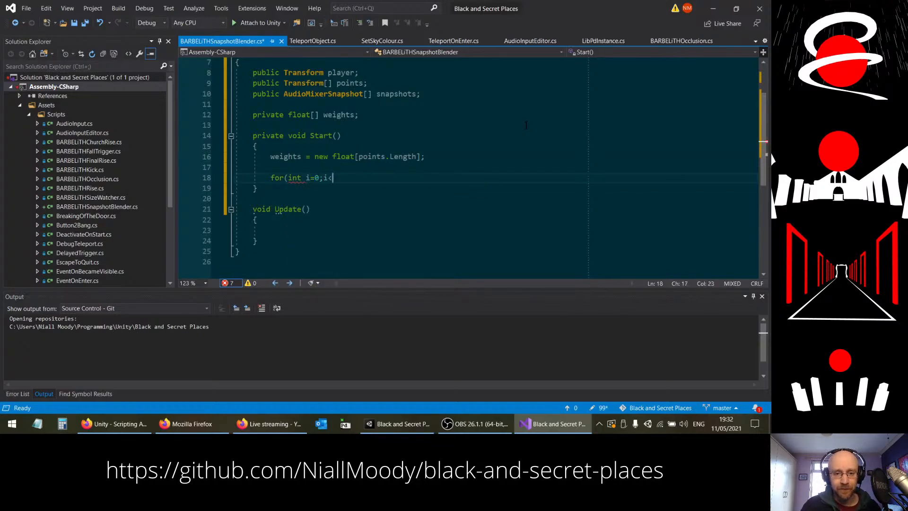
{"action": "type", "text": "i<points."}
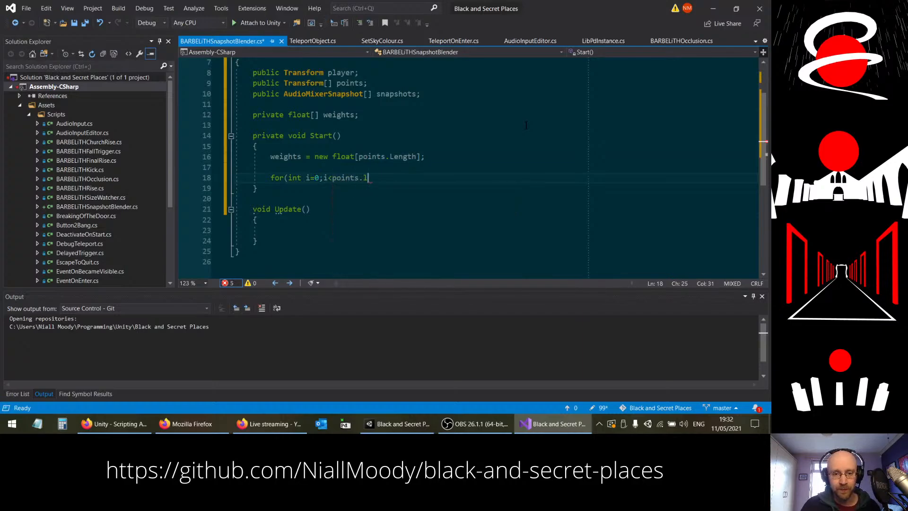
{"action": "type", "text": "Length;"}
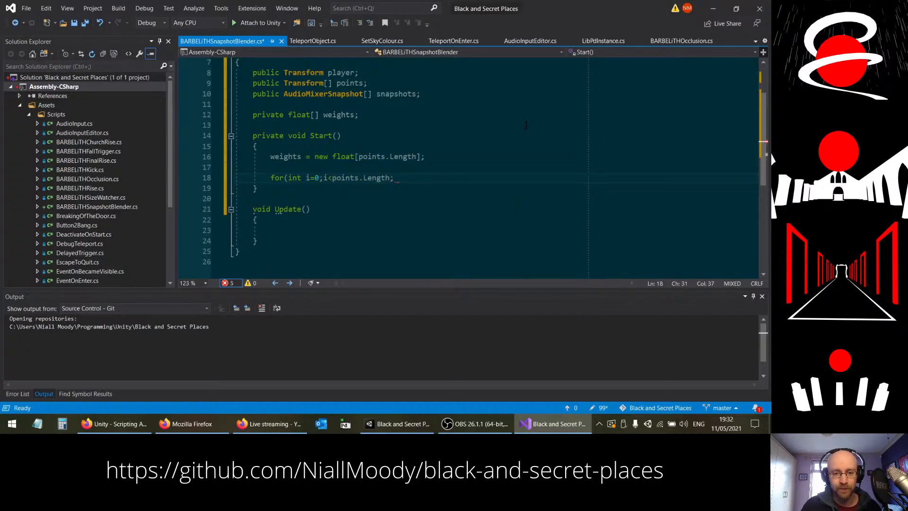
{"action": "type", "text": "++i)"}
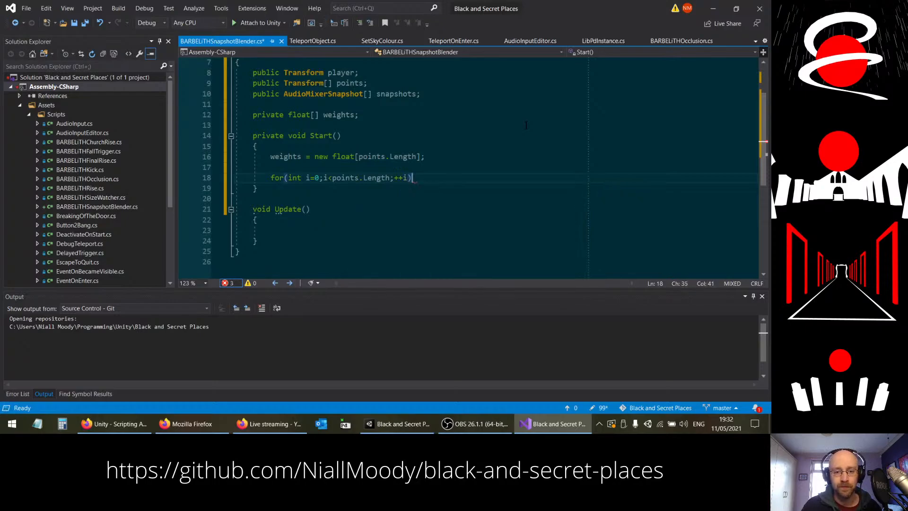
Step: Add the loop body "weights[i] = 0.0f;" under the for header in Start
{"action": "key", "text": "Return"}
{"action": "type", "text": "weitg"}
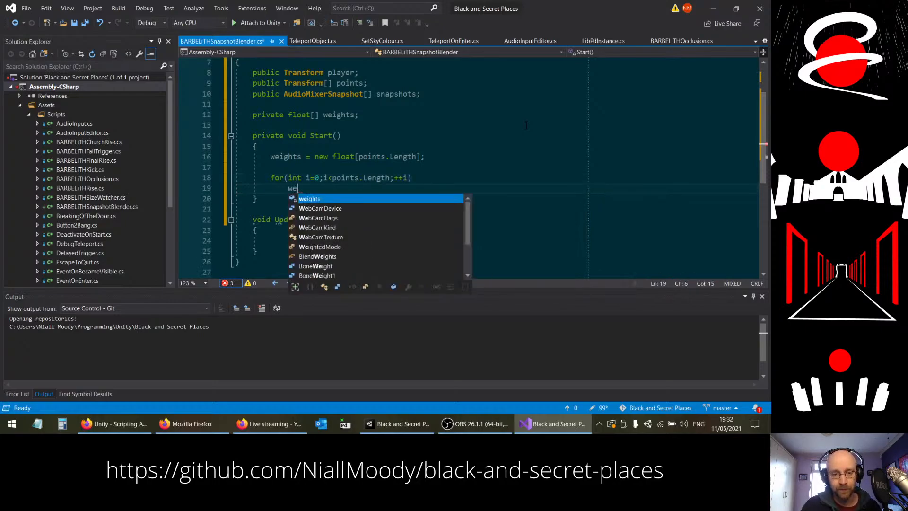
{"action": "key", "text": "BackSpace"}
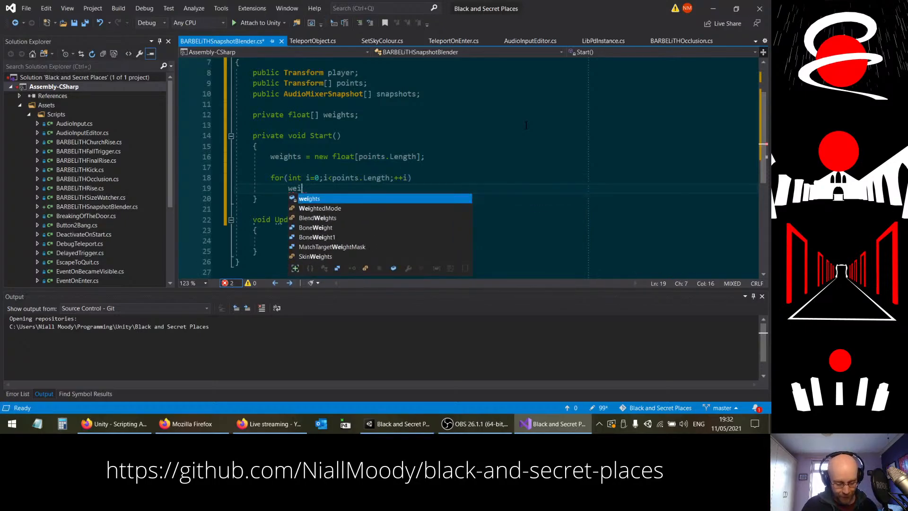
{"action": "type", "text": "ghts"}
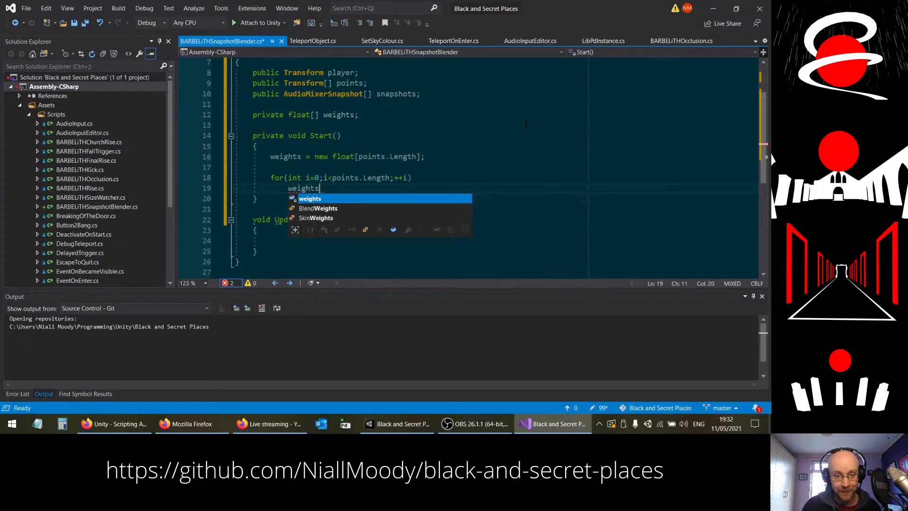
{"action": "type", "text": "[i] = 0.0f;"}
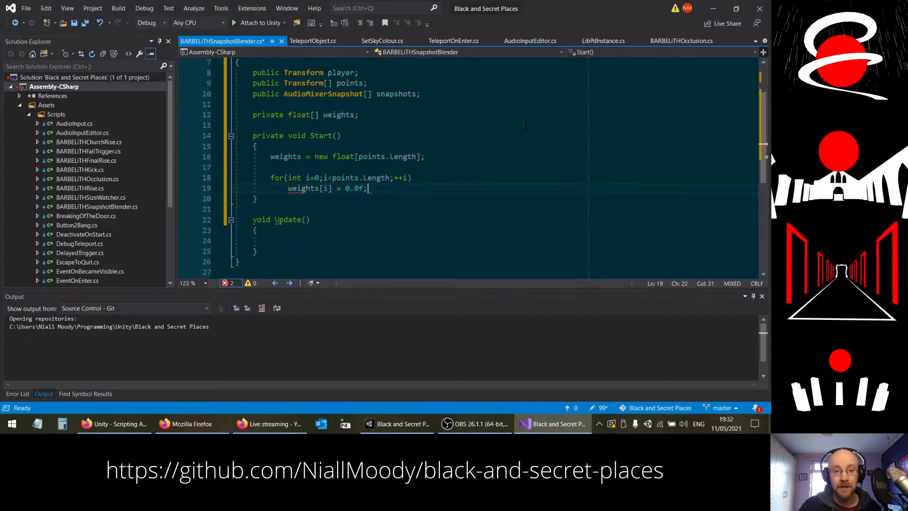
{"action": "scroll", "coordinate": [447, 184], "scroll_direction": "down", "scroll_amount": 2}
{"action": "left_click", "coordinate": [448, 180]}
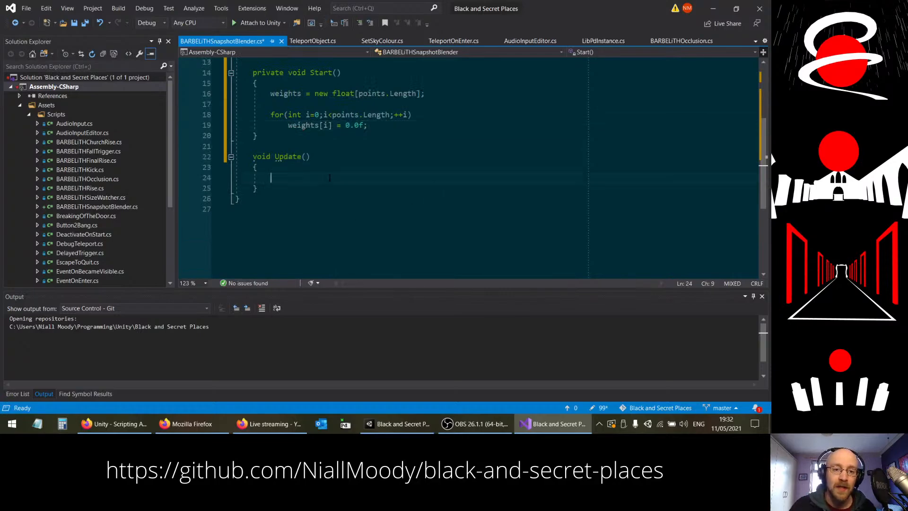
{"action": "scroll", "coordinate": [447, 181], "scroll_direction": "up", "scroll_amount": 1}
{"action": "scroll", "coordinate": [447, 181], "scroll_direction": "down", "scroll_amount": 1}
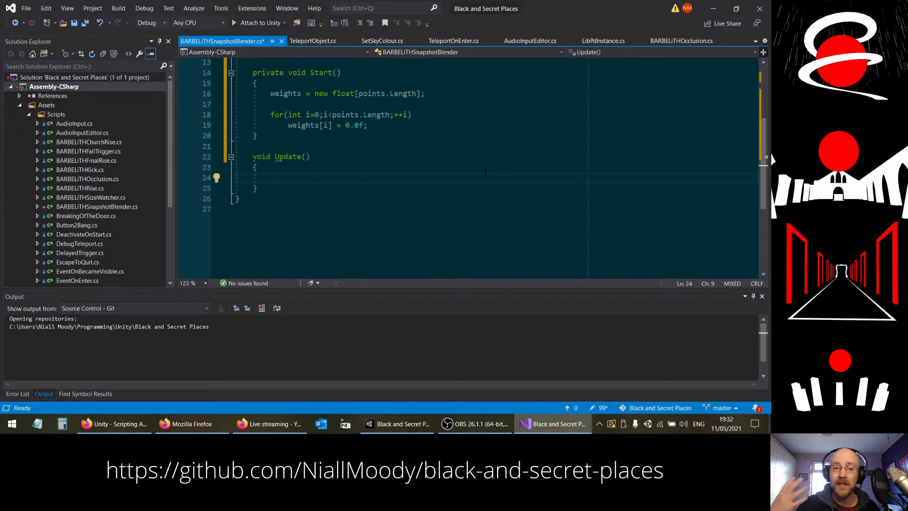
{"action": "scroll", "coordinate": [440, 190], "scroll_direction": "up", "scroll_amount": 3}
{"action": "scroll", "coordinate": [414, 185], "scroll_direction": "down", "scroll_amount": 1}
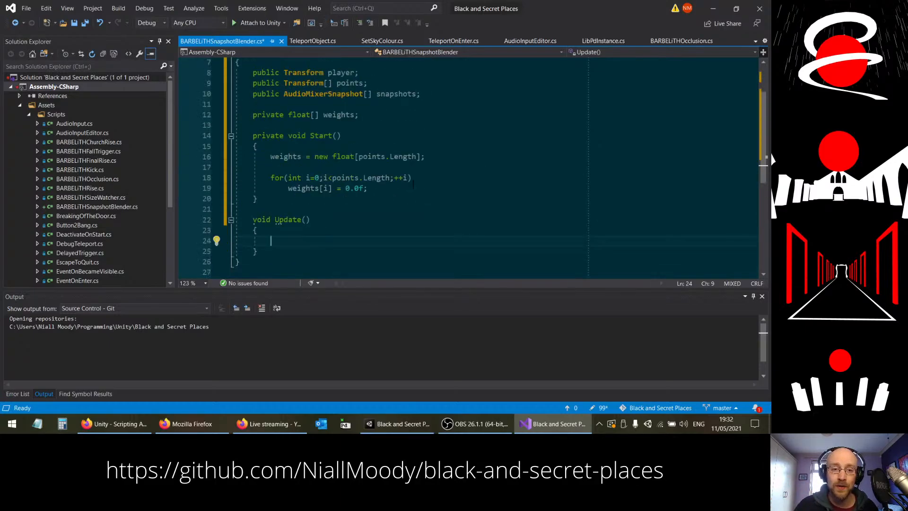
{"action": "left_click", "coordinate": [440, 91]}
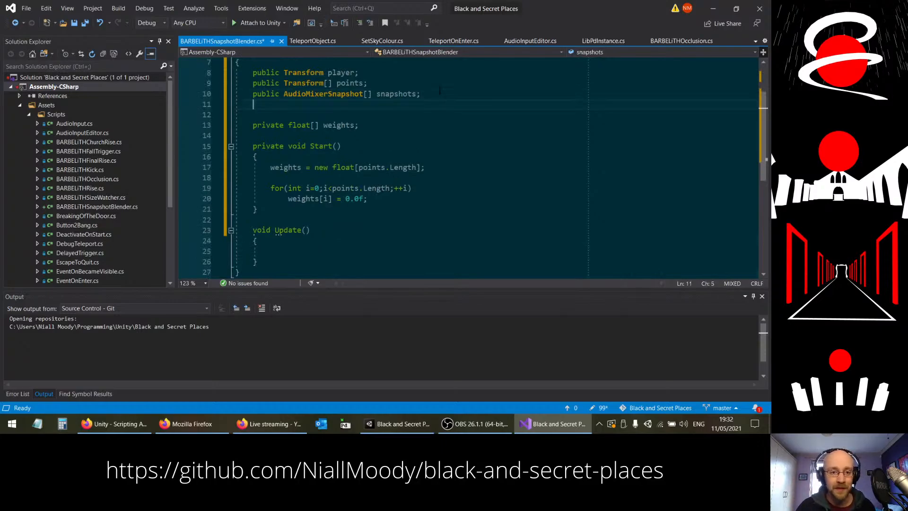
{"action": "key", "text": "Return"}
{"action": "type", "text": "p"}
{"action": "key", "text": "BackSpace"}
{"action": "key", "text": "BackSpace"}
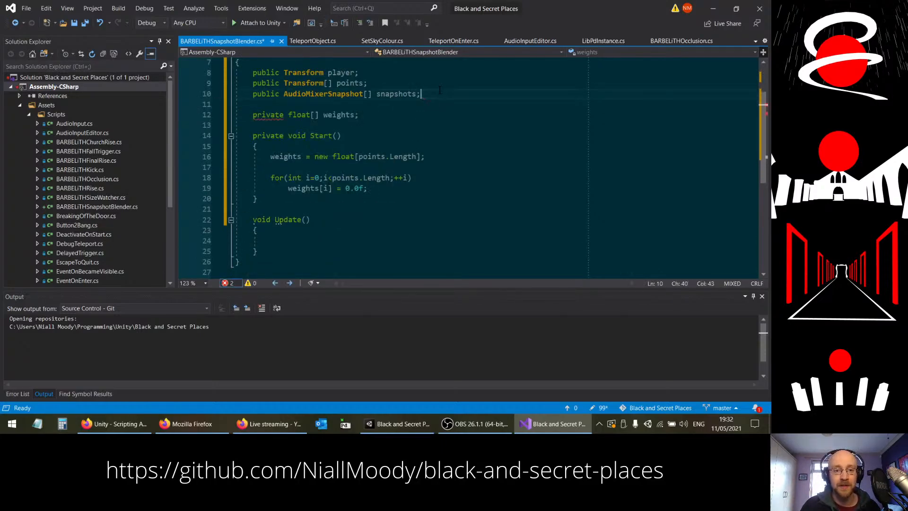
Step: Declare "public AudioMixer mixer;" between the player and points declarations
{"action": "key", "text": "Up"}
{"action": "key", "text": "Up"}
{"action": "key", "text": "Return"}
{"action": "type", "text": "public AudioB"}
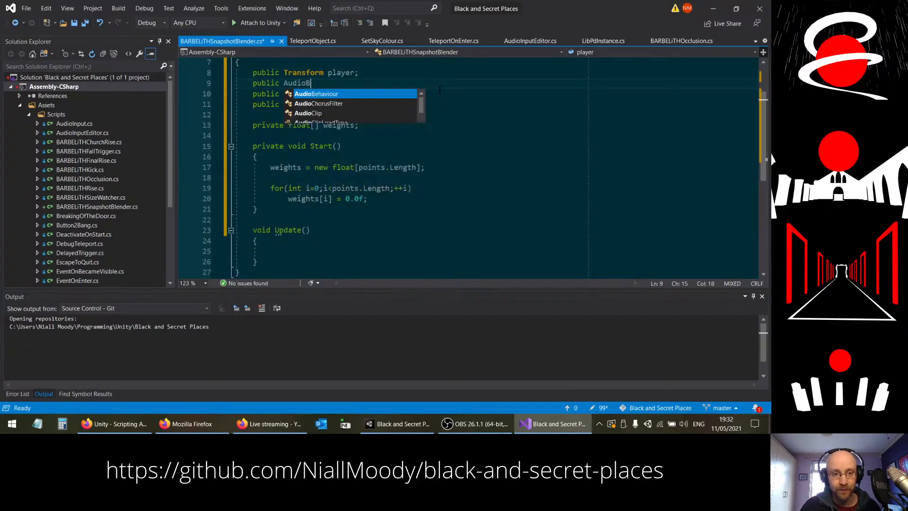
{"action": "key", "text": "BackSpace"}
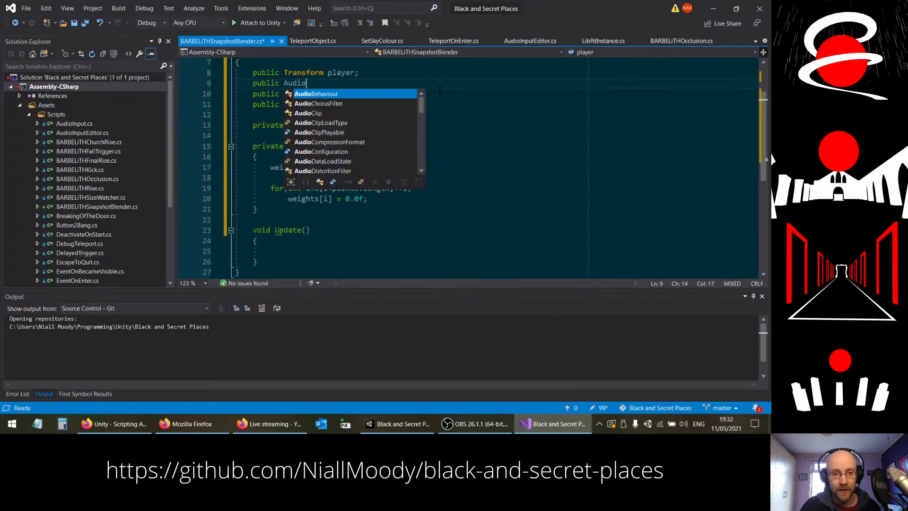
{"action": "type", "text": "Mixer mixer"}
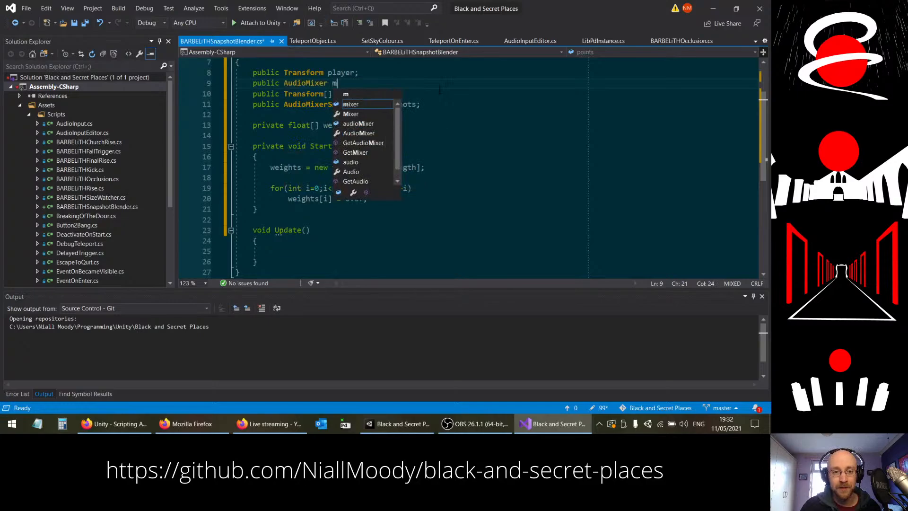
{"action": "type", "text": ";"}
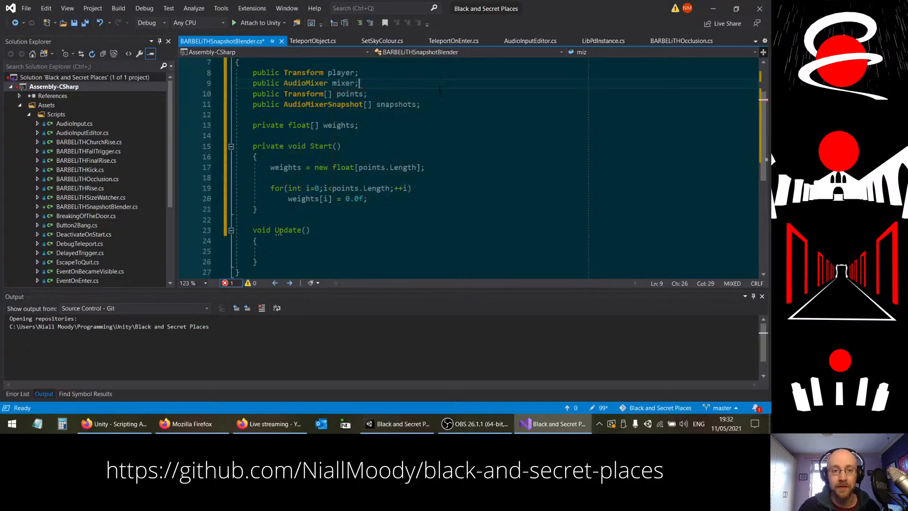
Step: Below the loop in Start, leave a blank line and begin a call to mixer.TransitionToSnapshots without its arguments
{"action": "left_click", "coordinate": [386, 200]}
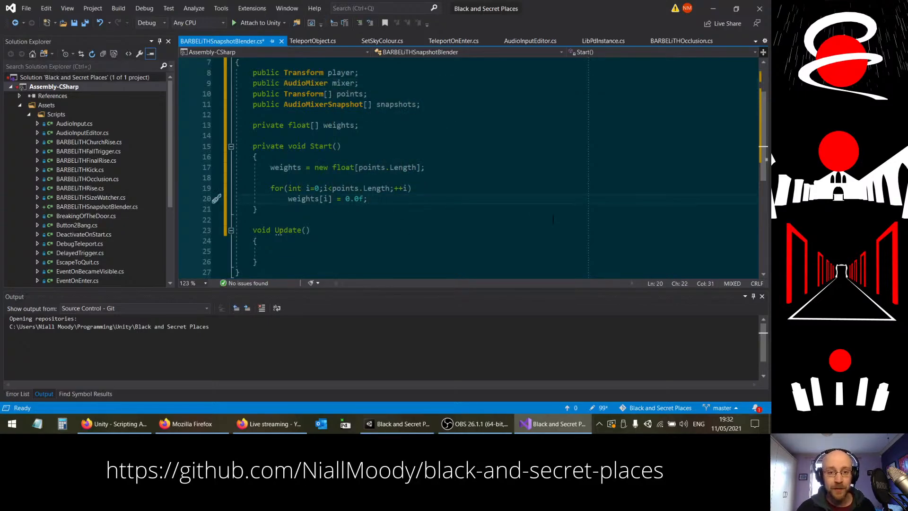
{"action": "key", "text": "Return"}
{"action": "key", "text": "Return"}
{"action": "type", "text": "mixer."}
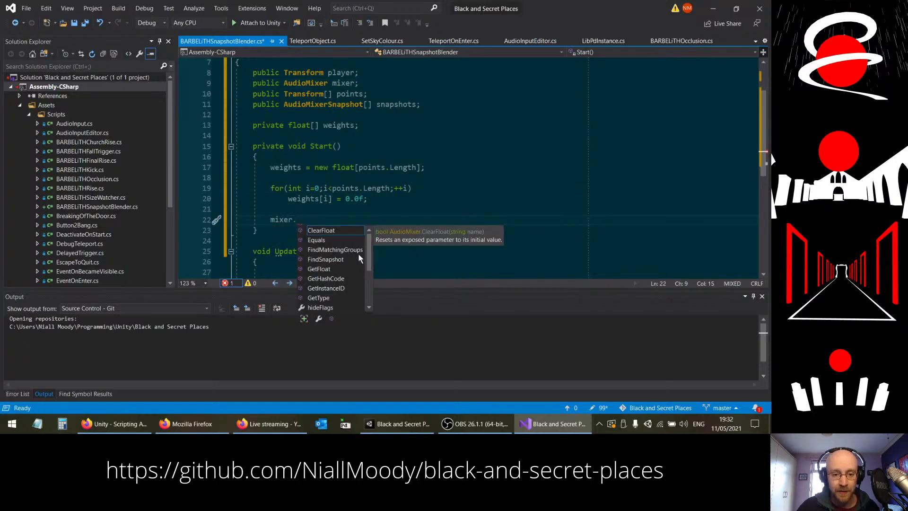
{"action": "left_click_drag", "start_coordinate": [368, 256], "coordinate": [376, 295]}
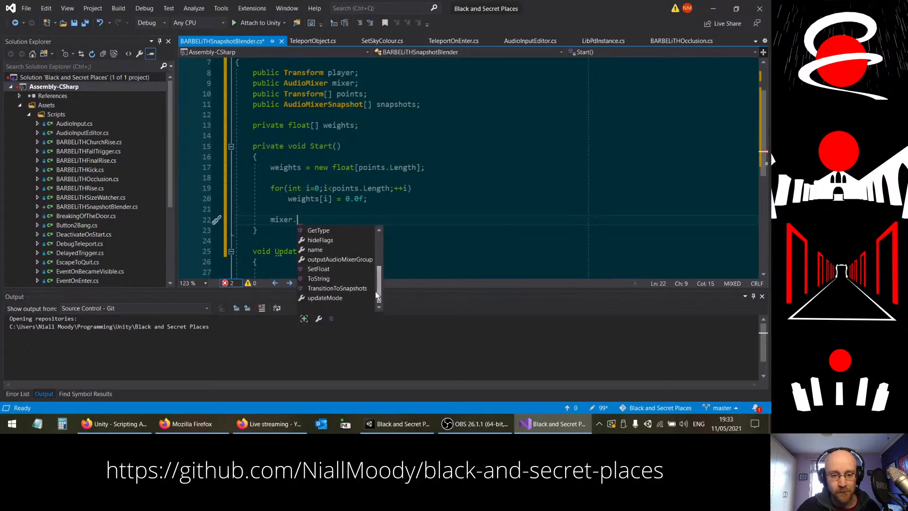
{"action": "left_click", "coordinate": [338, 289]}
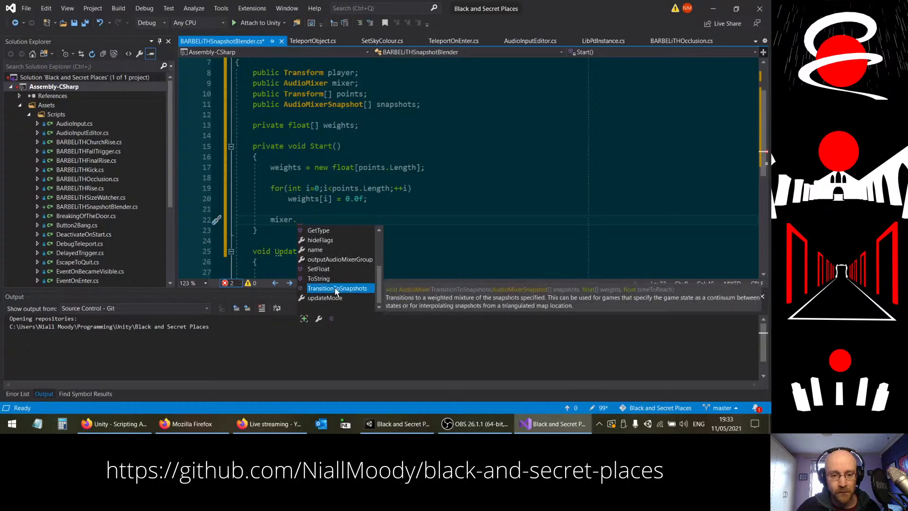
{"action": "double_click", "coordinate": [337, 288]}
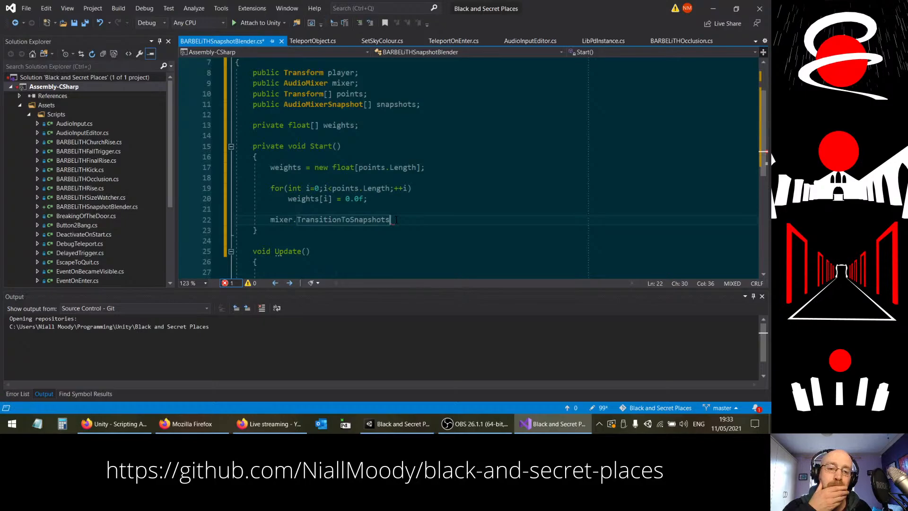
Step: Make the weights loop start at i=1, insert "weights[0] = 1.0f;" directly above it, and save the script
{"action": "left_click_drag", "start_coordinate": [315, 186], "coordinate": [319, 186]}
{"action": "type", "text": "1"}
{"action": "left_click", "coordinate": [377, 182]}
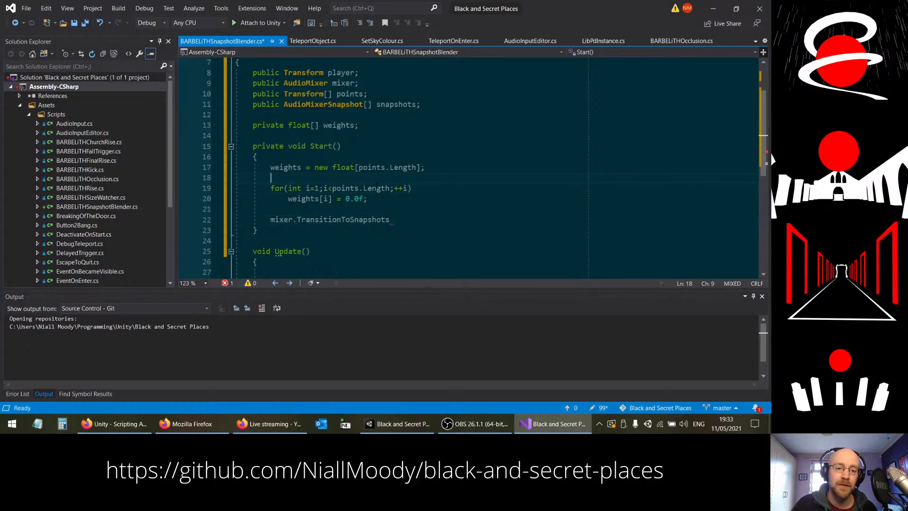
{"action": "key", "text": "Return"}
{"action": "type", "text": "weights["}
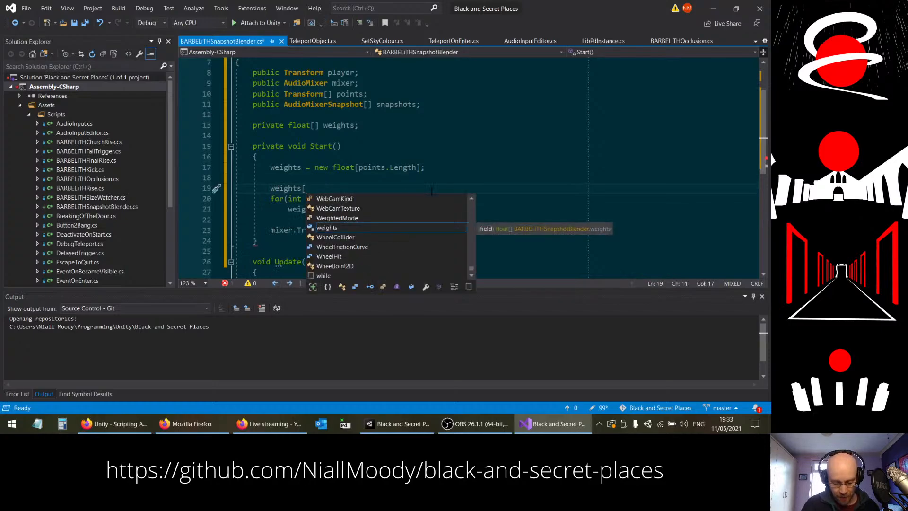
{"action": "type", "text": "0] = 1.f"}
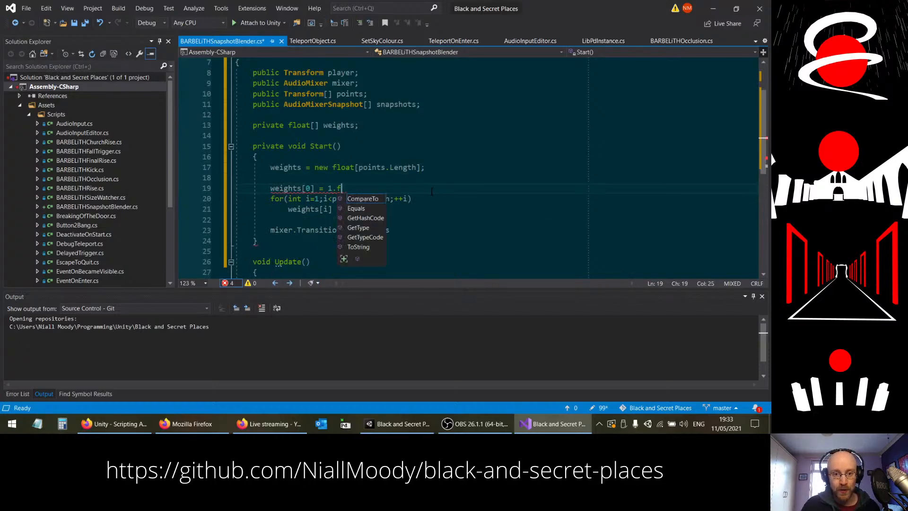
{"action": "key", "text": "BackSpace"}
{"action": "type", "text": "0f;"}
{"action": "key", "text": "ctrl+s"}
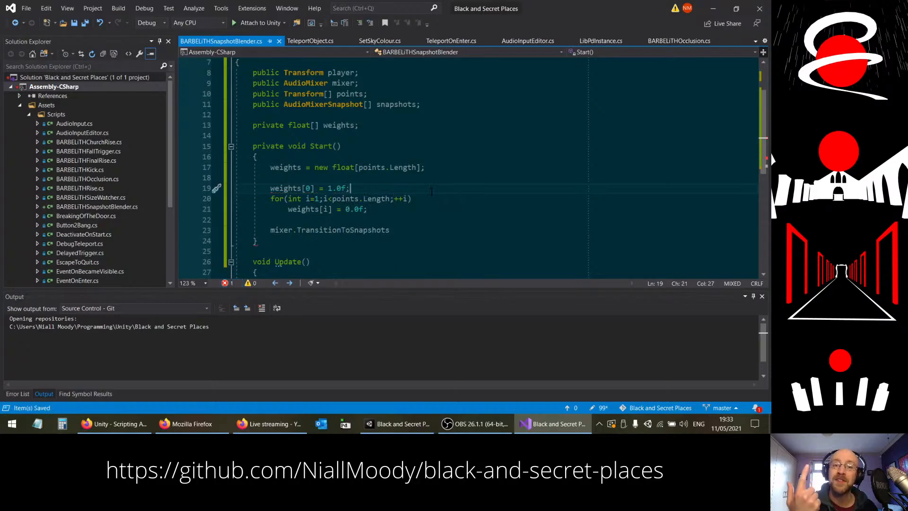
Step: Switch to Unity and check the Dry Snapshot at the head of the Audio Mixer's snapshot list
{"action": "left_click", "coordinate": [397, 423]}
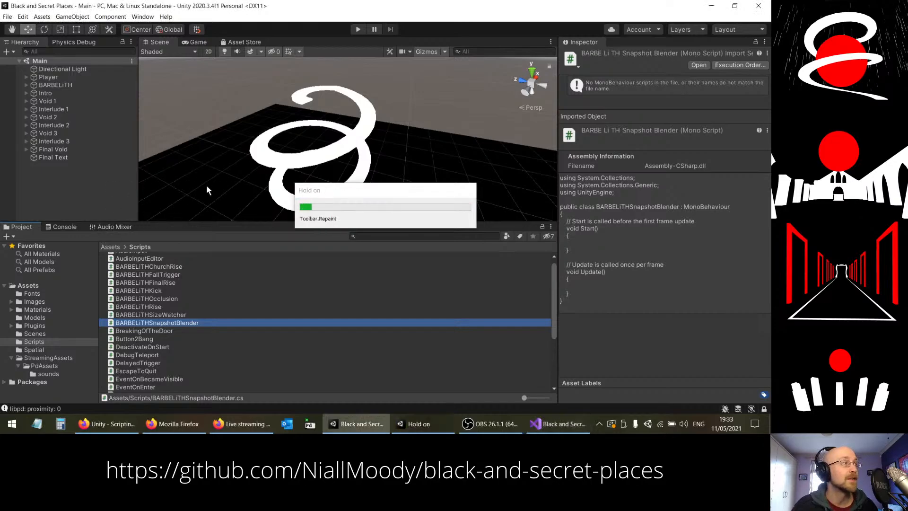
{"action": "left_click", "coordinate": [118, 226]}
{"action": "left_click", "coordinate": [37, 289]}
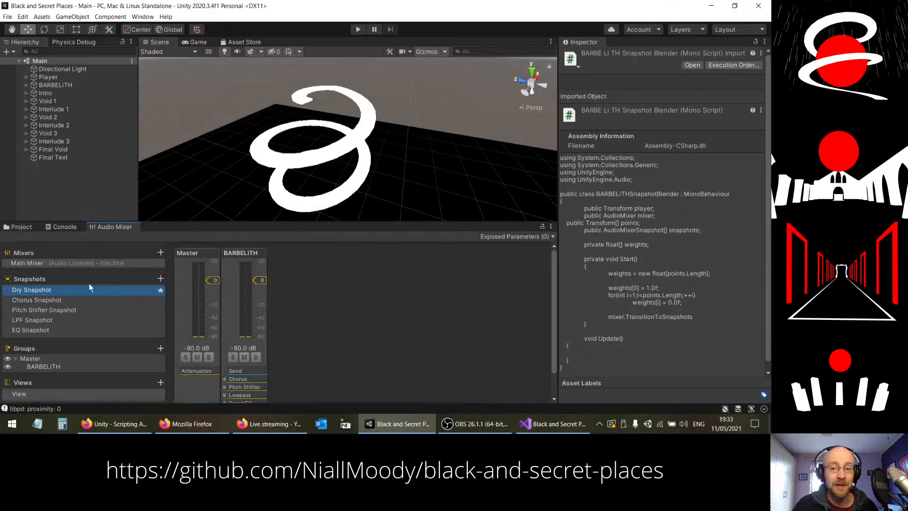
Step: Return to Visual Studio, complete the TransitionToSnapshots call with the arguments "(snapshots, weights, 0.0f);", and save the script
{"action": "left_click", "coordinate": [556, 425]}
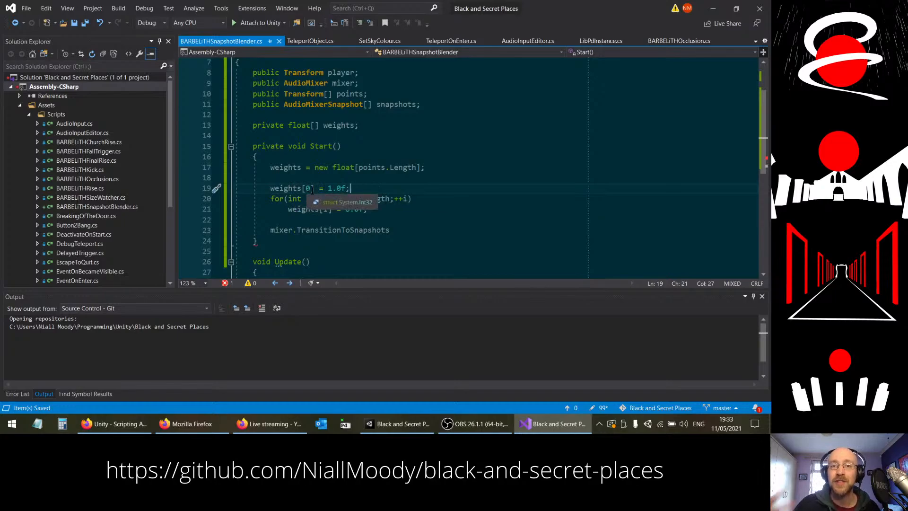
{"action": "left_click", "coordinate": [412, 232]}
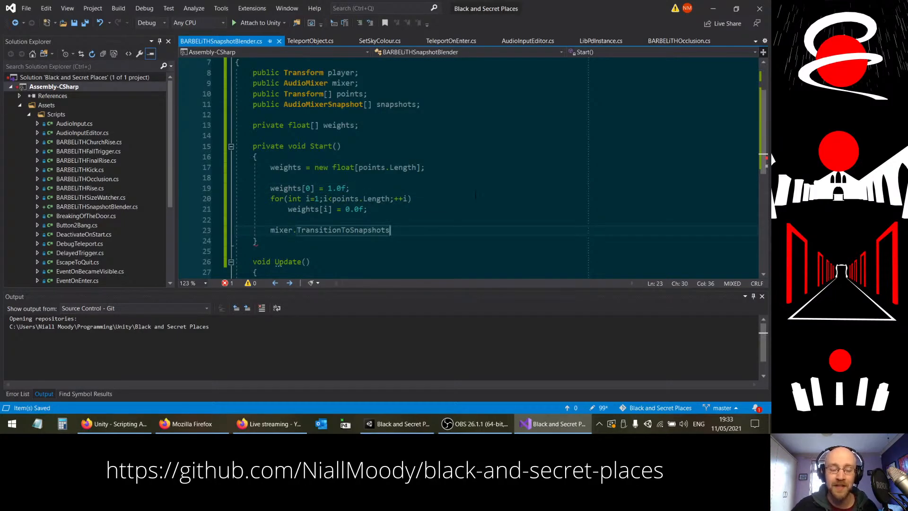
{"action": "type", "text": "("}
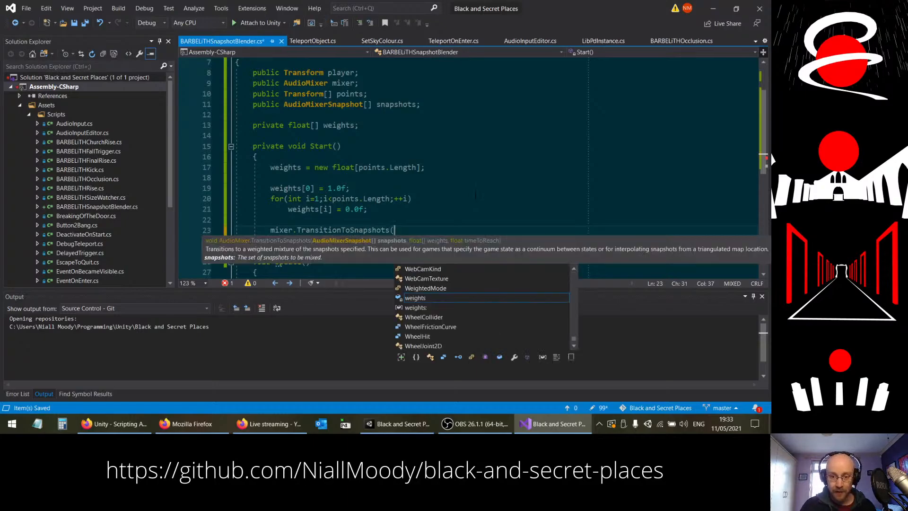
{"action": "type", "text": "snaps"}
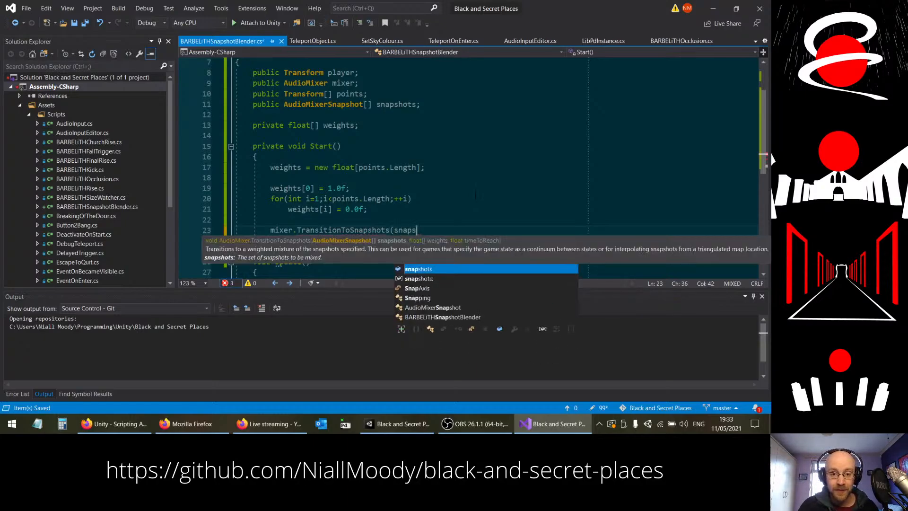
{"action": "type", "text": "hots, w"}
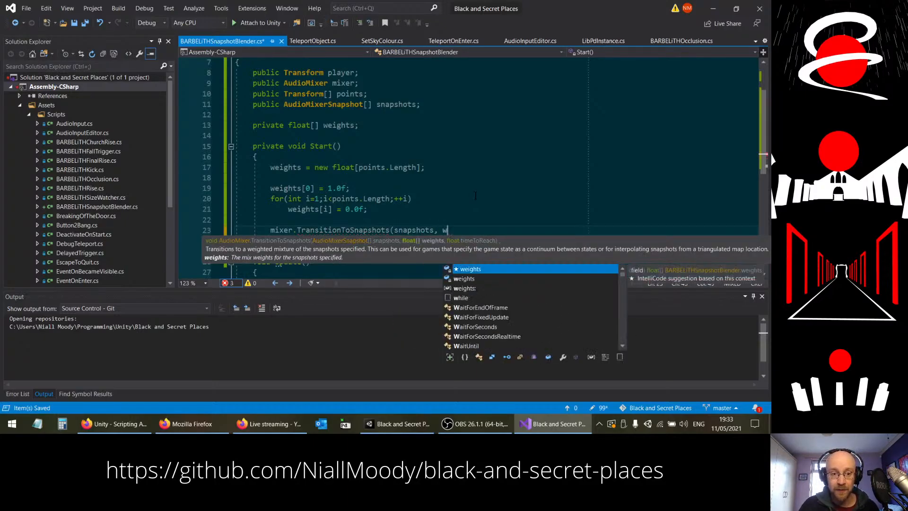
{"action": "type", "text": "eights, "}
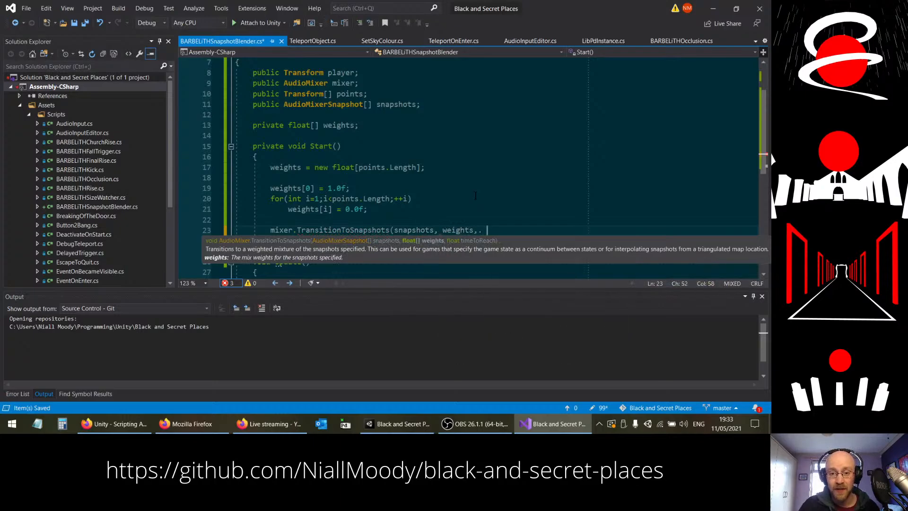
{"action": "type", "text": "0.0f"}
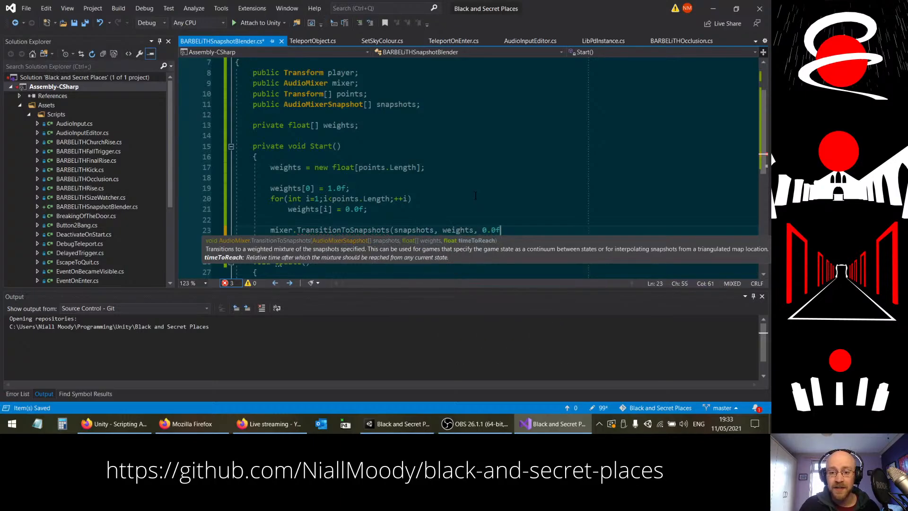
{"action": "type", "text": ");"}
{"action": "key", "text": "ctrl+s"}
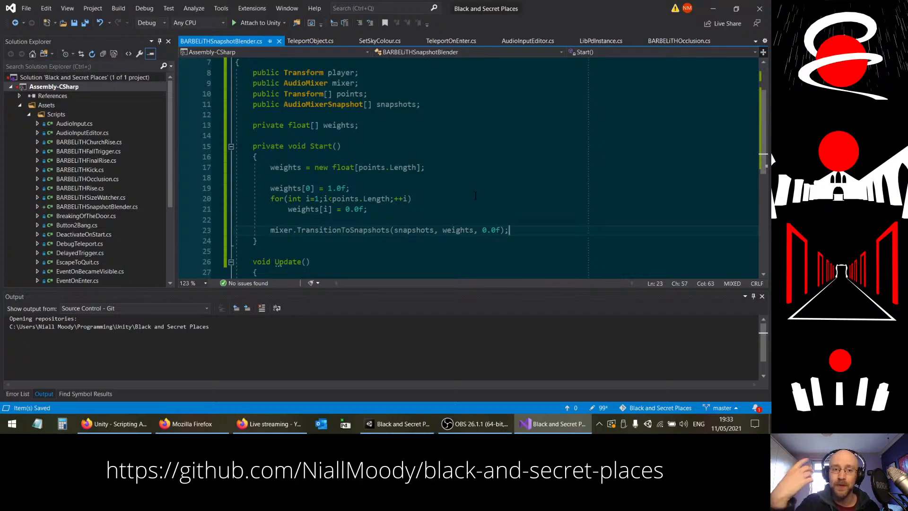
{"action": "scroll", "coordinate": [427, 203], "scroll_direction": "up", "scroll_amount": 1}
{"action": "scroll", "coordinate": [449, 120], "scroll_direction": "down", "scroll_amount": 1}
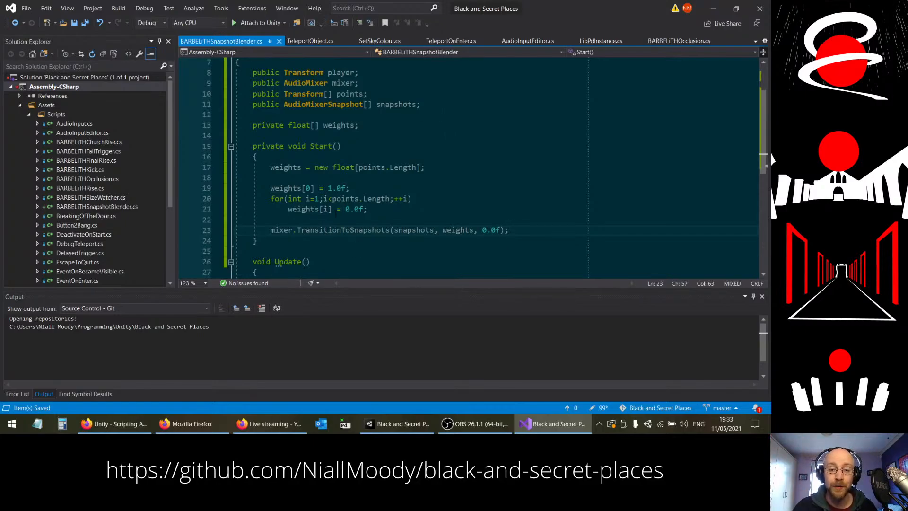
{"action": "left_click", "coordinate": [281, 221]}
{"action": "left_click", "coordinate": [268, 241]}
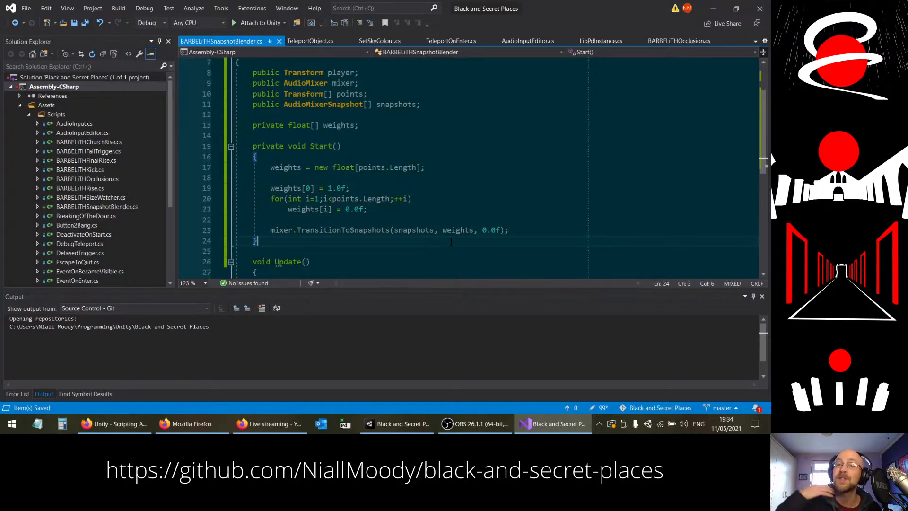
{"action": "scroll", "coordinate": [451, 241], "scroll_direction": "down", "scroll_amount": 2}
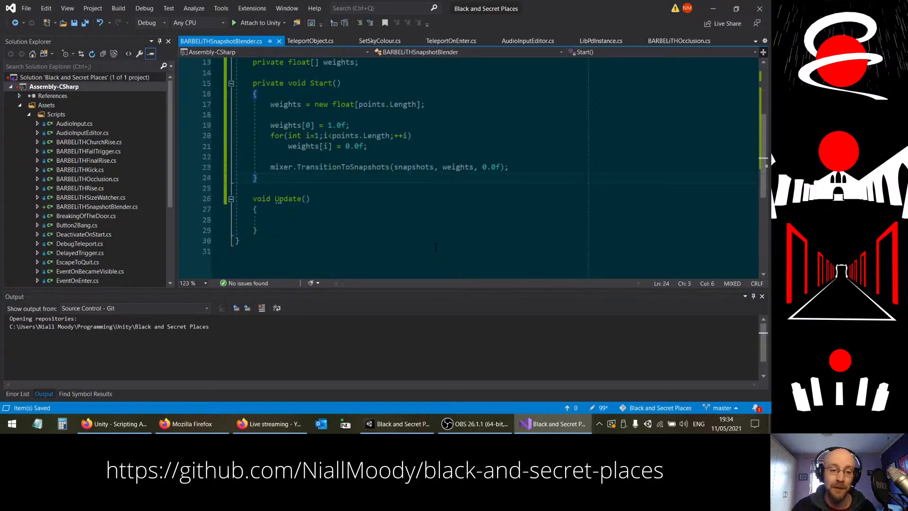
Step: In the Update method, write the loop header "for(int i=0;i<points.Length;++i)"
{"action": "left_click", "coordinate": [399, 221]}
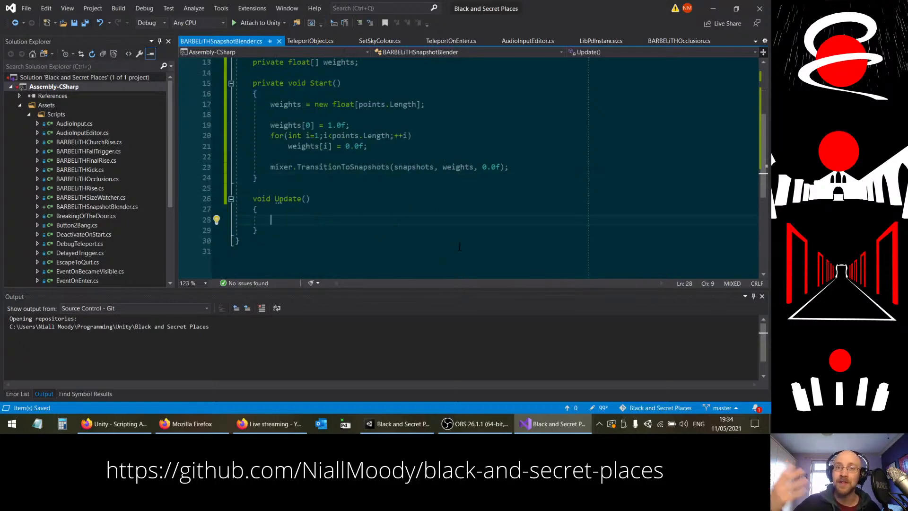
{"action": "double_click", "coordinate": [339, 167]}
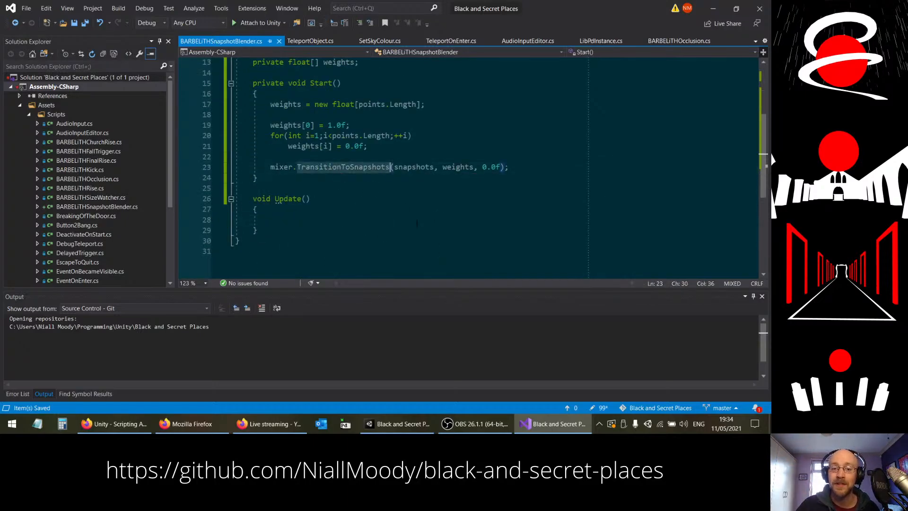
{"action": "left_click", "coordinate": [443, 168]}
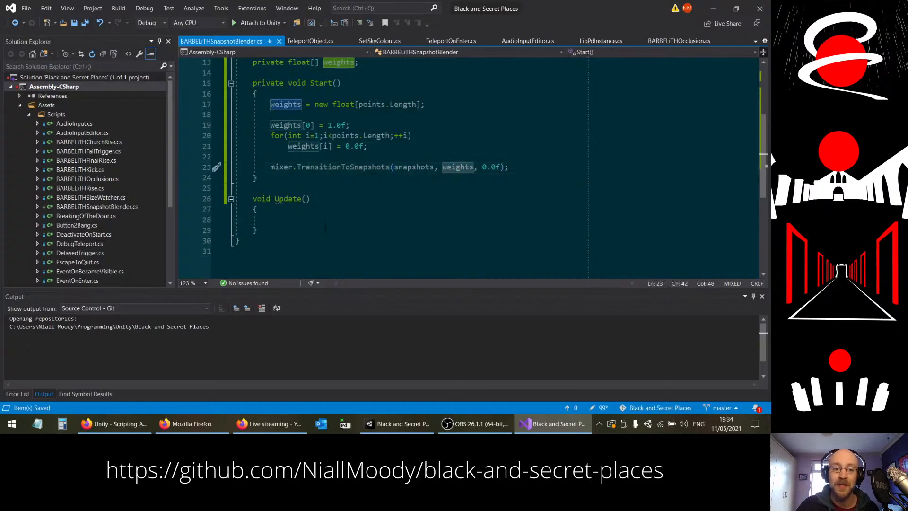
{"action": "left_click", "coordinate": [418, 221]}
{"action": "type", "text": "for9"}
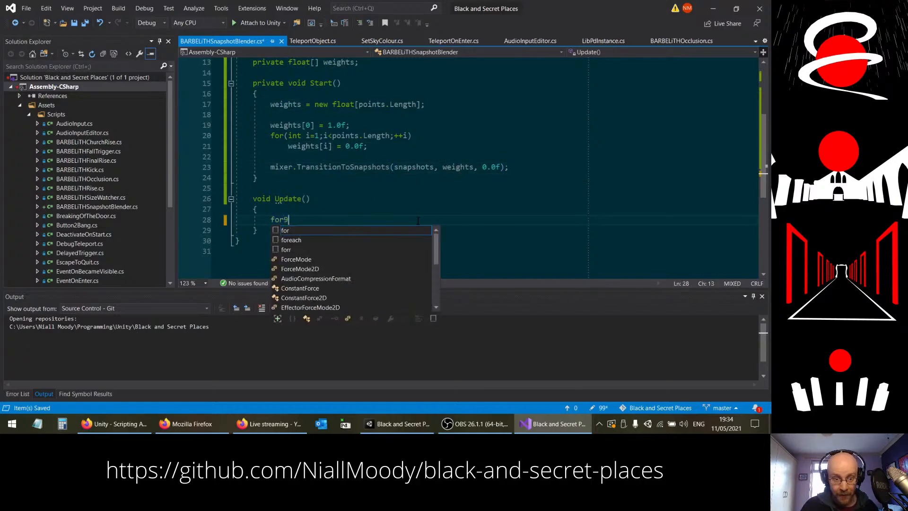
{"action": "key", "text": "BackSpace"}
{"action": "type", "text": "(int "}
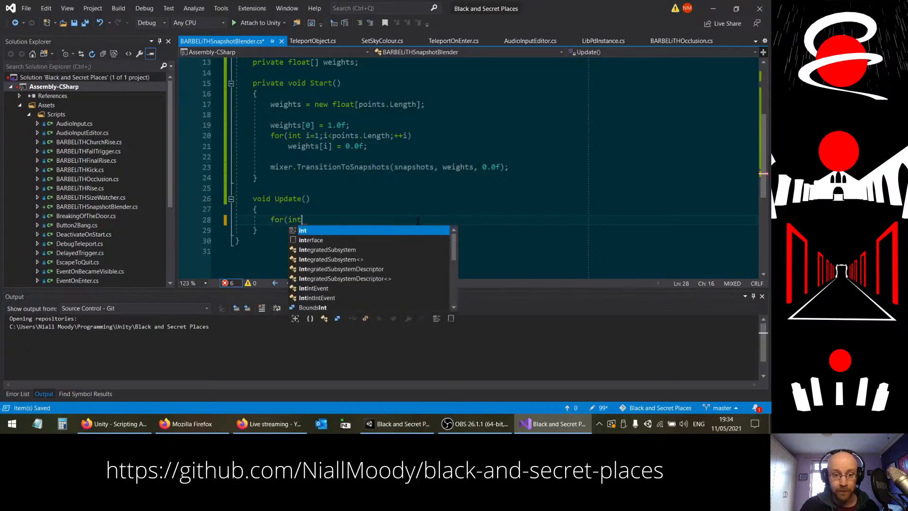
{"action": "type", "text": "=0"}
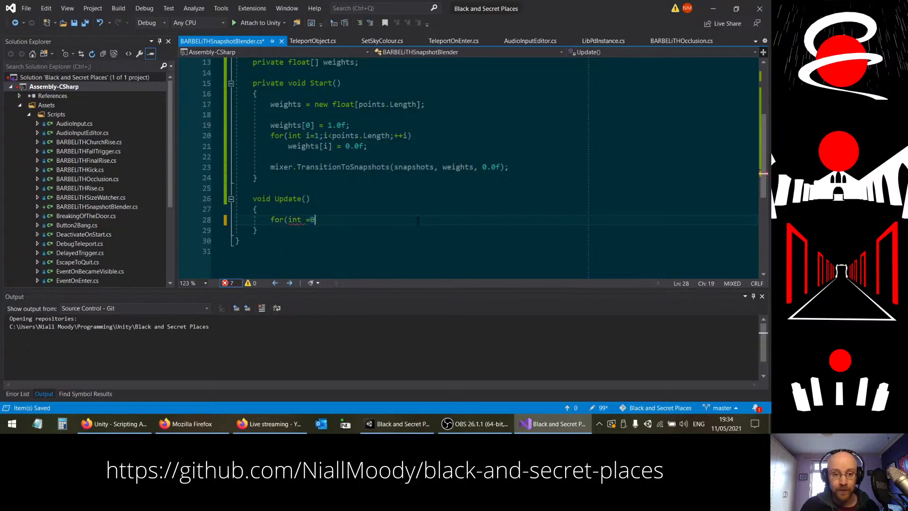
{"action": "type", "text": "i=90"}
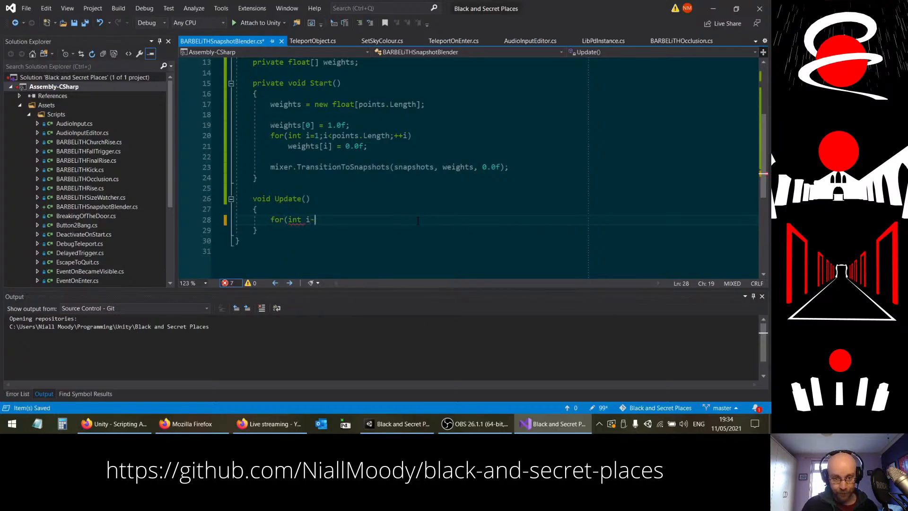
{"action": "key", "text": "BackSpace"}
{"action": "key", "text": "BackSpace"}
{"action": "type", "text": "0"}
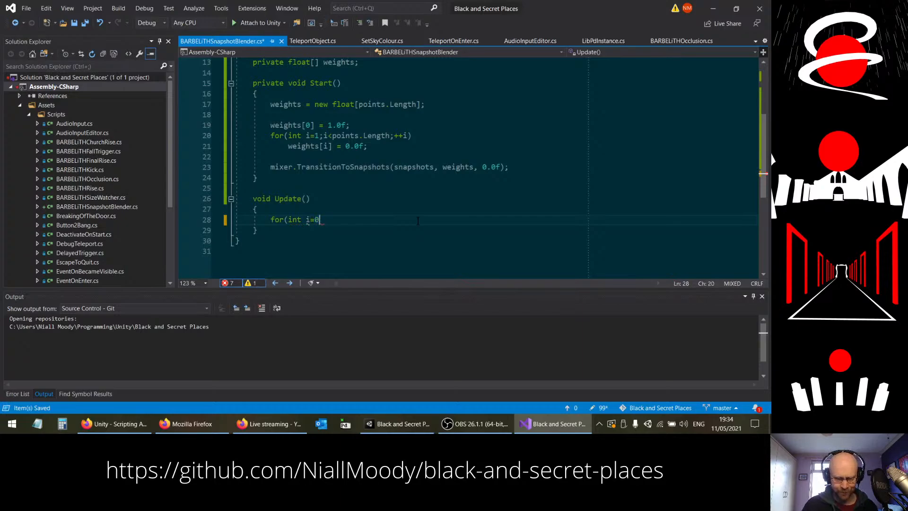
{"action": "type", "text": ";i<po"}
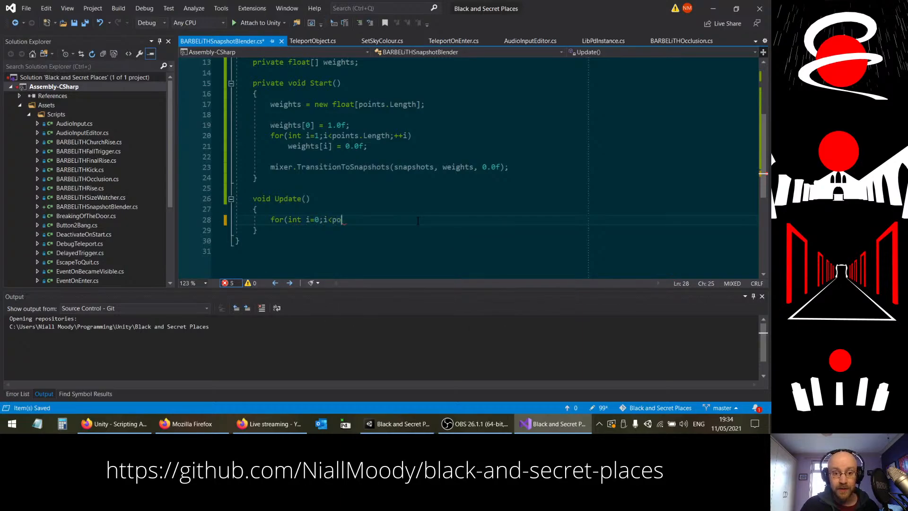
{"action": "type", "text": "ints.Length;++i)"}
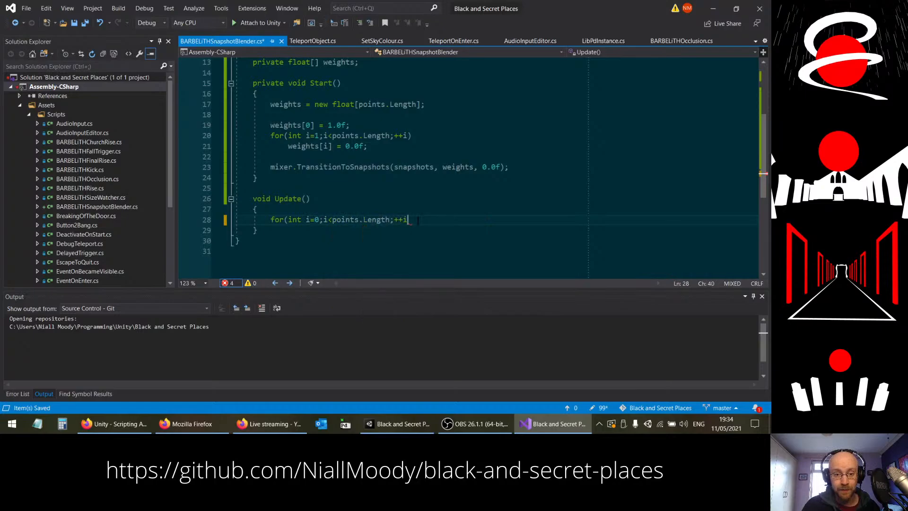
Step: Give the new loop in Update an empty body enclosed in braces
{"action": "key", "text": "Return"}
{"action": "type", "text": "{"}
{"action": "key", "text": "Return"}
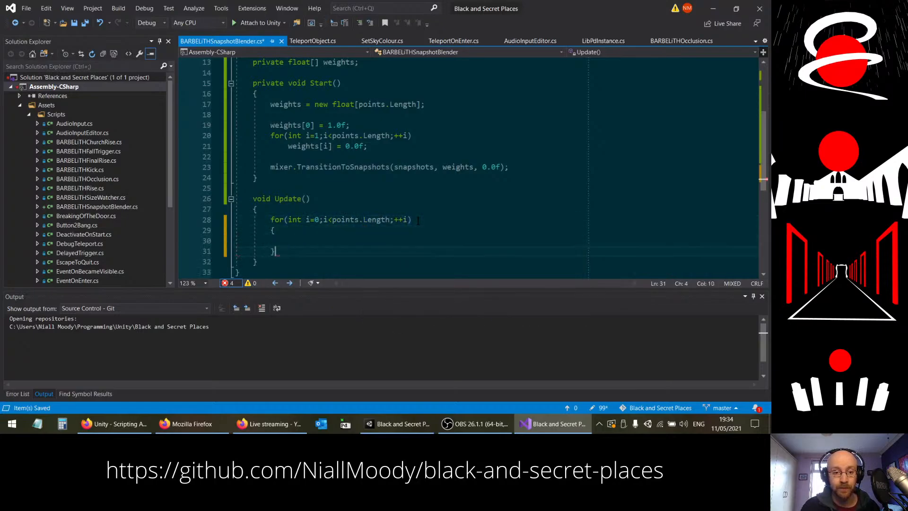
Step: Above the loop in Update, add "float temp[] = new float[points.Length];" followed by a blank line, and save the script
{"action": "scroll", "coordinate": [400, 253], "scroll_direction": "down", "scroll_amount": 1}
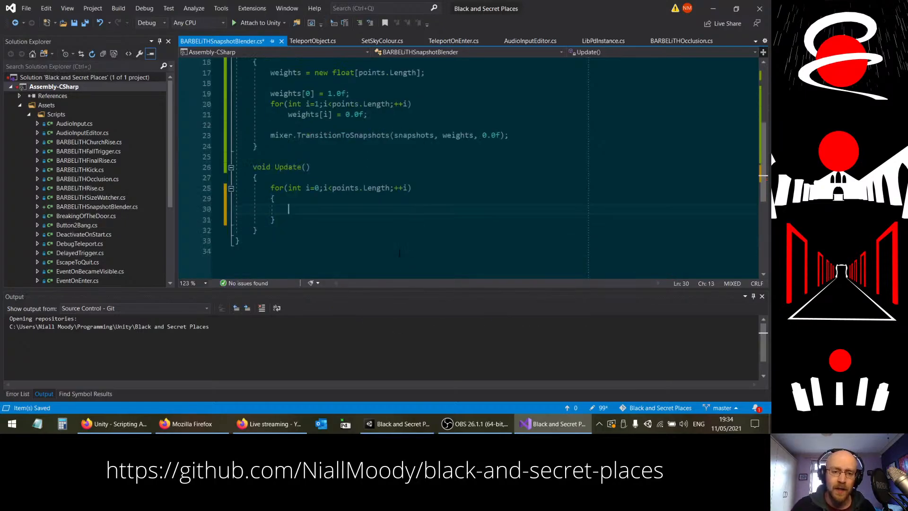
{"action": "left_click", "coordinate": [346, 177]}
{"action": "key", "text": "Return"}
{"action": "key", "text": "Return"}
{"action": "key", "text": "Up"}
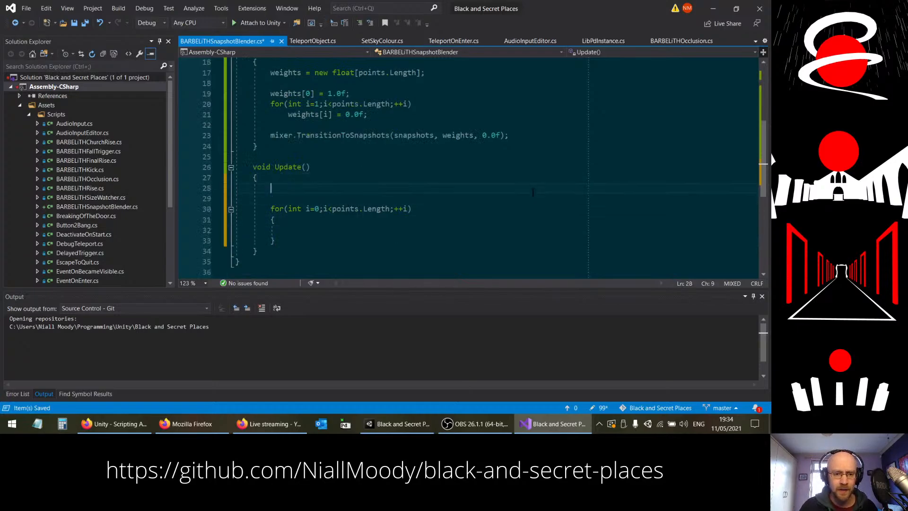
{"action": "type", "text": "float "}
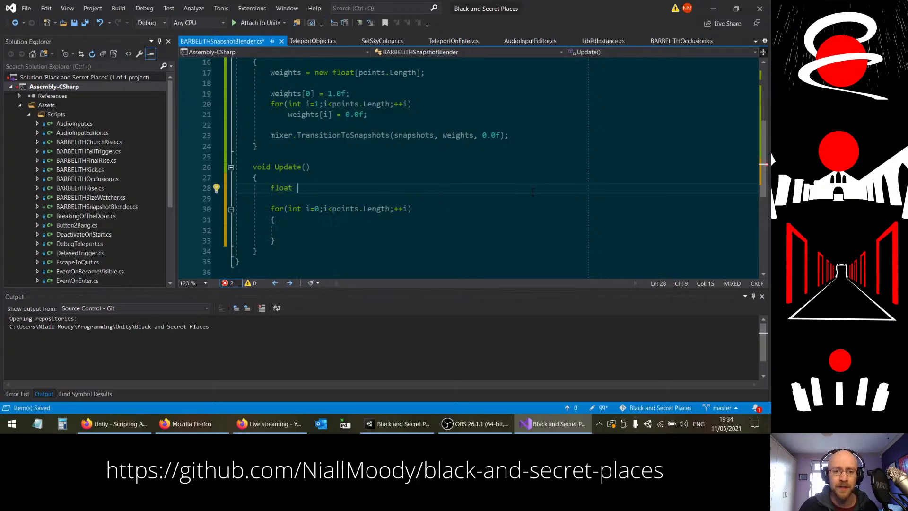
{"action": "type", "text": "temp[] = "}
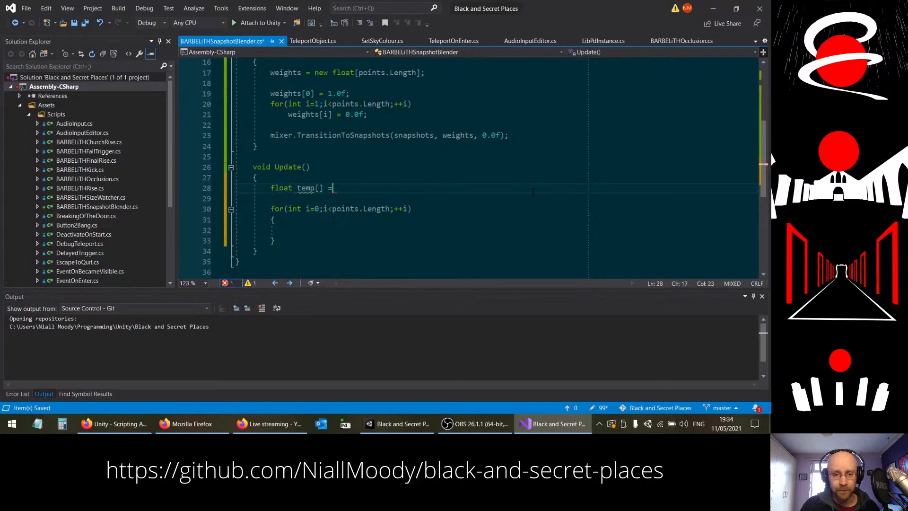
{"action": "type", "text": "new "}
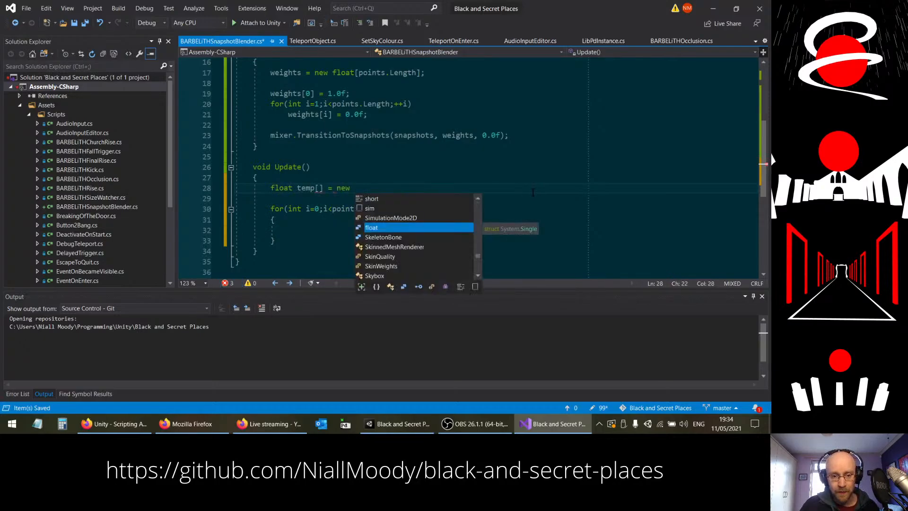
{"action": "type", "text": "float"}
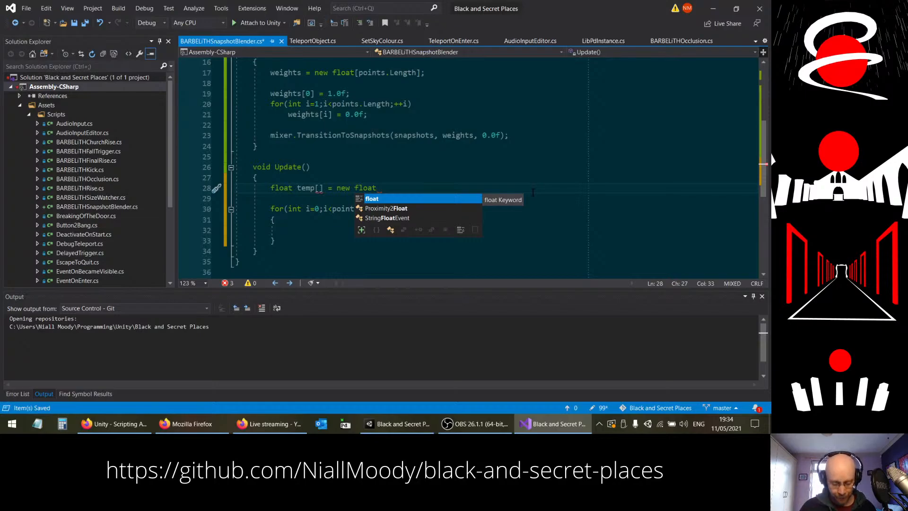
{"action": "type", "text": "[points."}
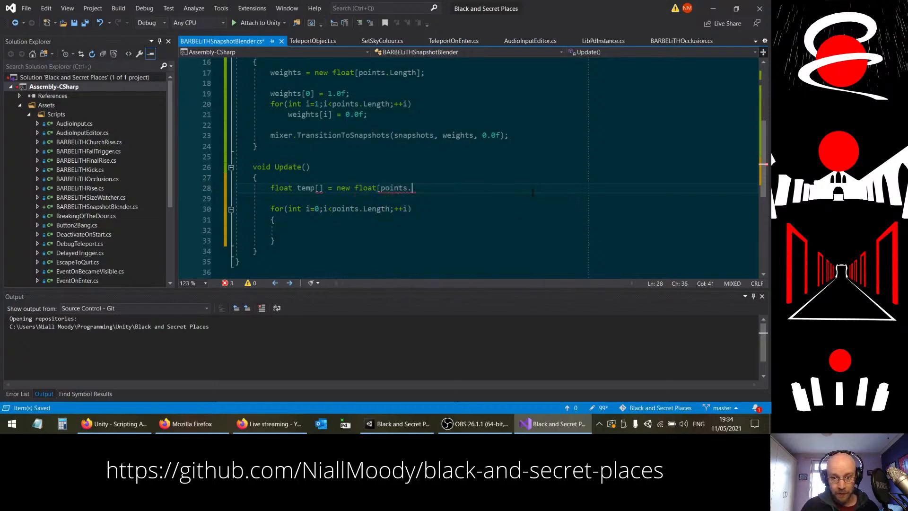
{"action": "type", "text": "Length];"}
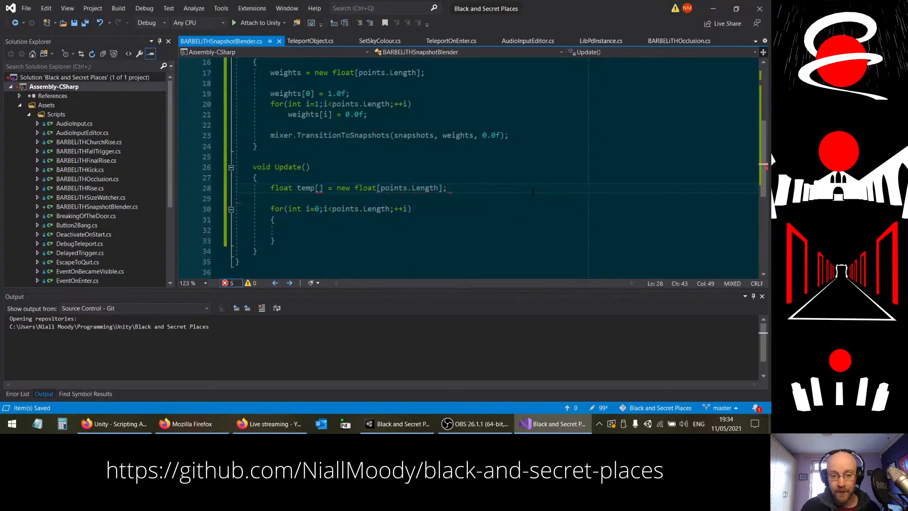
Step: Put the cursor in the loop's empty body, review the script, and inspect the error on the temp array declaration
{"action": "key", "text": "Down"}
{"action": "key", "text": "Down"}
{"action": "key", "text": "Down"}
{"action": "key", "text": "Down"}
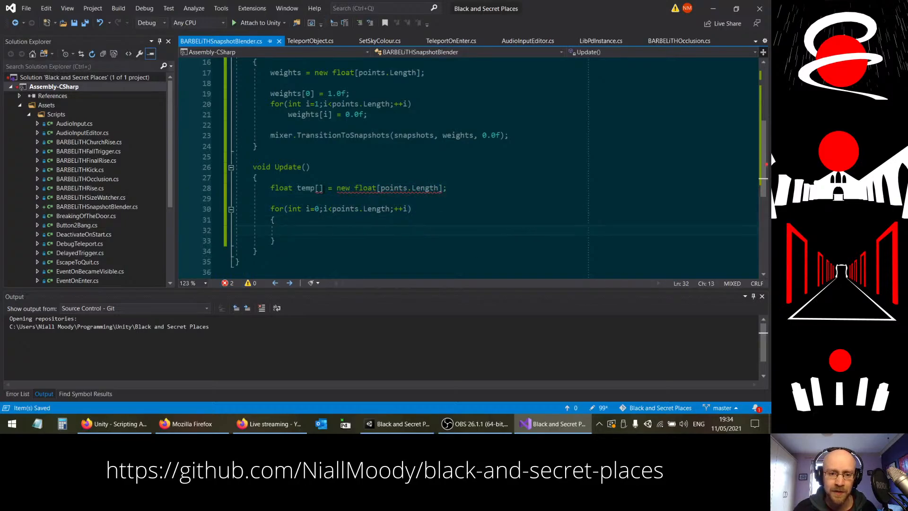
{"action": "scroll", "coordinate": [456, 241], "scroll_direction": "up", "scroll_amount": 2}
{"action": "scroll", "coordinate": [457, 241], "scroll_direction": "down", "scroll_amount": 2}
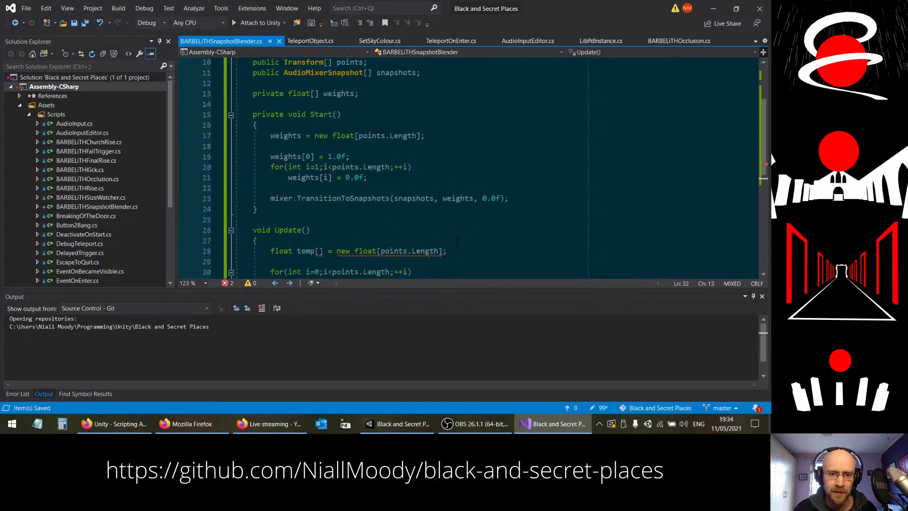
{"action": "scroll", "coordinate": [422, 226], "scroll_direction": "up", "scroll_amount": 1}
{"action": "scroll", "coordinate": [422, 228], "scroll_direction": "down", "scroll_amount": 1}
{"action": "mouse_move", "coordinate": [360, 221]}
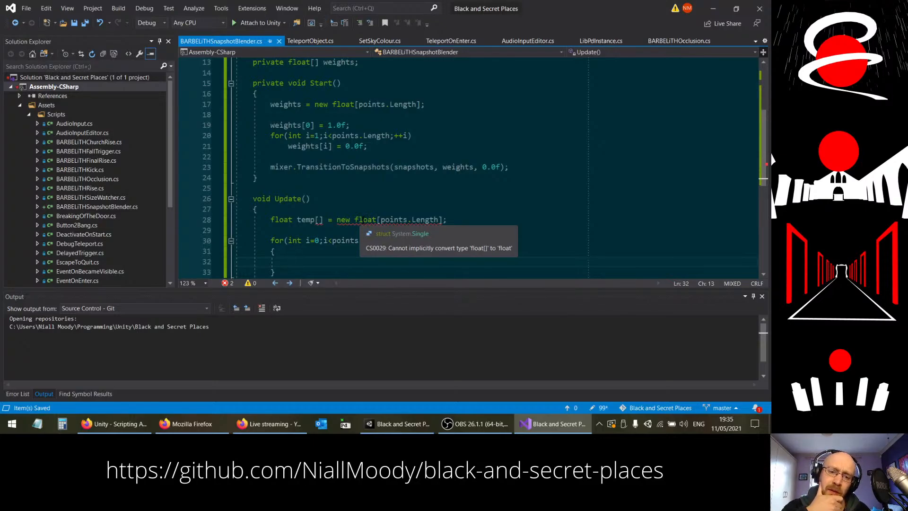
Step: Switch to Firefox, search the web for "c# initialise array" in a new tab, and read Microsoft's Single-Dimensional Arrays article
{"action": "left_click", "coordinate": [114, 423]}
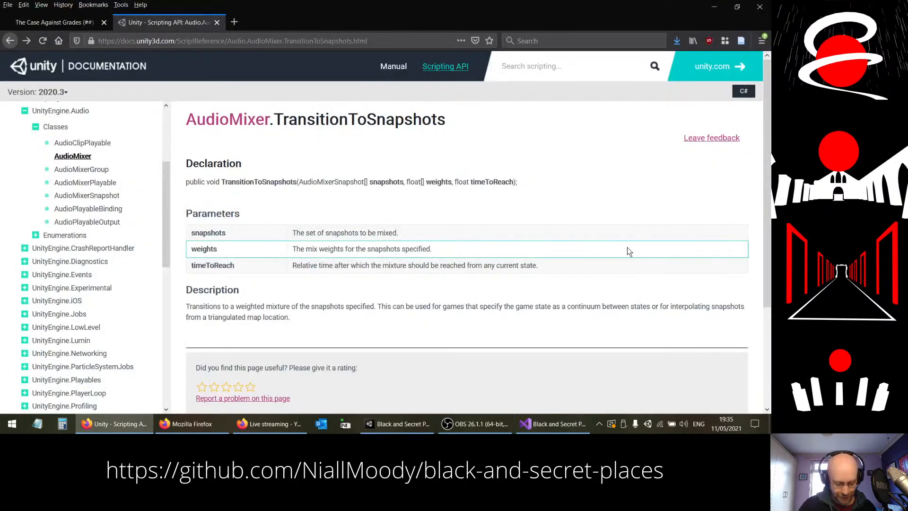
{"action": "key", "text": "ctrl+t"}
{"action": "type", "text": "c#"}
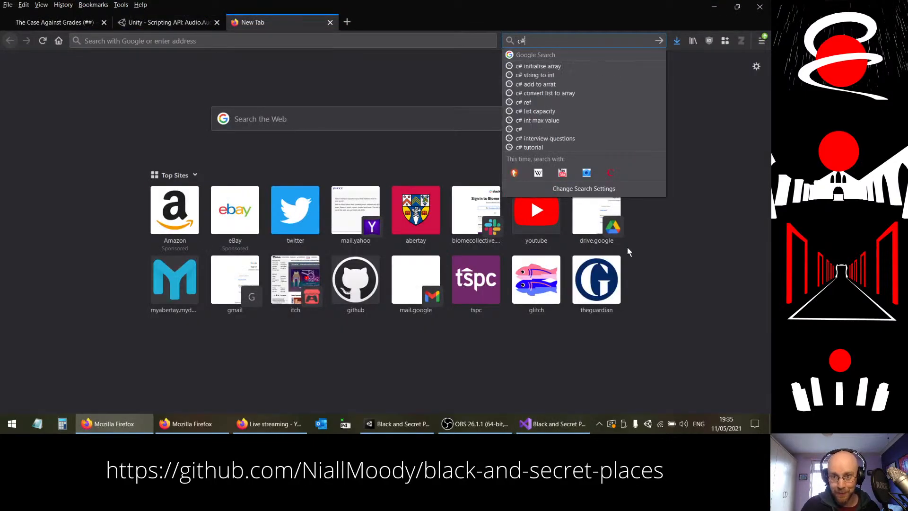
{"action": "left_click", "coordinate": [543, 66]}
{"action": "left_click", "coordinate": [531, 41]}
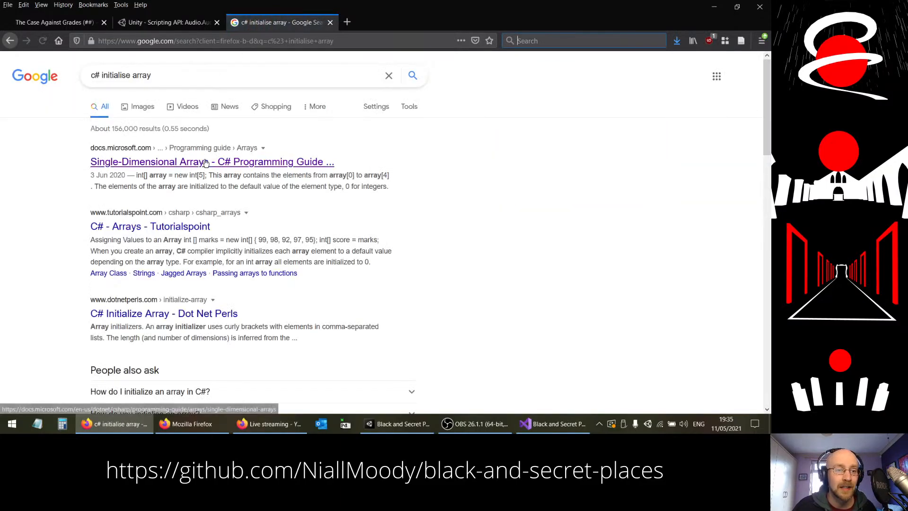
{"action": "left_click", "coordinate": [268, 167]}
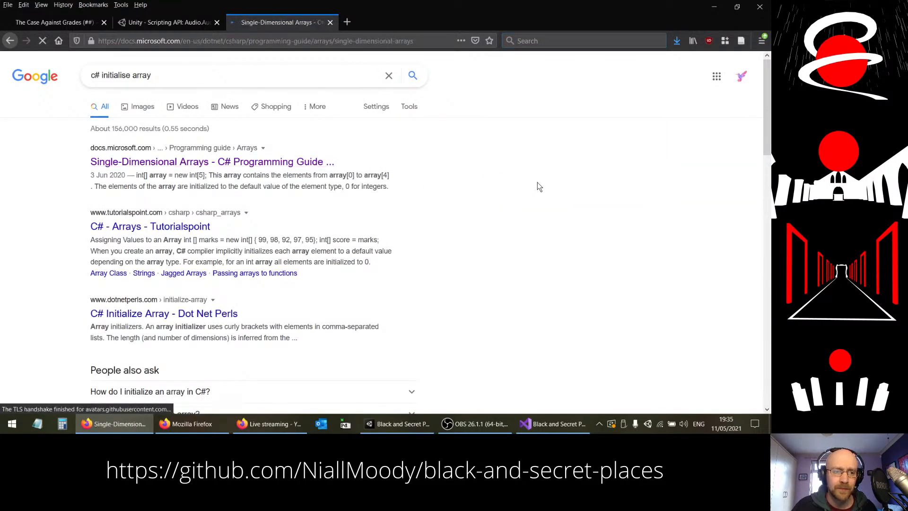
{"action": "scroll", "coordinate": [453, 229], "scroll_direction": "down", "scroll_amount": 3}
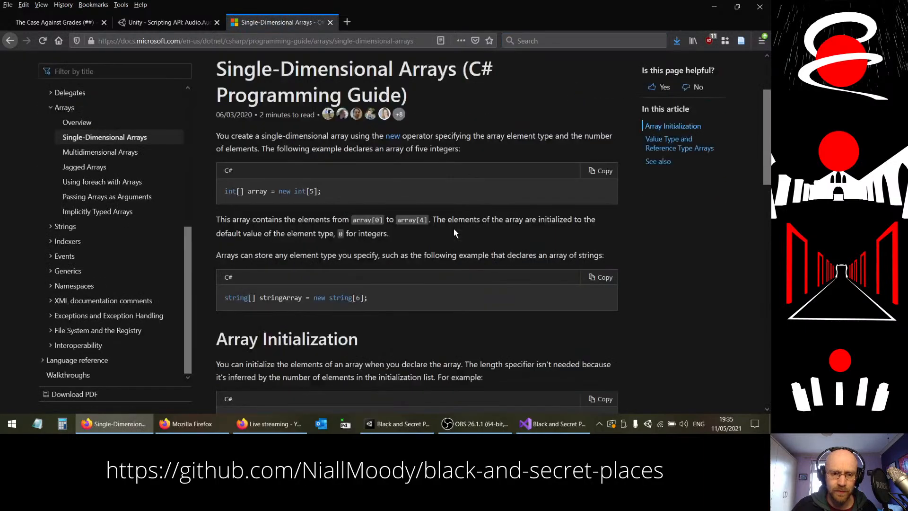
{"action": "scroll", "coordinate": [344, 128], "scroll_direction": "down", "scroll_amount": 3}
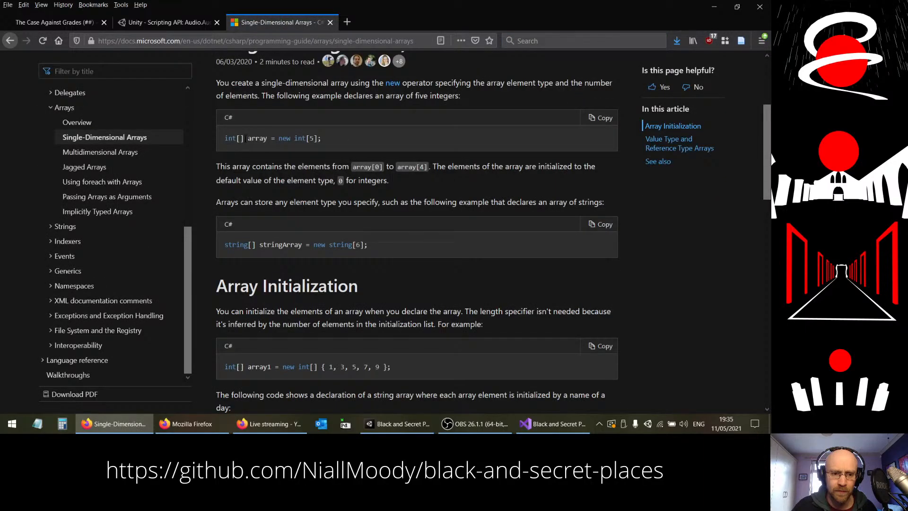
Step: Compare the temp declaration in Visual Studio with the array declaration and initialization examples in the Microsoft article
{"action": "left_click", "coordinate": [551, 423]}
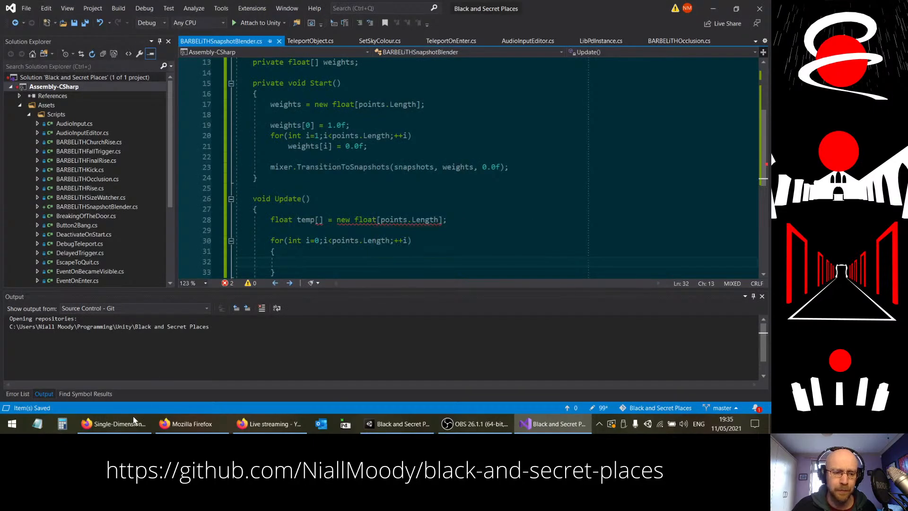
{"action": "left_click", "coordinate": [109, 424]}
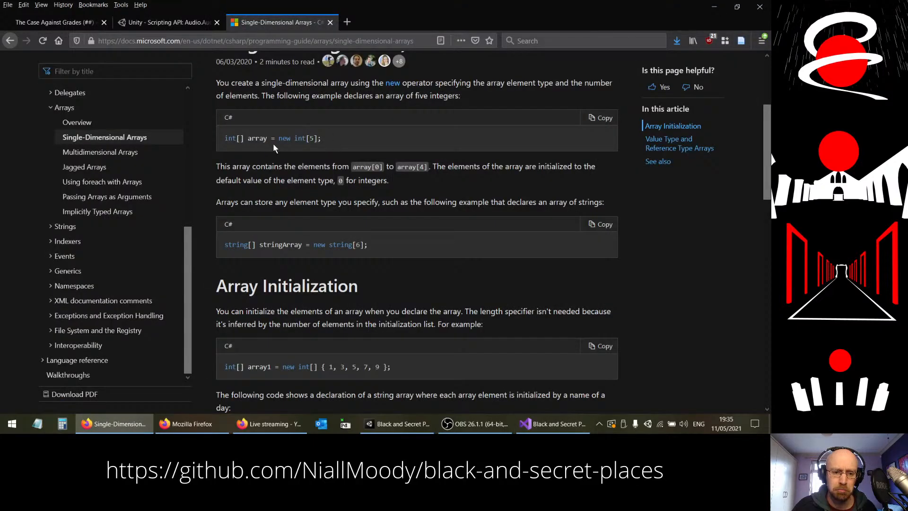
{"action": "scroll", "coordinate": [302, 166], "scroll_direction": "down", "scroll_amount": 3}
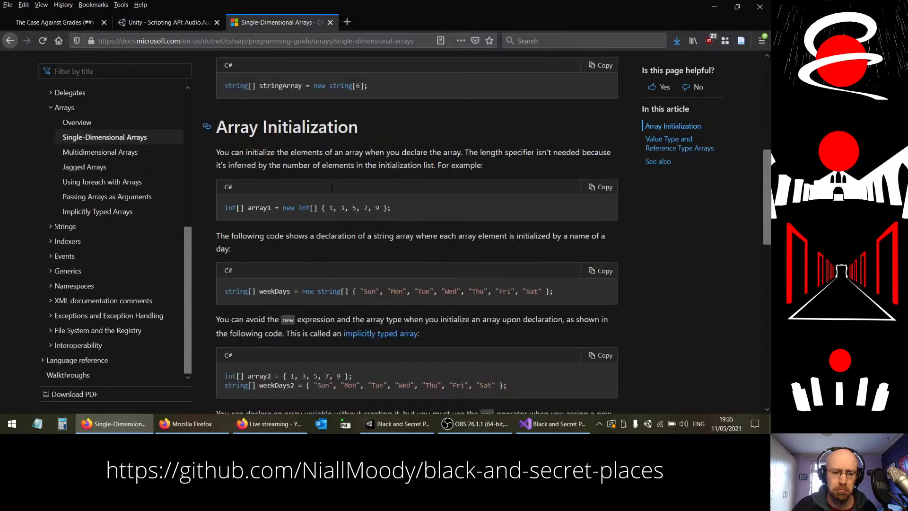
{"action": "scroll", "coordinate": [331, 186], "scroll_direction": "down", "scroll_amount": 7}
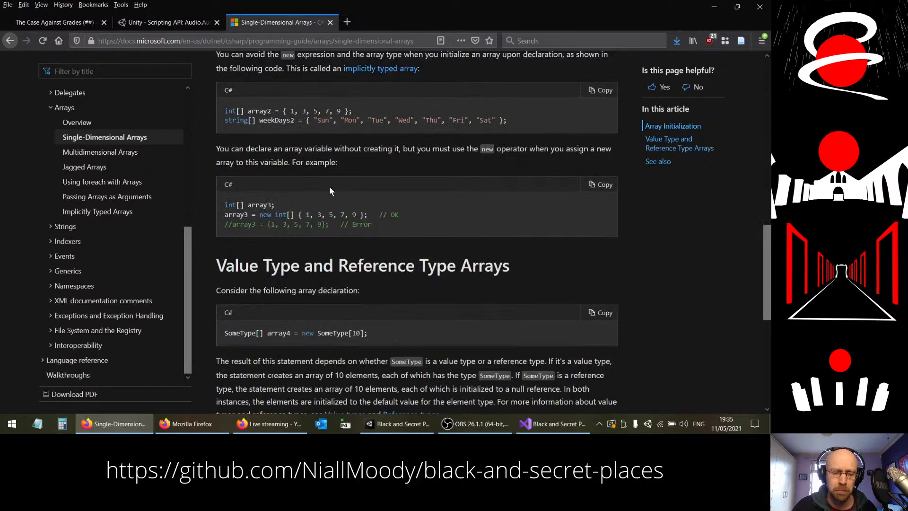
{"action": "scroll", "coordinate": [359, 298], "scroll_direction": "down", "scroll_amount": 1}
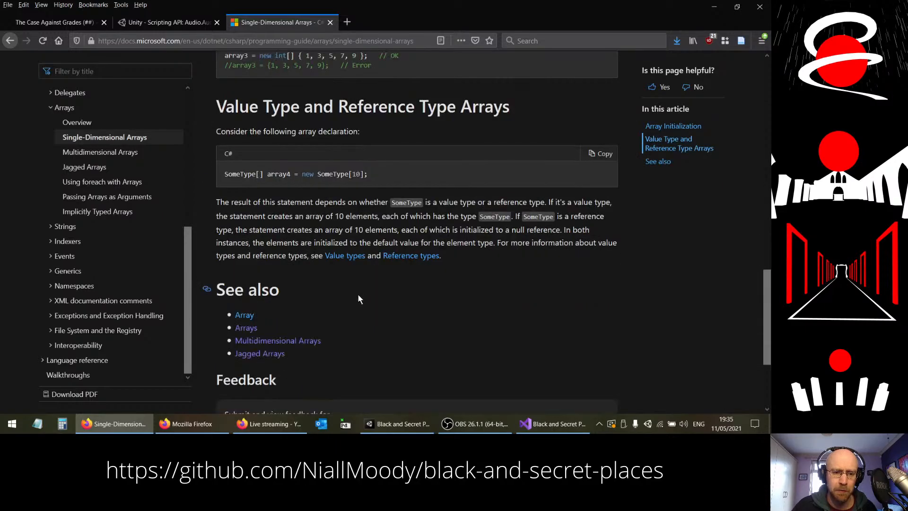
{"action": "scroll", "coordinate": [356, 293], "scroll_direction": "up", "scroll_amount": 5}
Step: Switch to the Unity editor and read the full console error about the temp array declaration in BARBELiTHSnapshotBlender.cs
{"action": "left_click", "coordinate": [552, 423]}
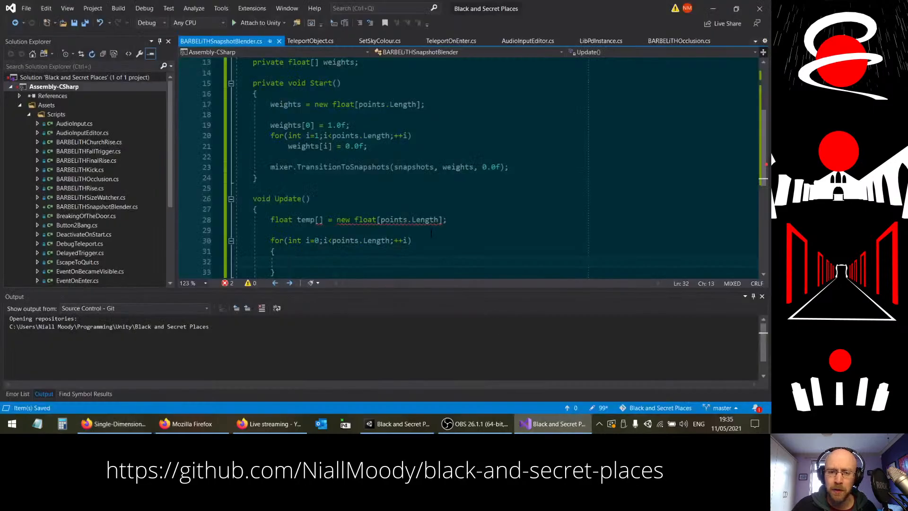
{"action": "left_click", "coordinate": [397, 423]}
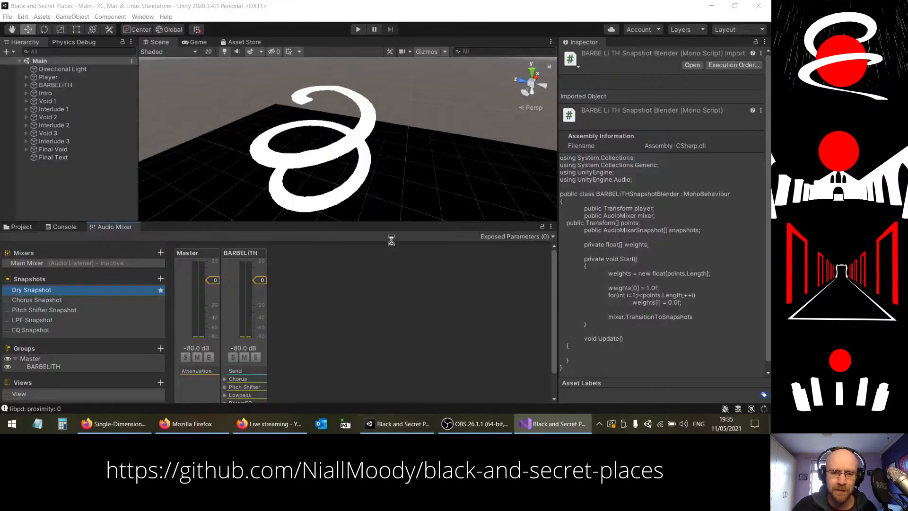
{"action": "left_click", "coordinate": [69, 227]}
{"action": "left_click", "coordinate": [179, 347]}
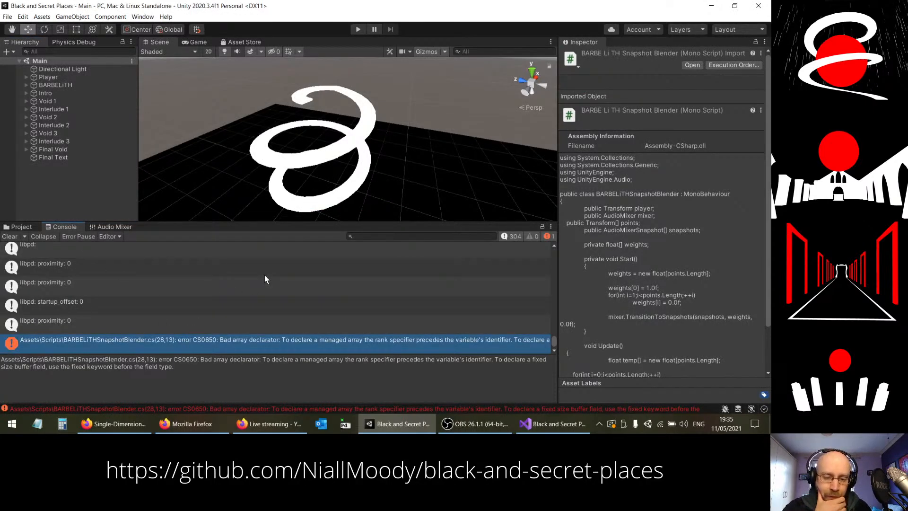
Step: Switch back to Visual Studio and move the brackets in the temp declaration so it reads "float[] temp = new float[points.Length];"
{"action": "key", "text": "alt+Tab"}
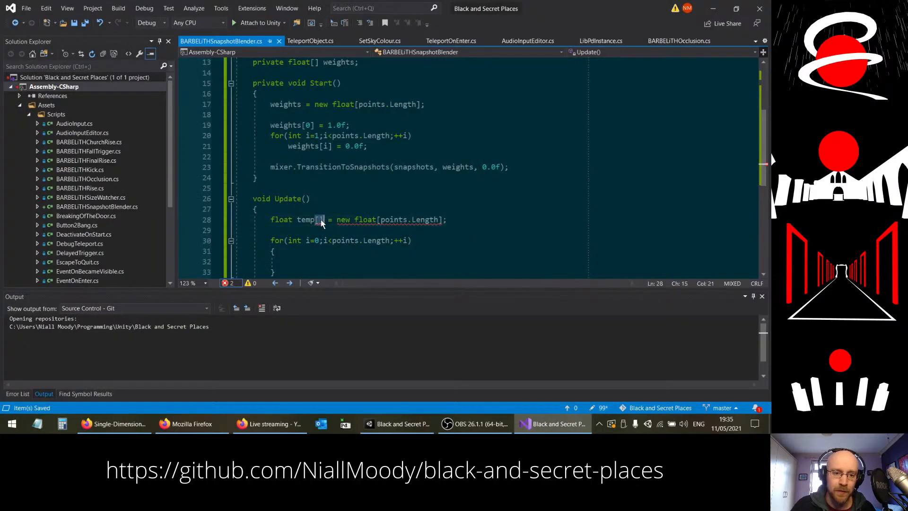
{"action": "left_click", "coordinate": [293, 220]}
{"action": "left_click_drag", "start_coordinate": [294, 219], "coordinate": [293, 219]}
{"action": "left_click", "coordinate": [314, 231]}
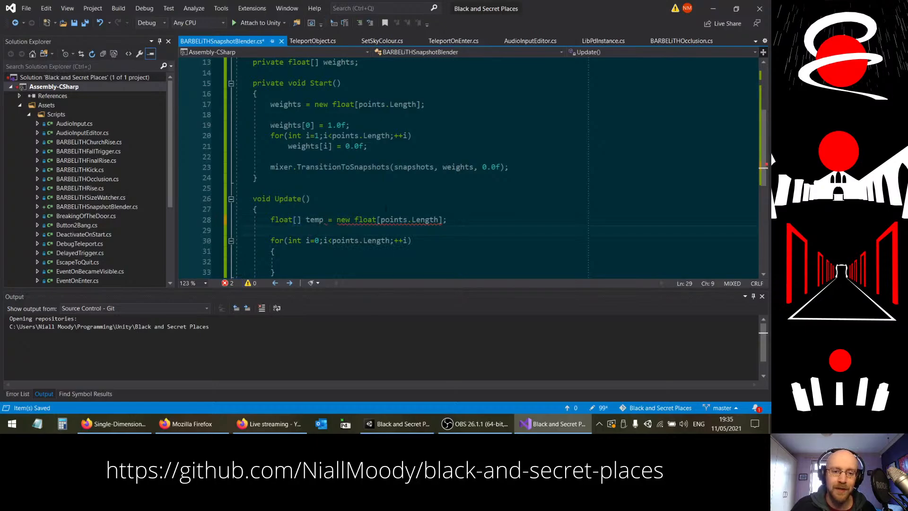
Step: In the empty body of the for loop in Update, begin the assignment "temp[i] = "
{"action": "scroll", "coordinate": [429, 238], "scroll_direction": "down", "scroll_amount": 2}
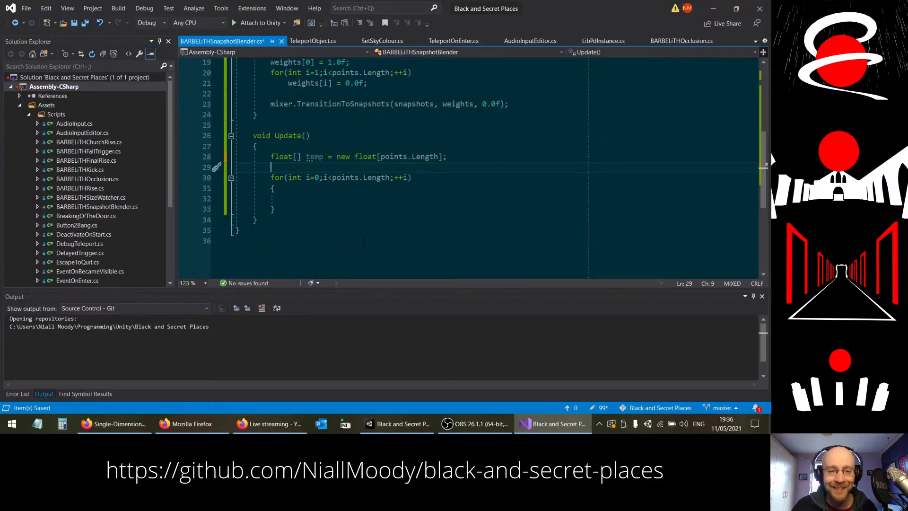
{"action": "left_click", "coordinate": [335, 198]}
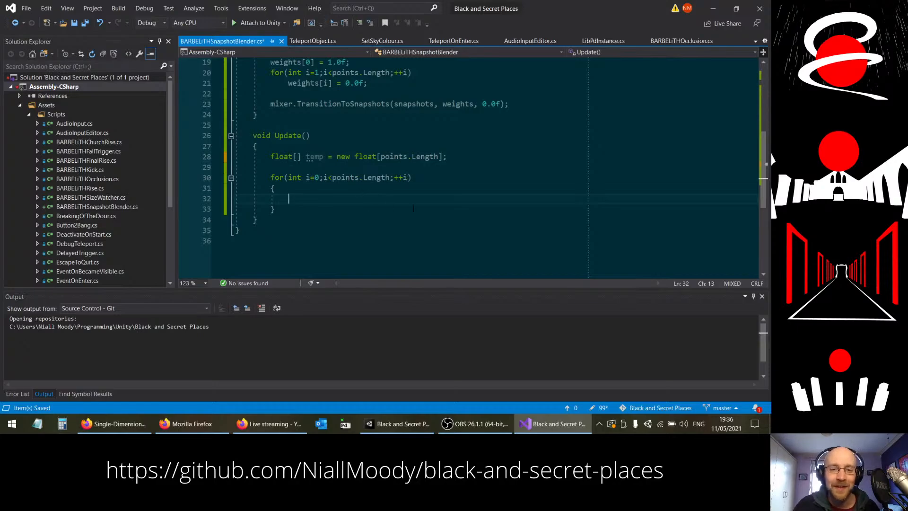
{"action": "scroll", "coordinate": [383, 215], "scroll_direction": "up", "scroll_amount": 1}
{"action": "scroll", "coordinate": [457, 234], "scroll_direction": "down", "scroll_amount": 1}
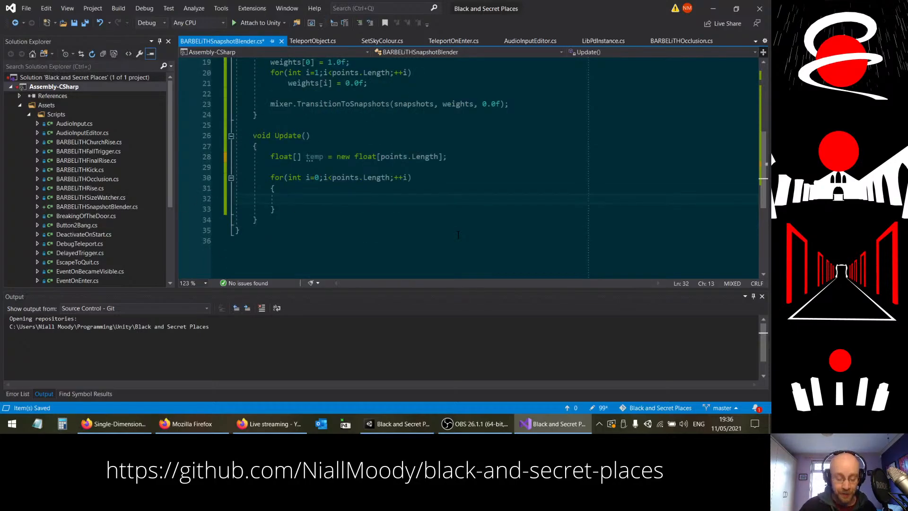
{"action": "type", "text": "temp[i"}
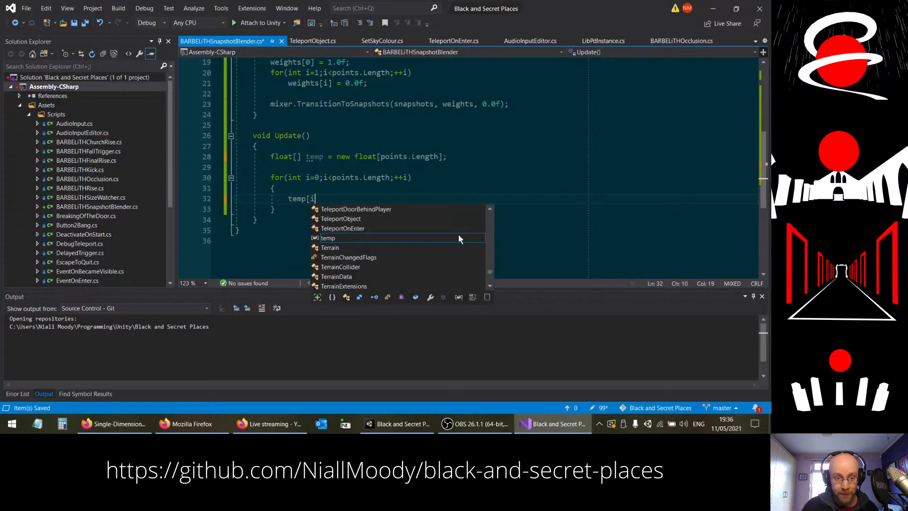
{"action": "type", "text": "] = "}
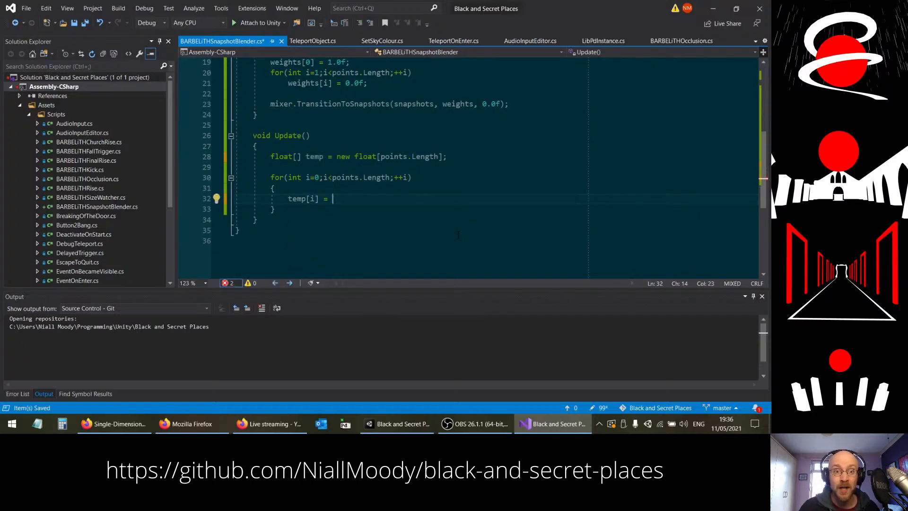
{"action": "type", "text": "player.position/"}
{"action": "key", "text": "BackSpace"}
{"action": "key", "text": "BackSpace"}
{"action": "key", "text": "BackSpace"}
{"action": "key", "text": "BackSpace"}
{"action": "key", "text": "BackSpace"}
{"action": "key", "text": "BackSpace"}
{"action": "key", "text": "BackSpace"}
{"action": "key", "text": "BackSpace"}
{"action": "key", "text": "BackSpace"}
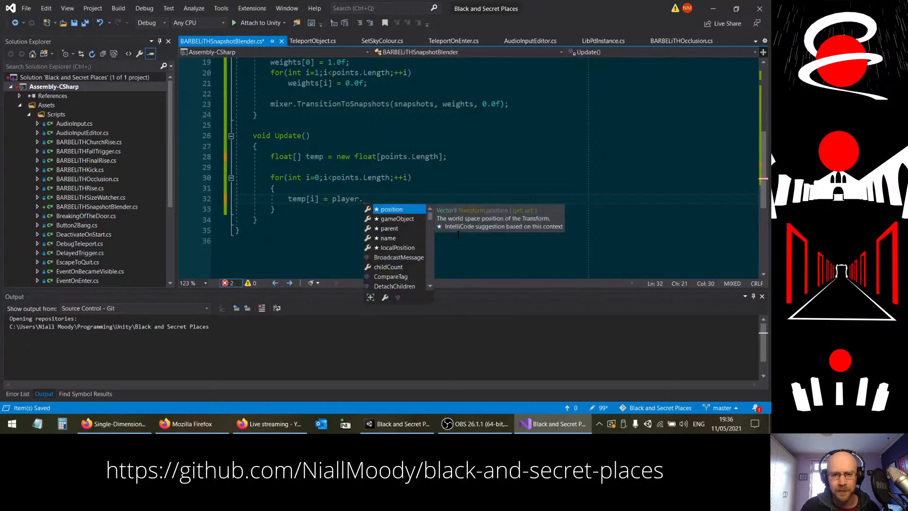
{"action": "key", "text": "Tab"}
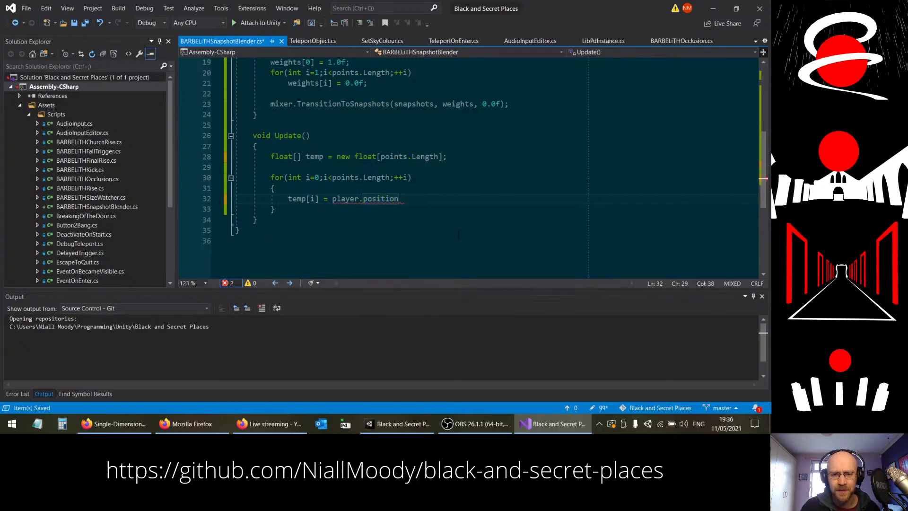
{"action": "type", "text": "."}
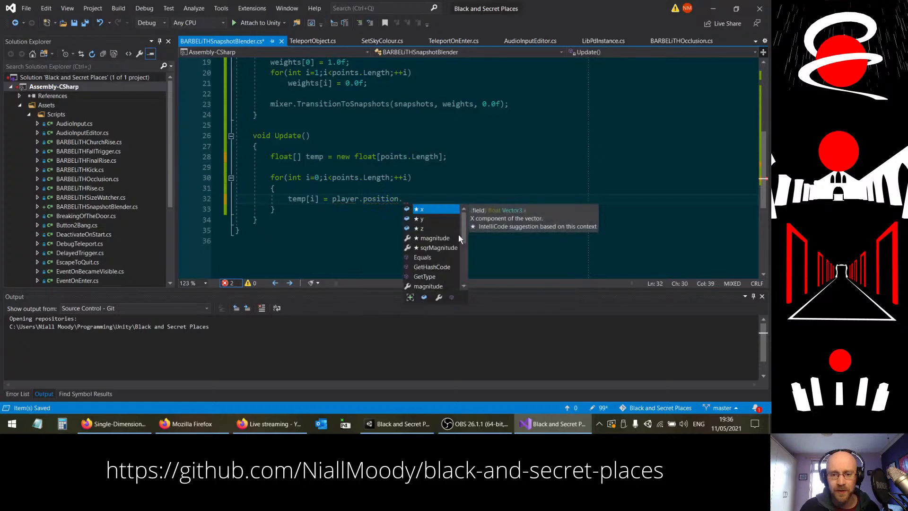
{"action": "mouse_move", "coordinate": [462, 231]}
{"action": "left_mouse_down"}
{"action": "mouse_move", "coordinate": [460, 264]}
{"action": "mouse_move", "coordinate": [459, 229]}
{"action": "left_mouse_up"}
{"action": "key", "text": "Escape"}
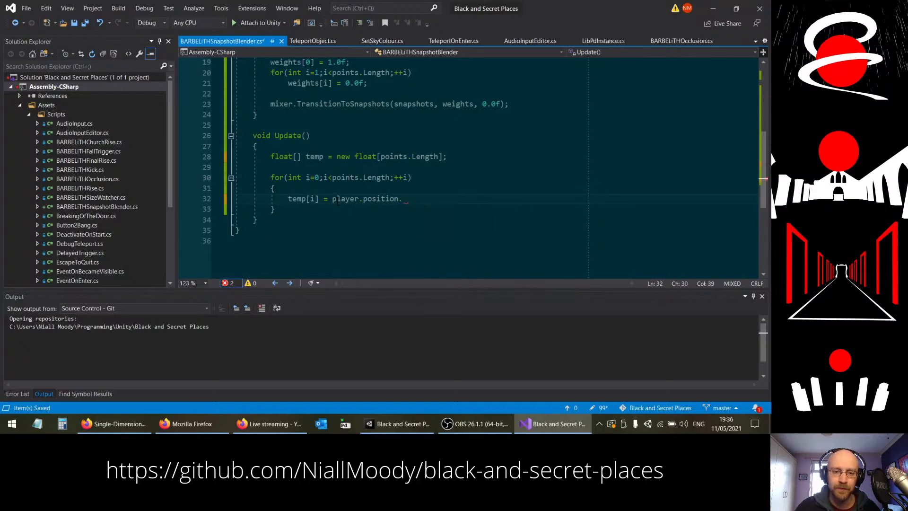
Step: Make the right side of the temp[i] assignment "points[i].position - player.position", replacing the player.position expression
{"action": "left_click_drag", "start_coordinate": [332, 199], "coordinate": [410, 197]}
{"action": "type", "text": "points"}
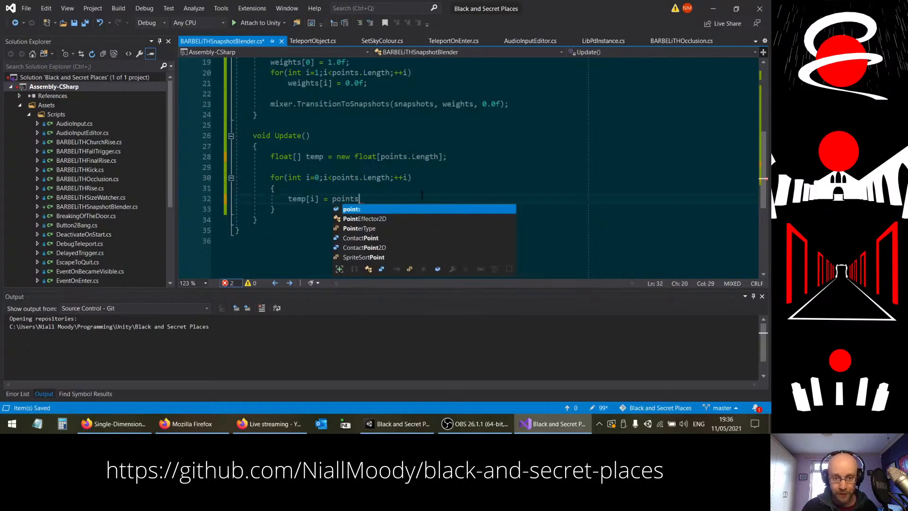
{"action": "type", "text": ".po"}
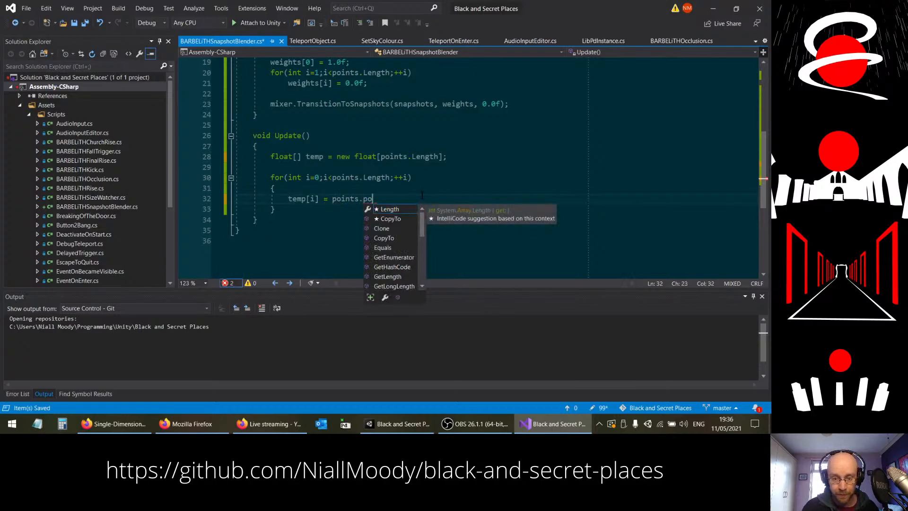
{"action": "key", "text": "BackSpace"}
{"action": "key", "text": "BackSpace"}
{"action": "key", "text": "BackSpace"}
{"action": "type", "text": "[i].p"}
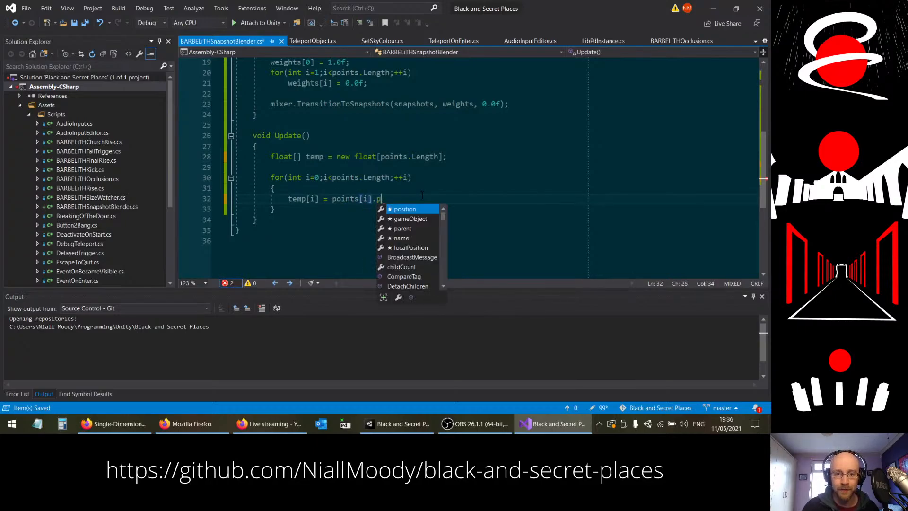
{"action": "key", "text": "Tab"}
{"action": "type", "text": "- player.p"}
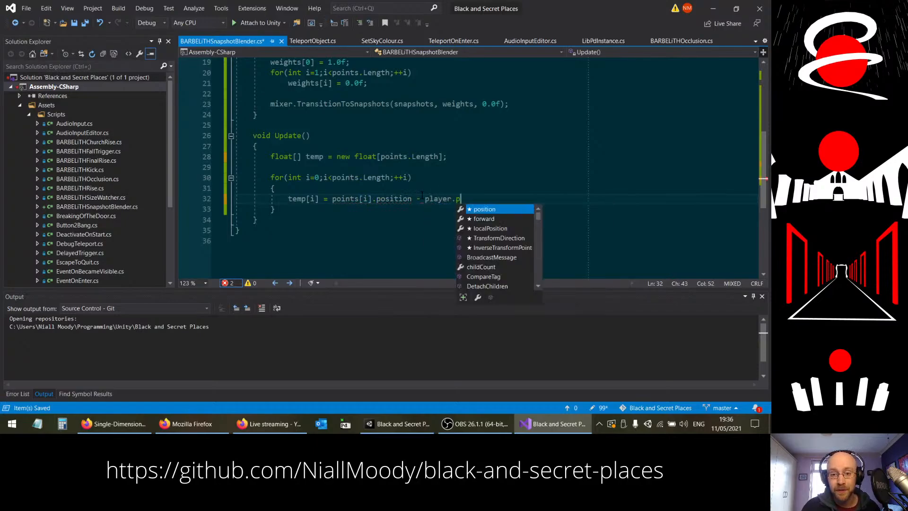
{"action": "key", "text": "Tab"}
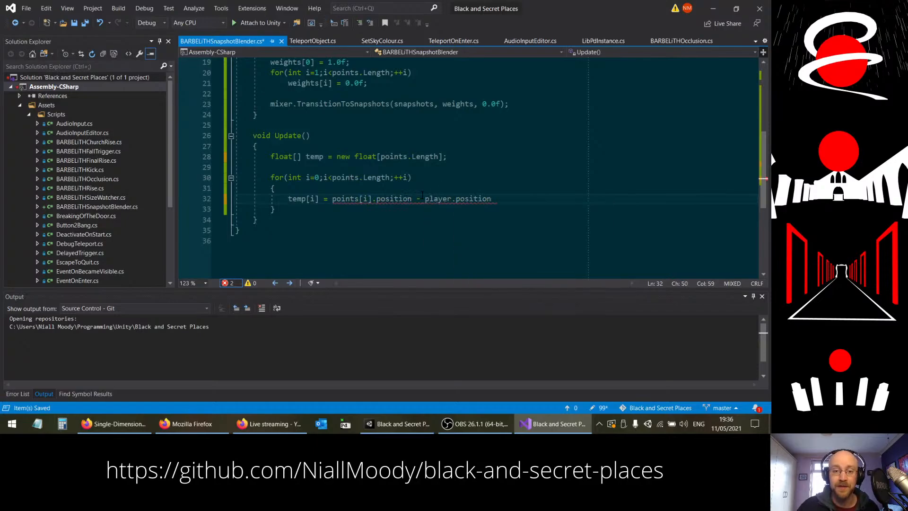
Step: Enclose the position subtraction in parentheses and append ".magnitude;" to complete the temp[i] assignment
{"action": "left_click", "coordinate": [333, 199]}
{"action": "type", "text": "("}
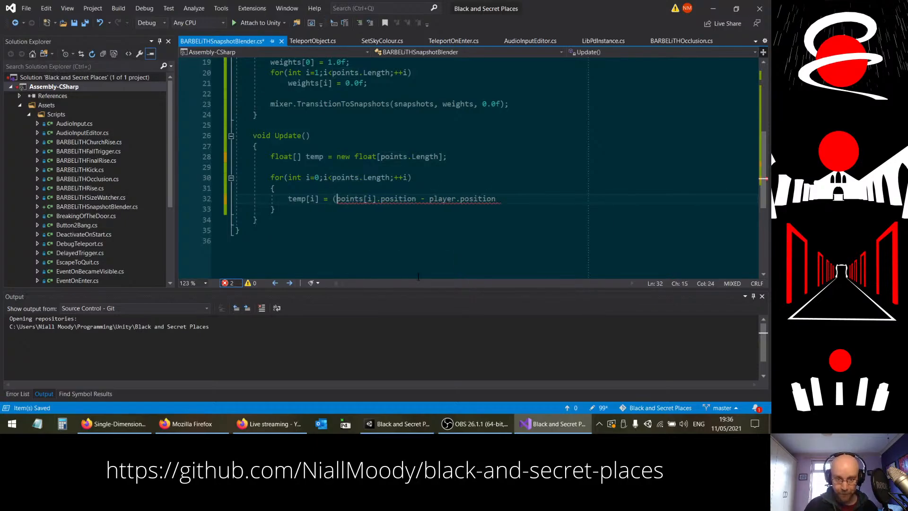
{"action": "key", "text": "End"}
{"action": "type", "text": ").m"}
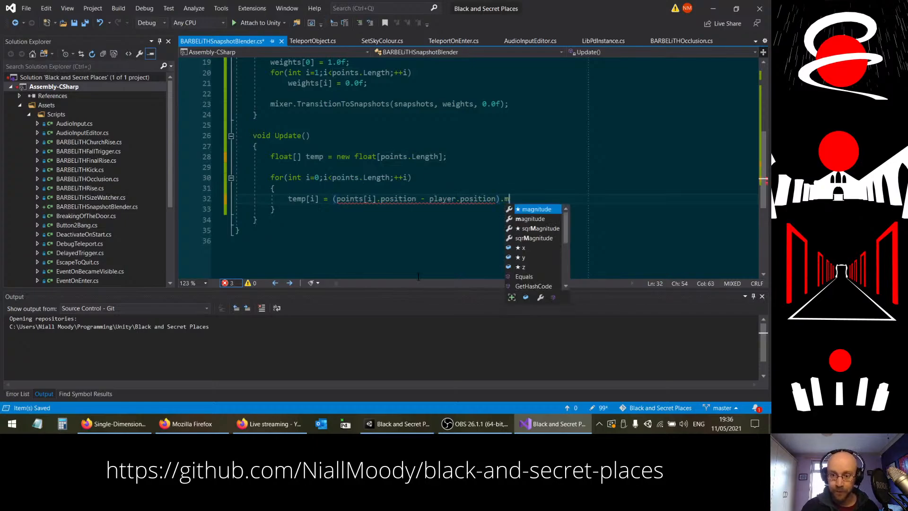
{"action": "key", "text": "Escape"}
{"action": "type", "text": "agnitude("}
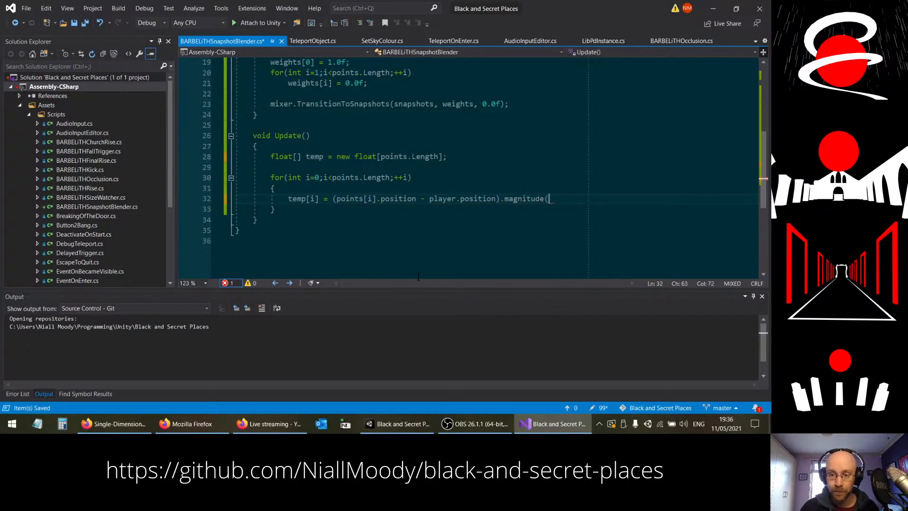
{"action": "key", "text": "Escape"}
{"action": "key", "text": "BackSpace"}
{"action": "type", "text": ";"}
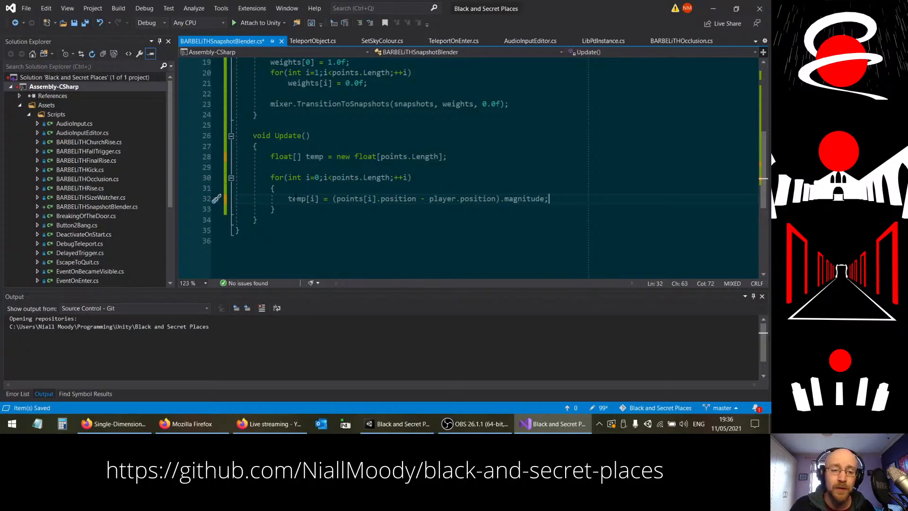
Step: Remove the braces around the single temp[i] statement in Update's for loop
{"action": "left_click_drag", "start_coordinate": [302, 188], "coordinate": [435, 178]}
{"action": "key", "text": "Delete"}
{"action": "left_click_drag", "start_coordinate": [312, 199], "coordinate": [580, 185]}
{"action": "key", "text": "Delete"}
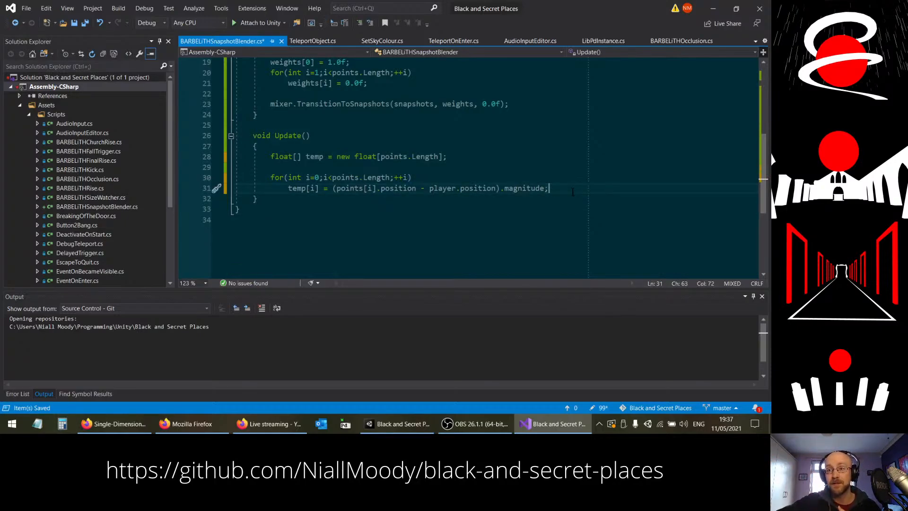
Step: Declare "float max = 0.0f;" on a new line below the temp array in Update, and save the script
{"action": "key", "text": "Up"}
{"action": "key", "text": "Up"}
{"action": "key", "text": "Up"}
{"action": "key", "text": "Up"}
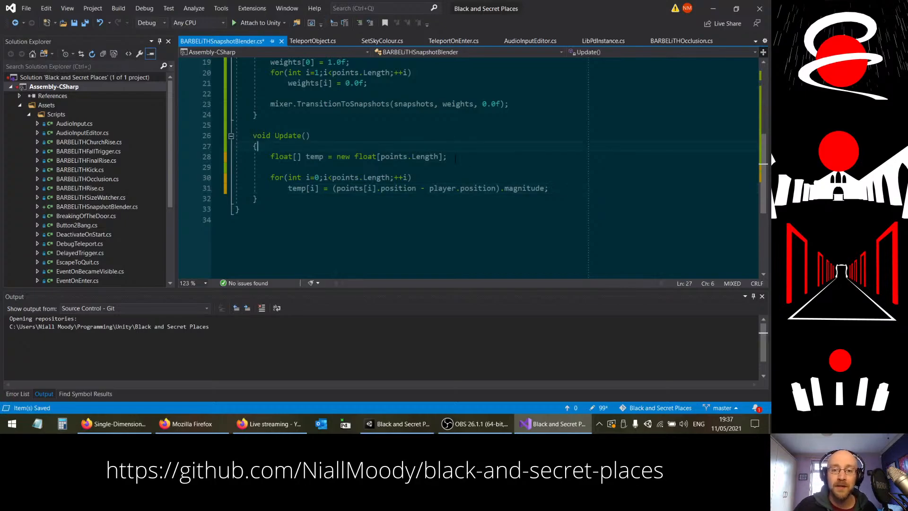
{"action": "left_click", "coordinate": [494, 159]}
{"action": "key", "text": "Return"}
{"action": "type", "text": "f"}
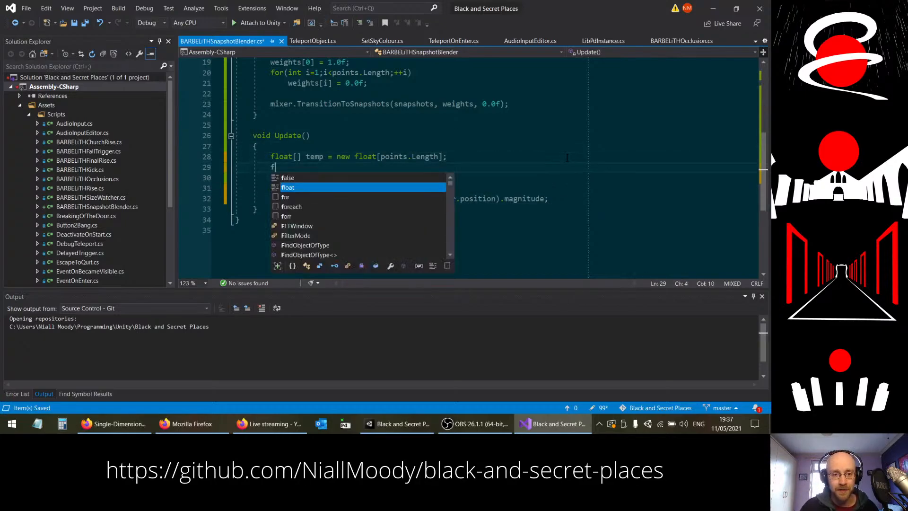
{"action": "type", "text": "loat max"}
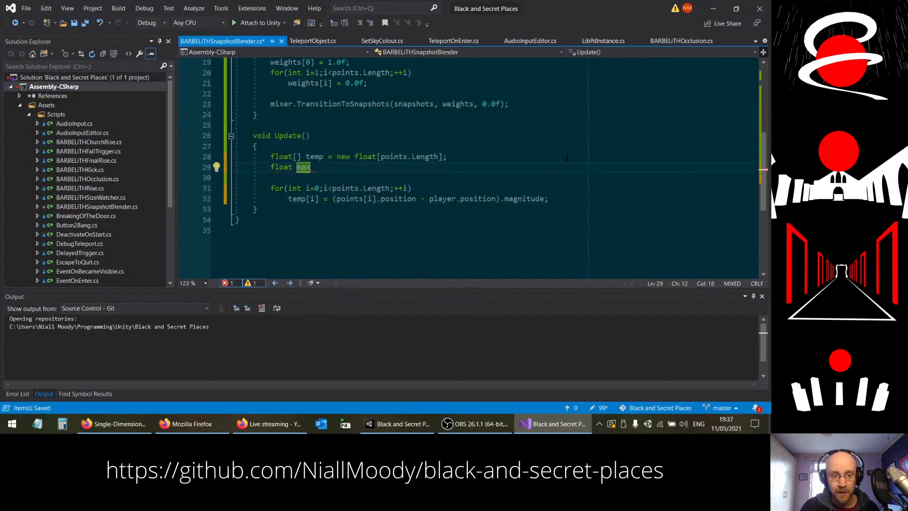
{"action": "type", "text": " = 0.0f;"}
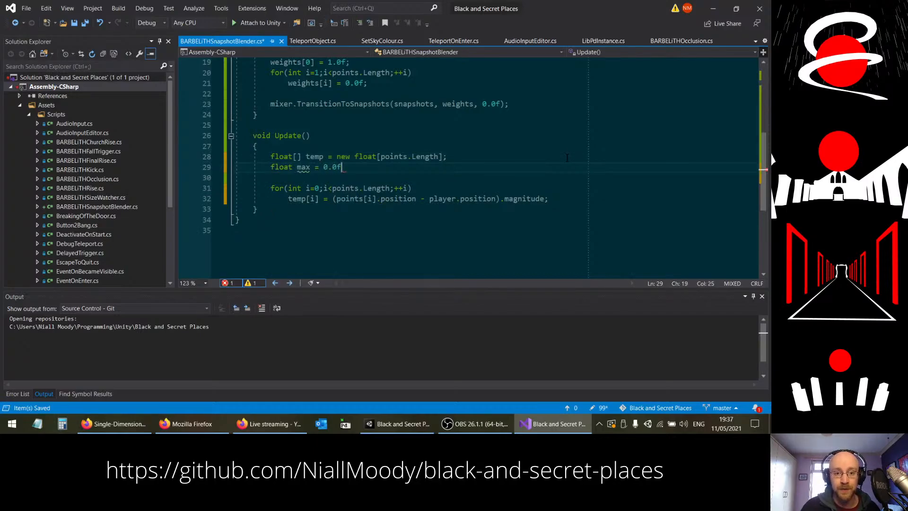
{"action": "key", "text": "ctrl+s"}
Step: Enclose the temp[i] statement of Update's for loop in opening and closing braces on their own lines
{"action": "left_click", "coordinate": [569, 183]}
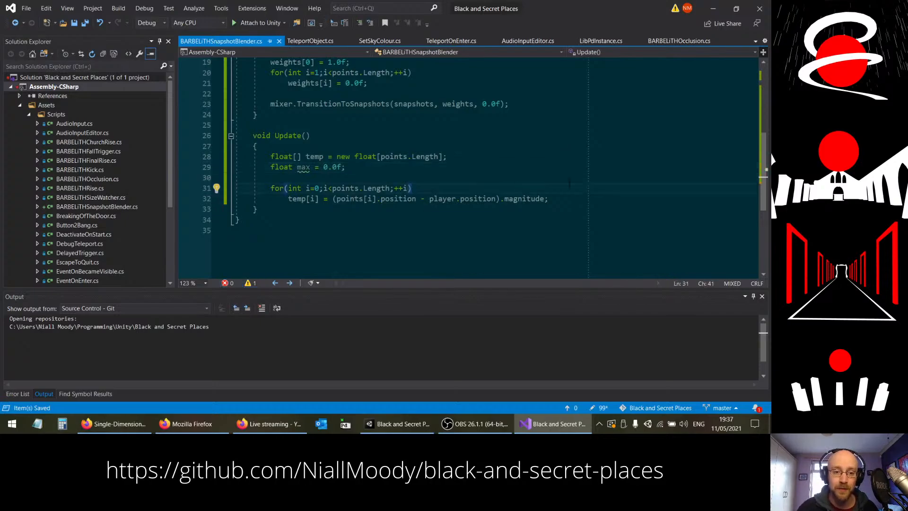
{"action": "key", "text": "Return"}
{"action": "type", "text": "{"}
{"action": "key", "text": "Down"}
{"action": "key", "text": "End"}
{"action": "key", "text": "Return"}
{"action": "type", "text": "}"}
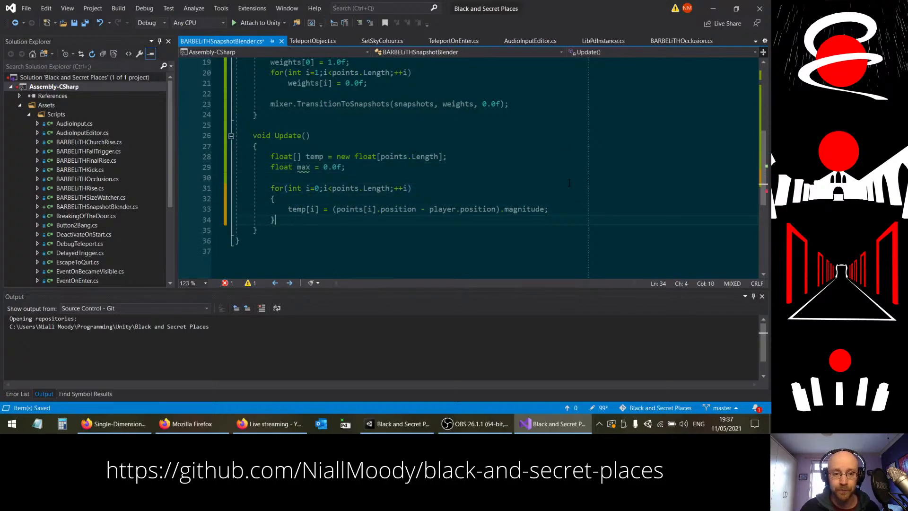
Step: Below the temp[i] assignment, add a blank line and the condition "if(temp[i] > max)" with the indented statement "max = temp[i];"
{"action": "key", "text": "Up"}
{"action": "key", "text": "End"}
{"action": "key", "text": "Return"}
{"action": "key", "text": "Return"}
{"action": "type", "text": "if"}
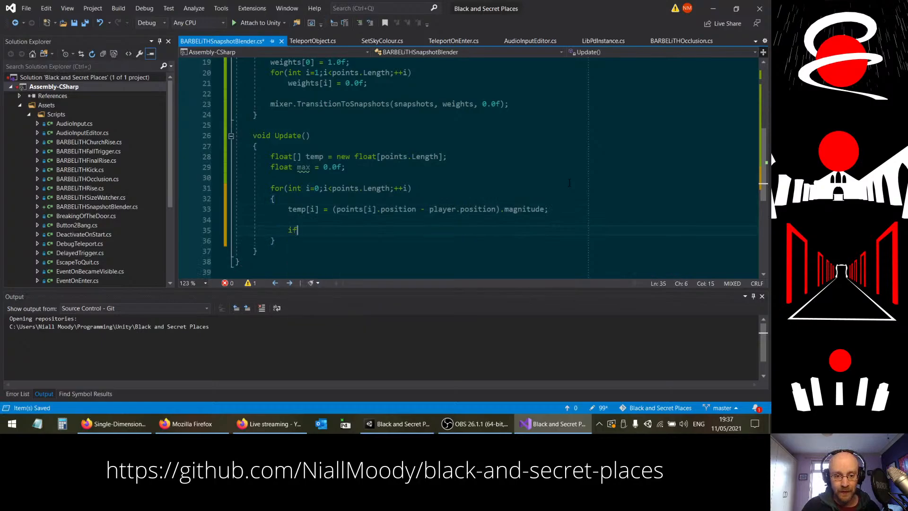
{"action": "type", "text": "(temp[i] > m"}
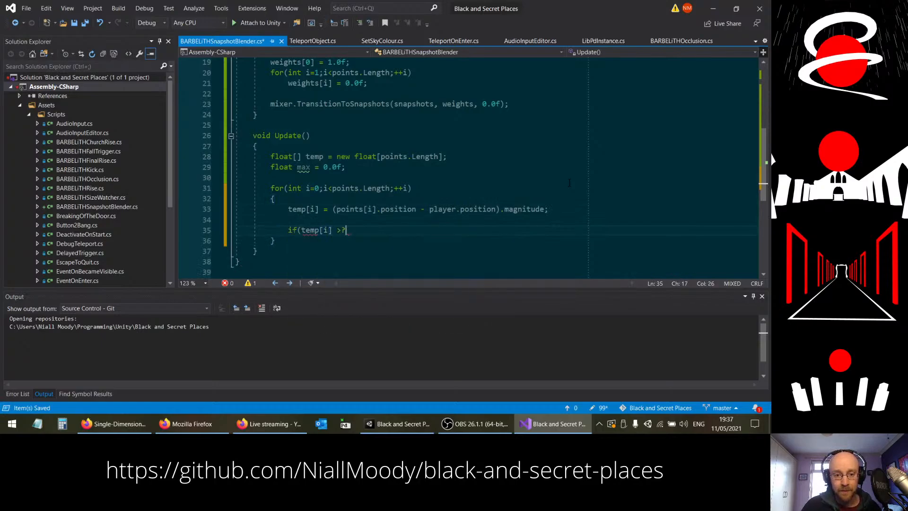
{"action": "type", "text": "ax)"}
{"action": "key", "text": "Return"}
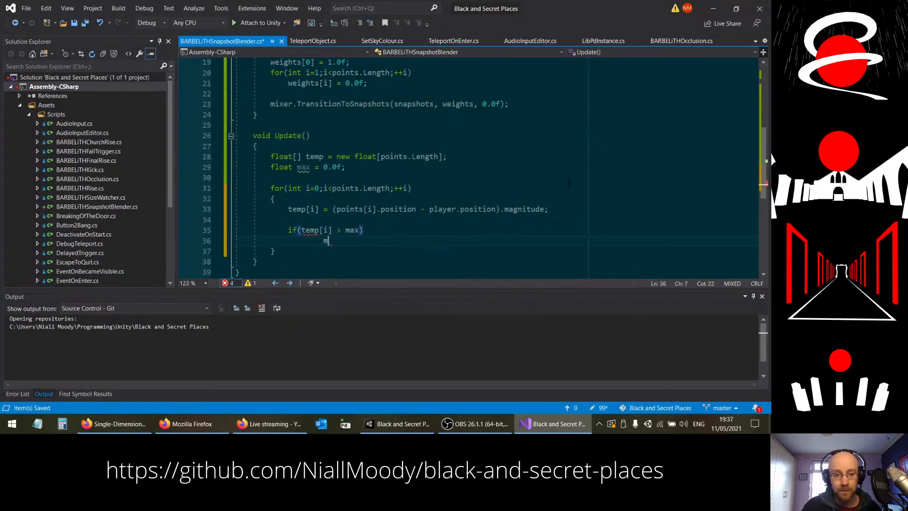
{"action": "type", "text": "max = temp"}
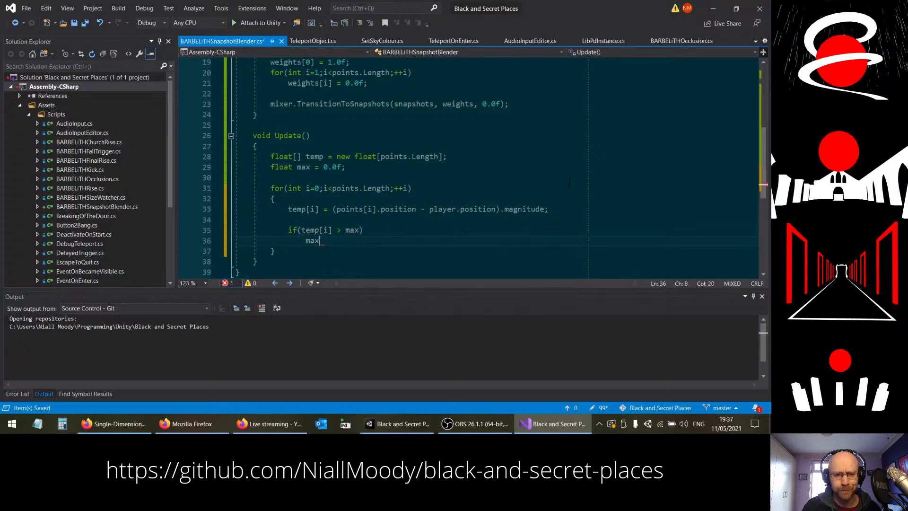
{"action": "type", "text": "[i];"}
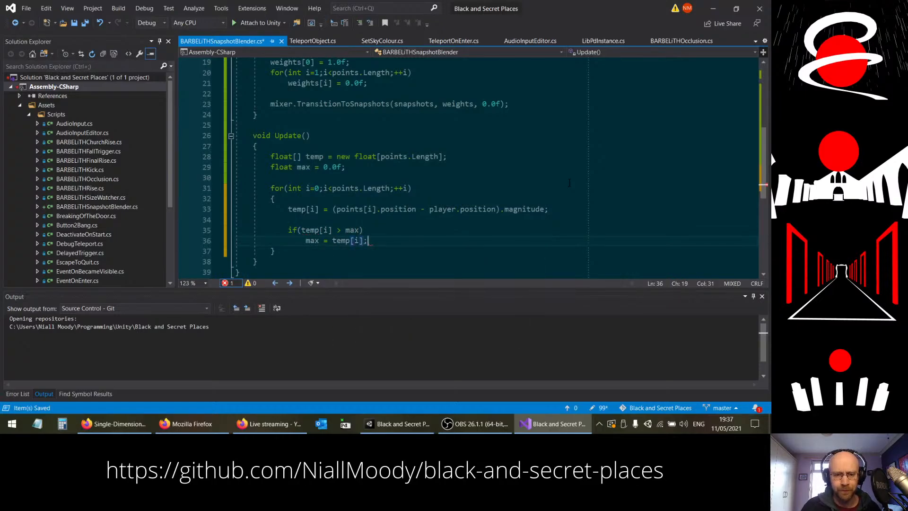
Step: Save the script and open up an empty line with a blank line above it below Update's for loop
{"action": "scroll", "coordinate": [367, 194], "scroll_direction": "down", "scroll_amount": 1}
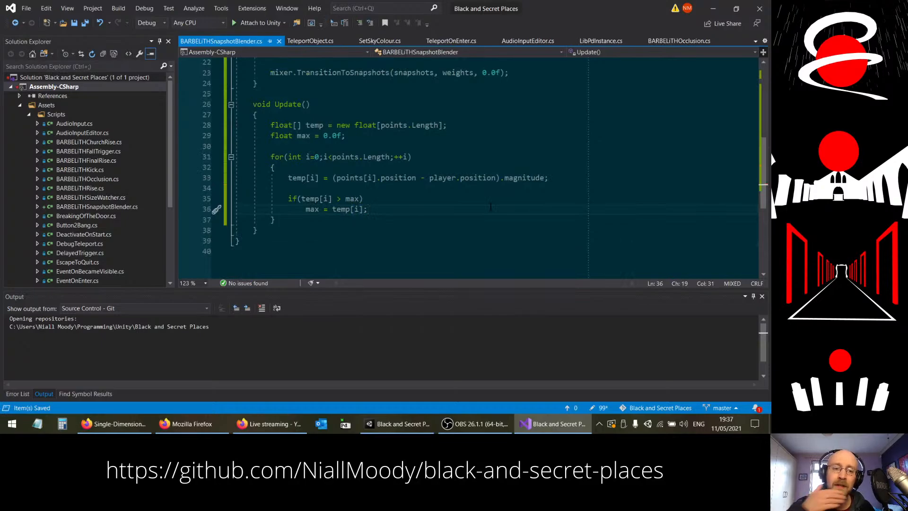
{"action": "left_click", "coordinate": [313, 215]}
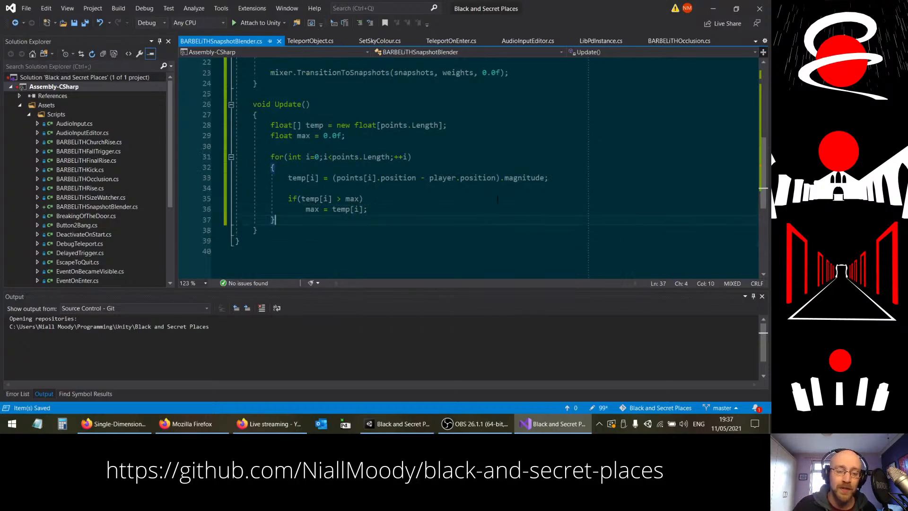
{"action": "key", "text": "Return"}
{"action": "key", "text": "Return"}
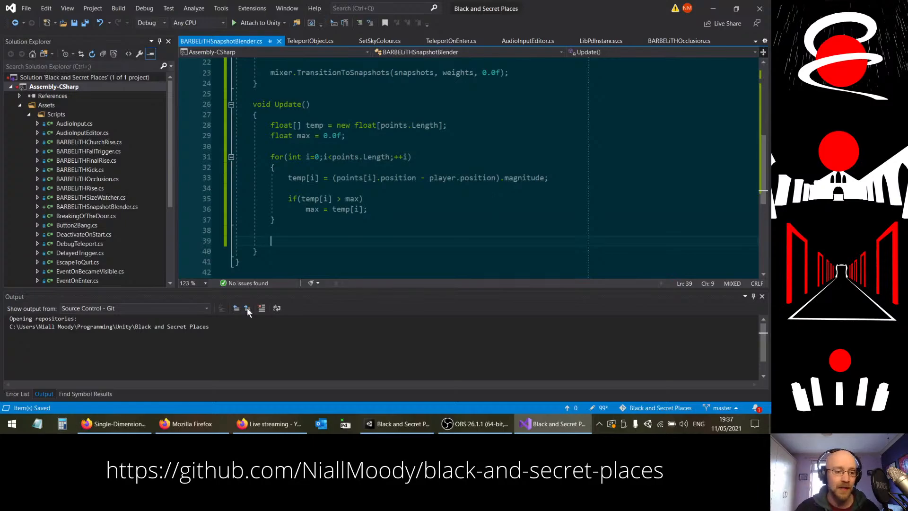
Step: Switch to Firefox to check the Unity documentation page for AudioMixer.TransitionToSnapshots, and return to the script
{"action": "left_click", "coordinate": [113, 424]}
{"action": "left_click", "coordinate": [319, 22]}
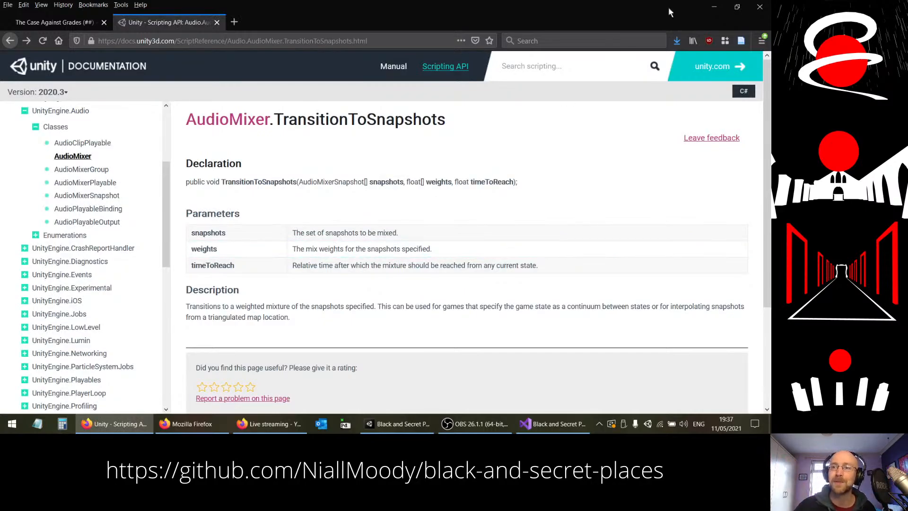
{"action": "left_click", "coordinate": [714, 7]}
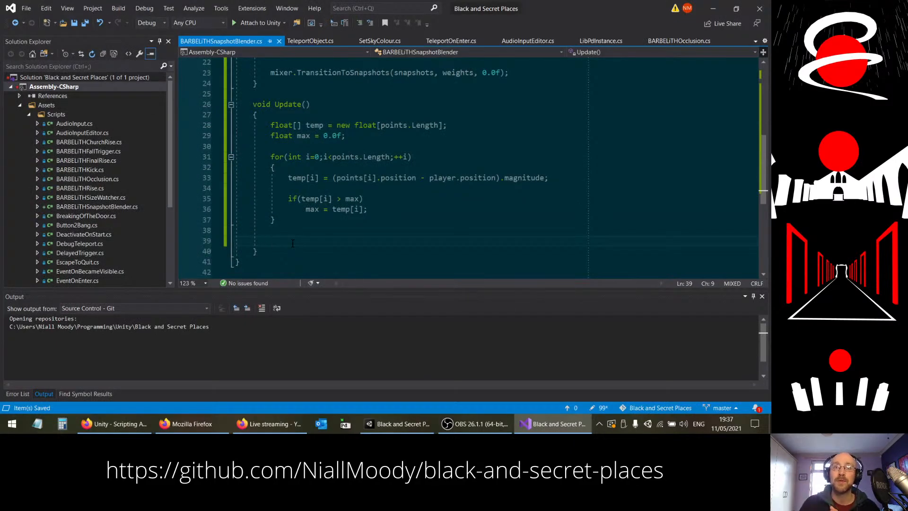
Step: Below the first loop in Update, write the header of a second loop: "for (int i = 0; i < points.Length; ++i)"
{"action": "left_click_drag", "start_coordinate": [304, 210], "coordinate": [374, 211]}
{"action": "left_click", "coordinate": [310, 240]}
{"action": "type", "text": "f"}
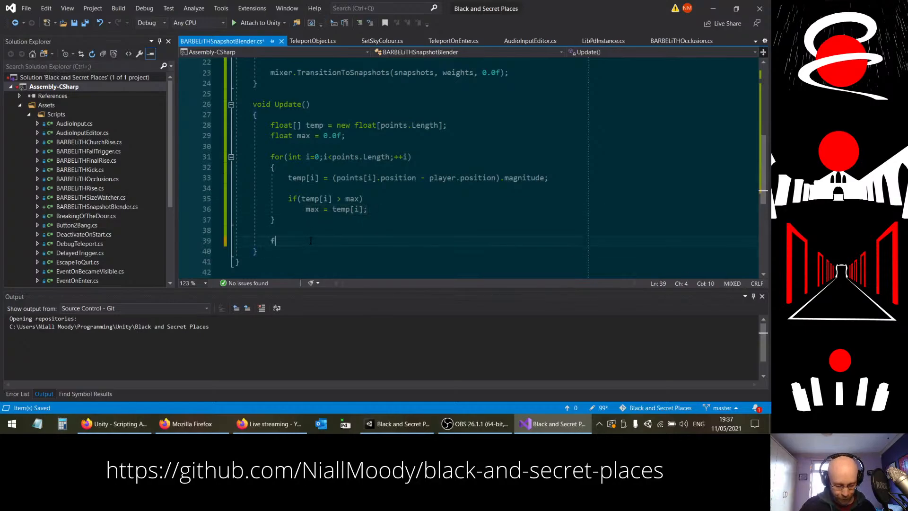
{"action": "type", "text": "or (int i"}
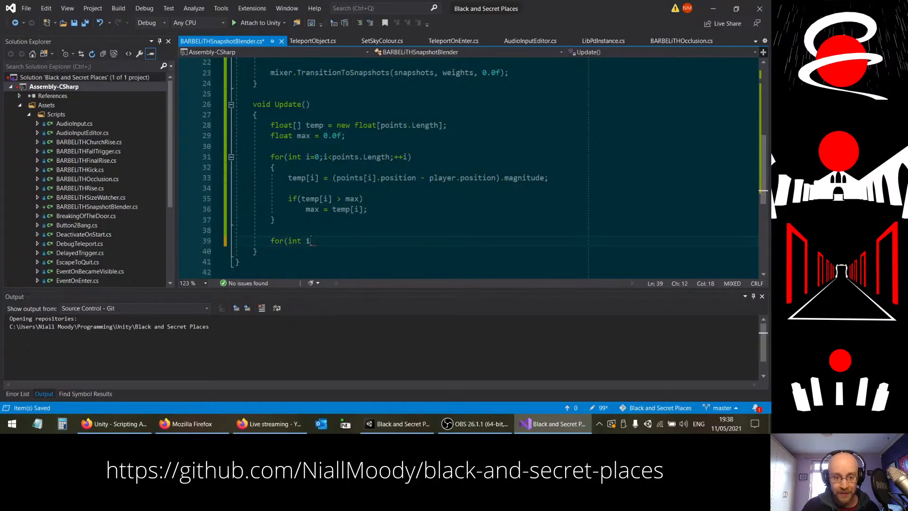
{"action": "type", "text": " = 0; i < points.L"}
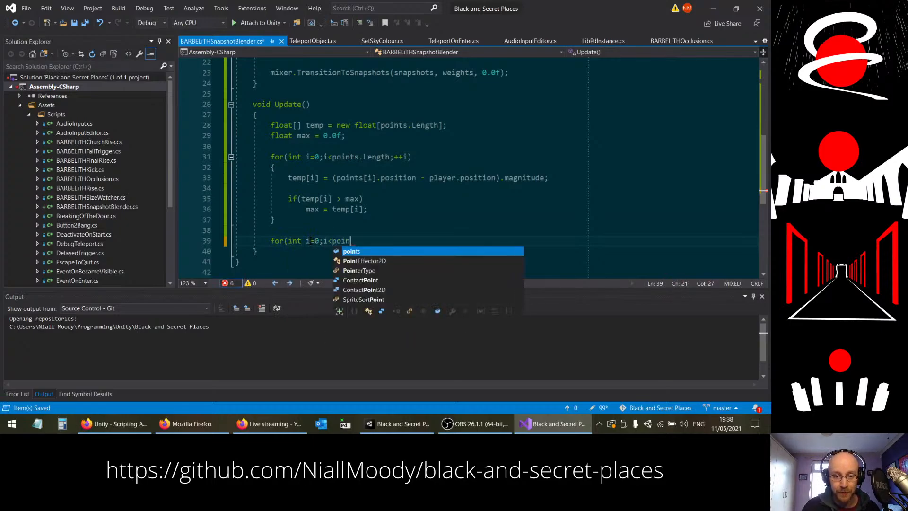
{"action": "type", "text": "ength; ++i"}
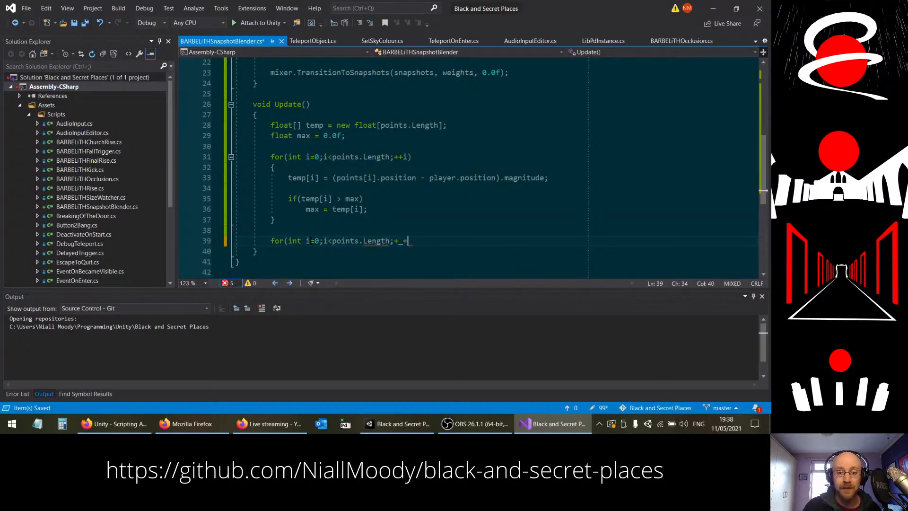
{"action": "type", "text": ")"}
{"action": "key", "text": "Return"}
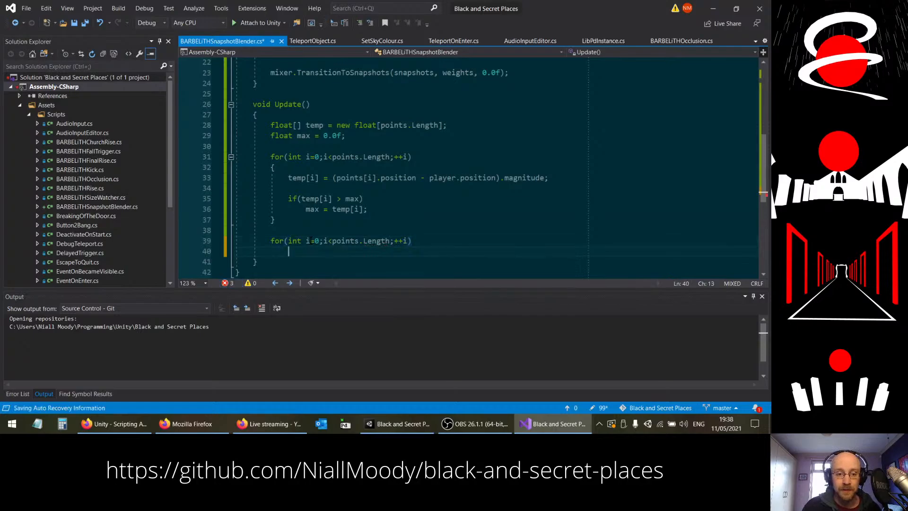
Step: Add opening and closing braces for the second for loop and align Update's closing brace with its opening brace
{"action": "type", "text": "{"}
{"action": "key", "text": "Return"}
{"action": "key", "text": "Return"}
{"action": "type", "text": "}"}
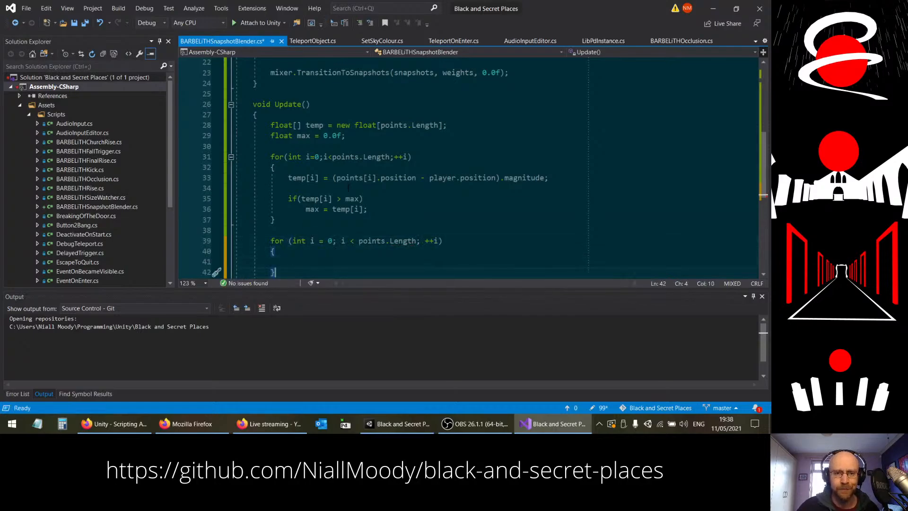
{"action": "scroll", "coordinate": [468, 166], "scroll_direction": "down", "scroll_amount": 2}
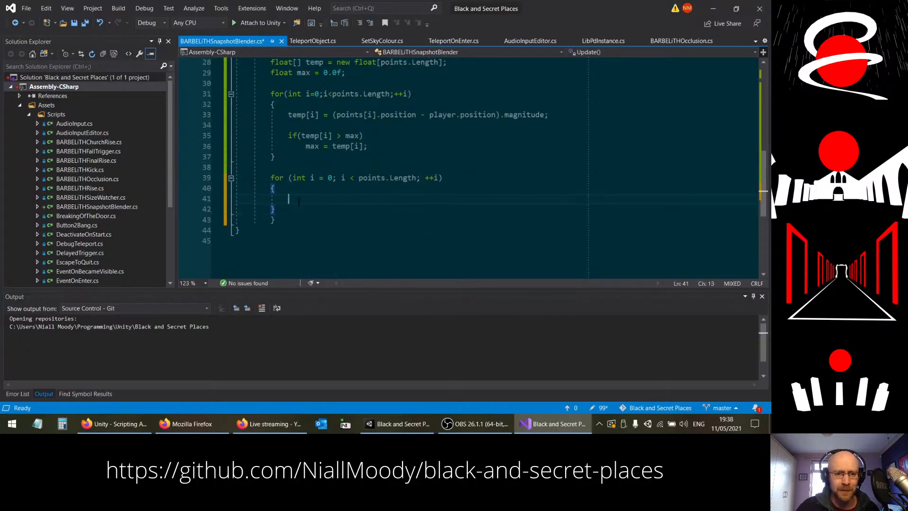
{"action": "left_click", "coordinate": [272, 220]}
{"action": "key", "text": "BackSpace"}
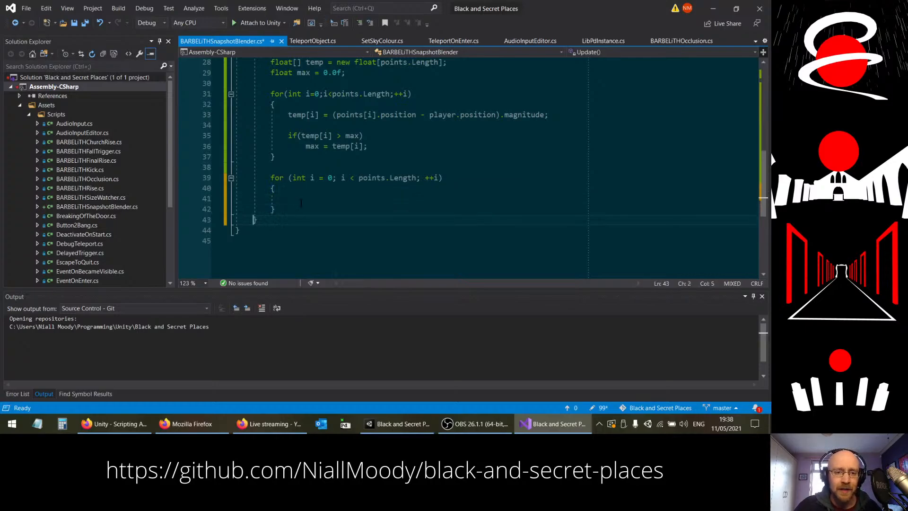
Step: Inside the second for loop, write the normalising statement "temp[i] /= max;"
{"action": "left_click", "coordinate": [368, 200]}
{"action": "scroll", "coordinate": [371, 208], "scroll_direction": "up", "scroll_amount": 2}
{"action": "scroll", "coordinate": [371, 213], "scroll_direction": "down", "scroll_amount": 1}
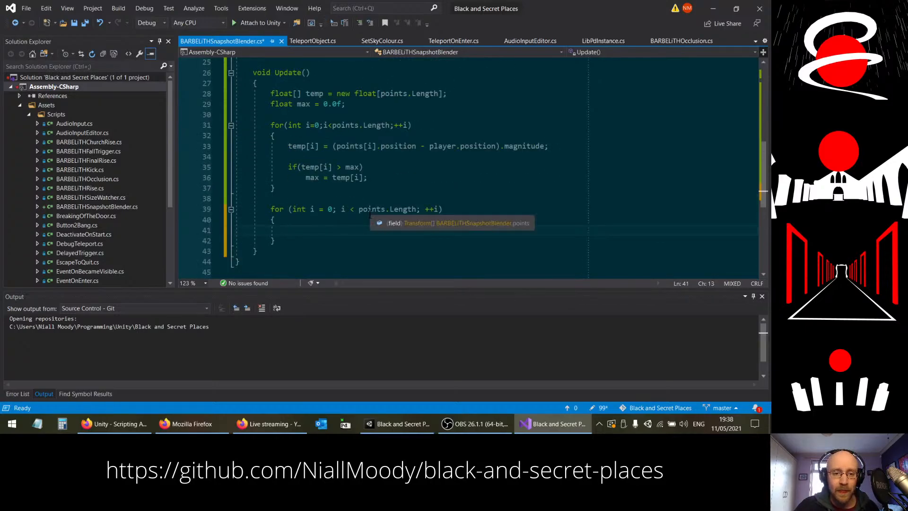
{"action": "type", "text": "mp"}
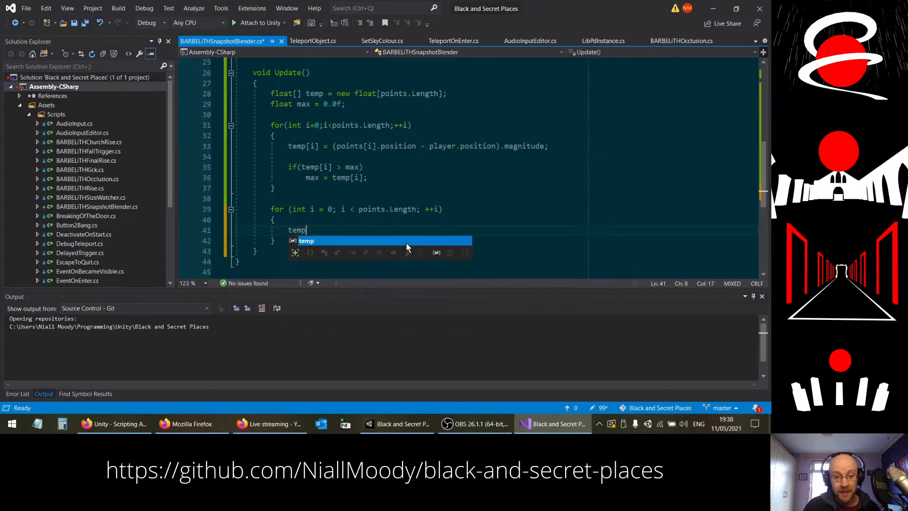
{"action": "type", "text": "[i] /= max;"}
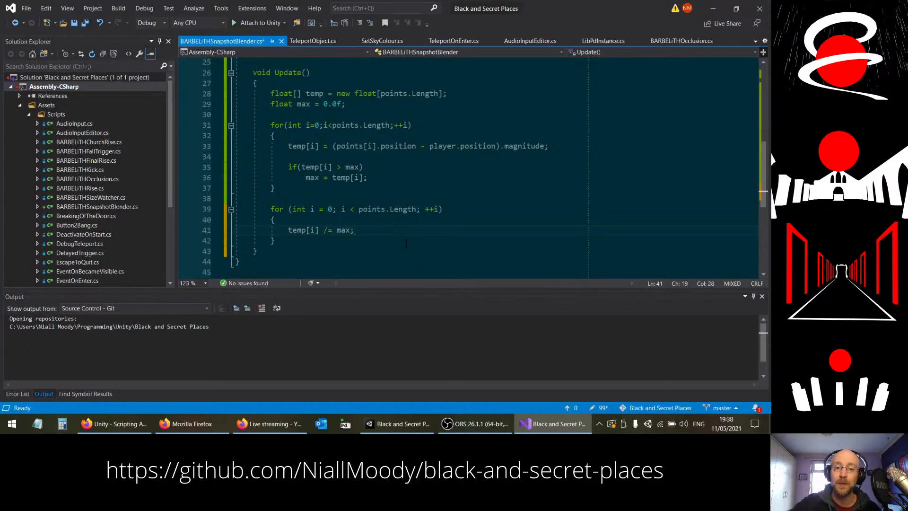
Step: Below the division by max, add the inverting statement "temp[i] = 1.0f - temp[i];"
{"action": "key", "text": "Return"}
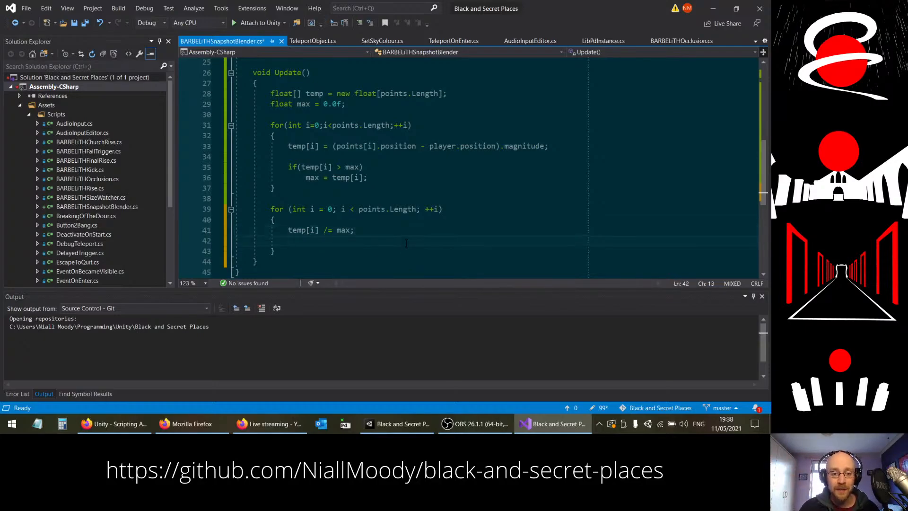
{"action": "type", "text": "temp[i] = "}
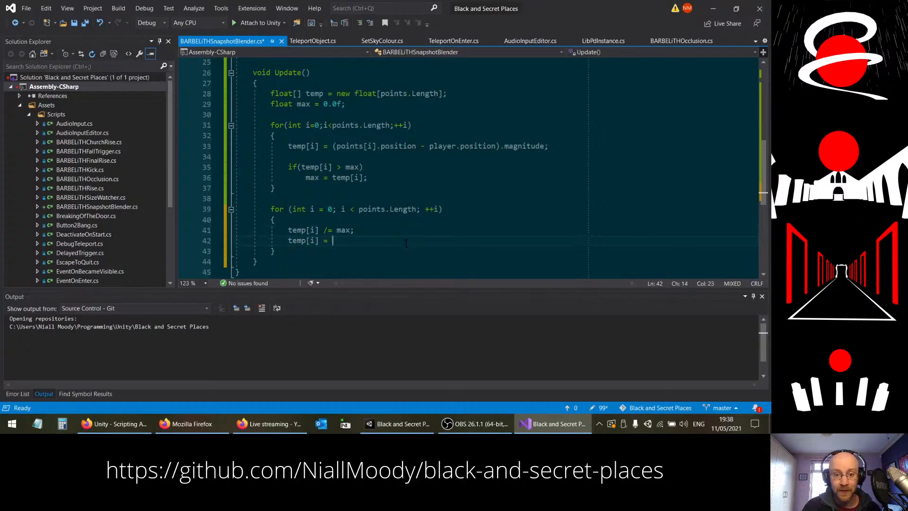
{"action": "type", "text": "1.0f"}
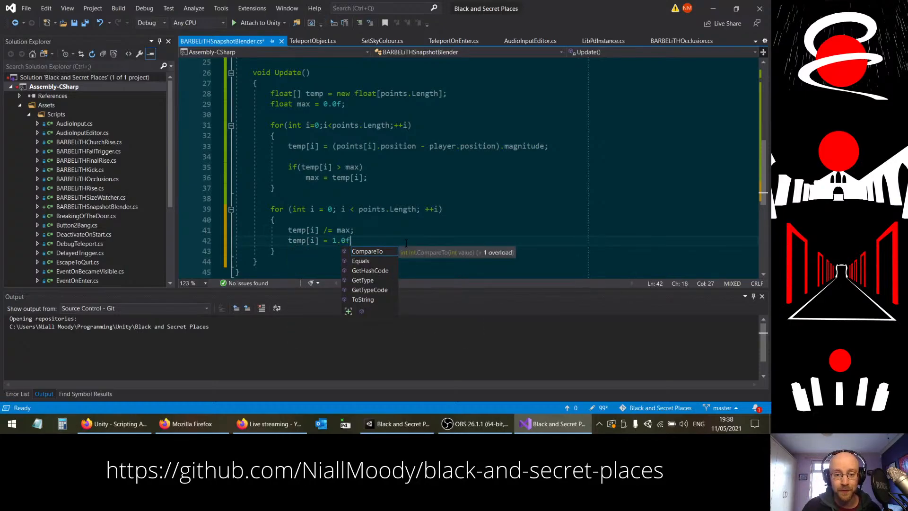
{"action": "type", "text": " - "}
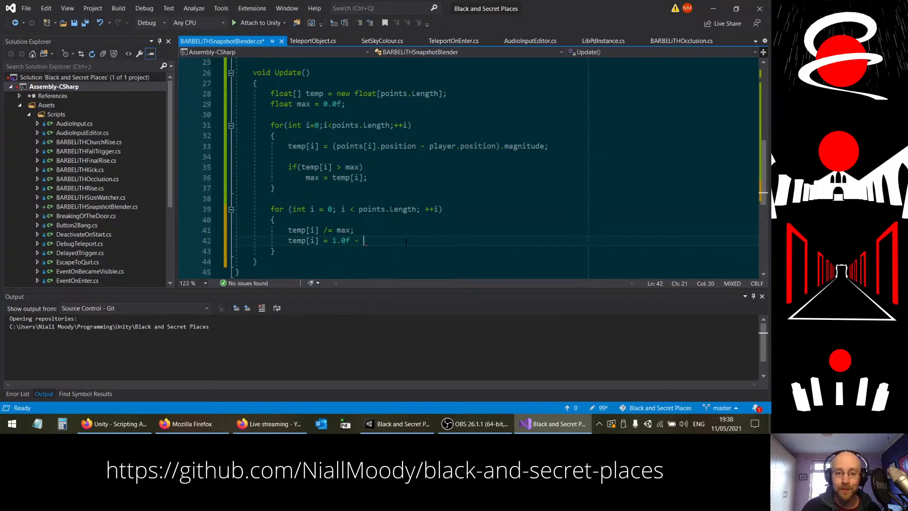
{"action": "type", "text": "temp"}
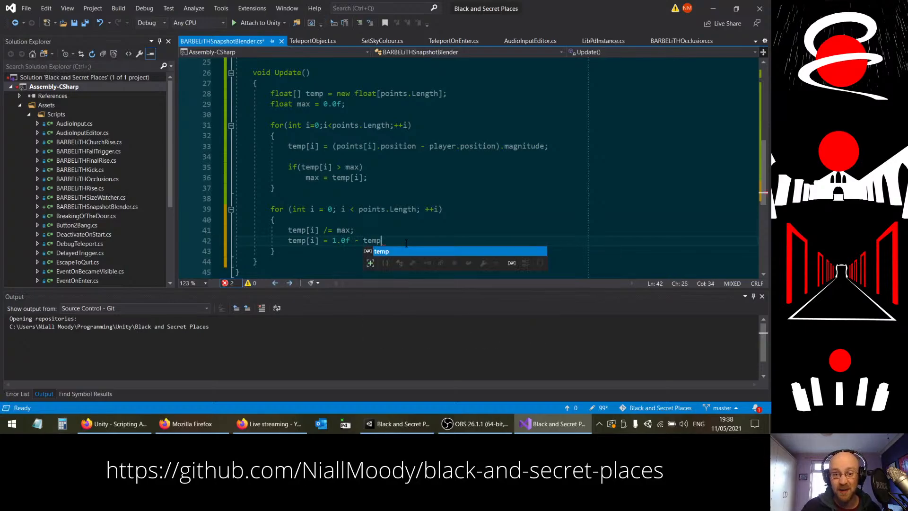
{"action": "type", "text": "[i];"}
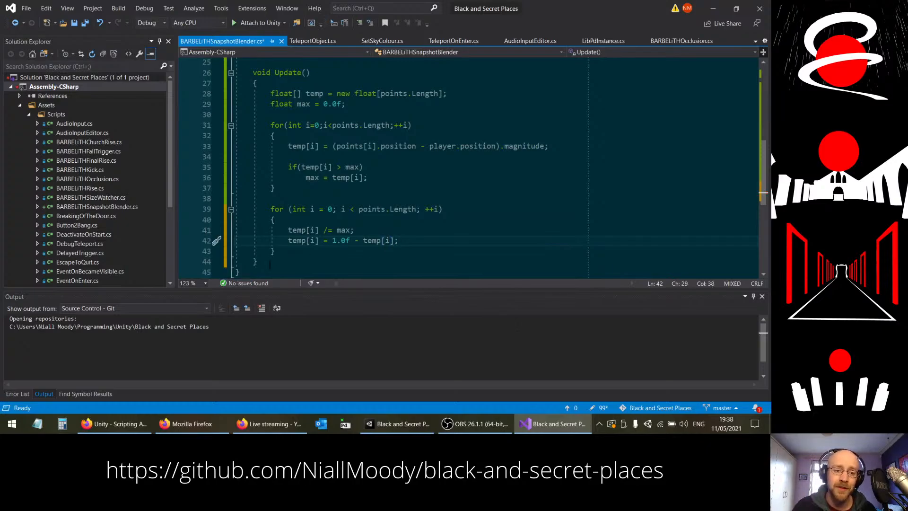
Step: After the second for loop, leave a blank line and add the call "mixer.TransitionToSnapshots(snapshots, weights, 0.01f);"
{"action": "key", "text": "Down"}
{"action": "key", "text": "Return"}
{"action": "key", "text": "Return"}
{"action": "scroll", "coordinate": [527, 227], "scroll_direction": "down", "scroll_amount": 1}
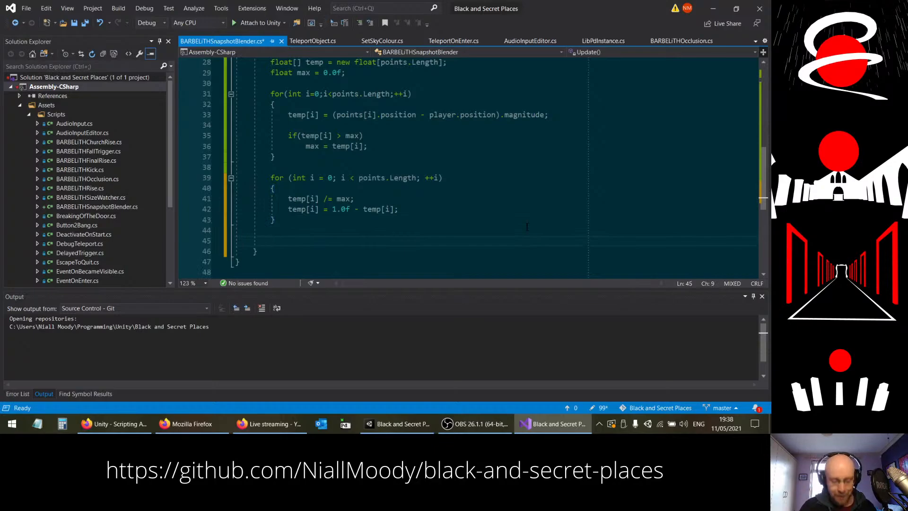
{"action": "type", "text": "mixer."}
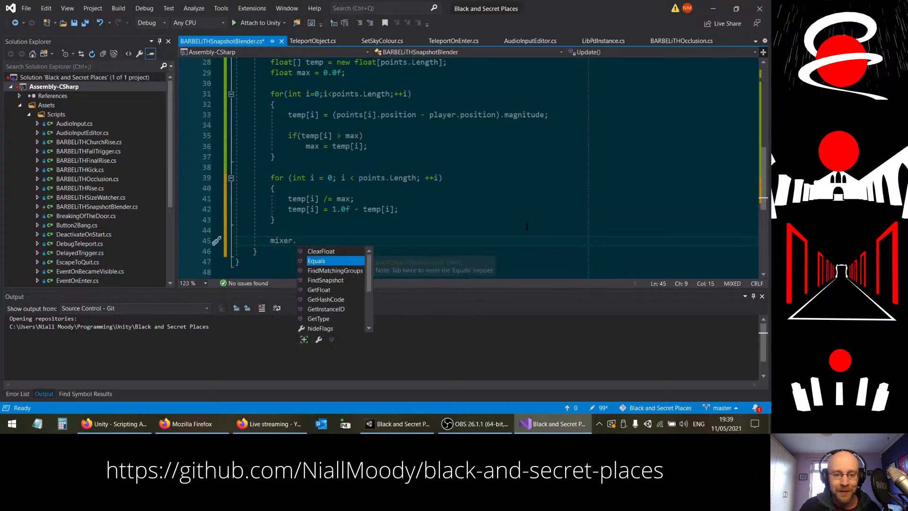
{"action": "type", "text": "TransitionToSnapshots(sn"}
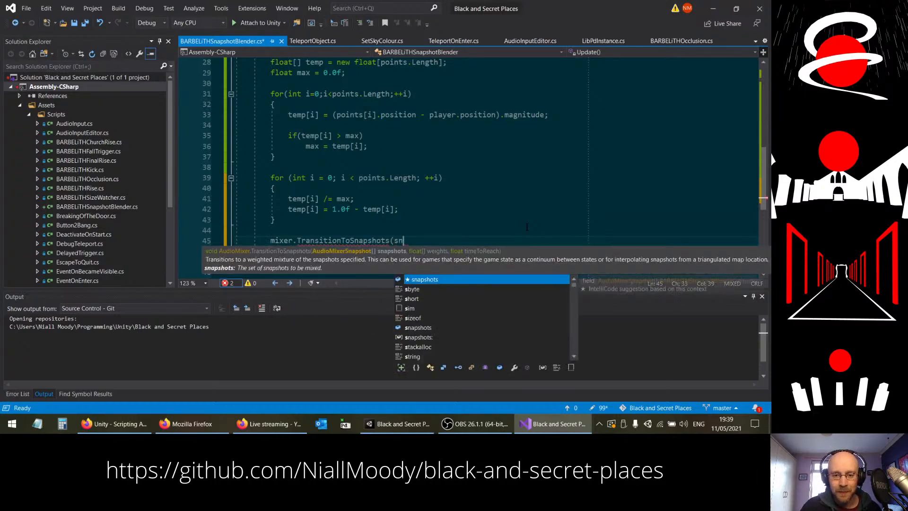
{"action": "type", "text": "apsha"}
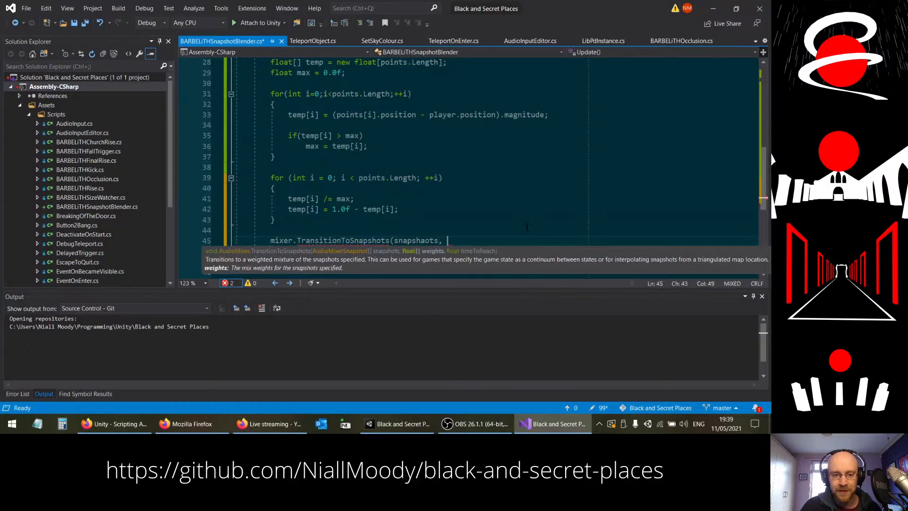
{"action": "type", "text": "ots, weights"}
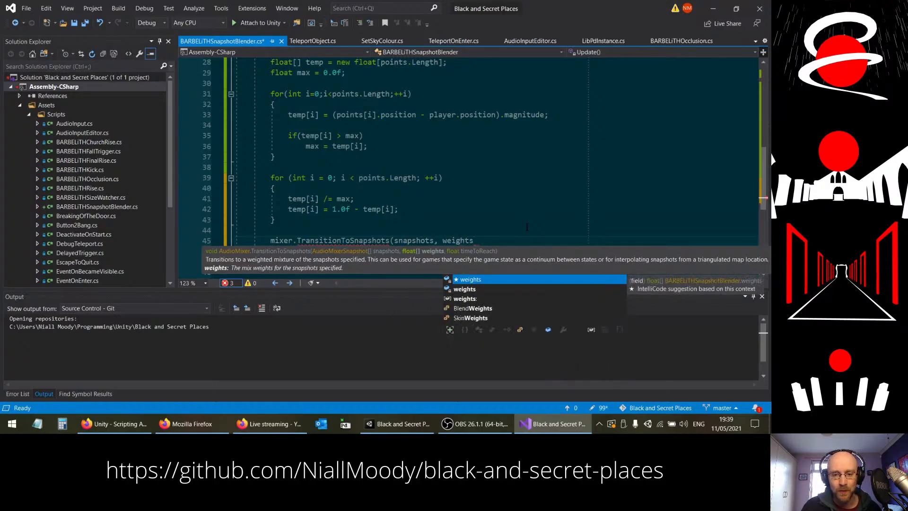
{"action": "type", "text": ", "}
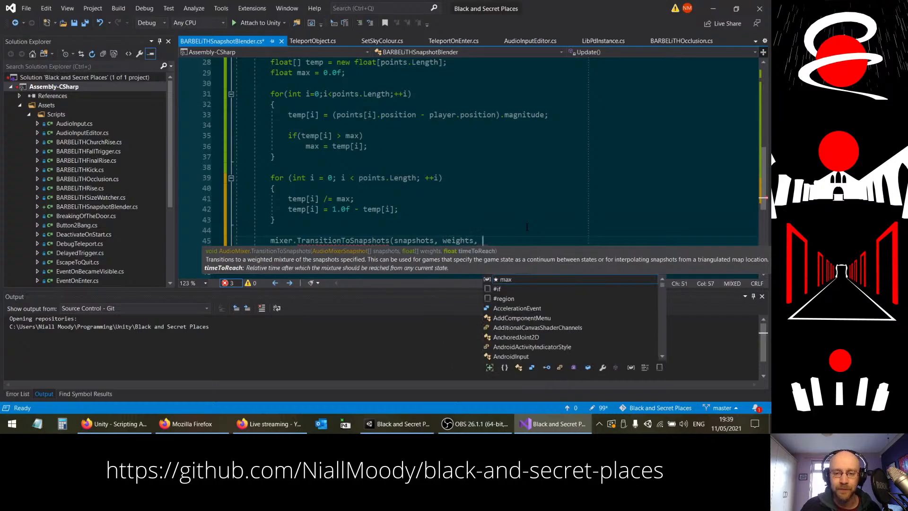
{"action": "type", "text": "0.01f);"}
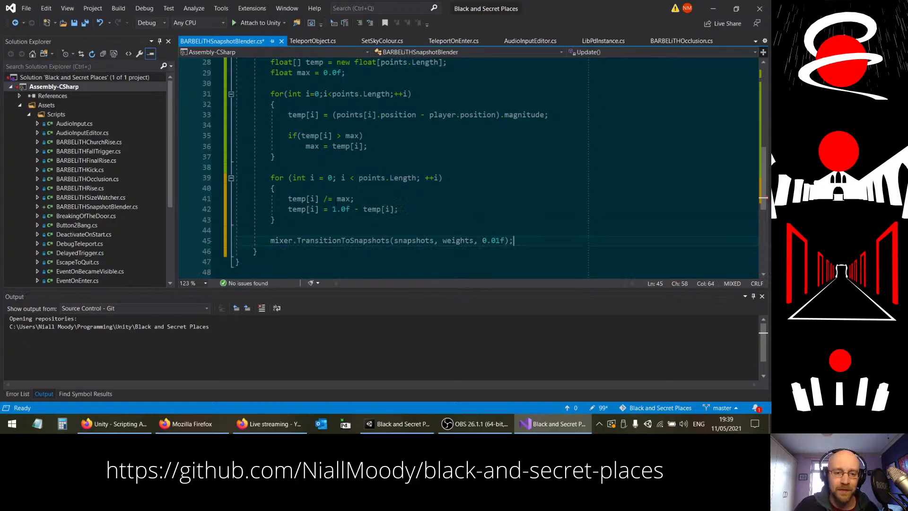
Step: Change the inverting statement's assignment target from temp[i] to weights[i] and save the script
{"action": "double_click", "coordinate": [295, 209]}
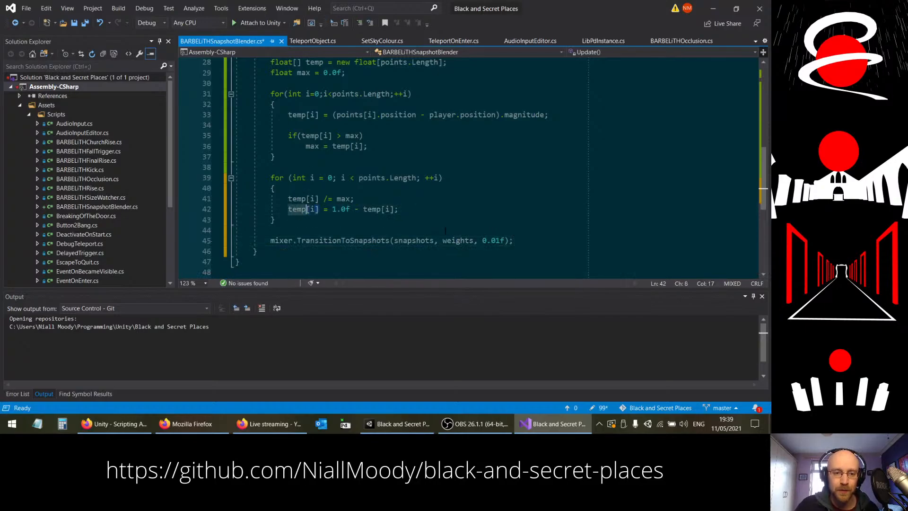
{"action": "type", "text": "wights"}
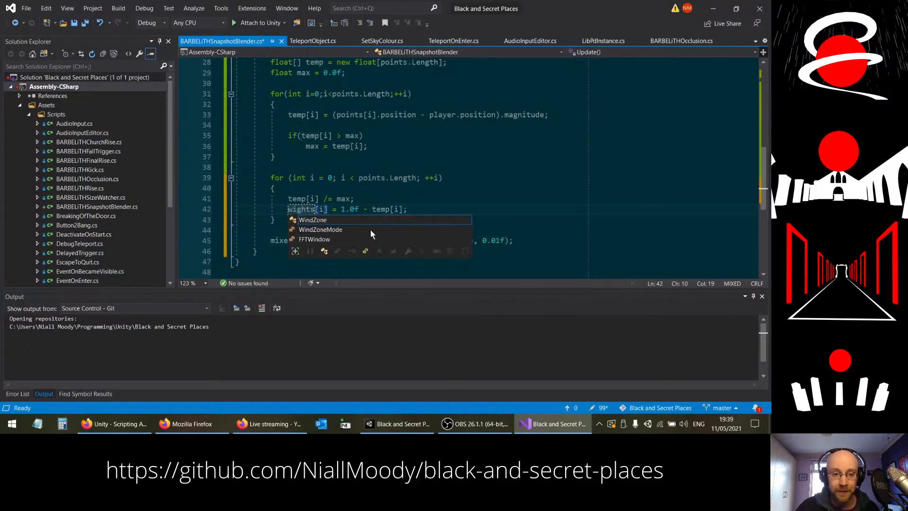
{"action": "left_click", "coordinate": [293, 209]}
{"action": "left_click", "coordinate": [423, 209]}
{"action": "key", "text": "ctrl+s"}
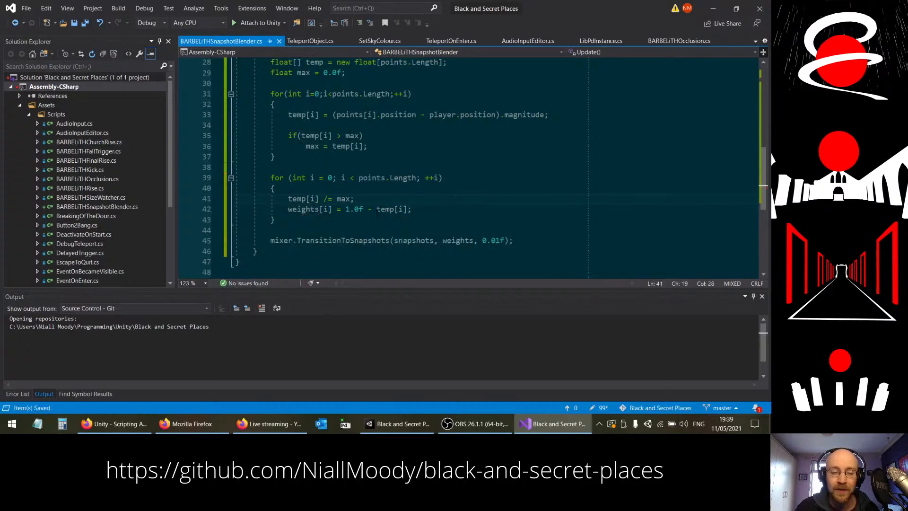
{"action": "scroll", "coordinate": [422, 214], "scroll_direction": "up", "scroll_amount": 1}
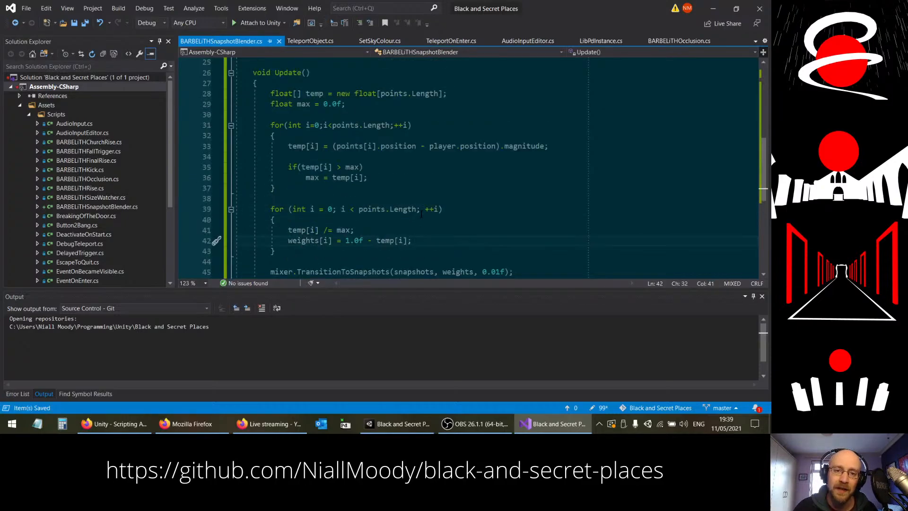
{"action": "scroll", "coordinate": [414, 215], "scroll_direction": "up", "scroll_amount": 1}
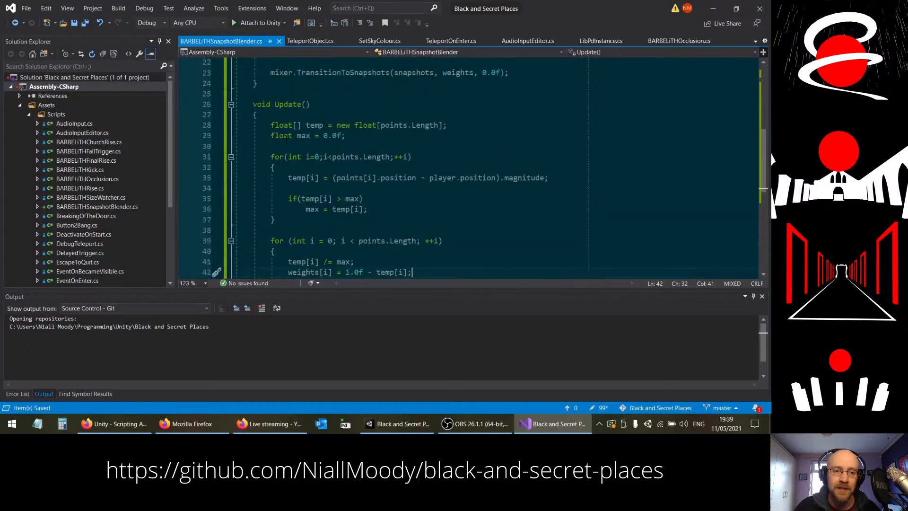
{"action": "left_click_drag", "start_coordinate": [271, 136], "coordinate": [270, 125]}
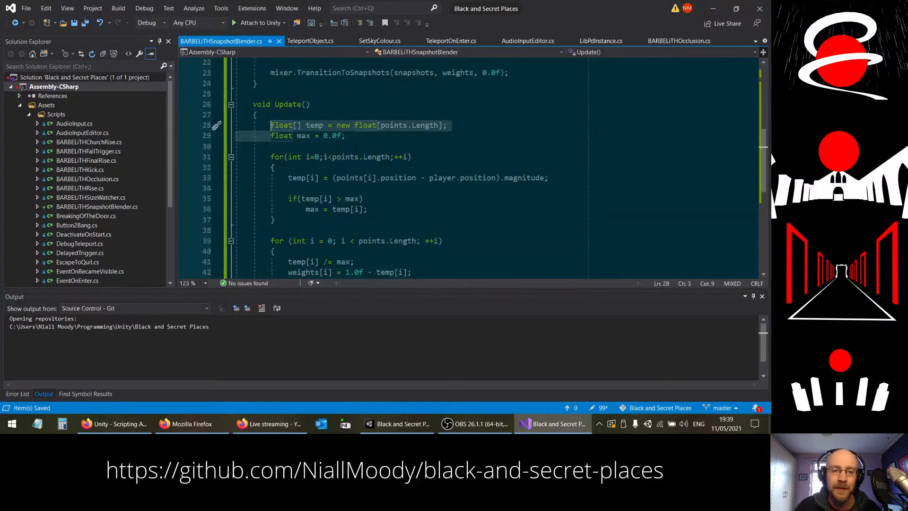
Step: Delete the temp array declaration from Update and replace every temp reference in the first for loop with weights
{"action": "key", "text": "BackSpace"}
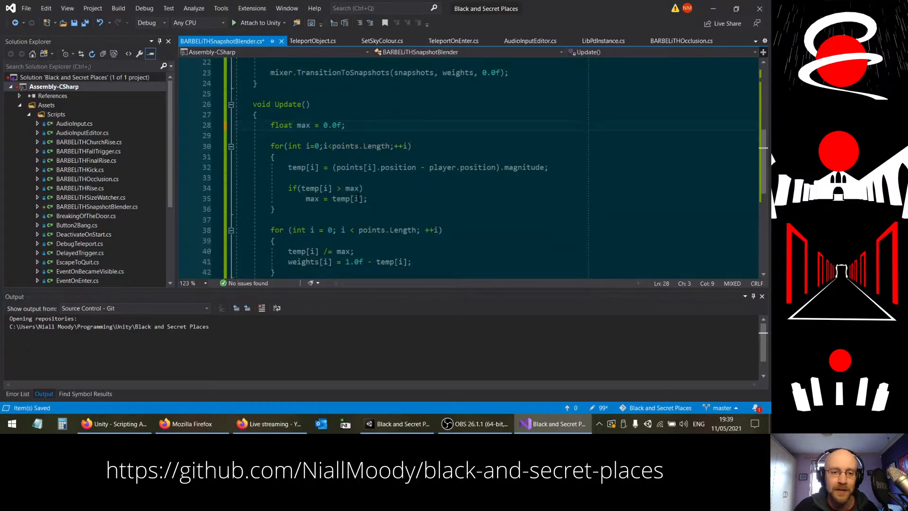
{"action": "double_click", "coordinate": [293, 261]}
{"action": "key", "text": "ctrl+c"}
{"action": "double_click", "coordinate": [295, 168]}
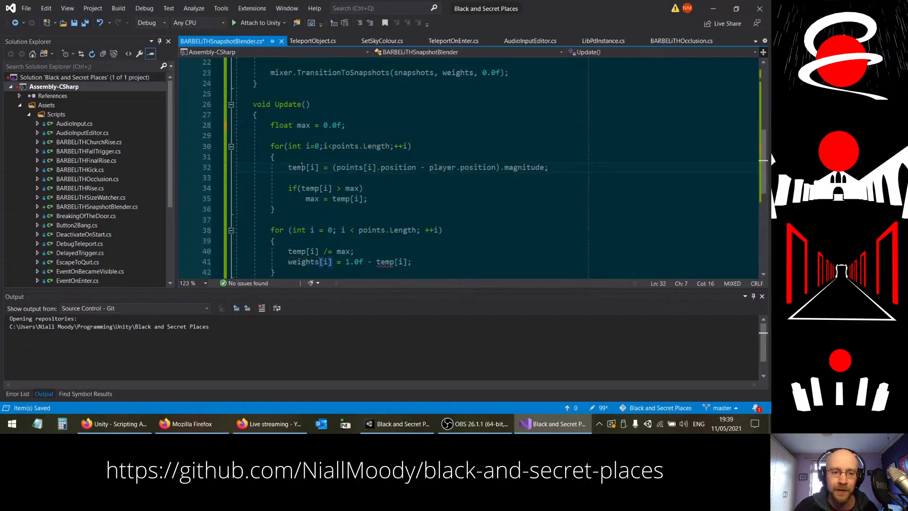
{"action": "key", "text": "ctrl+v"}
{"action": "double_click", "coordinate": [310, 188]}
{"action": "key", "text": "ctrl+v"}
{"action": "double_click", "coordinate": [341, 199]}
{"action": "key", "text": "ctrl+v"}
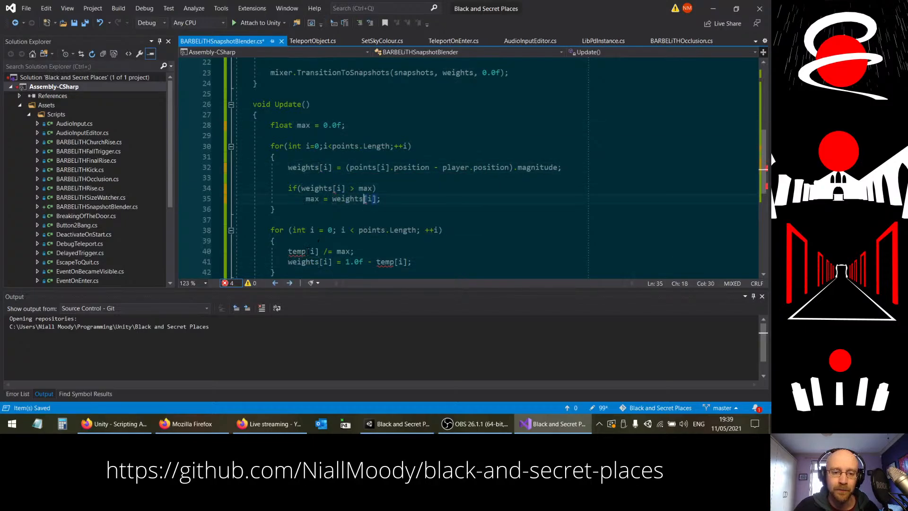
Step: Replace both remaining temp references in the second for loop with weights and save the script
{"action": "double_click", "coordinate": [300, 252]}
{"action": "key", "text": "ctrl+v"}
{"action": "double_click", "coordinate": [385, 262]}
{"action": "key", "text": "ctrl+v"}
{"action": "left_click", "coordinate": [353, 217]}
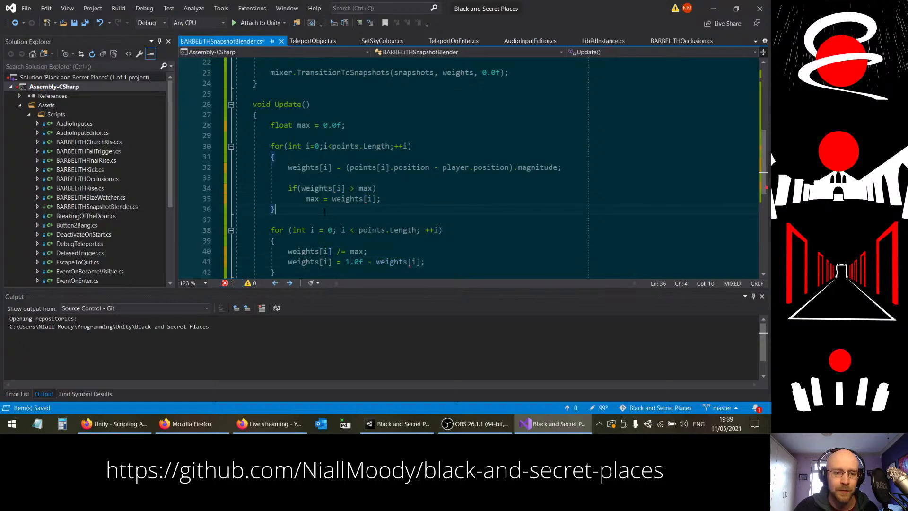
{"action": "key", "text": "ctrl+s"}
{"action": "scroll", "coordinate": [324, 124], "scroll_direction": "down", "scroll_amount": 1}
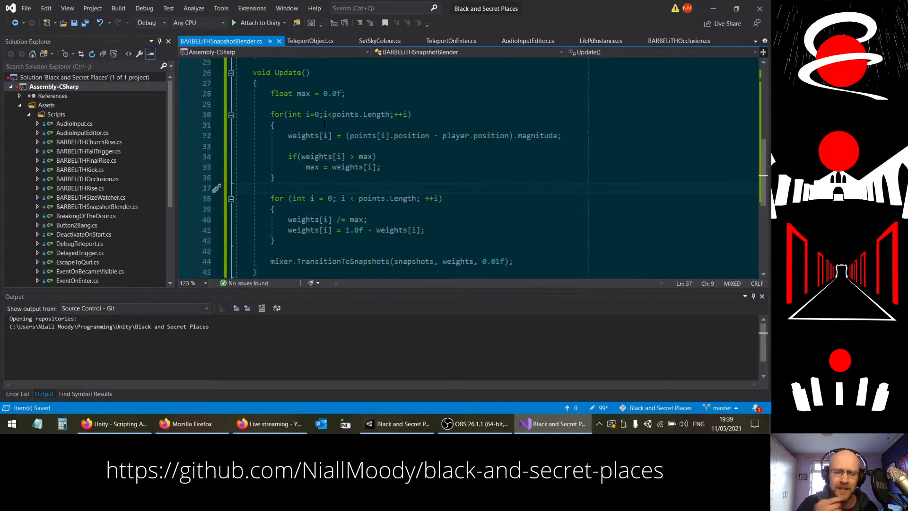
Step: Review the Update method and the transition time argument of its TransitionToSnapshots call
{"action": "left_click", "coordinate": [396, 247]}
{"action": "scroll", "coordinate": [316, 257], "scroll_direction": "down", "scroll_amount": 1}
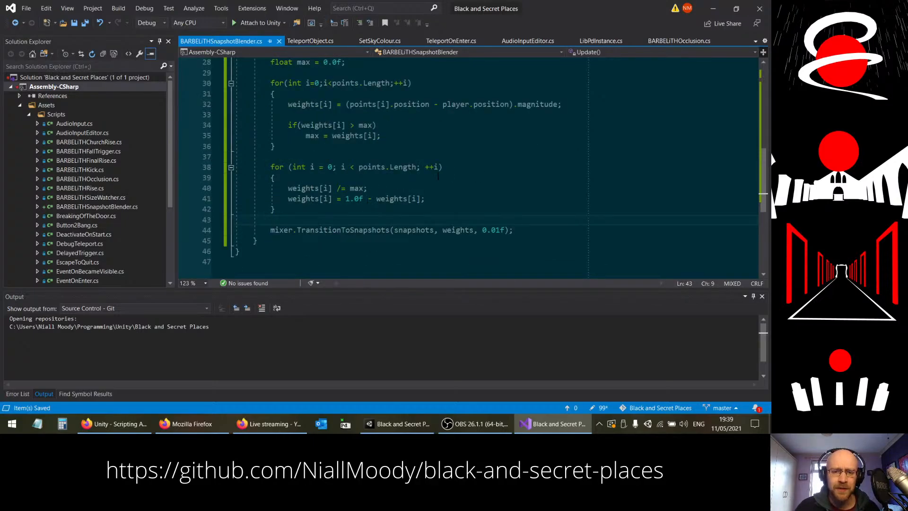
{"action": "left_click", "coordinate": [495, 230]}
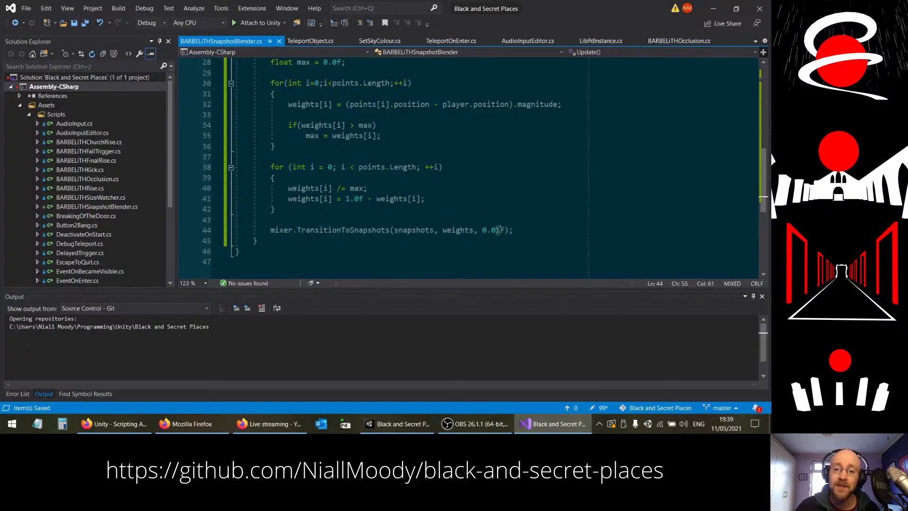
{"action": "left_click", "coordinate": [497, 230]}
{"action": "key", "text": "Left"}
{"action": "key", "text": "Left"}
{"action": "key", "text": "Left"}
{"action": "key", "text": "Left"}
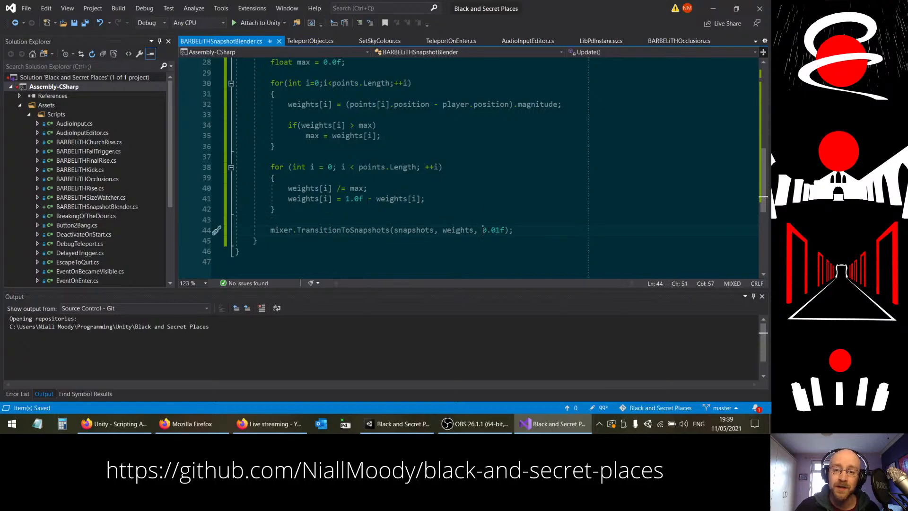
{"action": "scroll", "coordinate": [387, 239], "scroll_direction": "up", "scroll_amount": 2}
{"action": "left_click_drag", "start_coordinate": [301, 104], "coordinate": [275, 103]}
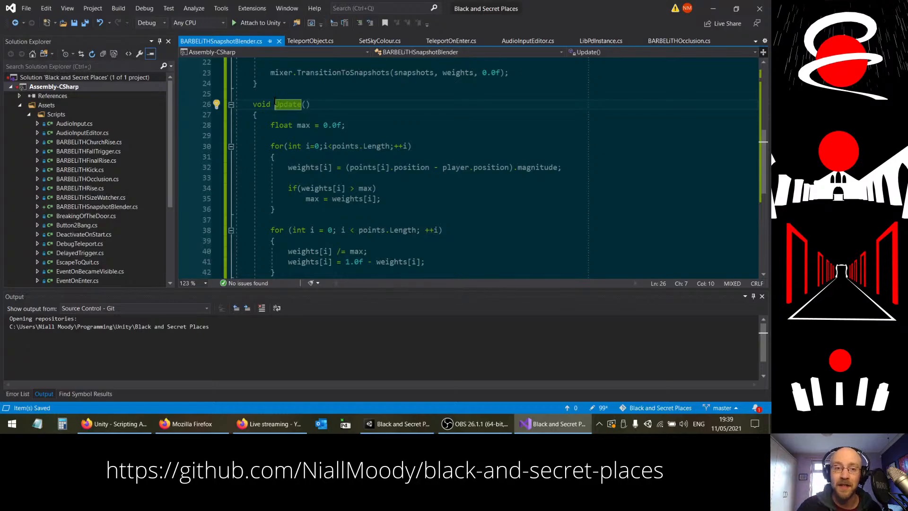
{"action": "scroll", "coordinate": [275, 101], "scroll_direction": "down", "scroll_amount": 3}
{"action": "left_click_drag", "start_coordinate": [481, 199], "coordinate": [505, 198]}
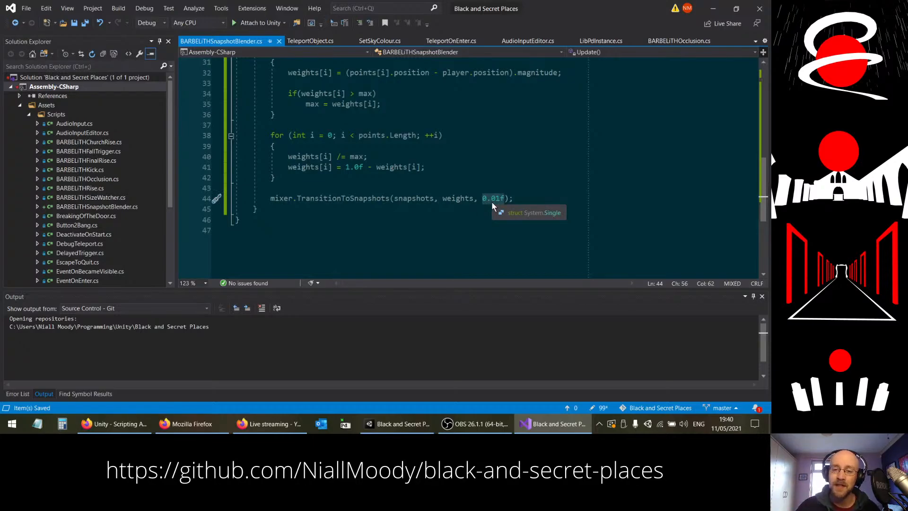
{"action": "left_click", "coordinate": [487, 197]}
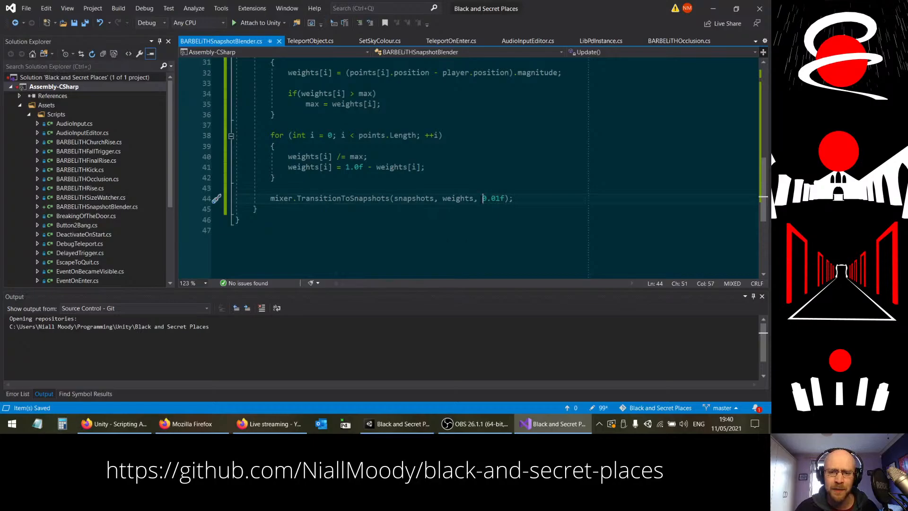
Step: Set the transition time in Update's TransitionToSnapshots call to 1.0f/60.0f and save the script
{"action": "left_click_drag", "start_coordinate": [482, 199], "coordinate": [502, 198]}
{"action": "type", "text": "1.0f"}
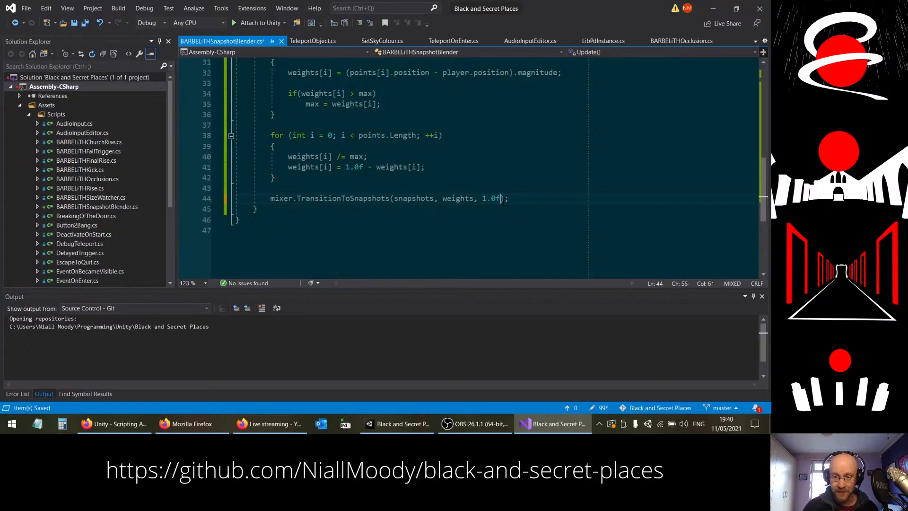
{"action": "type", "text": "/60.0f"}
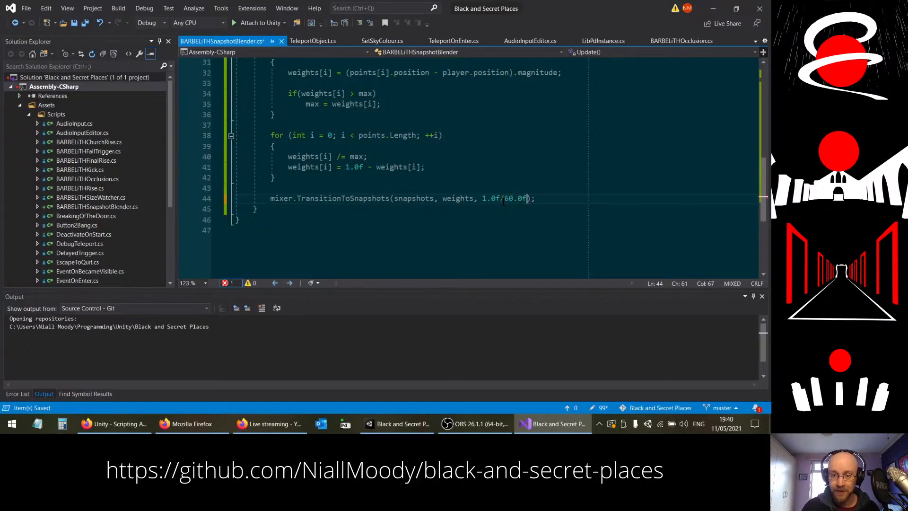
{"action": "key", "text": "End"}
{"action": "key", "text": "ctrl+s"}
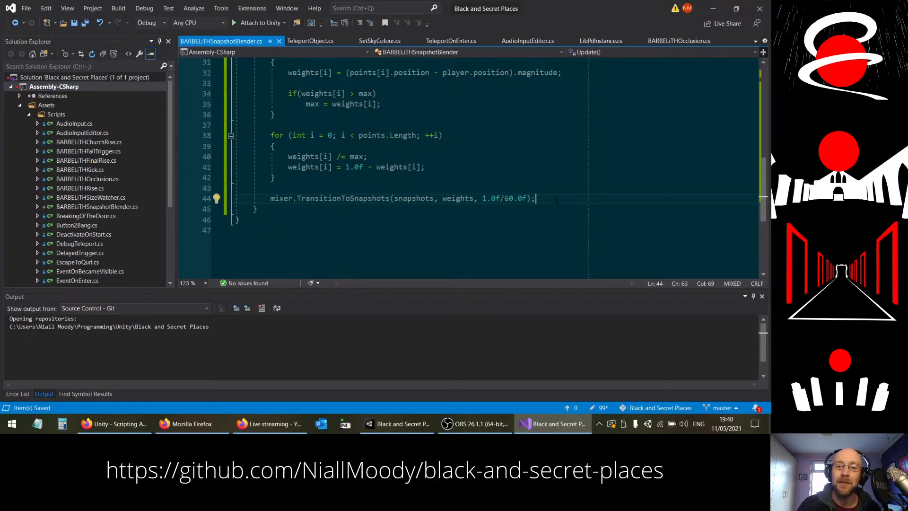
{"action": "left_click_drag", "start_coordinate": [482, 198], "coordinate": [527, 200]}
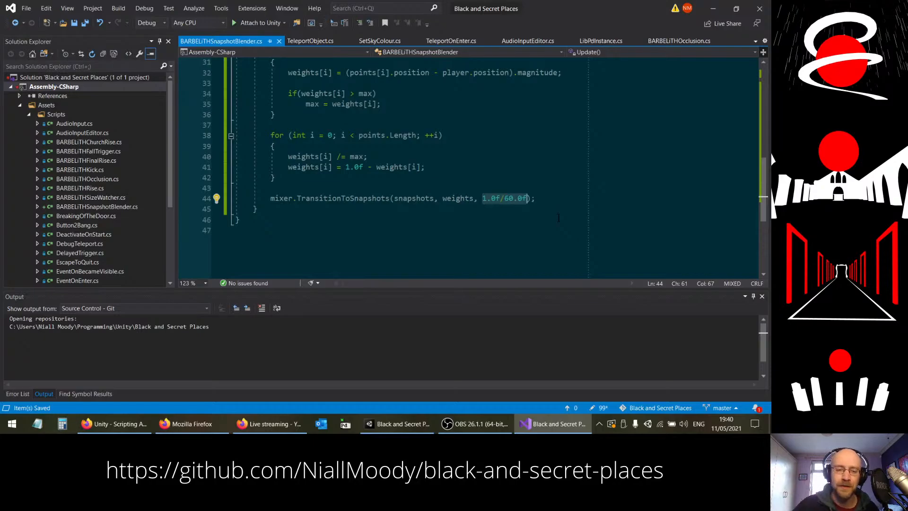
Step: Switch to Unity and create an empty child object named "Snapshot Blends" under Final Void
{"action": "left_click", "coordinate": [390, 430]}
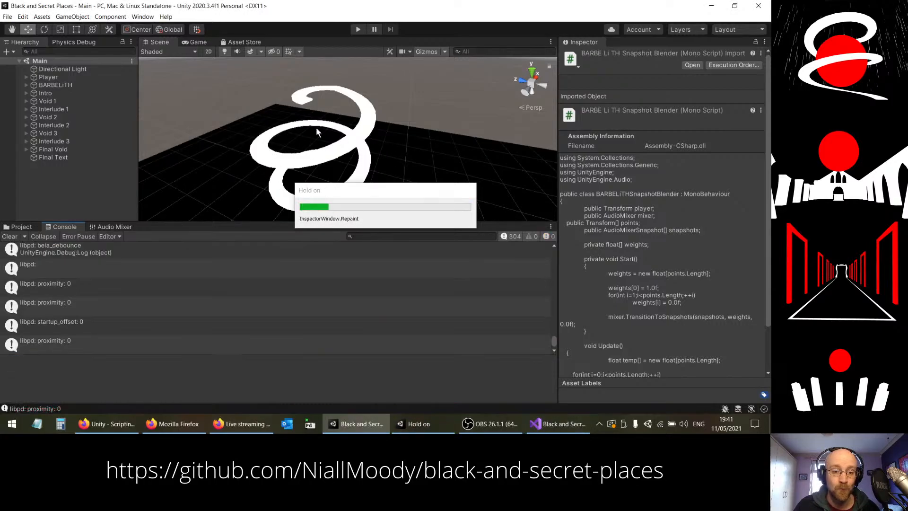
{"action": "right_click_drag", "start_coordinate": [360, 151], "coordinate": [135, 140]}
{"action": "key", "text": "w"}
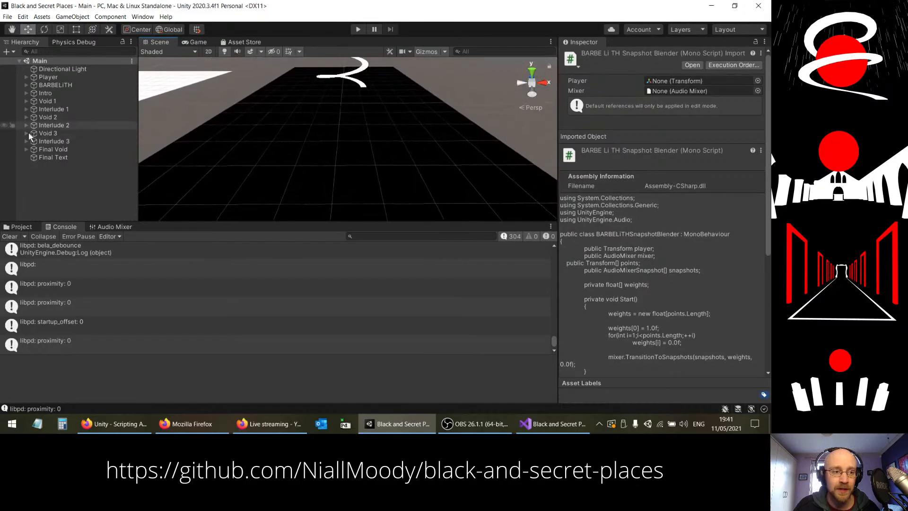
{"action": "left_click", "coordinate": [26, 149]}
{"action": "left_click", "coordinate": [49, 150]}
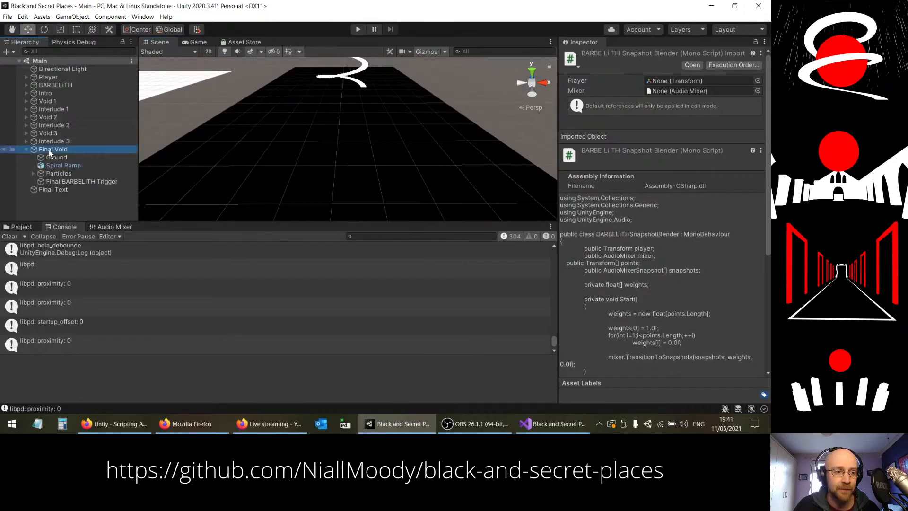
{"action": "right_click", "coordinate": [64, 149]}
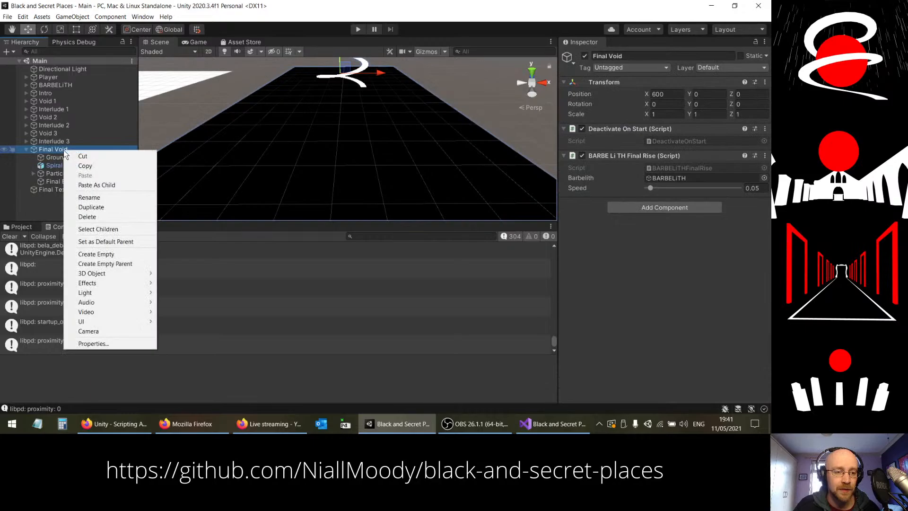
{"action": "left_click", "coordinate": [125, 254]}
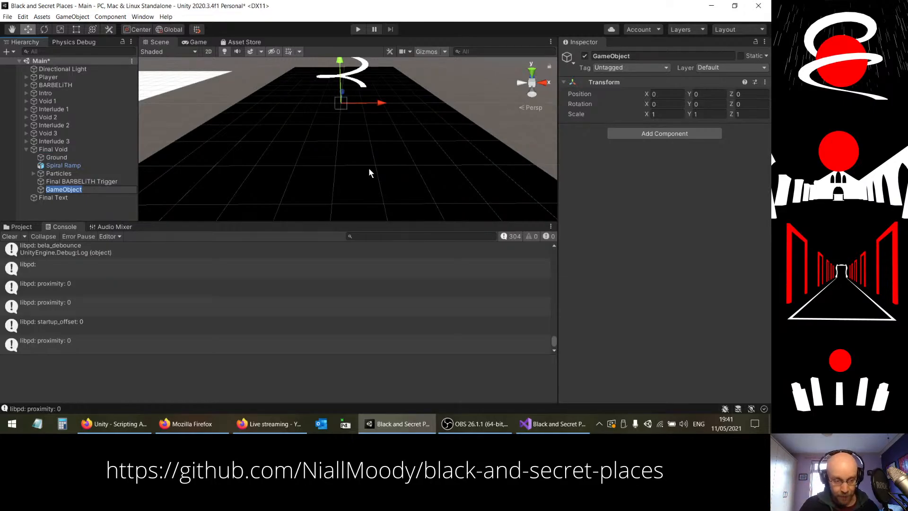
{"action": "type", "text": "Snapsh"}
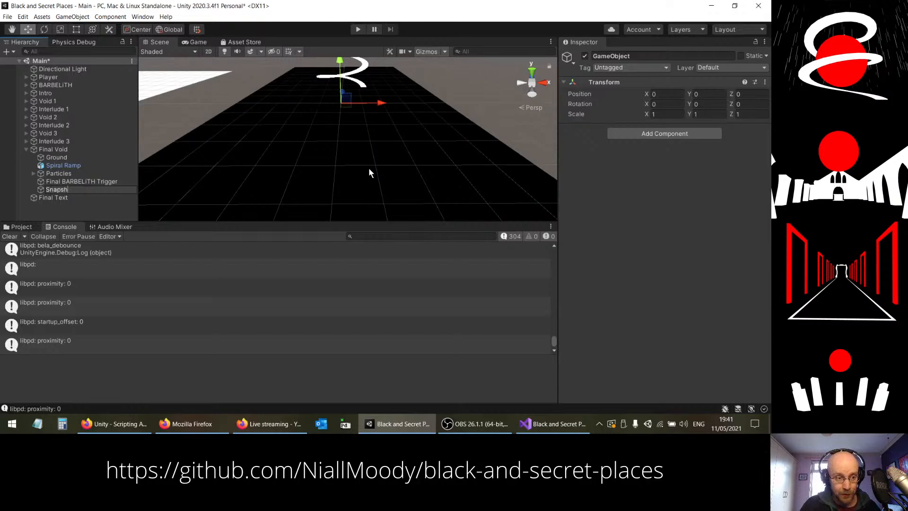
{"action": "type", "text": "ot Blends"}
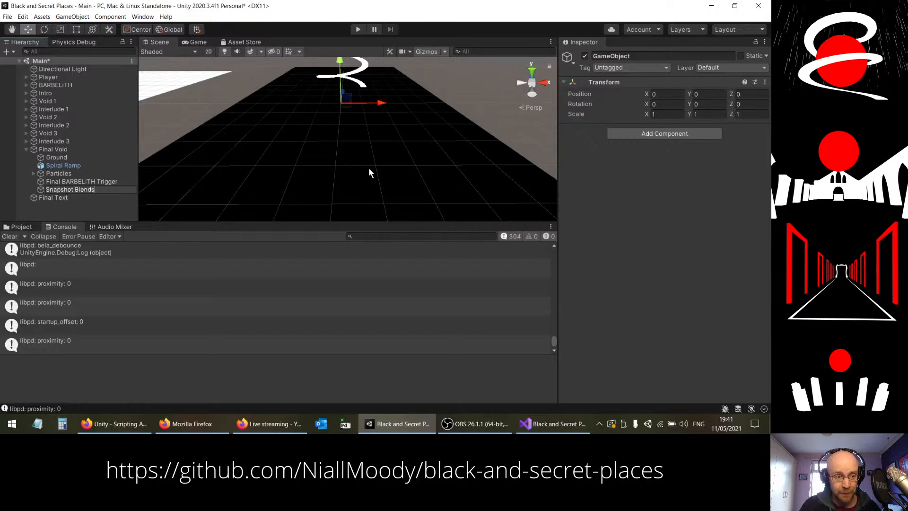
{"action": "key", "text": "Return"}
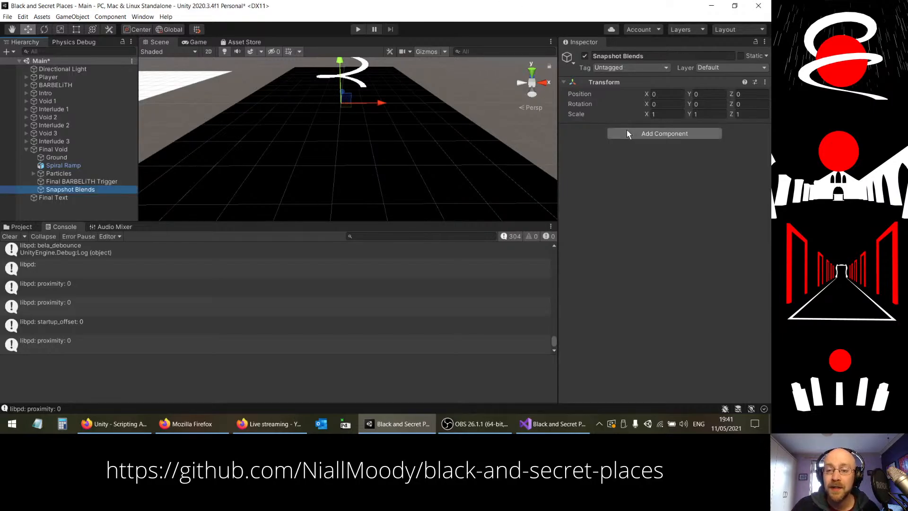
Step: Attach the BARBELiTHSnapshotBlender script to Snapshot Blends, with the Player object as its Player and Main Mixer as its Mixer
{"action": "left_click", "coordinate": [22, 226]}
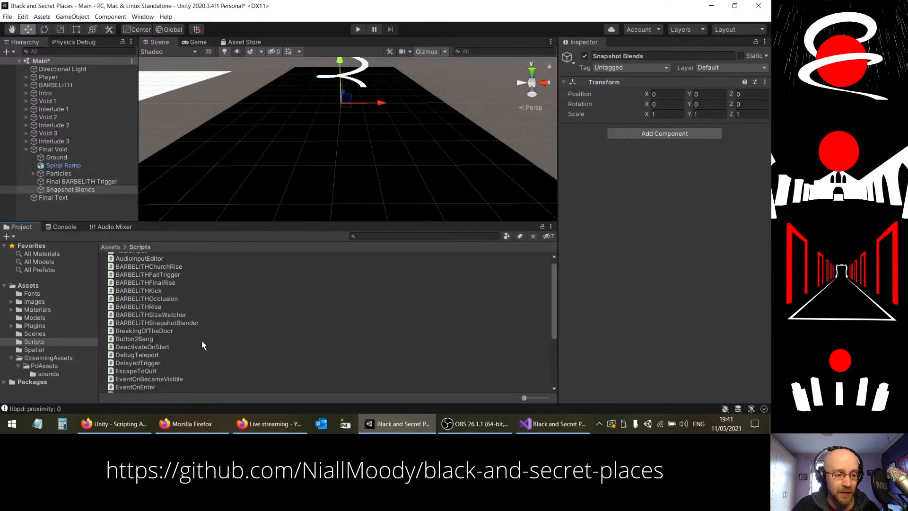
{"action": "left_click_drag", "start_coordinate": [670, 175], "coordinate": [675, 170]}
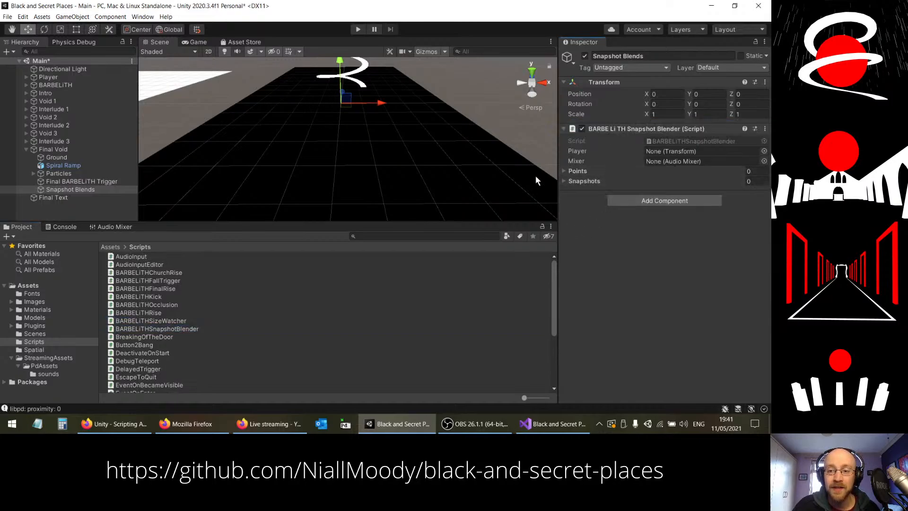
{"action": "left_click_drag", "start_coordinate": [41, 78], "coordinate": [674, 151]}
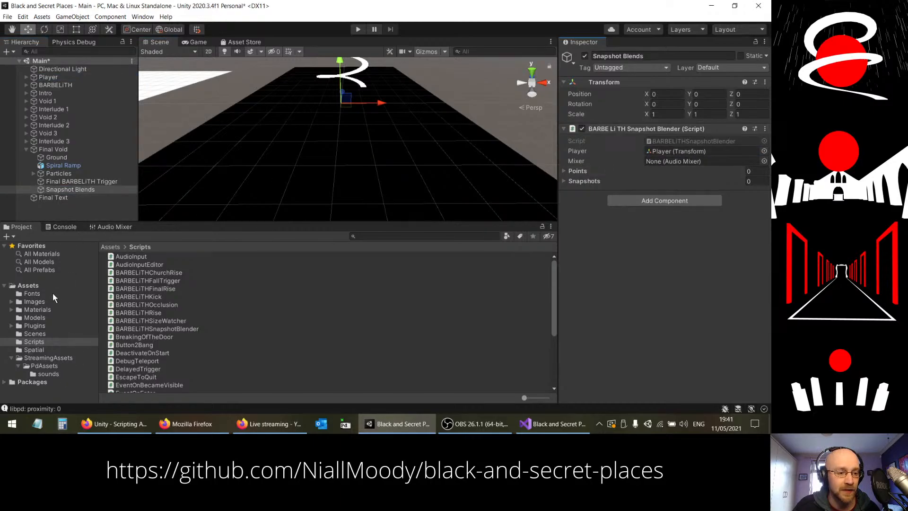
{"action": "left_click", "coordinate": [27, 286]}
{"action": "left_click_drag", "start_coordinate": [130, 328], "coordinate": [664, 161]}
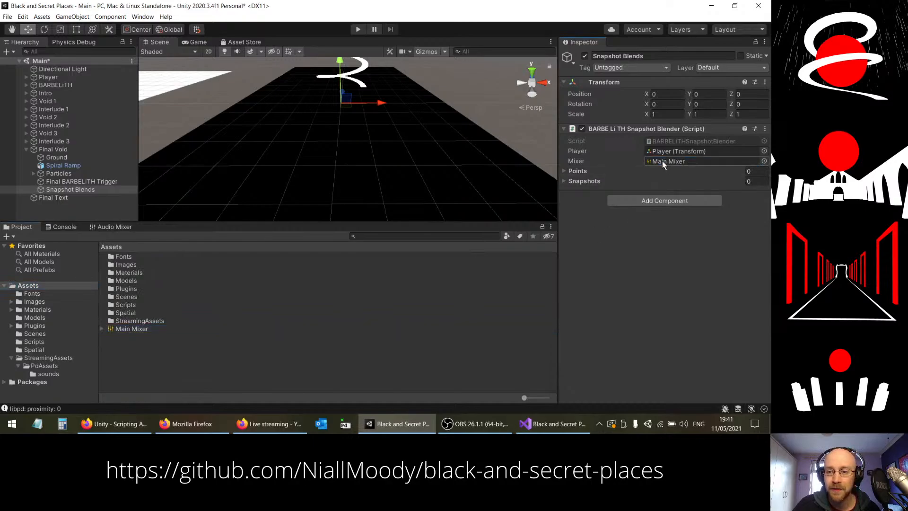
Step: Inspect the teleport destination of the Teleport Trigger Volume in Interlude 3's door
{"action": "left_click", "coordinate": [72, 188]}
{"action": "right_click_drag", "start_coordinate": [381, 128], "coordinate": [371, 92]}
{"action": "left_click", "coordinate": [26, 140]}
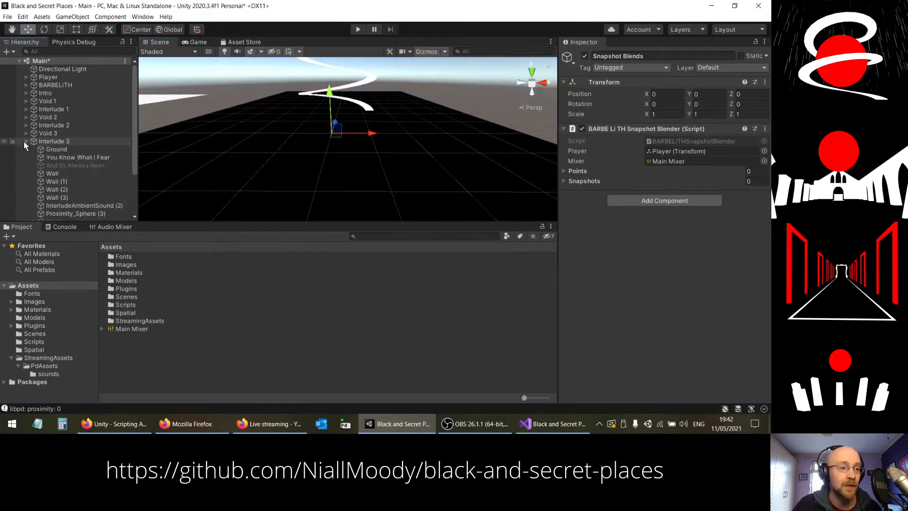
{"action": "scroll", "coordinate": [121, 137], "scroll_direction": "down", "scroll_amount": 1}
{"action": "left_click", "coordinate": [34, 191]}
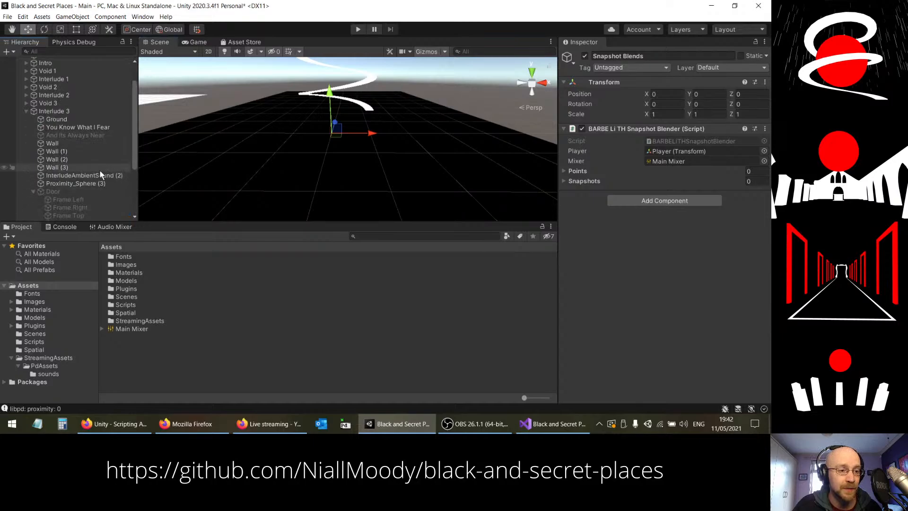
{"action": "scroll", "coordinate": [99, 169], "scroll_direction": "down", "scroll_amount": 2}
{"action": "left_click", "coordinate": [83, 171]}
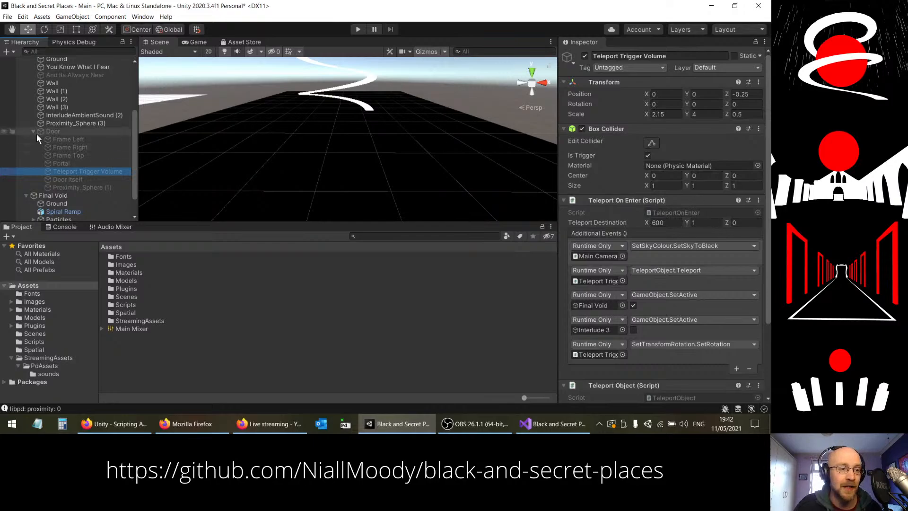
{"action": "scroll", "coordinate": [71, 152], "scroll_direction": "down", "scroll_amount": 1}
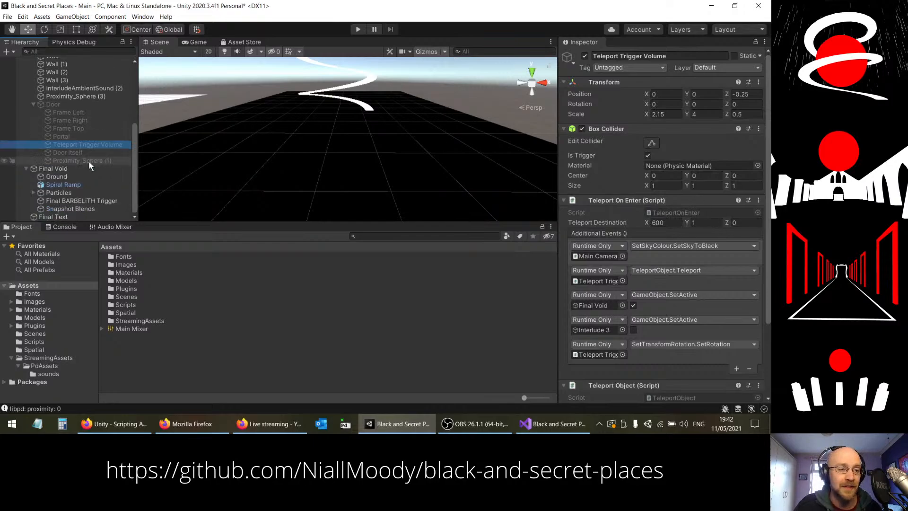
Step: Create an empty child object named "Dry Snapshot" under Snapshot Blends
{"action": "left_click", "coordinate": [71, 209]}
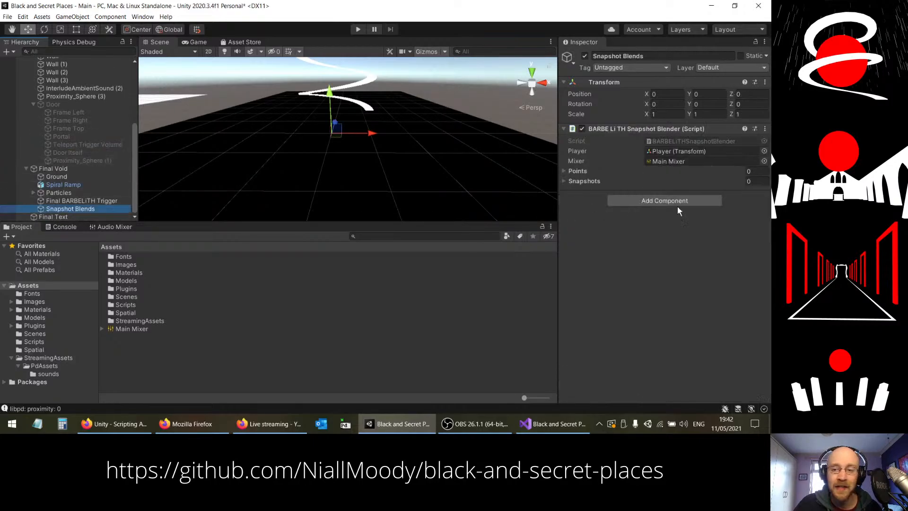
{"action": "right_click", "coordinate": [84, 208]}
{"action": "left_click", "coordinate": [125, 309]}
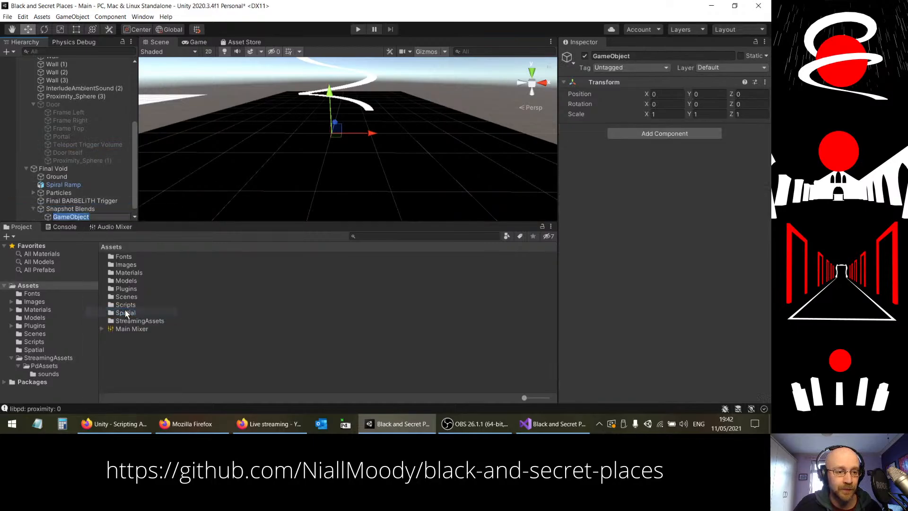
{"action": "type", "text": "Dr"}
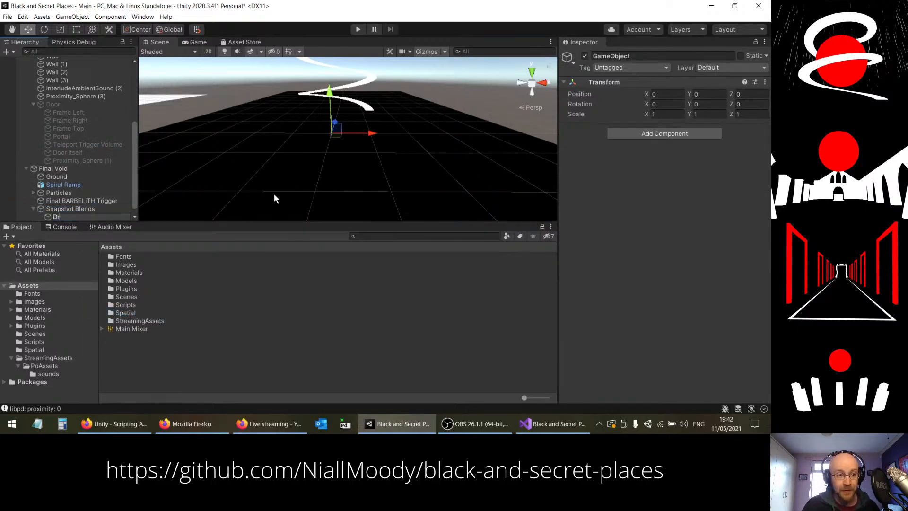
{"action": "type", "text": "y Sna"}
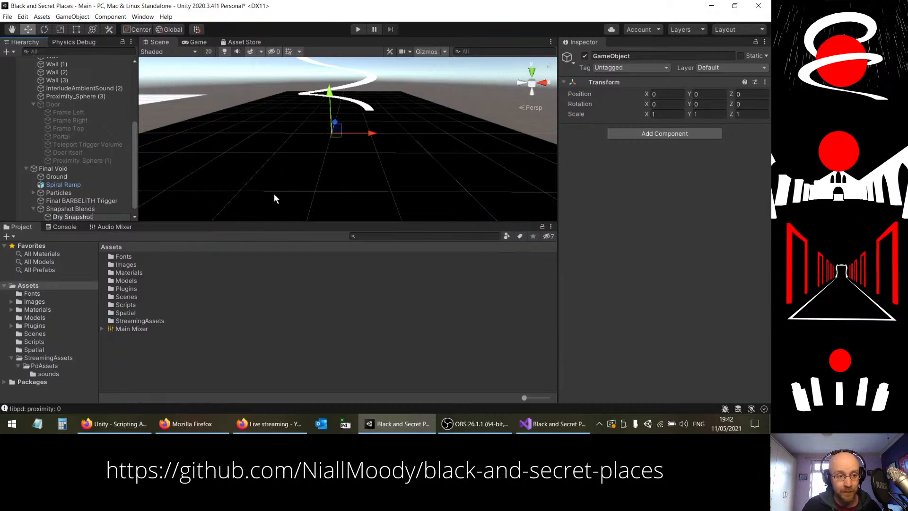
{"action": "type", "text": "pshot"}
{"action": "key", "text": "Return"}
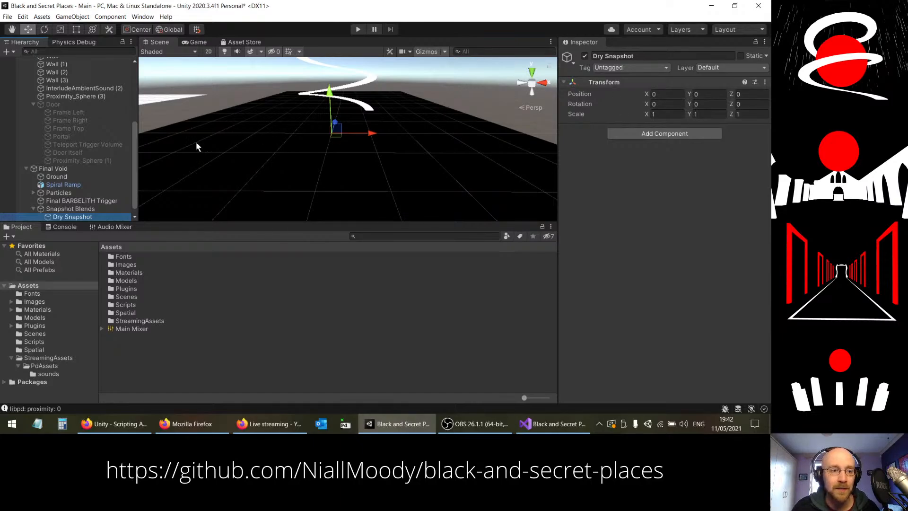
Step: Check the door's teleport destination against Final Void's position, and set Dry Snapshot's Y position to 1
{"action": "mouse_move", "coordinate": [132, 140]}
{"action": "left_mouse_down"}
{"action": "mouse_move", "coordinate": [131, 110]}
{"action": "mouse_move", "coordinate": [138, 145]}
{"action": "left_mouse_up"}
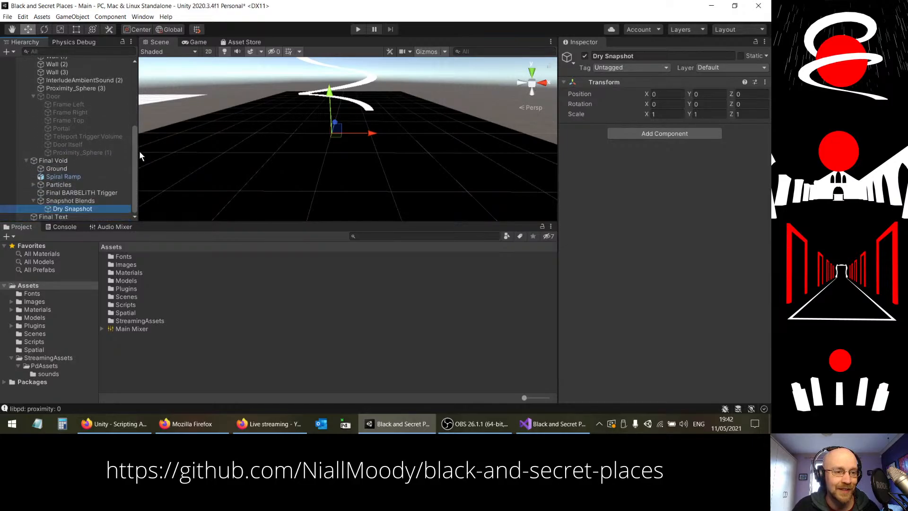
{"action": "left_click", "coordinate": [78, 153]}
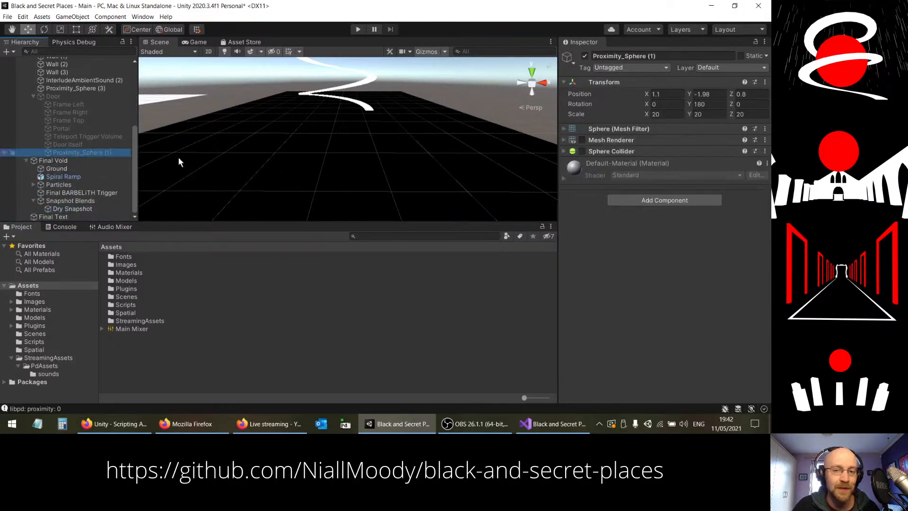
{"action": "left_click", "coordinate": [83, 137]}
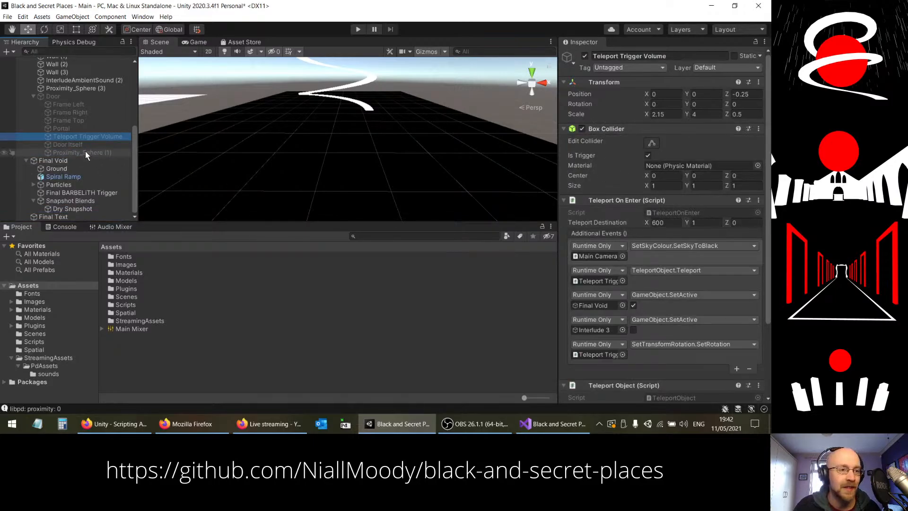
{"action": "left_click", "coordinate": [47, 161]}
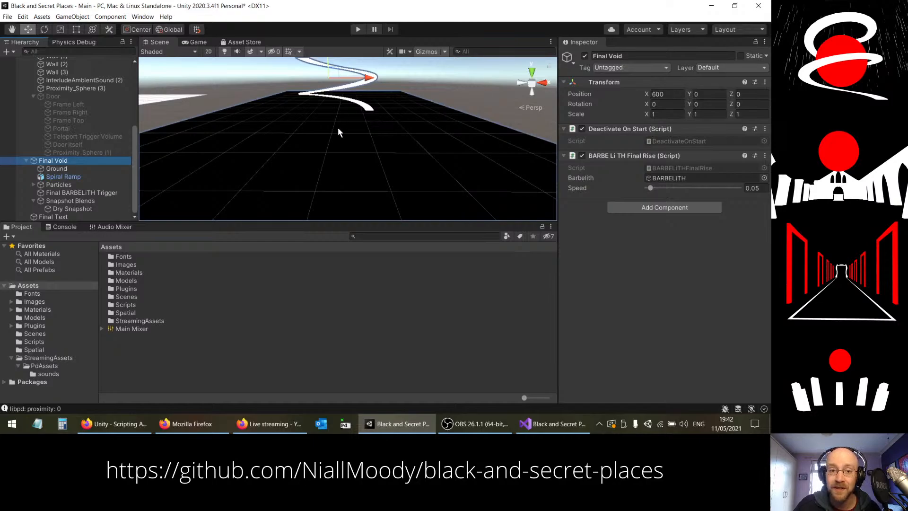
{"action": "left_click", "coordinate": [70, 209]}
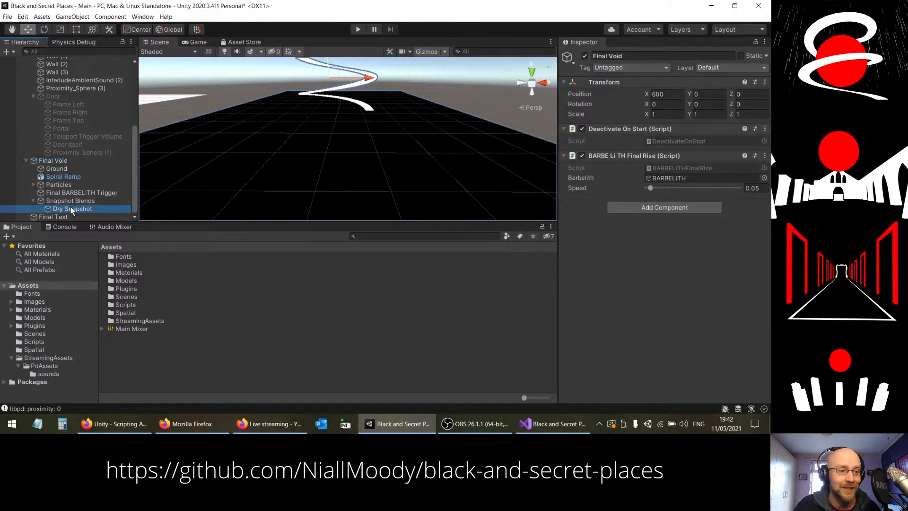
{"action": "left_click", "coordinate": [702, 95]}
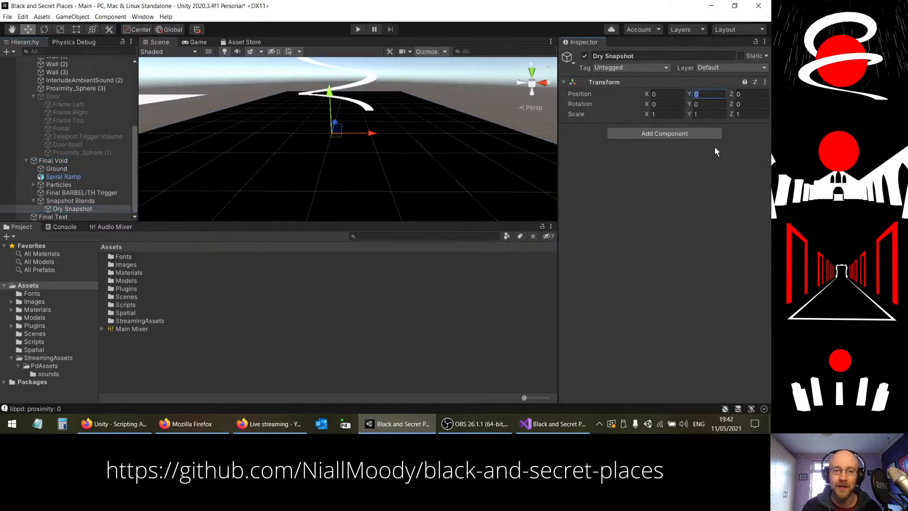
{"action": "type", "text": "1"}
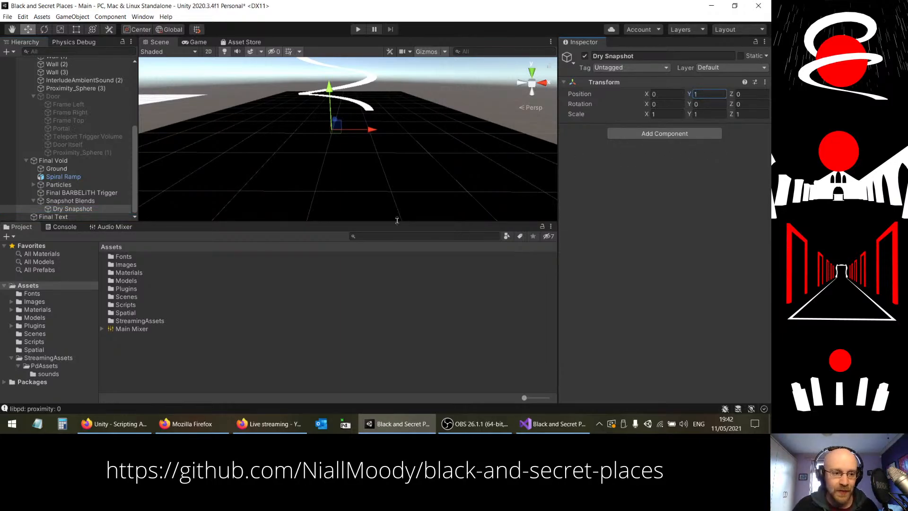
Step: Create an empty child object under Snapshot Blends and name it "Chorus Snapshot" after the mixer's snapshot
{"action": "left_click_drag", "start_coordinate": [342, 149], "coordinate": [515, 93], "text": "alt"}
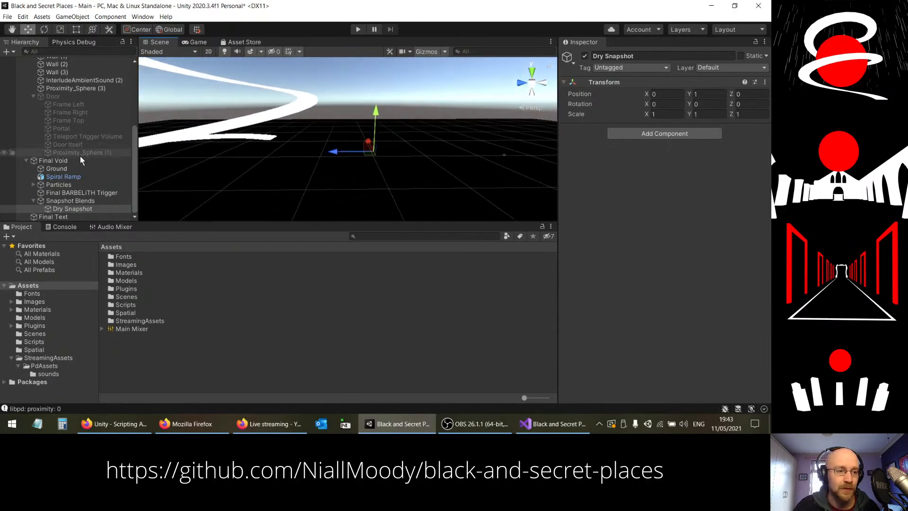
{"action": "left_click", "coordinate": [80, 202]}
{"action": "right_click", "coordinate": [80, 201]}
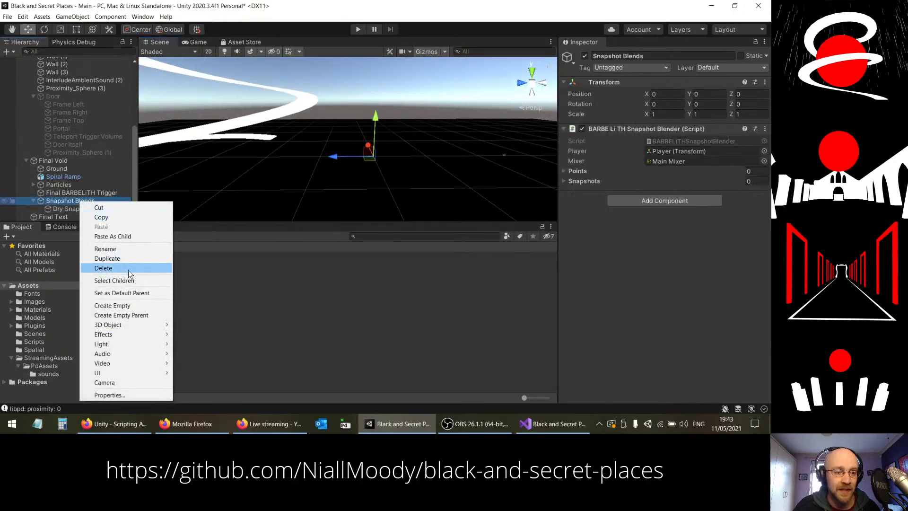
{"action": "left_click", "coordinate": [122, 307]}
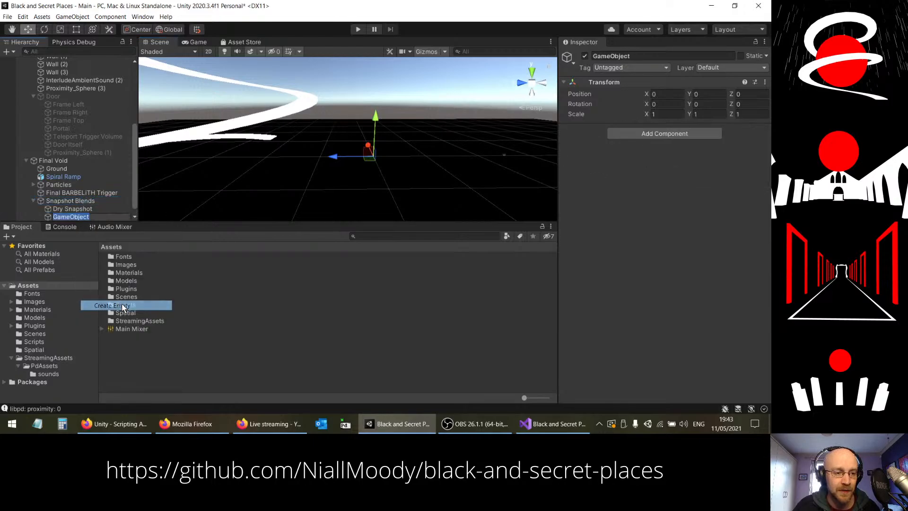
{"action": "left_click", "coordinate": [105, 227]}
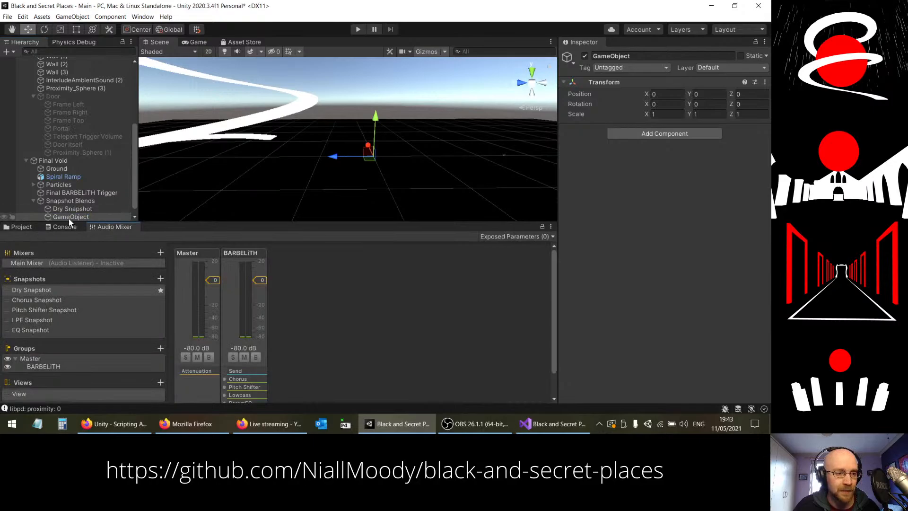
{"action": "left_click", "coordinate": [69, 217]}
{"action": "key", "text": "F2"}
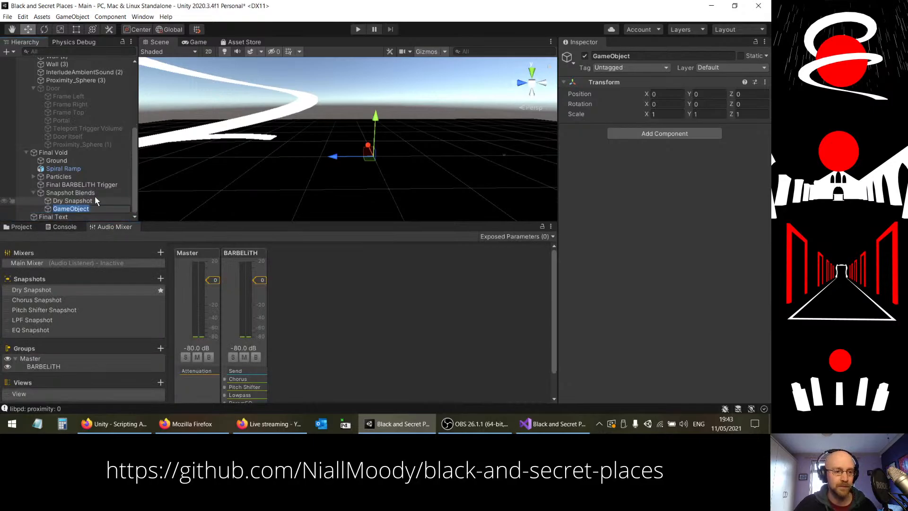
{"action": "type", "text": "Chorus Snapshot"}
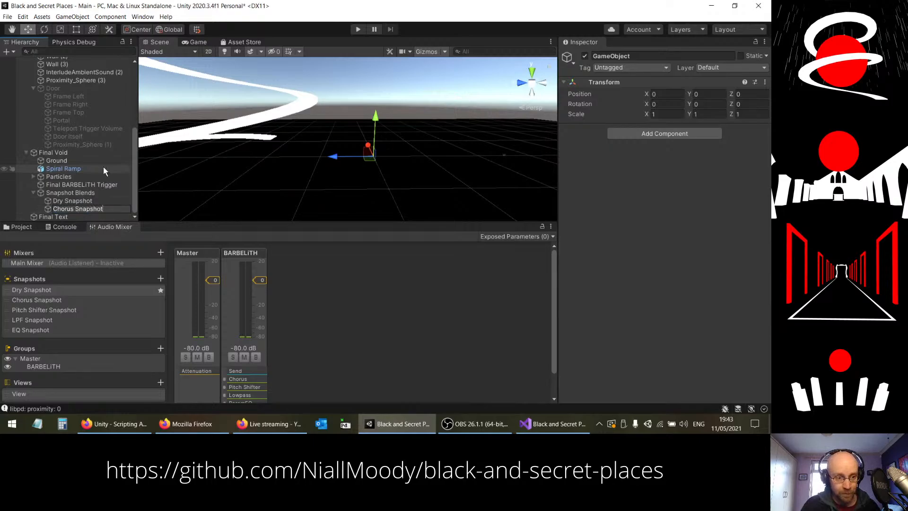
{"action": "key", "text": "Return"}
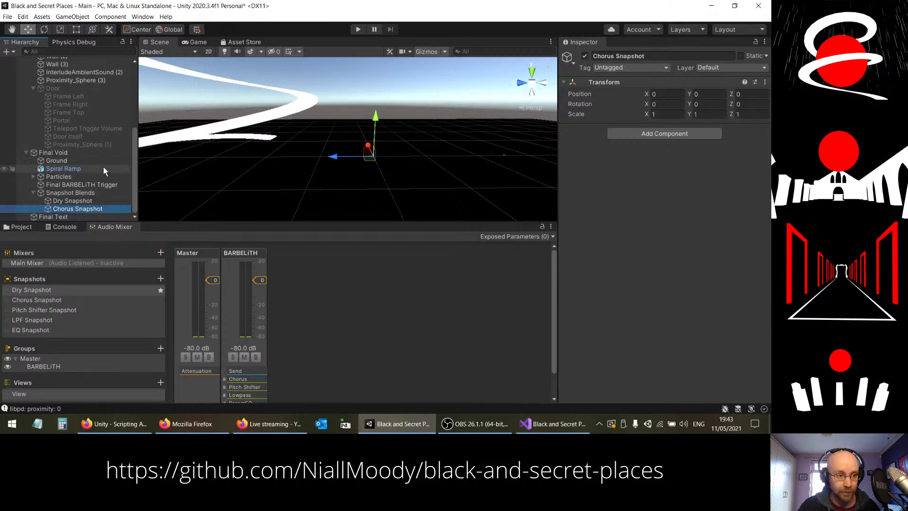
Step: Create an empty child object named "Pitch Shifter Snapshot" under Snapshot Blends
{"action": "left_click", "coordinate": [75, 194]}
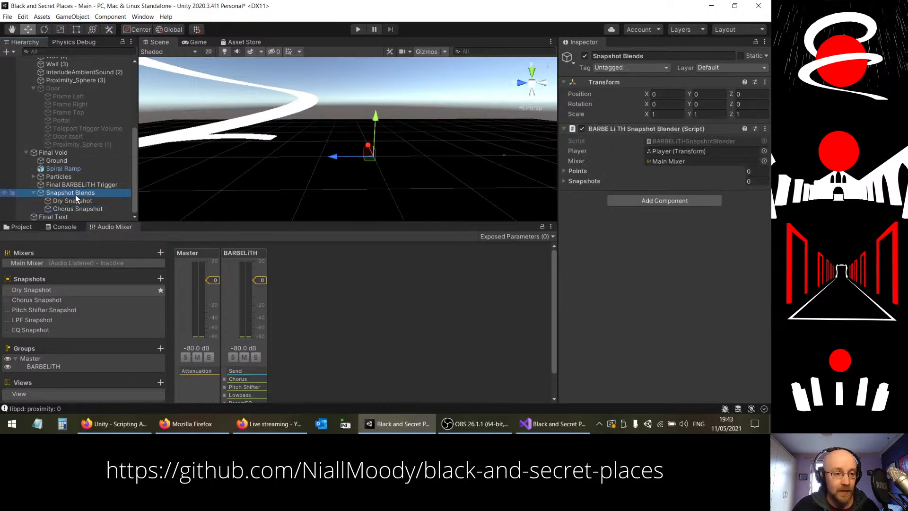
{"action": "right_click", "coordinate": [75, 195]}
{"action": "left_click", "coordinate": [124, 297]}
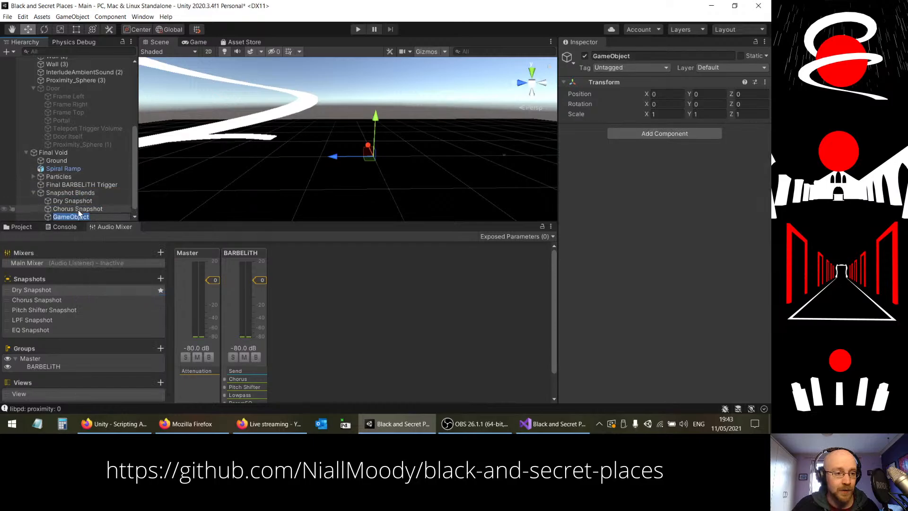
{"action": "type", "text": "Pitch Shi"}
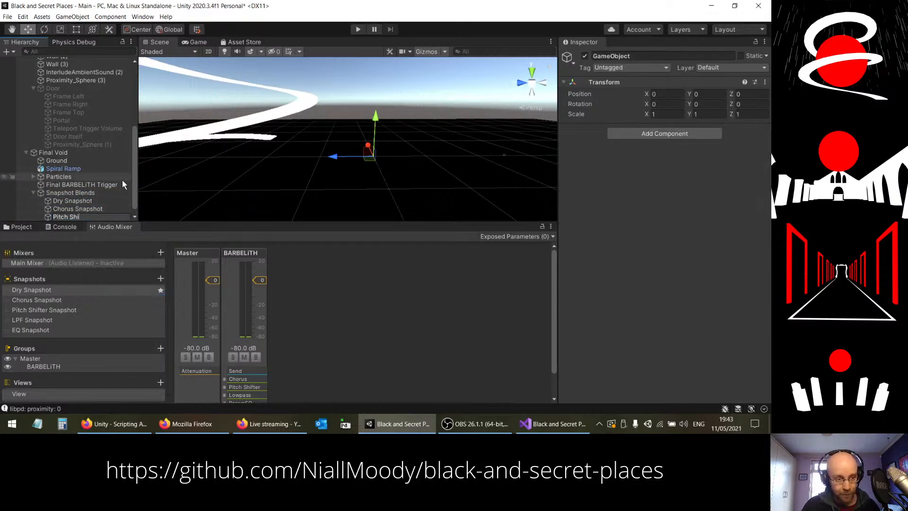
{"action": "type", "text": "fter Snapshot"}
{"action": "key", "text": "Return"}
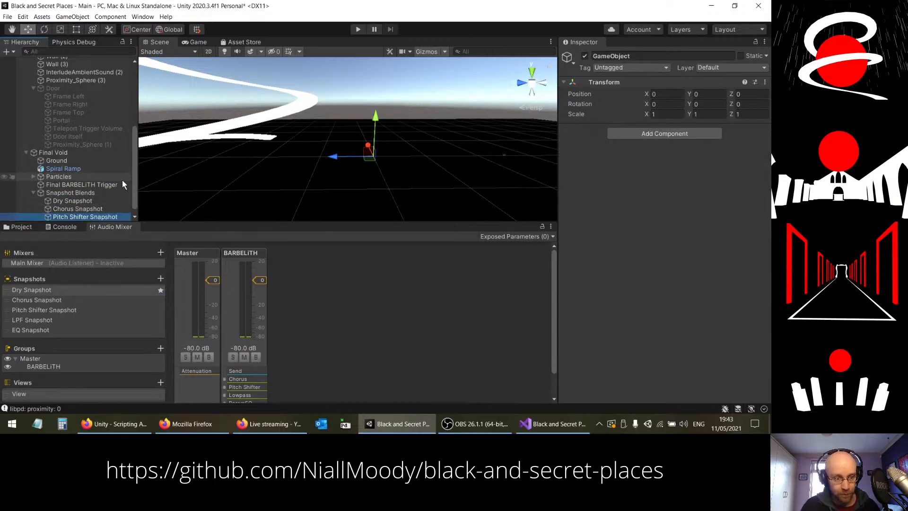
Step: Create an empty child object named "LPF Snapshot" under Snapshot Blends
{"action": "right_click", "coordinate": [66, 193]}
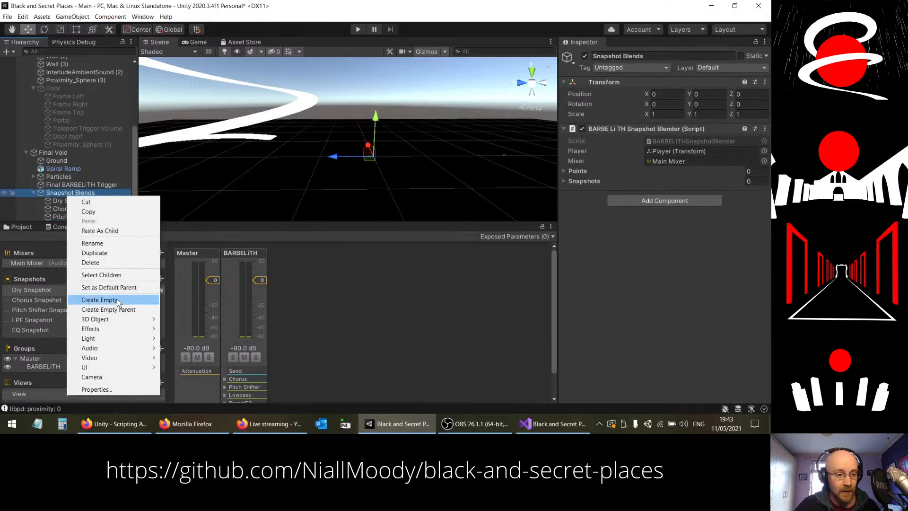
{"action": "left_click", "coordinate": [100, 299]}
{"action": "type", "text": "LPF Sna"}
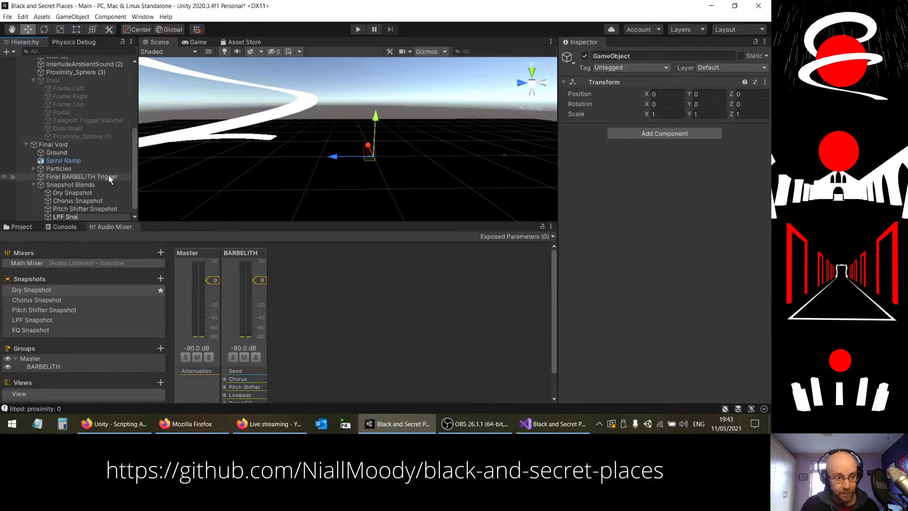
{"action": "type", "text": "pshot"}
{"action": "key", "text": "Return"}
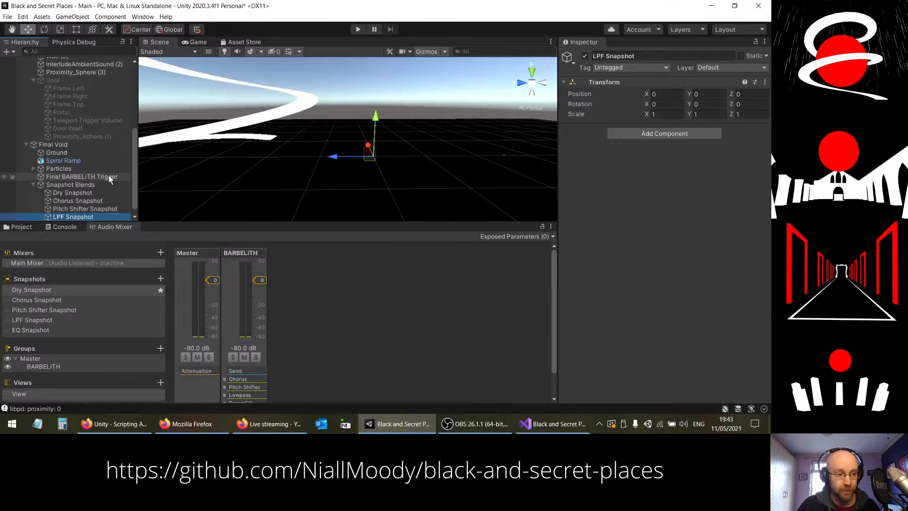
Step: Create an empty child object named "EQ" under Snapshot Blends
{"action": "right_click", "coordinate": [64, 185]}
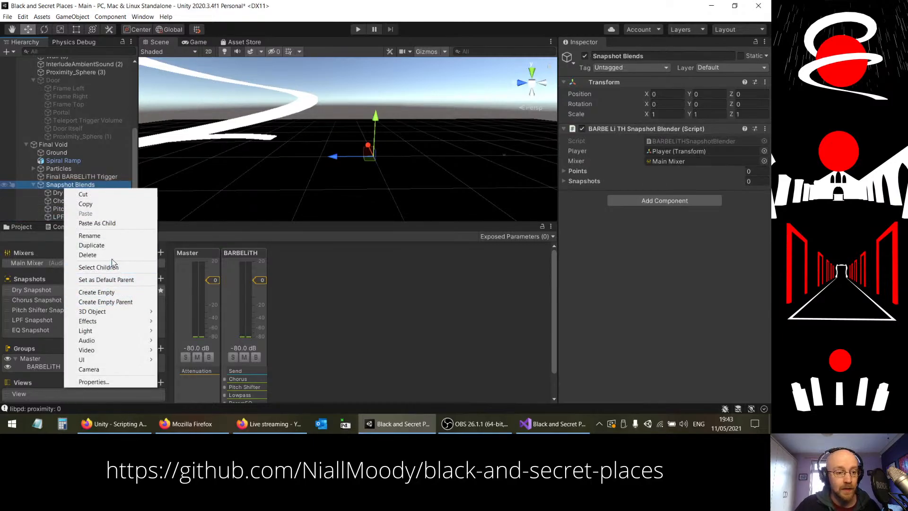
{"action": "left_click", "coordinate": [105, 292]}
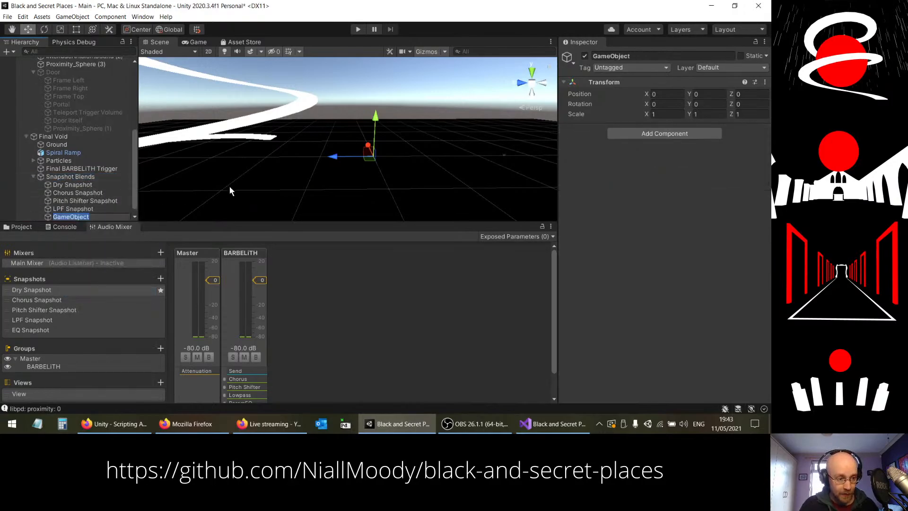
{"action": "type", "text": "EQ"}
{"action": "key", "text": "Return"}
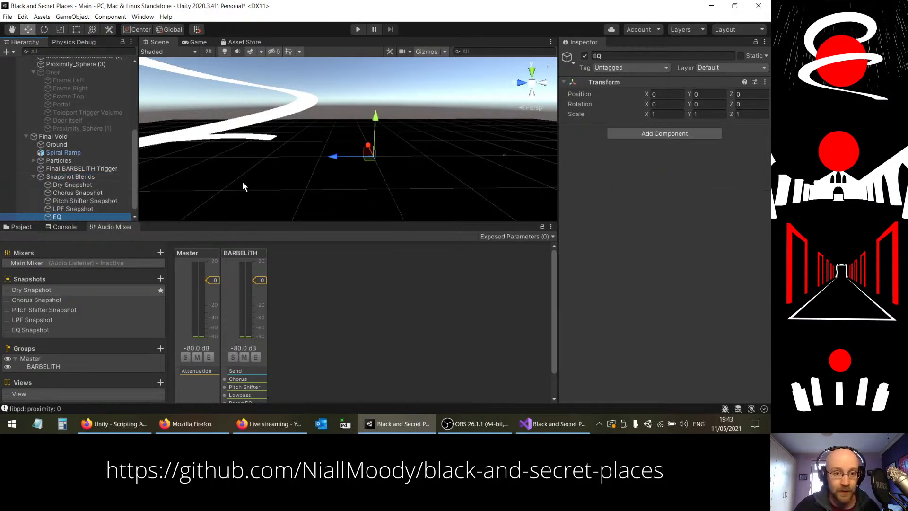
Step: Move Chorus Snapshot onto the near side of the spiral ramp, at about Y 11 and Z 11.9
{"action": "left_click", "coordinate": [78, 193]}
{"action": "right_click_drag", "start_coordinate": [380, 153], "coordinate": [379, 124]}
{"action": "key", "text": "s"}
{"action": "left_click_drag", "start_coordinate": [387, 164], "coordinate": [385, 120]}
{"action": "left_click_drag", "start_coordinate": [348, 155], "coordinate": [316, 157]}
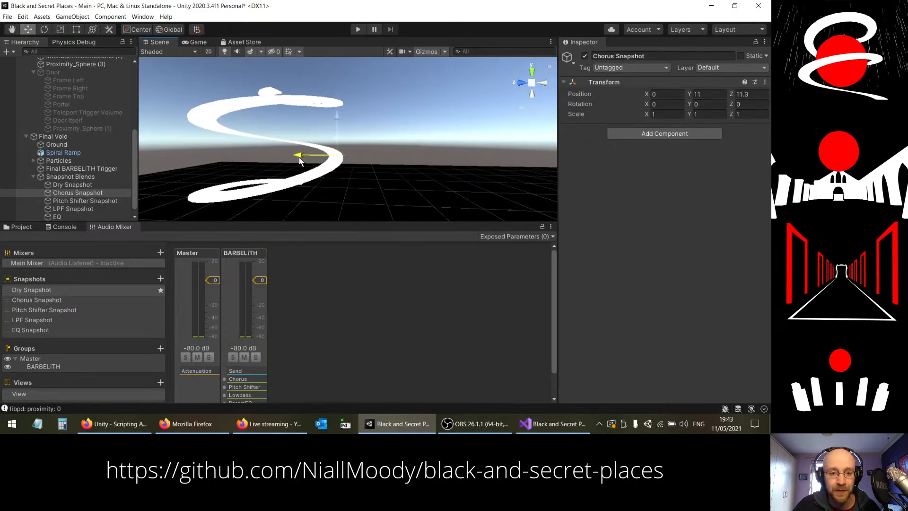
{"action": "right_click_drag", "start_coordinate": [299, 161], "coordinate": [351, 136]}
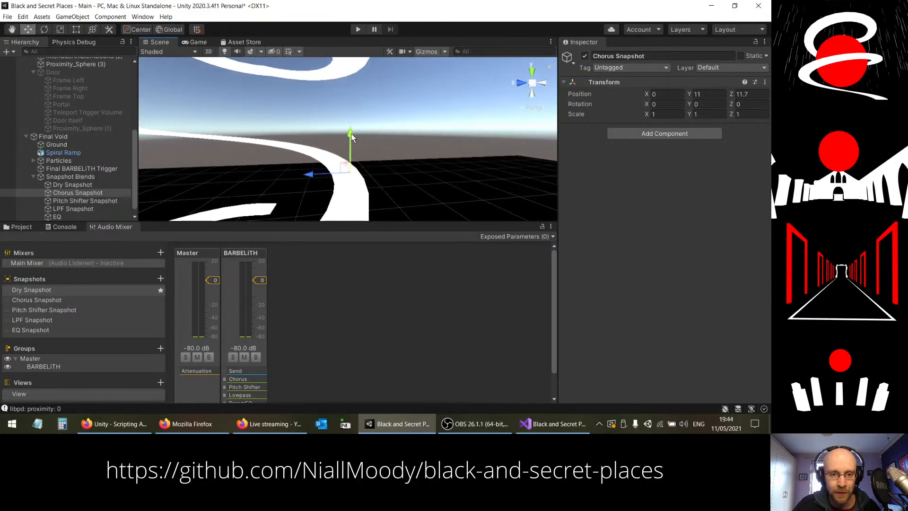
{"action": "right_click_drag", "start_coordinate": [307, 176], "coordinate": [359, 246]}
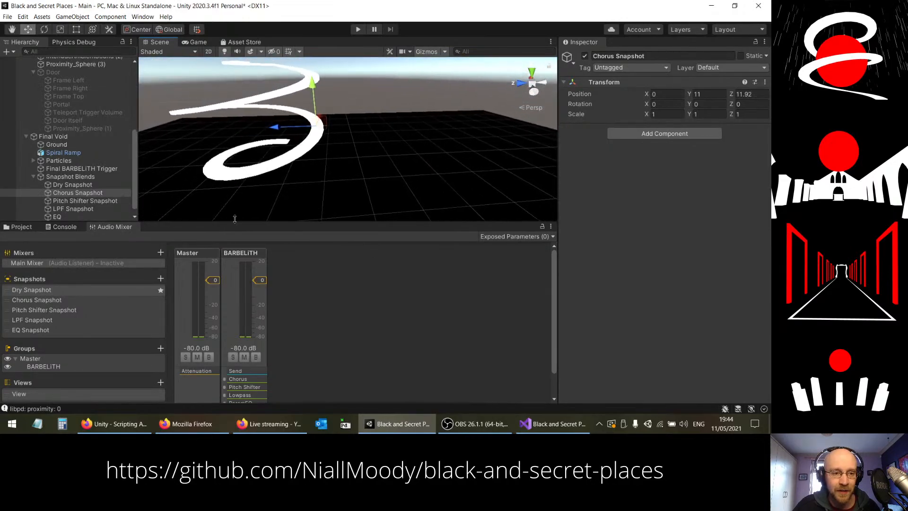
Step: Move Pitch Shifter Snapshot onto the side of the spiral ramp, at about X 14.3, Y 18.3 and Z 28
{"action": "left_click", "coordinate": [78, 201]}
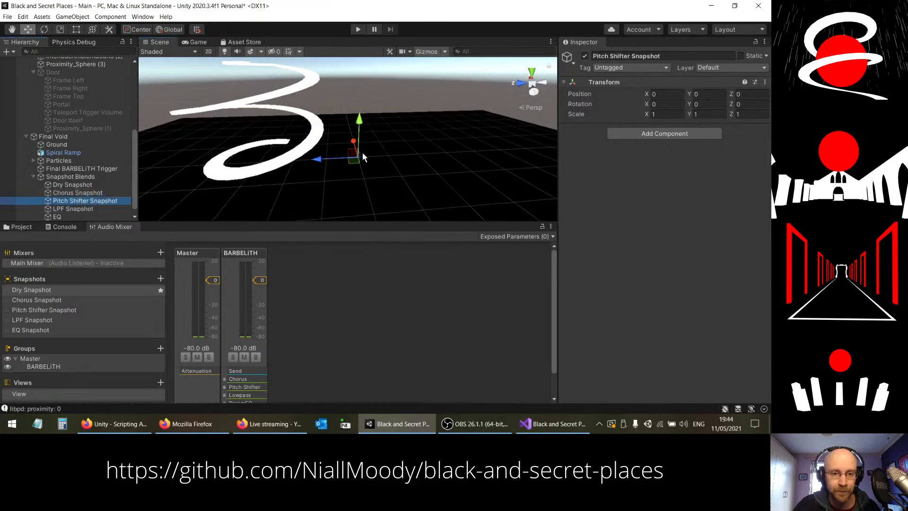
{"action": "left_click_drag", "start_coordinate": [324, 158], "coordinate": [228, 164]}
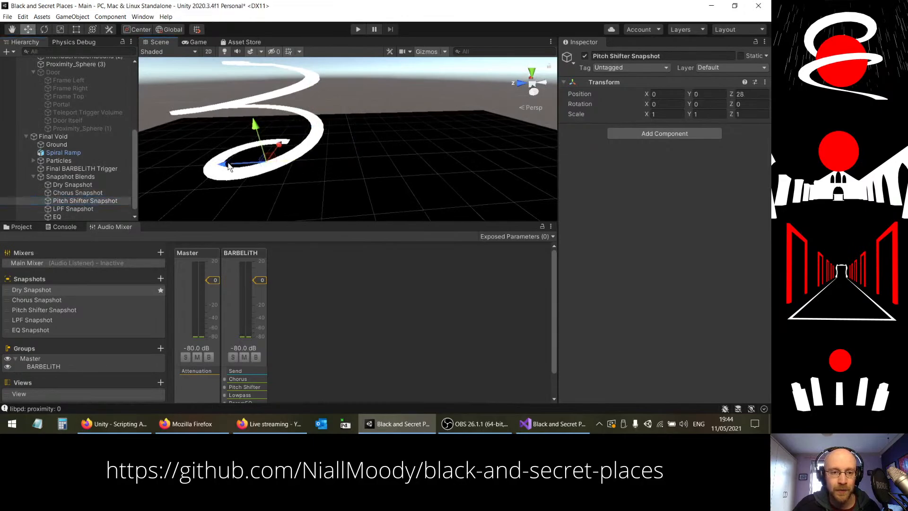
{"action": "right_click_drag", "start_coordinate": [276, 116], "coordinate": [381, 174]}
{"action": "left_click_drag", "start_coordinate": [361, 136], "coordinate": [404, 131]}
{"action": "right_click_drag", "start_coordinate": [425, 171], "coordinate": [340, 121]}
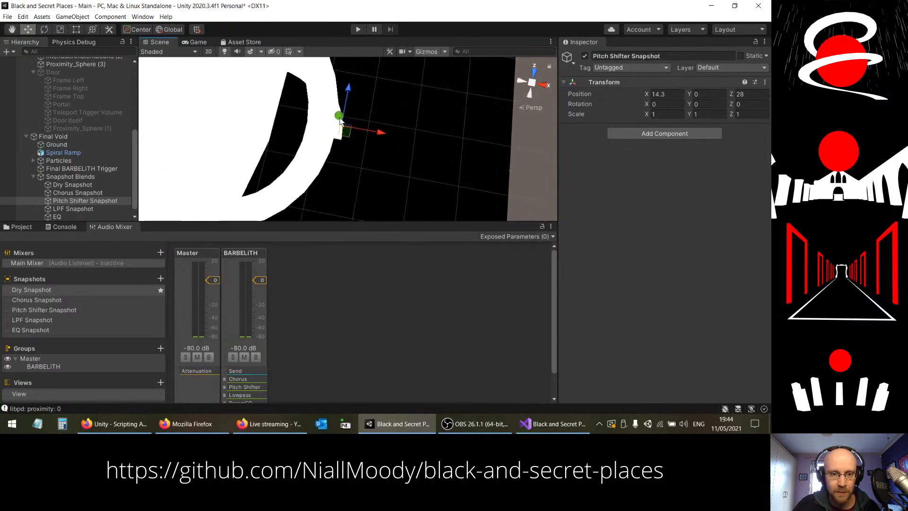
{"action": "left_click_drag", "start_coordinate": [340, 120], "coordinate": [338, 69]}
{"action": "right_click_drag", "start_coordinate": [339, 69], "coordinate": [180, 387]}
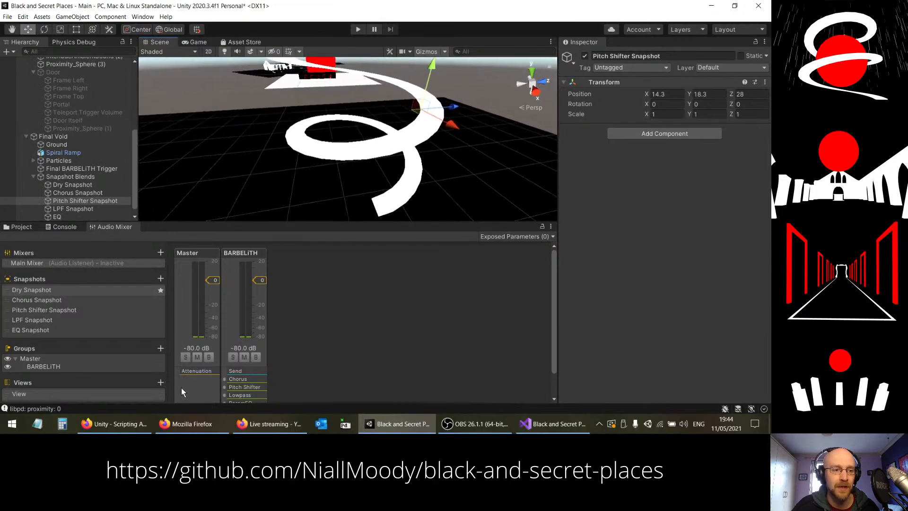
Step: Check Chorus Snapshot's height and set Pitch Shifter Snapshot's Y position to 11 to match it
{"action": "left_click", "coordinate": [75, 193]}
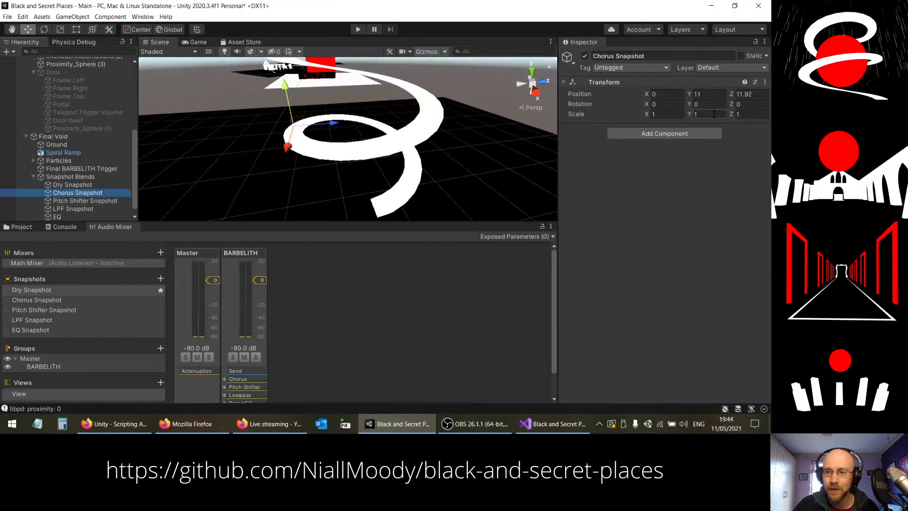
{"action": "left_click", "coordinate": [754, 93]}
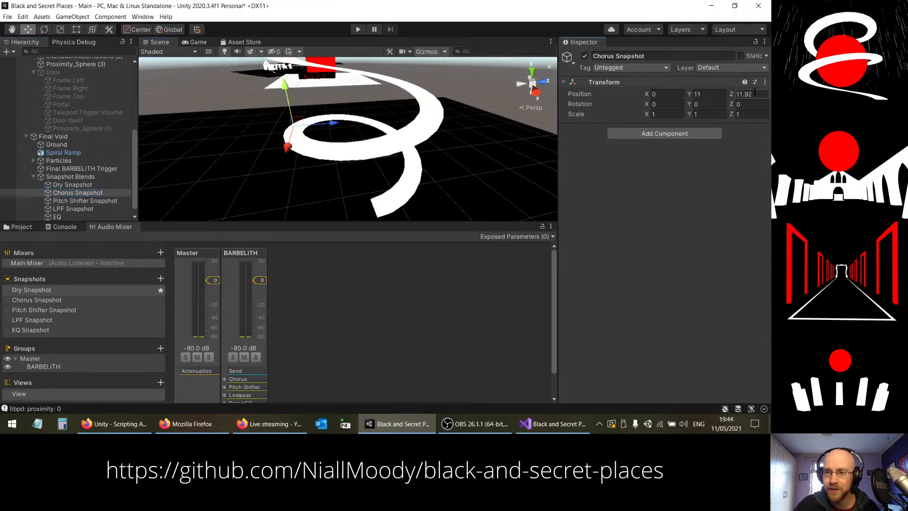
{"action": "left_click", "coordinate": [708, 94]}
{"action": "left_click", "coordinate": [88, 200]}
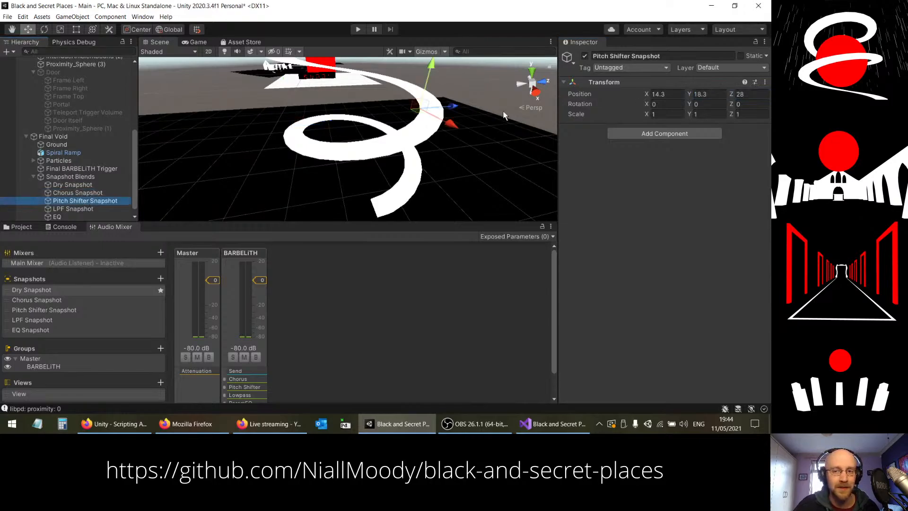
{"action": "left_click", "coordinate": [708, 94]}
{"action": "type", "text": "11"}
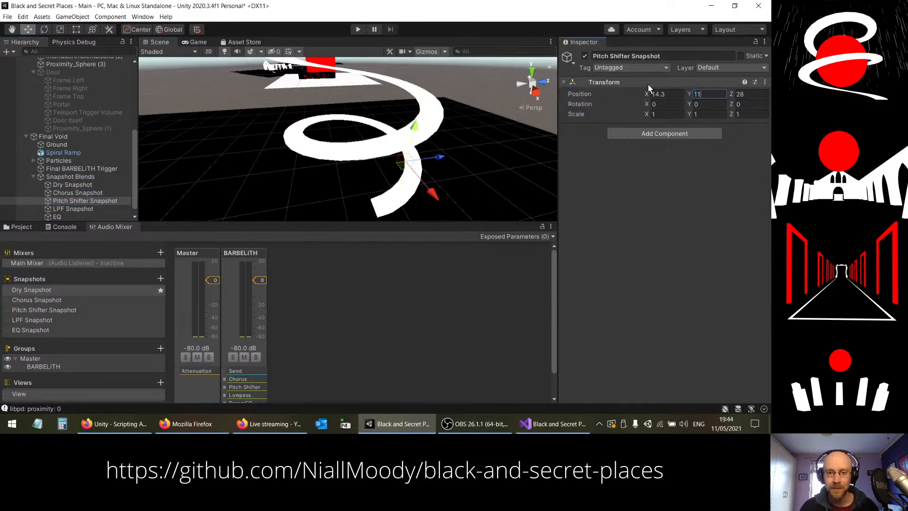
{"action": "right_click_drag", "start_coordinate": [380, 142], "coordinate": [576, 162]}
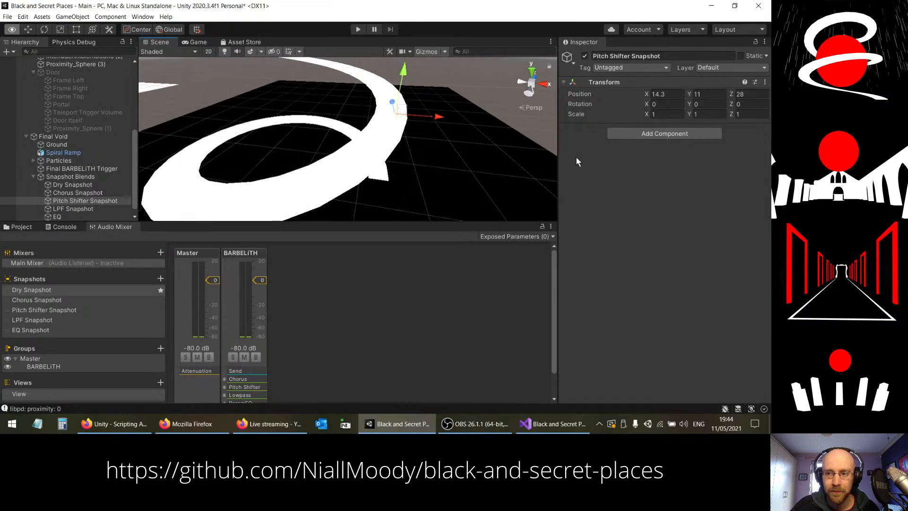
Step: Set LPF Snapshot's Y position to 11 and move it along Z onto the spiral ramp's far side, opposite Chorus Snapshot
{"action": "left_click", "coordinate": [94, 209]}
{"action": "right_click_drag", "start_coordinate": [302, 154], "coordinate": [447, 113]}
{"action": "left_click", "coordinate": [696, 94]}
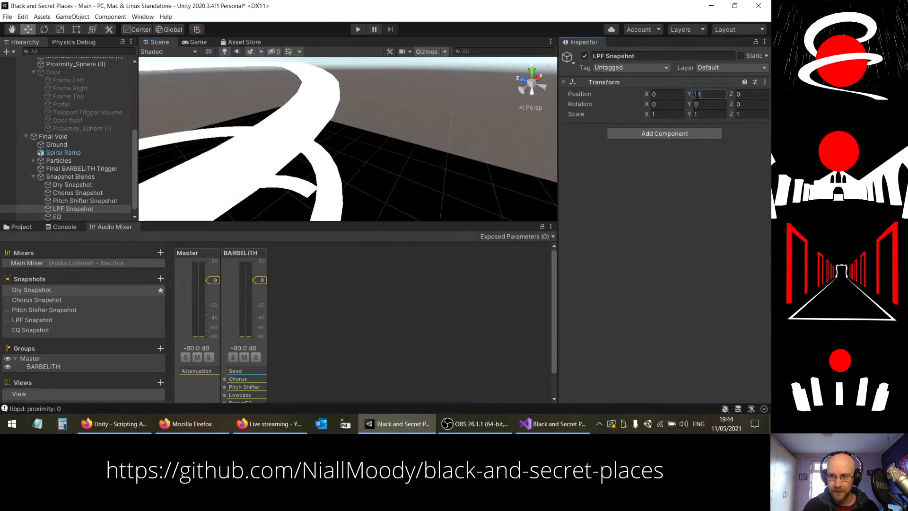
{"action": "right_click_drag", "start_coordinate": [478, 152], "coordinate": [493, 187]}
{"action": "left_click_drag", "start_coordinate": [452, 160], "coordinate": [314, 175]}
{"action": "key", "text": "w"}
{"action": "right_click_drag", "start_coordinate": [352, 170], "coordinate": [347, 273]}
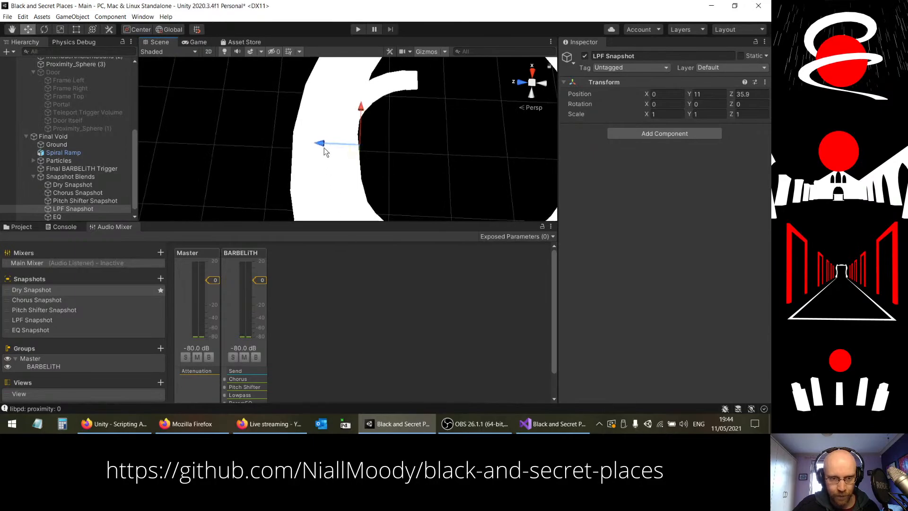
{"action": "left_click_drag", "start_coordinate": [299, 146], "coordinate": [297, 147]}
{"action": "right_click_drag", "start_coordinate": [298, 157], "coordinate": [224, 99]}
{"action": "key", "text": "s"}
Step: Set EQ's Y position to 11 and move it to about X -8.5 and Z 24.4, opposite Pitch Shifter Snapshot
{"action": "left_click", "coordinate": [75, 217]}
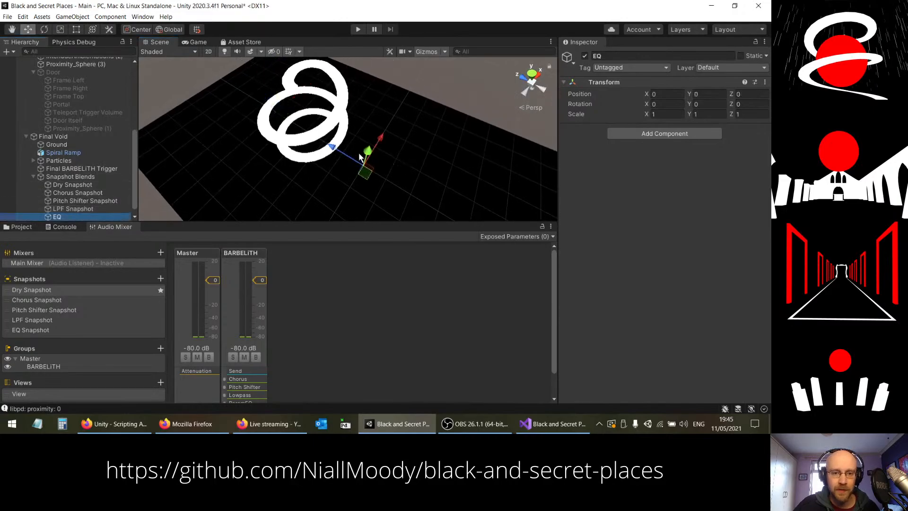
{"action": "left_click", "coordinate": [704, 93]}
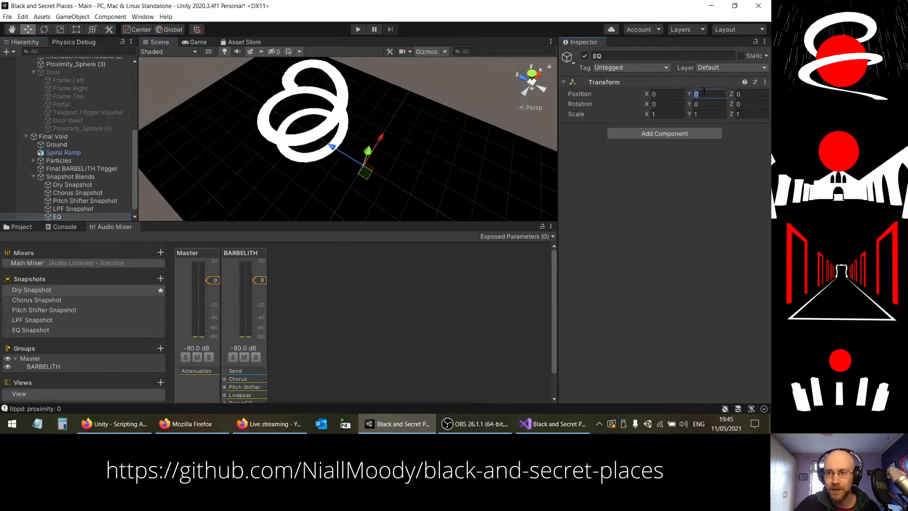
{"action": "type", "text": "11"}
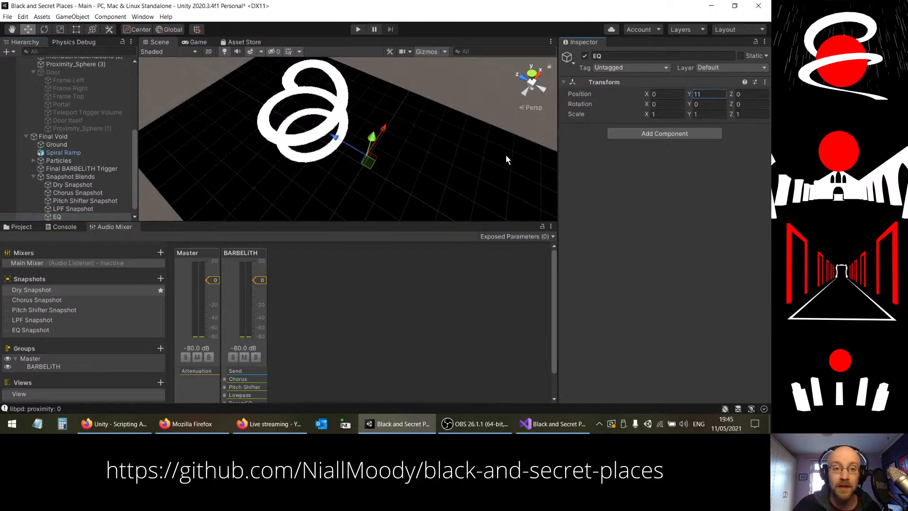
{"action": "left_click_drag", "start_coordinate": [335, 143], "coordinate": [458, 126]}
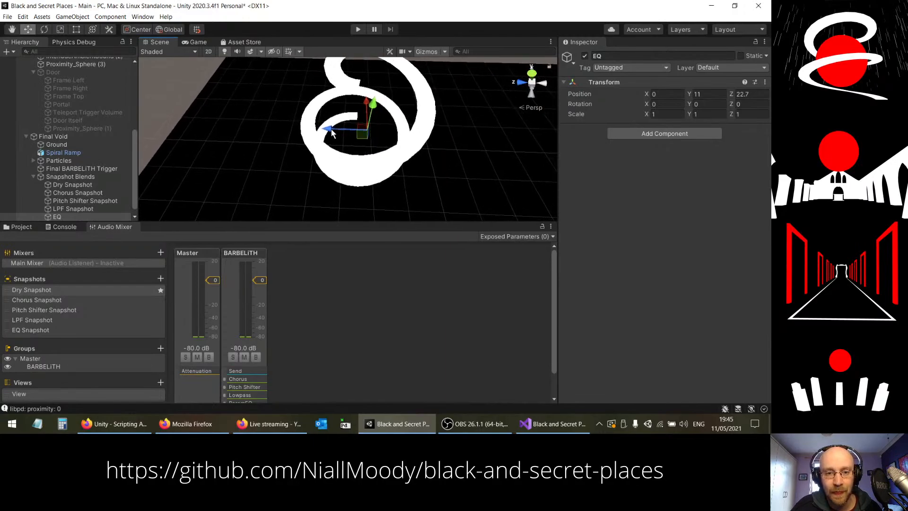
{"action": "left_click_drag", "start_coordinate": [331, 133], "coordinate": [325, 131]}
{"action": "left_click_drag", "start_coordinate": [359, 103], "coordinate": [357, 133]}
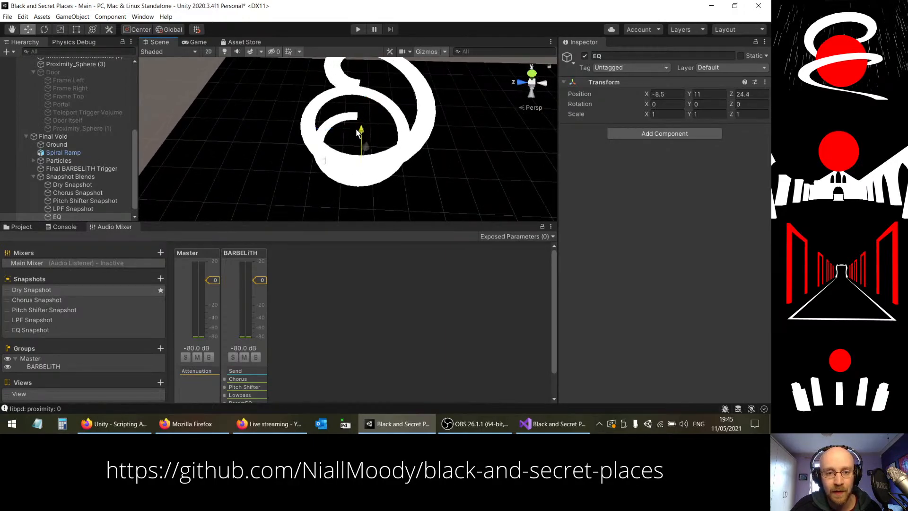
{"action": "left_click_drag", "start_coordinate": [414, 147], "coordinate": [329, 88], "text": "alt"}
{"action": "left_click", "coordinate": [77, 177]}
{"action": "left_click", "coordinate": [72, 185]}
{"action": "left_click", "coordinate": [67, 217], "text": "shift"}
{"action": "right_click_drag", "start_coordinate": [329, 89], "coordinate": [310, 104]}
{"action": "key", "text": "w"}
Step: Remove the Send effect from the BARBELiTH mixer group and review its remaining effects
{"action": "left_click", "coordinate": [252, 251]}
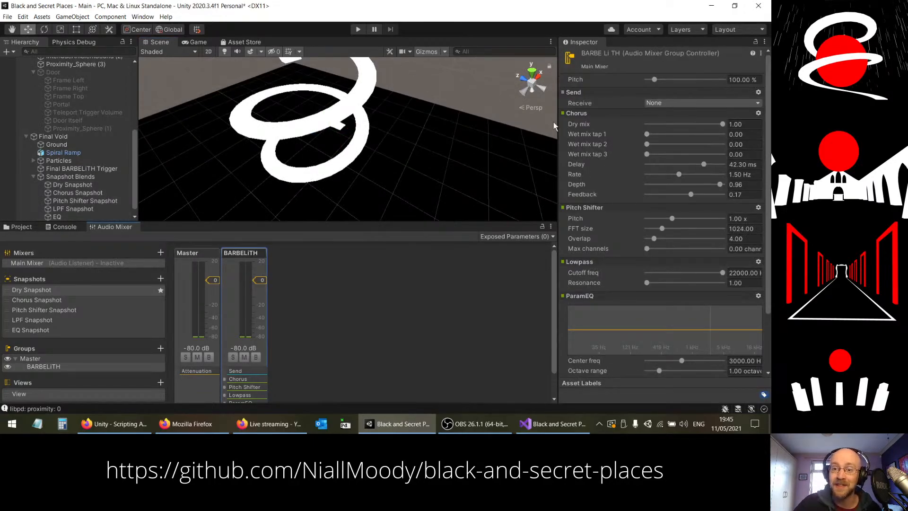
{"action": "left_click", "coordinate": [758, 92]}
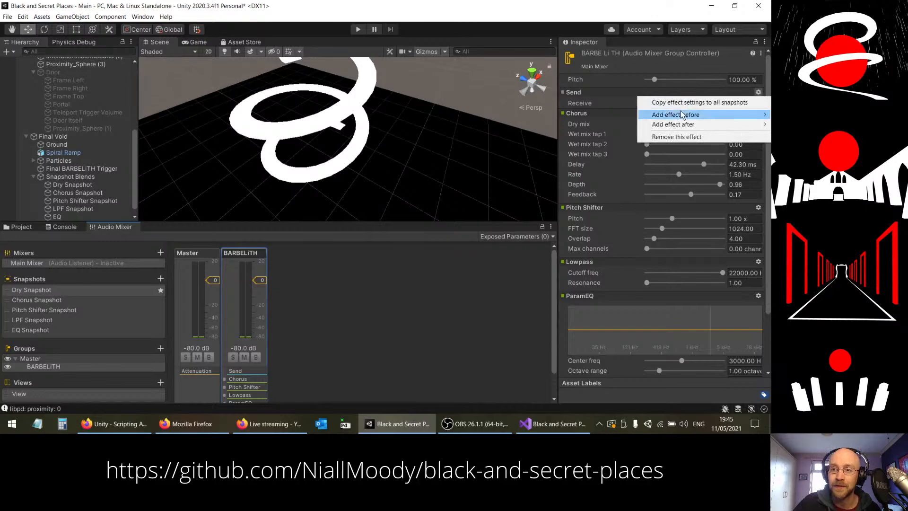
{"action": "left_click", "coordinate": [671, 138]}
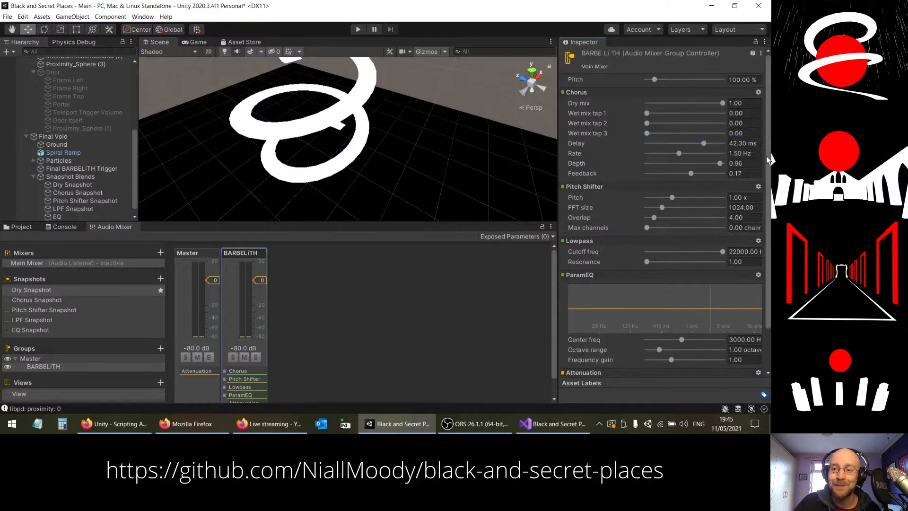
{"action": "left_click_drag", "start_coordinate": [769, 160], "coordinate": [767, 180]}
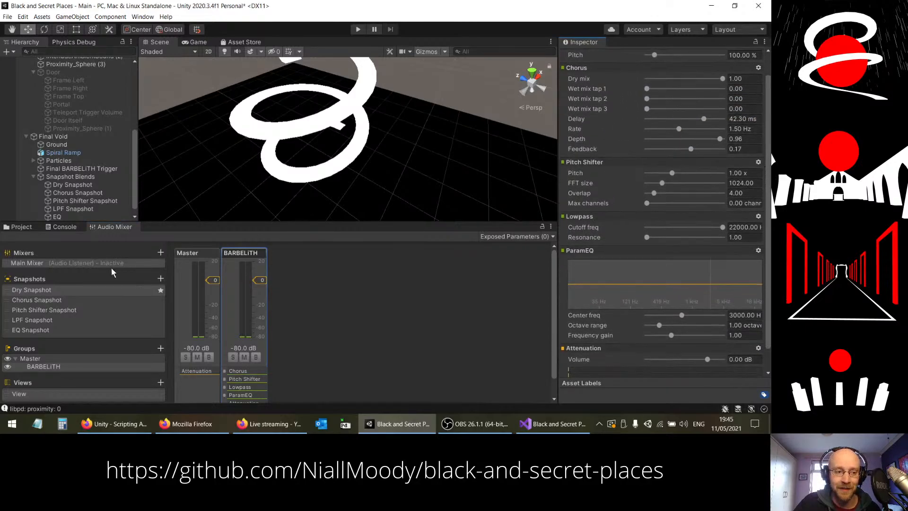
Step: Make Dry Snapshot the active mixer snapshot and start Play mode
{"action": "left_click", "coordinate": [48, 293]}
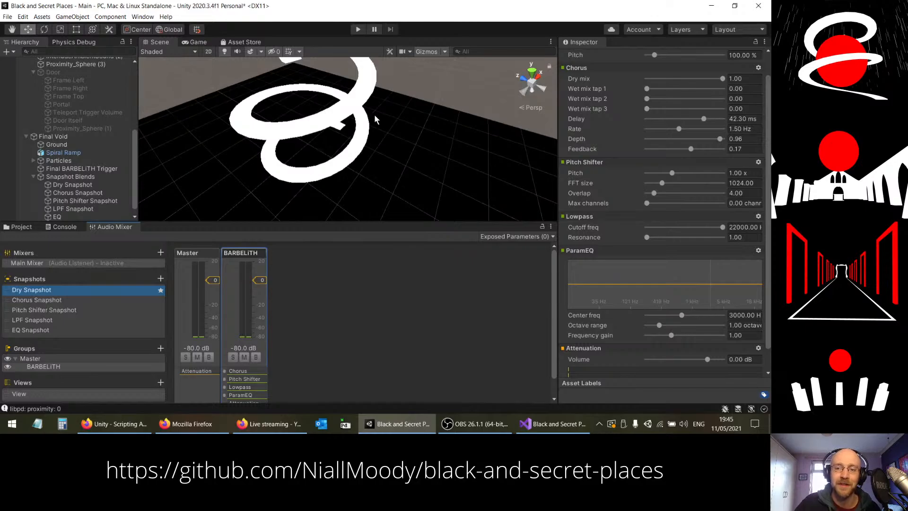
{"action": "left_click", "coordinate": [357, 29]}
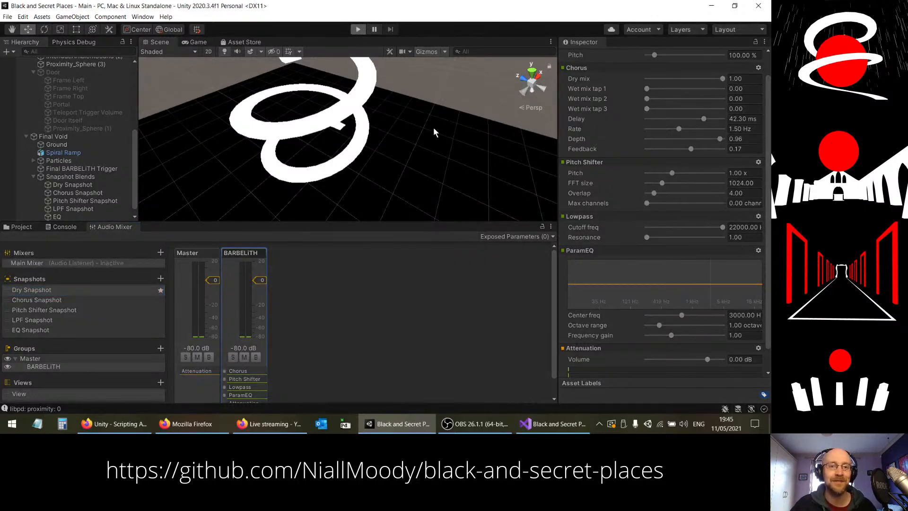
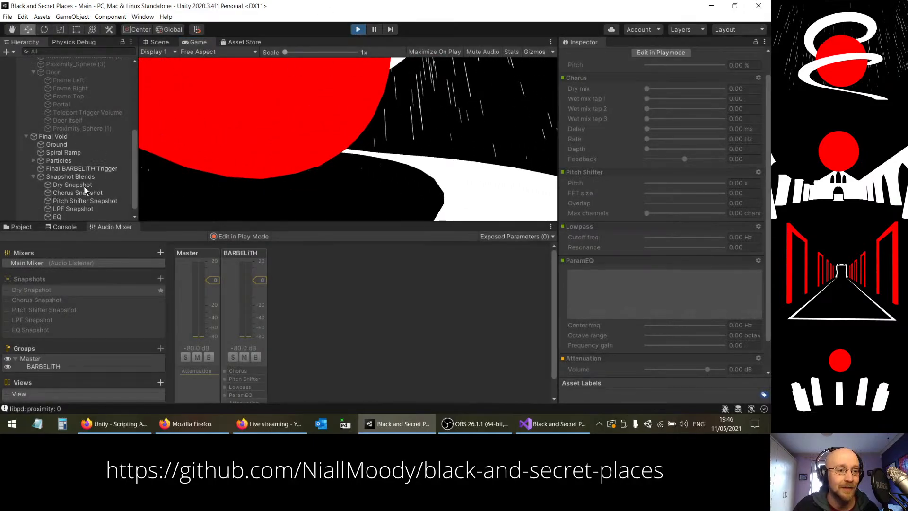
Step: Stop Play mode and add five empty elements to the Points list in the Snapshot Blends object's snapshot blender script
{"action": "key", "text": "ctrl+p"}
{"action": "left_click", "coordinate": [70, 176]}
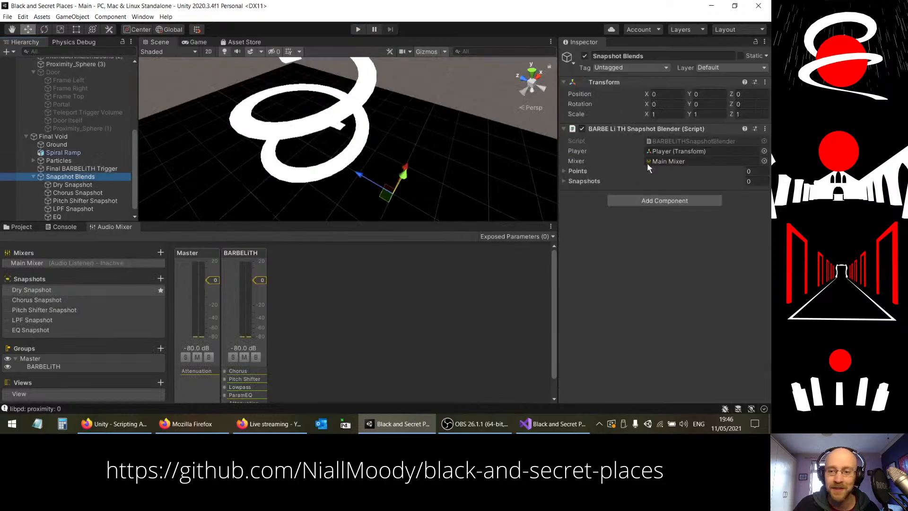
{"action": "left_click", "coordinate": [562, 171]}
{"action": "left_click", "coordinate": [564, 207]}
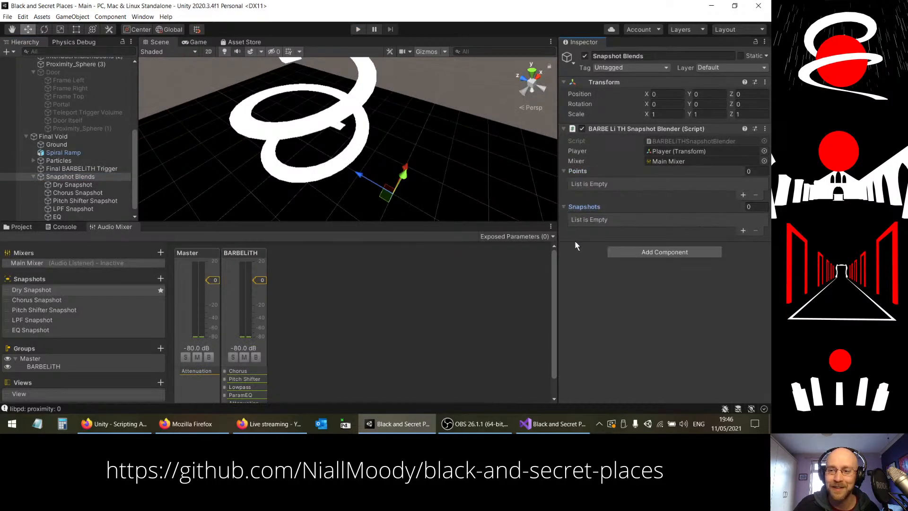
{"action": "right_click_drag", "start_coordinate": [400, 172], "coordinate": [419, 199]}
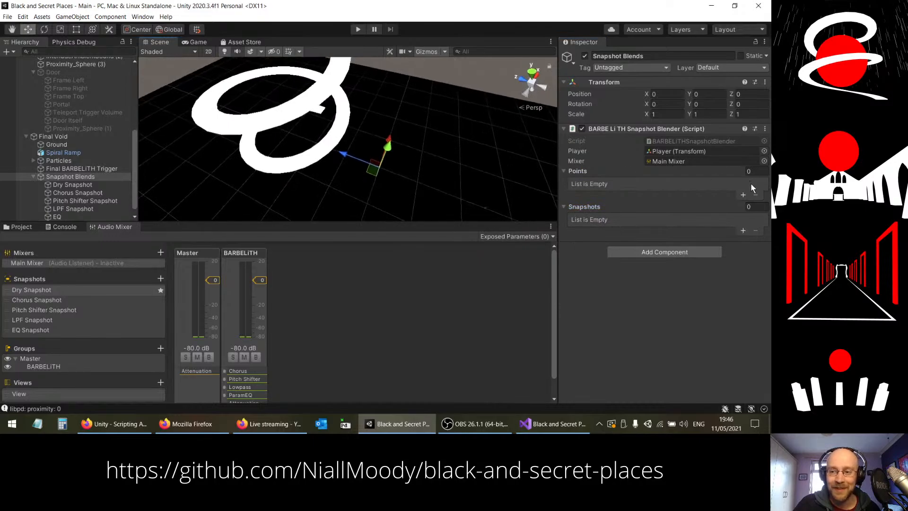
{"action": "left_click", "coordinate": [743, 194]}
{"action": "left_click", "coordinate": [743, 195]}
{"action": "left_click", "coordinate": [744, 205]}
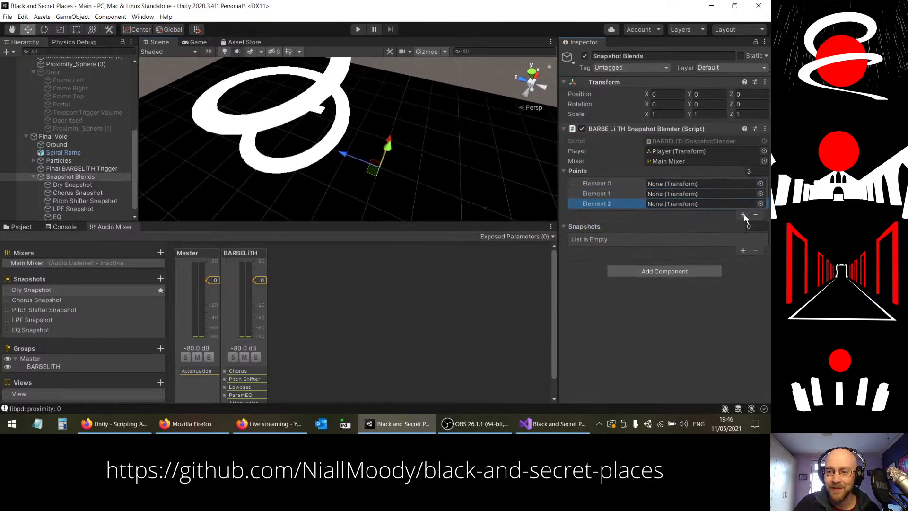
{"action": "left_click", "coordinate": [744, 214]}
{"action": "left_click", "coordinate": [743, 223]}
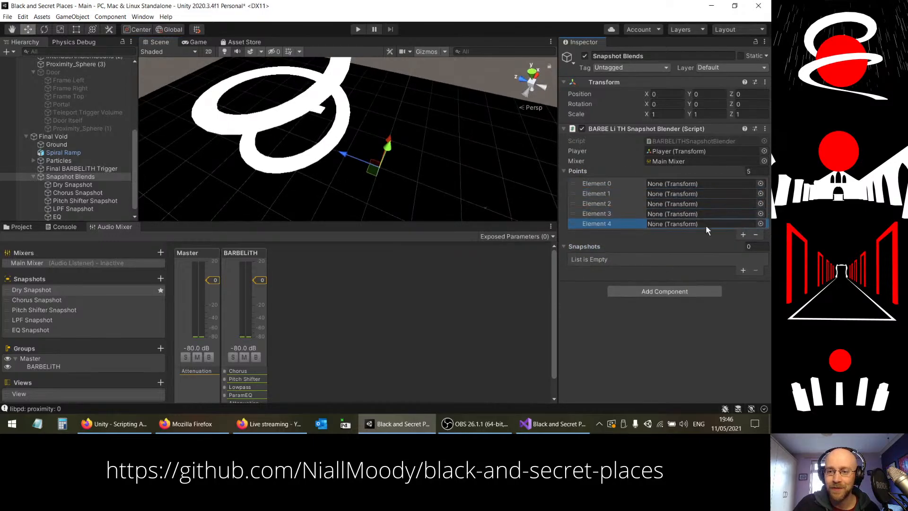
Step: Assign Dry Snapshot, Chorus Snapshot, Pitch Shifter Snapshot, LPF Snapshot and EQ, in that order, to Elements 0 to 4 of the Points list
{"action": "left_click_drag", "start_coordinate": [410, 185], "coordinate": [667, 183]}
{"action": "left_click", "coordinate": [77, 185]}
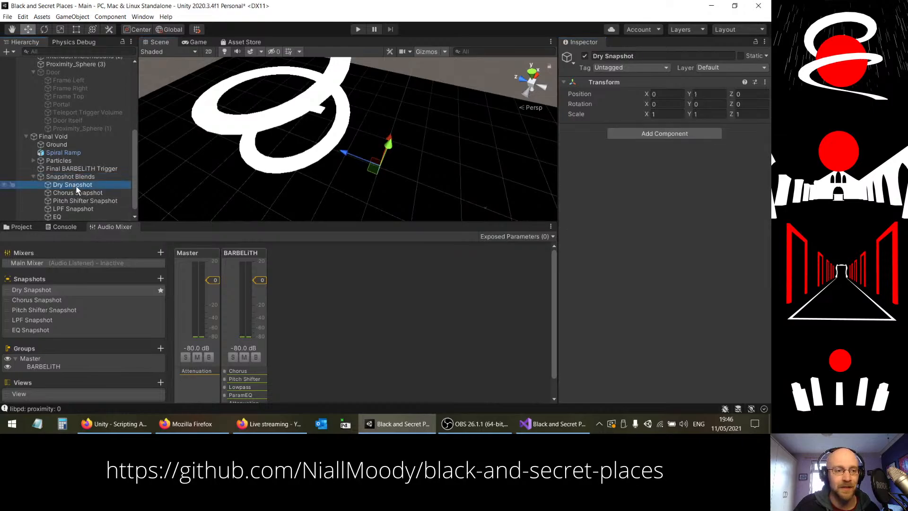
{"action": "left_click", "coordinate": [77, 192]}
{"action": "left_click", "coordinate": [73, 178]}
{"action": "left_click_drag", "start_coordinate": [77, 197], "coordinate": [694, 205]}
{"action": "left_click_drag", "start_coordinate": [75, 211], "coordinate": [668, 216]}
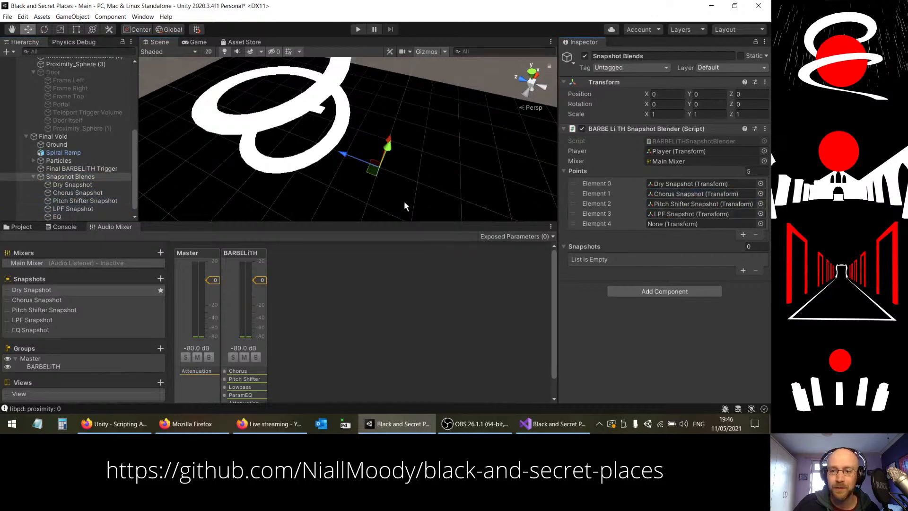
{"action": "left_click_drag", "start_coordinate": [64, 218], "coordinate": [651, 225]}
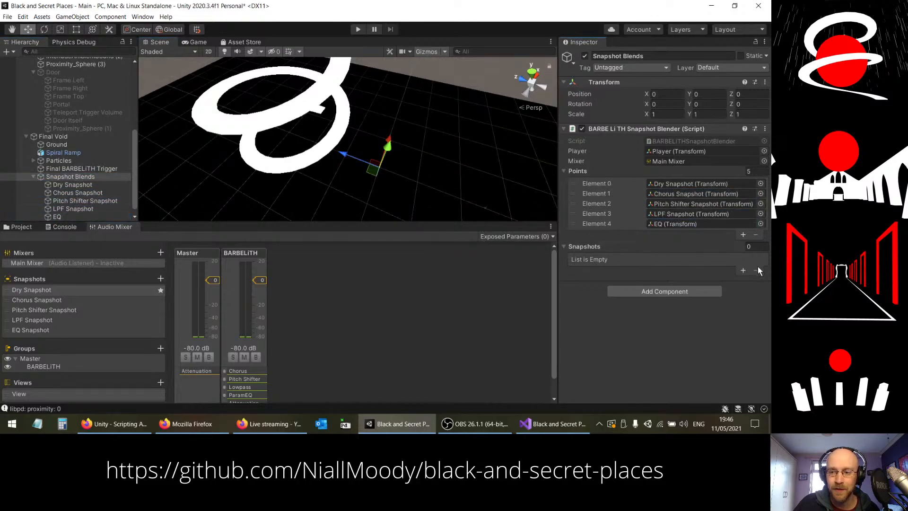
Step: Add five empty elements to the snapshot blender's Snapshots list
{"action": "left_click", "coordinate": [742, 270]}
{"action": "left_click", "coordinate": [742, 271]}
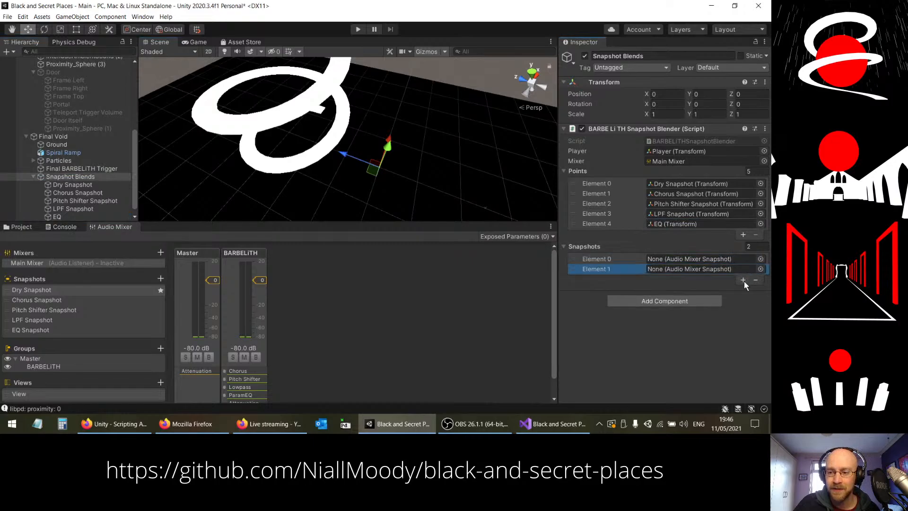
{"action": "left_click", "coordinate": [744, 280]}
{"action": "left_click", "coordinate": [743, 289]}
{"action": "left_click", "coordinate": [744, 301]}
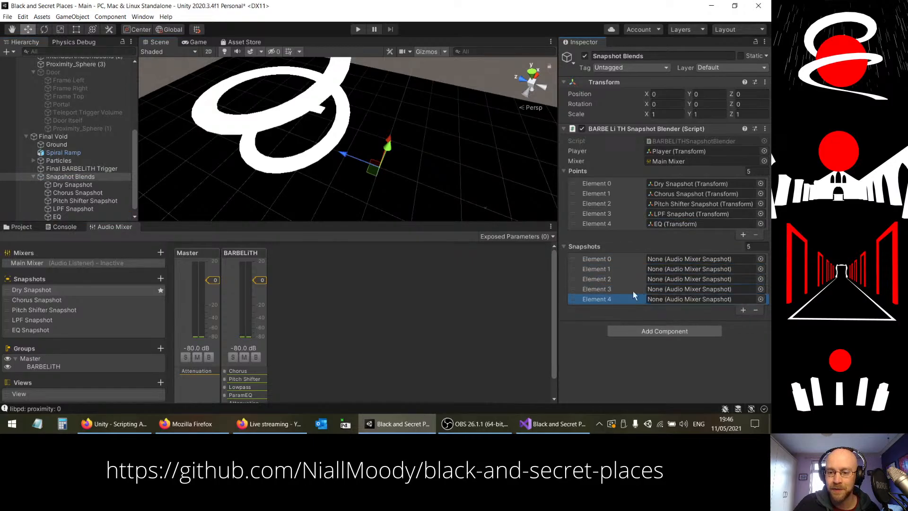
Step: Assign the mixer's Dry Snapshot to Element 0 and Chorus Snapshot to Element 1 of the Snapshots list
{"action": "left_click", "coordinate": [762, 258]}
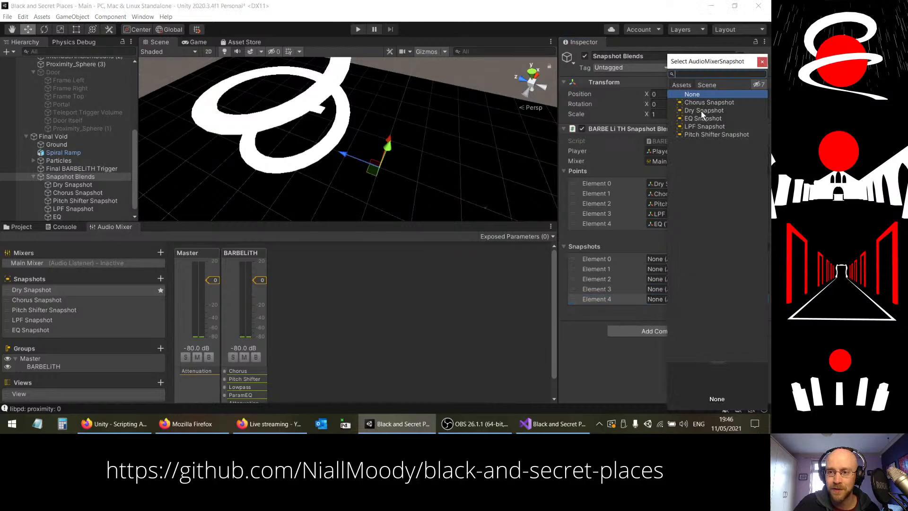
{"action": "left_click", "coordinate": [703, 111]}
{"action": "left_click", "coordinate": [761, 61]}
{"action": "left_click", "coordinate": [762, 269]}
{"action": "left_click", "coordinate": [694, 103]}
{"action": "left_click", "coordinate": [764, 61]}
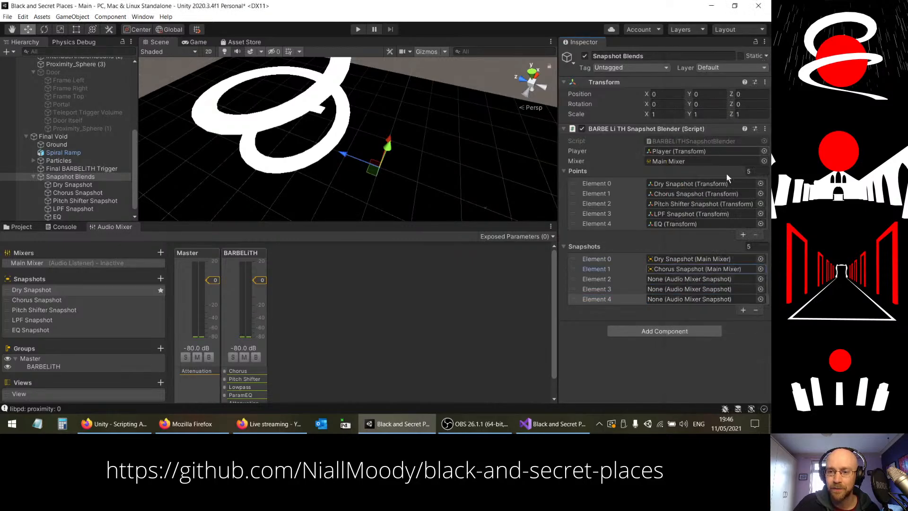
Step: Assign Pitch Shifter Snapshot, LPF Snapshot and EQ Snapshot to Elements 2, 3 and 4 of the Snapshots list
{"action": "left_click", "coordinate": [761, 279]}
{"action": "left_click", "coordinate": [702, 136]}
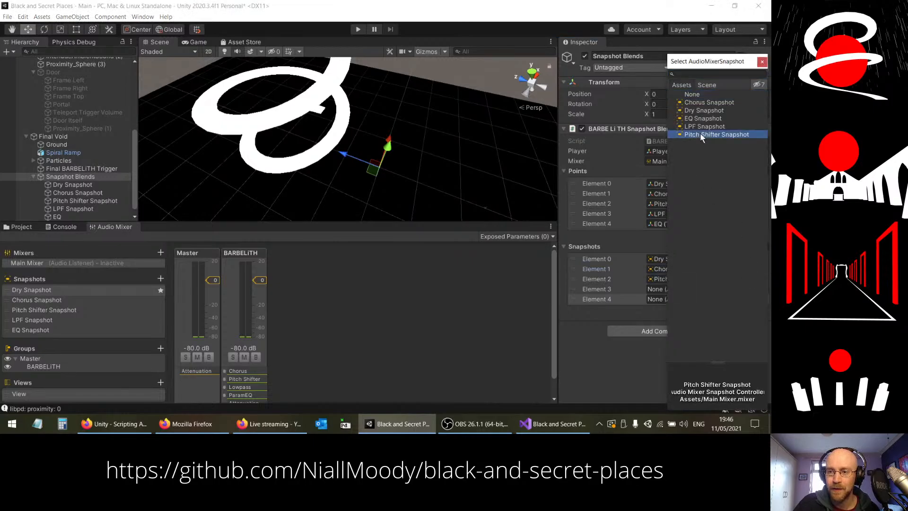
{"action": "left_click", "coordinate": [763, 61]}
{"action": "left_click", "coordinate": [761, 289]}
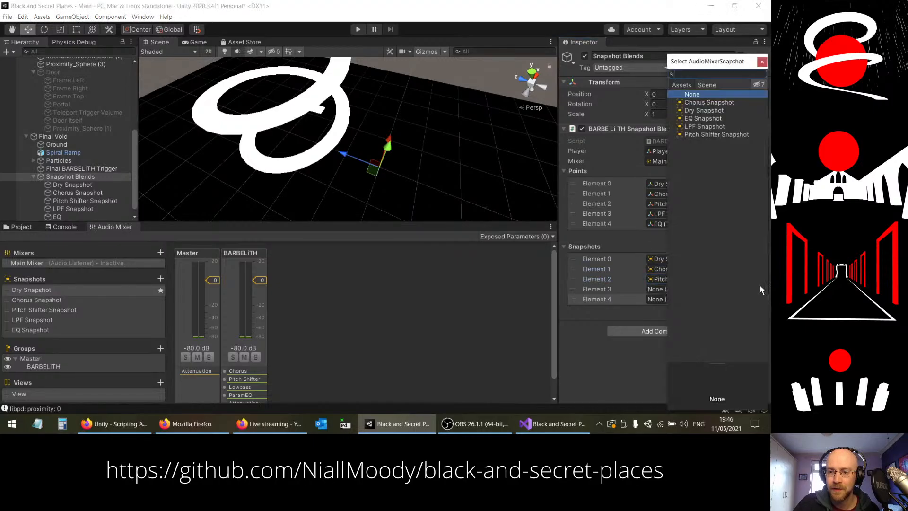
{"action": "left_click", "coordinate": [705, 127]}
{"action": "left_click", "coordinate": [762, 61]}
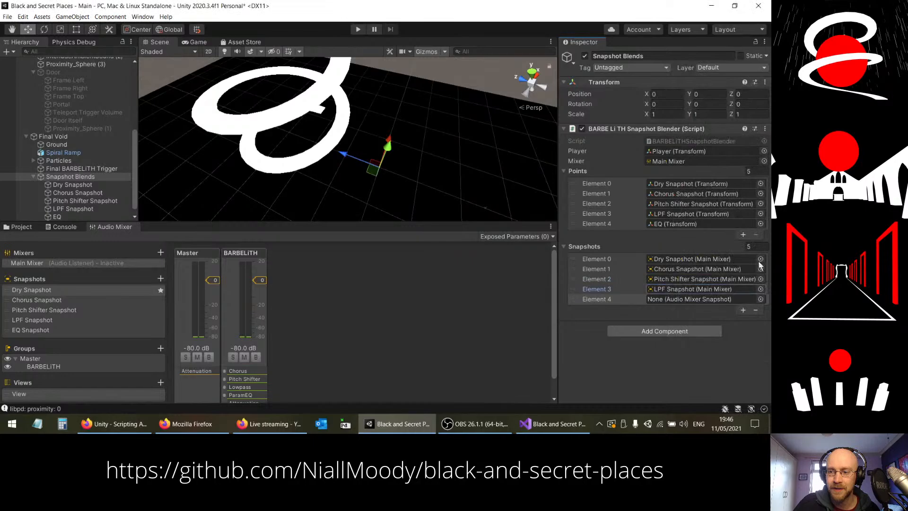
{"action": "left_click", "coordinate": [760, 299]}
{"action": "left_click", "coordinate": [696, 119]}
{"action": "left_click", "coordinate": [762, 63]}
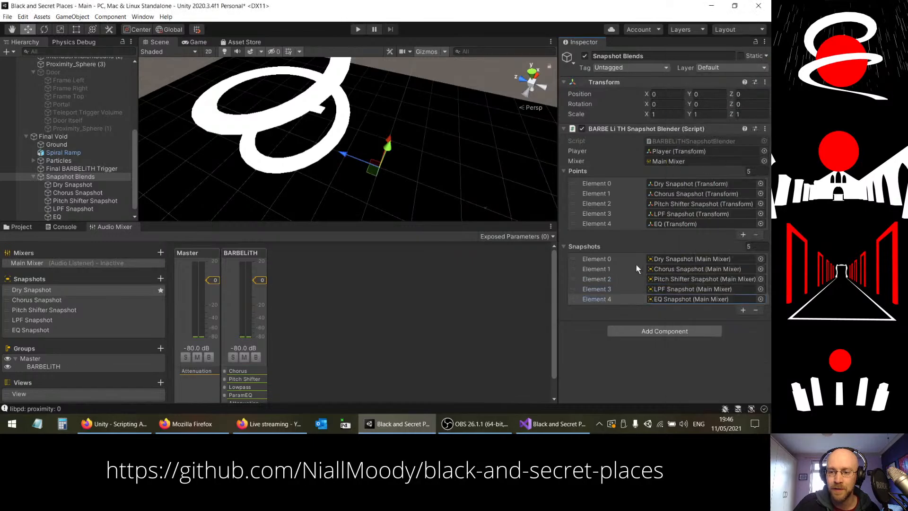
Step: Test the snapshot blending in Play mode while watching the BARBELiTH mixer group's effect values, and stop playing
{"action": "left_click", "coordinate": [240, 255]}
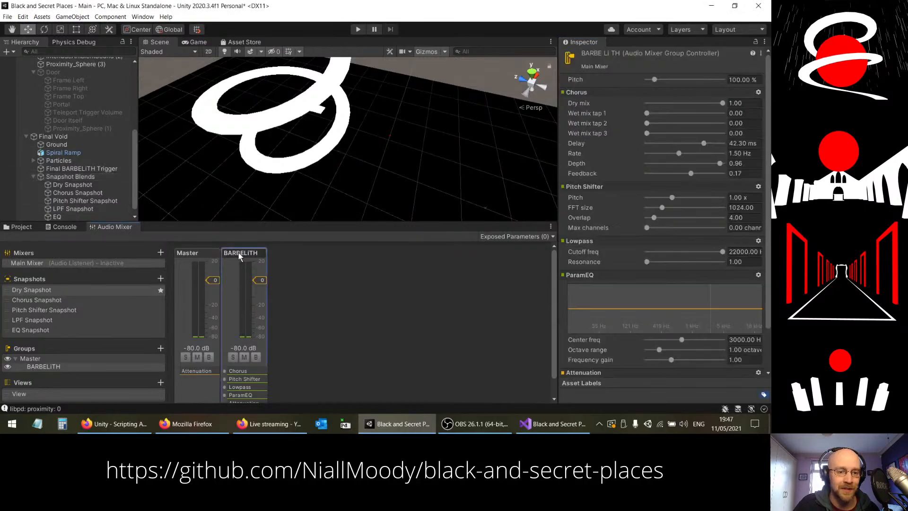
{"action": "left_click", "coordinate": [359, 31]}
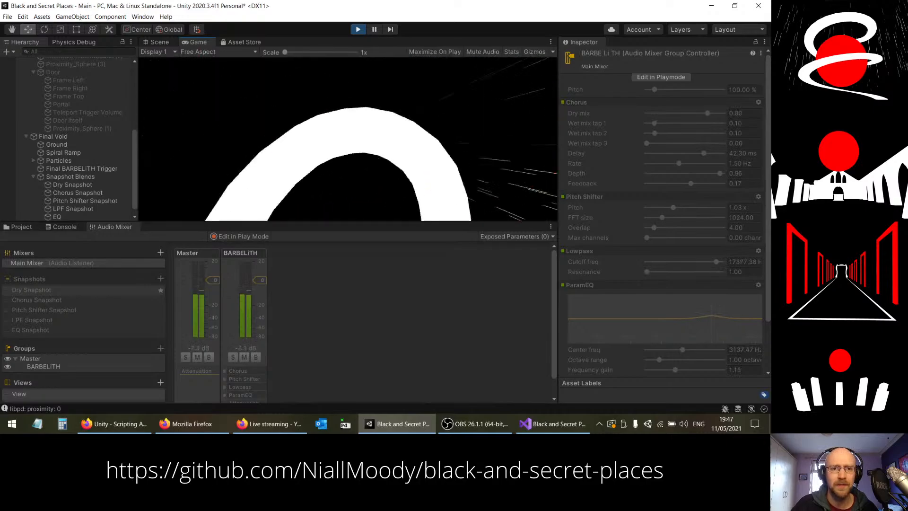
{"action": "key", "text": "Escape"}
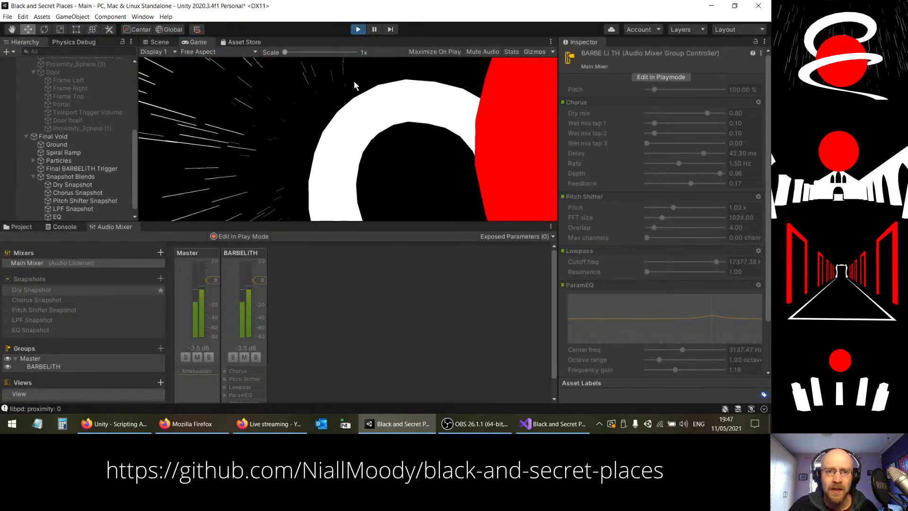
{"action": "key", "text": "ctrl+p"}
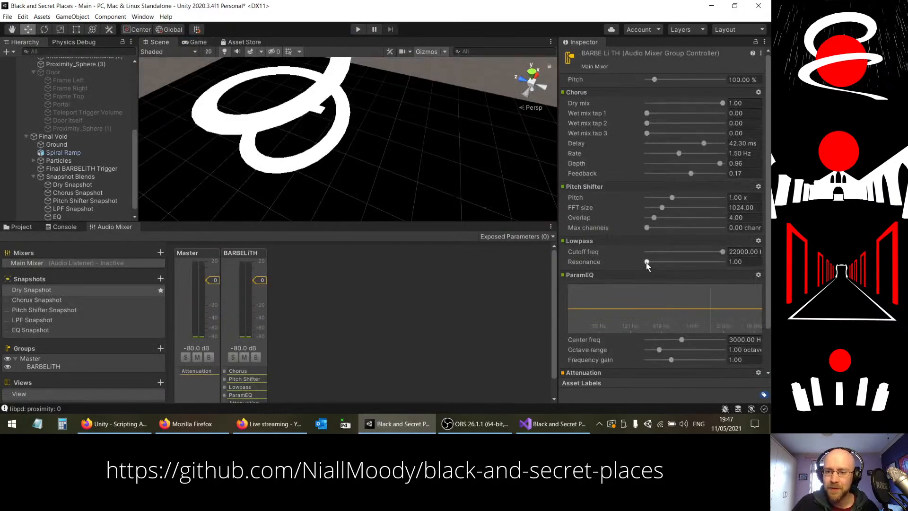
Step: Compare the BARBELiTH group's effect settings across all five mixer snapshots, finishing on Dry Snapshot
{"action": "left_click", "coordinate": [46, 302]}
{"action": "left_click", "coordinate": [46, 311]}
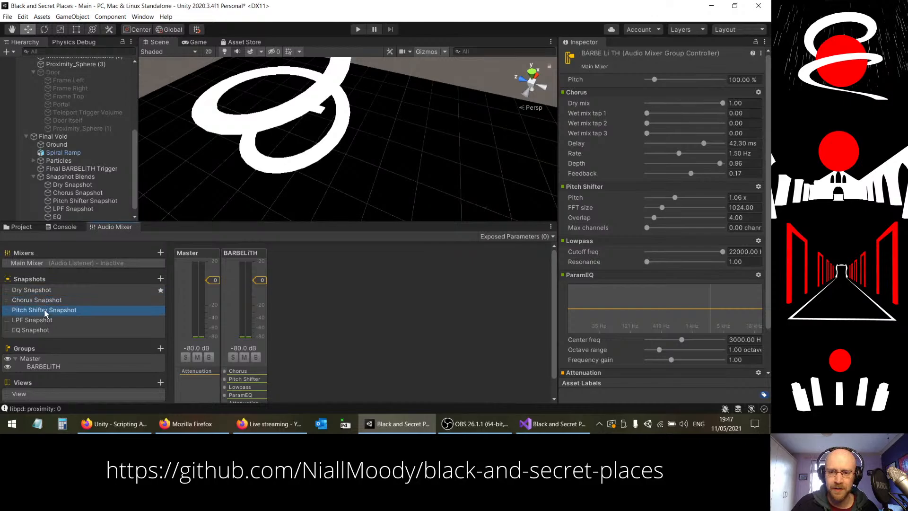
{"action": "left_click", "coordinate": [43, 321]}
{"action": "left_click", "coordinate": [42, 330]}
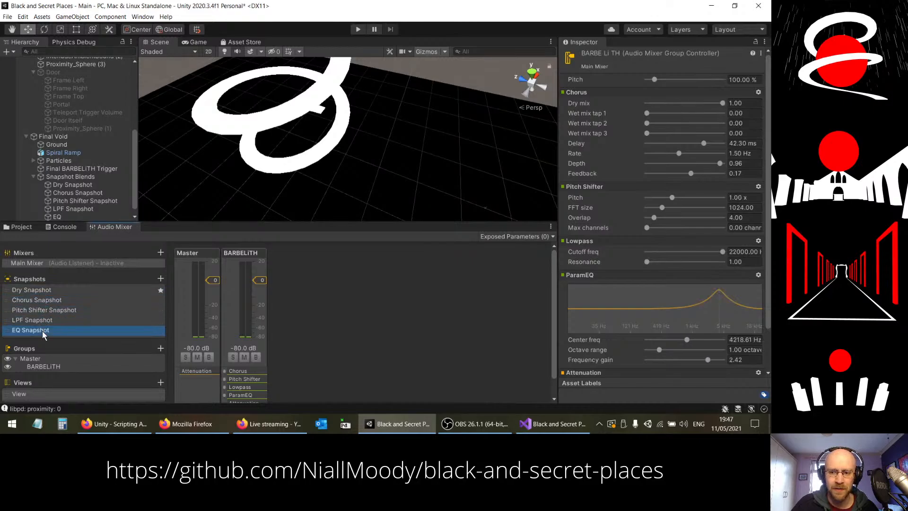
{"action": "left_click", "coordinate": [39, 320]}
{"action": "left_click", "coordinate": [38, 310]}
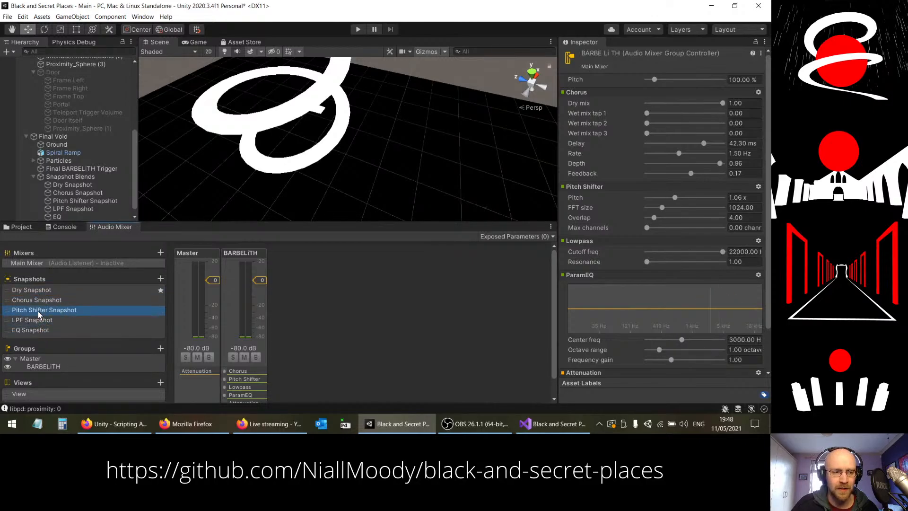
{"action": "left_click", "coordinate": [38, 300]}
{"action": "left_click", "coordinate": [40, 290]}
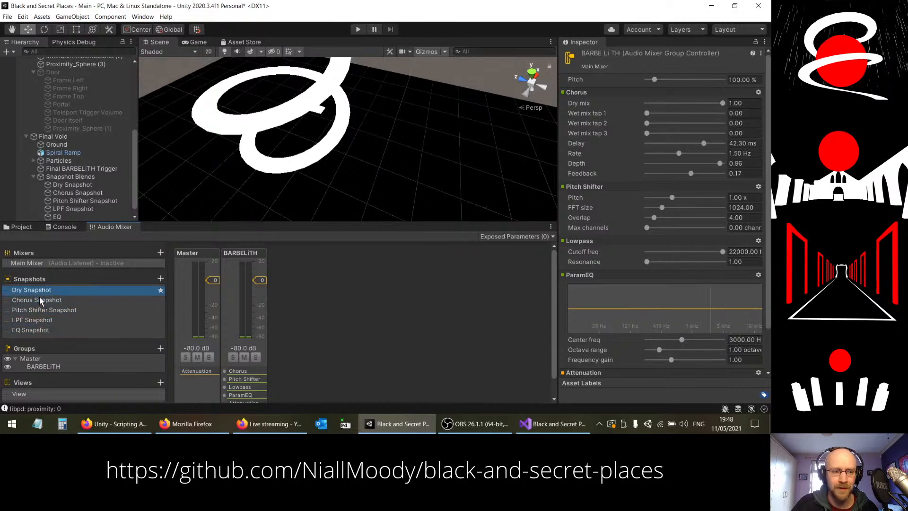
{"action": "left_click", "coordinate": [39, 300]}
{"action": "left_click", "coordinate": [38, 310]}
{"action": "left_click", "coordinate": [37, 320]}
{"action": "left_click", "coordinate": [34, 330]}
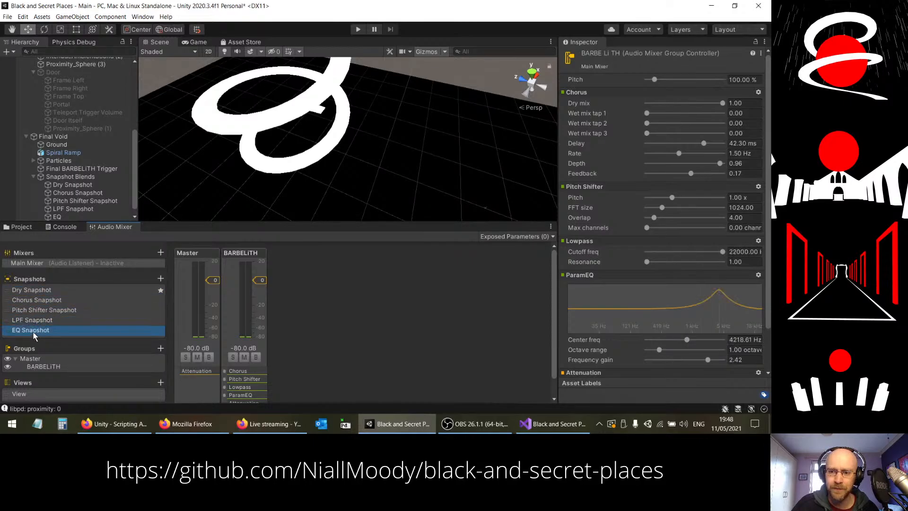
{"action": "left_click", "coordinate": [33, 321]}
{"action": "left_click", "coordinate": [31, 310]}
{"action": "left_click", "coordinate": [30, 299]}
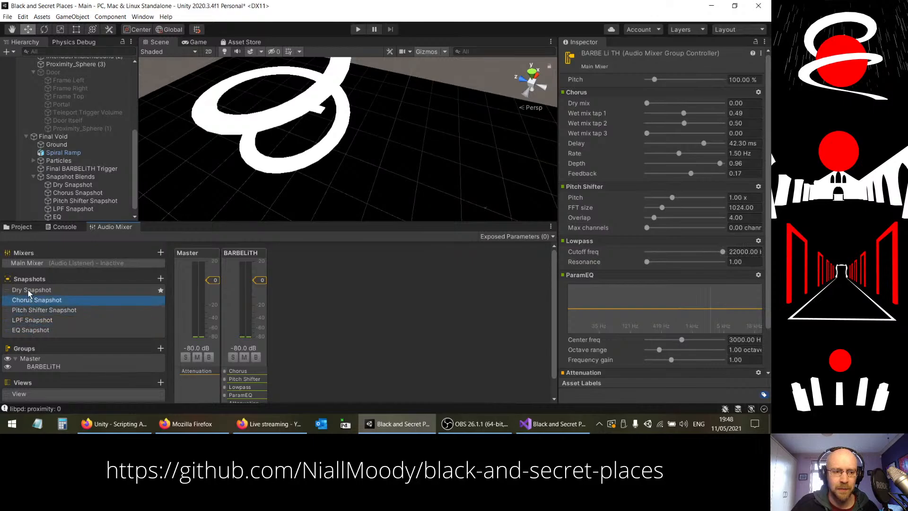
{"action": "left_click", "coordinate": [28, 290]}
{"action": "left_click", "coordinate": [32, 299]}
{"action": "left_click", "coordinate": [32, 310]}
{"action": "left_click", "coordinate": [31, 320]}
{"action": "left_click", "coordinate": [30, 330]}
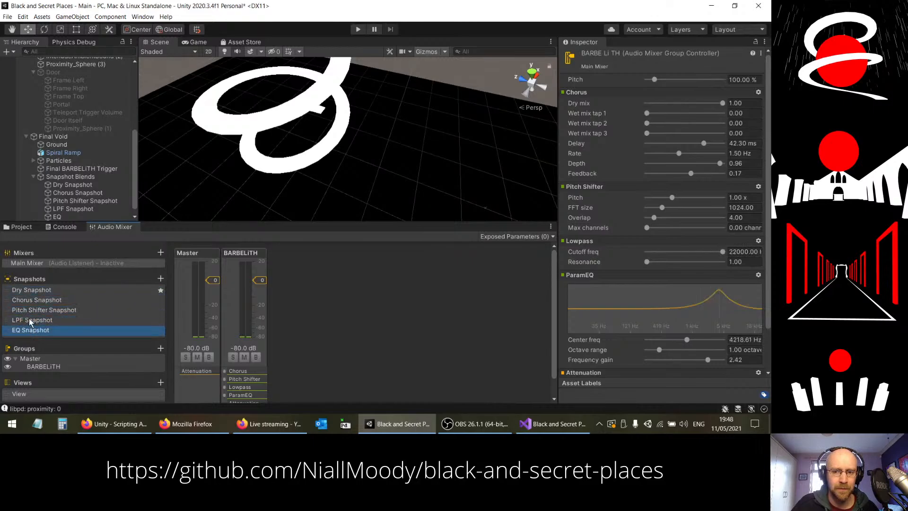
{"action": "left_click", "coordinate": [29, 320]}
{"action": "left_click", "coordinate": [29, 310]}
{"action": "left_click", "coordinate": [30, 301]}
{"action": "left_click", "coordinate": [32, 289]}
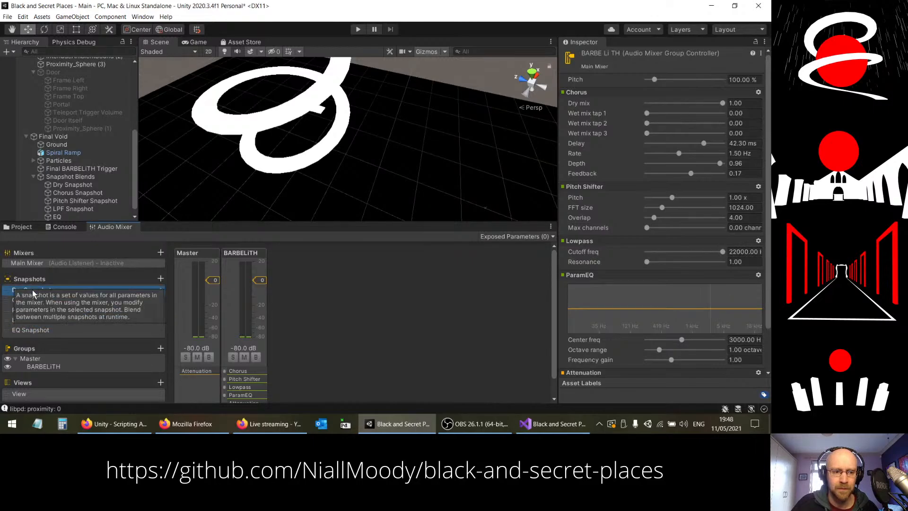
{"action": "left_click", "coordinate": [48, 299]}
{"action": "left_click", "coordinate": [49, 310]}
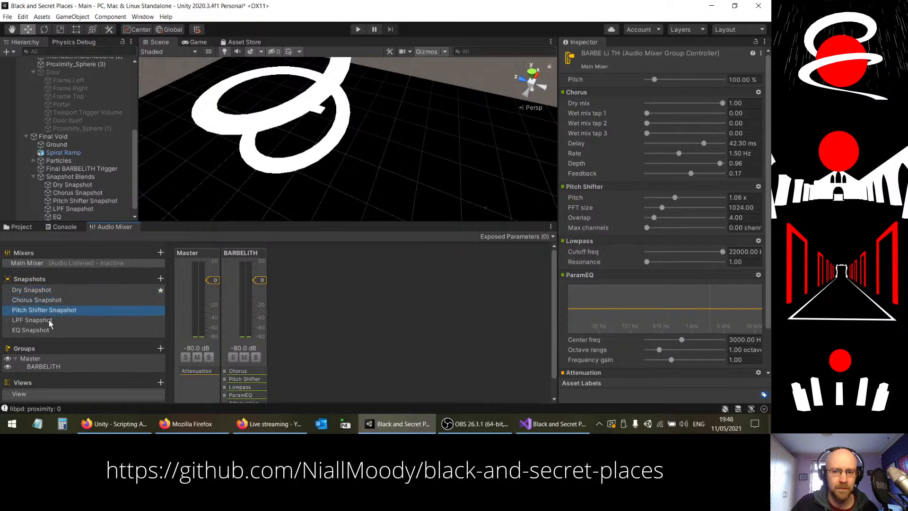
{"action": "left_click", "coordinate": [49, 320]}
{"action": "left_click", "coordinate": [44, 330]}
{"action": "left_click", "coordinate": [37, 290]}
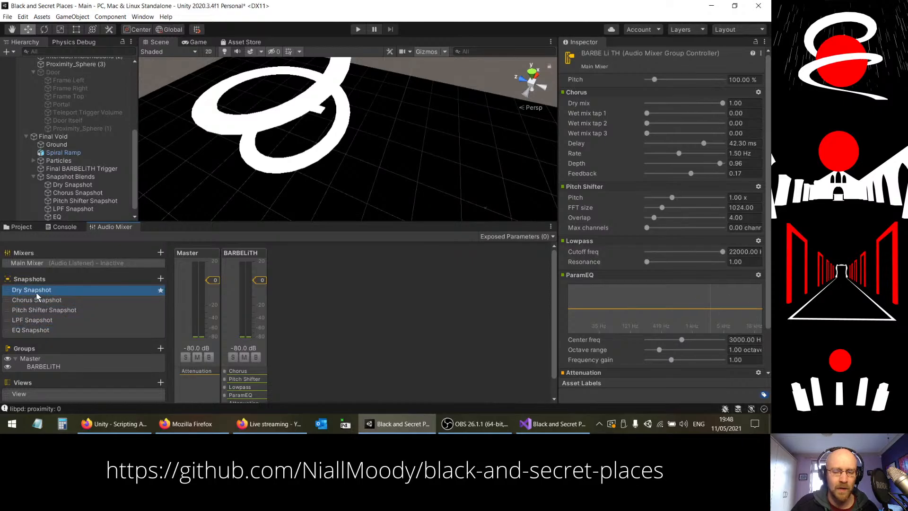
Step: Switch to Visual Studio and examine the weight calculation and TransitionToSnapshots call in BARBELiTHSnapshotBlender.cs, then return to Unity
{"action": "left_click", "coordinate": [544, 428]}
{"action": "left_click", "coordinate": [291, 231]}
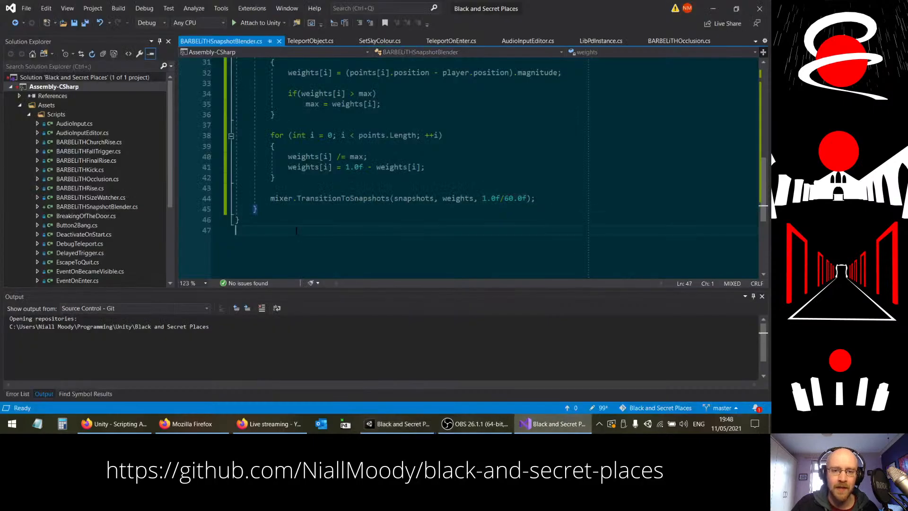
{"action": "left_click", "coordinate": [481, 198]}
{"action": "scroll", "coordinate": [355, 244], "scroll_direction": "up", "scroll_amount": 2}
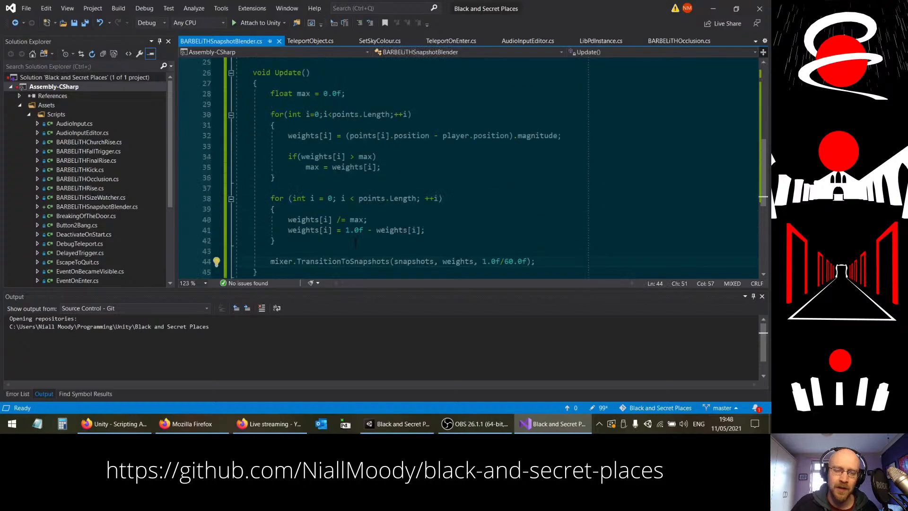
{"action": "double_click", "coordinate": [334, 263]}
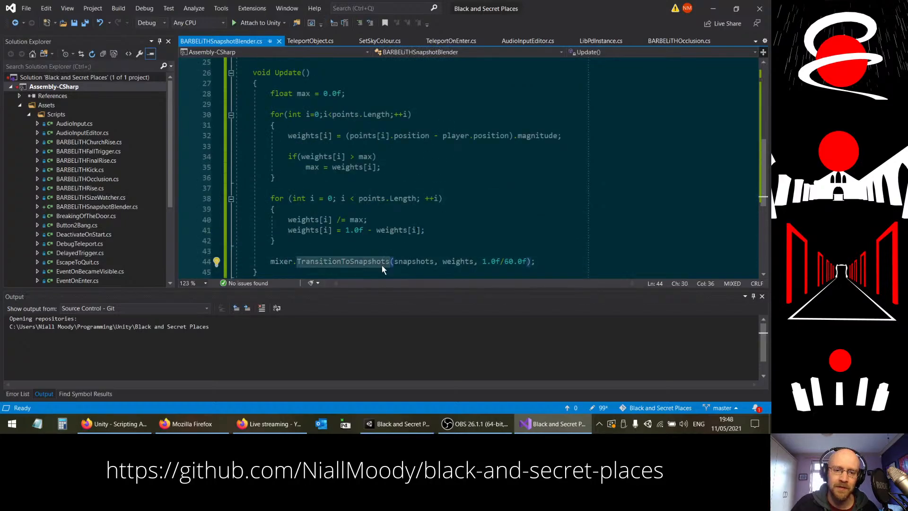
{"action": "mouse_move", "coordinate": [378, 265]}
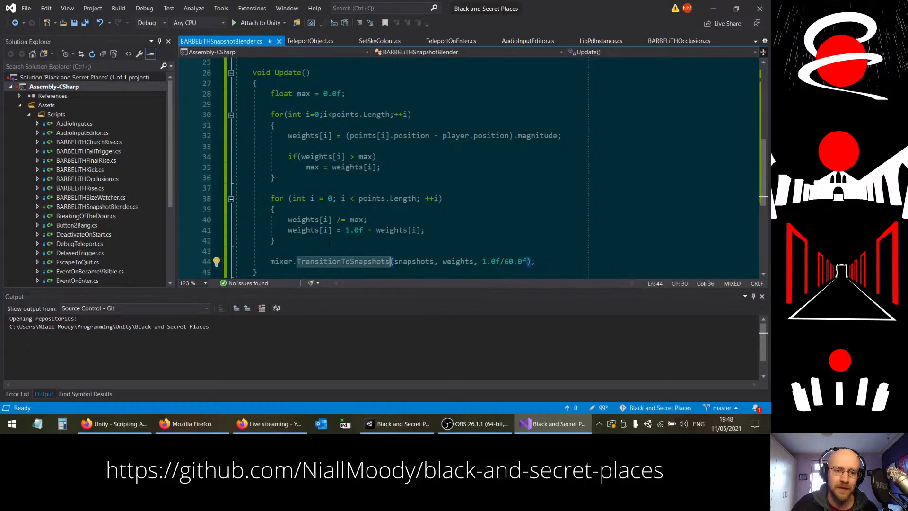
{"action": "left_click", "coordinate": [371, 86]}
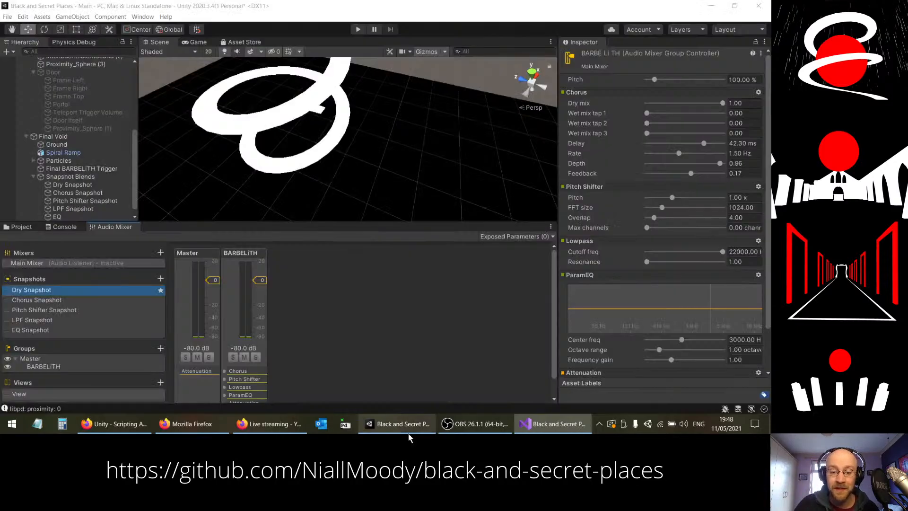
Step: Go back and forth through the five mixer snapshots to examine how the BARBELiTH group's Chorus, Pitch Shifter, Lowpass and ParamEQ settings differ
{"action": "left_click", "coordinate": [402, 423]}
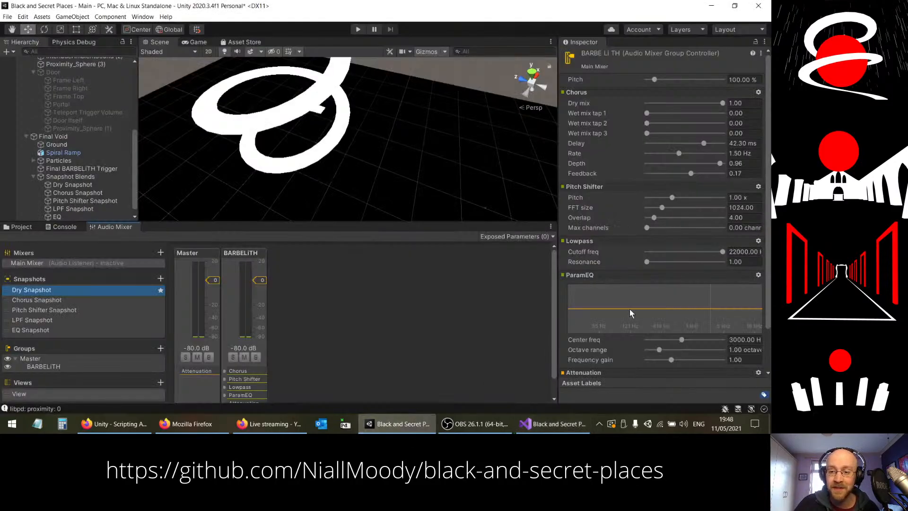
{"action": "double_click", "coordinate": [52, 290]}
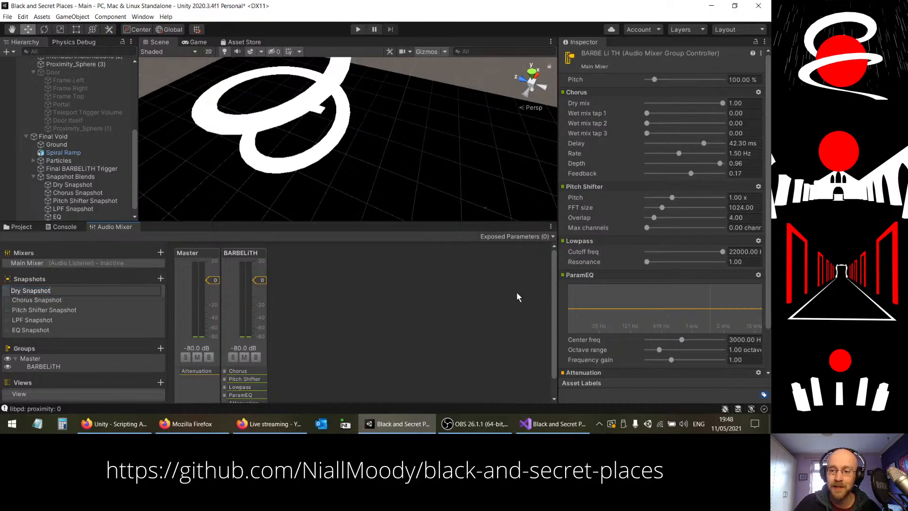
{"action": "left_click", "coordinate": [46, 299]}
{"action": "left_click", "coordinate": [49, 310]}
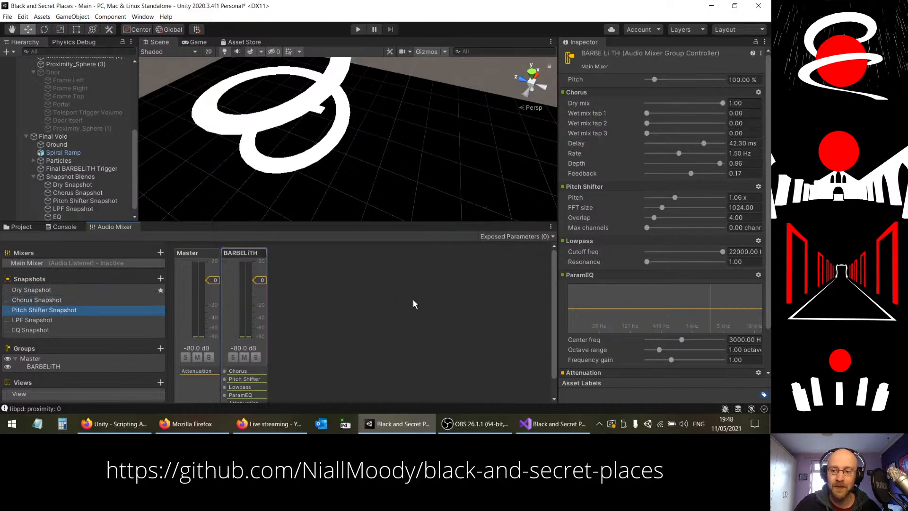
{"action": "key", "text": "Down"}
{"action": "key", "text": "Down"}
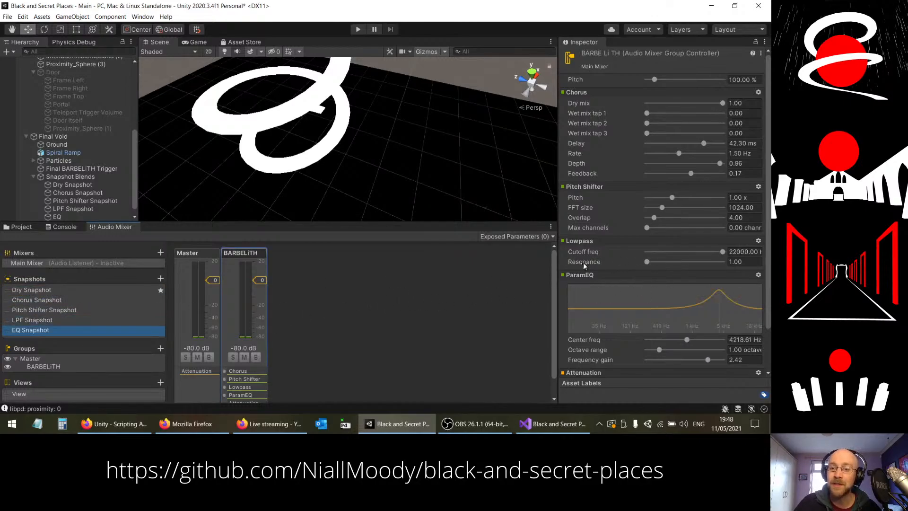
{"action": "key", "text": "Up"}
{"action": "key", "text": "Up"}
{"action": "key", "text": "Up"}
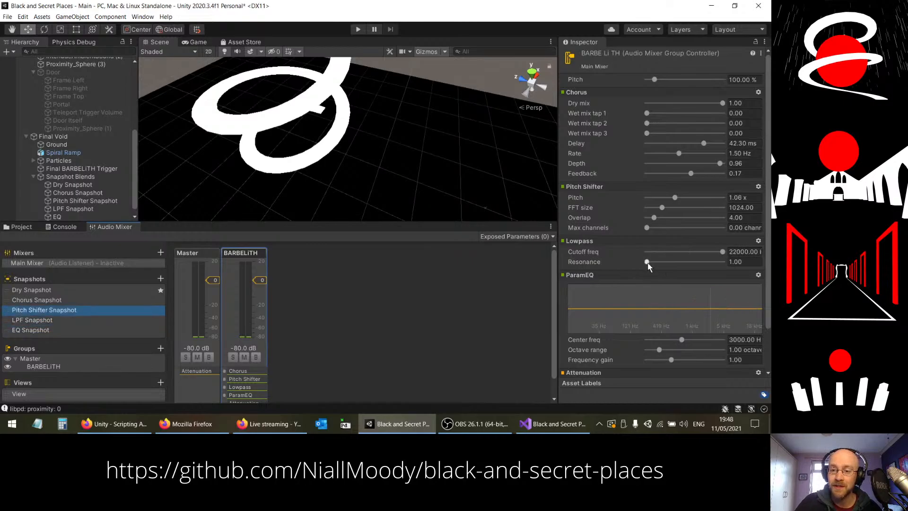
{"action": "key", "text": "Up"}
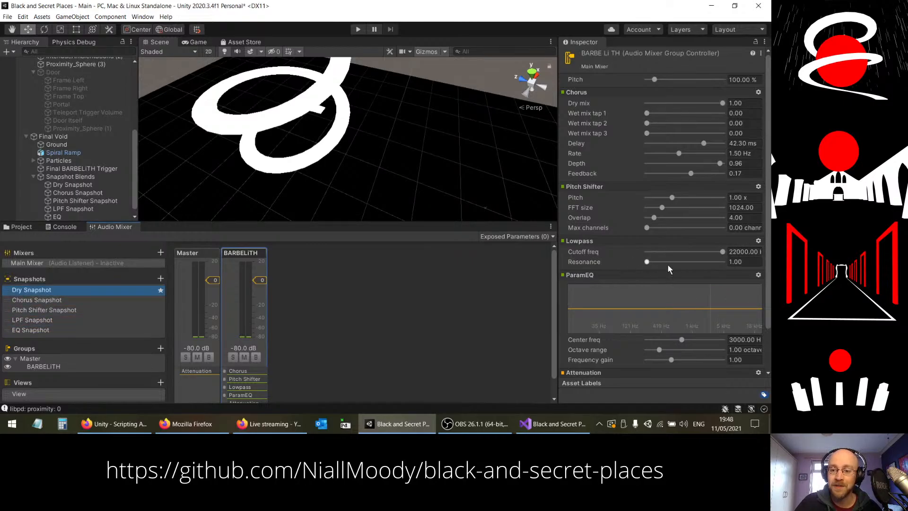
{"action": "key", "text": "Down"}
{"action": "key", "text": "Down"}
{"action": "key", "text": "Down"}
{"action": "key", "text": "Down"}
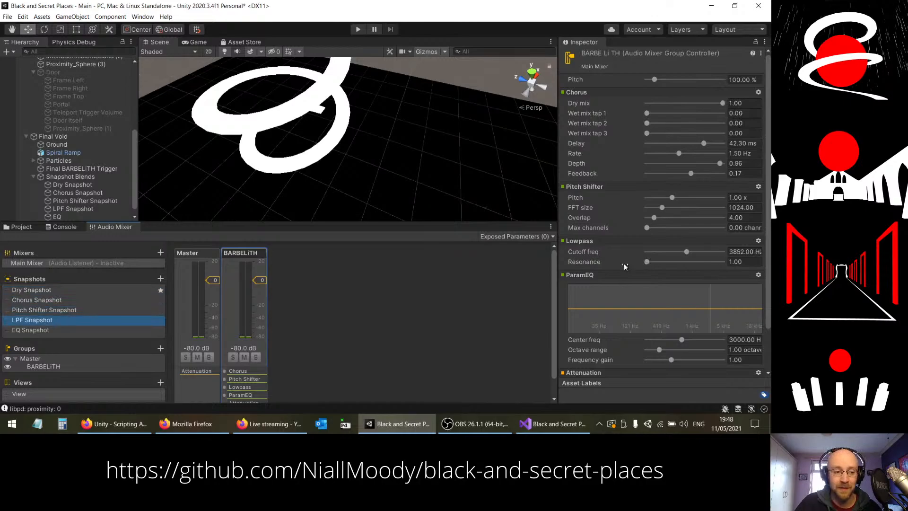
{"action": "key", "text": "Up"}
{"action": "key", "text": "Up"}
{"action": "key", "text": "Up"}
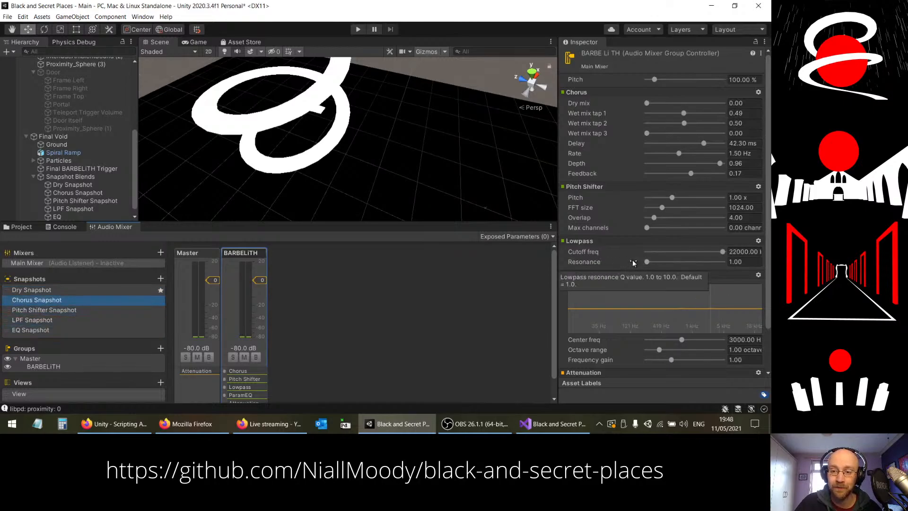
{"action": "key", "text": "Down"}
{"action": "key", "text": "Down"}
{"action": "key", "text": "Down"}
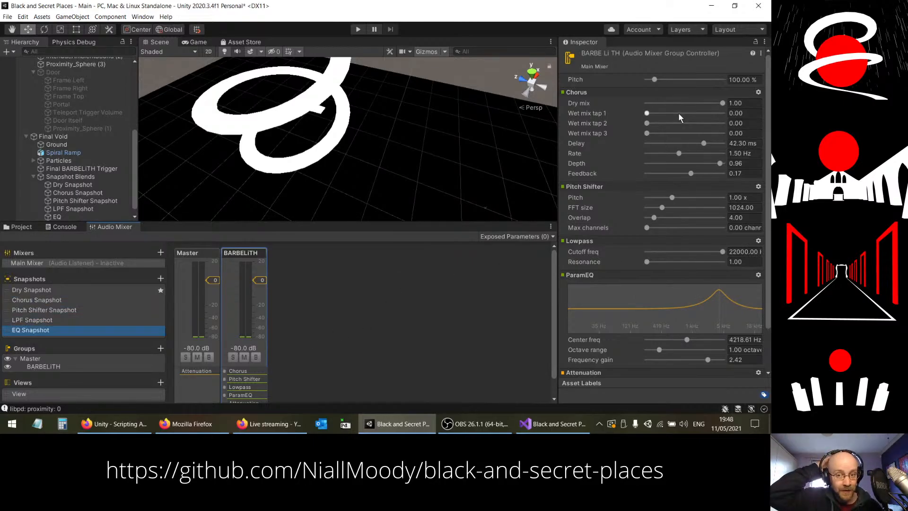
{"action": "key", "text": "Up"}
{"action": "key", "text": "Up"}
{"action": "key", "text": "Up"}
{"action": "key", "text": "Up"}
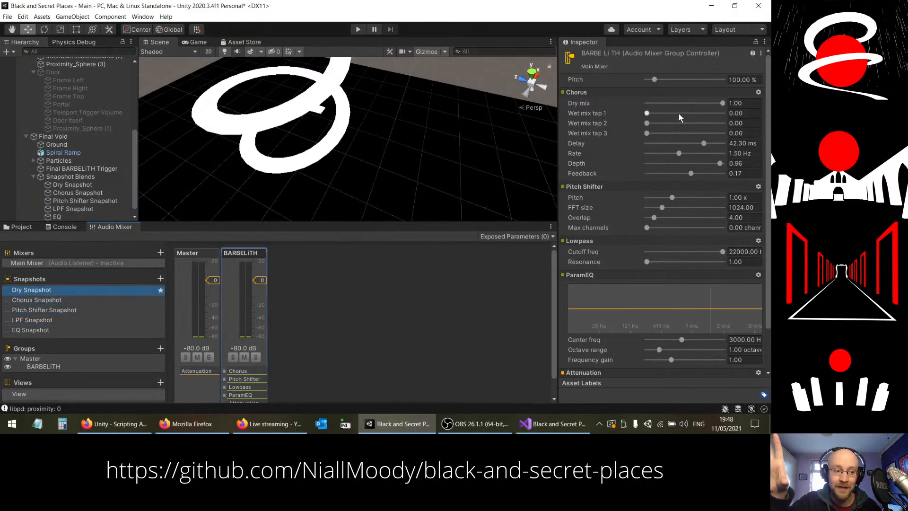
Step: Switch to Visual Studio and declare a private int field named limiter, initialised to 30, below the weights array in BARBELiTHSnapshotBlender.cs
{"action": "left_click", "coordinate": [520, 424]}
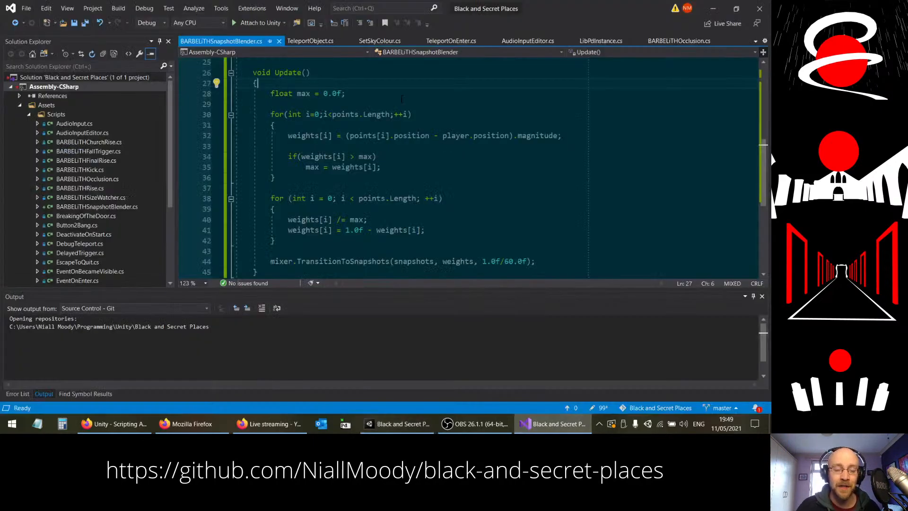
{"action": "scroll", "coordinate": [431, 97], "scroll_direction": "up", "scroll_amount": 6}
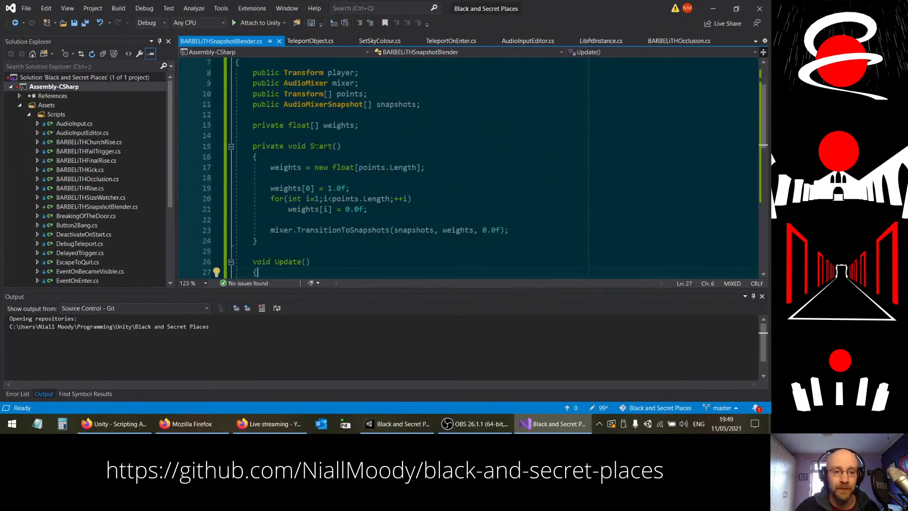
{"action": "left_click", "coordinate": [418, 125]}
{"action": "key", "text": "Return"}
{"action": "key", "text": "Return"}
{"action": "type", "text": "p"}
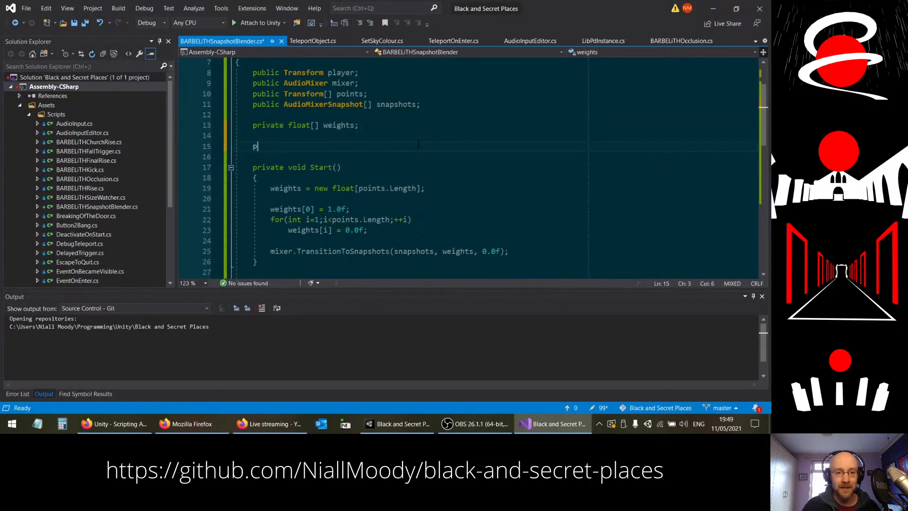
{"action": "type", "text": "rivate int "}
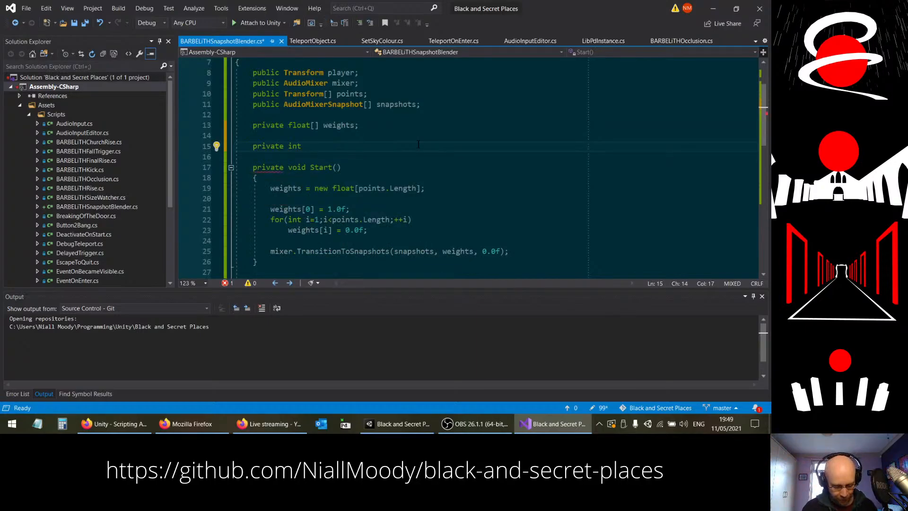
{"action": "type", "text": "lim"}
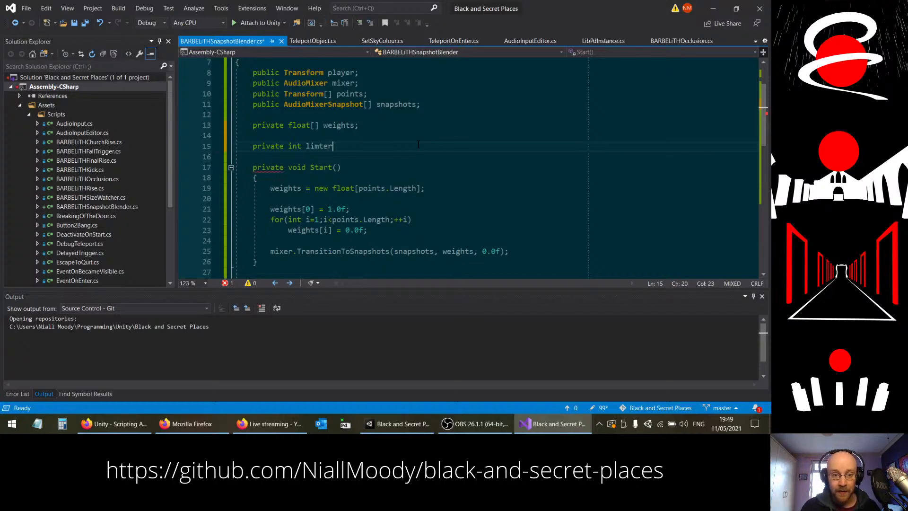
{"action": "type", "text": "iter = "}
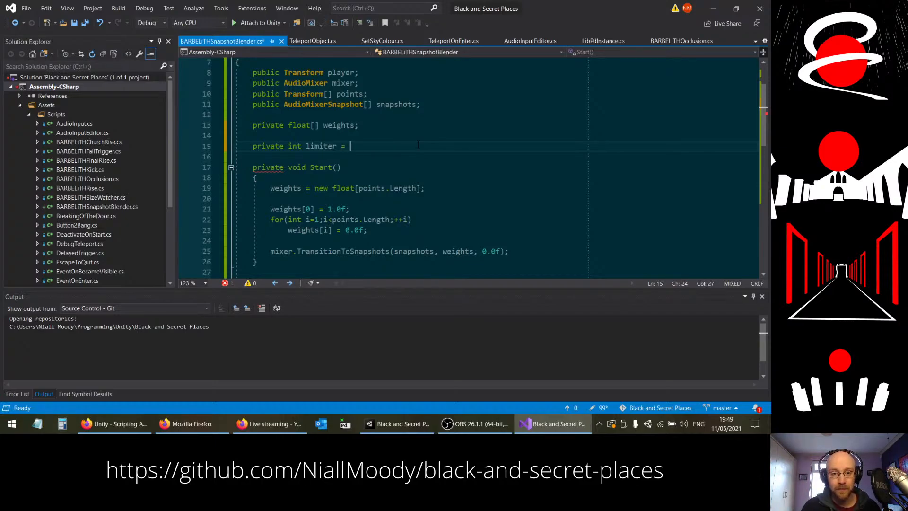
{"action": "type", "text": "1;"}
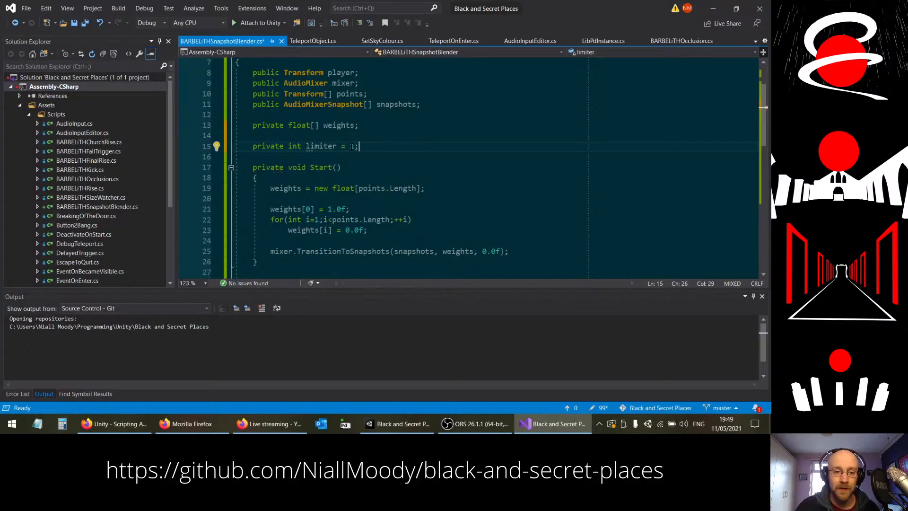
{"action": "key", "text": "Left"}
{"action": "key", "text": "BackSpace"}
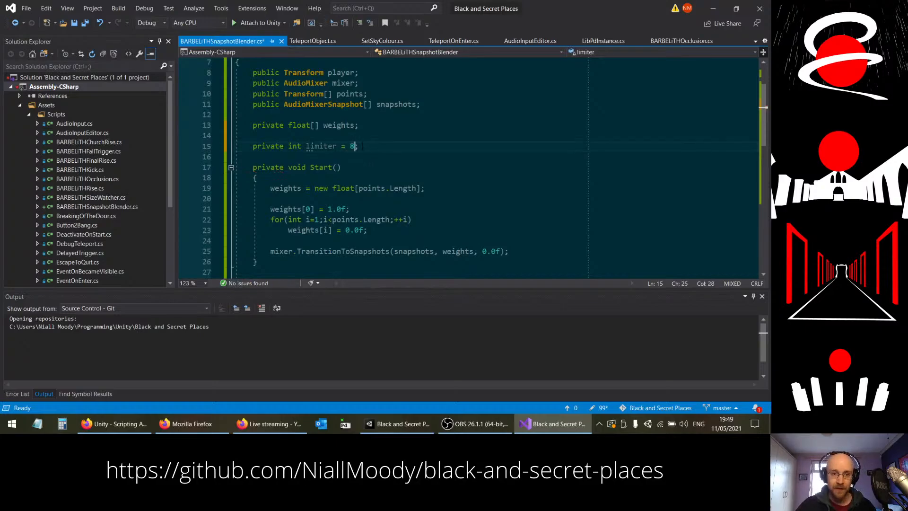
{"action": "type", "text": "5"}
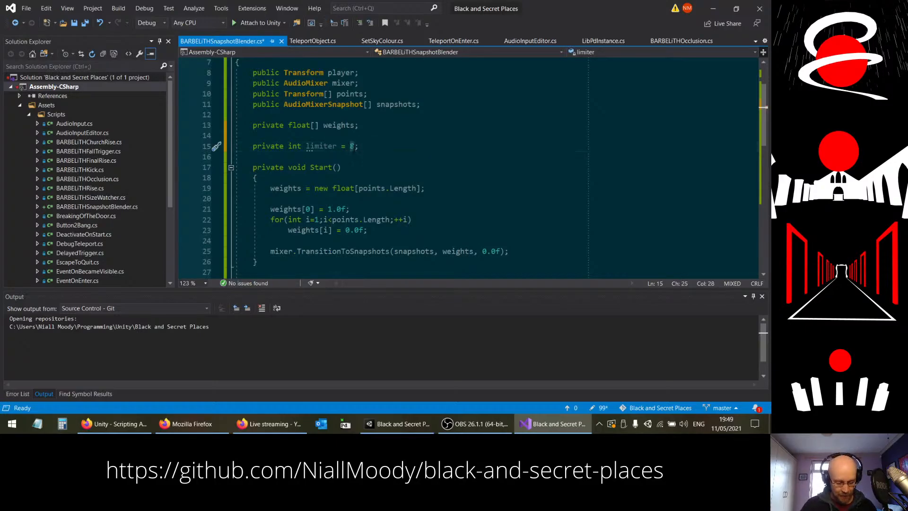
{"action": "type", "text": "30"}
{"action": "left_click", "coordinate": [403, 147]}
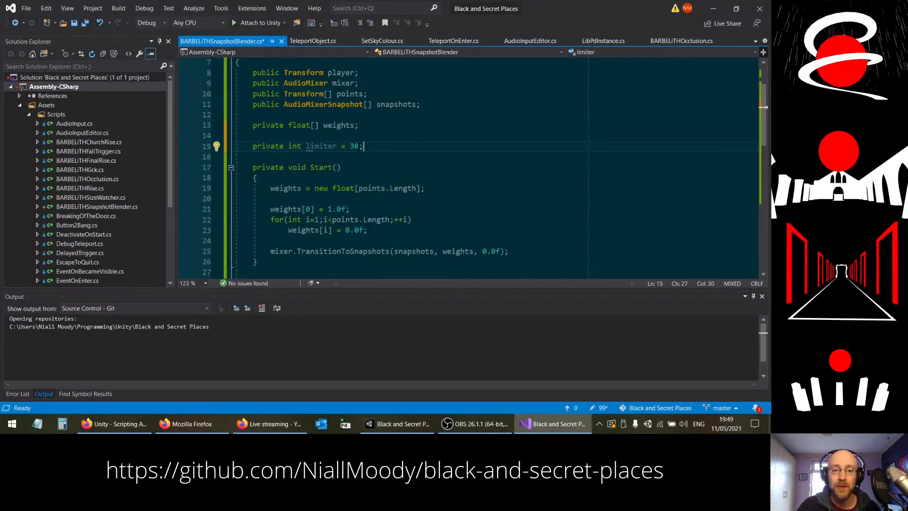
{"action": "left_click", "coordinate": [356, 146]}
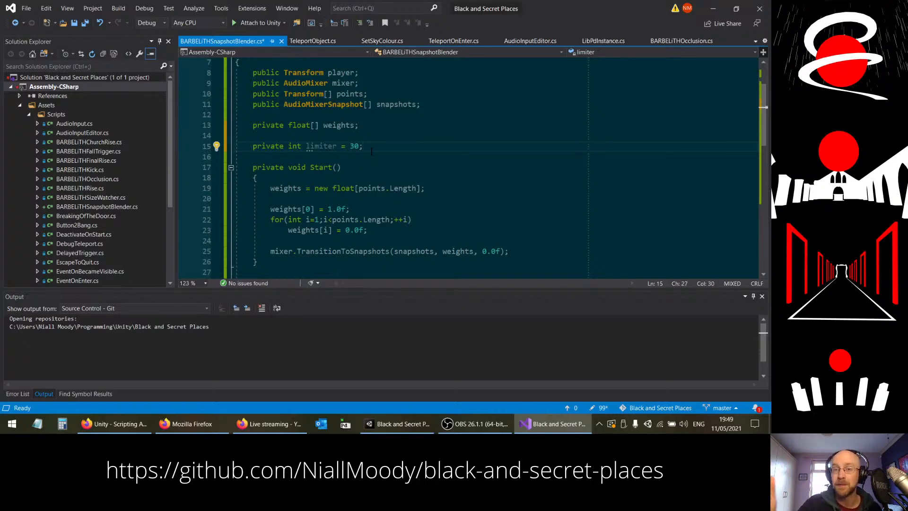
Step: Insert the statement --limiter; as the first line inside the Update() method
{"action": "scroll", "coordinate": [372, 151], "scroll_direction": "down", "scroll_amount": 6}
{"action": "left_click", "coordinate": [298, 104]}
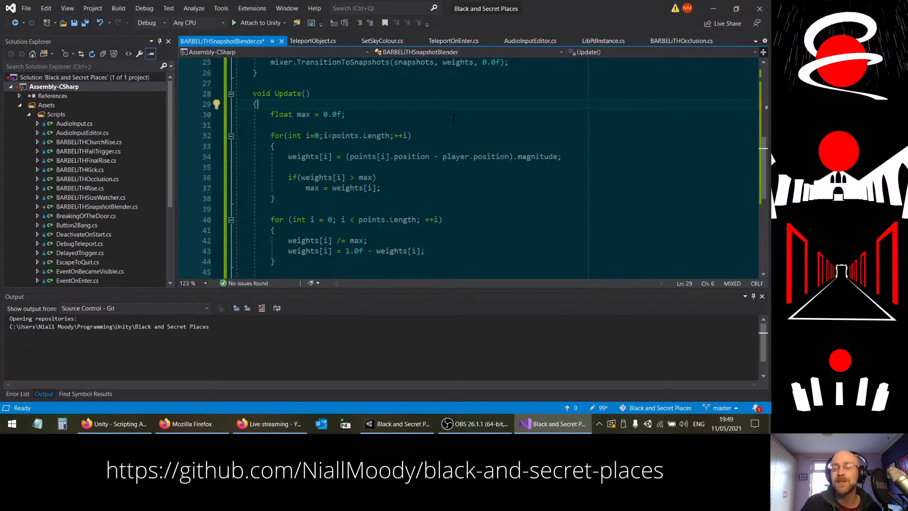
{"action": "key", "text": "Return"}
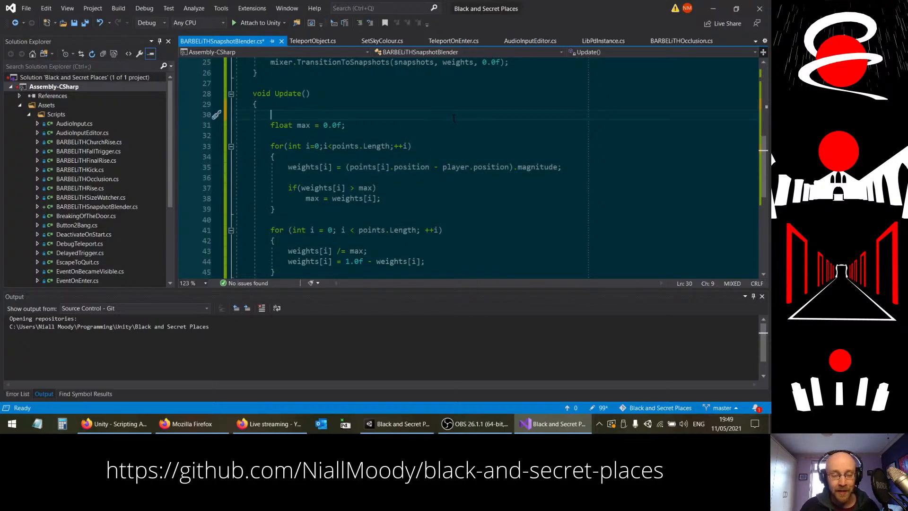
{"action": "type", "text": "--l"}
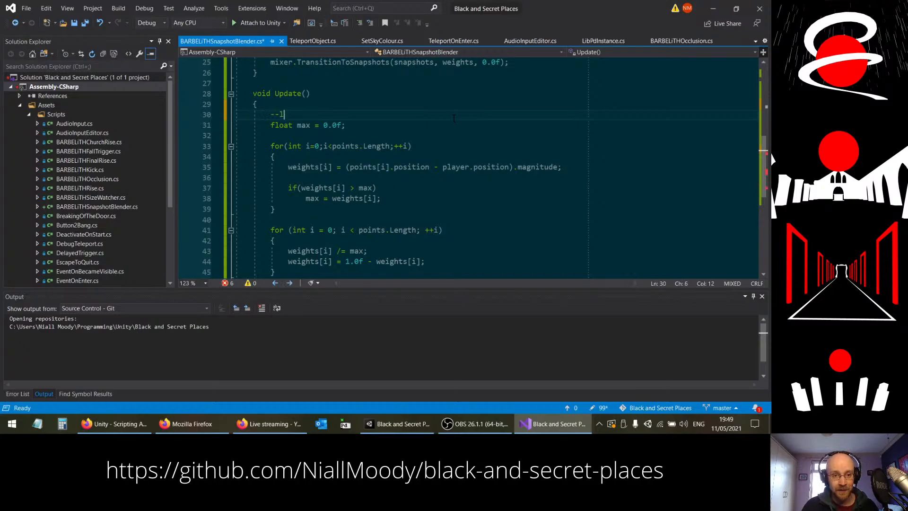
{"action": "type", "text": "imiter;"}
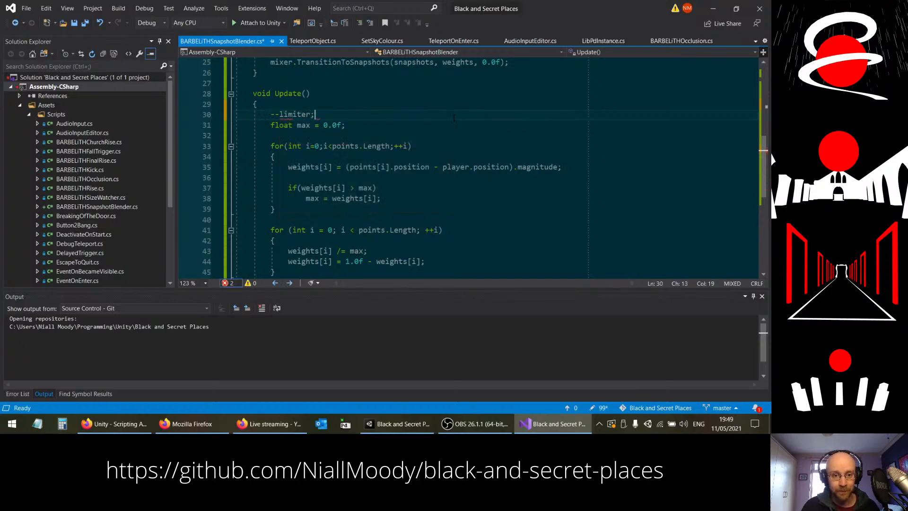
Step: Begin an if(limiter == 0) block with an opening brace directly below the limiter decrement
{"action": "key", "text": "Return"}
{"action": "type", "text": "if("}
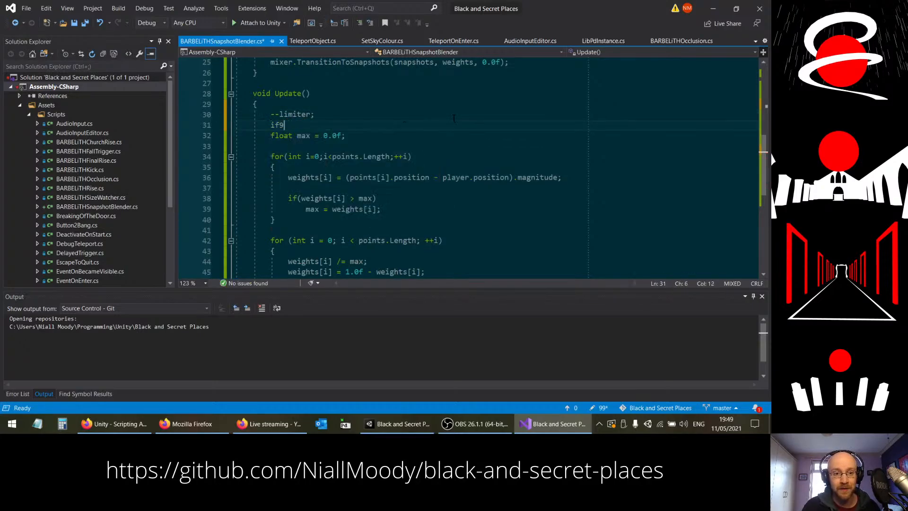
{"action": "type", "text": "limiter"}
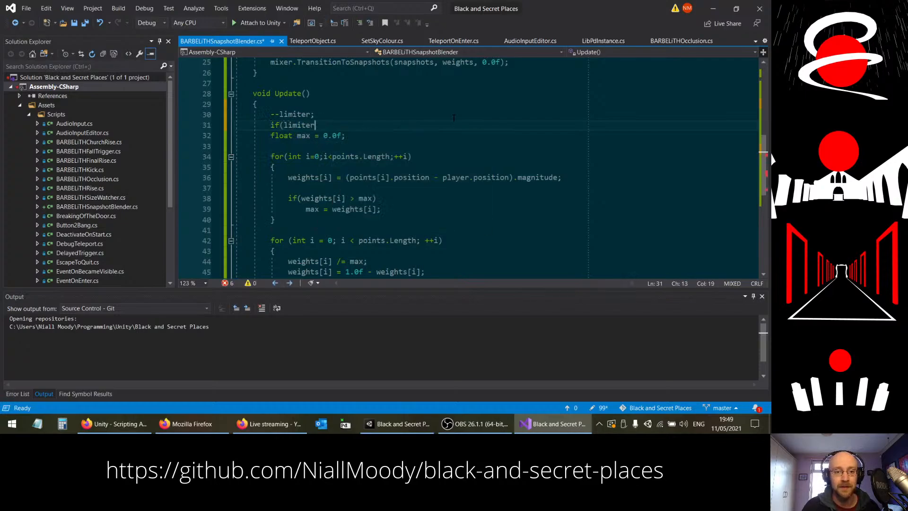
{"action": "type", "text": " == "}
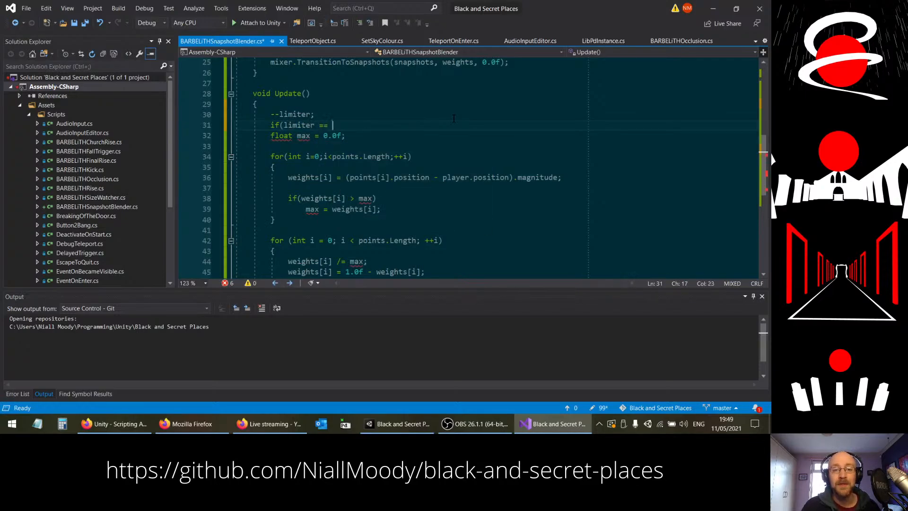
{"action": "type", "text": "0)"}
{"action": "key", "text": "Return"}
{"action": "type", "text": "{"}
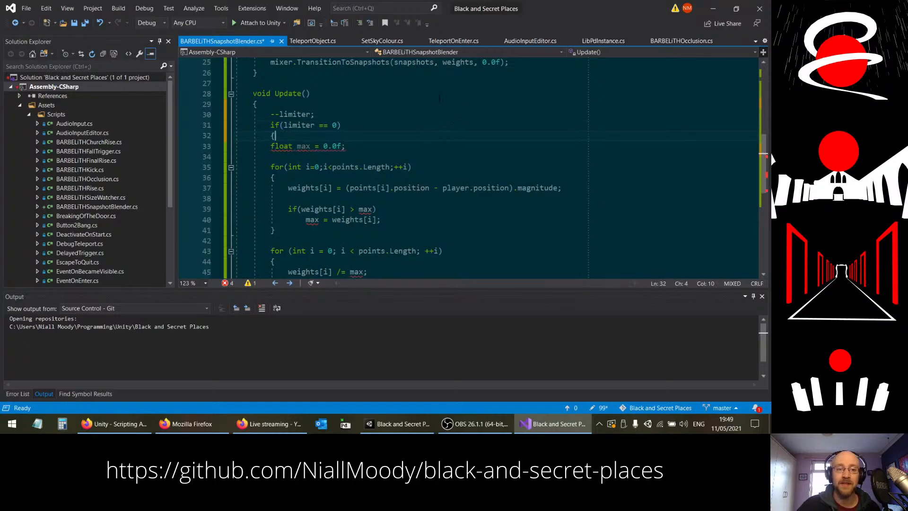
Step: Indent the existing Update() code from float max to the TransitionToSnapshots call and close the if block after it
{"action": "left_click", "coordinate": [271, 147]}
{"action": "scroll", "coordinate": [277, 165], "scroll_direction": "down", "scroll_amount": 4}
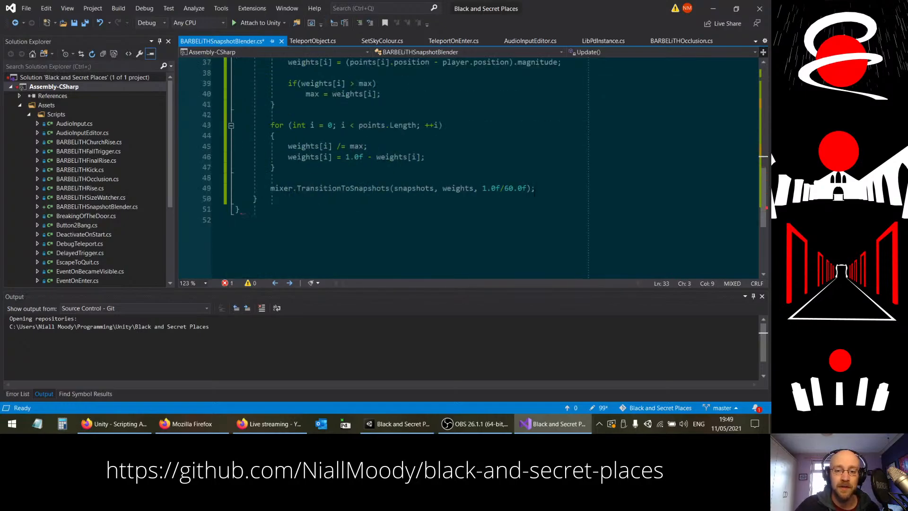
{"action": "left_click", "coordinate": [535, 189], "text": "shift"}
{"action": "key", "text": "Tab"}
{"action": "scroll", "coordinate": [534, 189], "scroll_direction": "up", "scroll_amount": 1}
{"action": "left_click", "coordinate": [581, 230]}
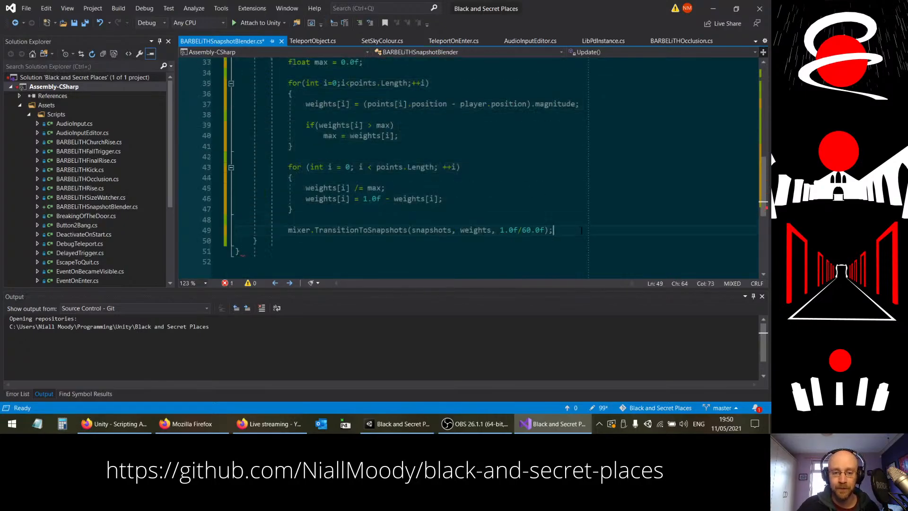
{"action": "key", "text": "Return"}
{"action": "type", "text": "}"}
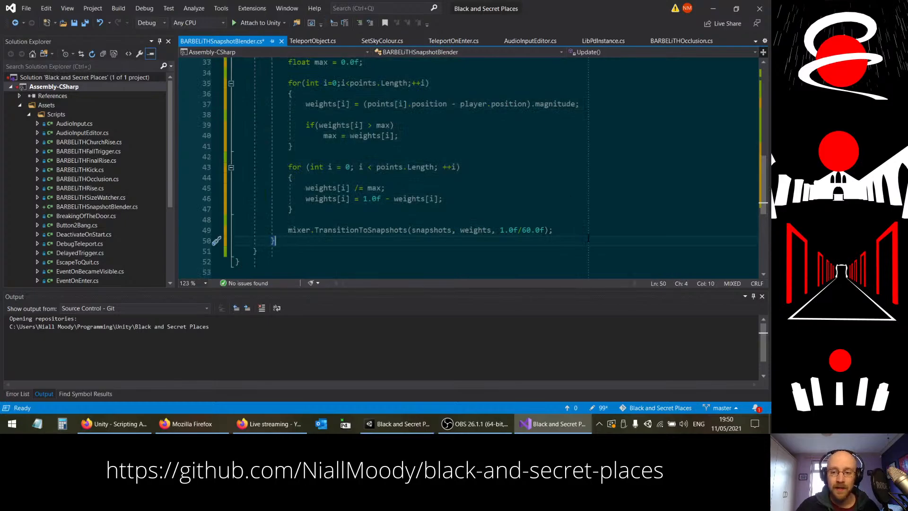
Step: Add limiter = 30; after the TransitionToSnapshots call inside the if block, separated by a blank line
{"action": "left_click", "coordinate": [585, 230]}
{"action": "key", "text": "Return"}
{"action": "key", "text": "Return"}
{"action": "type", "text": ";1"}
{"action": "key", "text": "BackSpace"}
{"action": "key", "text": "BackSpace"}
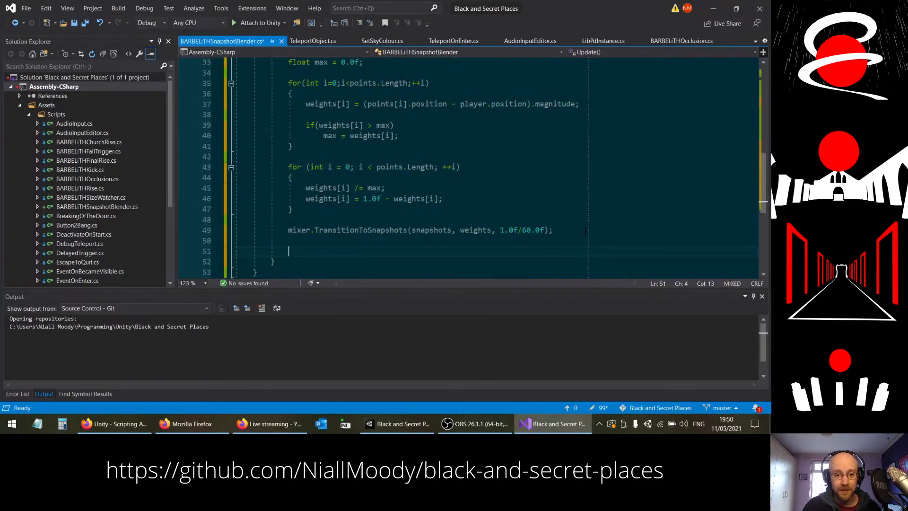
{"action": "key", "text": "BackSpace"}
{"action": "type", "text": "limit"}
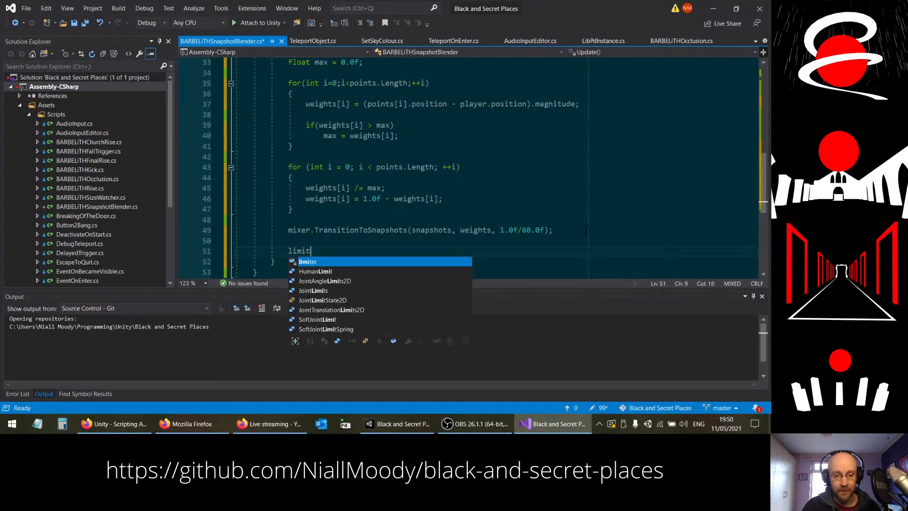
{"action": "type", "text": "er = 30;"}
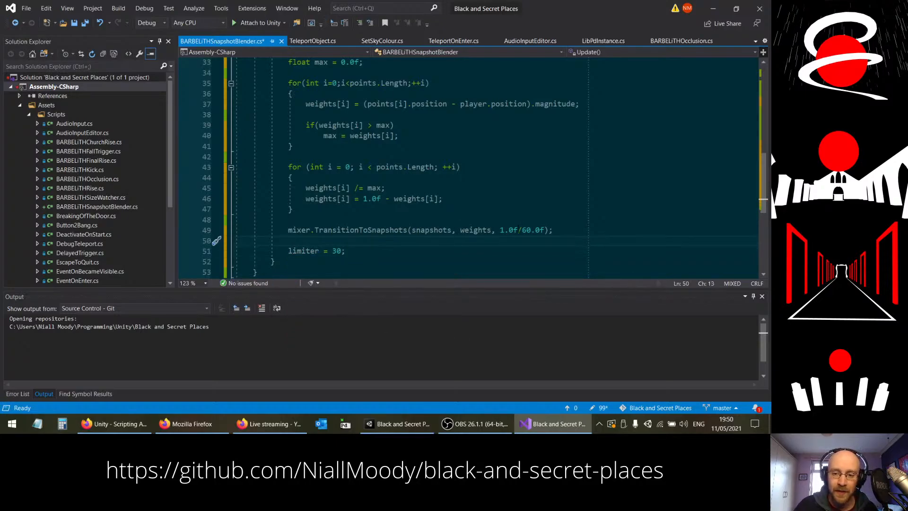
Step: Set the transition time in Update()'s TransitionToSnapshots call to 0.45f and save the script
{"action": "left_click_drag", "start_coordinate": [500, 230], "coordinate": [543, 230]}
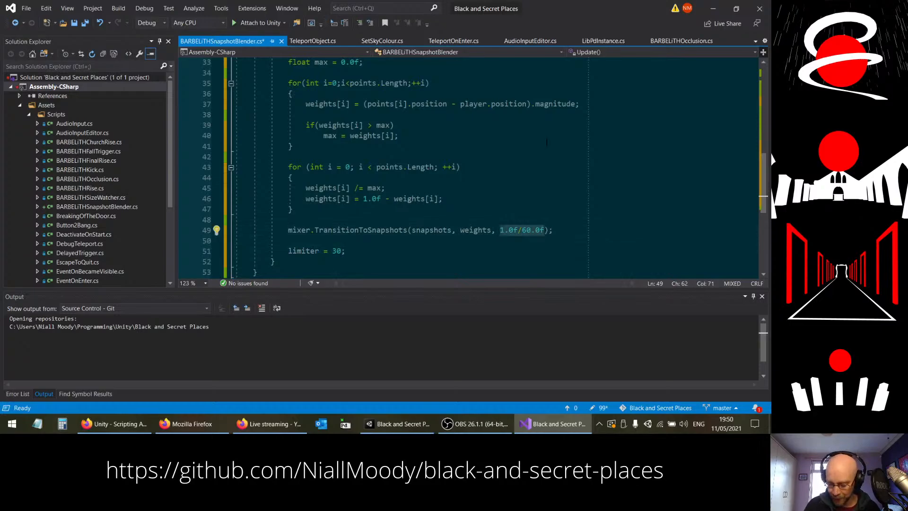
{"action": "type", "text": "0.5"}
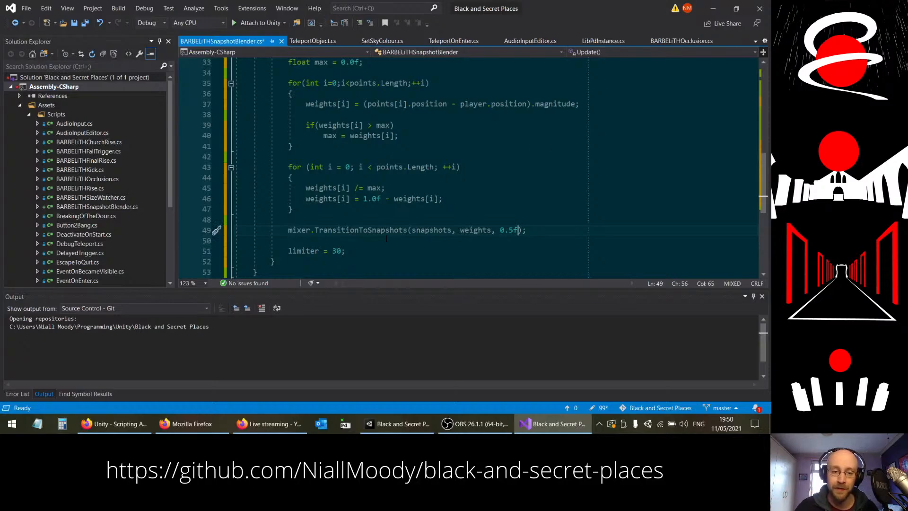
{"action": "key", "text": "shift+Left"}
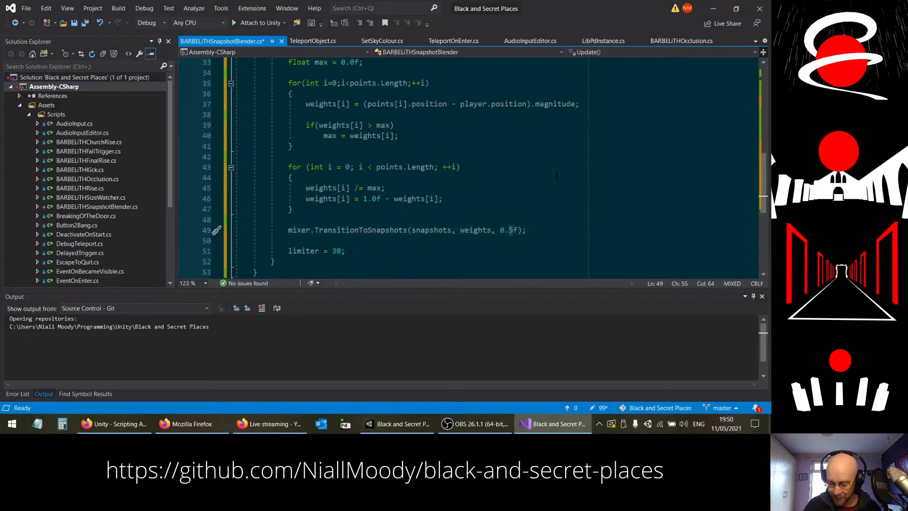
{"action": "type", "text": "49"}
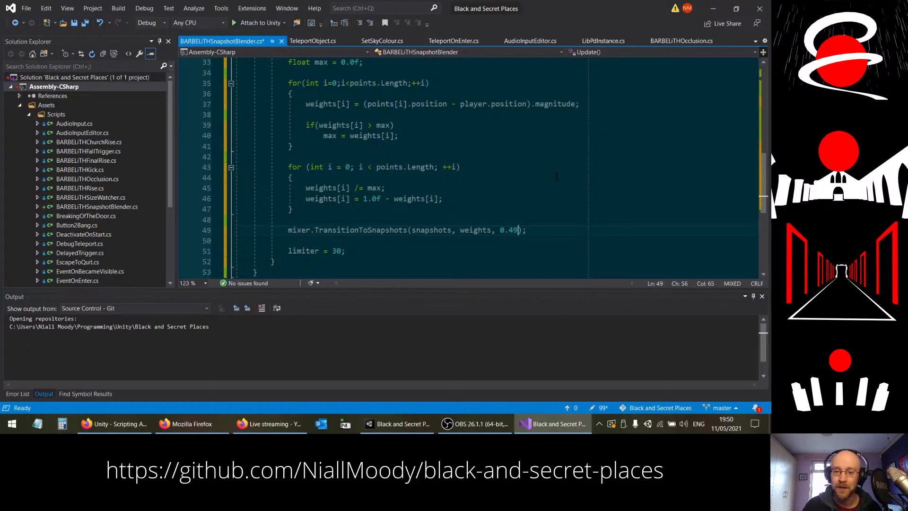
{"action": "key", "text": "BackSpace"}
{"action": "type", "text": "5"}
{"action": "key", "text": "Right"}
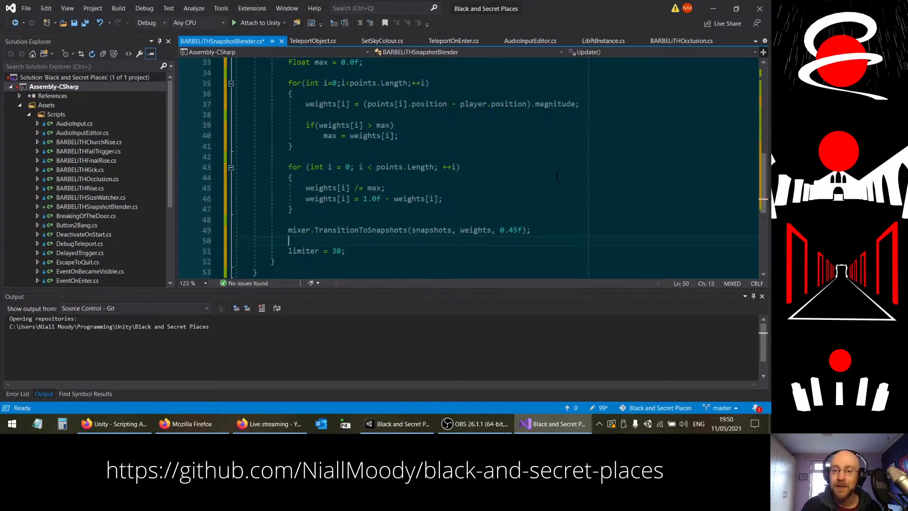
{"action": "key", "text": "Down"}
{"action": "key", "text": "ctrl+s"}
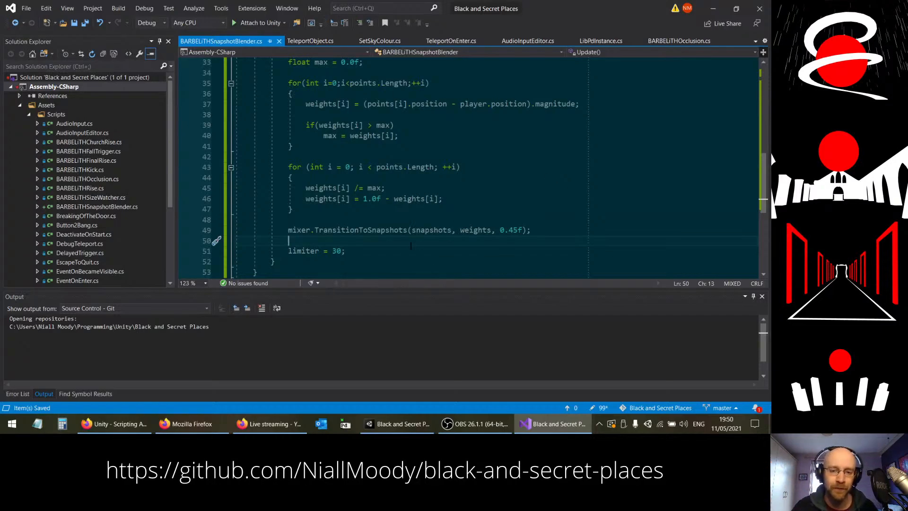
{"action": "left_click", "coordinate": [363, 253]}
{"action": "scroll", "coordinate": [363, 253], "scroll_direction": "up", "scroll_amount": 3}
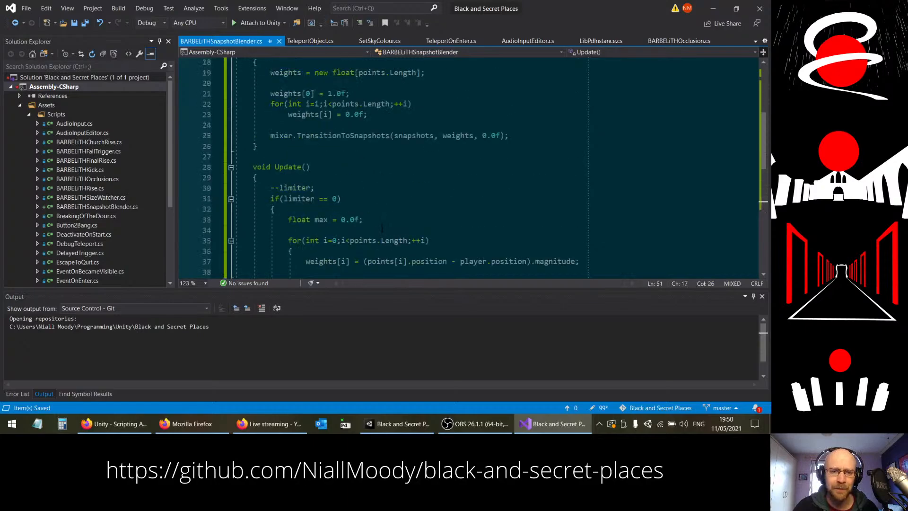
Step: Switch to Unity and playtest the scene, walking forward through the Final Void to check the snapshot blending, and stop the game
{"action": "key", "text": "alt+Tab"}
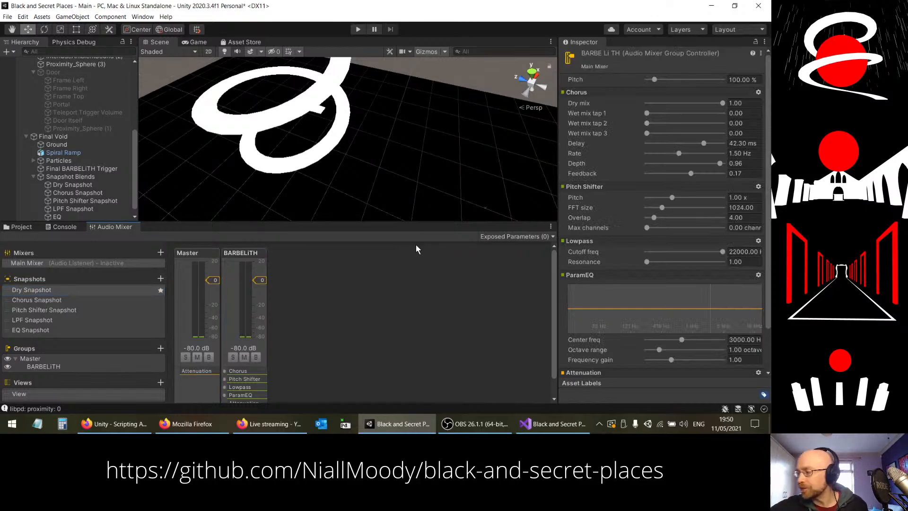
{"action": "left_click", "coordinate": [358, 30]}
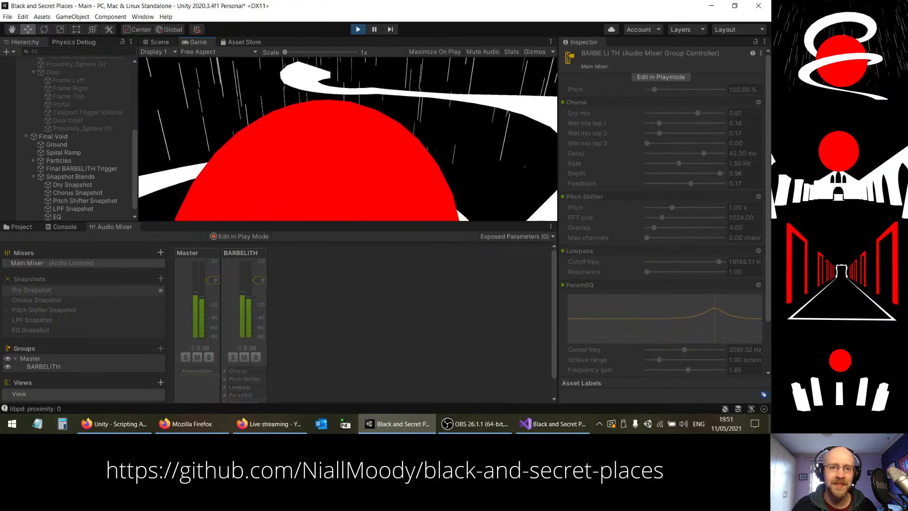
{"action": "key", "text": "w"}
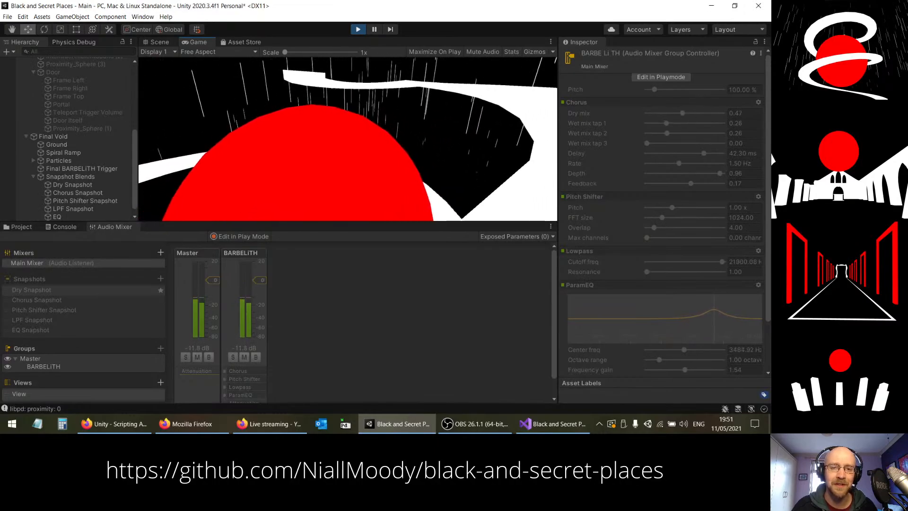
{"action": "key", "text": "w"}
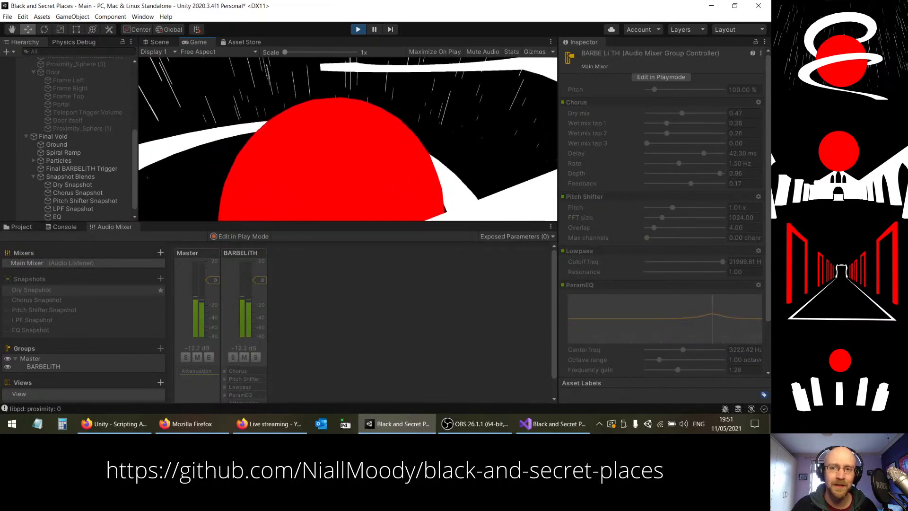
{"action": "key", "text": "w"}
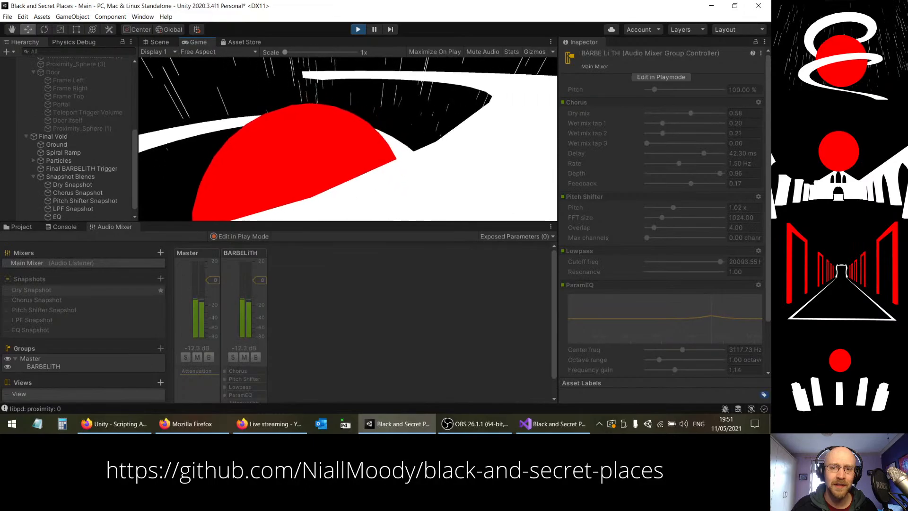
{"action": "key", "text": "w"}
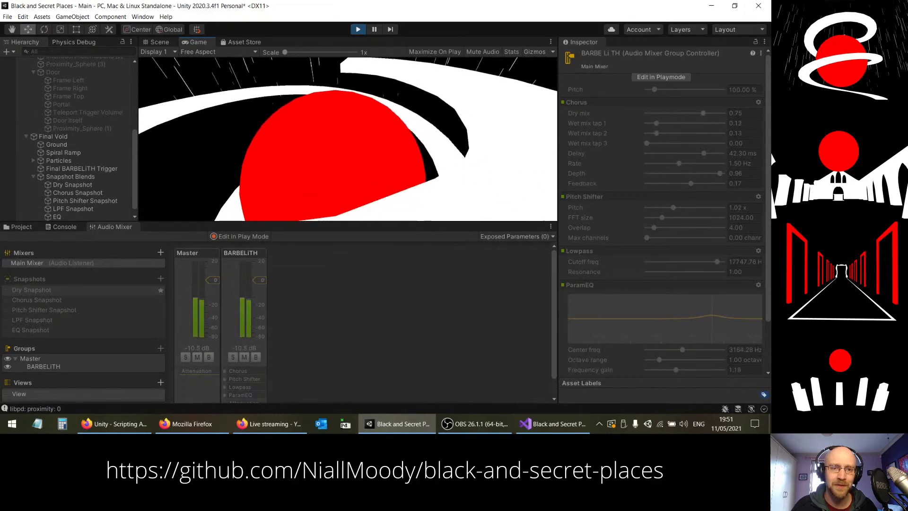
{"action": "key", "text": "w"}
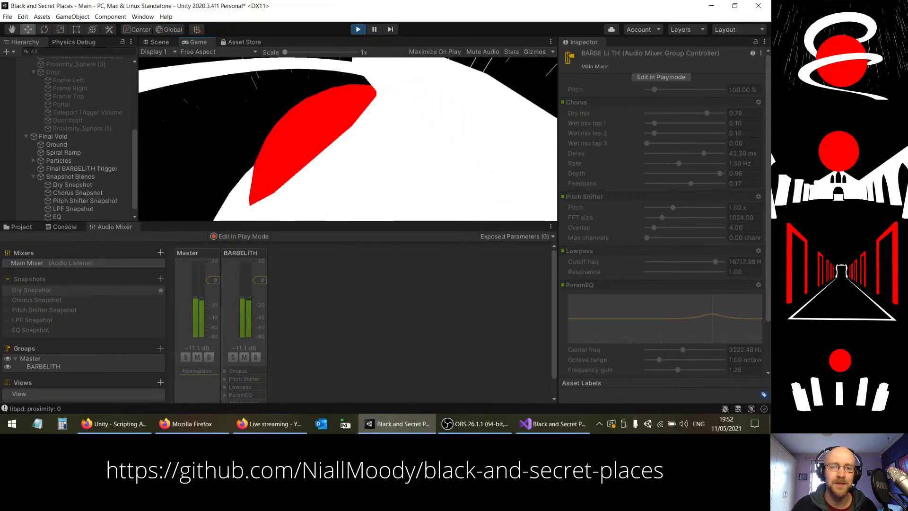
{"action": "key", "text": "w"}
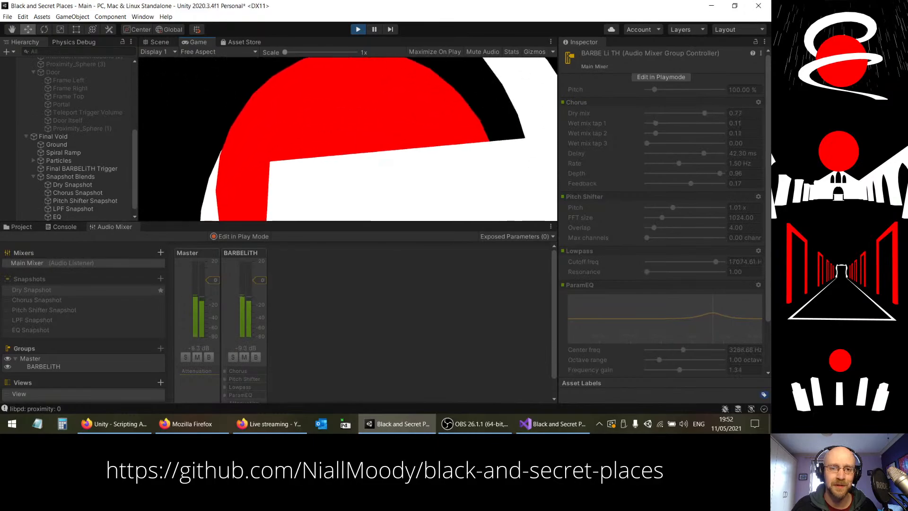
{"action": "key", "text": "w"}
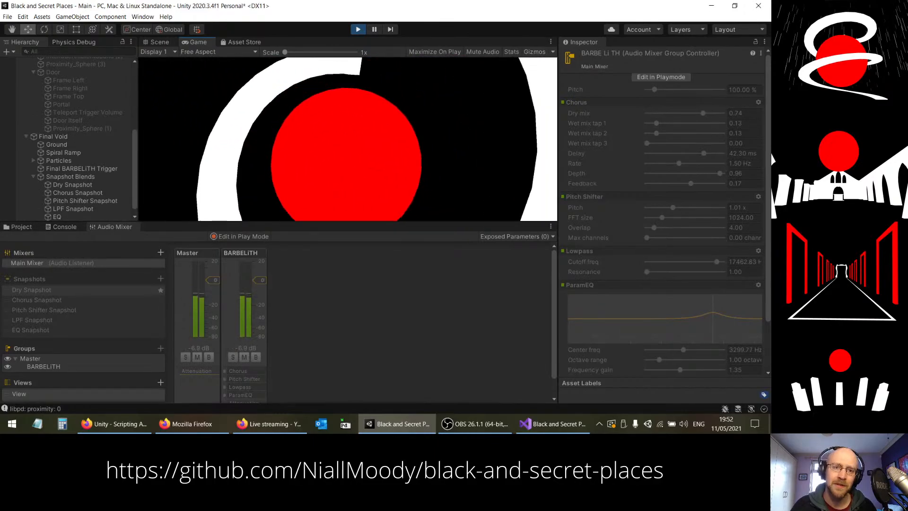
{"action": "key", "text": "w"}
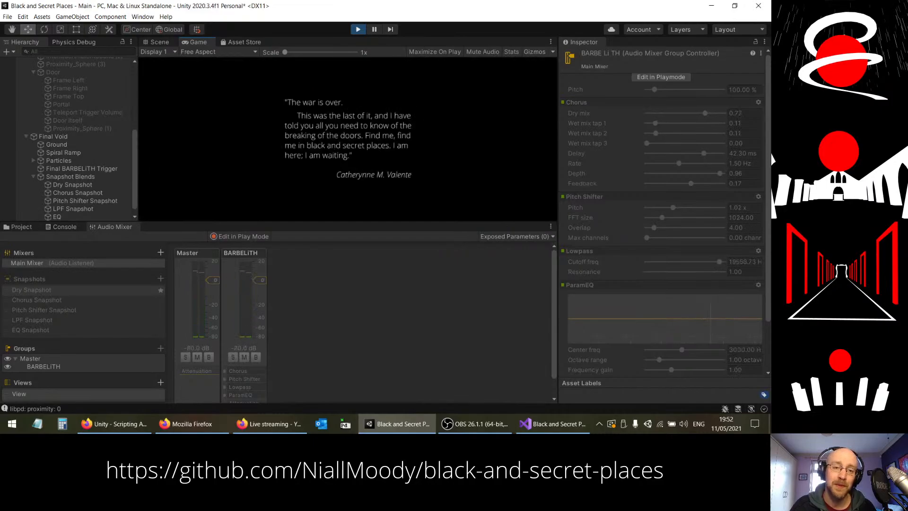
{"action": "left_click", "coordinate": [358, 29]}
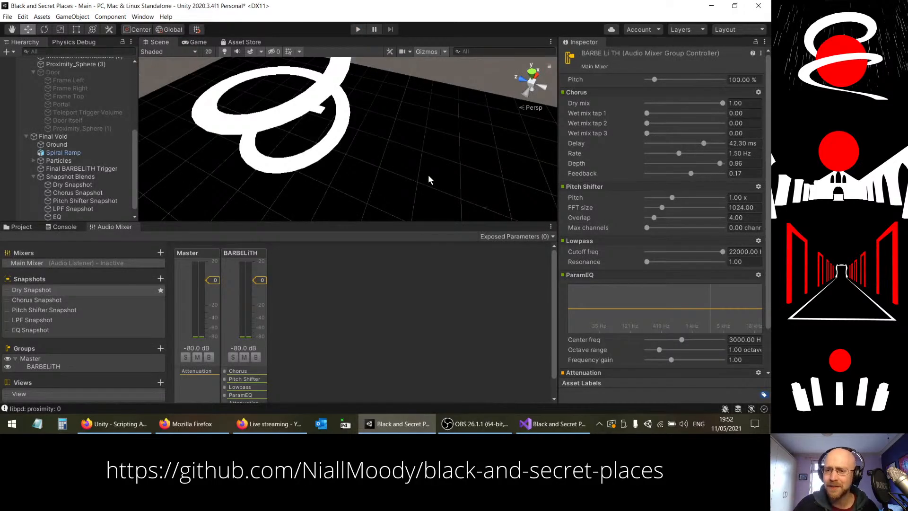
Step: Look over the BARBELiTH group's effect settings and the latest Console messages, and return to the Audio Mixer
{"action": "scroll", "coordinate": [767, 182], "scroll_direction": "down", "scroll_amount": 2}
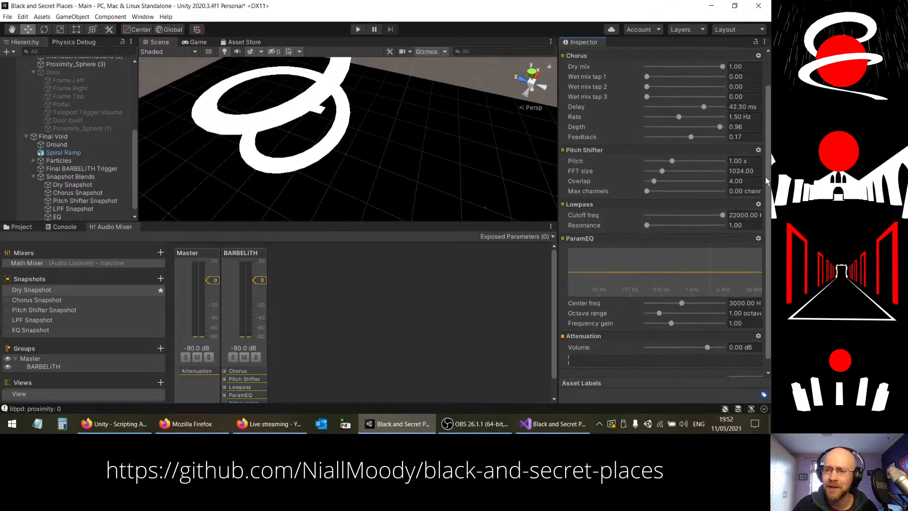
{"action": "scroll", "coordinate": [768, 142], "scroll_direction": "up", "scroll_amount": 2}
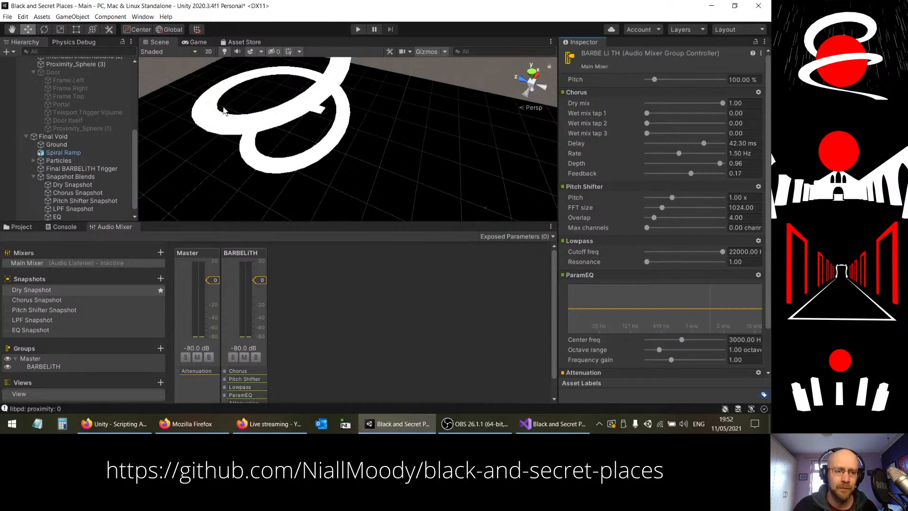
{"action": "left_click", "coordinate": [70, 229]}
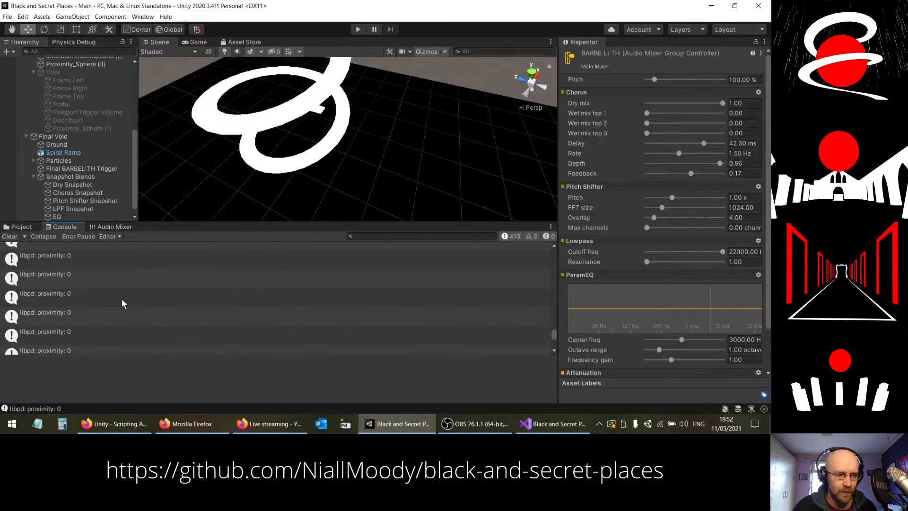
{"action": "scroll", "coordinate": [122, 296], "scroll_direction": "down", "scroll_amount": 2}
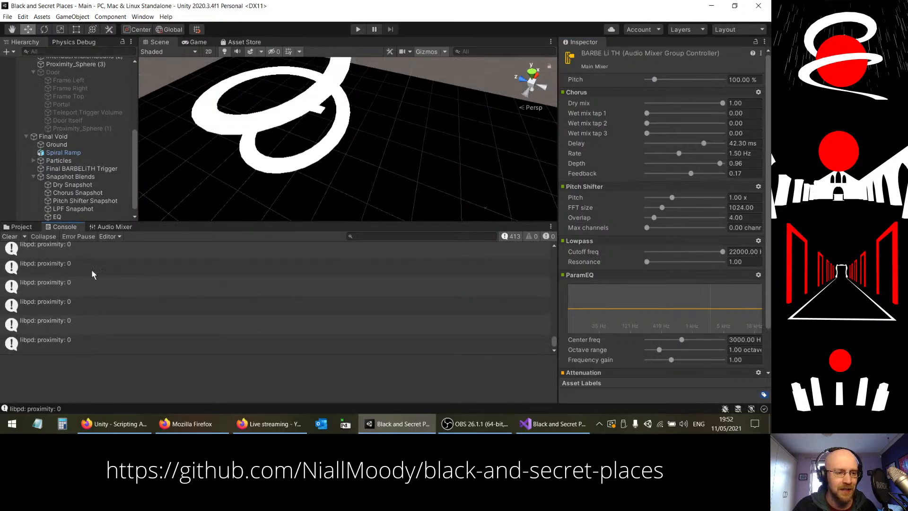
{"action": "left_click", "coordinate": [19, 228]}
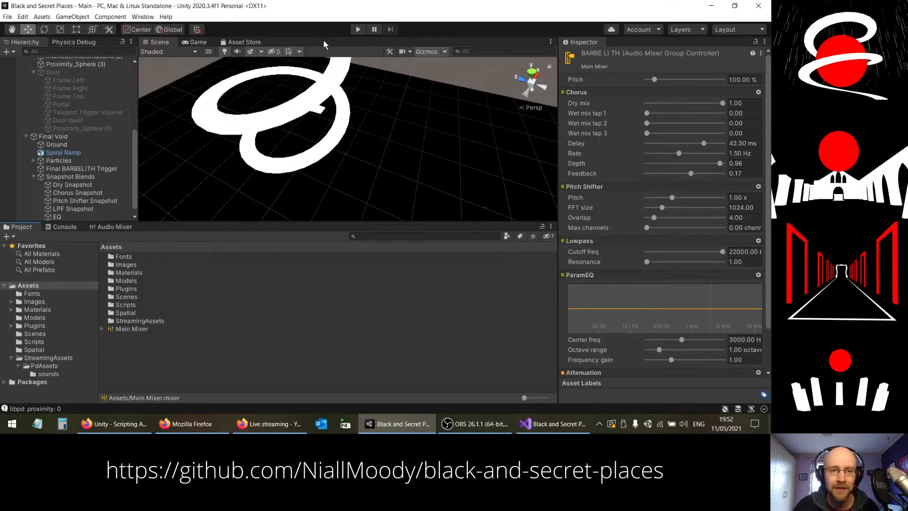
{"action": "left_click", "coordinate": [119, 227]}
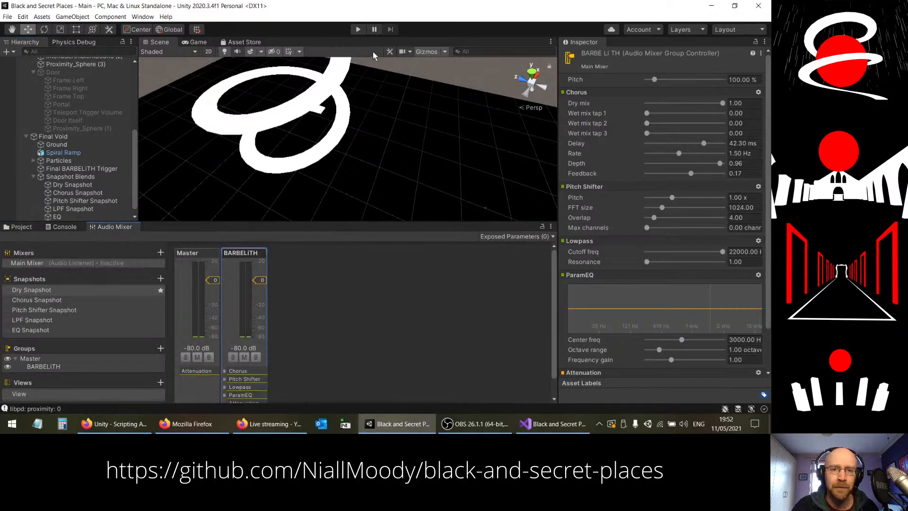
Step: Run the scene again and turn Edit in Play Mode on and back off to check the BARBELiTH group's effect settings
{"action": "left_click", "coordinate": [357, 30]}
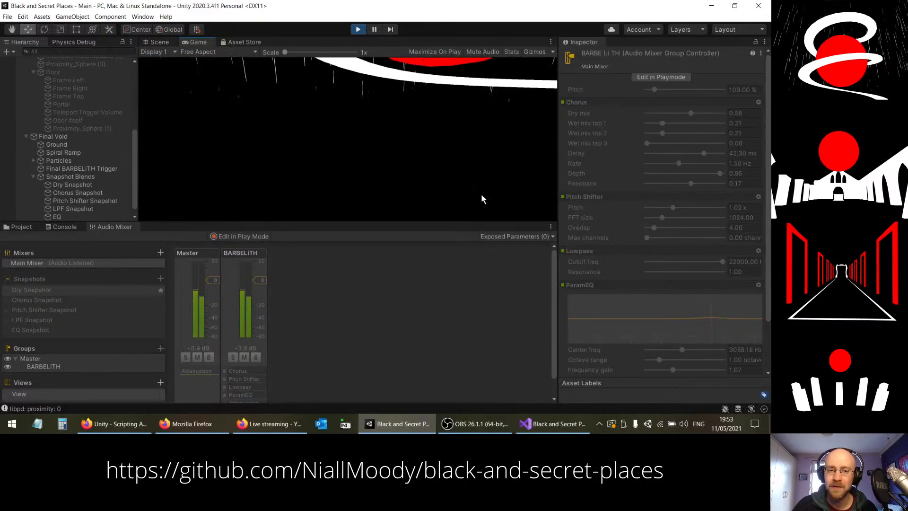
{"action": "left_click", "coordinate": [257, 238]}
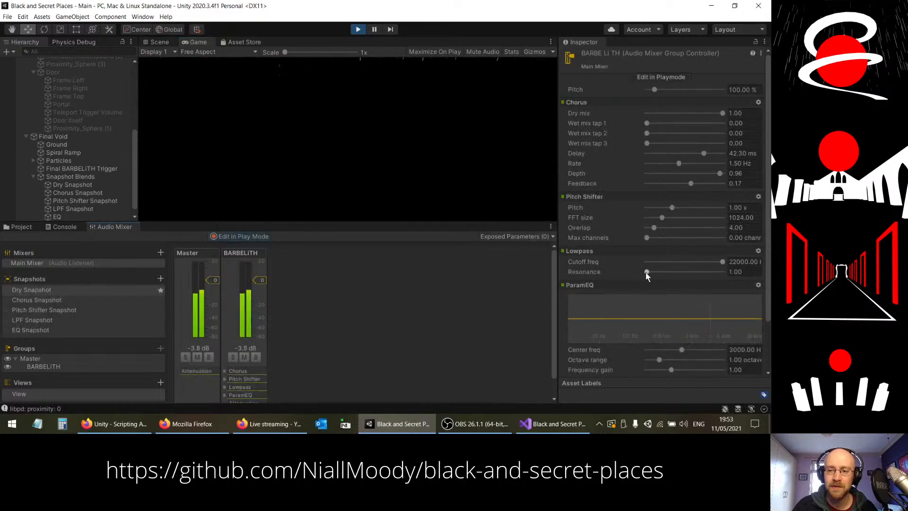
{"action": "left_click", "coordinate": [248, 240]}
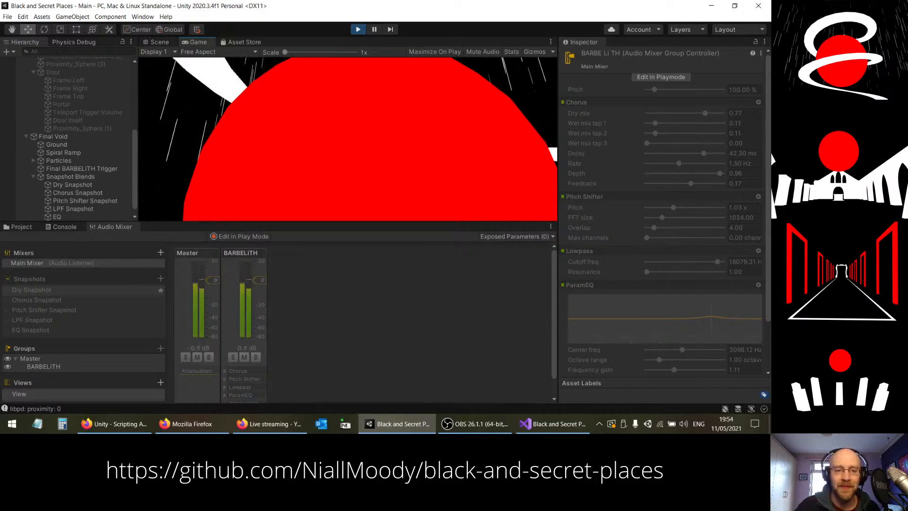
Step: Walk forward around the red sphere and spiral ramp while the mixer snapshots blend, and stop the game
{"action": "key", "text": "w"}
{"action": "key", "text": "w"}
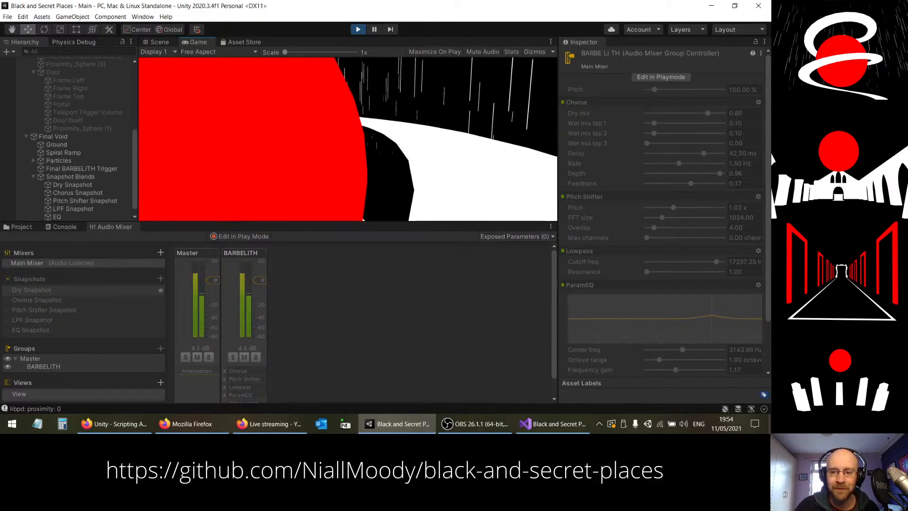
{"action": "key", "text": "w"}
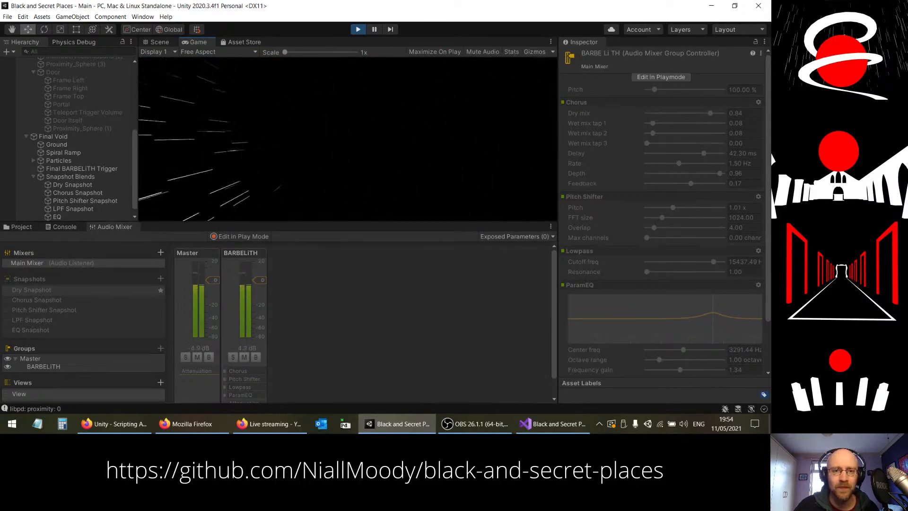
{"action": "key", "text": "Escape"}
{"action": "left_click", "coordinate": [358, 29]}
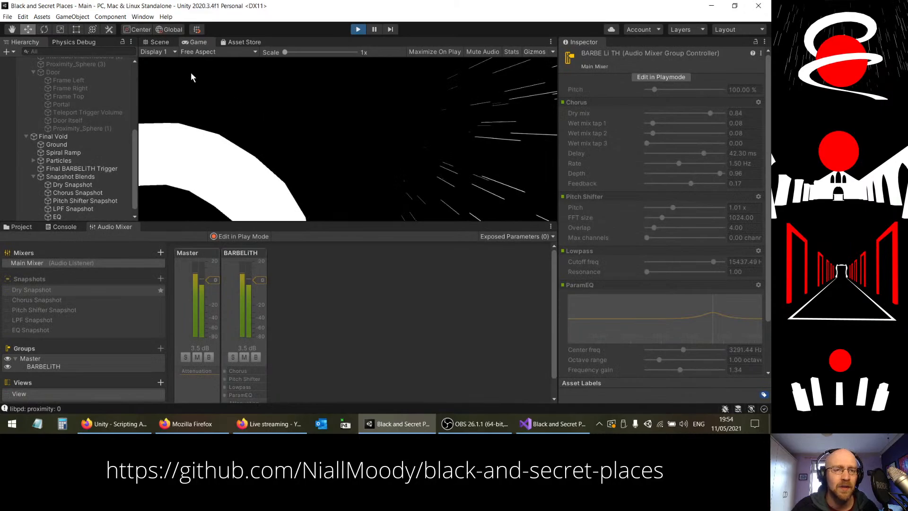
Step: Open the Profiler from the analysis tools and bring its Audio module into view
{"action": "left_click", "coordinate": [140, 17]}
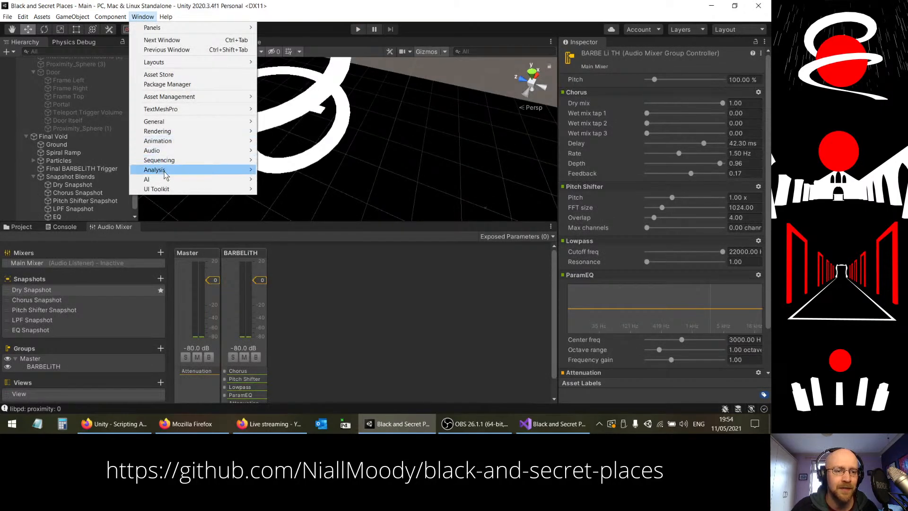
{"action": "mouse_move", "coordinate": [161, 151]}
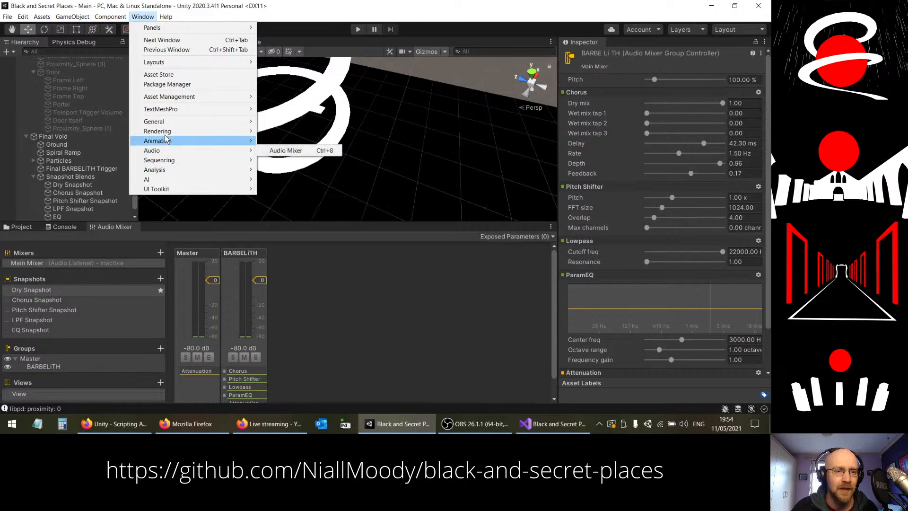
{"action": "mouse_move", "coordinate": [175, 174]}
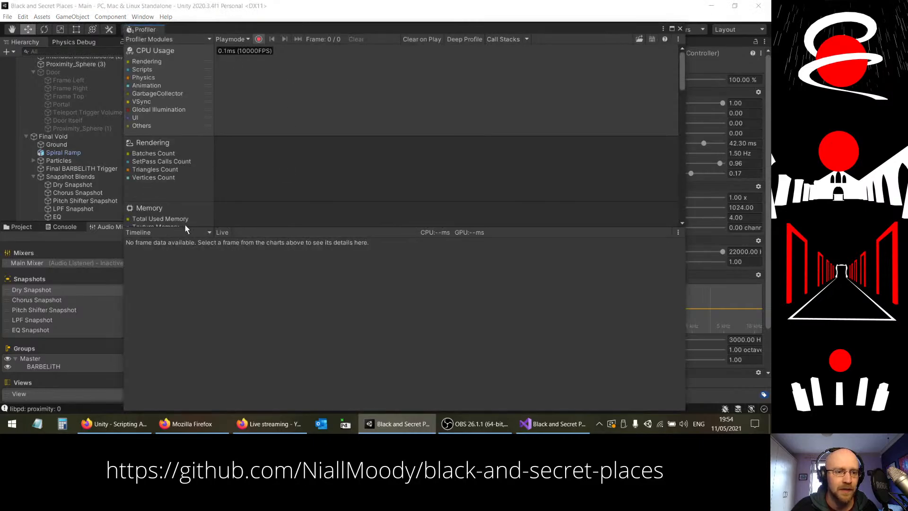
{"action": "scroll", "coordinate": [464, 170], "scroll_direction": "down", "scroll_amount": 5}
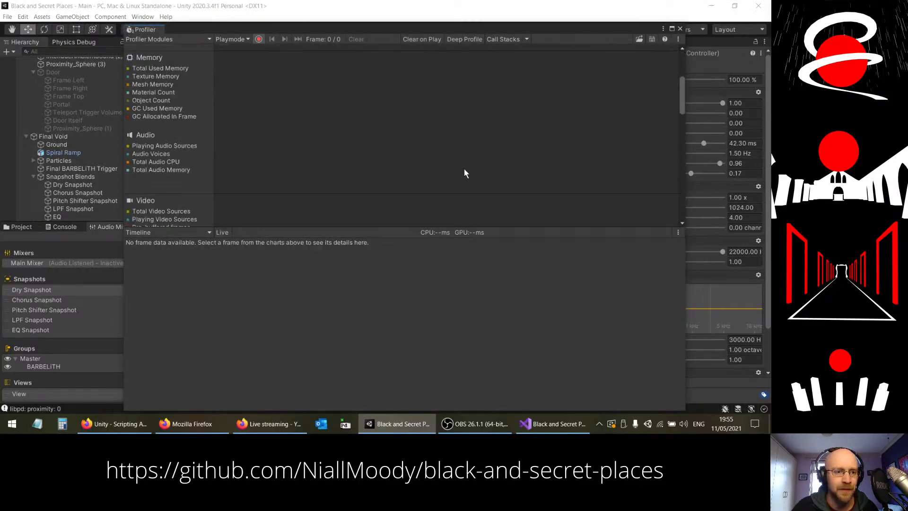
{"action": "scroll", "coordinate": [464, 173], "scroll_direction": "down", "scroll_amount": 3}
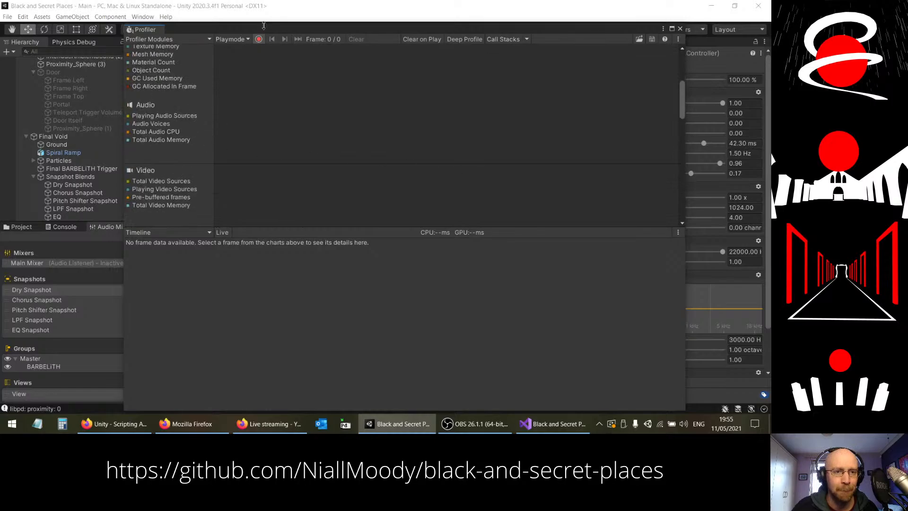
Step: Move the Profiler clear of the playback controls, run the scene to record profiling data, and stop the game
{"action": "left_click_drag", "start_coordinate": [263, 25], "coordinate": [268, 113]}
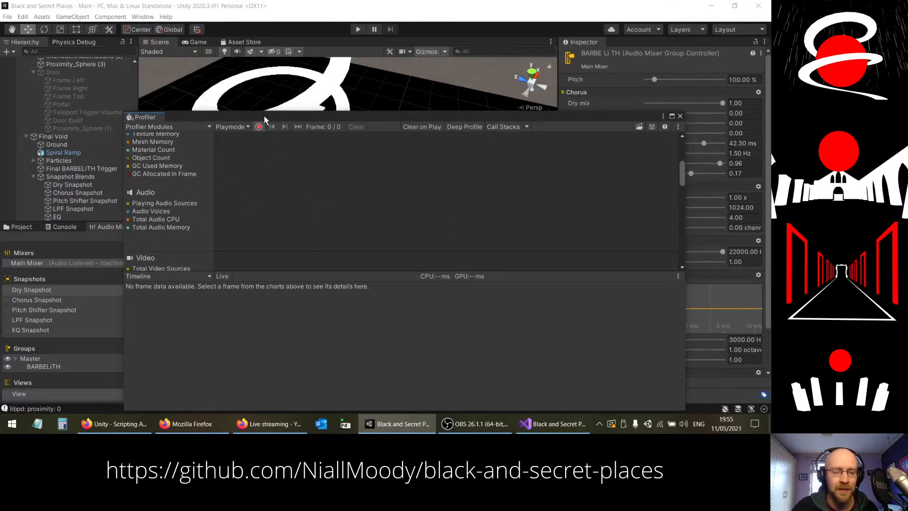
{"action": "left_click", "coordinate": [358, 30]}
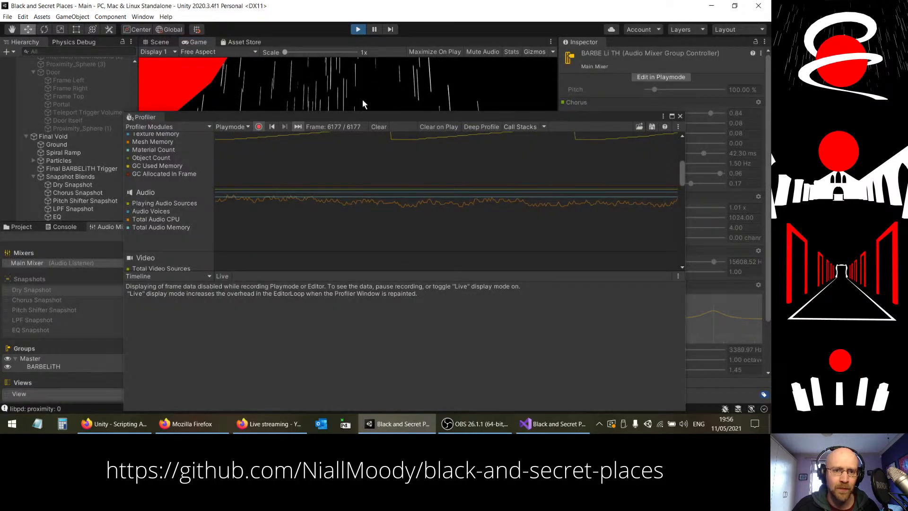
{"action": "key", "text": "ctrl+p"}
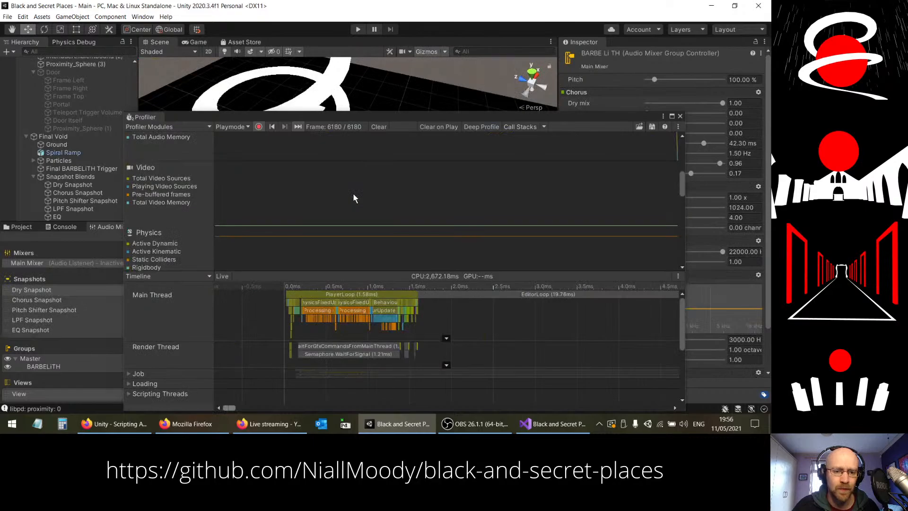
{"action": "scroll", "coordinate": [354, 197], "scroll_direction": "down", "scroll_amount": 1}
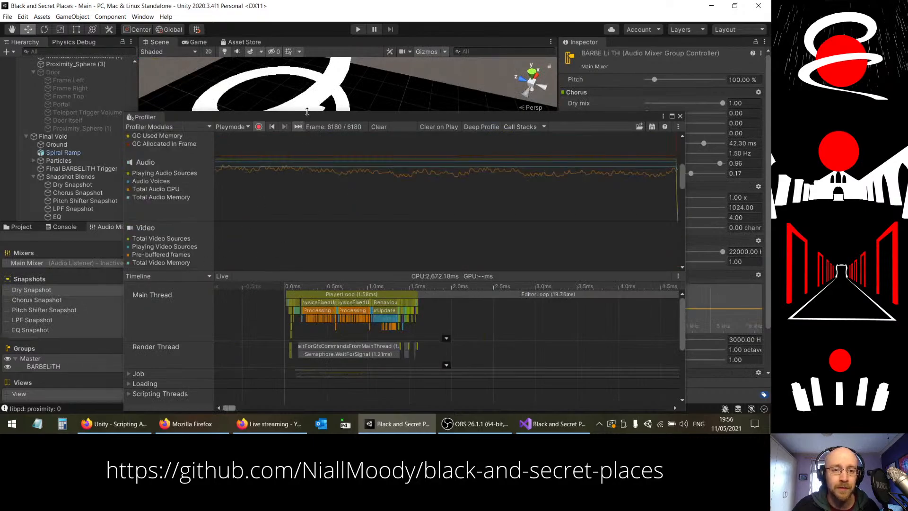
Step: Expand the Audio thread group in the Profiler timeline of the last recorded frame, around 1,548 ms
{"action": "left_click_drag", "start_coordinate": [307, 111], "coordinate": [307, 21]}
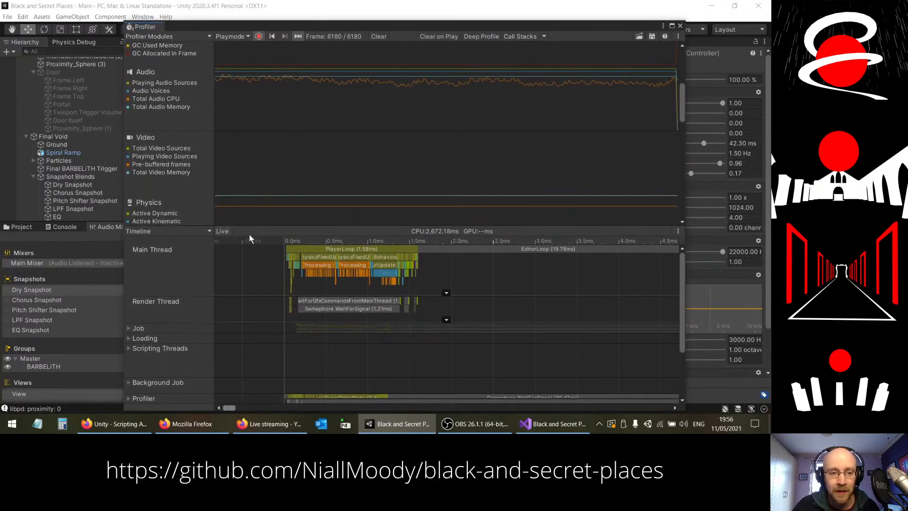
{"action": "left_click_drag", "start_coordinate": [227, 408], "coordinate": [482, 402]}
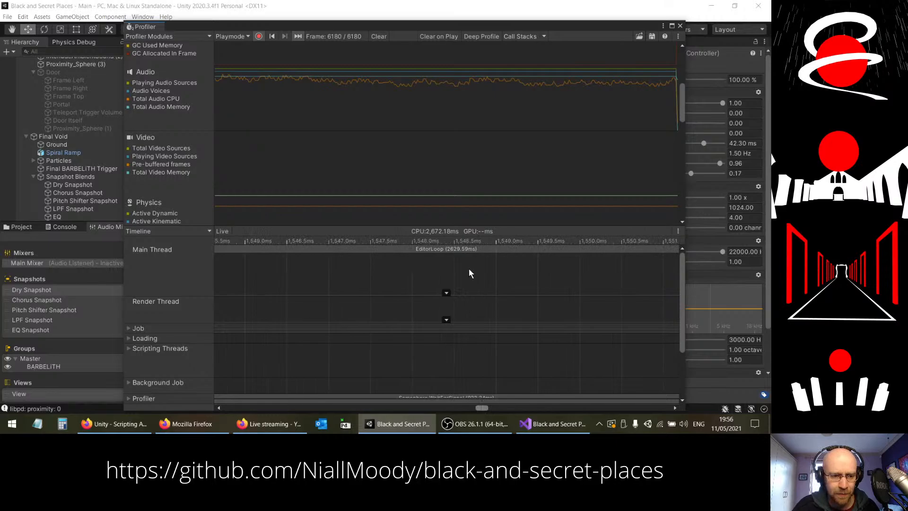
{"action": "scroll", "coordinate": [188, 307], "scroll_direction": "down", "scroll_amount": 4}
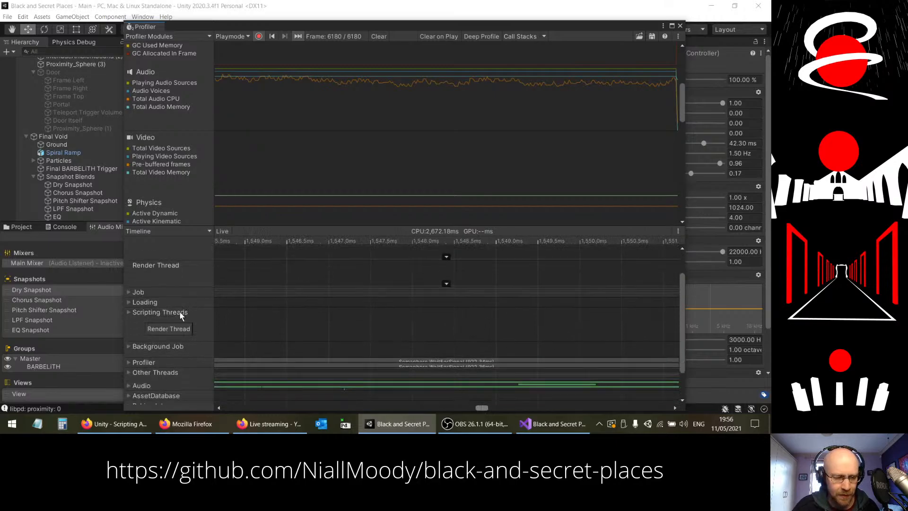
{"action": "left_click", "coordinate": [128, 356]}
{"action": "scroll", "coordinate": [178, 332], "scroll_direction": "down", "scroll_amount": 3}
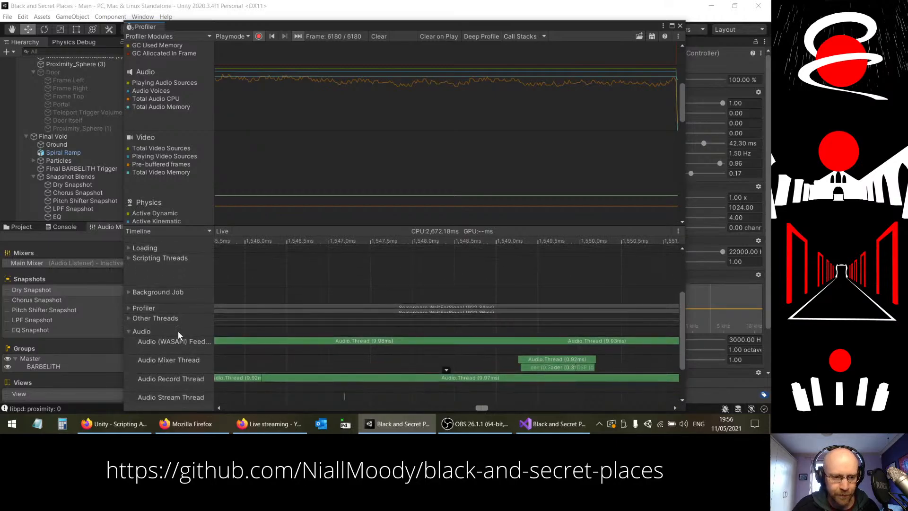
{"action": "scroll", "coordinate": [175, 334], "scroll_direction": "down", "scroll_amount": 1}
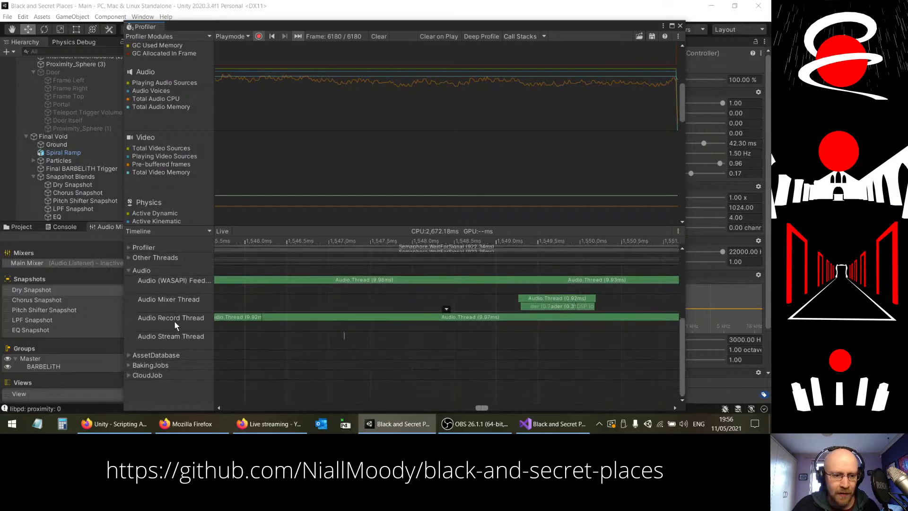
Step: Inspect the durations of individual Audio Mixer Thread samples, including Audio.Thread and VUFader, at several points along the timeline
{"action": "mouse_move", "coordinate": [582, 310]}
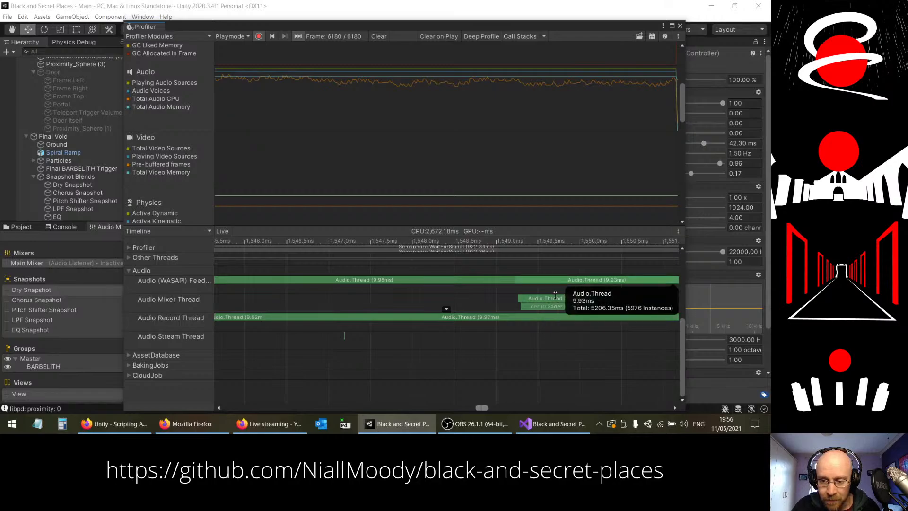
{"action": "mouse_move", "coordinate": [534, 308]}
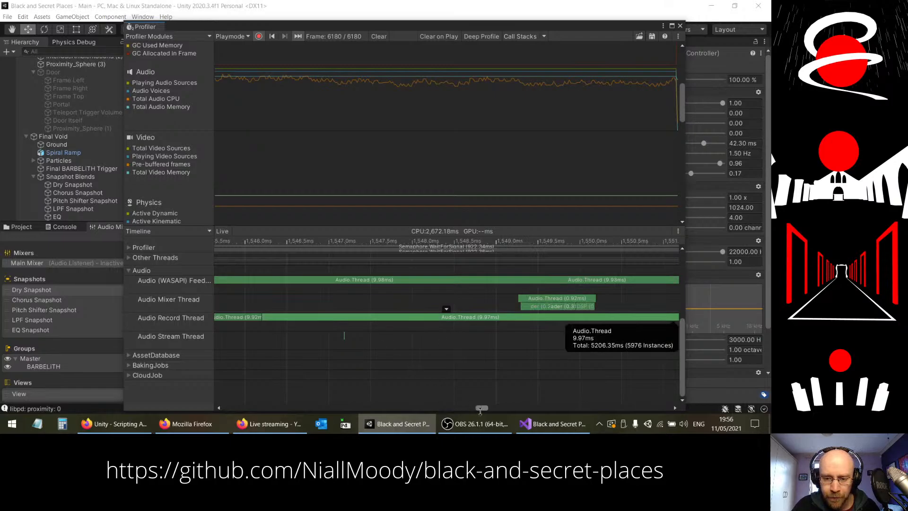
{"action": "left_click_drag", "start_coordinate": [481, 408], "coordinate": [476, 409]}
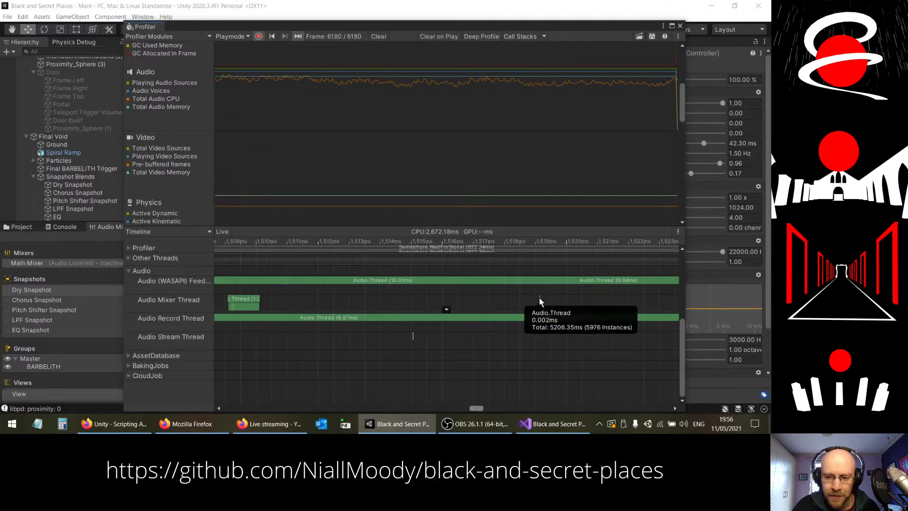
{"action": "scroll", "coordinate": [544, 301], "scroll_direction": "up", "scroll_amount": 3}
{"action": "scroll", "coordinate": [543, 299], "scroll_direction": "down", "scroll_amount": 3}
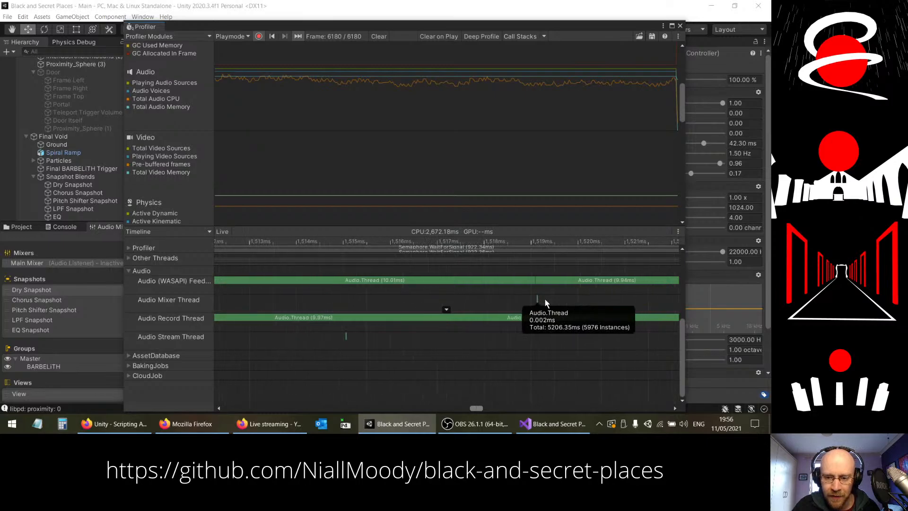
{"action": "scroll", "coordinate": [425, 333], "scroll_direction": "down", "scroll_amount": 1}
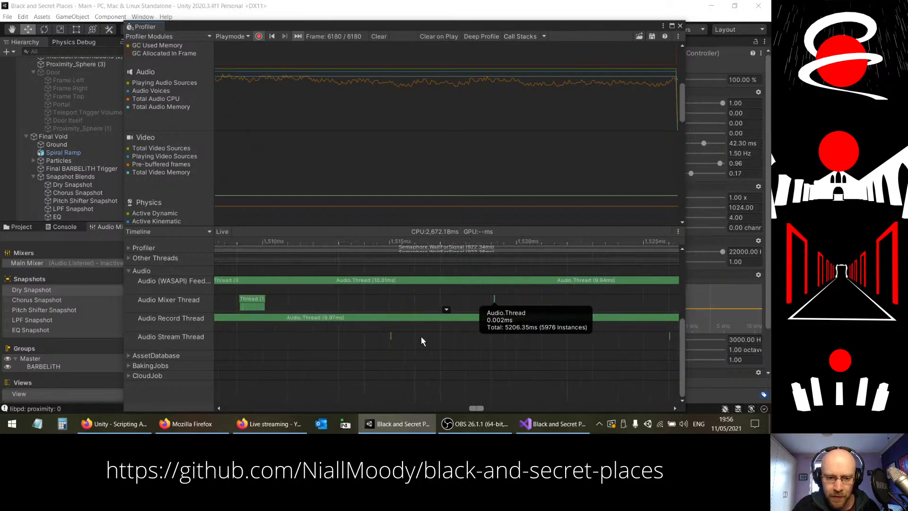
{"action": "left_click_drag", "start_coordinate": [477, 409], "coordinate": [472, 410]}
{"action": "left_click", "coordinate": [527, 299]}
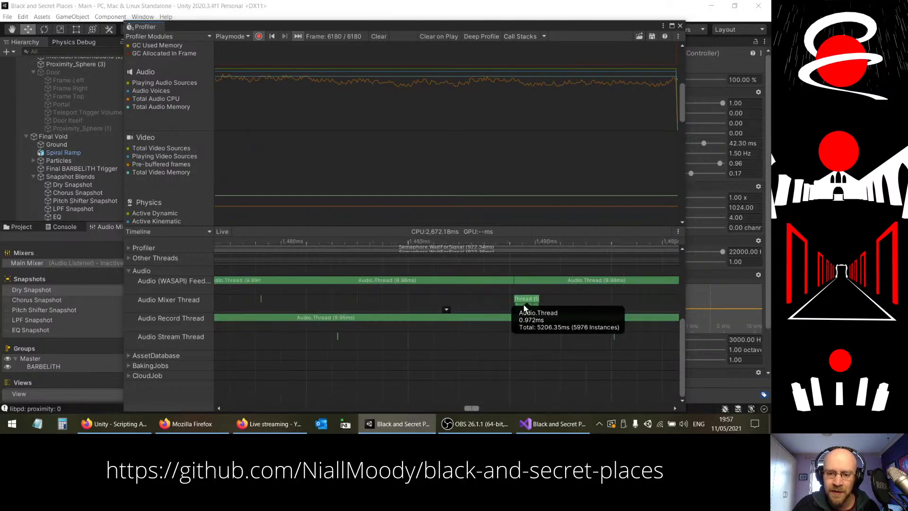
{"action": "left_click", "coordinate": [523, 308]}
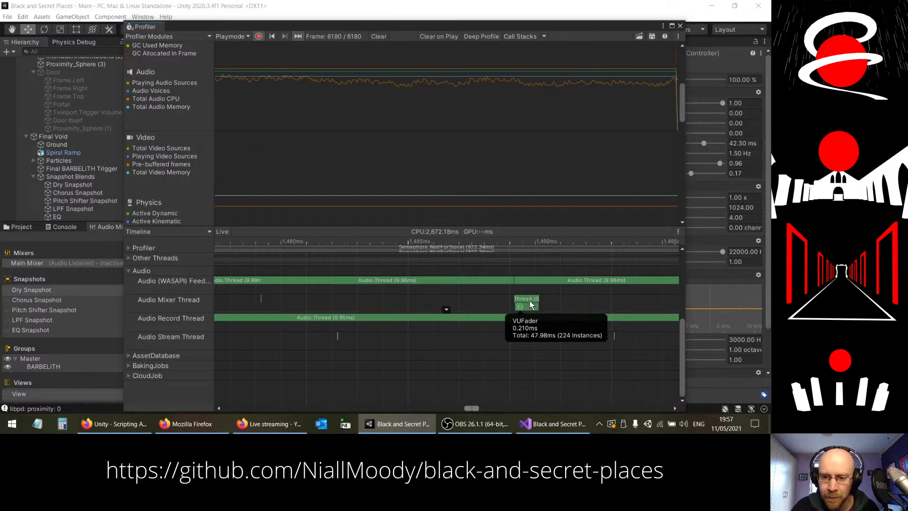
{"action": "left_click", "coordinate": [524, 300]}
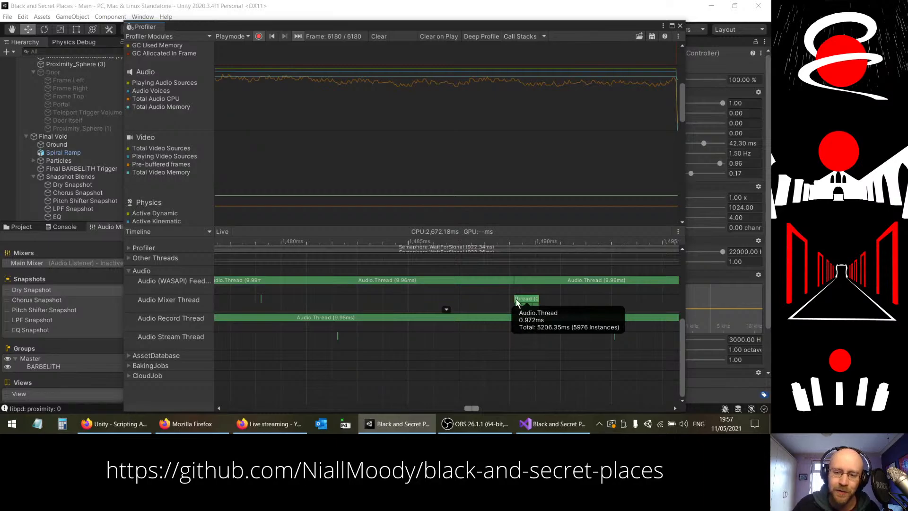
Step: Examine the pattern of audio thread activity across a wider span of the timeline, and close the Profiler
{"action": "scroll", "coordinate": [517, 305], "scroll_direction": "down", "scroll_amount": 3}
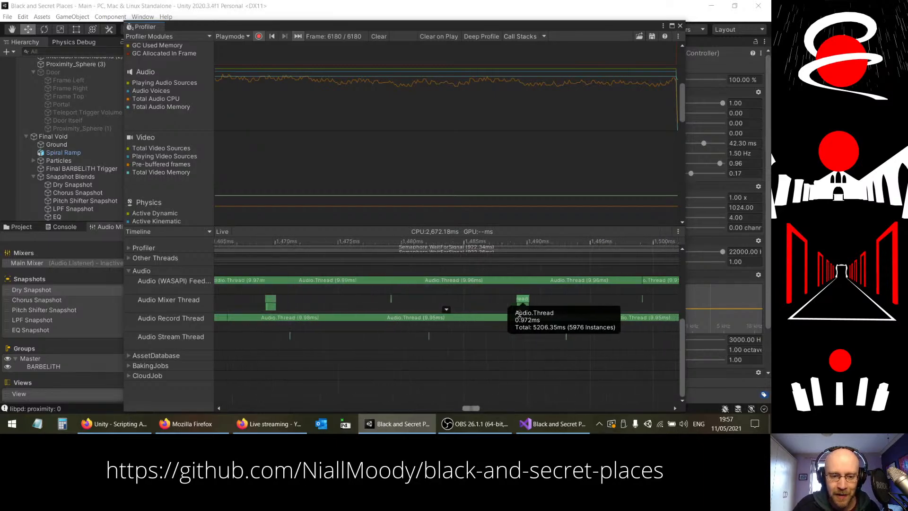
{"action": "scroll", "coordinate": [519, 314], "scroll_direction": "down", "scroll_amount": 3}
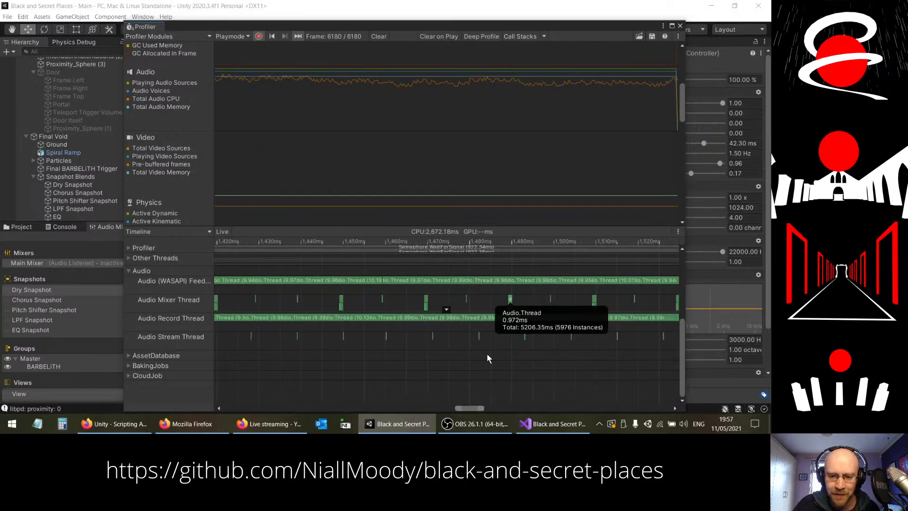
{"action": "scroll", "coordinate": [488, 356], "scroll_direction": "down", "scroll_amount": 3}
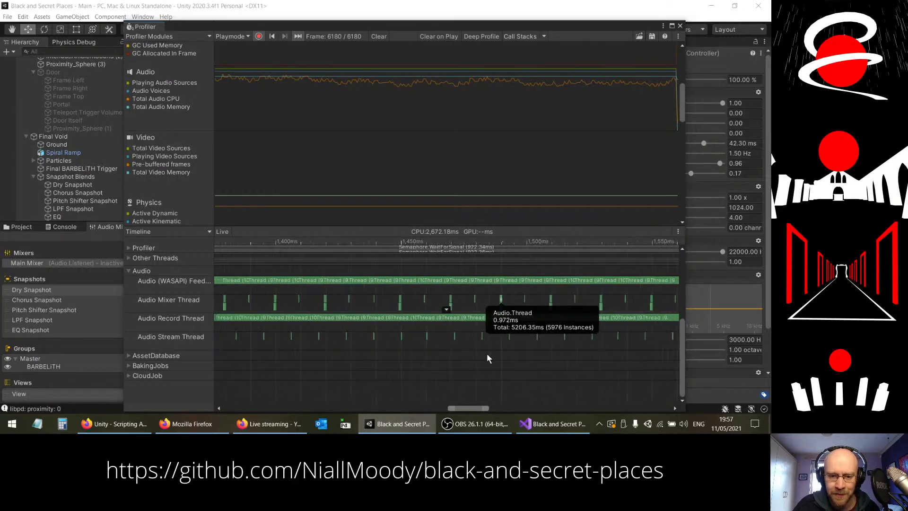
{"action": "scroll", "coordinate": [486, 353], "scroll_direction": "down", "scroll_amount": 3}
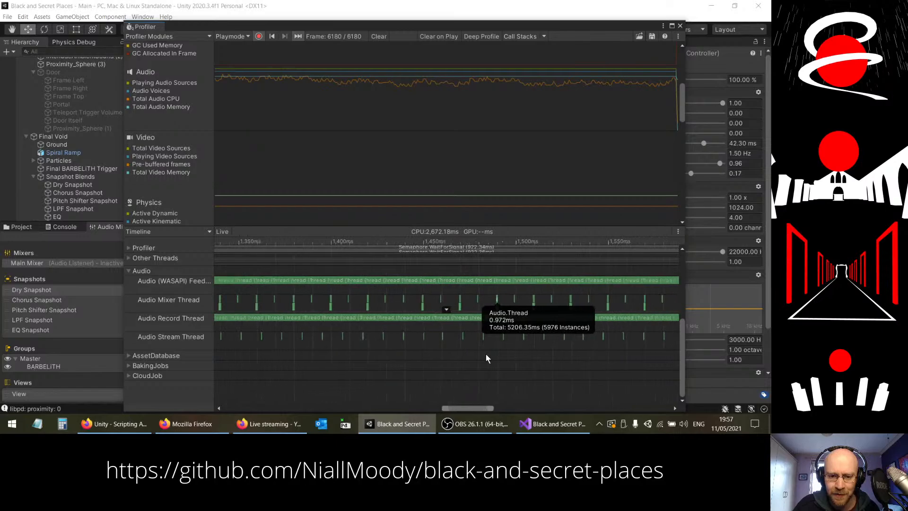
{"action": "scroll", "coordinate": [486, 355], "scroll_direction": "down", "scroll_amount": 5}
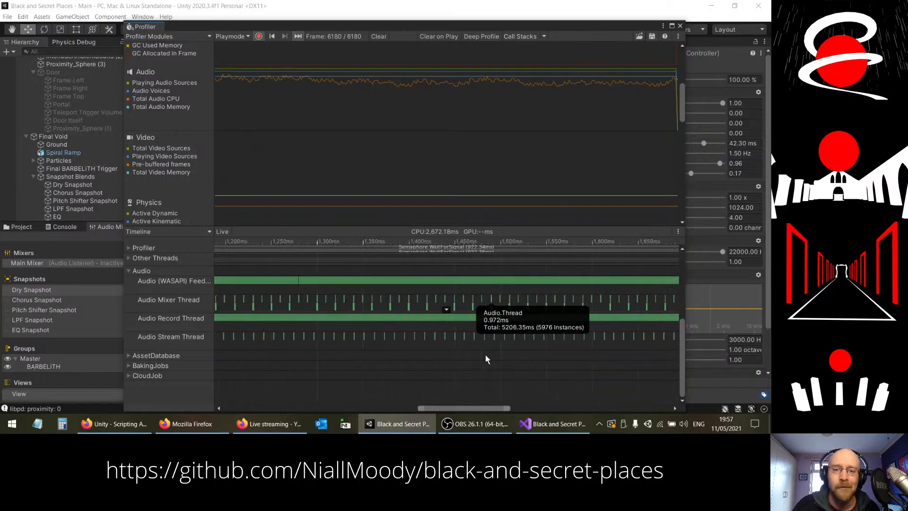
{"action": "scroll", "coordinate": [485, 361], "scroll_direction": "down", "scroll_amount": 2}
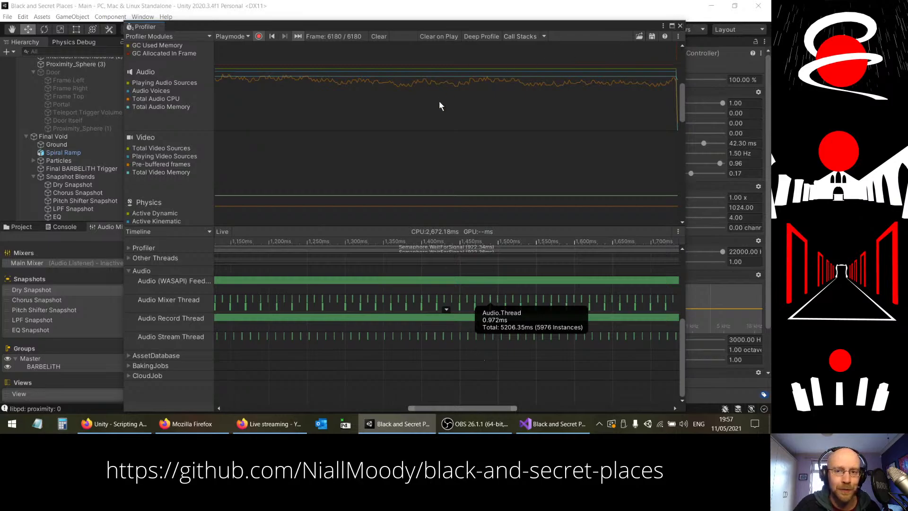
{"action": "left_click_drag", "start_coordinate": [460, 405], "coordinate": [491, 398]}
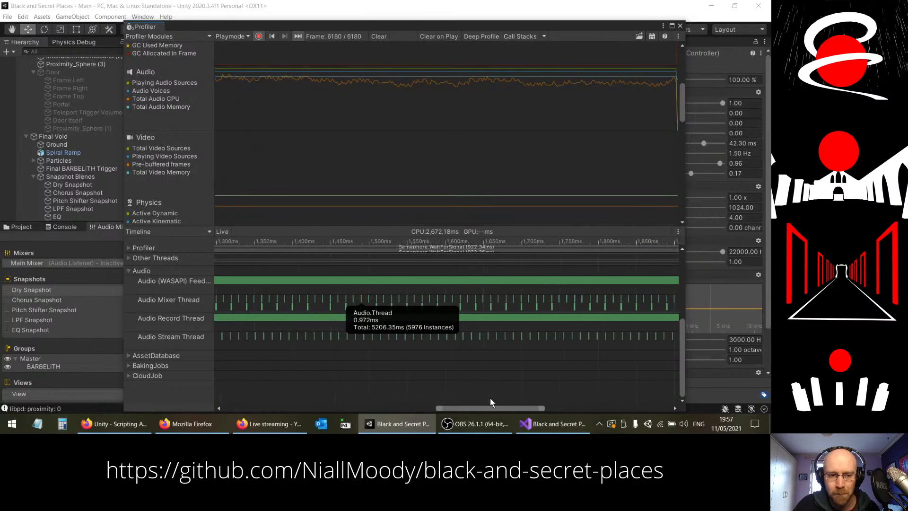
{"action": "left_click", "coordinate": [680, 27]}
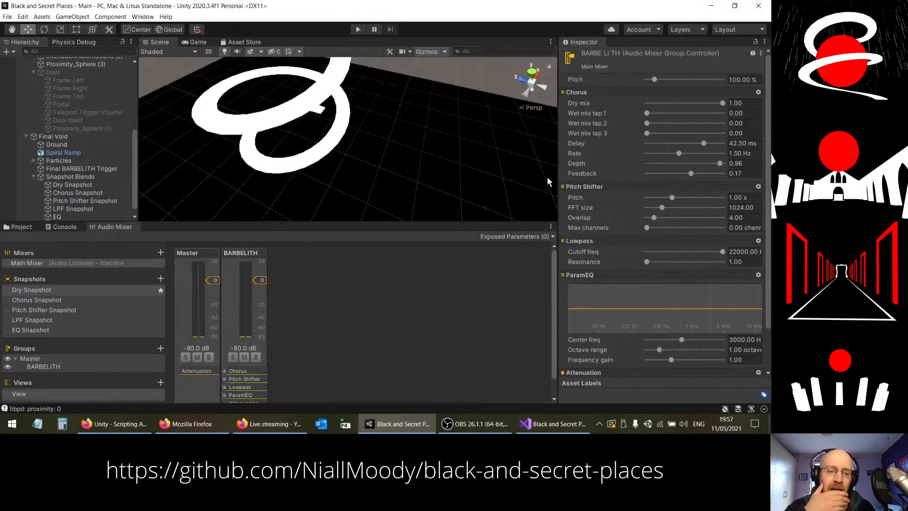
Step: Switch to Firefox, copy TransitionToSnapshots from the Unity documentation, search the web in a new tab for "unity TransitionToSnapshots audio glitch", and clear the search box
{"action": "left_click", "coordinate": [114, 423]}
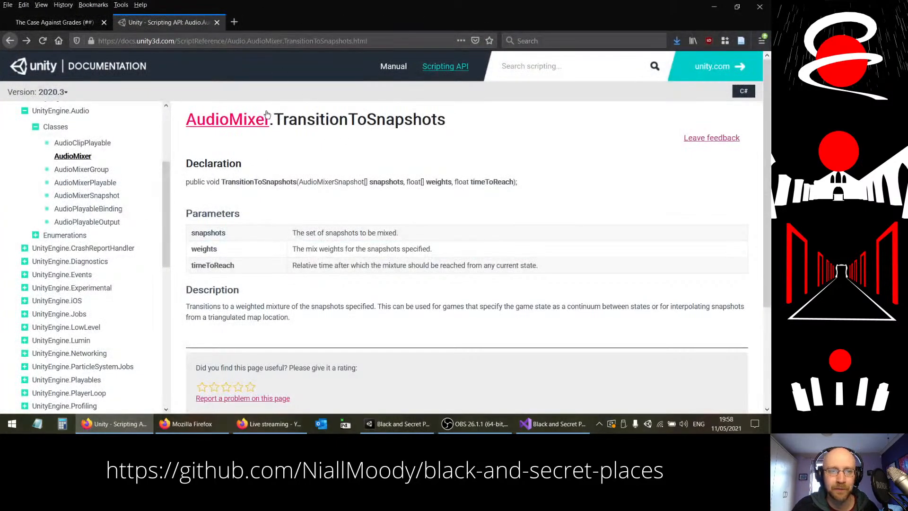
{"action": "left_click_drag", "start_coordinate": [273, 119], "coordinate": [450, 124]}
{"action": "key", "text": "ctrl+c"}
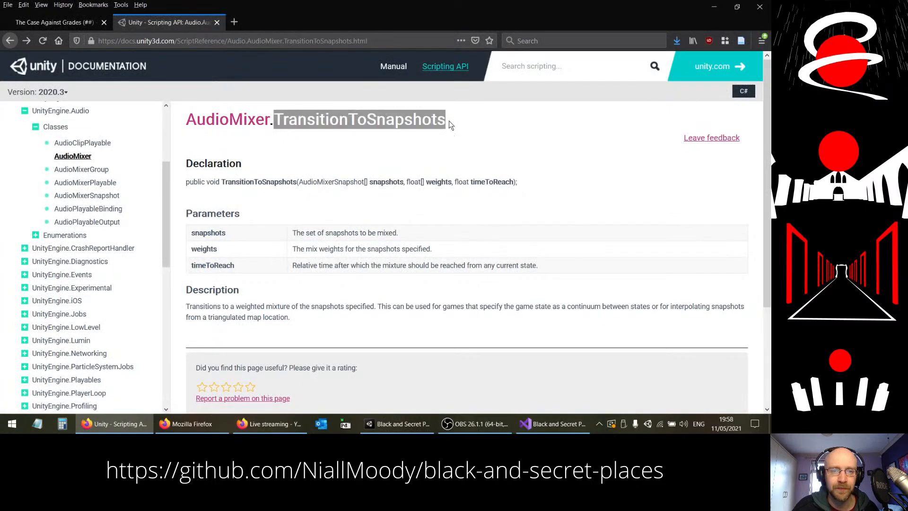
{"action": "left_click", "coordinate": [234, 22]}
{"action": "left_click", "coordinate": [557, 41]}
{"action": "type", "text": "unity"}
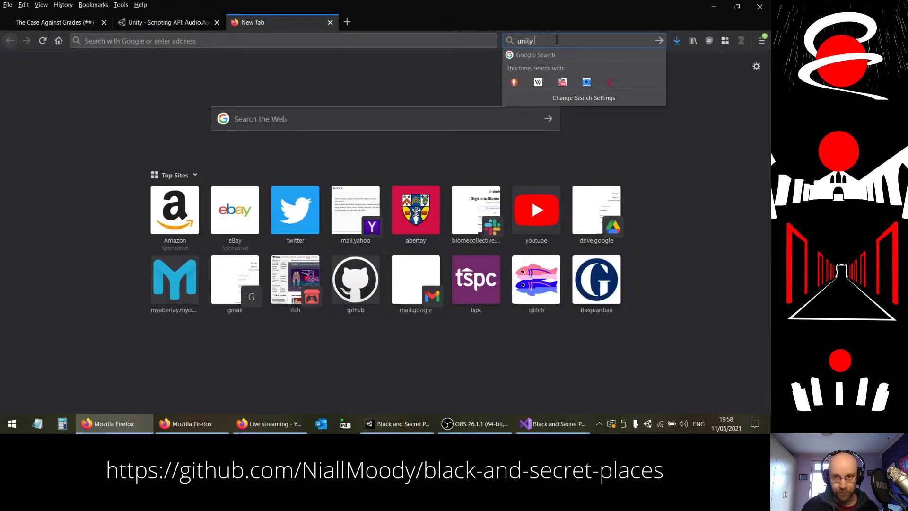
{"action": "key", "text": "ctrl+v"}
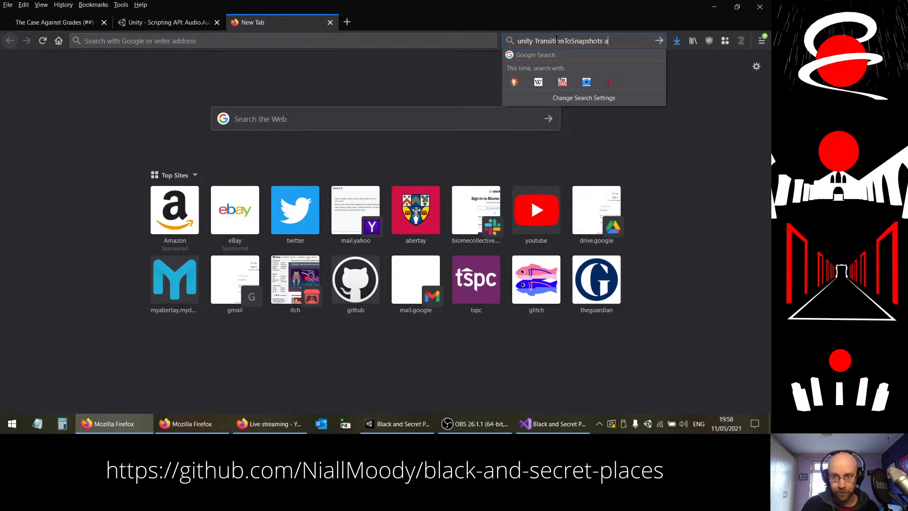
{"action": "type", "text": "audio glitch"}
{"action": "key", "text": "Return"}
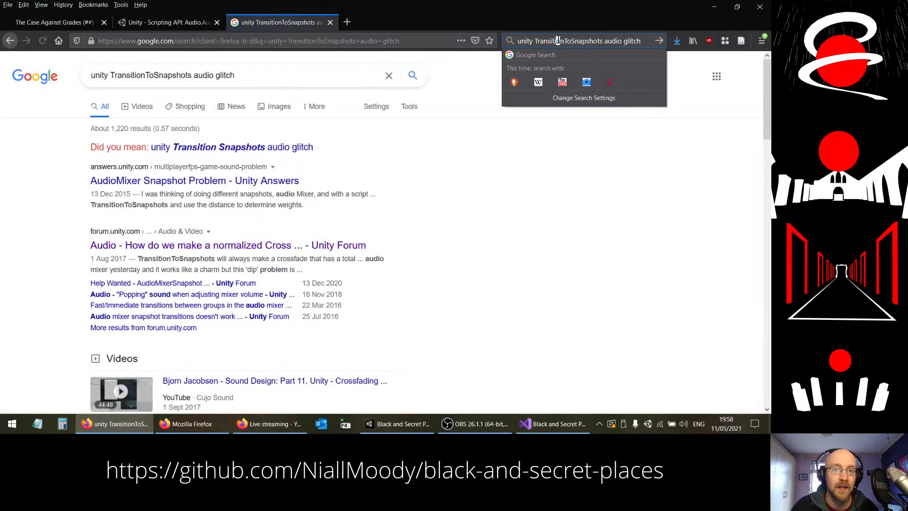
{"action": "double_click", "coordinate": [552, 42]}
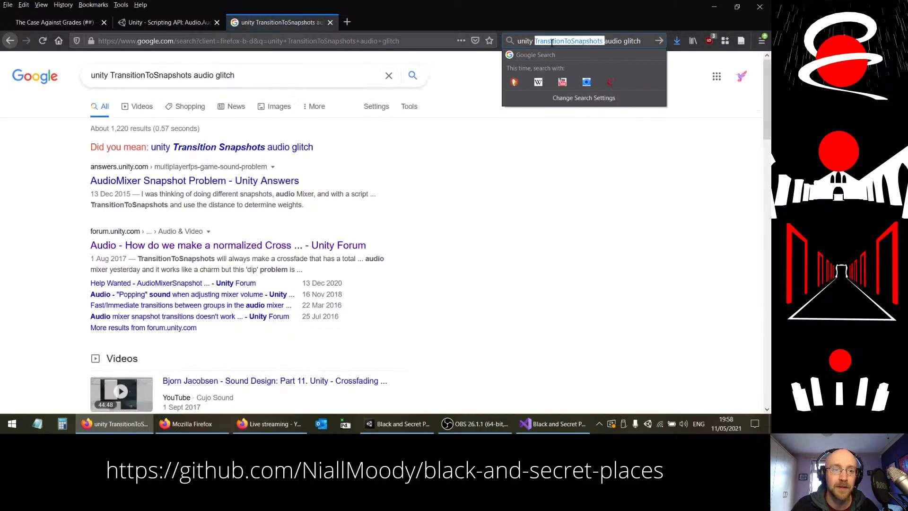
{"action": "left_click_drag", "start_coordinate": [643, 42], "coordinate": [424, 31]}
{"action": "key", "text": "BackSpace"}
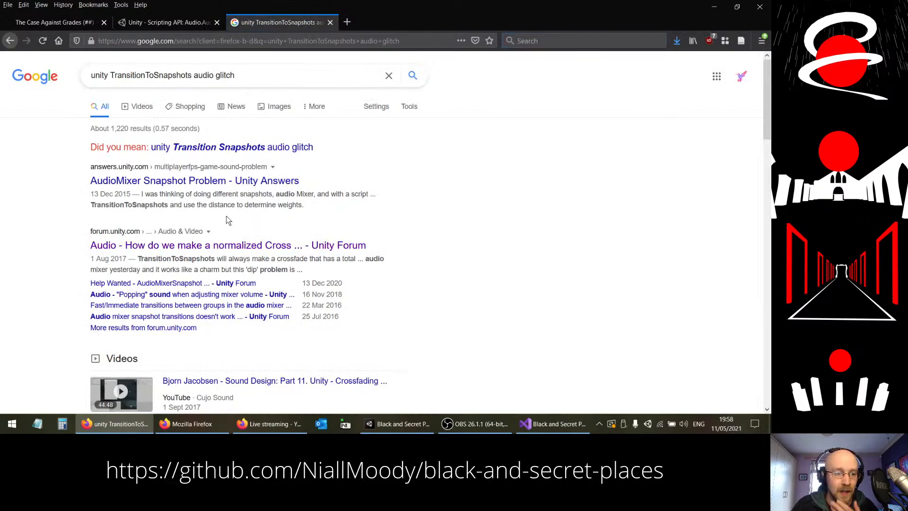
Step: Open the Unity Answers result "AudioMixer Snapshot Problem" and read through the question and its reply
{"action": "left_click", "coordinate": [230, 186]}
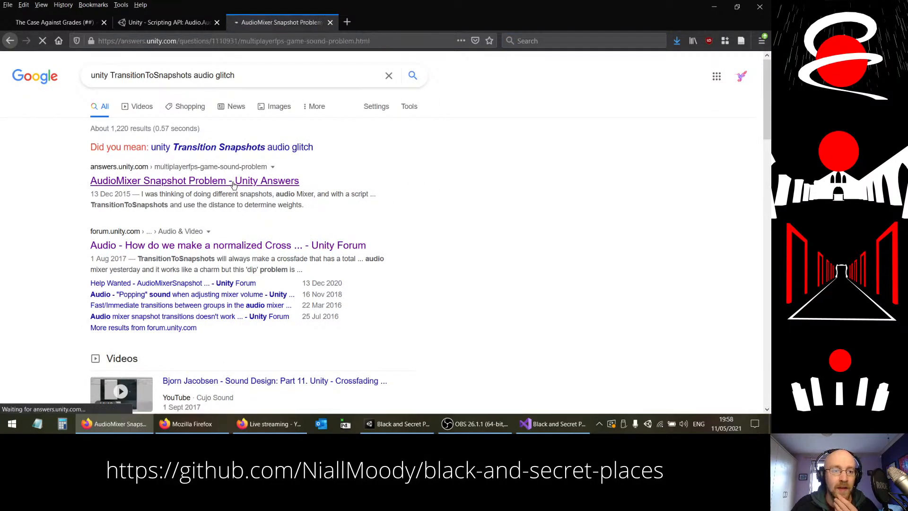
{"action": "scroll", "coordinate": [445, 180], "scroll_direction": "down", "scroll_amount": 2}
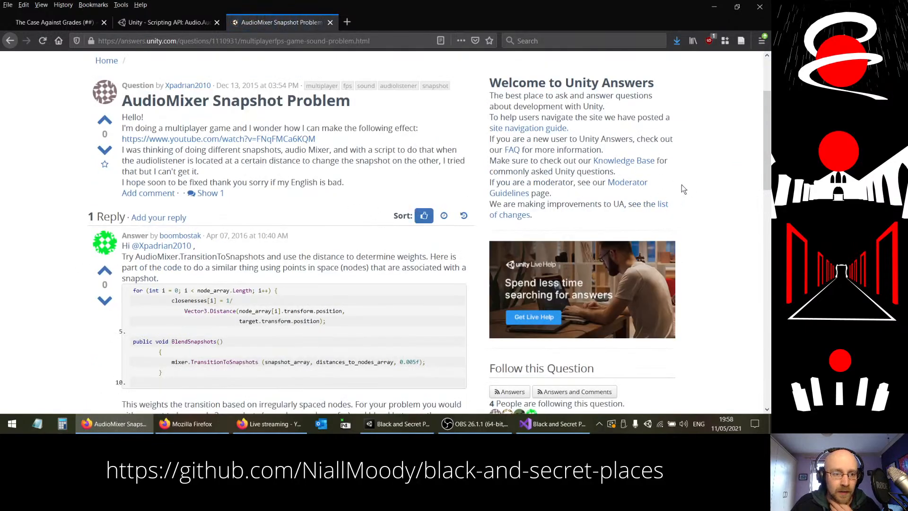
{"action": "scroll", "coordinate": [682, 185], "scroll_direction": "down", "scroll_amount": 3}
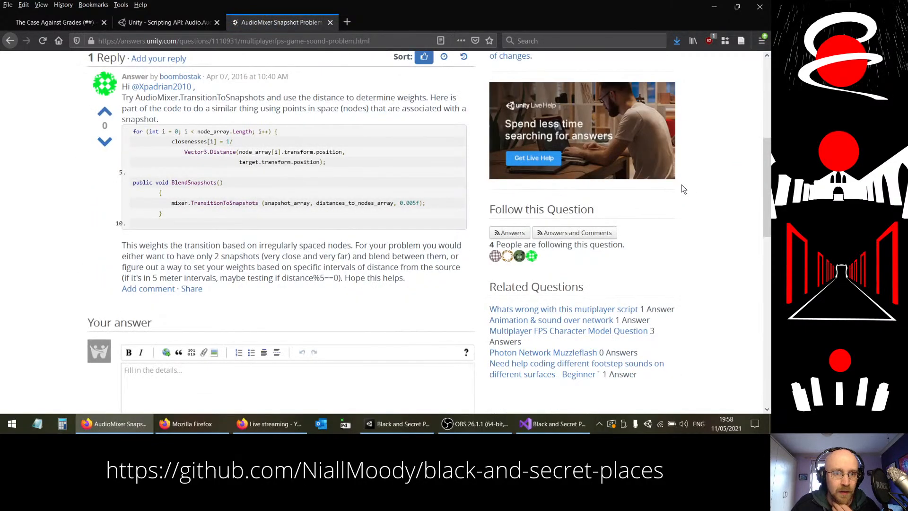
Step: Finish reading the Unity Answers reply, return to the search results, and open the forum thread "Fast/Immediate transitions between groups in the audio mixer"
{"action": "scroll", "coordinate": [682, 187], "scroll_direction": "down", "scroll_amount": 1}
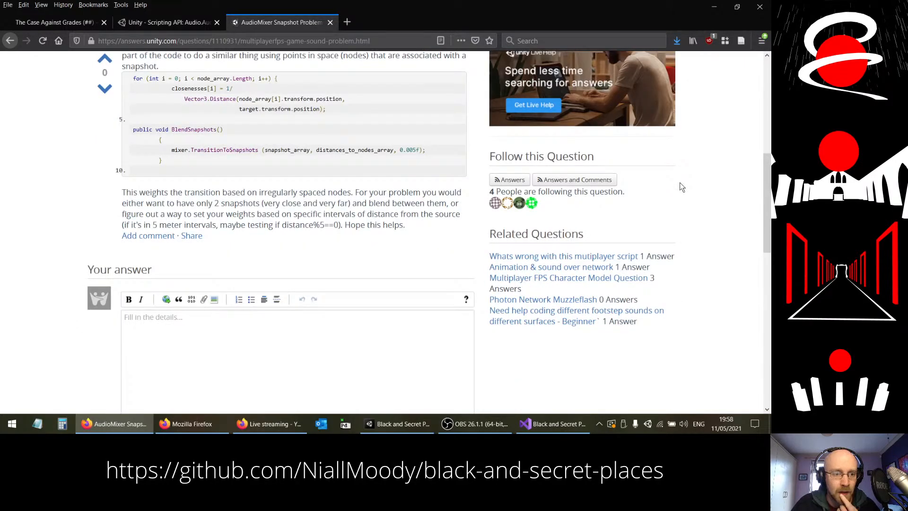
{"action": "scroll", "coordinate": [681, 187], "scroll_direction": "up", "scroll_amount": 1}
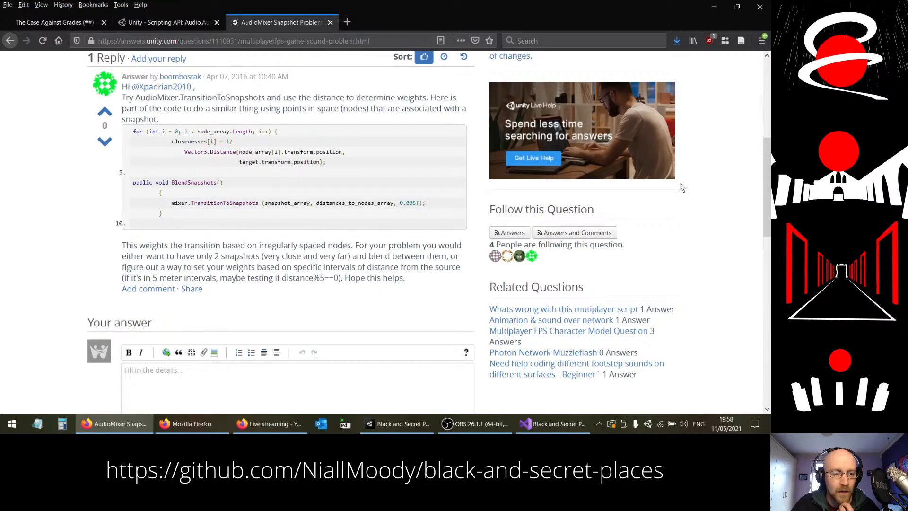
{"action": "key", "text": "alt+Left"}
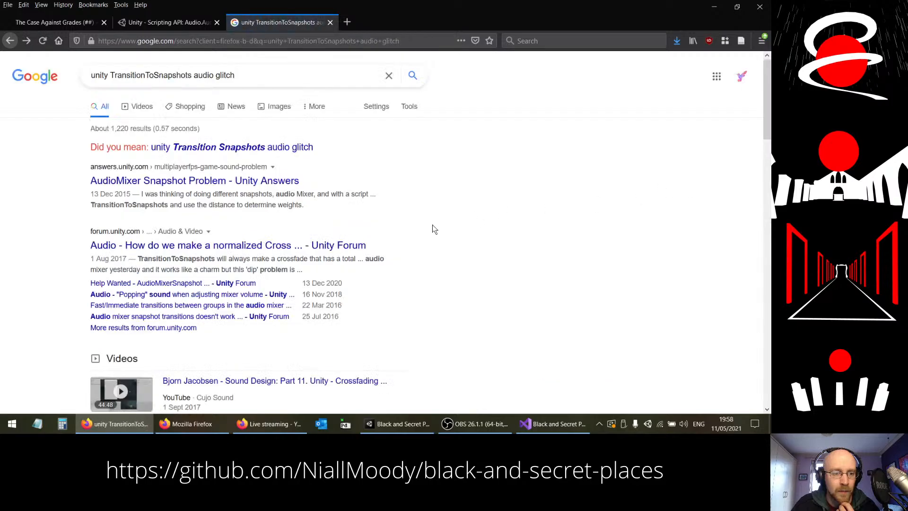
{"action": "scroll", "coordinate": [436, 225], "scroll_direction": "down", "scroll_amount": 2}
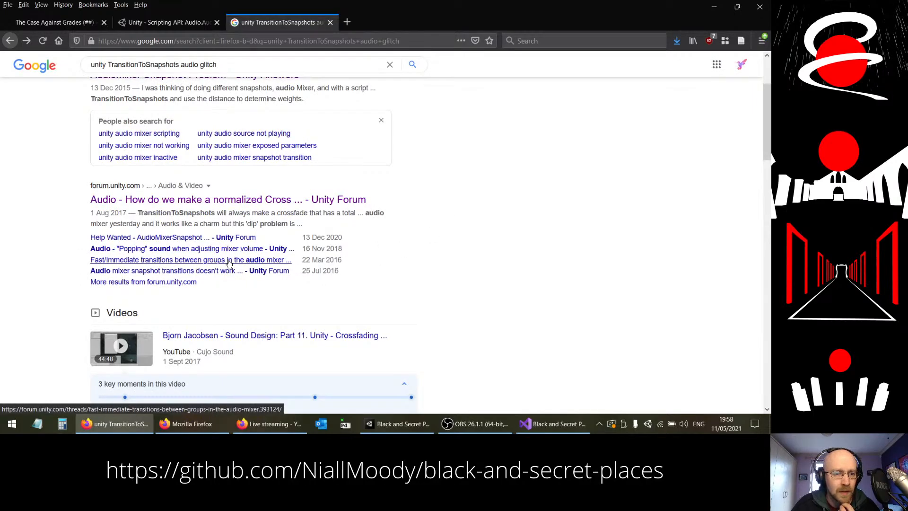
{"action": "left_click", "coordinate": [229, 263]}
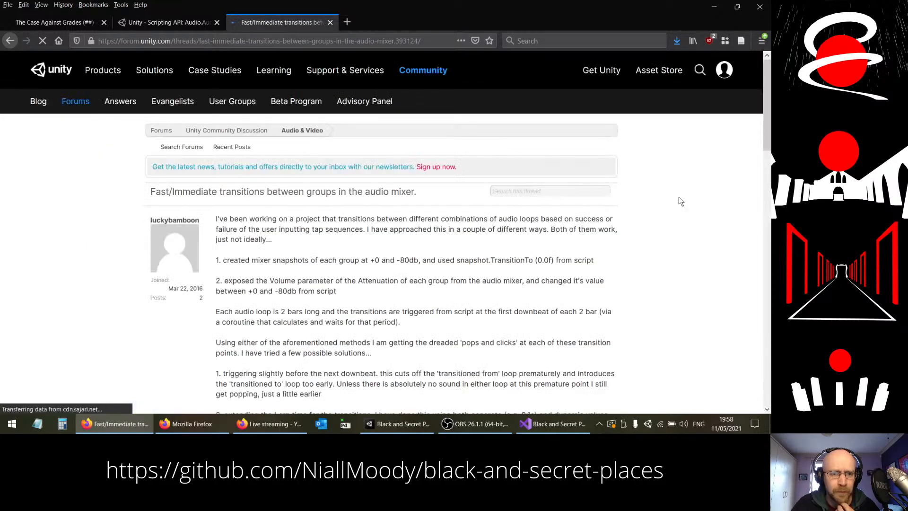
Step: Read the thread's opening post and highlight its passage about 'pops and clicks' at each transition point
{"action": "scroll", "coordinate": [701, 209], "scroll_direction": "down", "scroll_amount": 2}
{"action": "scroll", "coordinate": [696, 206], "scroll_direction": "down", "scroll_amount": 1}
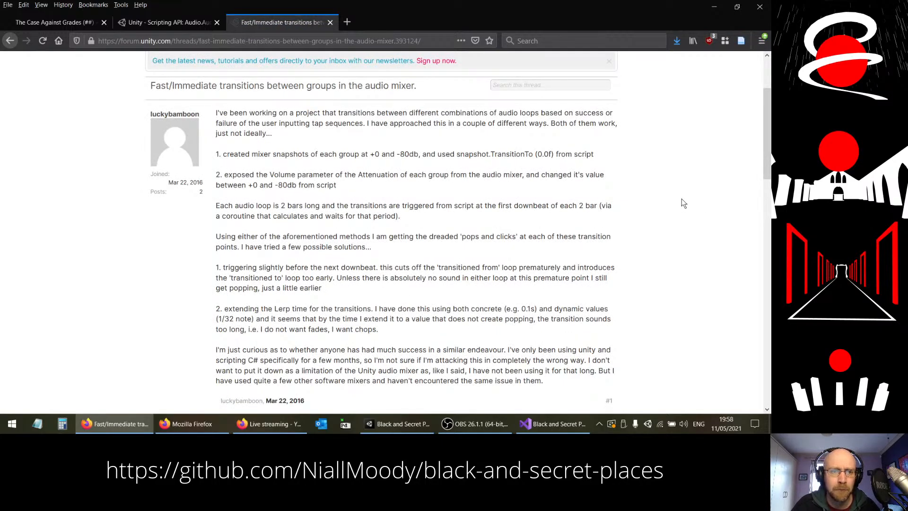
{"action": "scroll", "coordinate": [682, 199], "scroll_direction": "down", "scroll_amount": 1}
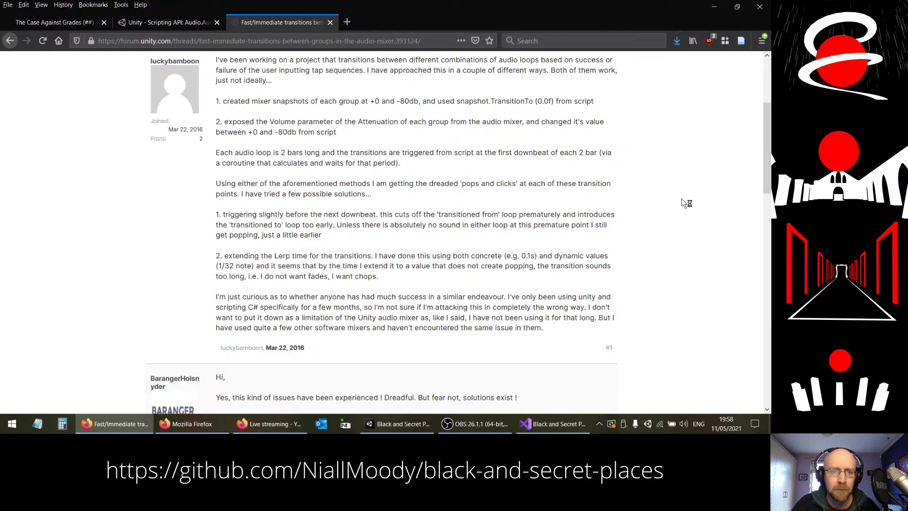
{"action": "scroll", "coordinate": [681, 200], "scroll_direction": "down", "scroll_amount": 1}
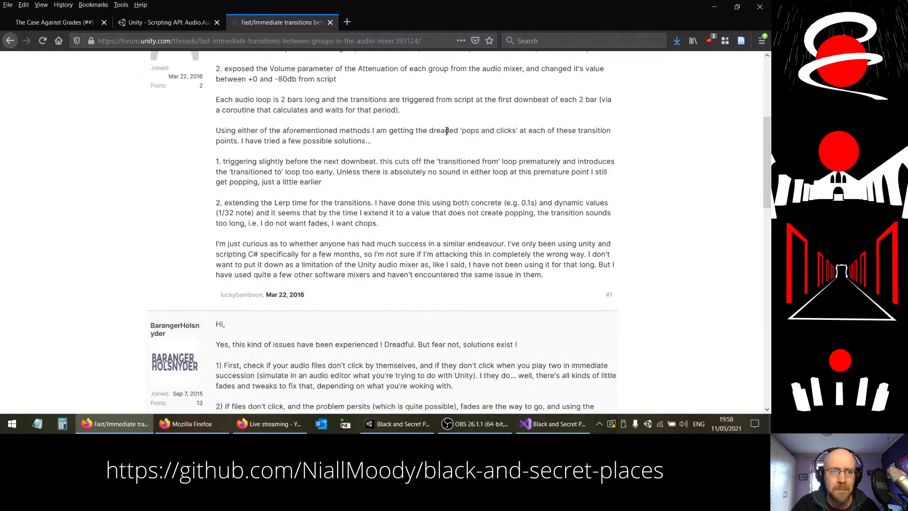
{"action": "left_click_drag", "start_coordinate": [457, 131], "coordinate": [425, 149]}
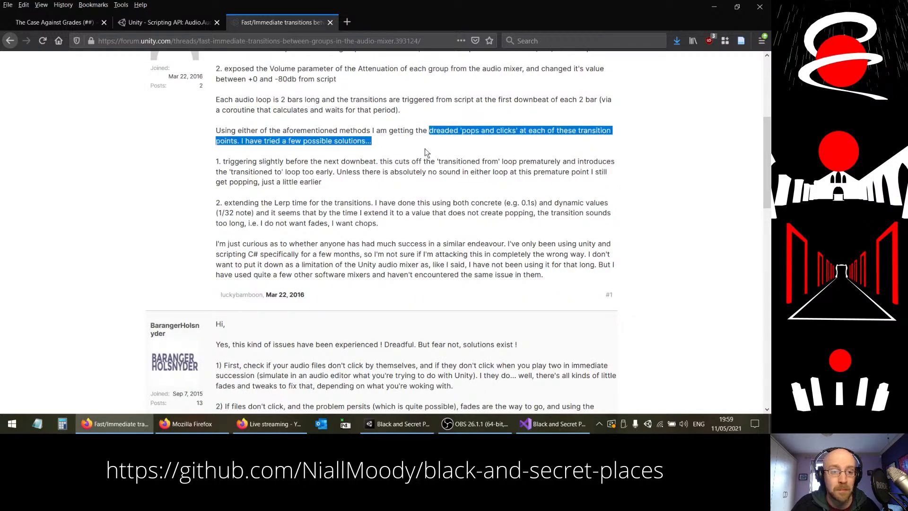
Step: Read the replies in the forum thread for suggested fixes to popping during snapshot transitions
{"action": "scroll", "coordinate": [625, 214], "scroll_direction": "down", "scroll_amount": 3}
{"action": "scroll", "coordinate": [633, 221], "scroll_direction": "down", "scroll_amount": 1}
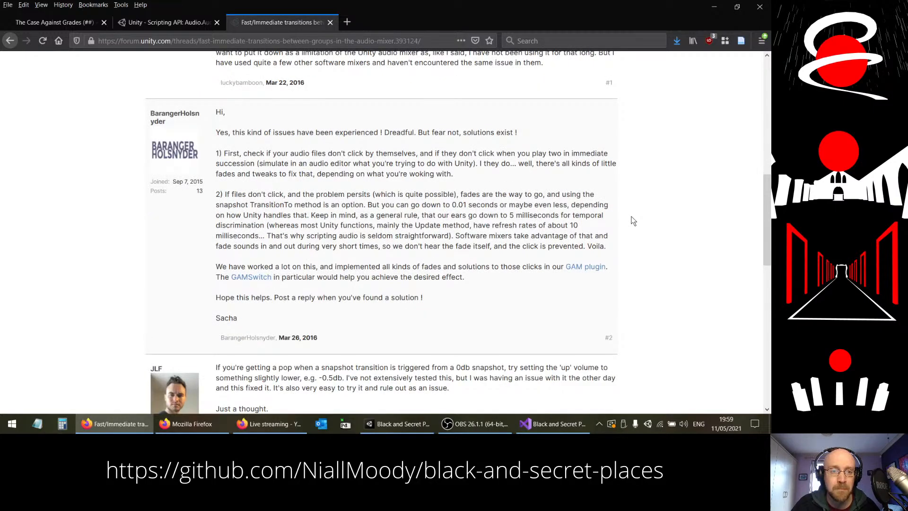
{"action": "scroll", "coordinate": [633, 220], "scroll_direction": "down", "scroll_amount": 1}
{"action": "scroll", "coordinate": [633, 221], "scroll_direction": "down", "scroll_amount": 1}
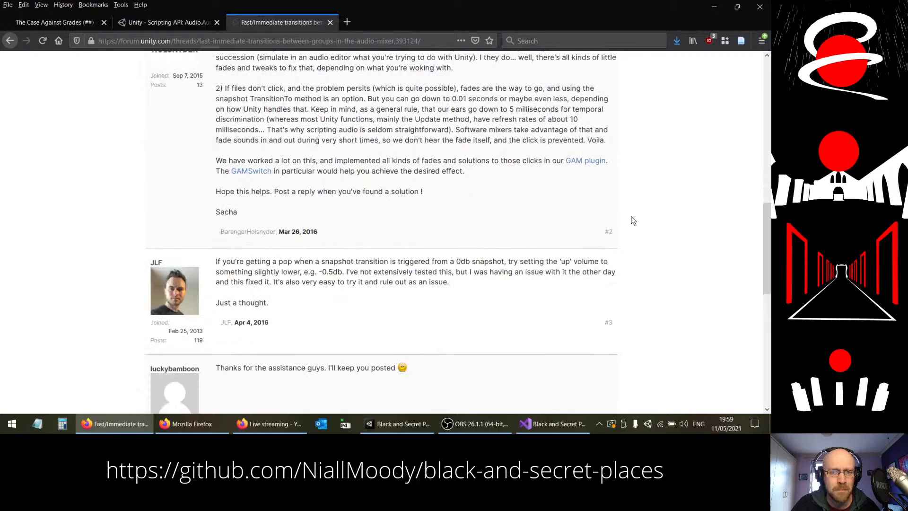
{"action": "scroll", "coordinate": [643, 209], "scroll_direction": "down", "scroll_amount": 1}
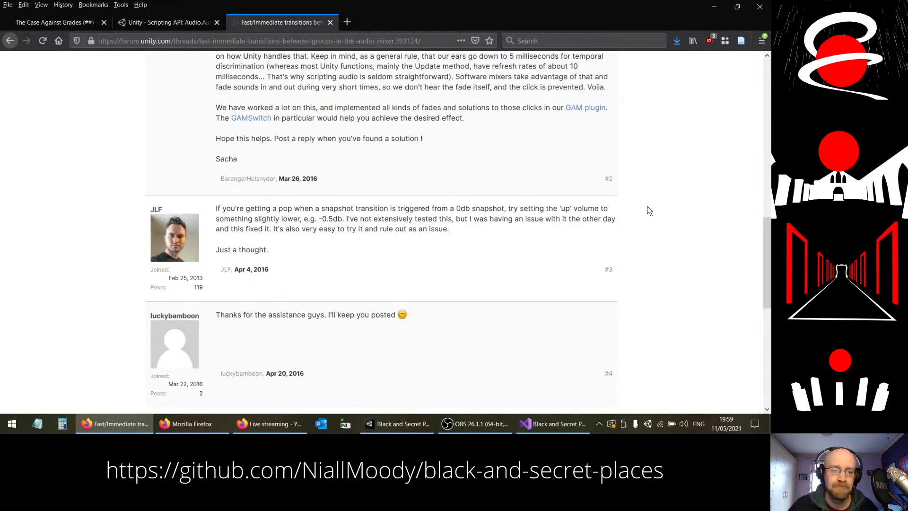
{"action": "scroll", "coordinate": [655, 213], "scroll_direction": "down", "scroll_amount": 3}
Step: Return to the search results, open the "10 Unity Audio Tips" article, and go to tip #7 on preventing popping with Audio Mixer Snapshots
{"action": "key", "text": "alt+Left"}
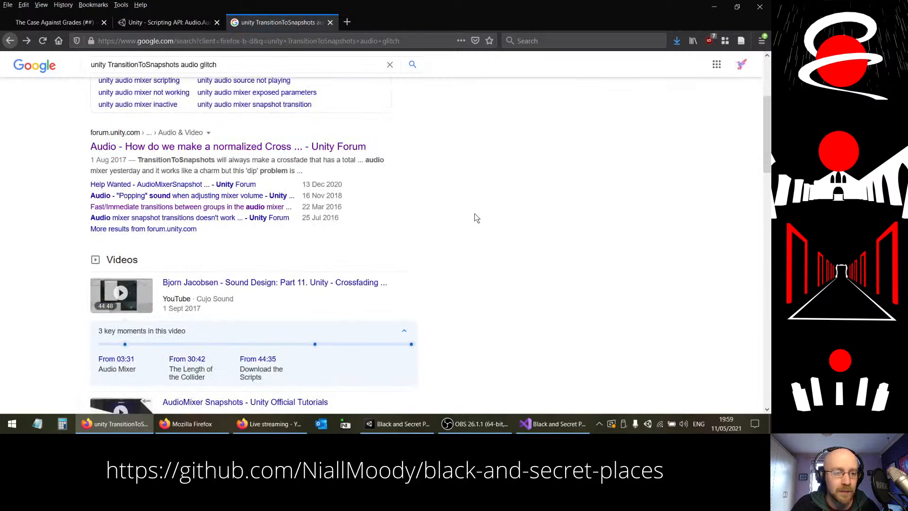
{"action": "scroll", "coordinate": [475, 213], "scroll_direction": "down", "scroll_amount": 5}
{"action": "scroll", "coordinate": [468, 217], "scroll_direction": "down", "scroll_amount": 3}
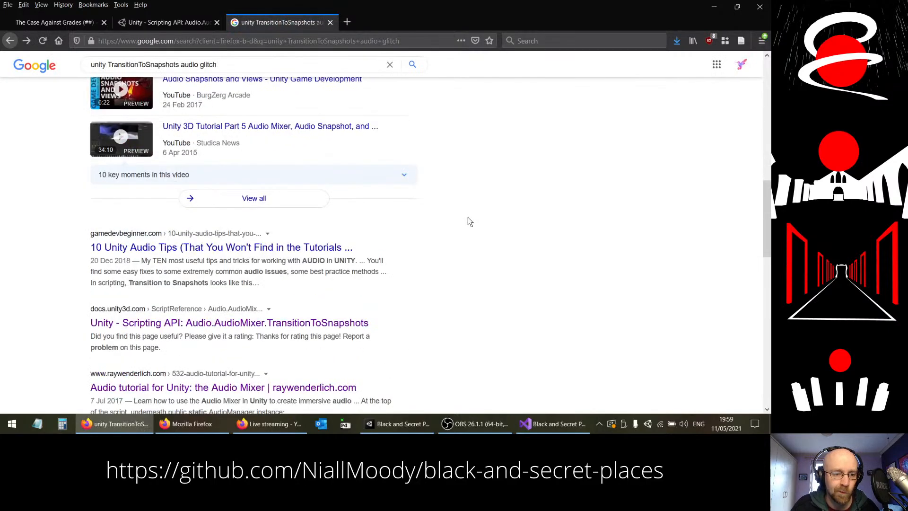
{"action": "scroll", "coordinate": [467, 222], "scroll_direction": "down", "scroll_amount": 1}
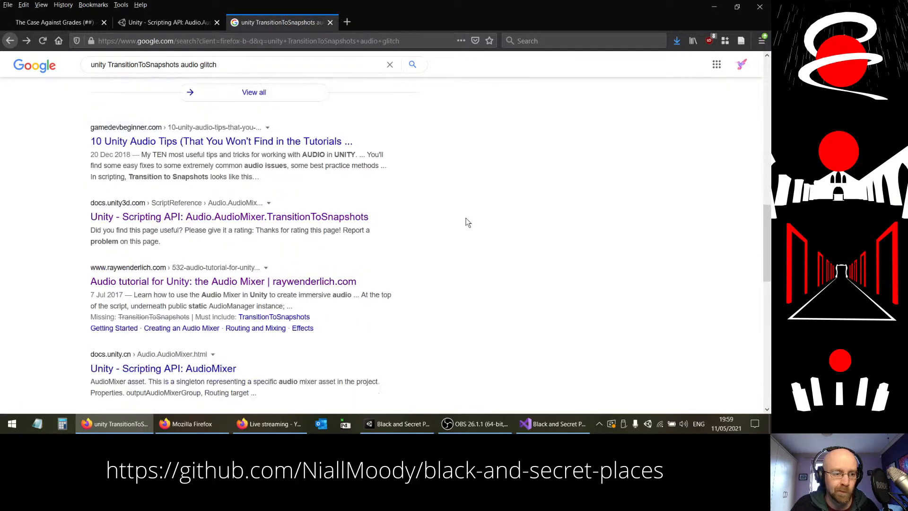
{"action": "left_click", "coordinate": [249, 142]}
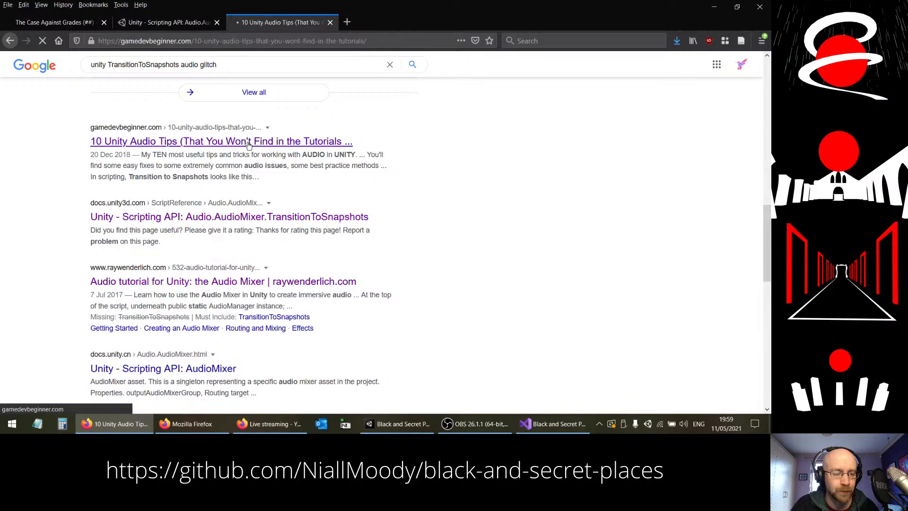
{"action": "scroll", "coordinate": [434, 229], "scroll_direction": "down", "scroll_amount": 10}
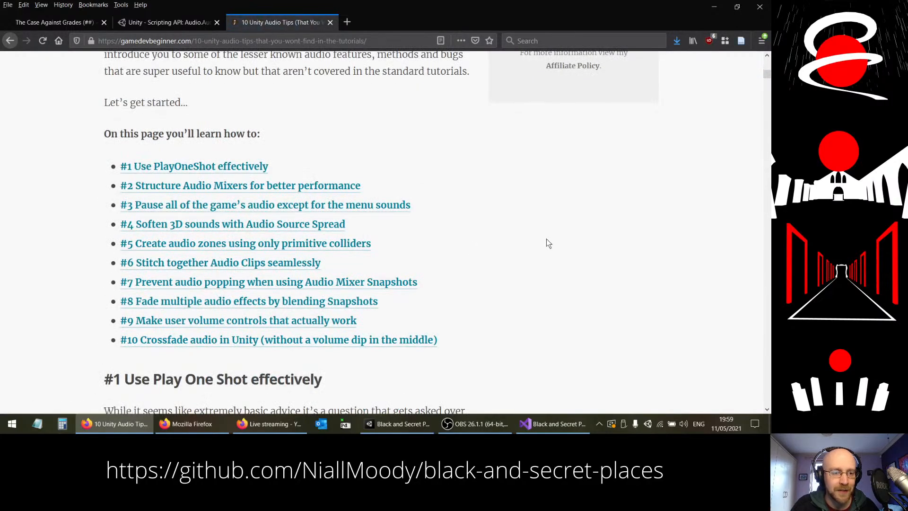
{"action": "left_click", "coordinate": [332, 282]}
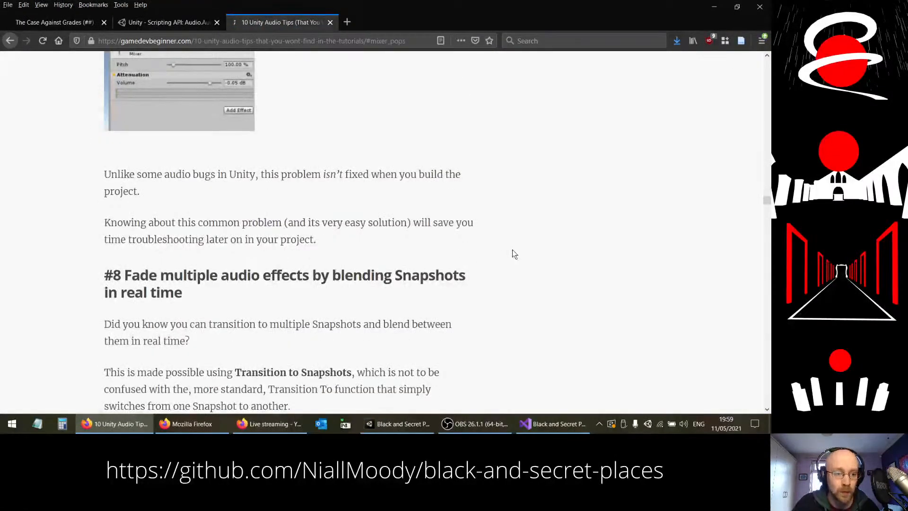
Step: Read through tip #7 to learn the cause of and fix for popping when transitioning between Audio Mixer Snapshots
{"action": "scroll", "coordinate": [512, 249], "scroll_direction": "up", "scroll_amount": 2}
{"action": "scroll", "coordinate": [512, 250], "scroll_direction": "down", "scroll_amount": 2}
{"action": "scroll", "coordinate": [511, 251], "scroll_direction": "up", "scroll_amount": 5}
{"action": "scroll", "coordinate": [511, 250], "scroll_direction": "up", "scroll_amount": 2}
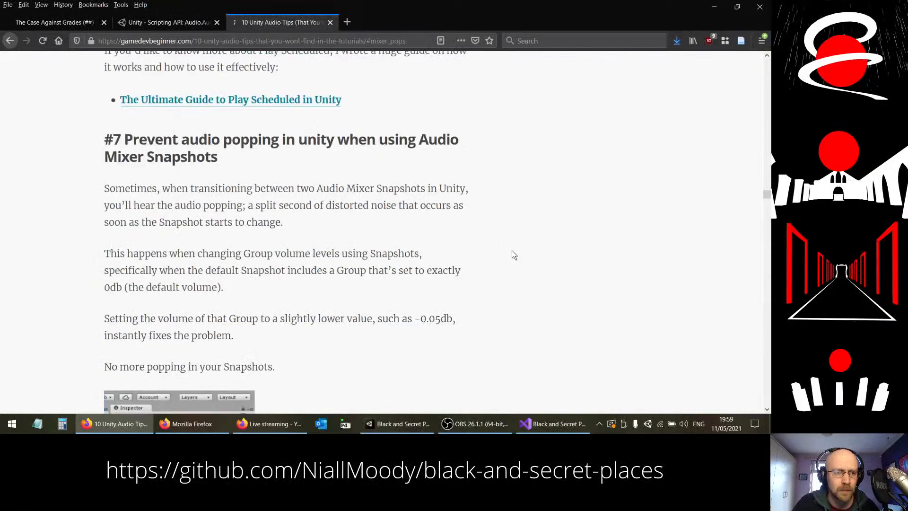
{"action": "scroll", "coordinate": [511, 251], "scroll_direction": "down", "scroll_amount": 2}
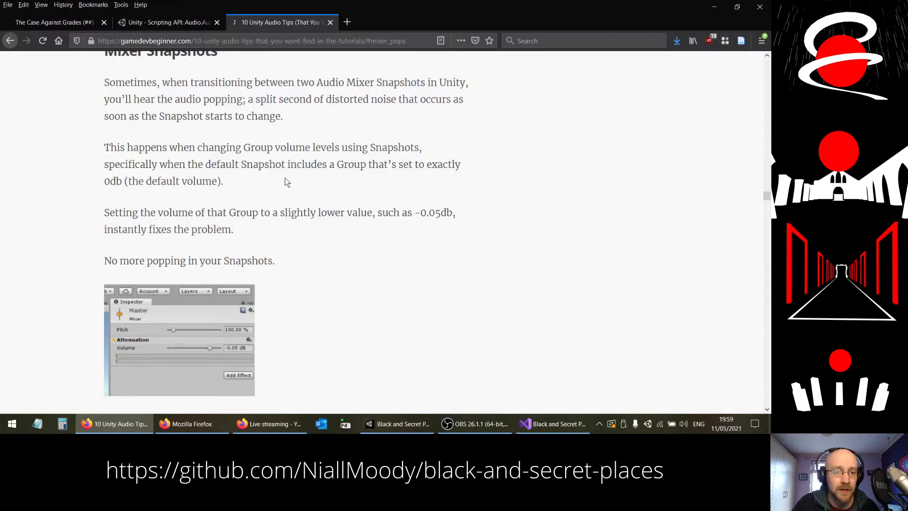
{"action": "scroll", "coordinate": [286, 183], "scroll_direction": "down", "scroll_amount": 1}
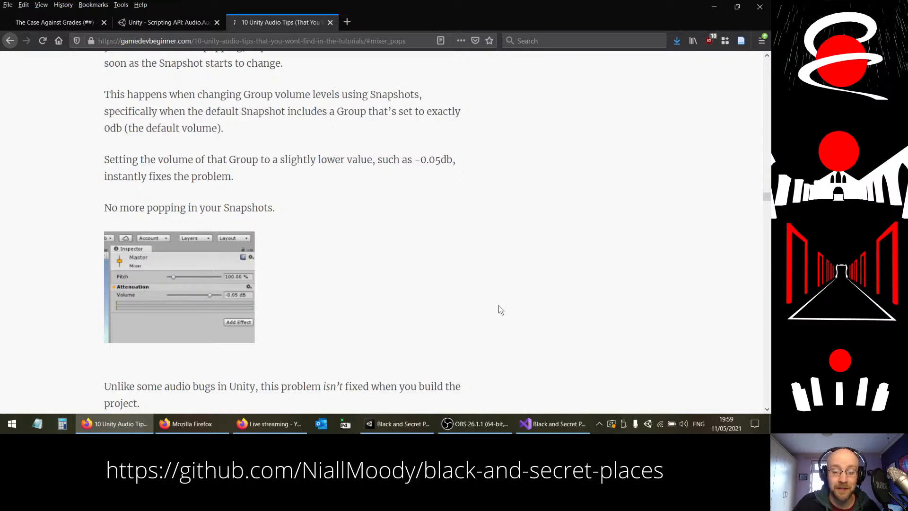
Step: Switch to Unity and set the BARBELiTH group's Attenuation volume to -0.05 dB in the Dry Snapshot
{"action": "left_click", "coordinate": [389, 424]}
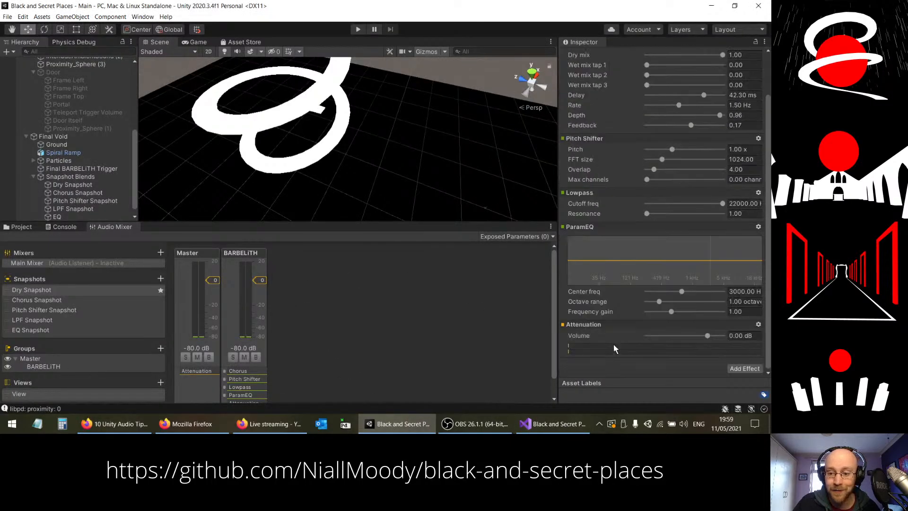
{"action": "scroll", "coordinate": [634, 326], "scroll_direction": "down", "scroll_amount": 2}
{"action": "left_click", "coordinate": [746, 336]}
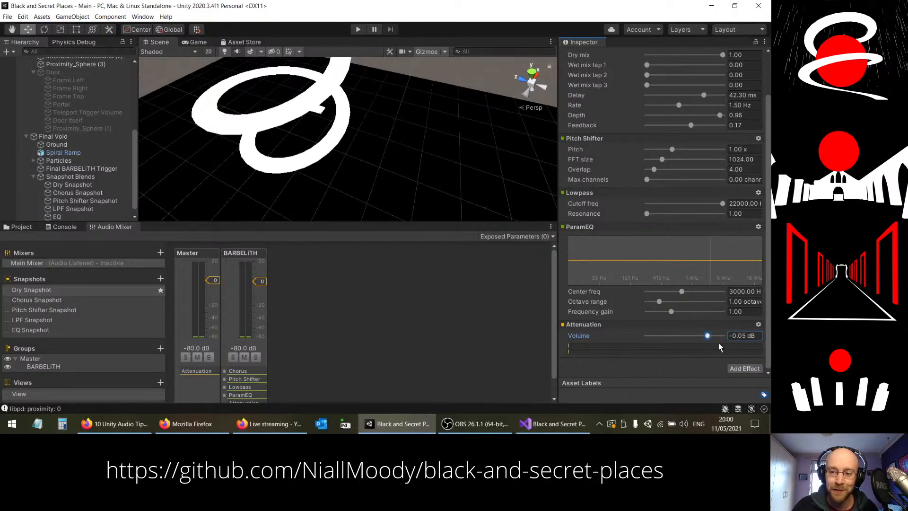
Step: Run the scene in play mode, move through the Final Void to test the snapshot blending, and stop playing
{"action": "left_click", "coordinate": [359, 30]}
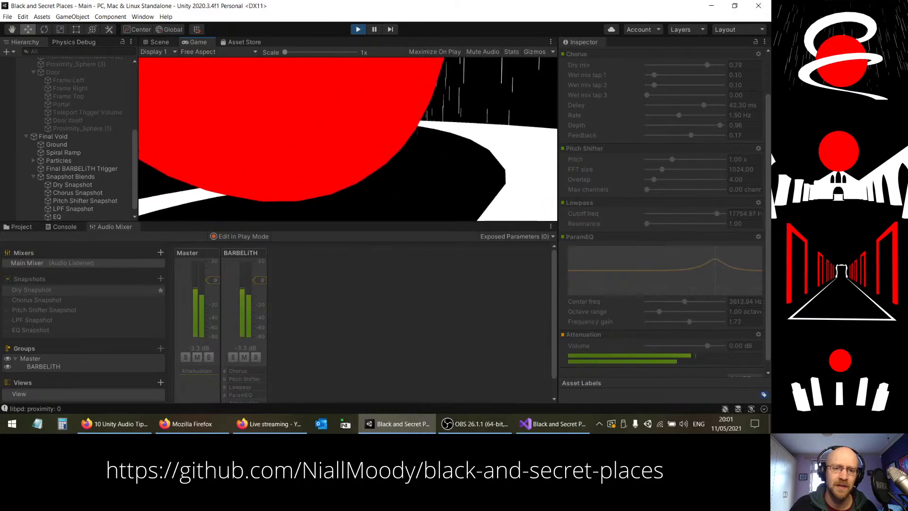
{"action": "key", "text": "w"}
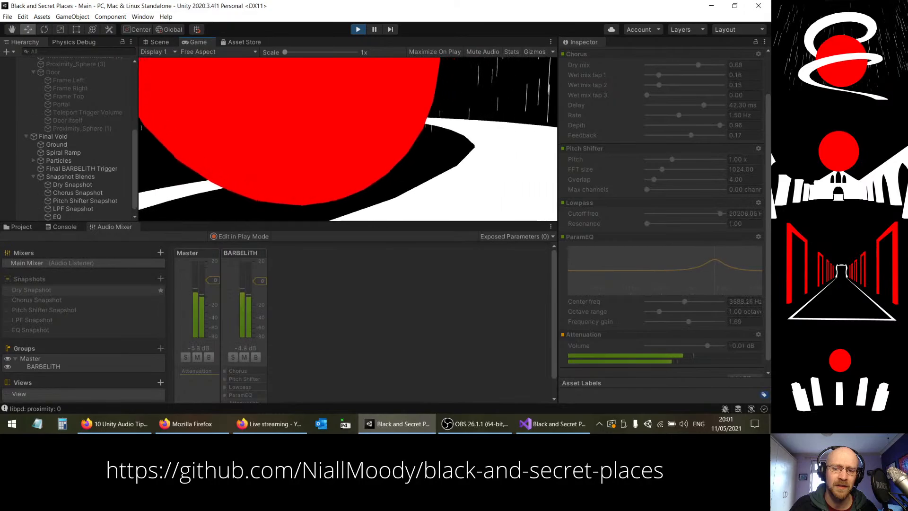
{"action": "key", "text": "w"}
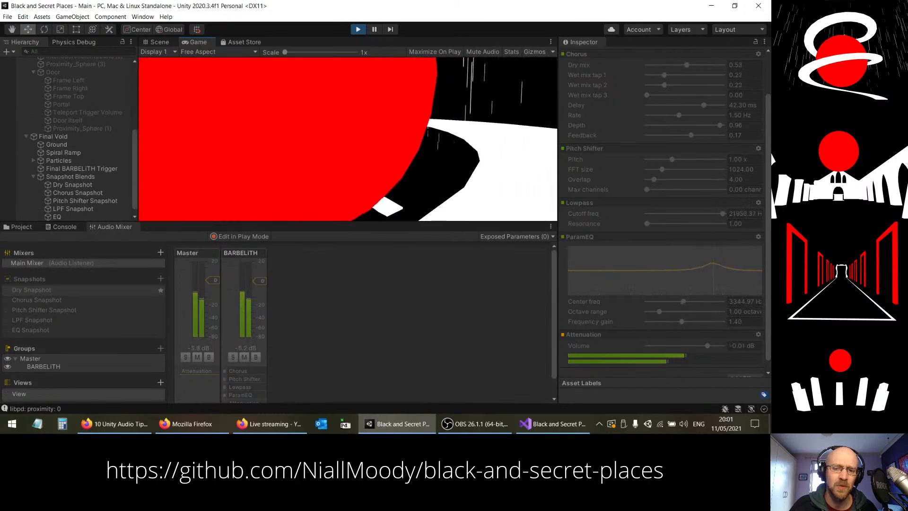
{"action": "key", "text": "w"}
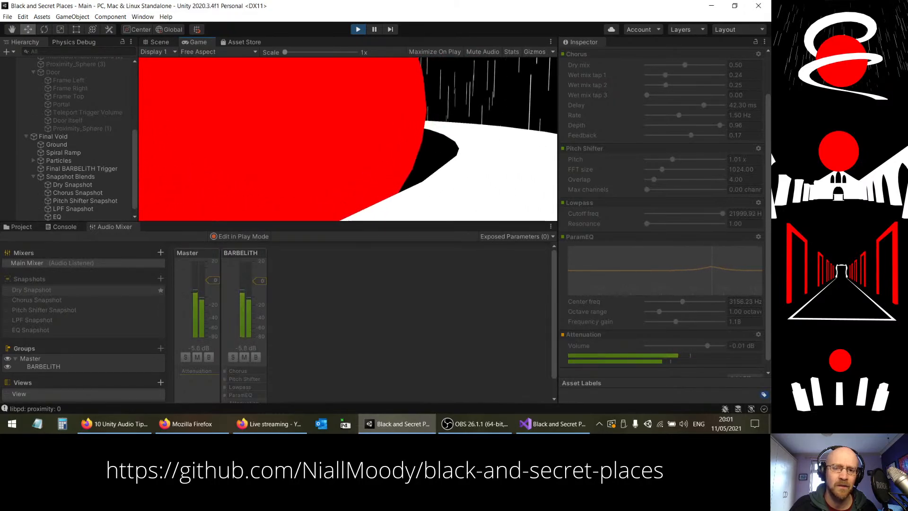
{"action": "key", "text": "w"}
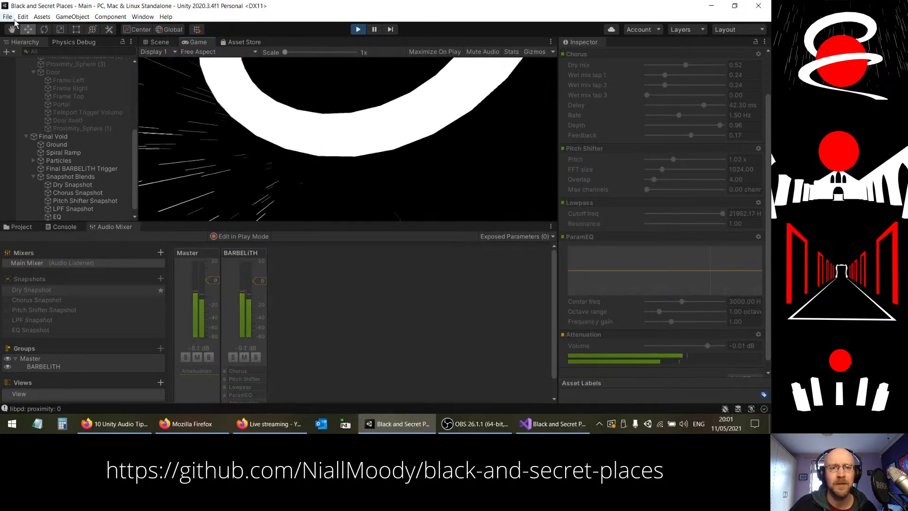
{"action": "left_click", "coordinate": [359, 30]}
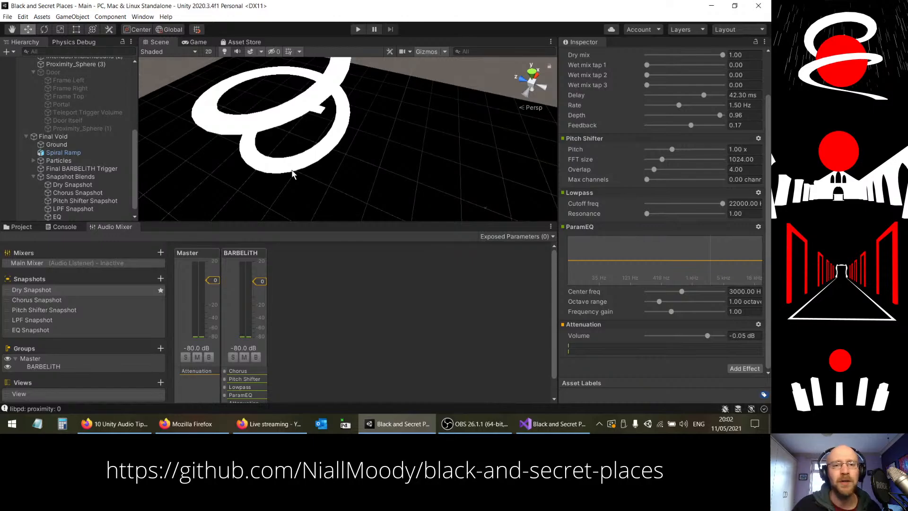
Step: Switch to Visual Studio and comment out the body of Update() in BARBELiTHSnapshotBlender.cs, from --limiter to the end of the if block
{"action": "left_click", "coordinate": [554, 424]}
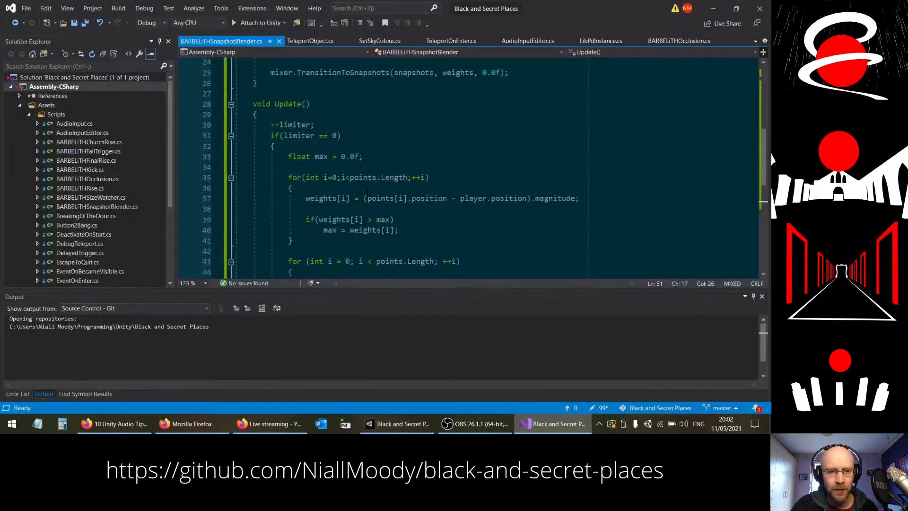
{"action": "scroll", "coordinate": [344, 175], "scroll_direction": "down", "scroll_amount": 1}
{"action": "left_click", "coordinate": [271, 93]}
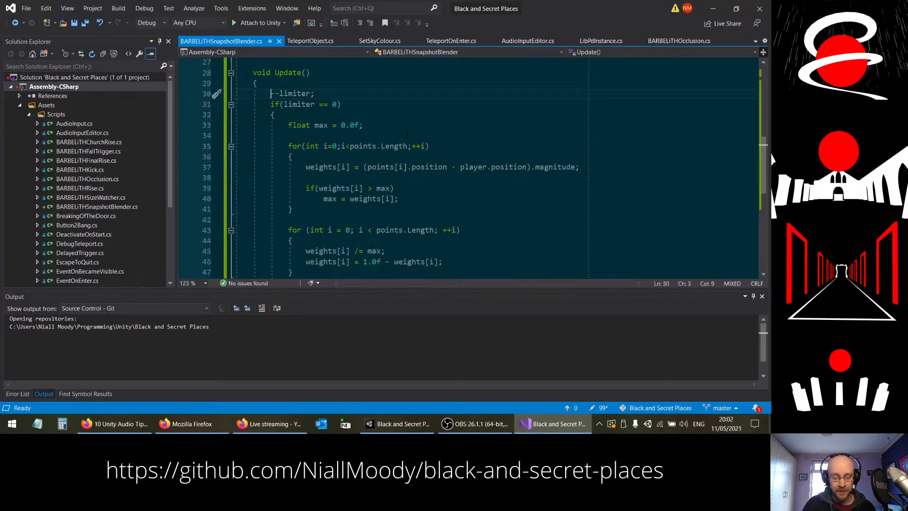
{"action": "type", "text": "/*"}
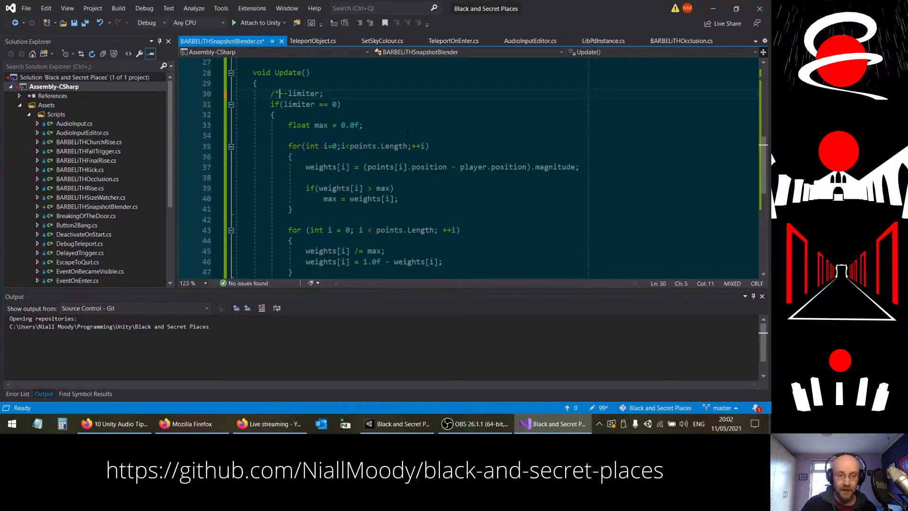
{"action": "scroll", "coordinate": [291, 197], "scroll_direction": "down", "scroll_amount": 4}
{"action": "left_click", "coordinate": [292, 197]}
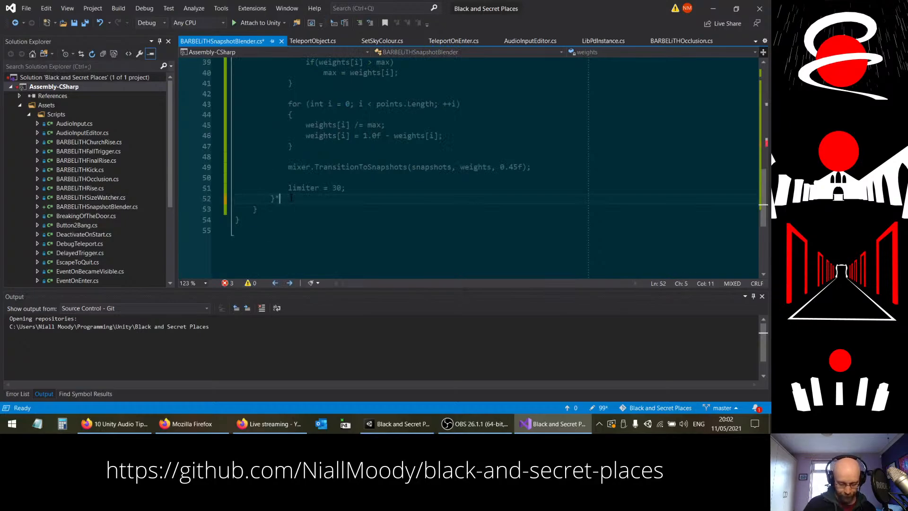
Step: Insert blank lines at the top of Update(), above the commented-out code, and begin an if condition with Input.GetButtonDown(
{"action": "scroll", "coordinate": [291, 197], "scroll_direction": "up", "scroll_amount": 6}
{"action": "left_click", "coordinate": [341, 147]}
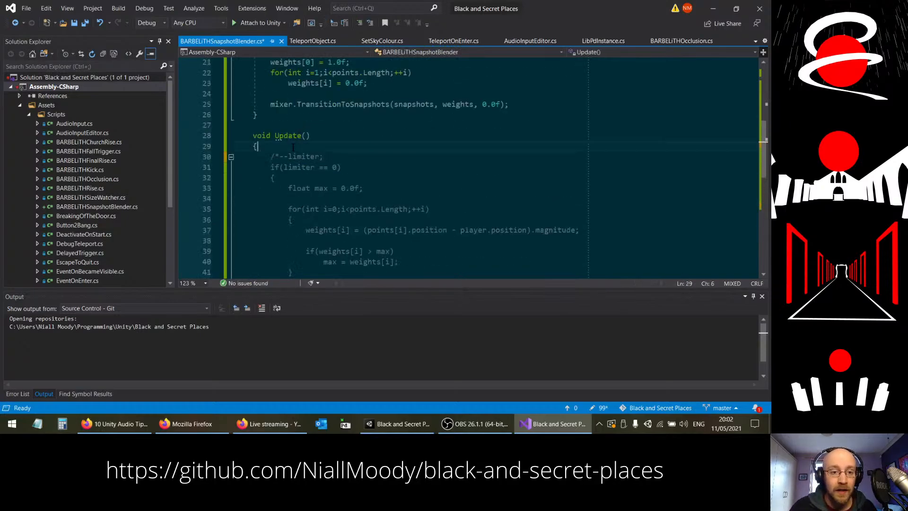
{"action": "key", "text": "Return"}
{"action": "key", "text": "Return"}
{"action": "key", "text": "Up"}
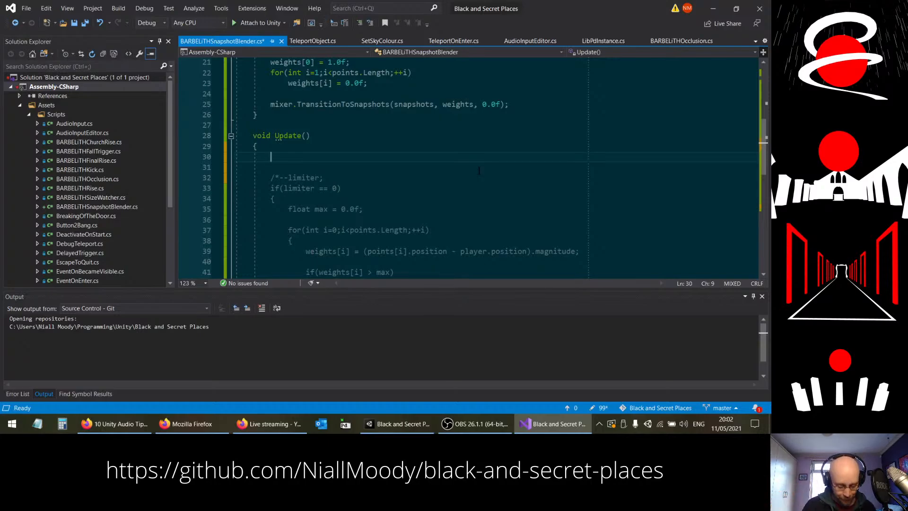
{"action": "type", "text": "if("}
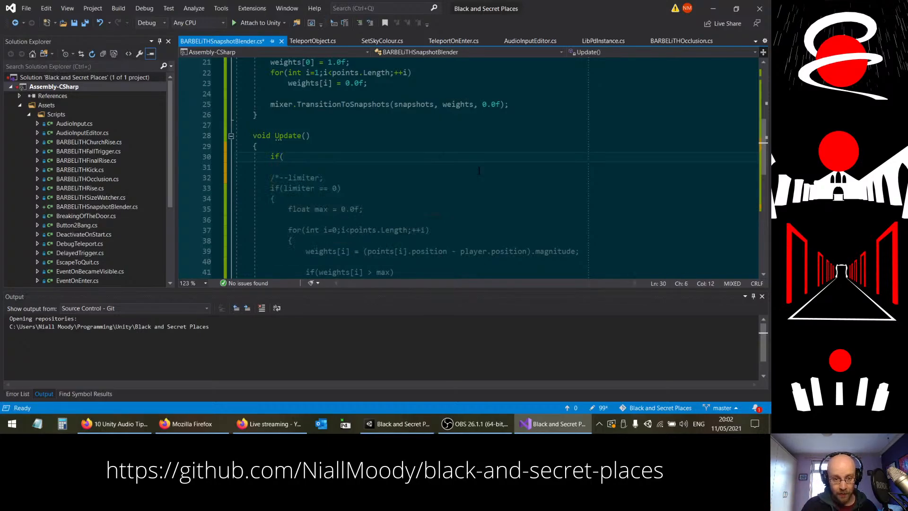
{"action": "type", "text": "Input.Get"}
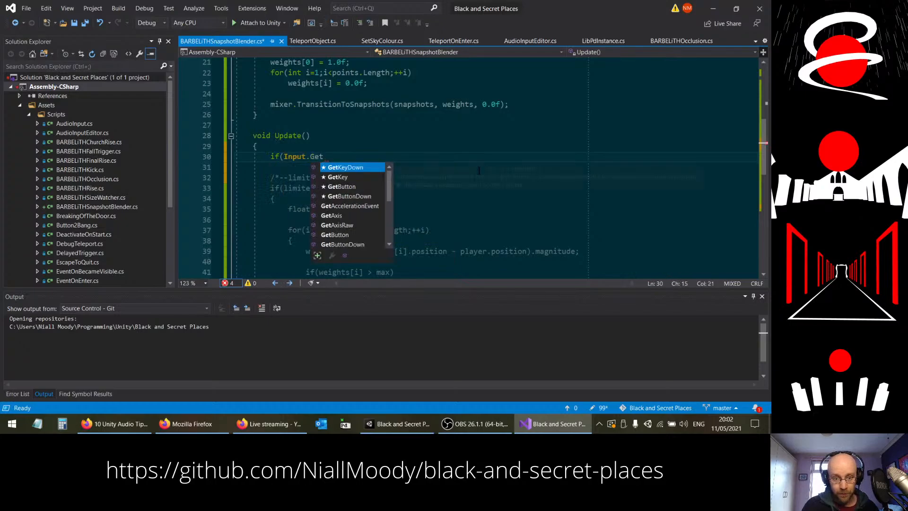
{"action": "key", "text": "Down"}
{"action": "key", "text": "Down"}
{"action": "key", "text": "Down"}
{"action": "key", "text": "Tab"}
{"action": "type", "text": "("}
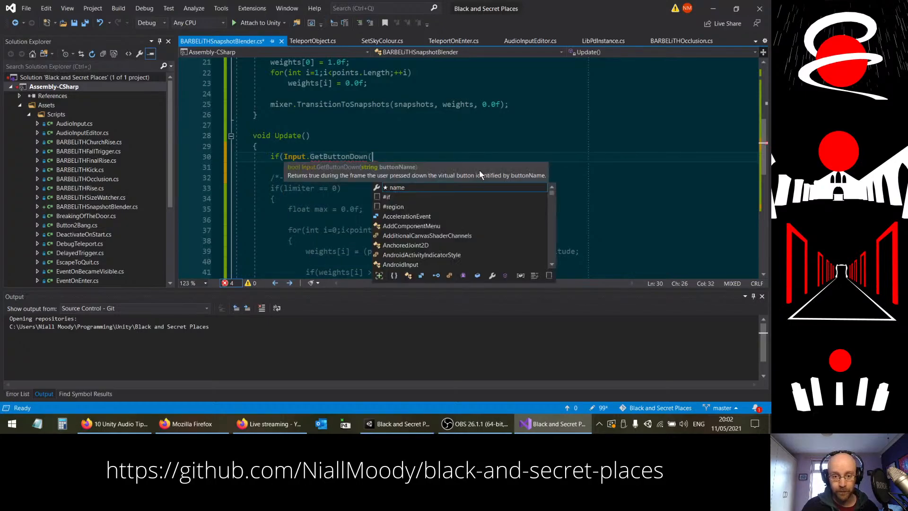
Step: Replace GetButtonDown with GetKeyDown( in the new if condition
{"action": "key", "text": "BackSpace"}
{"action": "key", "text": "BackSpace"}
{"action": "key", "text": "BackSpace"}
{"action": "key", "text": "BackSpace"}
{"action": "key", "text": "BackSpace"}
{"action": "key", "text": "BackSpace"}
{"action": "key", "text": "BackSpace"}
{"action": "key", "text": "BackSpace"}
{"action": "key", "text": "BackSpace"}
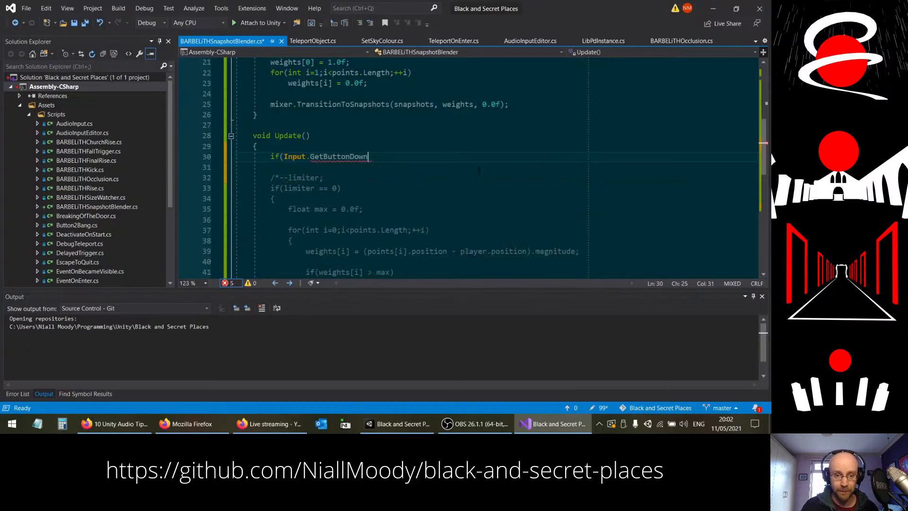
{"action": "type", "text": "KeyDown("}
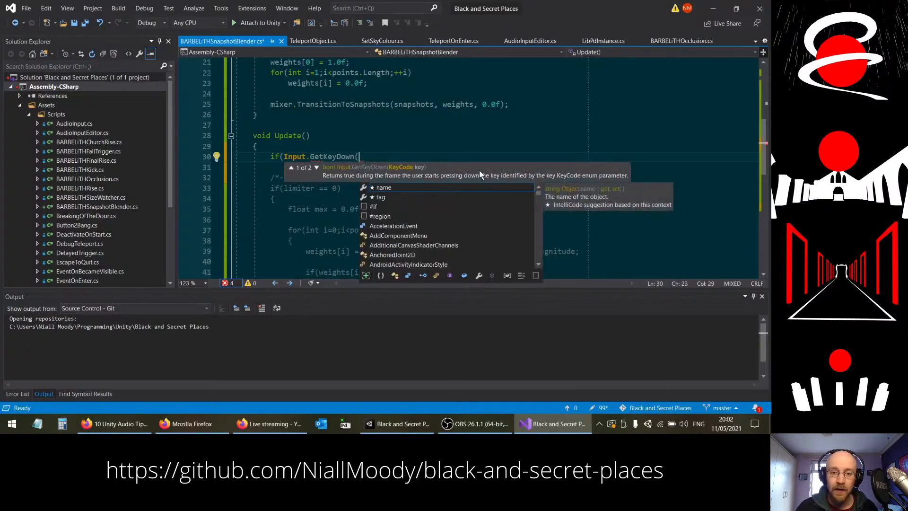
Step: Switch to Firefox, search the web for "unity keycode" and open Unity's KeyCode scripting reference page
{"action": "left_click", "coordinate": [117, 427]}
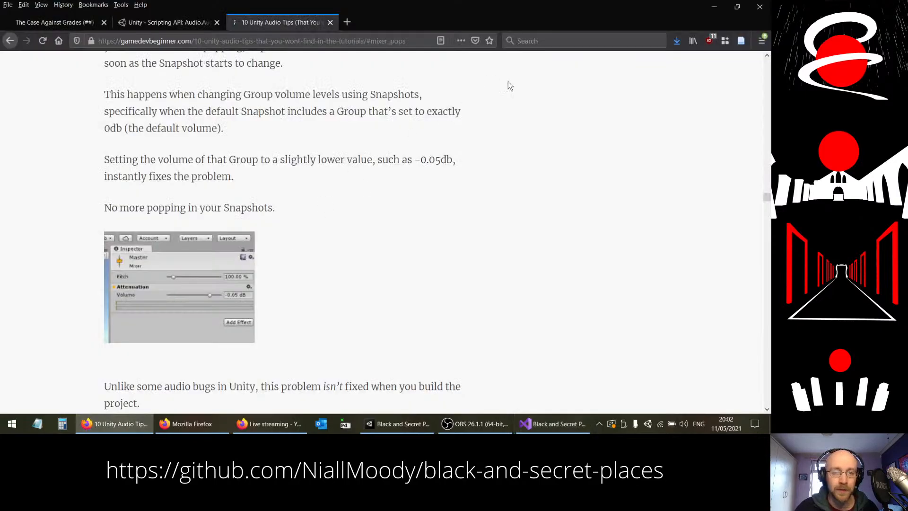
{"action": "type", "text": "unity keycode"}
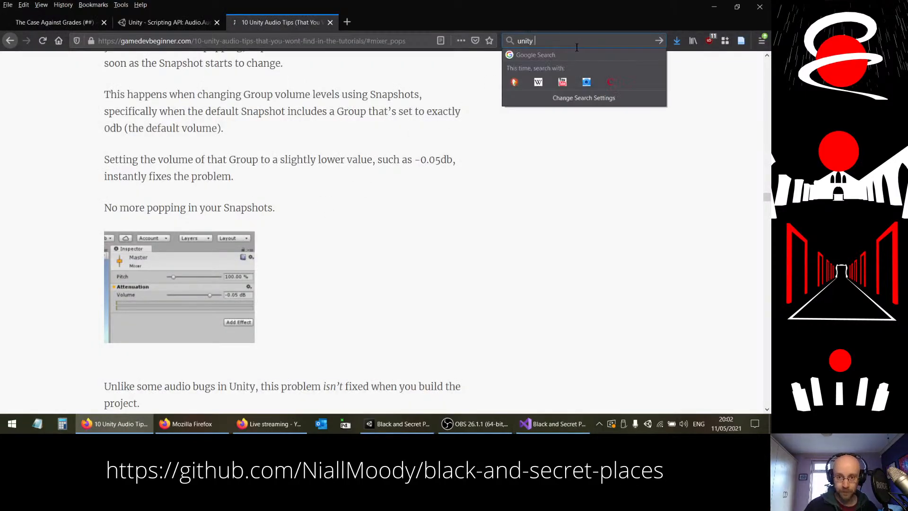
{"action": "key", "text": "Return"}
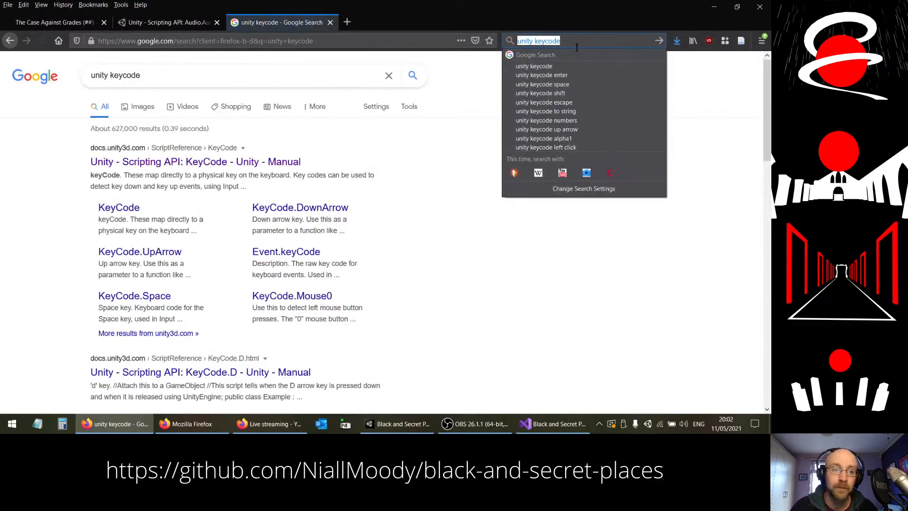
{"action": "left_click", "coordinate": [248, 161]}
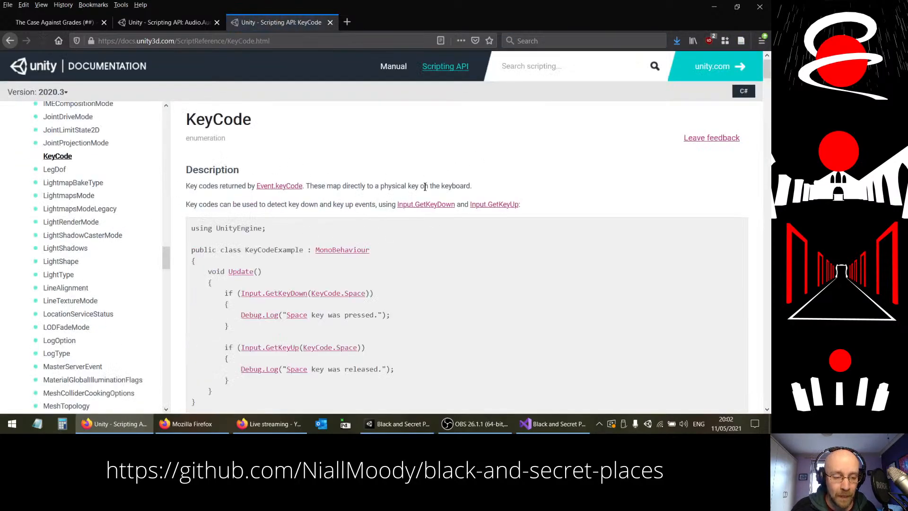
Step: Switch back to Visual Studio, complete the if condition with KeyCode.Space and add an empty braced body beneath it
{"action": "left_click", "coordinate": [552, 423]}
{"action": "type", "text": "Key"}
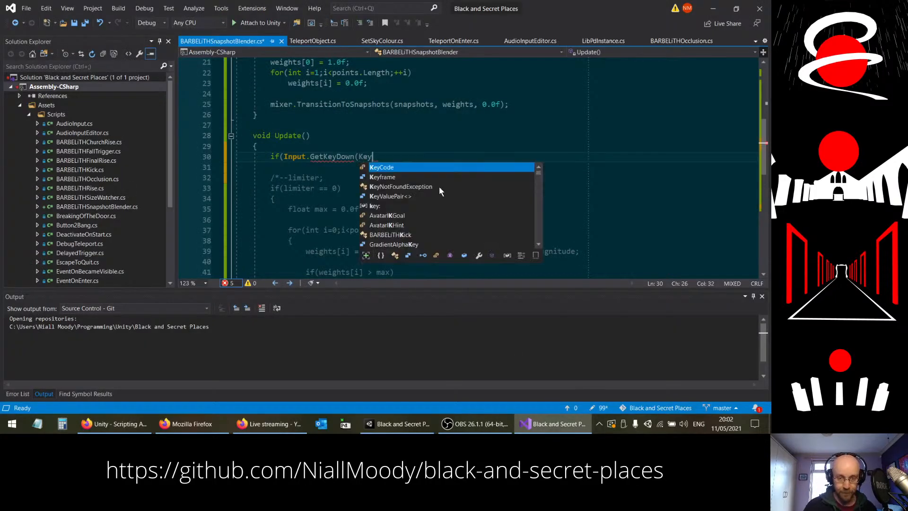
{"action": "type", "text": "Code.SPace"}
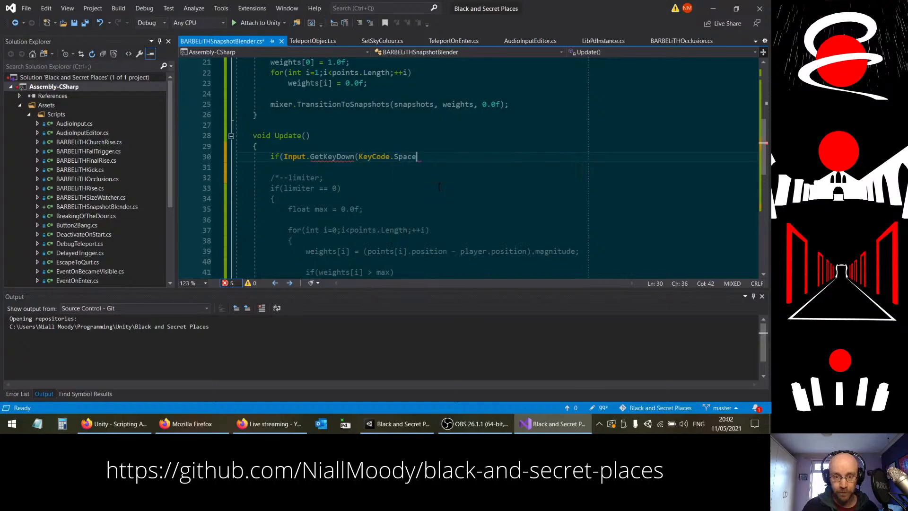
{"action": "type", "text": "))"}
{"action": "key", "text": "Return"}
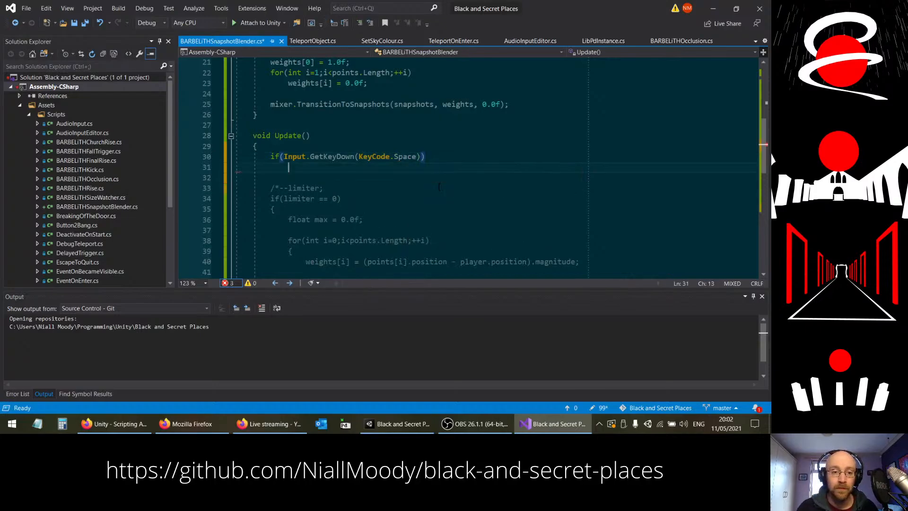
{"action": "type", "text": "{"}
{"action": "key", "text": "Return"}
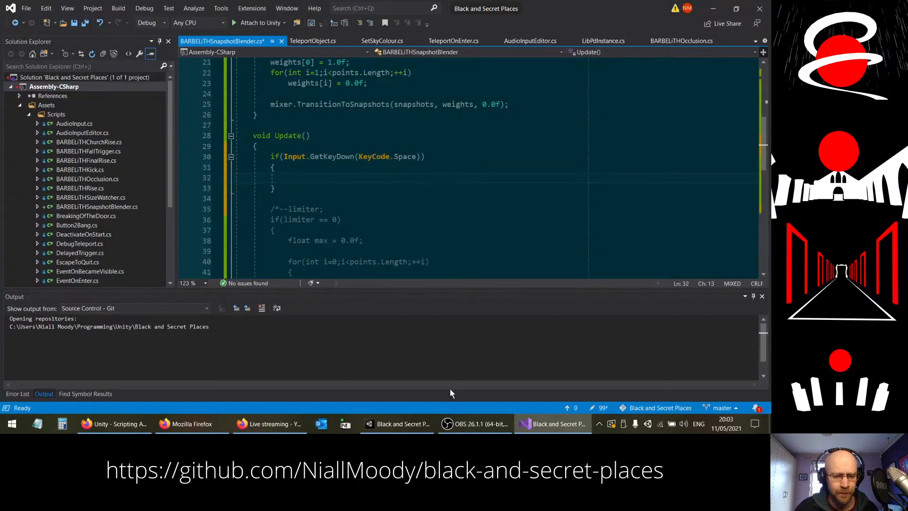
Step: Switch to Firefox and look through the KeyCode properties list for the names of the number keys
{"action": "left_click", "coordinate": [116, 424]}
{"action": "scroll", "coordinate": [586, 253], "scroll_direction": "down", "scroll_amount": 10}
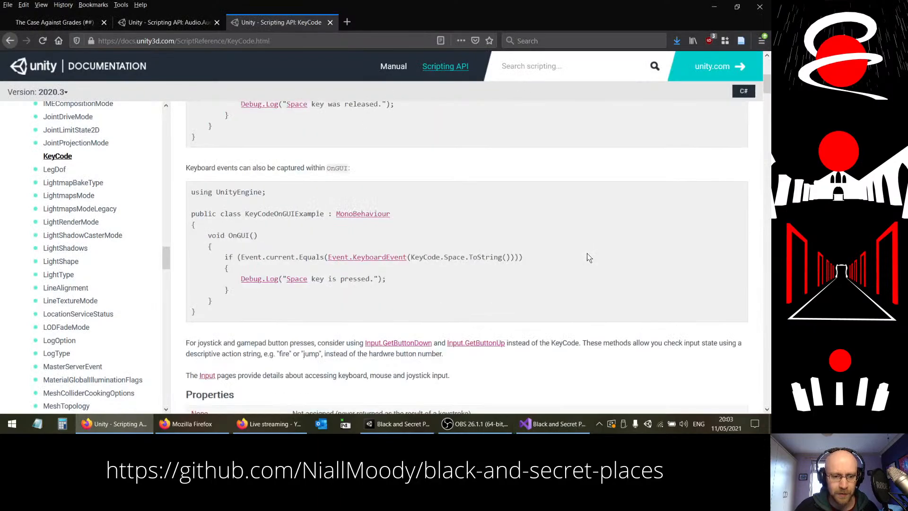
{"action": "scroll", "coordinate": [579, 254], "scroll_direction": "down", "scroll_amount": 15}
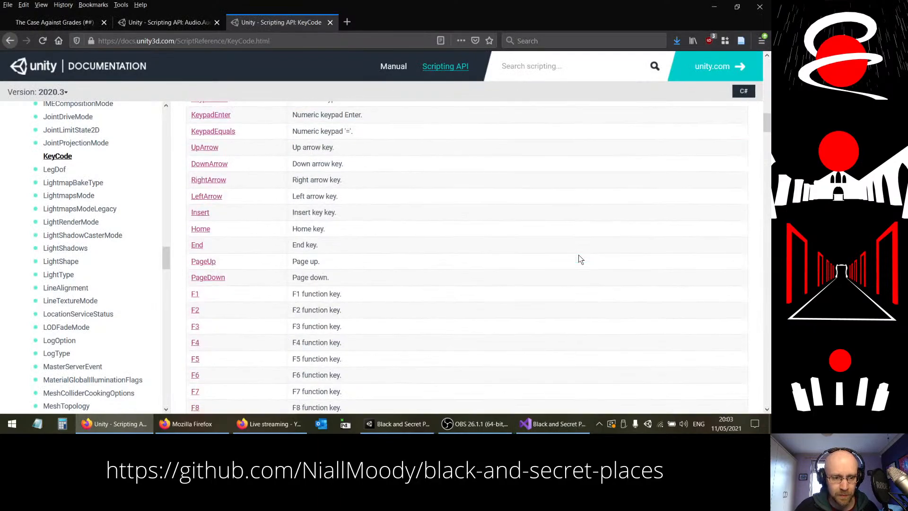
{"action": "scroll", "coordinate": [576, 259], "scroll_direction": "down", "scroll_amount": 3}
{"action": "scroll", "coordinate": [576, 259], "scroll_direction": "up", "scroll_amount": 8}
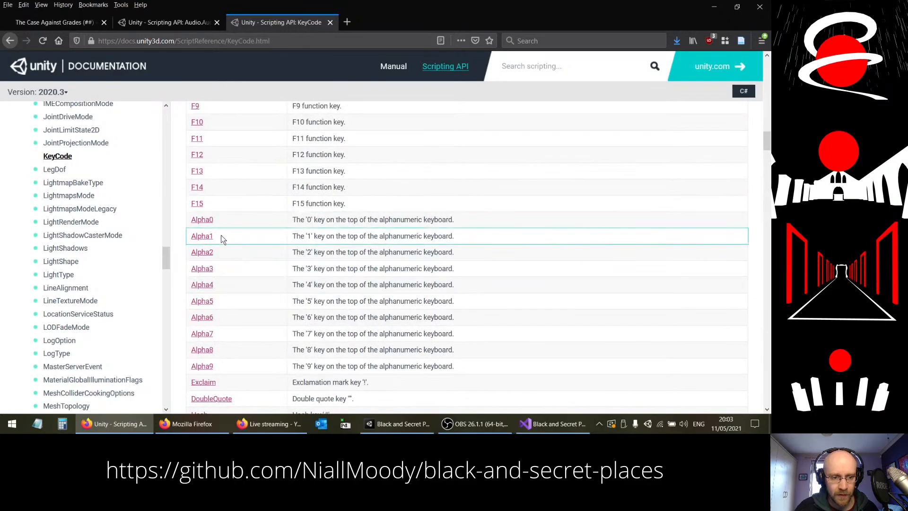
Step: Switch back to Visual Studio and change the key in the if condition from Space to Alpha1
{"action": "left_click", "coordinate": [553, 429]}
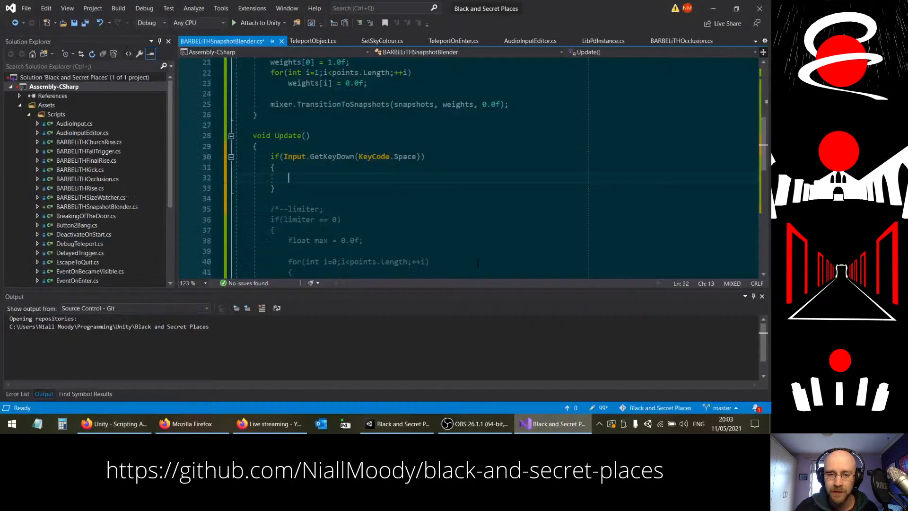
{"action": "double_click", "coordinate": [400, 157]}
{"action": "type", "text": "Alpha"}
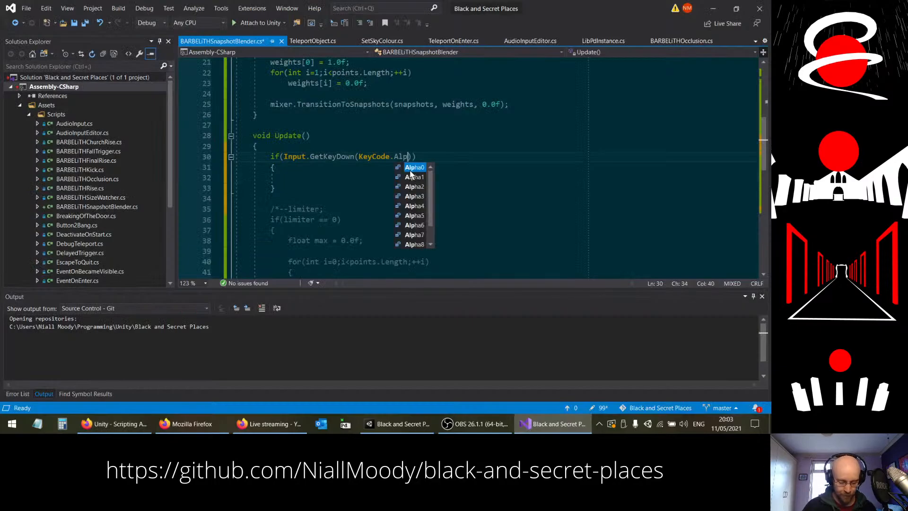
{"action": "type", "text": "1"}
Step: Add the statement weights[0] = 1.0f; inside the Alpha1 if block
{"action": "left_click", "coordinate": [456, 179]}
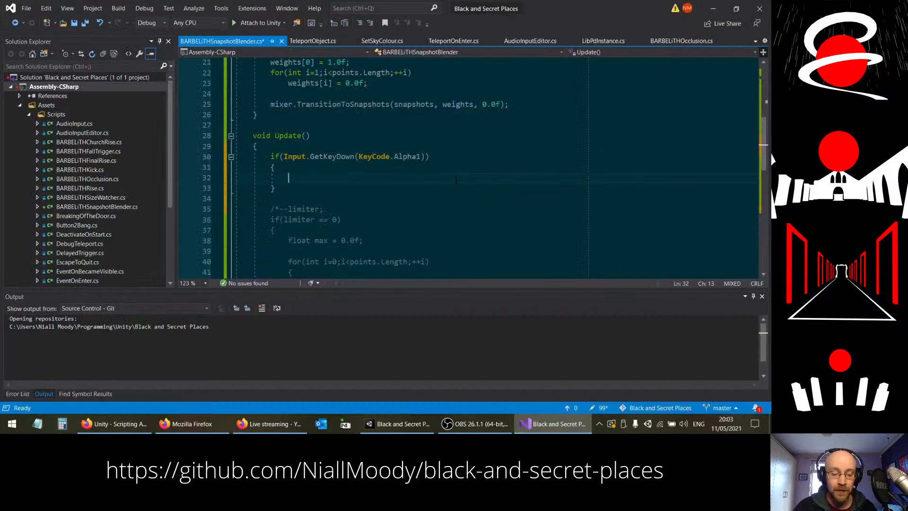
{"action": "type", "text": "wei"}
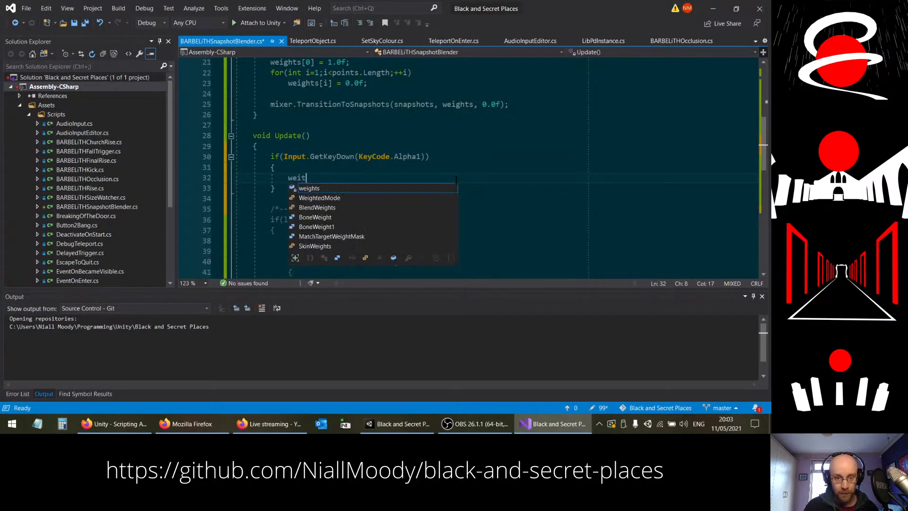
{"action": "type", "text": "ghts[0][ ="}
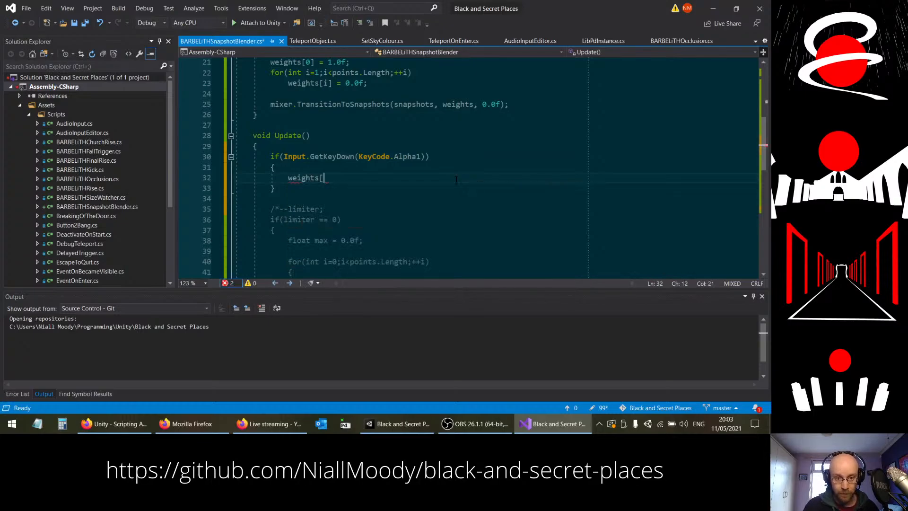
{"action": "key", "text": "BackSpace"}
{"action": "key", "text": "BackSpace"}
{"action": "key", "text": "BackSpace"}
{"action": "key", "text": "BackSpace"}
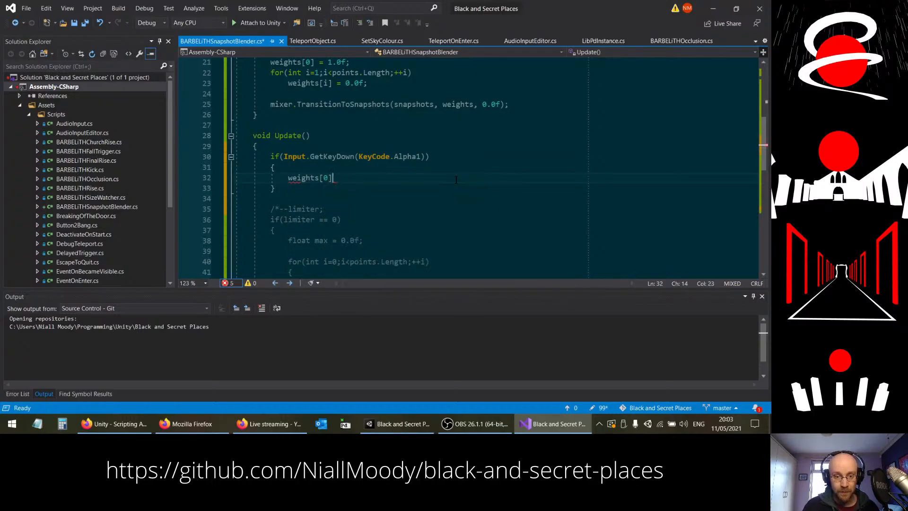
{"action": "type", "text": "= 1.0f;"}
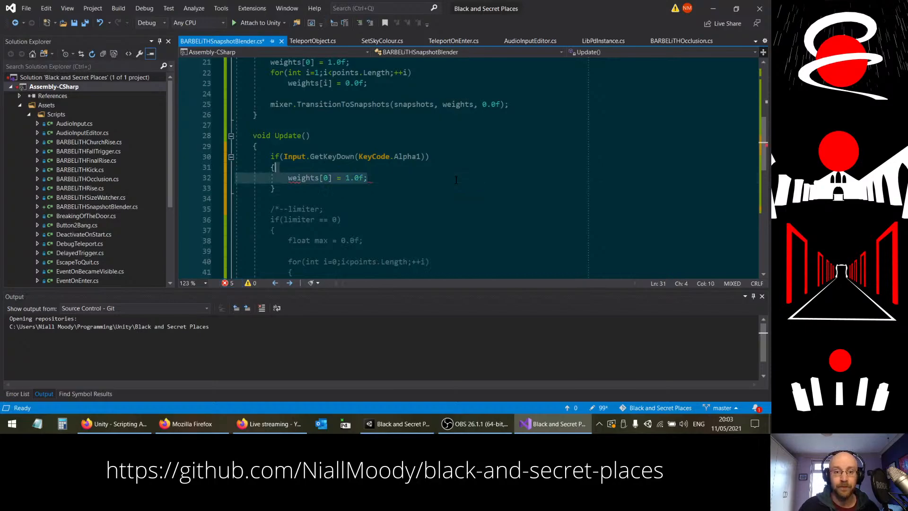
Step: Duplicate the weights[0] line and change the copy to weights[1] = 0.0f;
{"action": "key", "text": "ctrl+d"}
{"action": "type", "text": "1] = 0.0f;"}
{"action": "left_click_drag", "start_coordinate": [328, 188], "coordinate": [346, 188]}
{"action": "type", "text": "0"}
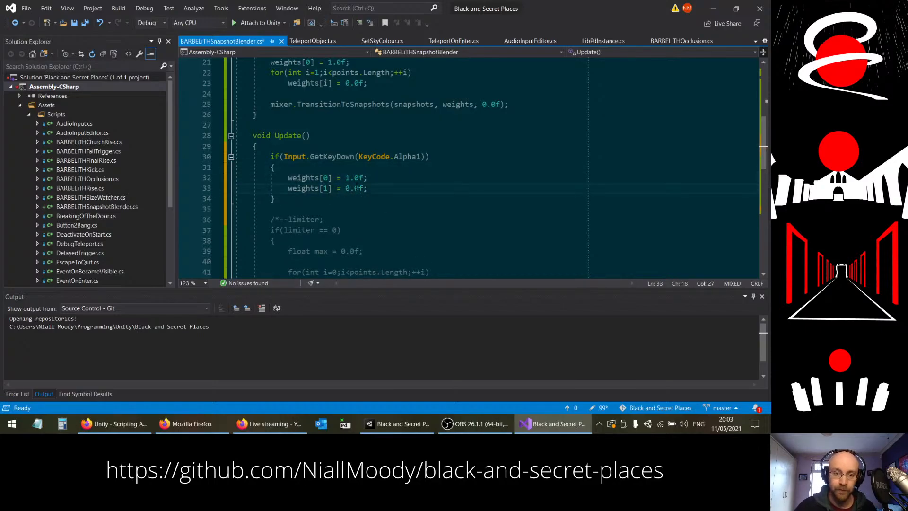
Step: Duplicate the weights[1] line four times and renumber the copies so weights[2] to weights[5] are also set to 0.0f
{"action": "left_click", "coordinate": [375, 192]}
{"action": "key", "text": "ctrl+d"}
{"action": "key", "text": "ctrl+d"}
{"action": "key", "text": "ctrl+d"}
{"action": "key", "text": "ctrl+d"}
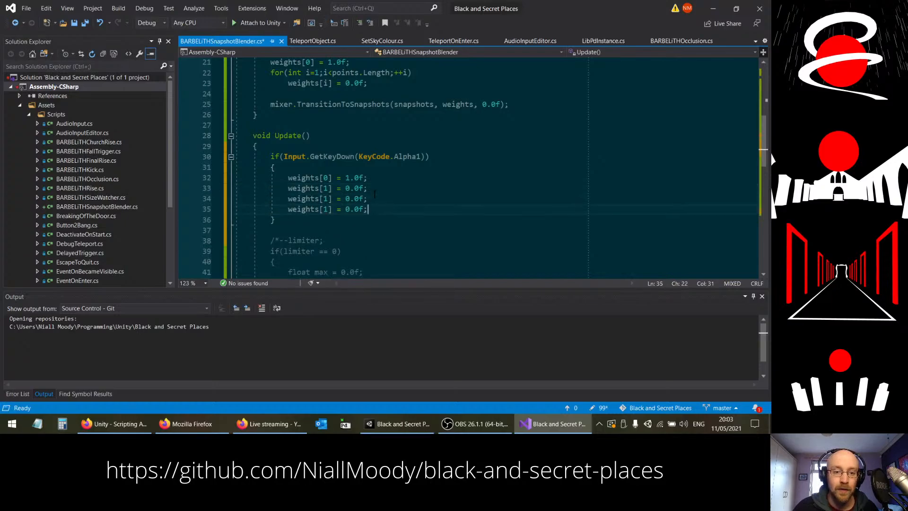
{"action": "left_click_drag", "start_coordinate": [328, 198], "coordinate": [328, 230]}
{"action": "type", "text": "2"}
{"action": "left_click", "coordinate": [324, 209]}
{"action": "type", "text": "34"}
Step: Add a copy of the block as an else if for KeyCode.Alpha2, with weights[0] at 0.0f and weights[1] at 1.0f
{"action": "left_click", "coordinate": [290, 241]}
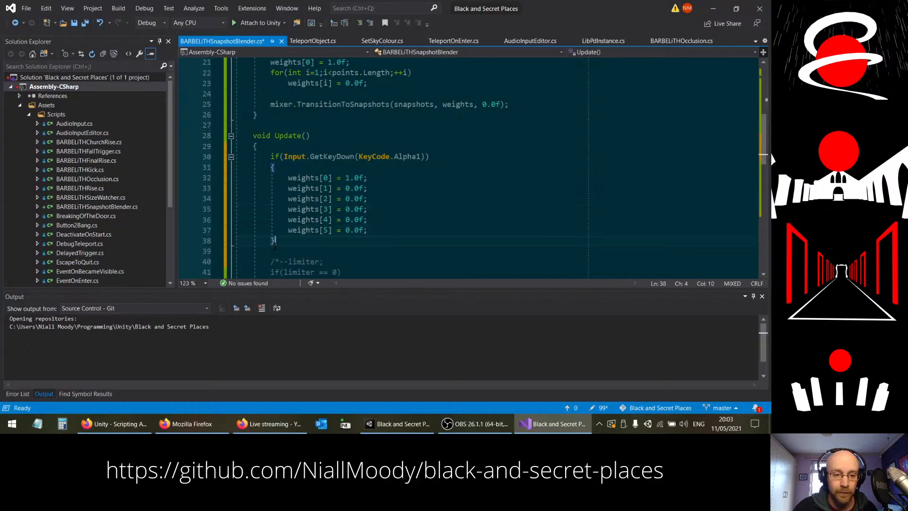
{"action": "key", "text": "Return"}
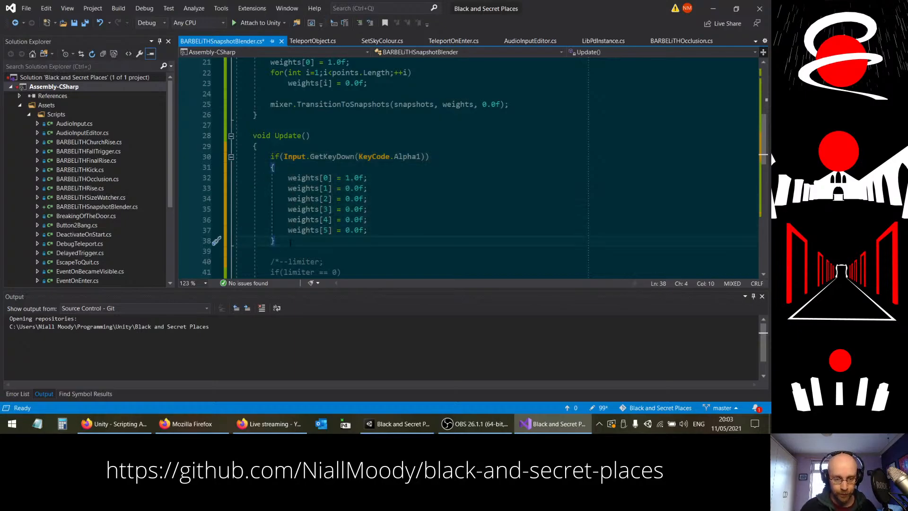
{"action": "type", "text": "else"}
{"action": "type", "text": "if (Input.GetKeyDown(KeyCode.Alpha1)) { weights[0] = 1.0f; weights[1] = 0.0f; weights[2] = 0.0f; weights[3] = 0.0f; weights[4] = 0.0f; weights[5] = 0.0f; }"}
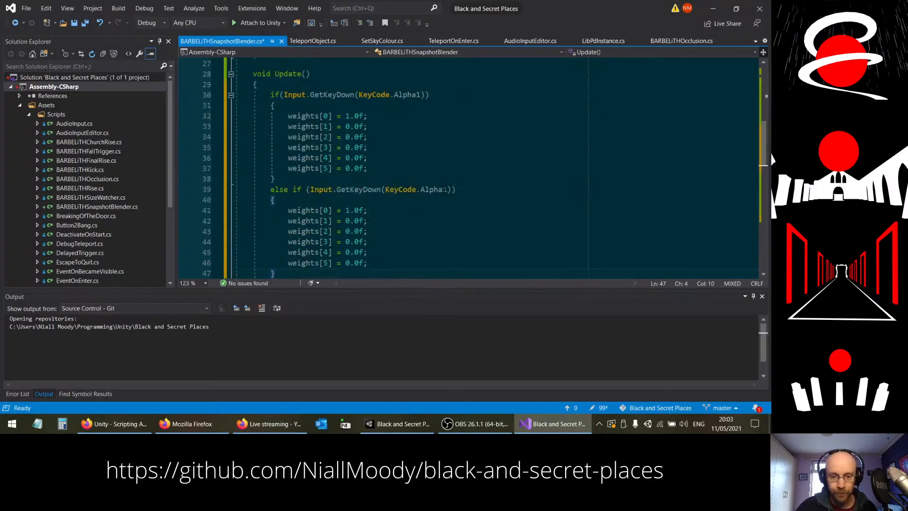
{"action": "left_click_drag", "start_coordinate": [444, 189], "coordinate": [450, 189]}
{"action": "type", "text": "2"}
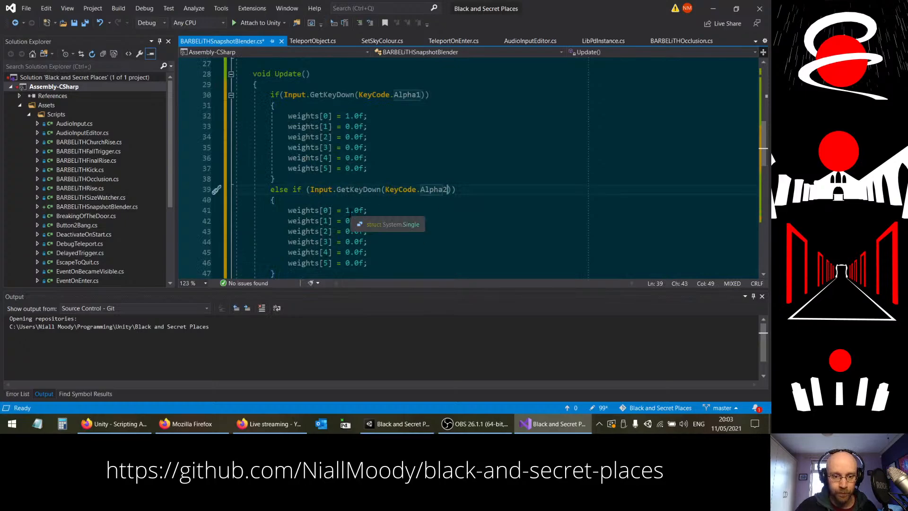
{"action": "left_click", "coordinate": [350, 209]}
{"action": "type", "text": "0"}
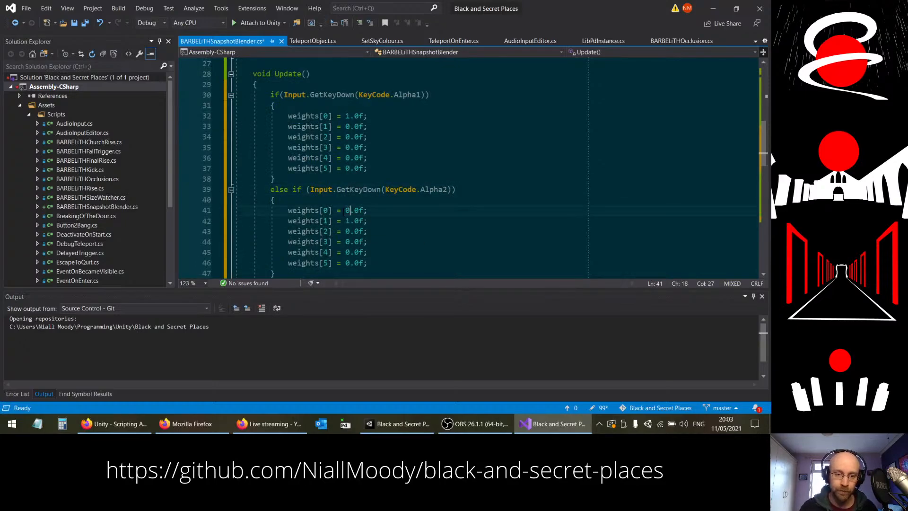
Step: Paste another copy of the Alpha1 block below the Alpha2 block and turn its if into an else if
{"action": "scroll", "coordinate": [312, 213], "scroll_direction": "down", "scroll_amount": 2}
{"action": "left_click", "coordinate": [280, 213]}
{"action": "type", "text": "if (Input.GetKeyDown(KeyCode.Alpha1)) { \tweights[0] = 1.0f; \tweights[1] = 0.0f; \tweights[2] = 0.0f; \tweights[3] = 0.0f; \tweights[4] = 0.0f; \tweights[5] = 0.0f; }"}
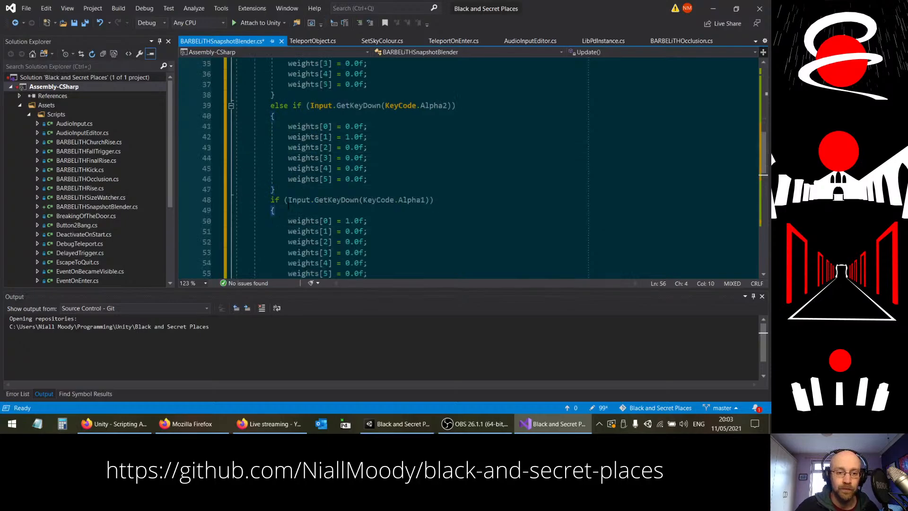
{"action": "left_click", "coordinate": [271, 199]}
{"action": "type", "text": "else"}
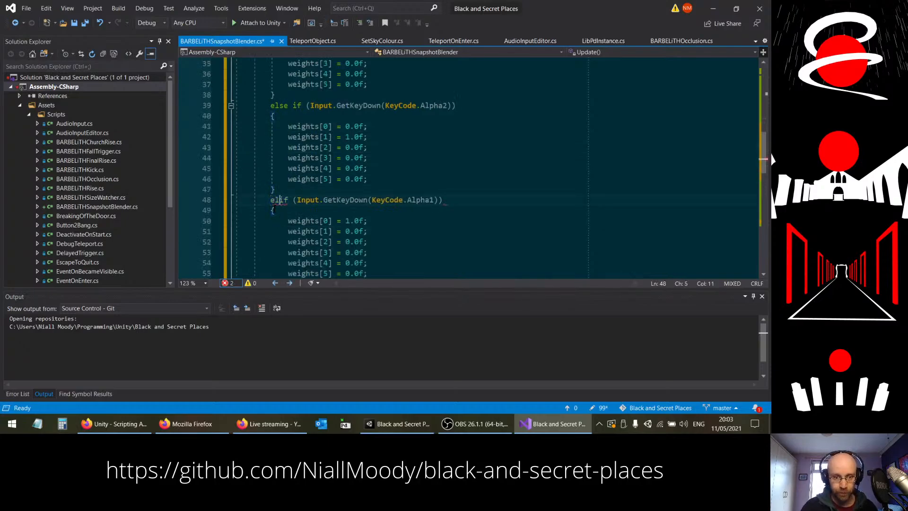
Step: Change the new block's key to KeyCode.Alpha3, with weights[0] at 0.0f and weights[2] at 1.0f
{"action": "scroll", "coordinate": [506, 116], "scroll_direction": "down", "scroll_amount": 1}
{"action": "left_click", "coordinate": [447, 167]}
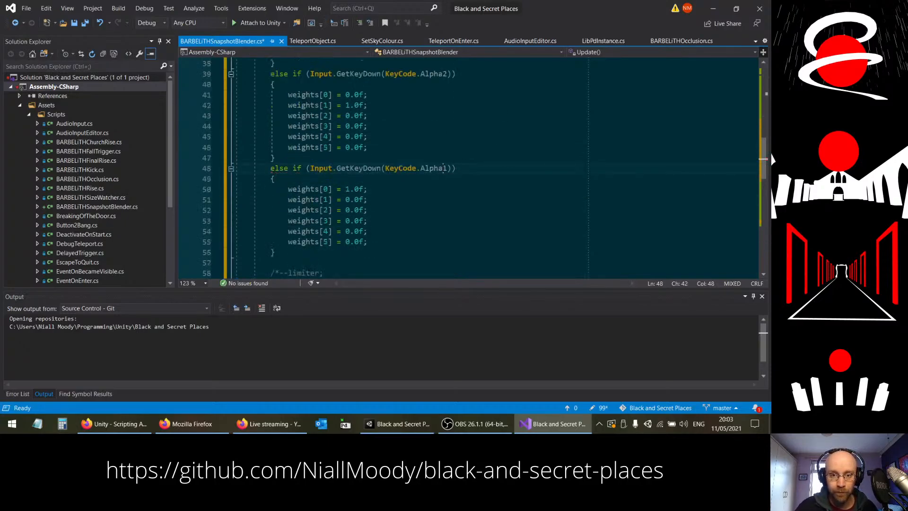
{"action": "key", "text": "BackSpace"}
{"action": "type", "text": "3"}
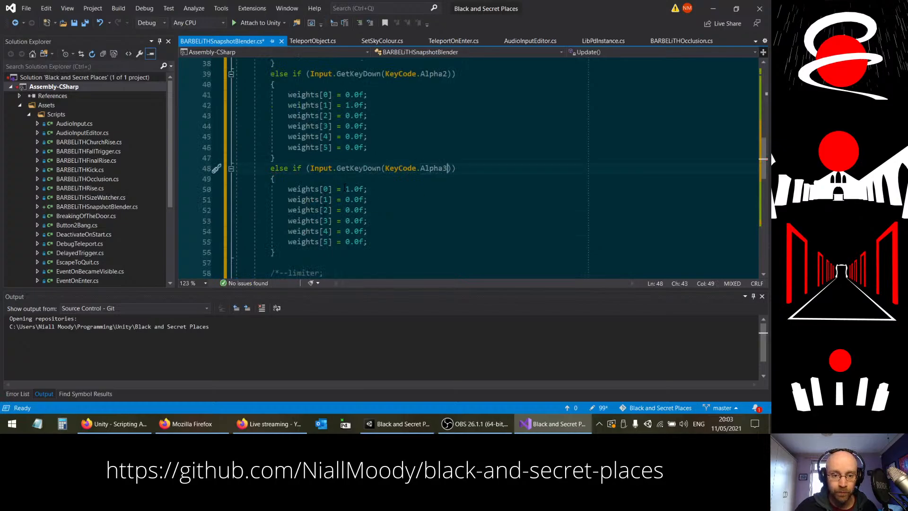
{"action": "left_click", "coordinate": [345, 202]}
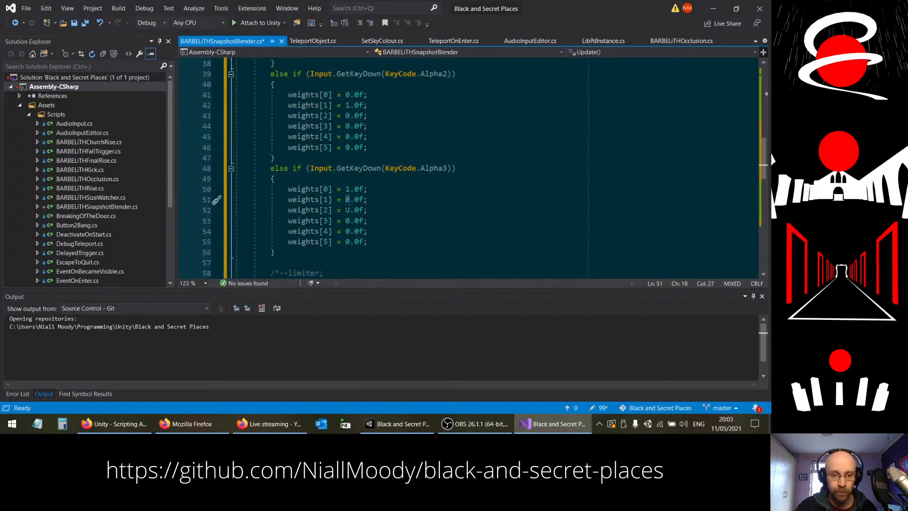
{"action": "left_click", "coordinate": [347, 210]}
{"action": "left_click", "coordinate": [345, 189]}
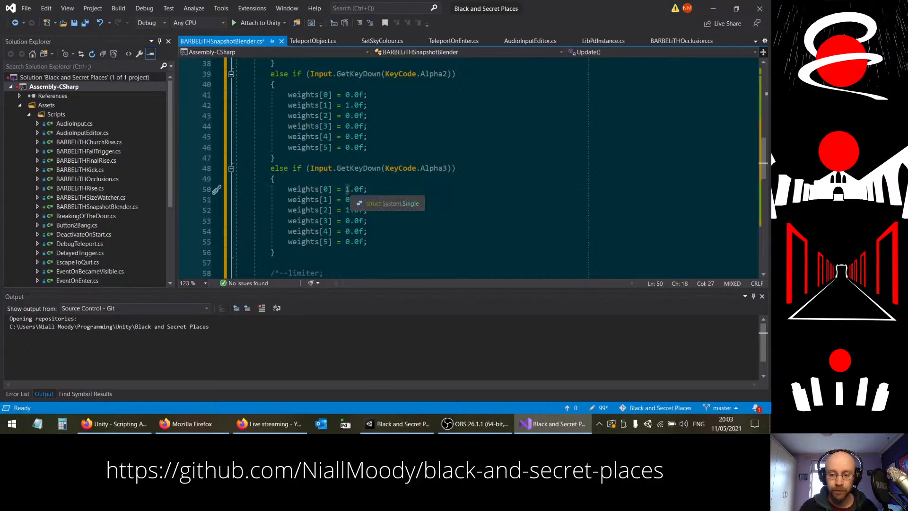
Step: Duplicate the Alpha3 block directly below itself and change the copy's key to KeyCode.Alpha4
{"action": "left_click", "coordinate": [275, 252]}
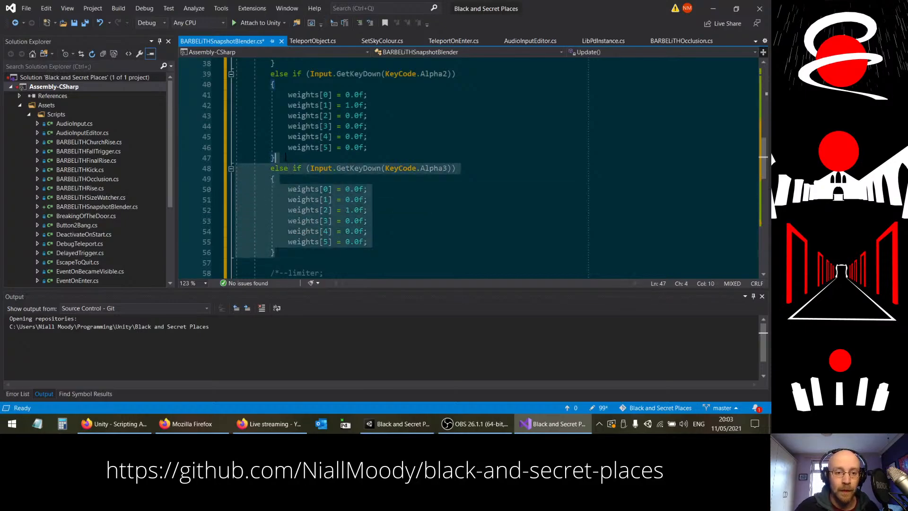
{"action": "type", "text": "else if (Input.GetKeyDown(KeyCode.Alpha3)) { weights[0] = 0.0f; weights[1] = 0.0f; weights[2] = 1.0f; weights[3] = 0.0f; weights[4] = 0.0f; weights[5] = 0.0f; }"}
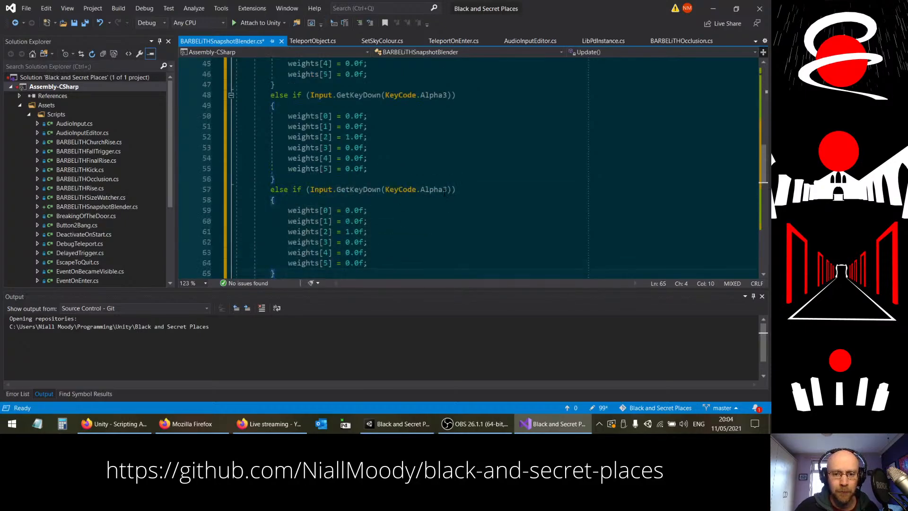
{"action": "left_click", "coordinate": [446, 189]}
{"action": "key", "text": "BackSpace"}
{"action": "type", "text": "4"}
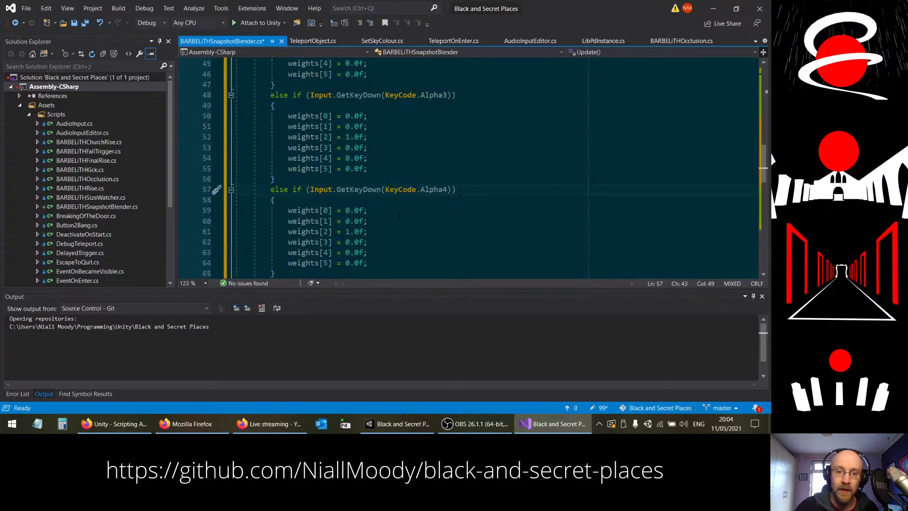
Step: Set weights[2] to 0.0f and weights[3] to 1.0f in the Alpha4 block
{"action": "scroll", "coordinate": [399, 216], "scroll_direction": "down", "scroll_amount": 1}
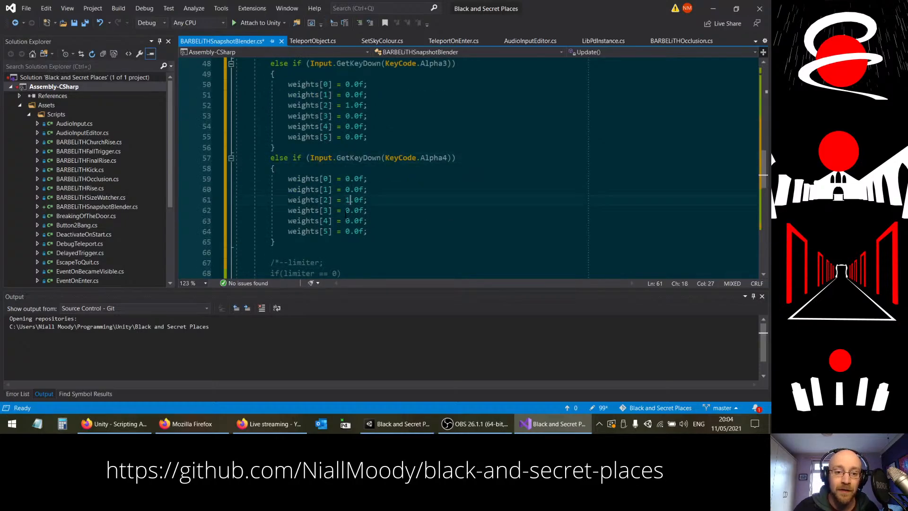
{"action": "left_click", "coordinate": [346, 199]}
{"action": "key", "text": "Delete"}
{"action": "type", "text": "0"}
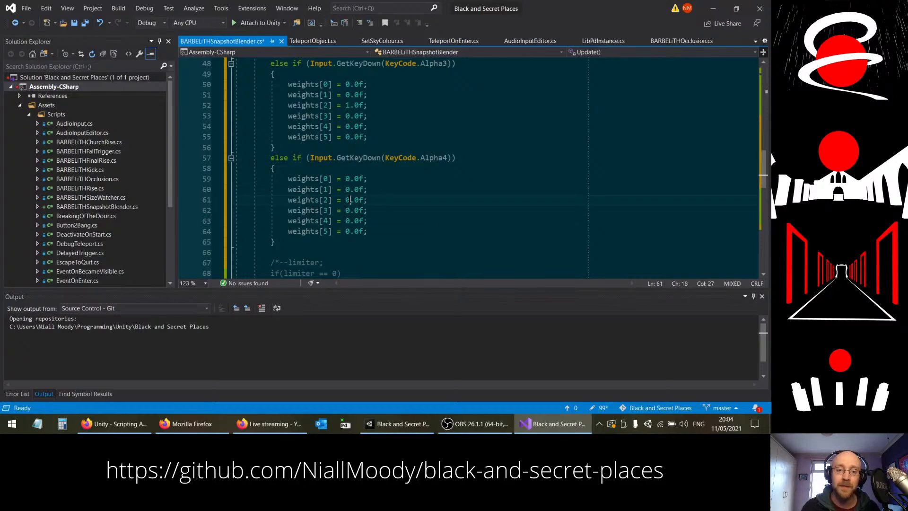
{"action": "left_click", "coordinate": [347, 210]}
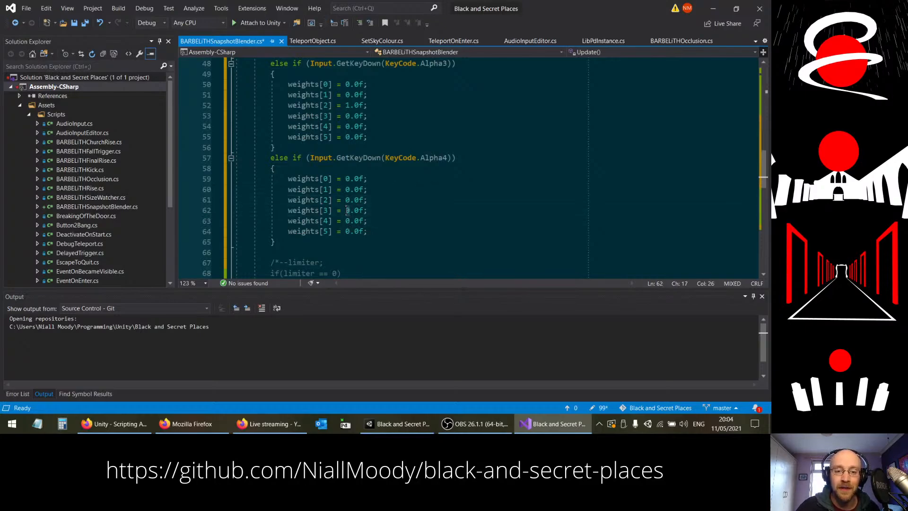
{"action": "key", "text": "Delete"}
{"action": "type", "text": "1"}
Step: Duplicate the Alpha4 block directly below itself and change the copy's key to KeyCode.Alpha5
{"action": "left_click_drag", "start_coordinate": [280, 242], "coordinate": [290, 150]}
{"action": "key", "text": "ctrl+c"}
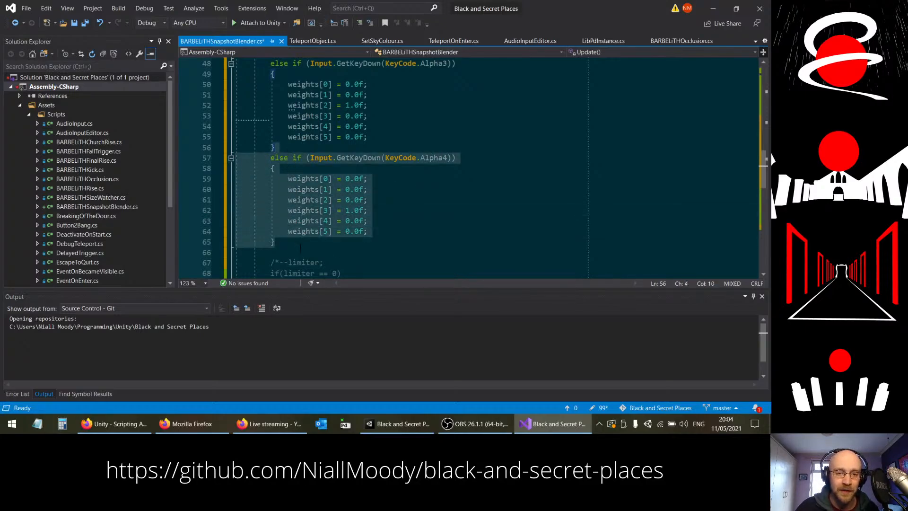
{"action": "left_click", "coordinate": [321, 242]}
{"action": "key", "text": "ctrl+v"}
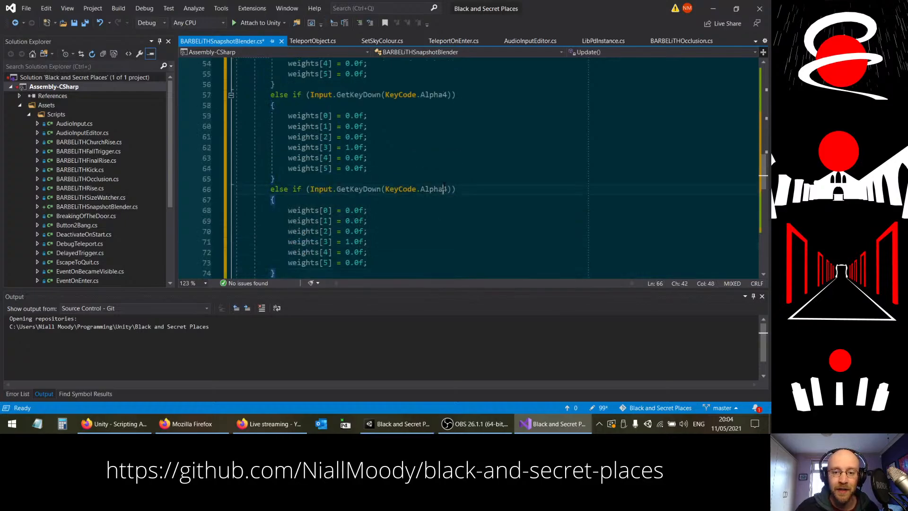
{"action": "left_click", "coordinate": [448, 189]}
{"action": "key", "text": "BackSpace"}
{"action": "type", "text": "5"}
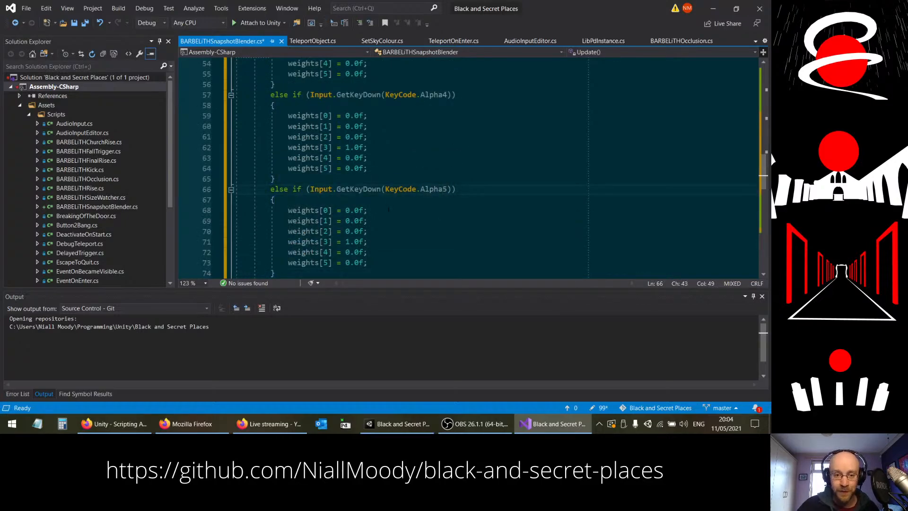
Step: Set weights[3] to 0.0f and weights[4] to 1.0f in the Alpha5 block
{"action": "left_click", "coordinate": [345, 252]}
{"action": "key", "text": "Up"}
{"action": "key", "text": "BackSpace"}
{"action": "type", "text": "0"}
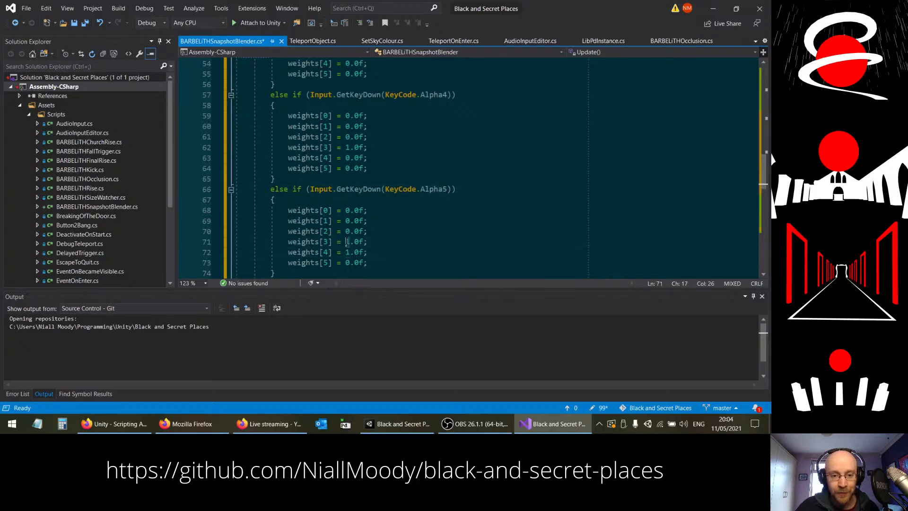
{"action": "scroll", "coordinate": [367, 178], "scroll_direction": "down", "scroll_amount": 1}
{"action": "scroll", "coordinate": [365, 178], "scroll_direction": "down", "scroll_amount": 1}
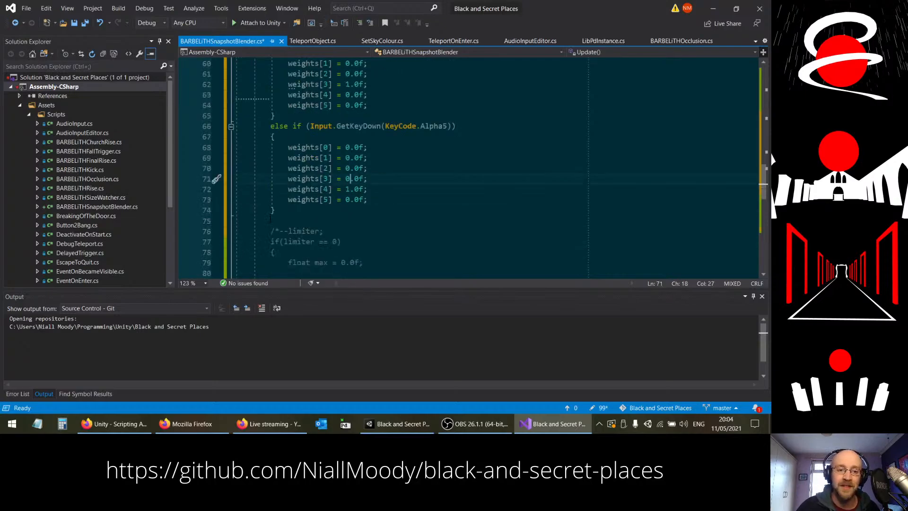
{"action": "left_click_drag", "start_coordinate": [276, 210], "coordinate": [279, 116]}
{"action": "key", "text": "ctrl+c"}
{"action": "left_click", "coordinate": [285, 214]}
{"action": "key", "text": "ctrl+v"}
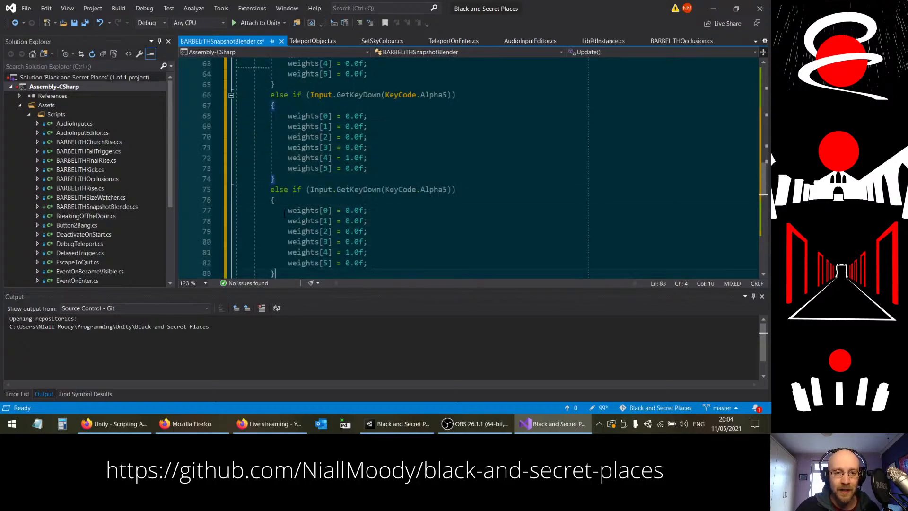
{"action": "left_click", "coordinate": [445, 190]}
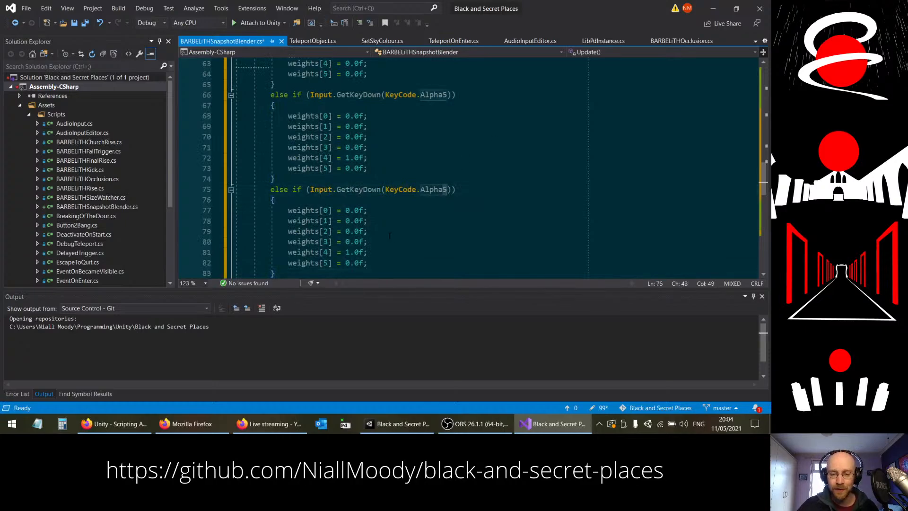
{"action": "scroll", "coordinate": [402, 213], "scroll_direction": "down", "scroll_amount": 5}
{"action": "scroll", "coordinate": [386, 230], "scroll_direction": "up", "scroll_amount": 5}
{"action": "scroll", "coordinate": [385, 230], "scroll_direction": "up", "scroll_amount": 1}
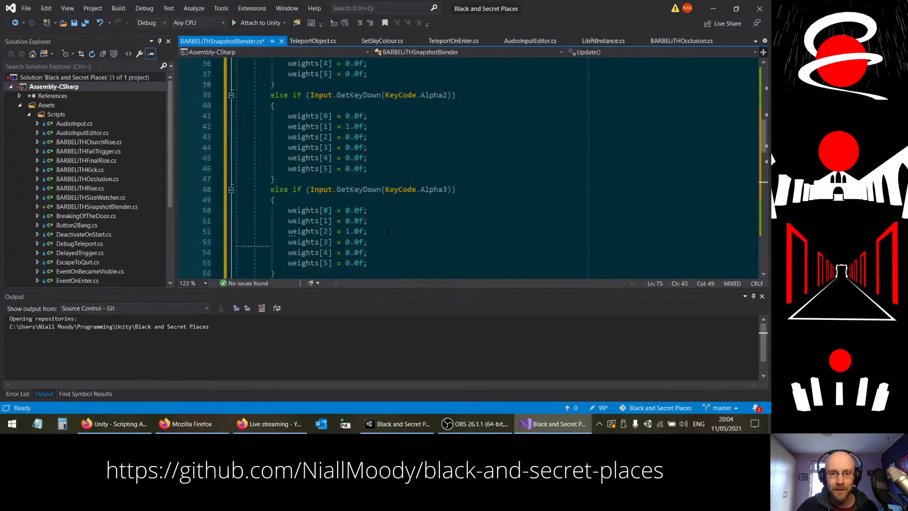
{"action": "scroll", "coordinate": [386, 230], "scroll_direction": "down", "scroll_amount": 3}
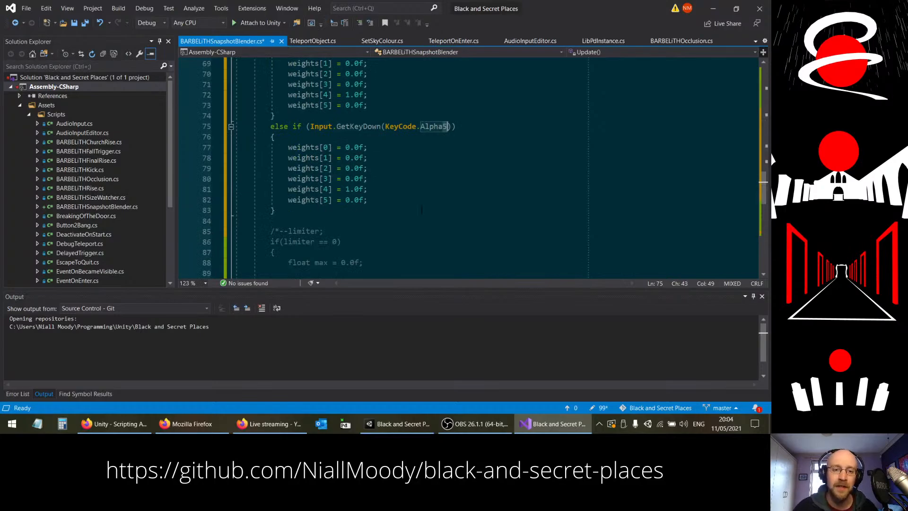
{"action": "scroll", "coordinate": [393, 201], "scroll_direction": "up", "scroll_amount": 1}
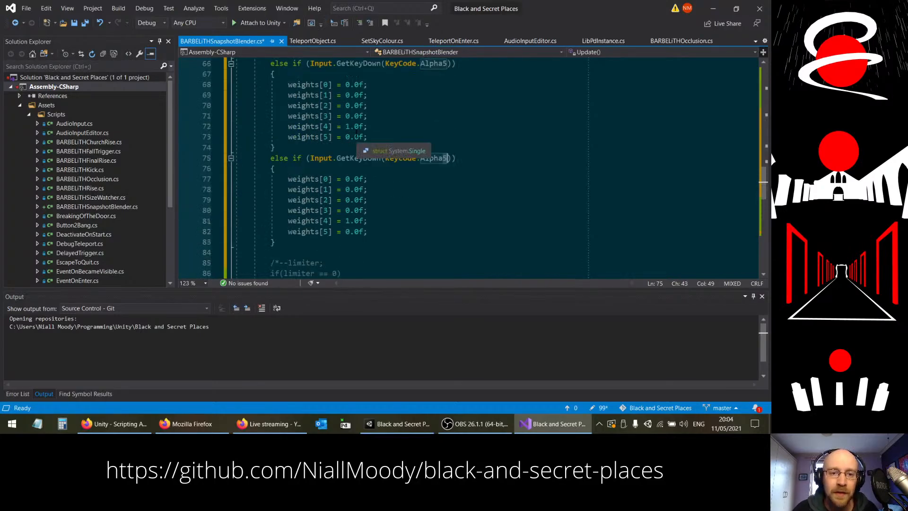
{"action": "left_click_drag", "start_coordinate": [276, 243], "coordinate": [235, 151]}
{"action": "key", "text": "BackSpace"}
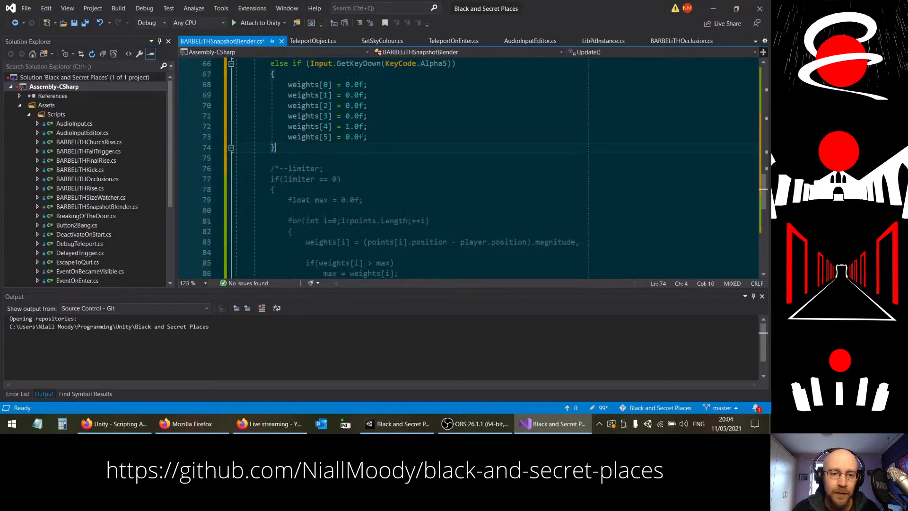
Step: Delete the weights[5] line from all five key blocks in Update() and save the script
{"action": "mouse_move", "coordinate": [369, 137]}
{"action": "left_mouse_down"}
{"action": "mouse_move", "coordinate": [369, 126]}
{"action": "mouse_move", "coordinate": [376, 132]}
{"action": "left_mouse_up"}
{"action": "key", "text": "BackSpace"}
{"action": "scroll", "coordinate": [434, 216], "scroll_direction": "up", "scroll_amount": 3}
{"action": "key", "text": "BackSpace"}
{"action": "scroll", "coordinate": [422, 189], "scroll_direction": "up", "scroll_amount": 4}
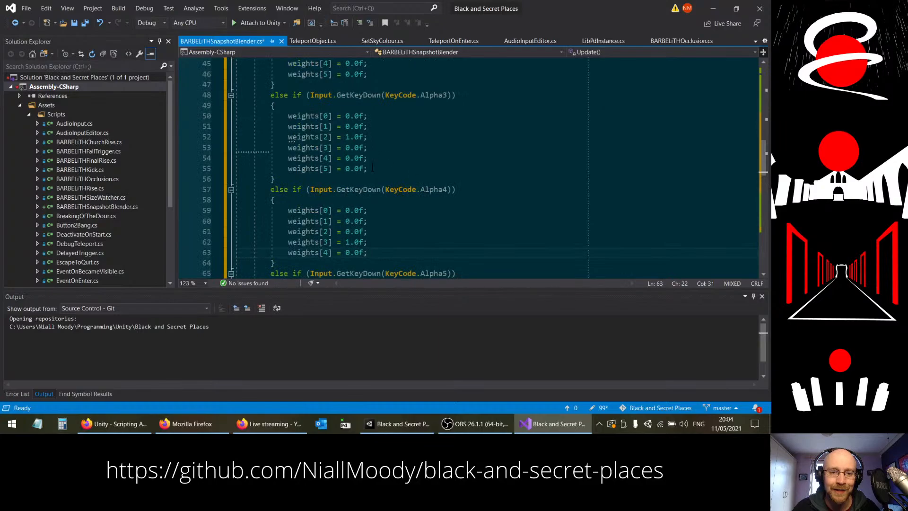
{"action": "key", "text": "BackSpace"}
{"action": "left_click_drag", "start_coordinate": [371, 168], "coordinate": [370, 95]}
{"action": "scroll", "coordinate": [372, 158], "scroll_direction": "up", "scroll_amount": 2}
{"action": "key", "text": "BackSpace"}
{"action": "scroll", "coordinate": [379, 126], "scroll_direction": "up", "scroll_amount": 2}
{"action": "key", "text": "BackSpace"}
{"action": "scroll", "coordinate": [430, 174], "scroll_direction": "up", "scroll_amount": 3}
{"action": "scroll", "coordinate": [430, 174], "scroll_direction": "down", "scroll_amount": 2}
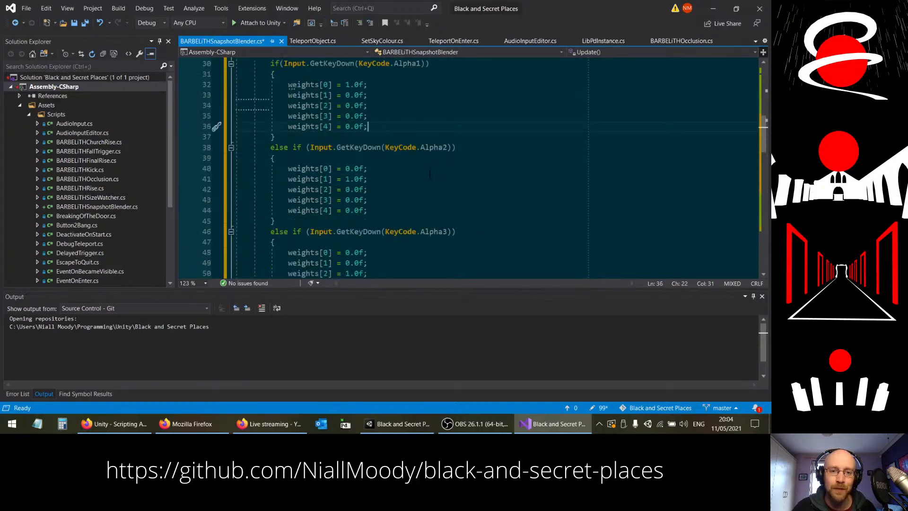
{"action": "key", "text": "ctrl+s"}
Step: Copy the commented-out mixer.TransitionToSnapshots(snapshots, weights, 0.45f); line to the end of the Alpha1 block, after weights[4]
{"action": "scroll", "coordinate": [430, 174], "scroll_direction": "down", "scroll_amount": 18}
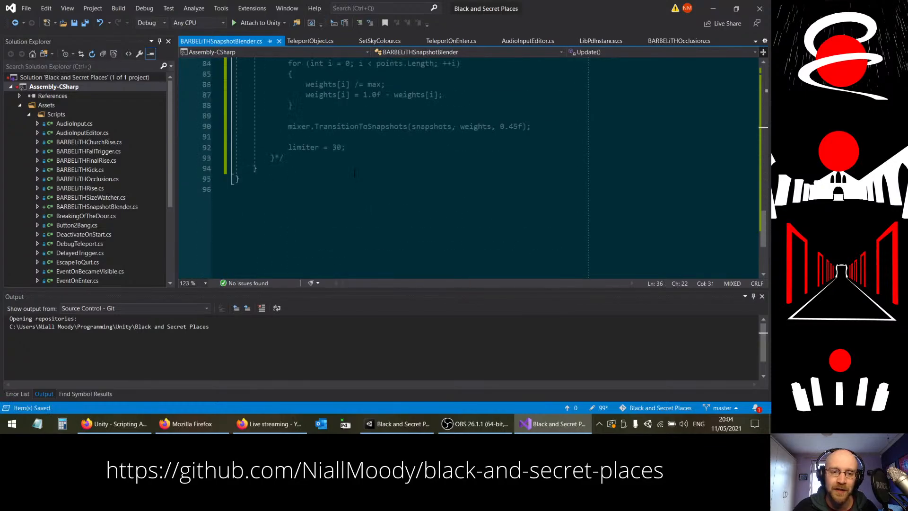
{"action": "scroll", "coordinate": [422, 141], "scroll_direction": "up", "scroll_amount": 4}
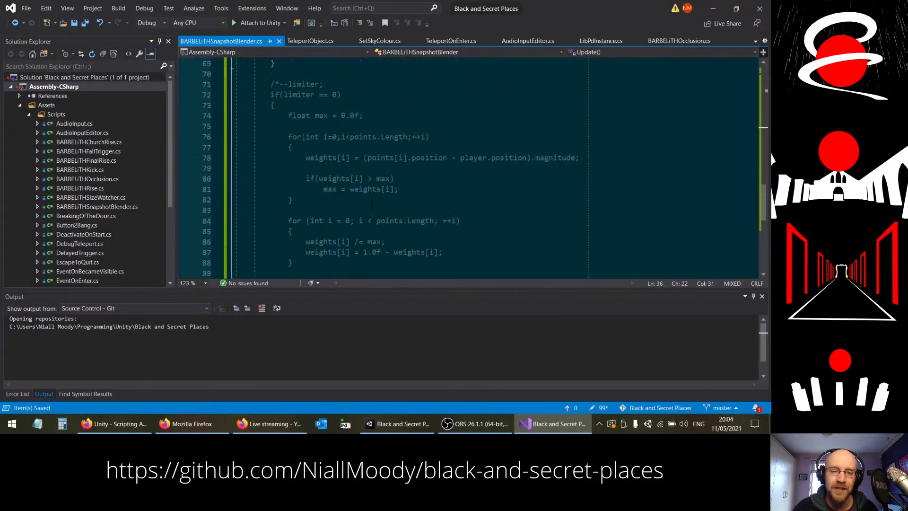
{"action": "scroll", "coordinate": [322, 191], "scroll_direction": "down", "scroll_amount": 2}
{"action": "left_click_drag", "start_coordinate": [288, 189], "coordinate": [531, 190]}
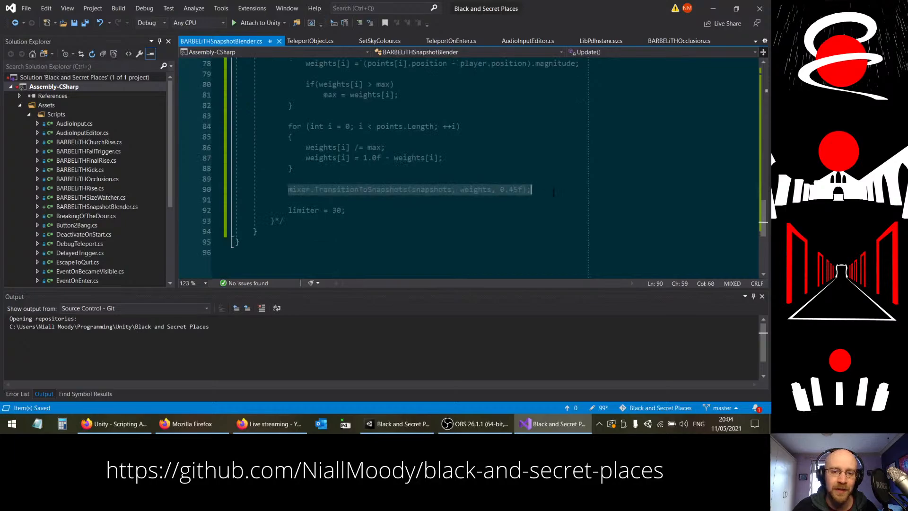
{"action": "scroll", "coordinate": [362, 196], "scroll_direction": "up", "scroll_amount": 7}
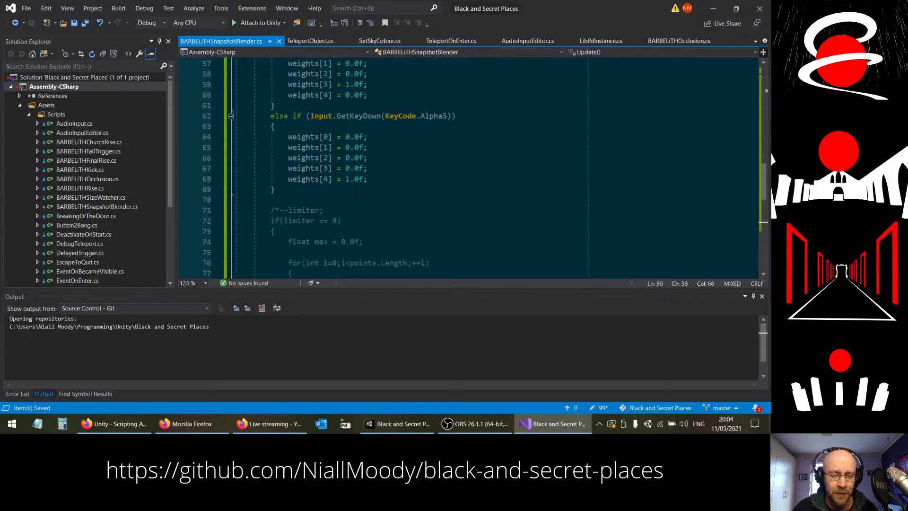
{"action": "left_click", "coordinate": [285, 190]}
{"action": "scroll", "coordinate": [346, 191], "scroll_direction": "up", "scroll_amount": 11}
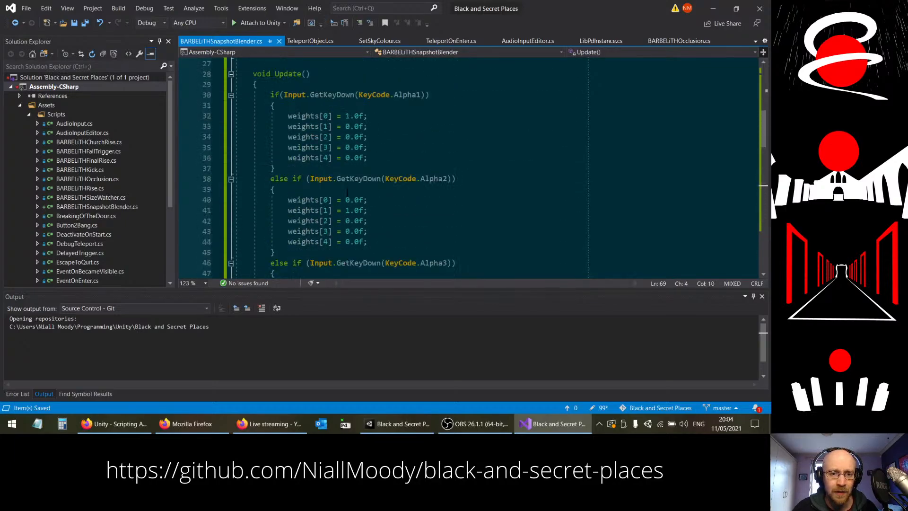
{"action": "scroll", "coordinate": [347, 191], "scroll_direction": "down", "scroll_amount": 1}
{"action": "left_click", "coordinate": [374, 158]}
{"action": "key", "text": "Return"}
{"action": "key", "text": "ctrl+v"}
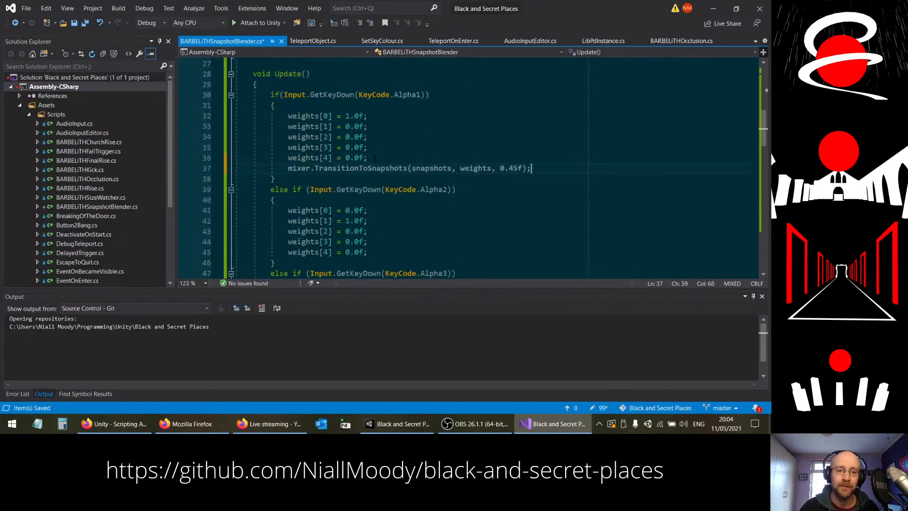
Step: Add the same mixer.TransitionToSnapshots line at the end of the Alpha2, Alpha3, Alpha4 and Alpha5 blocks and save the script
{"action": "left_click_drag", "start_coordinate": [536, 168], "coordinate": [536, 159]}
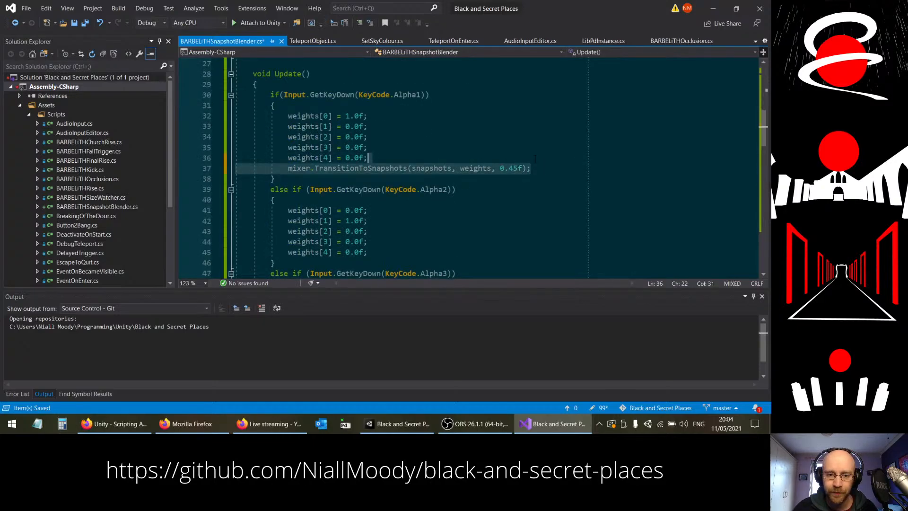
{"action": "key", "text": "ctrl+c"}
{"action": "left_click", "coordinate": [388, 252]}
{"action": "key", "text": "ctrl+v"}
{"action": "scroll", "coordinate": [381, 215], "scroll_direction": "down", "scroll_amount": 4}
{"action": "key", "text": "ctrl+v"}
{"action": "scroll", "coordinate": [377, 218], "scroll_direction": "down", "scroll_amount": 3}
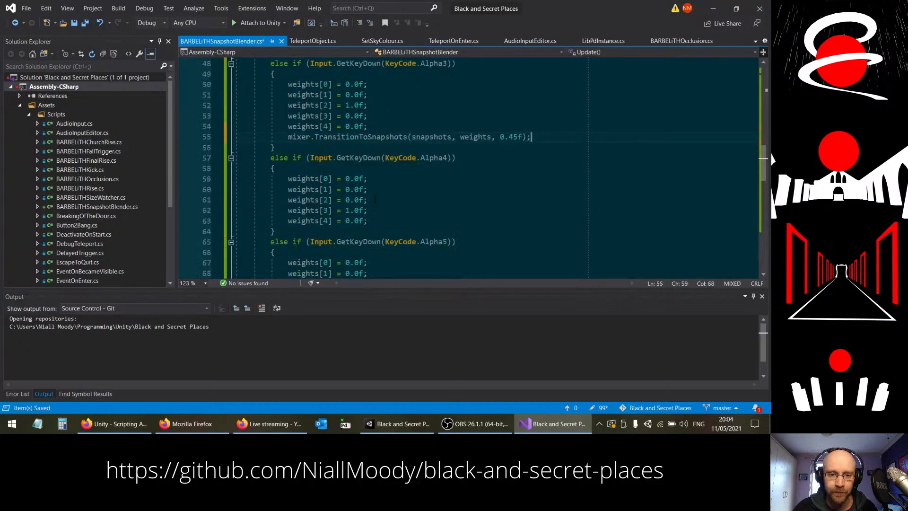
{"action": "left_click", "coordinate": [378, 220]}
{"action": "key", "text": "ctrl+v"}
{"action": "scroll", "coordinate": [377, 219], "scroll_direction": "down", "scroll_amount": 4}
{"action": "left_click", "coordinate": [376, 191]}
{"action": "key", "text": "Return"}
{"action": "key", "text": "ctrl+v"}
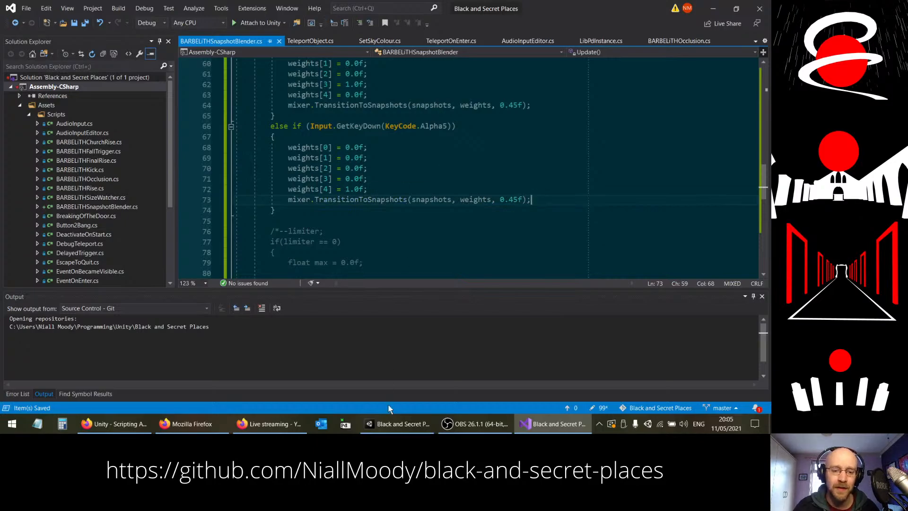
Step: Switch to the Unity editor to play-test the number-key snapshot weights
{"action": "left_click", "coordinate": [398, 423]}
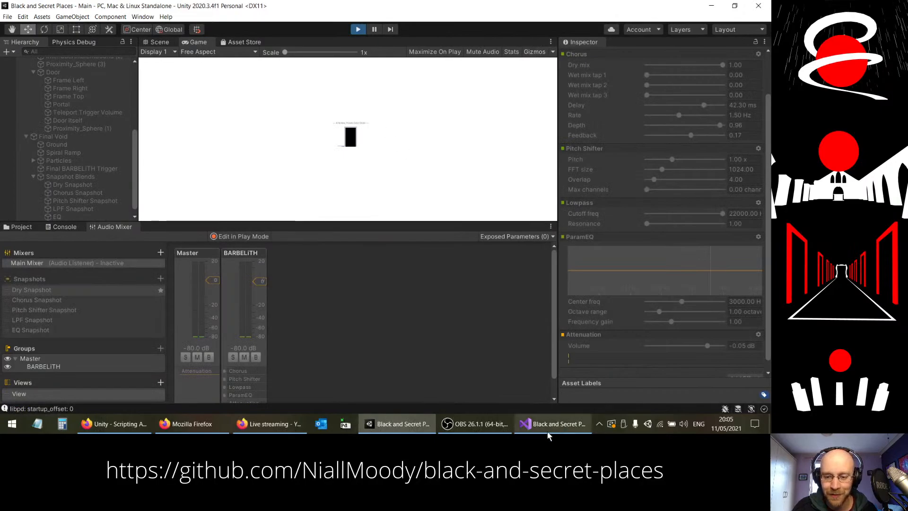
Step: Look up the keypad key names in Unity's KeyCode documentation and set the first key check in Update() in Visual Studio to KeyCode.Keypad1
{"action": "left_click", "coordinate": [548, 430]}
{"action": "scroll", "coordinate": [522, 218], "scroll_direction": "up", "scroll_amount": 4}
{"action": "scroll", "coordinate": [523, 218], "scroll_direction": "up", "scroll_amount": 7}
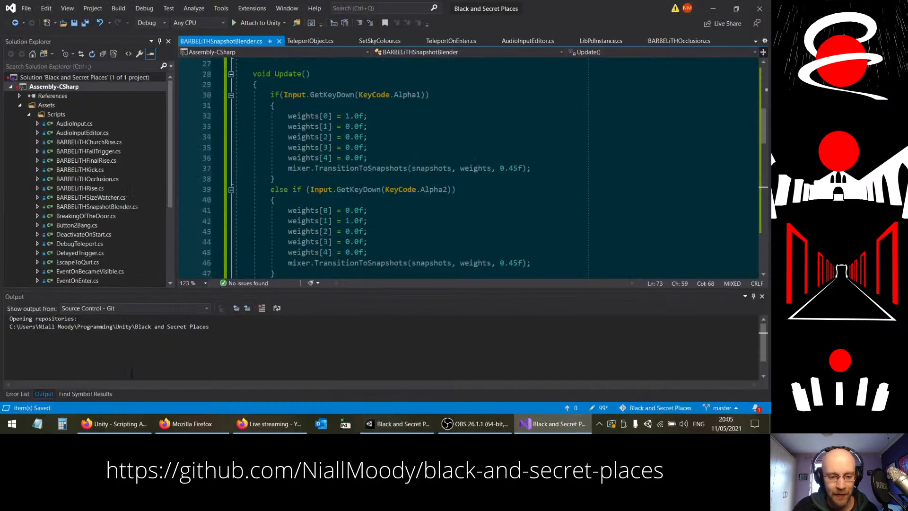
{"action": "left_click", "coordinate": [113, 424]}
{"action": "scroll", "coordinate": [317, 236], "scroll_direction": "up", "scroll_amount": 10}
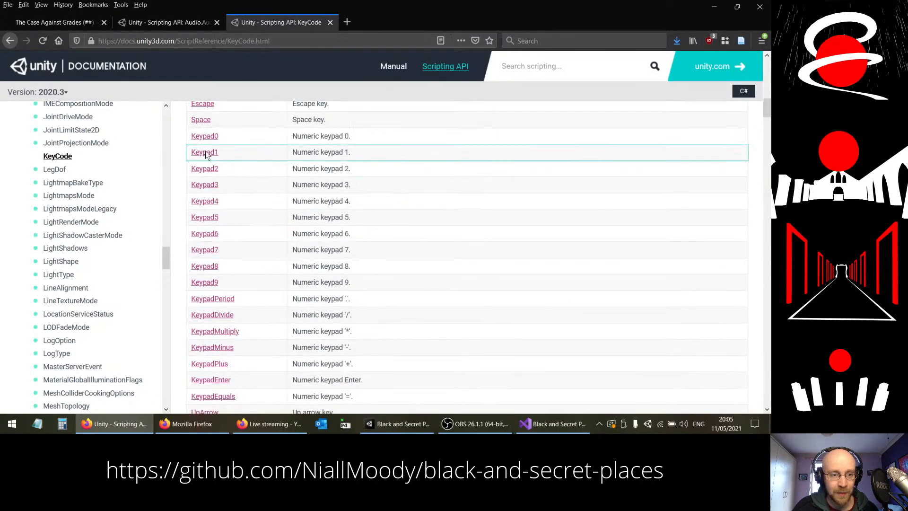
{"action": "left_click", "coordinate": [553, 424]}
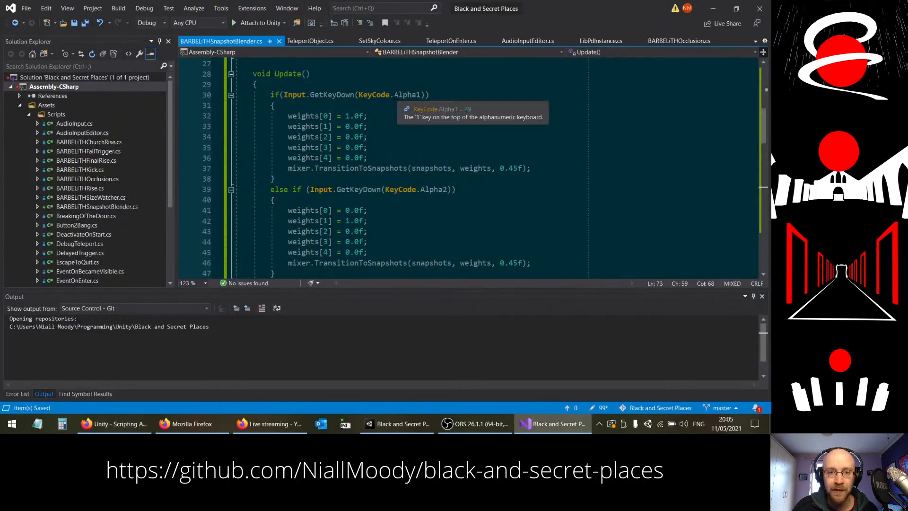
{"action": "left_click", "coordinate": [411, 94]}
{"action": "key", "text": "BackSpace"}
{"action": "key", "text": "BackSpace"}
{"action": "key", "text": "BackSpace"}
{"action": "key", "text": "BackSpace"}
{"action": "key", "text": "BackSpace"}
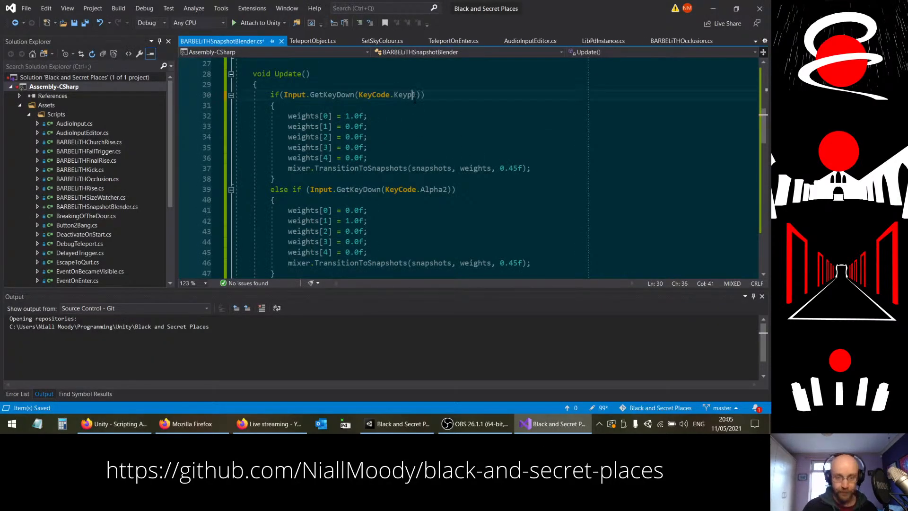
{"action": "type", "text": "Keypad"}
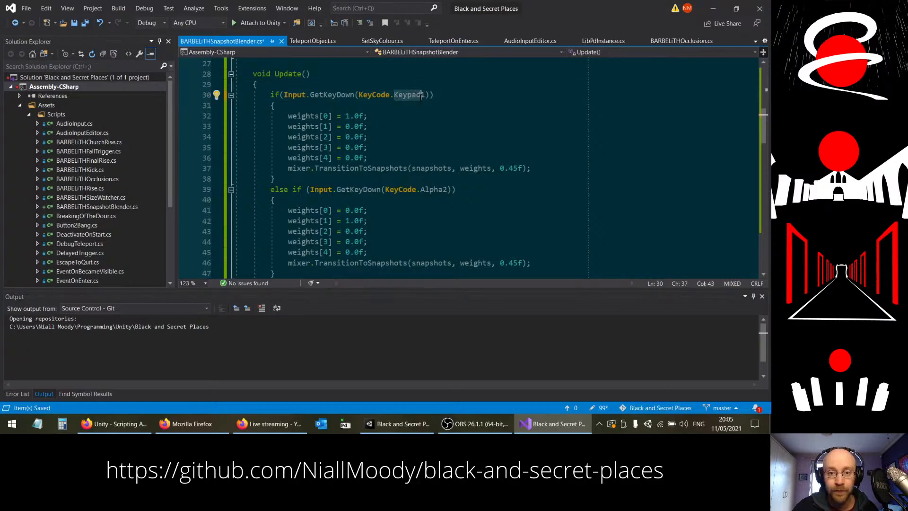
Step: Change the second and third key checks in Update() to KeyCode.Keypad2 and KeyCode.Keypad3
{"action": "left_click", "coordinate": [443, 189]}
{"action": "key", "text": "BackSpace"}
{"action": "key", "text": "BackSpace"}
{"action": "key", "text": "BackSpace"}
{"action": "key", "text": "BackSpace"}
{"action": "key", "text": "BackSpace"}
{"action": "type", "text": "Keypad"}
{"action": "scroll", "coordinate": [442, 222], "scroll_direction": "down", "scroll_amount": 2}
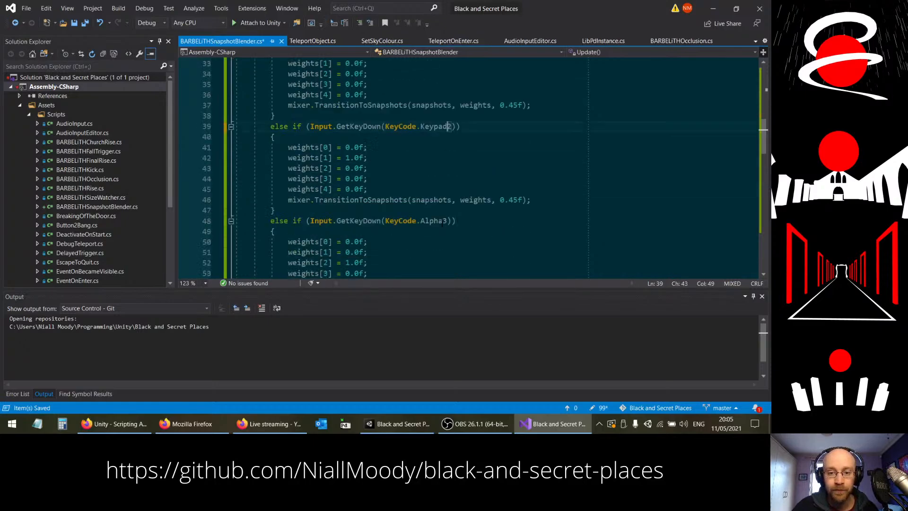
{"action": "left_click", "coordinate": [443, 221]}
{"action": "key", "text": "BackSpace"}
{"action": "key", "text": "BackSpace"}
{"action": "key", "text": "BackSpace"}
{"action": "key", "text": "BackSpace"}
{"action": "key", "text": "BackSpace"}
{"action": "type", "text": "Keypad"}
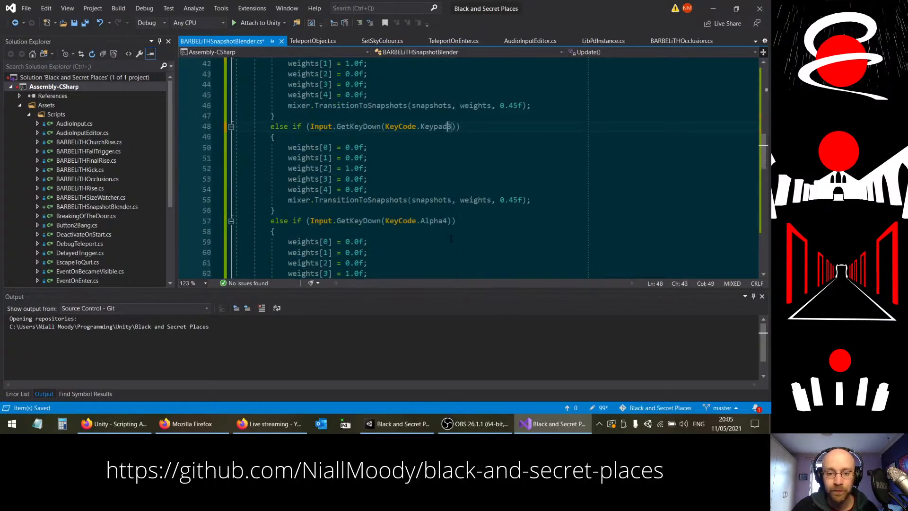
Step: Change the fourth and fifth key checks to KeyCode.Keypad4 and KeyCode.Keypad5 and save the script
{"action": "scroll", "coordinate": [424, 173], "scroll_direction": "down", "scroll_amount": 1}
{"action": "double_click", "coordinate": [434, 190]}
{"action": "type", "text": "Keypad4"}
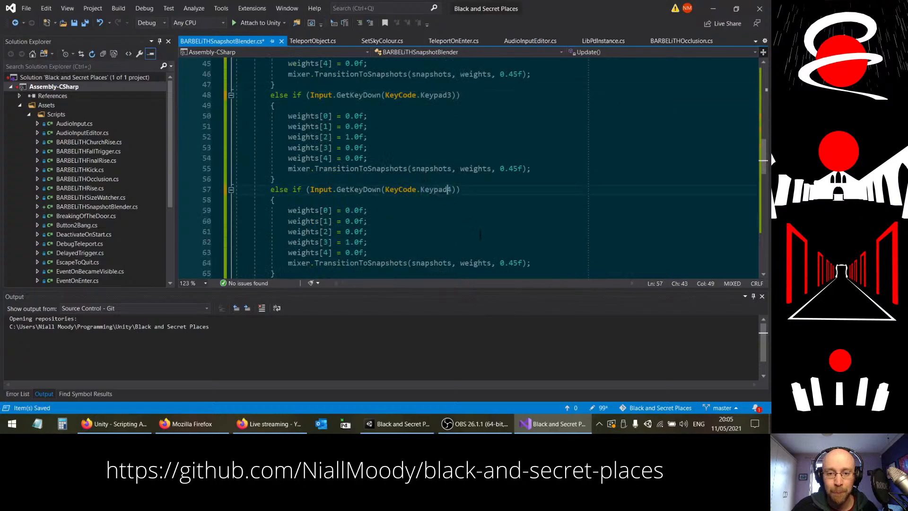
{"action": "scroll", "coordinate": [422, 194], "scroll_direction": "down", "scroll_amount": 3}
{"action": "double_click", "coordinate": [435, 189]}
{"action": "type", "text": "Keypad5"}
{"action": "key", "text": "ctrl+s"}
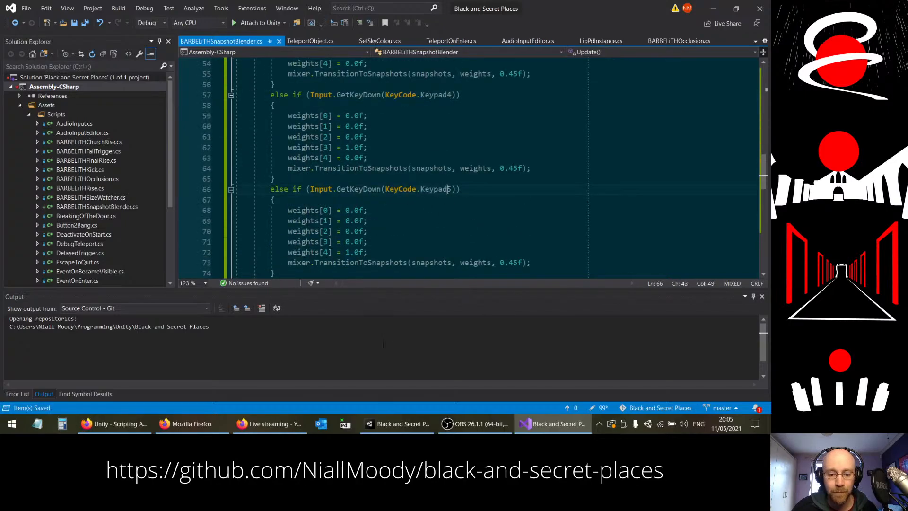
Step: Switch to Unity, play-test the scene by moving forward in the final void, and examine the BARBELiTH mixer group's effect settings
{"action": "key", "text": "alt+Tab"}
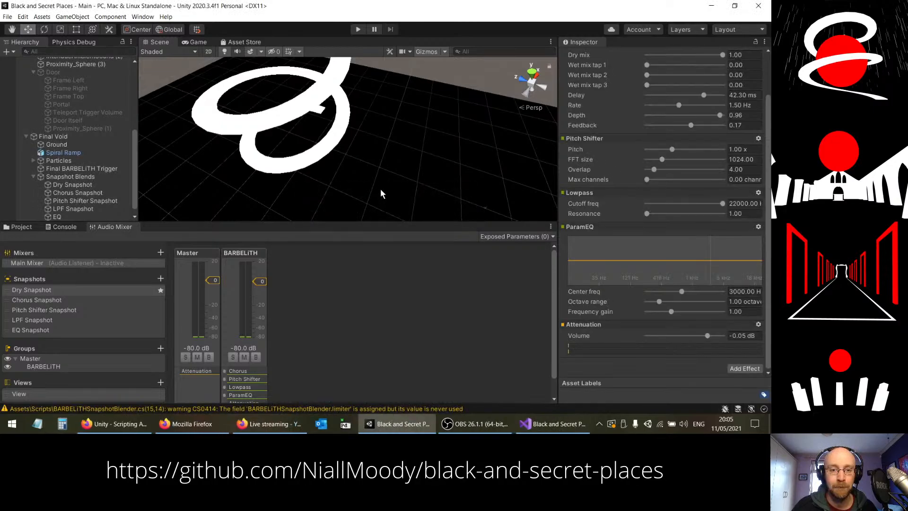
{"action": "left_click", "coordinate": [357, 32]}
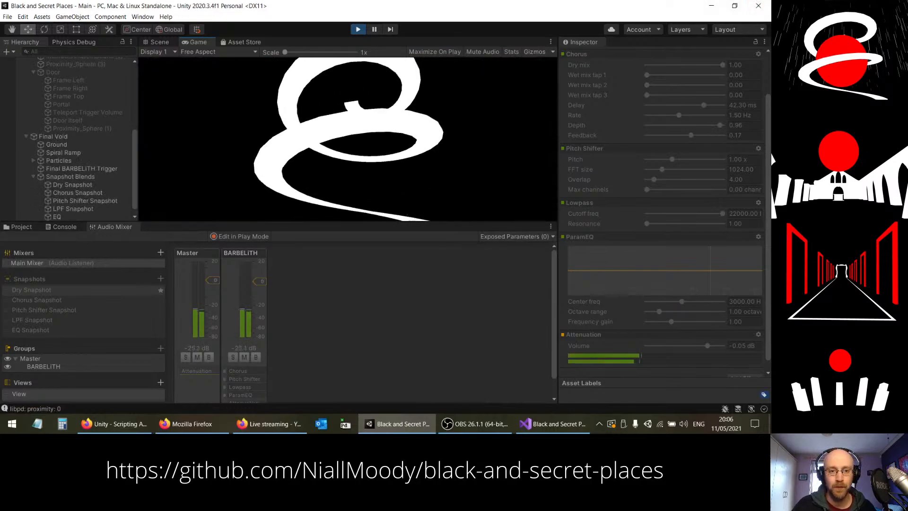
{"action": "key", "text": "w"}
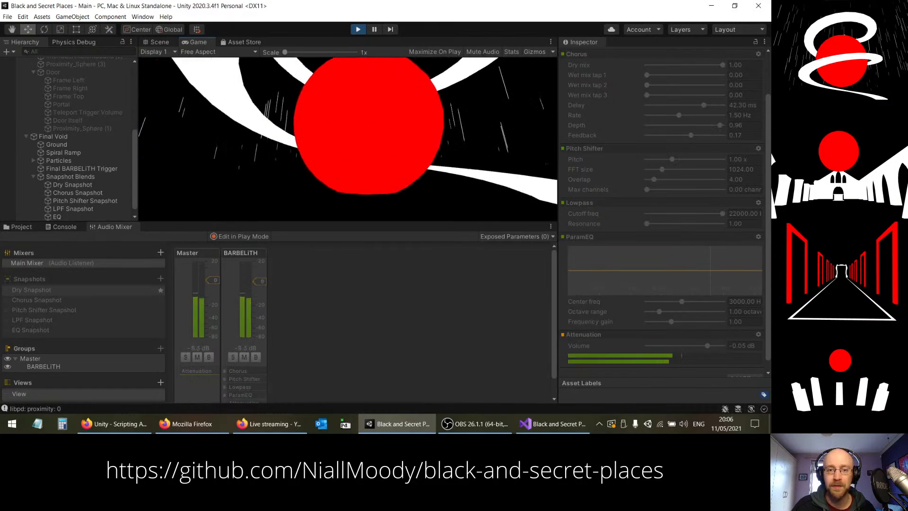
{"action": "key", "text": "Escape"}
{"action": "scroll", "coordinate": [691, 130], "scroll_direction": "up", "scroll_amount": 3}
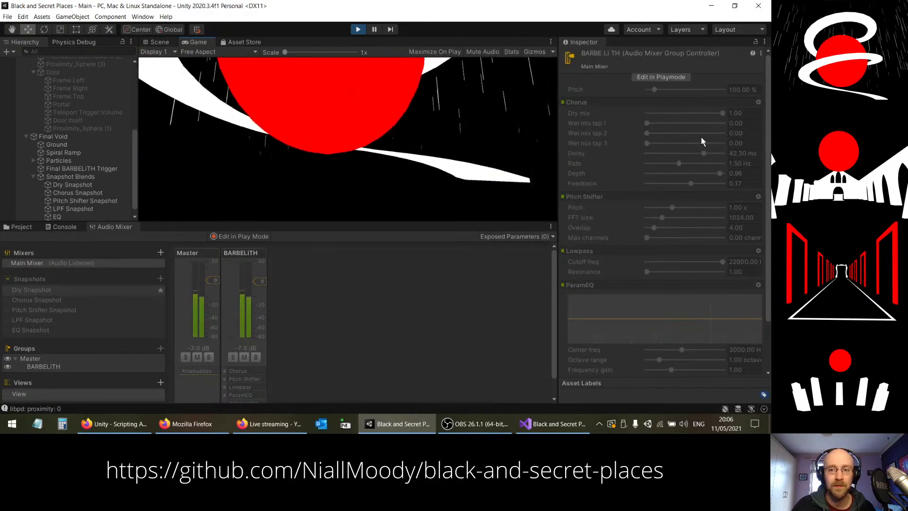
{"action": "scroll", "coordinate": [765, 134], "scroll_direction": "down", "scroll_amount": 3}
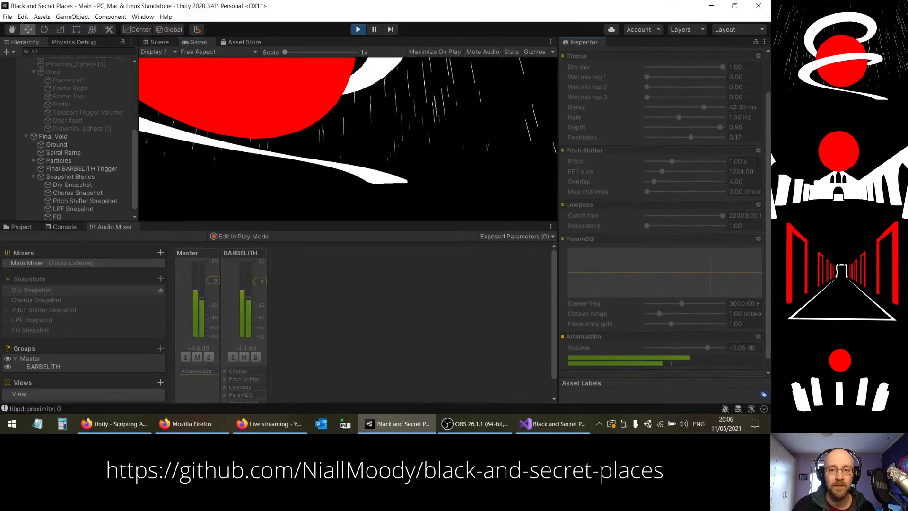
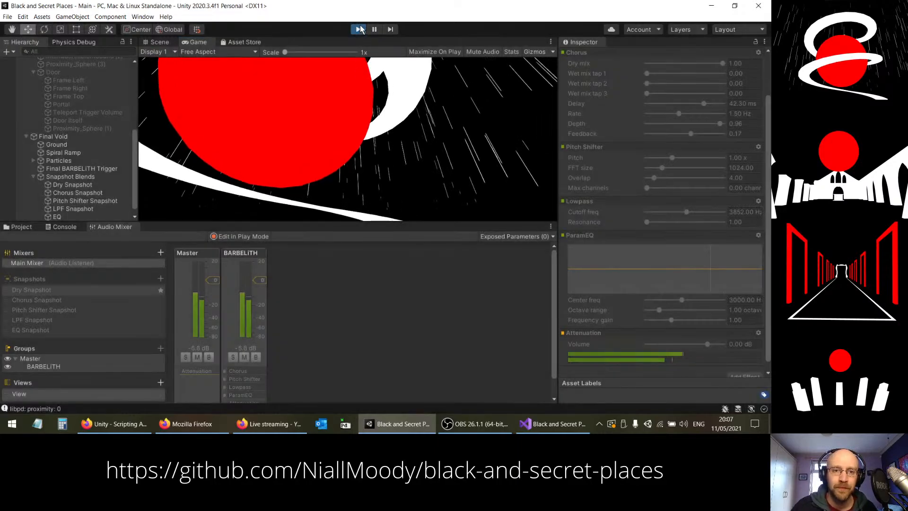
Step: Stop the running game and go to the commented-out limiter block of BARBELiTHSnapshotBlender.cs in Visual Studio
{"action": "left_click", "coordinate": [359, 29]}
{"action": "key", "text": "alt+Tab"}
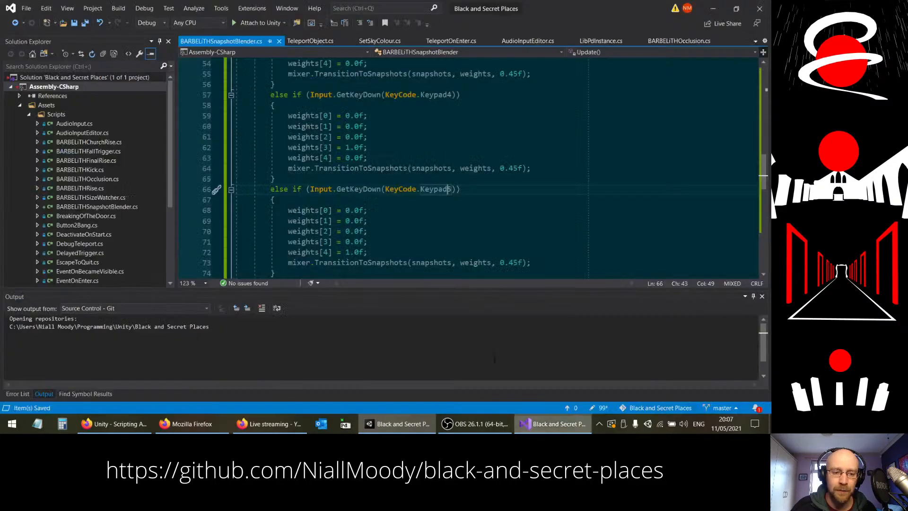
{"action": "scroll", "coordinate": [402, 194], "scroll_direction": "up", "scroll_amount": 6}
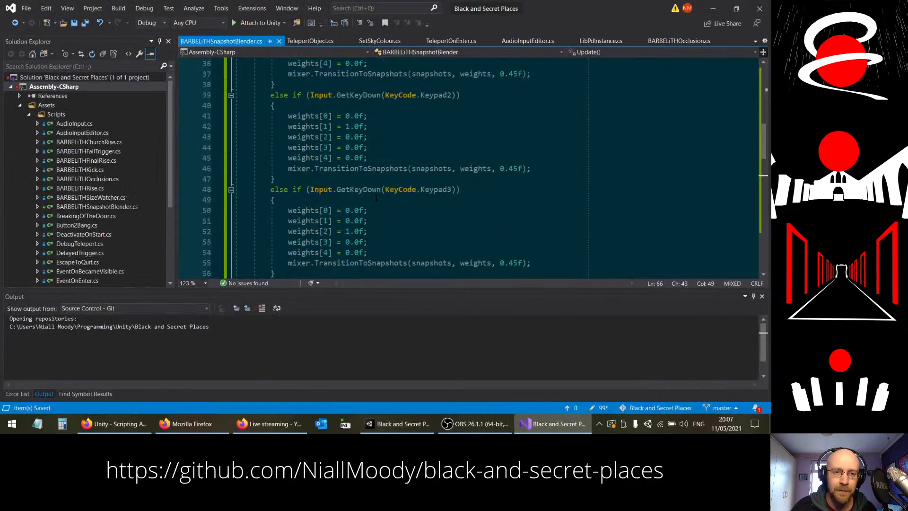
{"action": "scroll", "coordinate": [376, 197], "scroll_direction": "up", "scroll_amount": 3}
{"action": "scroll", "coordinate": [345, 198], "scroll_direction": "down", "scroll_amount": 18}
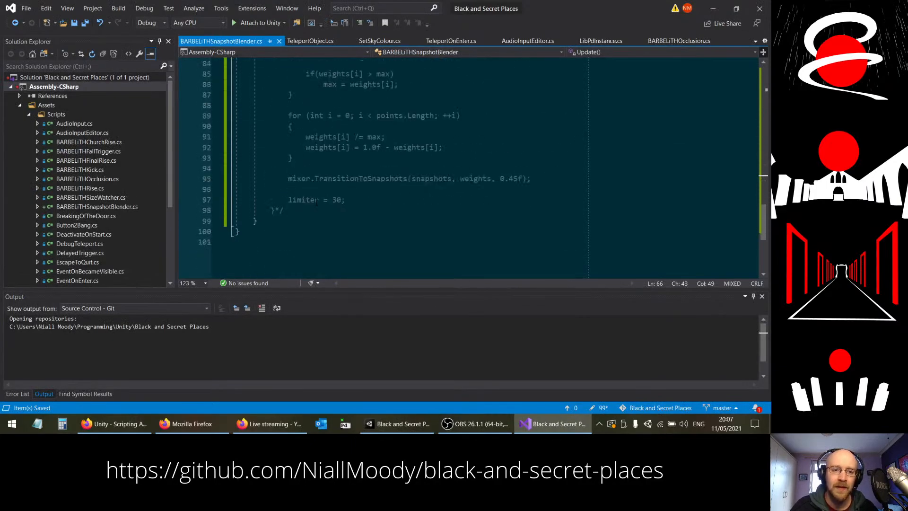
Step: Uncomment the limiter block at the end of Update() by removing its closing and opening comment markers
{"action": "left_click", "coordinate": [285, 210]}
{"action": "key", "text": "BackSpace"}
{"action": "key", "text": "BackSpace"}
{"action": "scroll", "coordinate": [284, 208], "scroll_direction": "up", "scroll_amount": 5}
{"action": "left_click", "coordinate": [284, 136]}
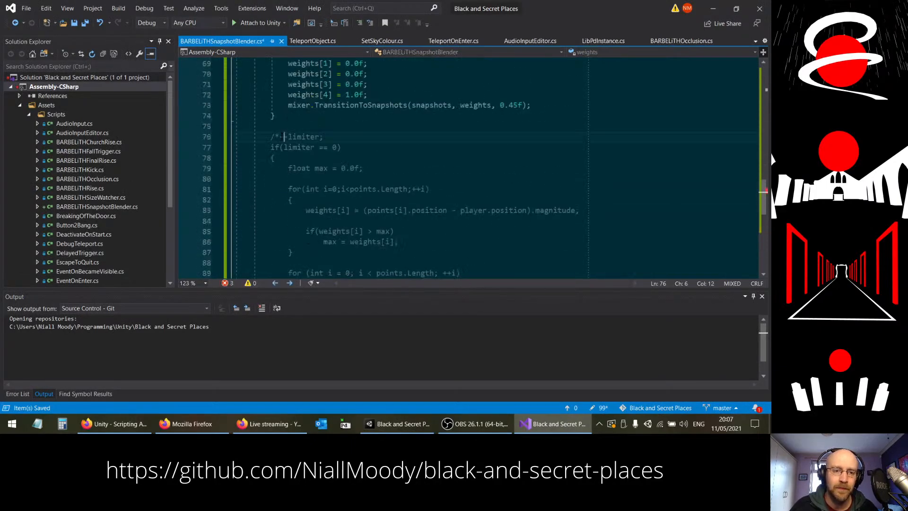
{"action": "key", "text": "BackSpace"}
{"action": "key", "text": "BackSpace"}
{"action": "key", "text": "Up"}
Step: Add the statement Debug.Log(max); between the loop that finds the largest distance and the loop that normalises the weights
{"action": "scroll", "coordinate": [435, 173], "scroll_direction": "down", "scroll_amount": 3}
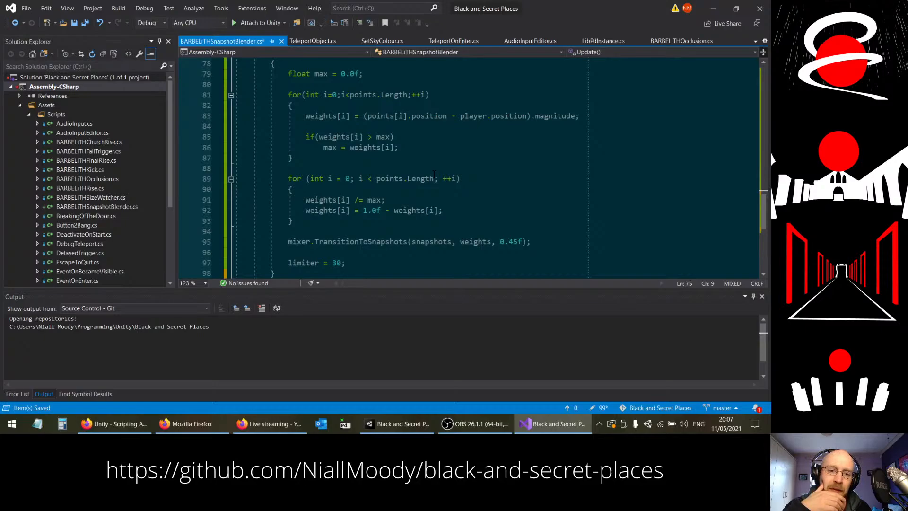
{"action": "left_click", "coordinate": [322, 209]}
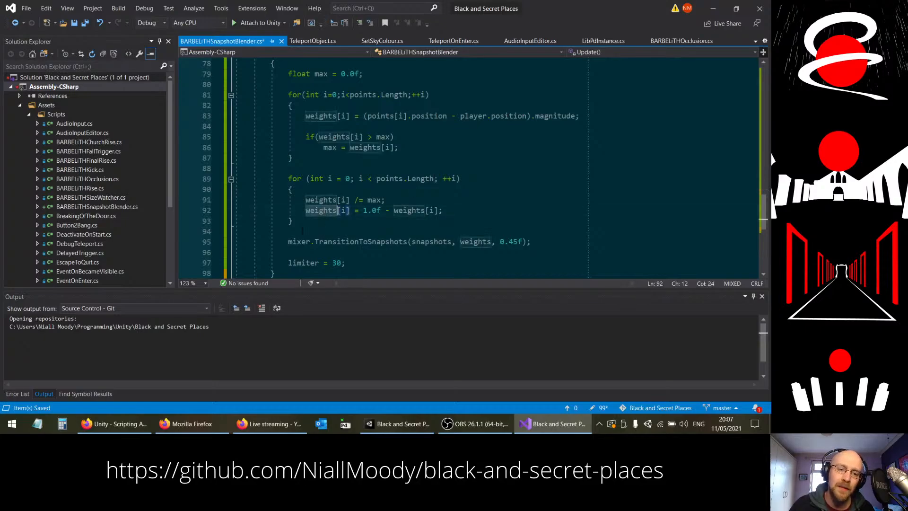
{"action": "key", "text": "Down"}
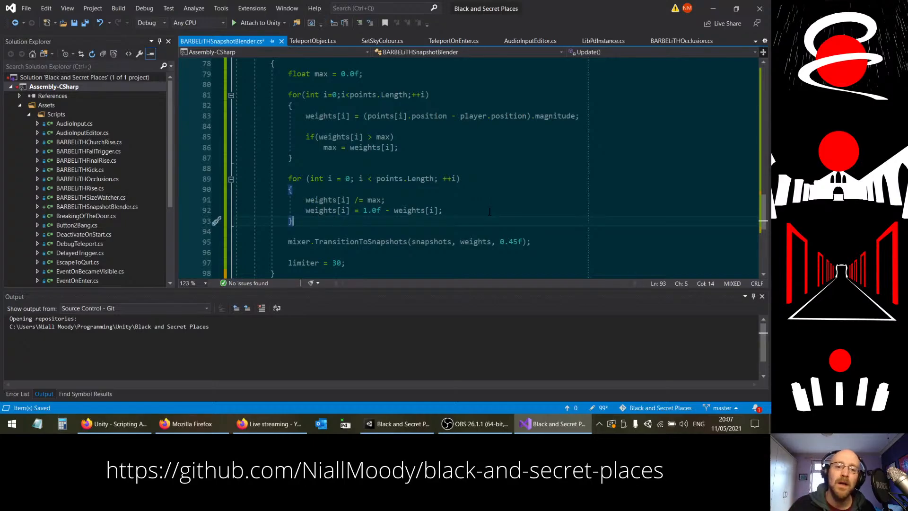
{"action": "left_click", "coordinate": [378, 199]}
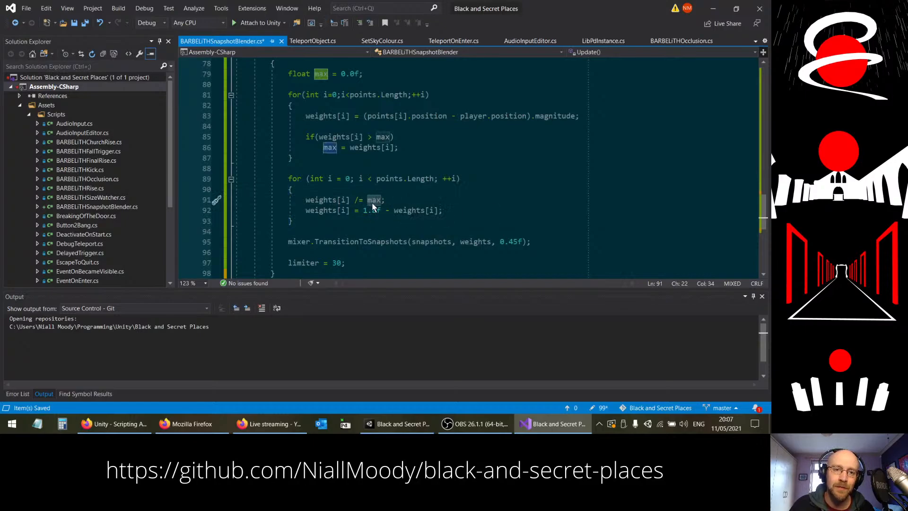
{"action": "left_click", "coordinate": [338, 169]}
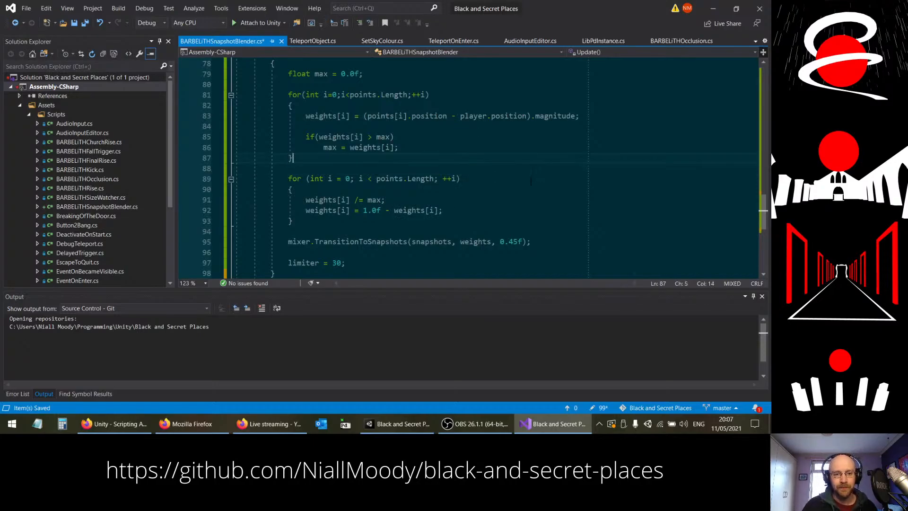
{"action": "key", "text": "Return"}
{"action": "key", "text": "Return"}
{"action": "type", "text": "Debug.Log("}
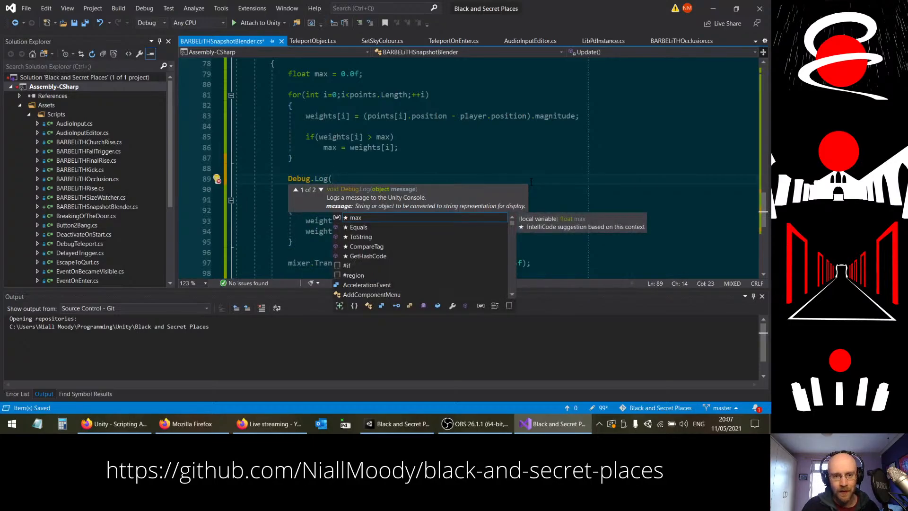
{"action": "type", "text": "max);"}
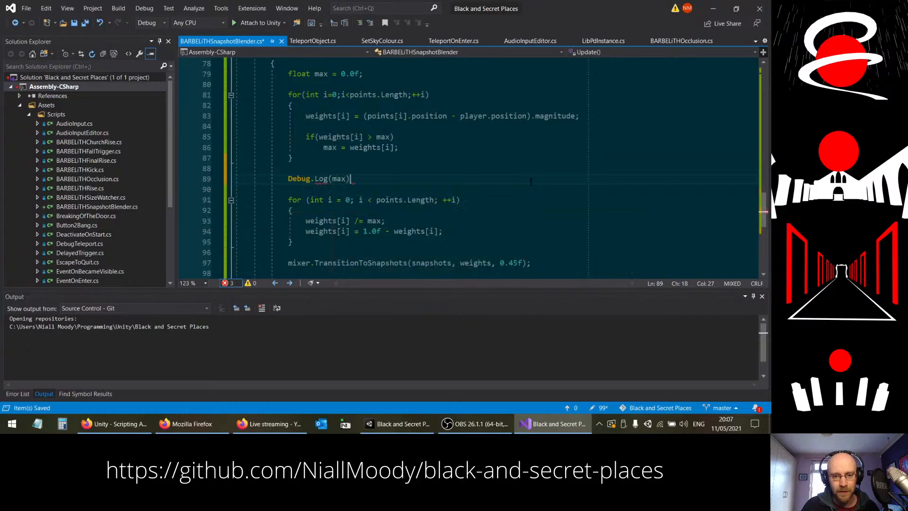
Step: Make the max log conditional on if(max <= 0.0f), indent the log line beneath it, and save the script
{"action": "key", "text": "Up"}
{"action": "key", "text": "Return"}
{"action": "type", "text": "if(max "}
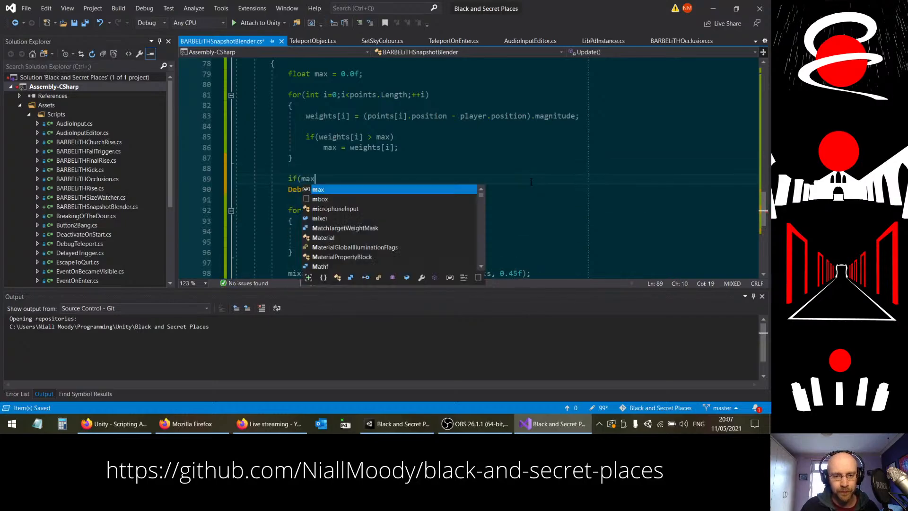
{"action": "type", "text": "<"}
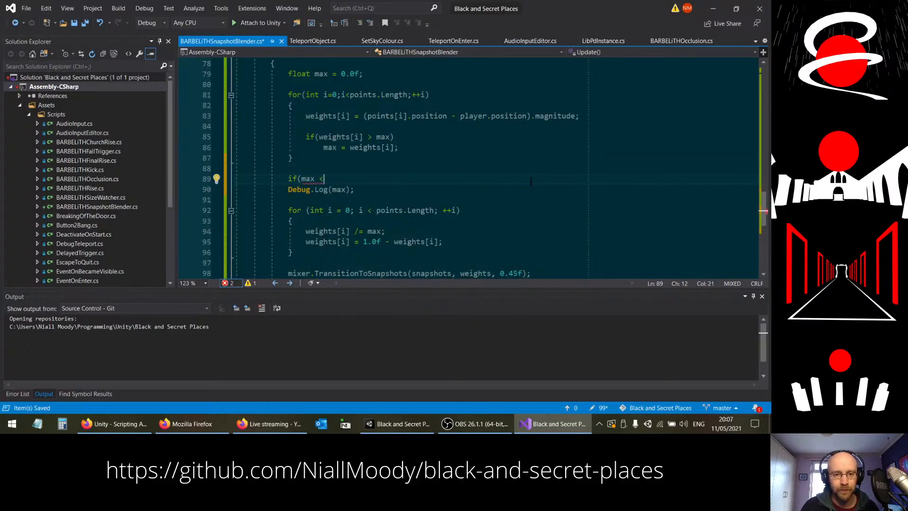
{"action": "type", "text": "= 0.0f)"}
{"action": "key", "text": "Down"}
{"action": "key", "text": "Insert"}
{"action": "key", "text": "Home"}
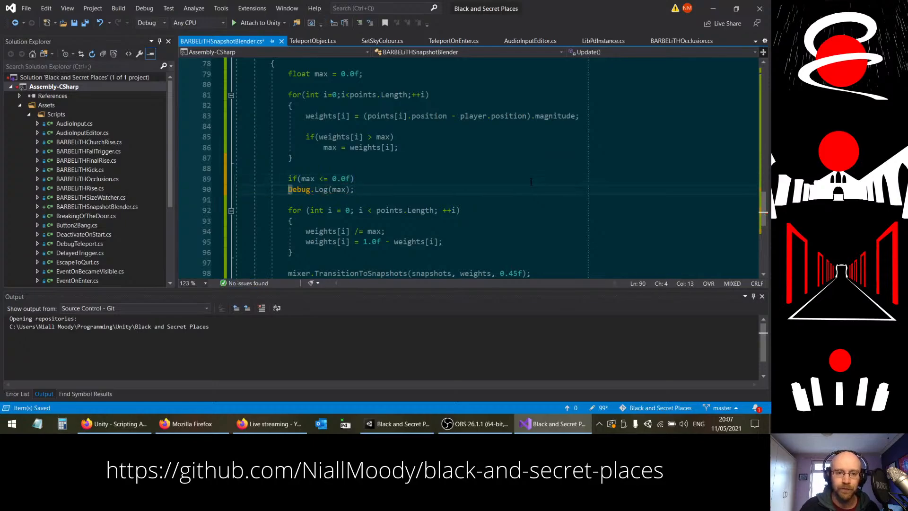
{"action": "key", "text": "Tab"}
{"action": "key", "text": "ctrl+z"}
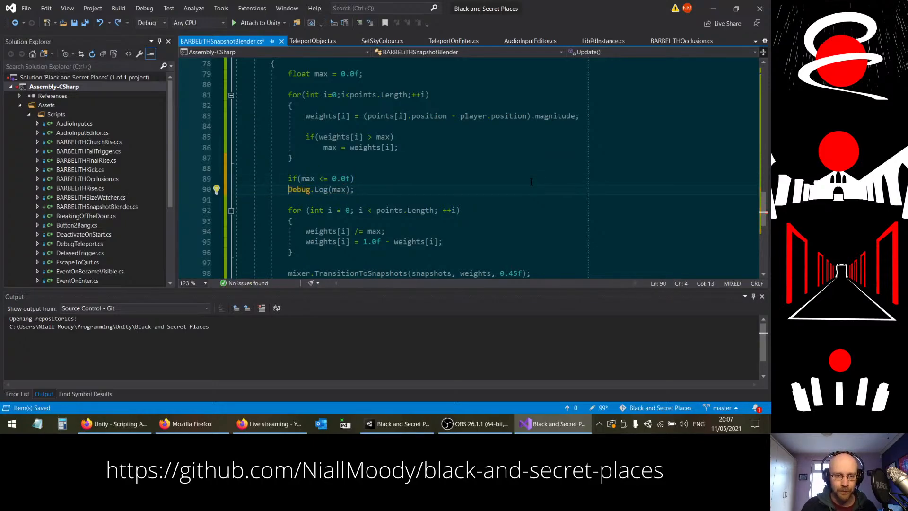
{"action": "key", "text": "Insert"}
{"action": "key", "text": "Tab"}
{"action": "key", "text": "End"}
{"action": "key", "text": "ctrl+s"}
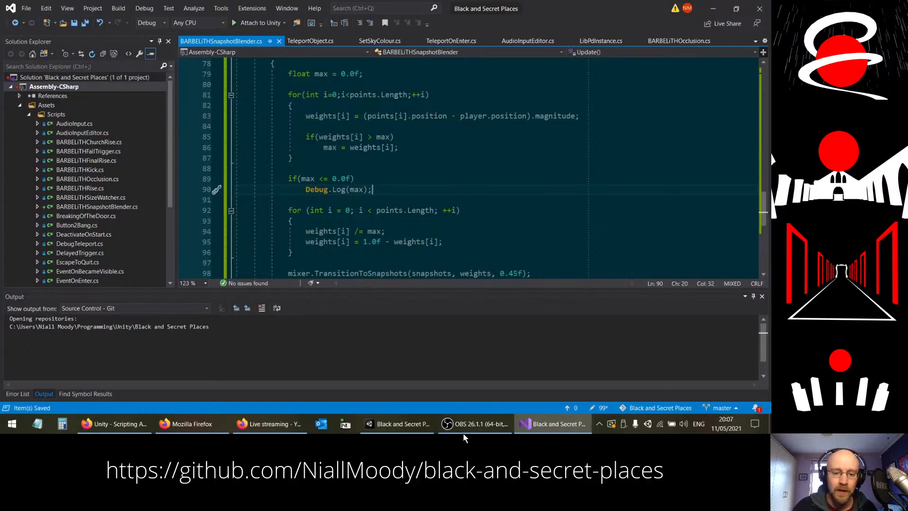
Step: Switch to Unity, run the game while watching the Console for the max log, and stop it
{"action": "left_click", "coordinate": [398, 423]}
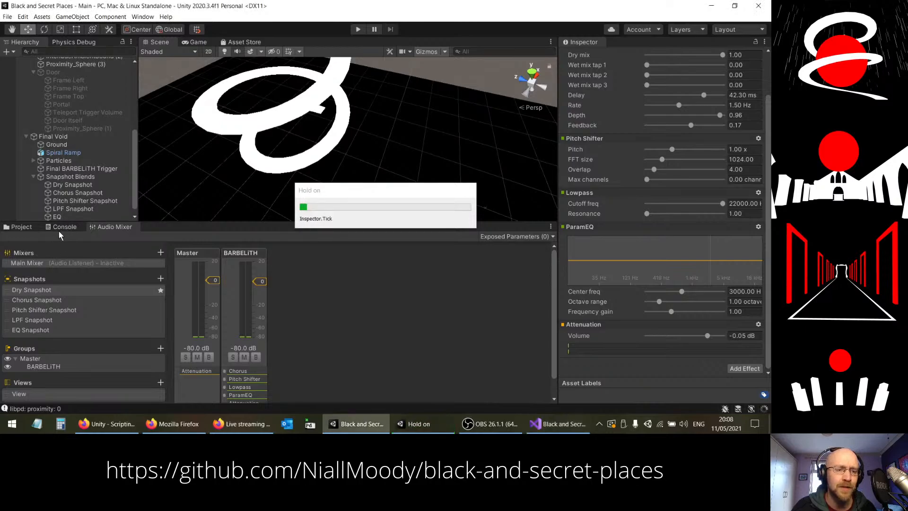
{"action": "left_click", "coordinate": [62, 227]}
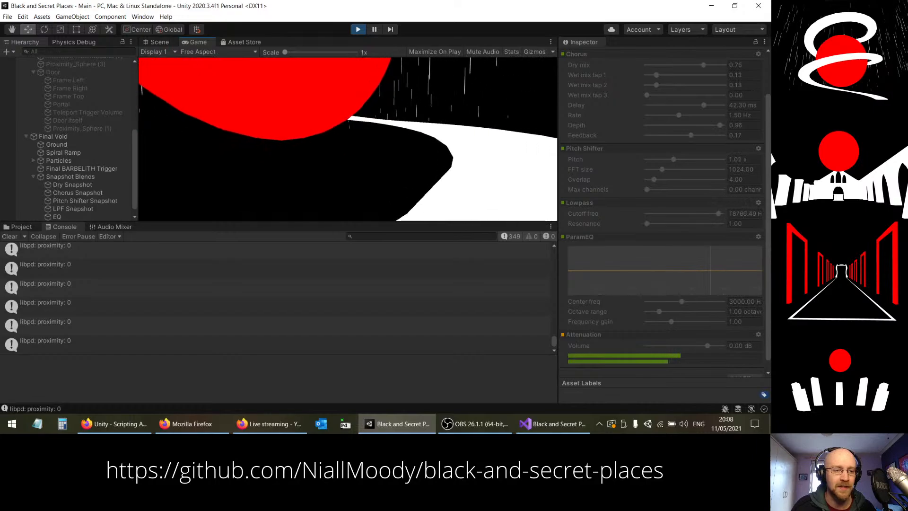
{"action": "key", "text": "Escape"}
{"action": "left_click", "coordinate": [356, 32]}
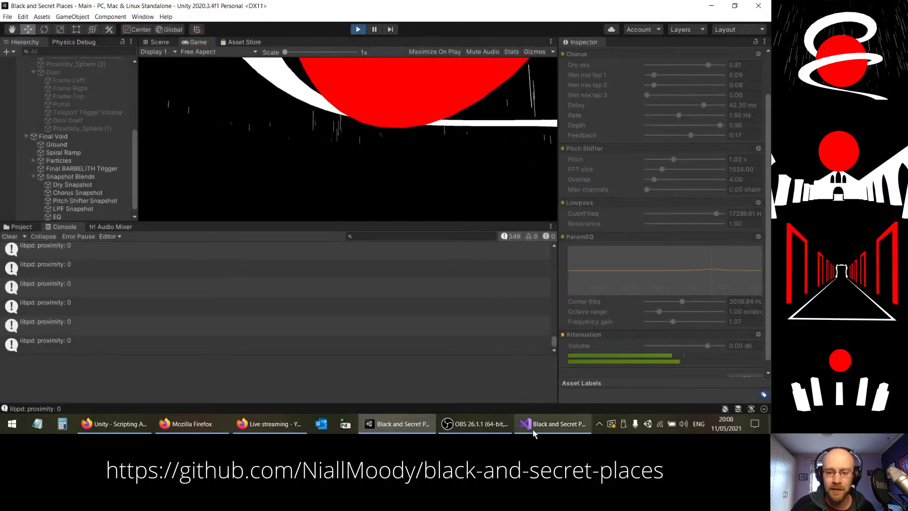
Step: Return to Visual Studio, remove the if(max <= 0.0f) condition above the log statement, and save the script
{"action": "left_click", "coordinate": [548, 424]}
{"action": "left_click_drag", "start_coordinate": [306, 189], "coordinate": [288, 179]}
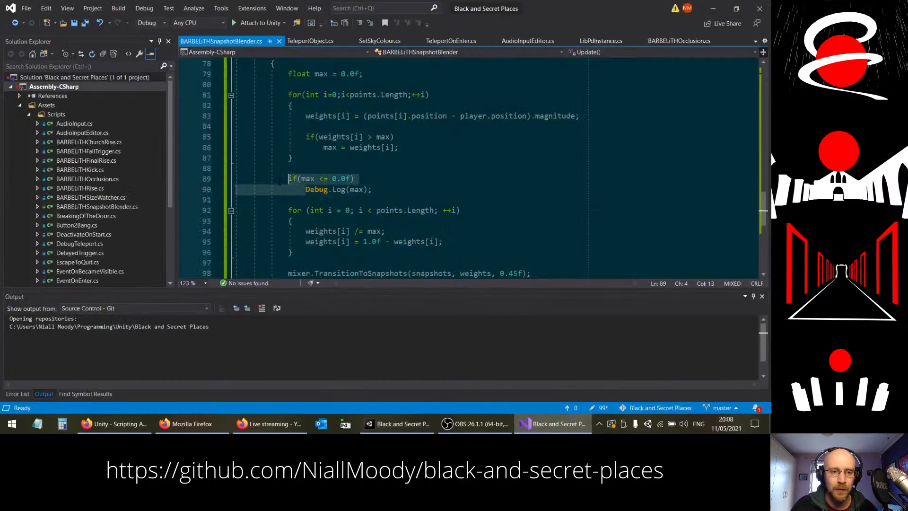
{"action": "key", "text": "BackSpace"}
{"action": "scroll", "coordinate": [354, 193], "scroll_direction": "up", "scroll_amount": 3}
{"action": "scroll", "coordinate": [354, 194], "scroll_direction": "down", "scroll_amount": 3}
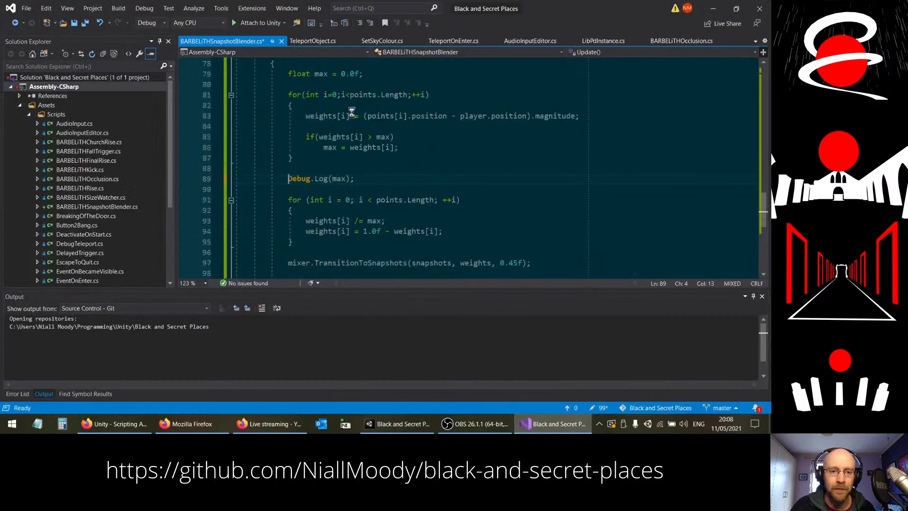
{"action": "key", "text": "ctrl+s"}
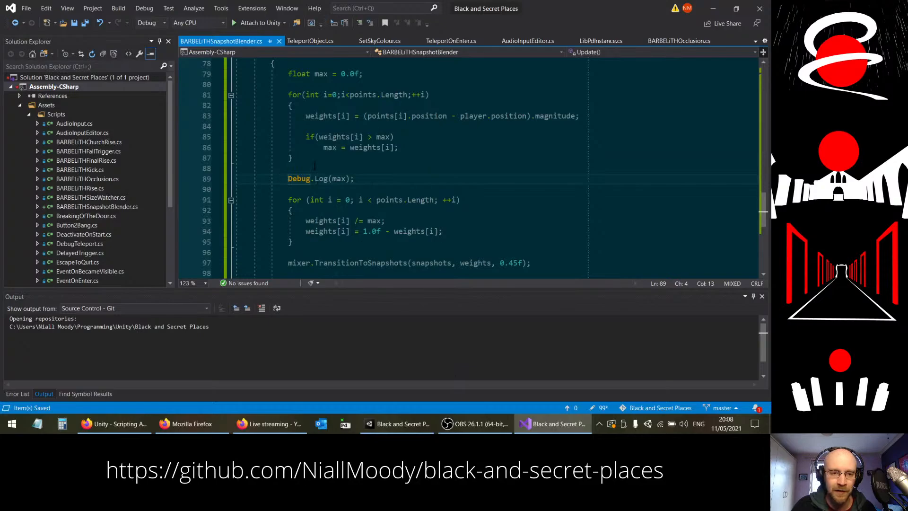
Step: Switch to Unity, run and stop the game, and examine the max values logged in the Console
{"action": "key", "text": "alt+Tab"}
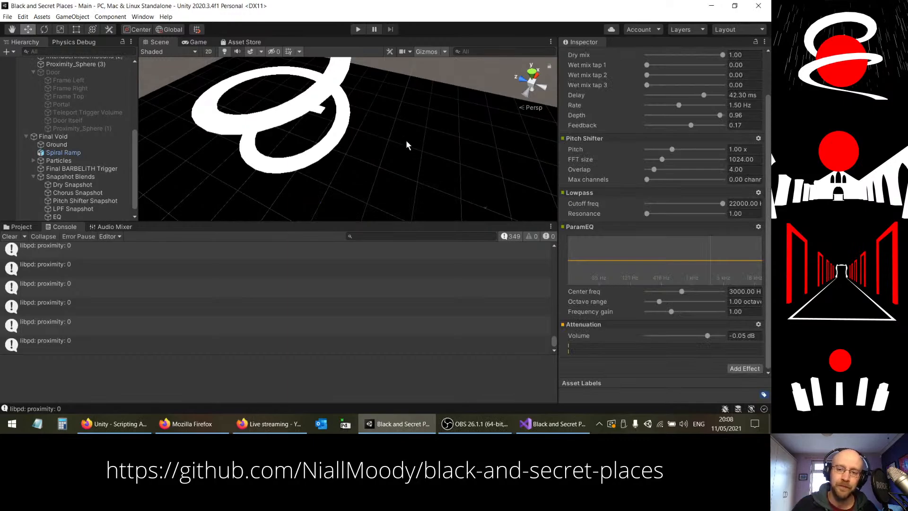
{"action": "left_click", "coordinate": [358, 29]}
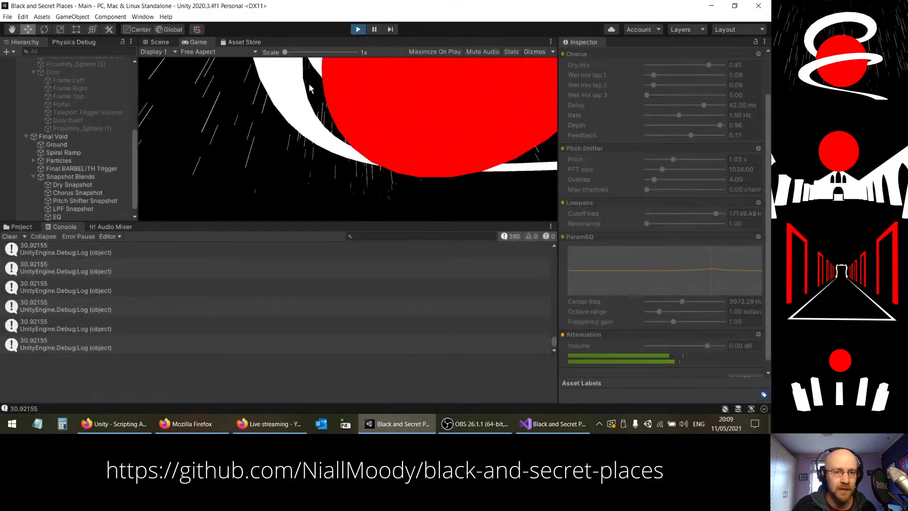
{"action": "key", "text": "ctrl+p"}
{"action": "scroll", "coordinate": [50, 330], "scroll_direction": "up", "scroll_amount": 3}
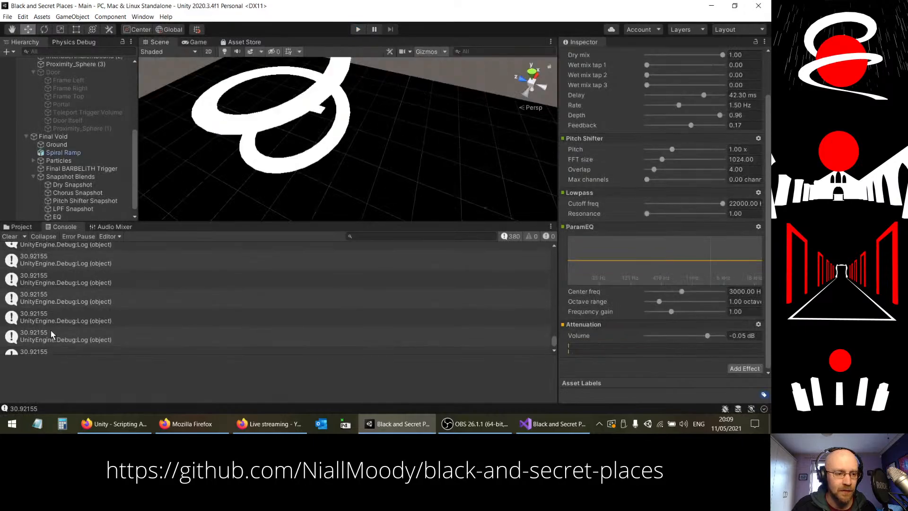
{"action": "scroll", "coordinate": [50, 329], "scroll_direction": "down", "scroll_amount": 5}
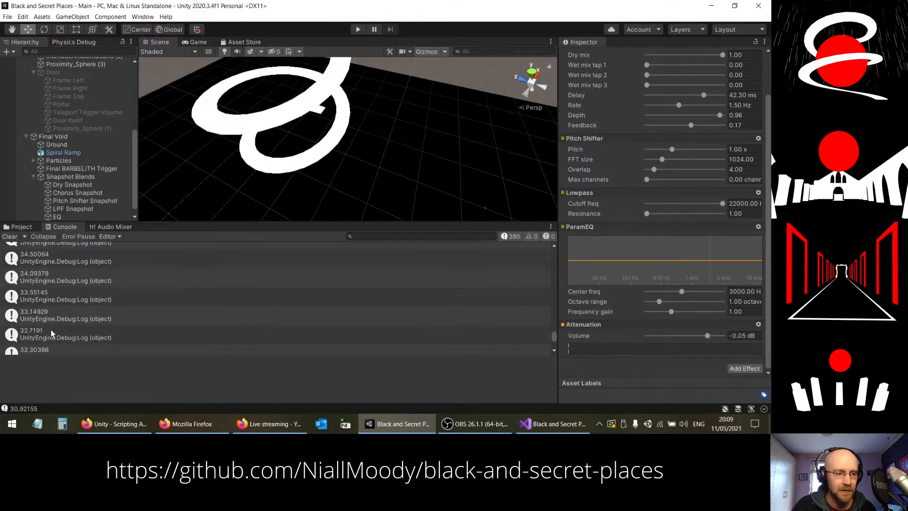
{"action": "scroll", "coordinate": [34, 290], "scroll_direction": "down", "scroll_amount": 5}
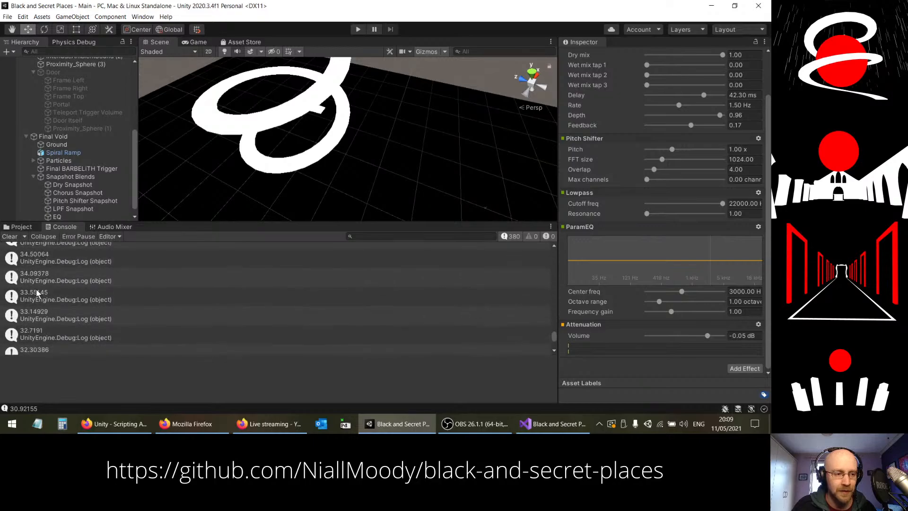
Step: Back in Visual Studio, move the Debug.Log(max); statement to just after the loop that normalises the weights
{"action": "left_click", "coordinate": [552, 423]}
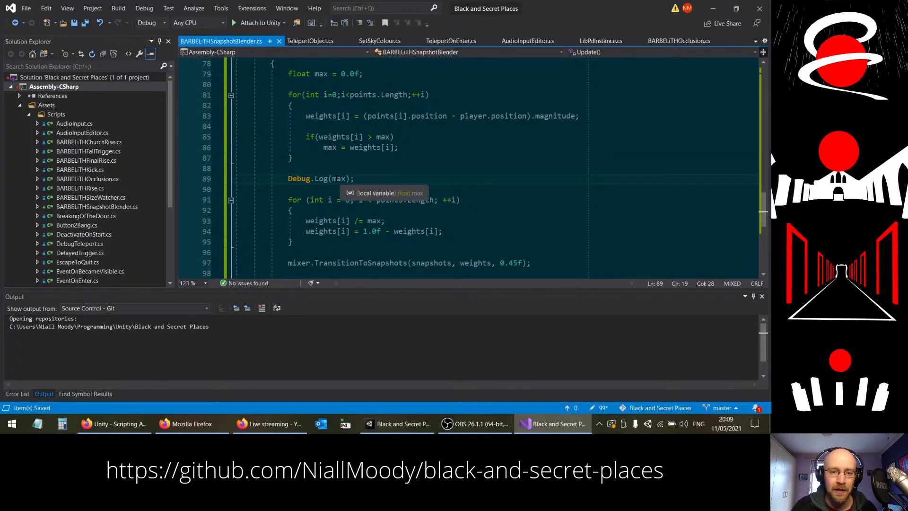
{"action": "key", "text": "shift+Up"}
{"action": "key", "text": "shift+Up"}
{"action": "key", "text": "ctrl+c"}
{"action": "key", "text": "BackSpace"}
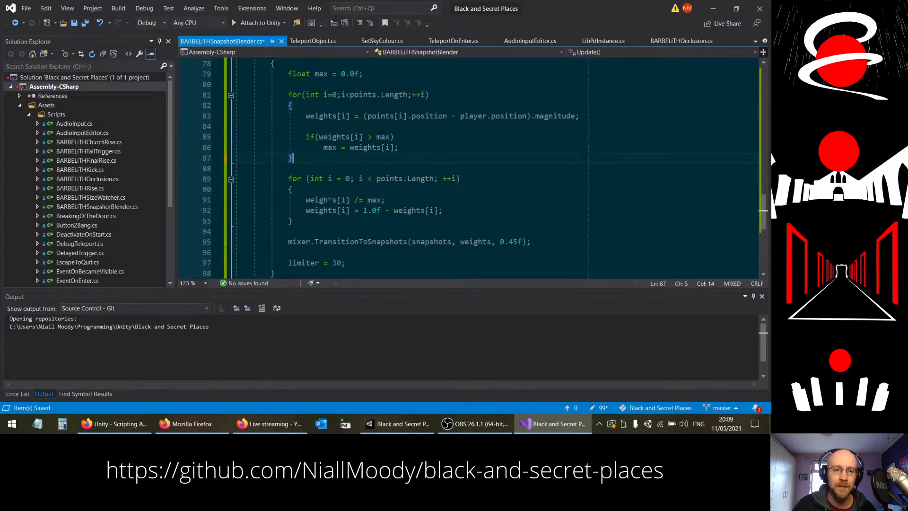
{"action": "left_click", "coordinate": [325, 220]}
{"action": "key", "text": "ctrl+v"}
Step: Replace max in the Debug.Log call with weights[0], weights[1]
{"action": "double_click", "coordinate": [314, 209]}
{"action": "double_click", "coordinate": [336, 243]}
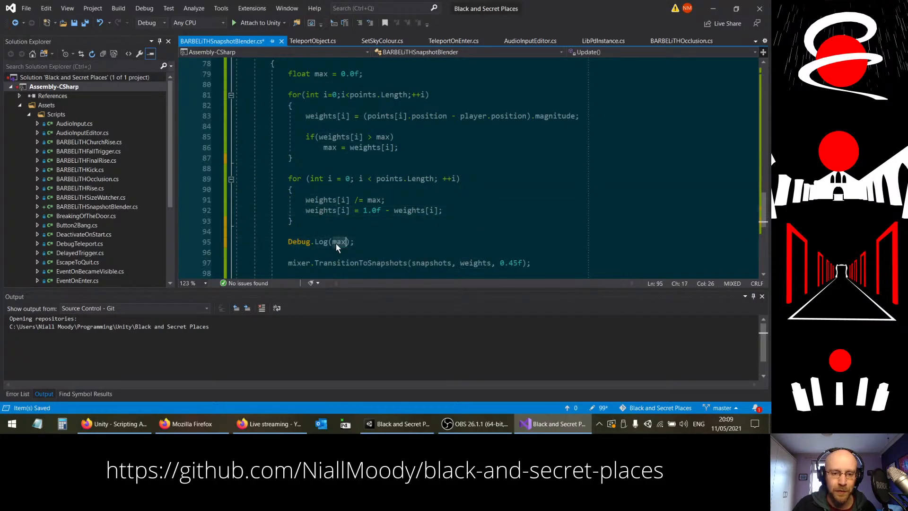
{"action": "type", "text": "weights["}
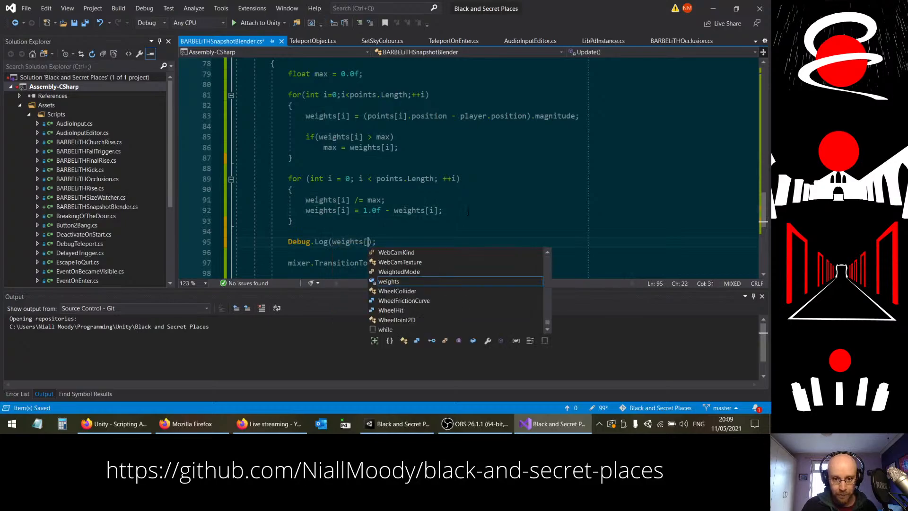
{"action": "type", "text": "0], weight"}
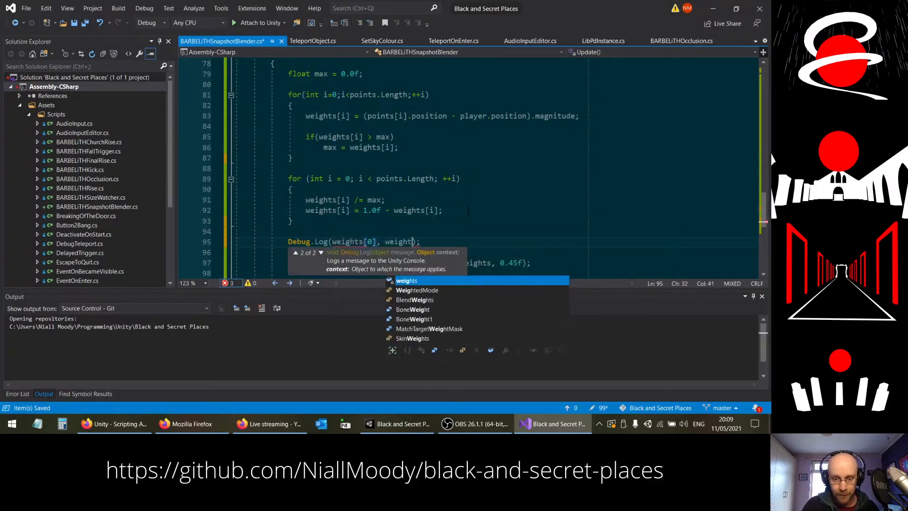
{"action": "type", "text": "s[1].ToStri"}
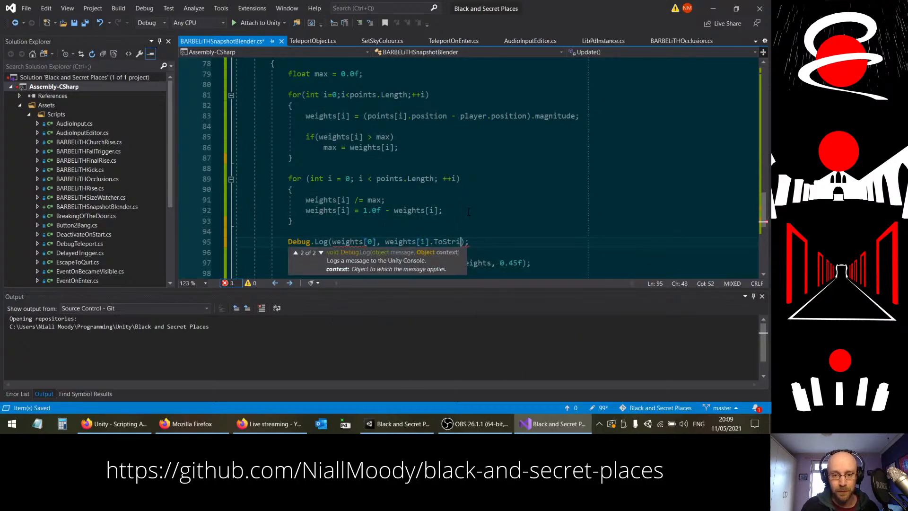
{"action": "key", "text": "BackSpace"}
{"action": "key", "text": "BackSpace"}
{"action": "key", "text": "BackSpace"}
{"action": "key", "text": "BackSpace"}
{"action": "key", "text": "BackSpace"}
{"action": "key", "text": "BackSpace"}
{"action": "key", "text": "BackSpace"}
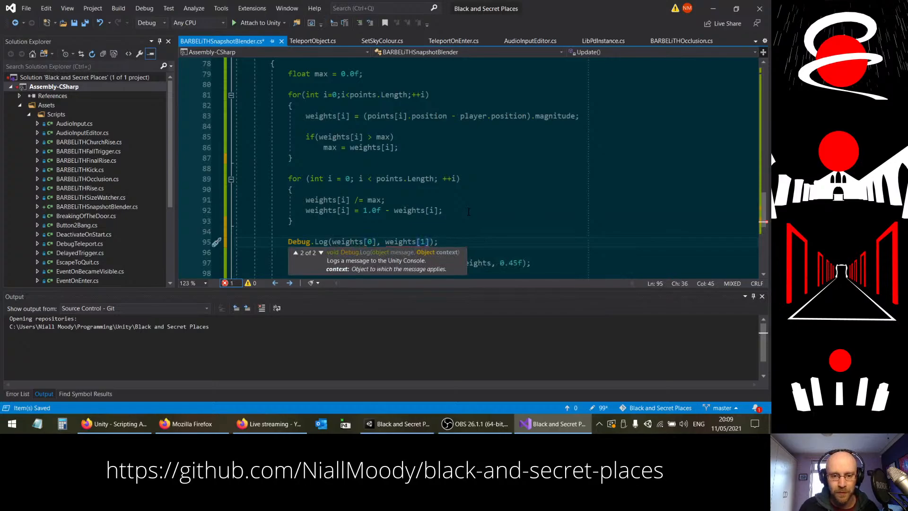
{"action": "left_click", "coordinate": [444, 228]}
{"action": "left_click", "coordinate": [431, 242]}
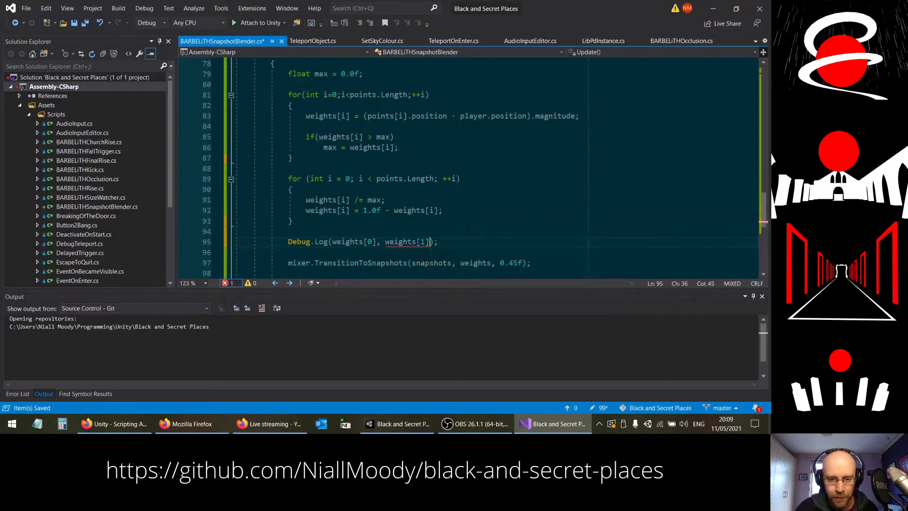
{"action": "left_click", "coordinate": [455, 242]}
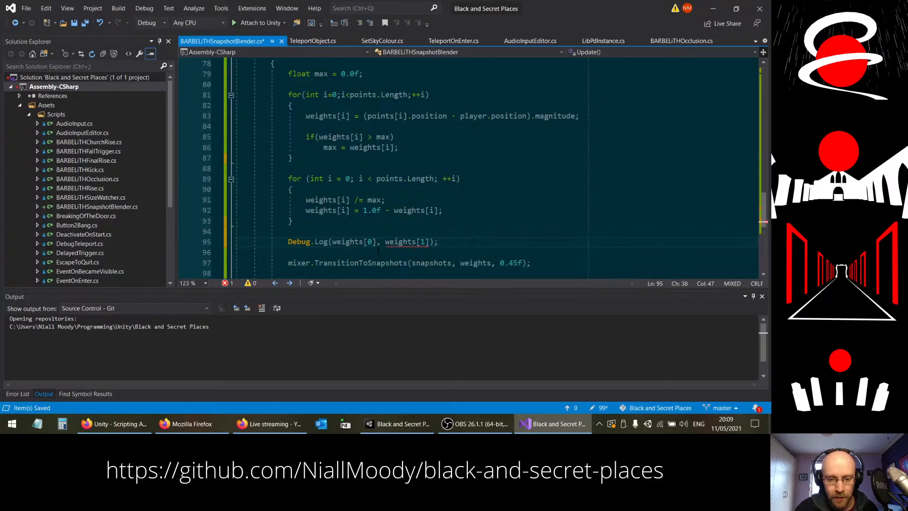
Step: Replace the comma between weights[0] and weights[1] in the Debug.Log call with + ":" + to concatenate them
{"action": "mouse_move", "coordinate": [319, 243]}
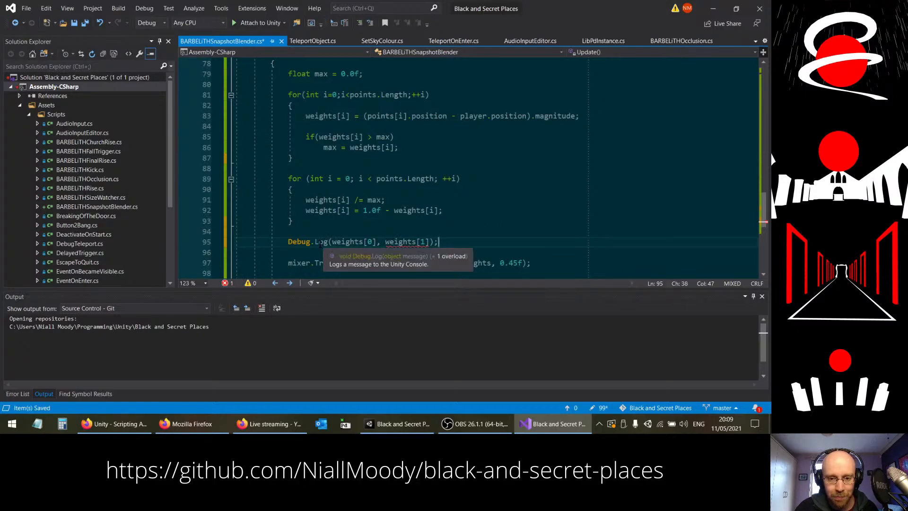
{"action": "left_click_drag", "start_coordinate": [376, 241], "coordinate": [429, 241]}
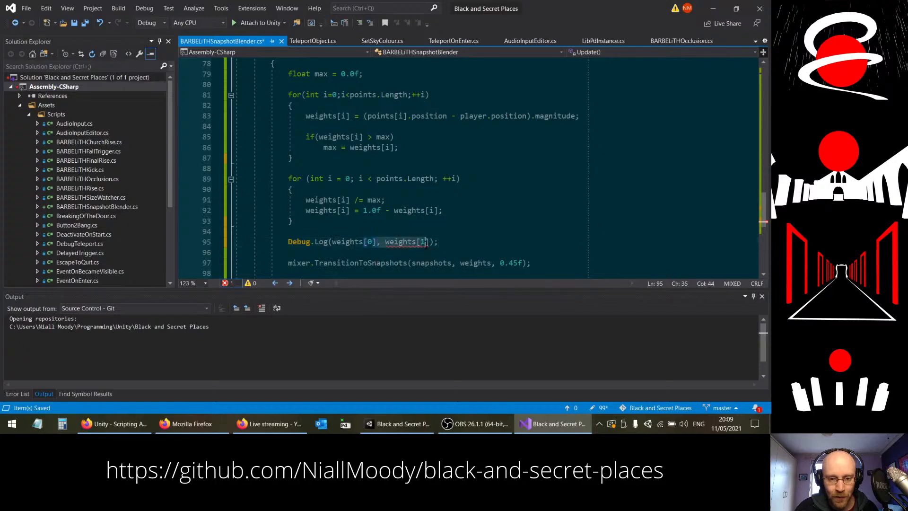
{"action": "left_click", "coordinate": [381, 242]}
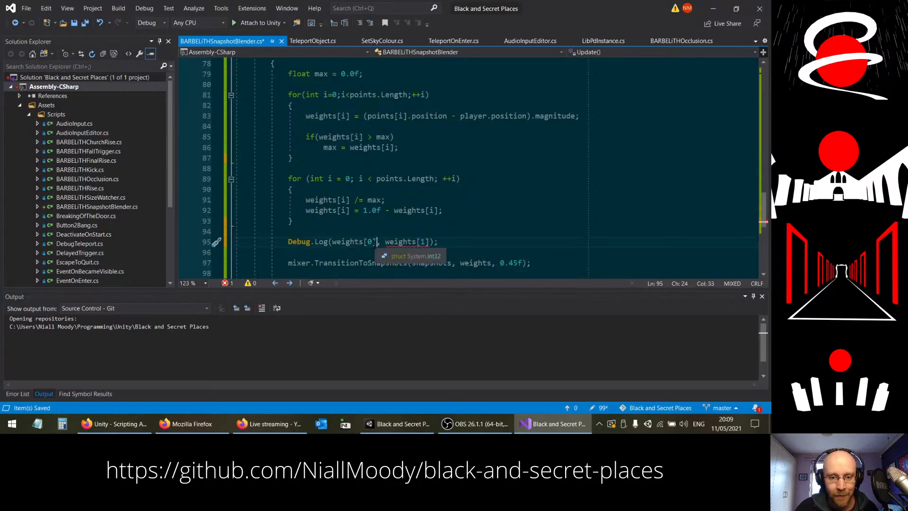
{"action": "key", "text": "Left"}
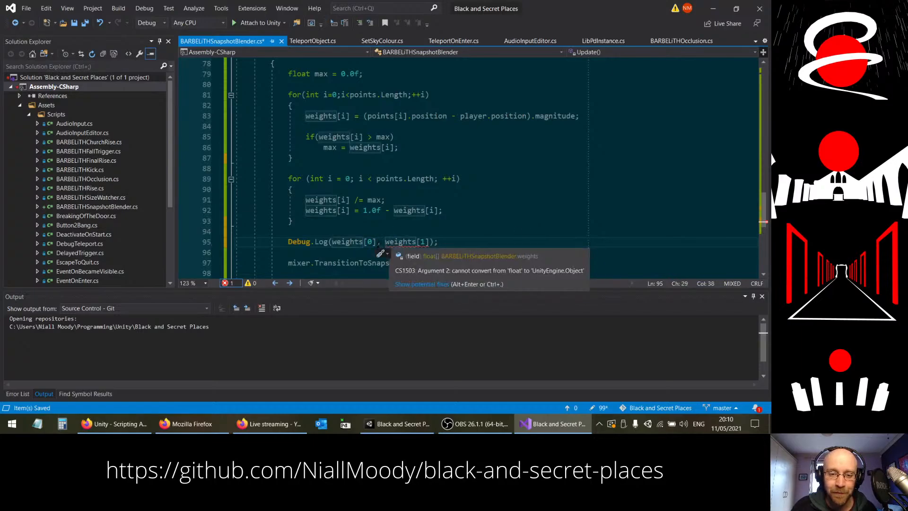
{"action": "left_click_drag", "start_coordinate": [380, 241], "coordinate": [431, 242]}
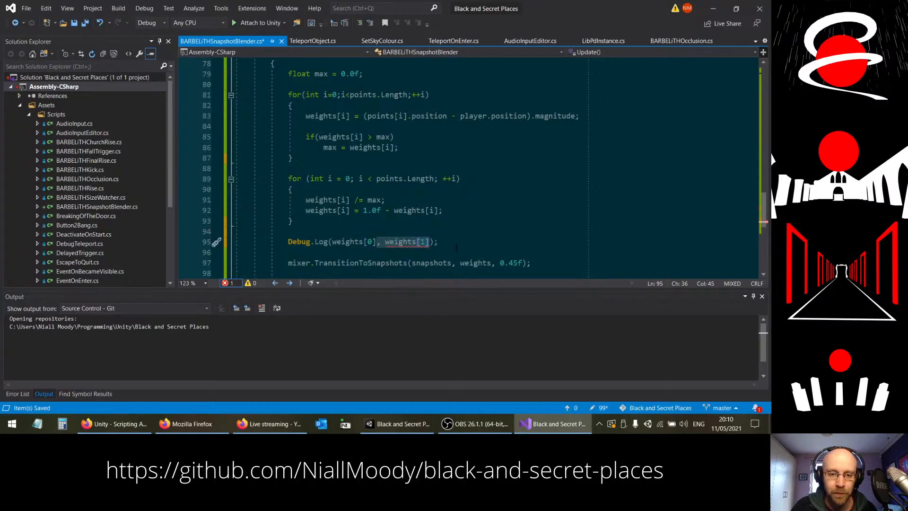
{"action": "left_click", "coordinate": [381, 242]}
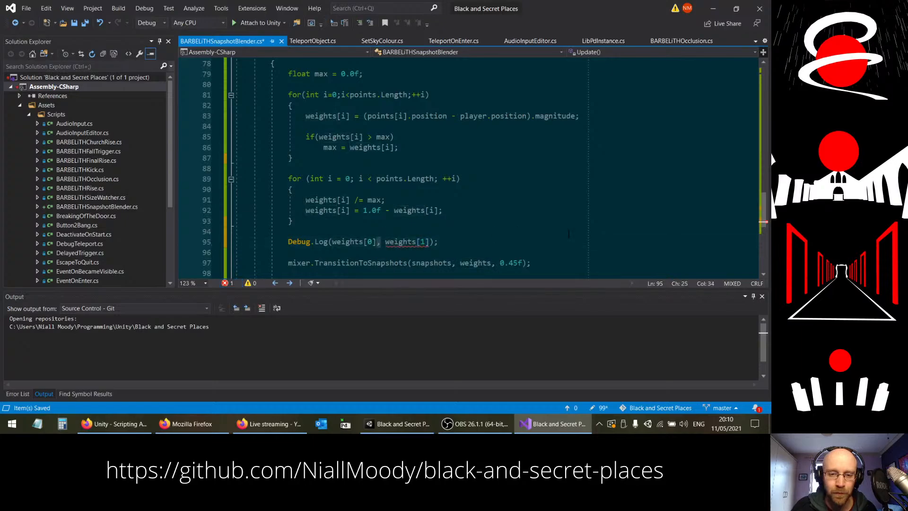
{"action": "key", "text": "BackSpace"}
{"action": "type", "text": "+ \""}
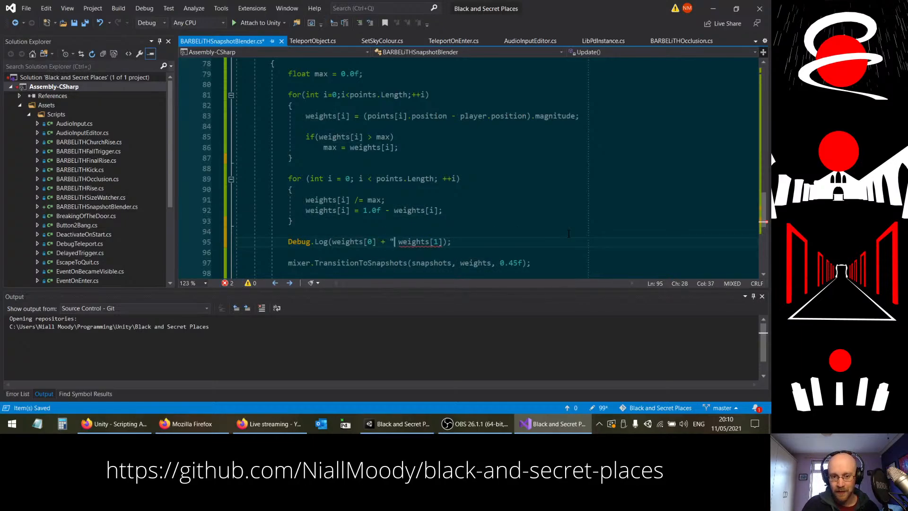
{"action": "type", "text": ":\" +"}
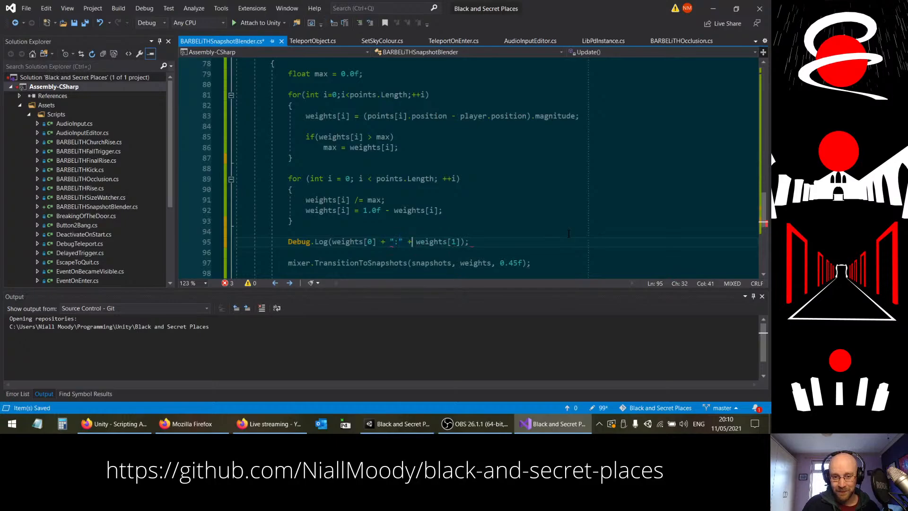
{"action": "key", "text": "End"}
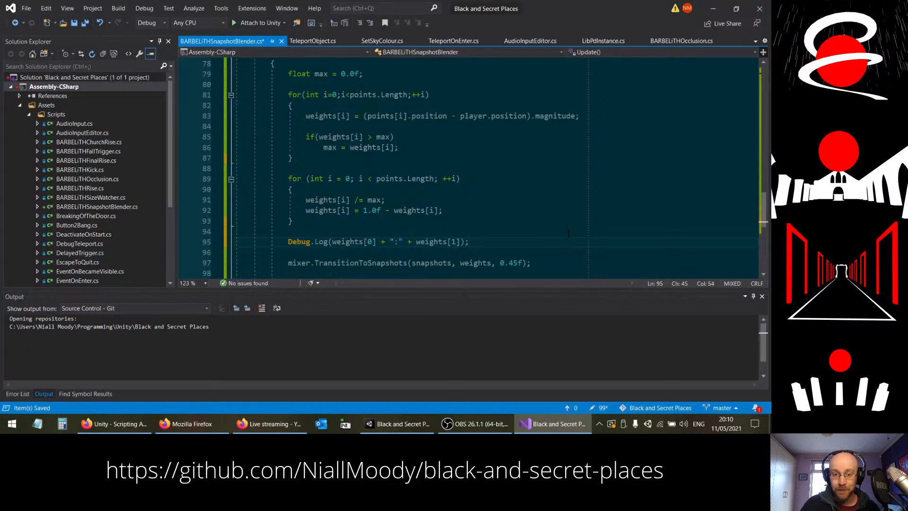
Step: Add a space on each side of the colon in the log statement's separator string
{"action": "left_click_drag", "start_coordinate": [377, 242], "coordinate": [458, 243]}
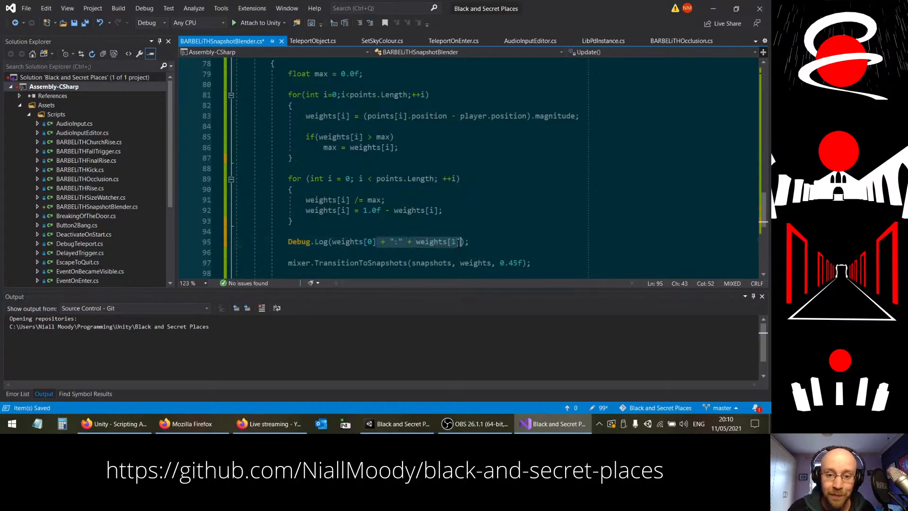
{"action": "left_click", "coordinate": [459, 243]}
{"action": "left_click", "coordinate": [398, 242]}
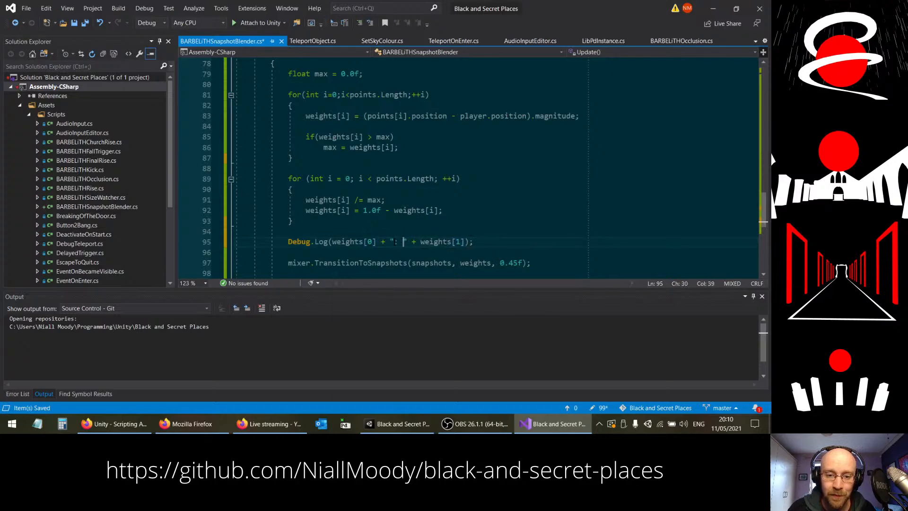
{"action": "left_click", "coordinate": [394, 242]}
Step: Copy the + " : " + weights[1] fragment and append three more copies of it inside the Debug.Log call
{"action": "left_click_drag", "start_coordinate": [377, 241], "coordinate": [469, 242]}
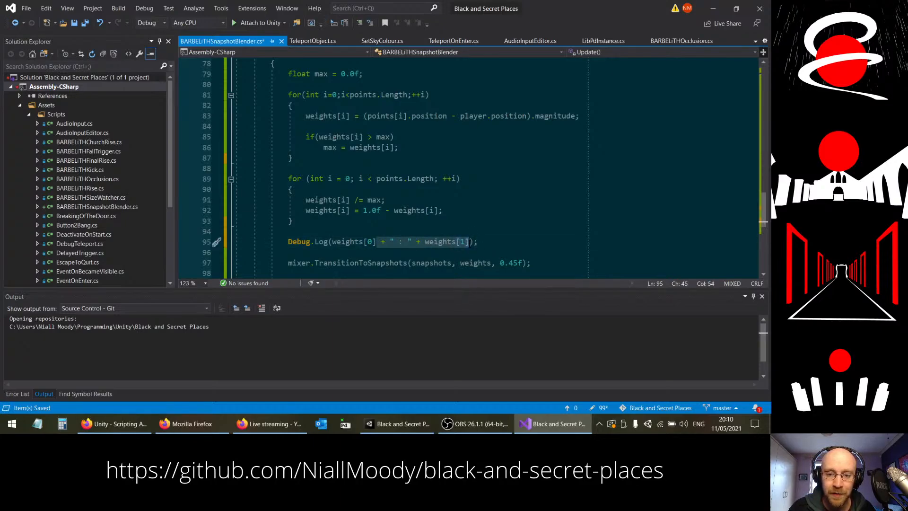
{"action": "key", "text": "ctrl+c"}
{"action": "key", "text": "ctrl+v"}
{"action": "key", "text": "ctrl+v"}
{"action": "key", "text": "ctrl+v"}
{"action": "key", "text": "ctrl+v"}
Step: Change the indices of the three appended weights to 2, 3 and 4, and save the script
{"action": "left_click", "coordinate": [557, 242]}
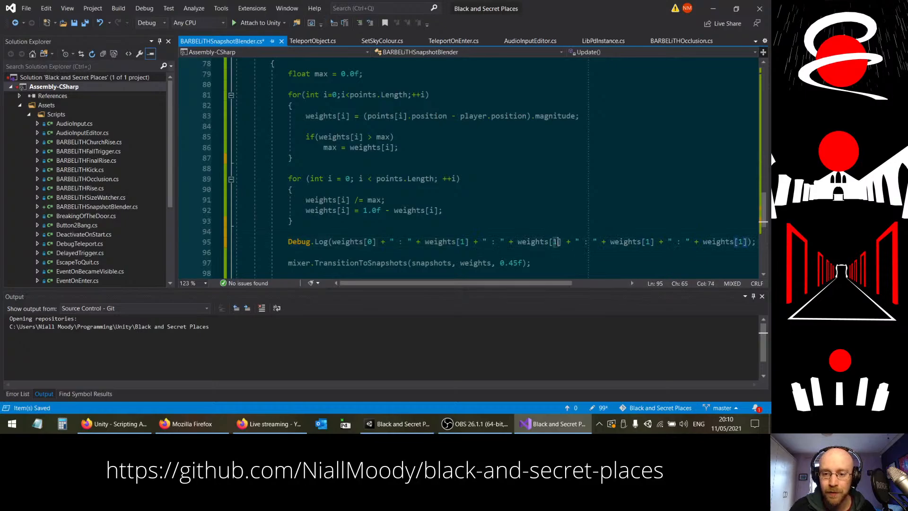
{"action": "key", "text": "BackSpace"}
{"action": "type", "text": "2"}
{"action": "left_click", "coordinate": [649, 242]}
{"action": "key", "text": "BackSpace"}
{"action": "type", "text": "3"}
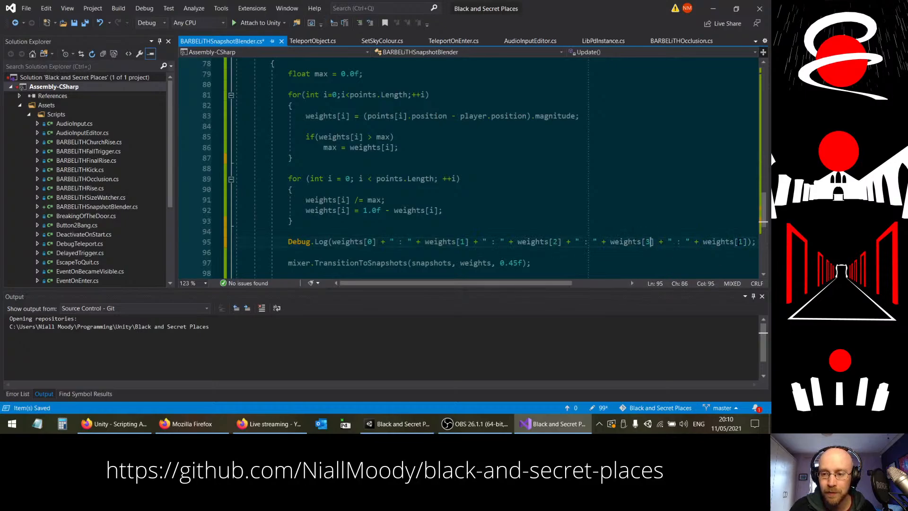
{"action": "left_click", "coordinate": [742, 241]}
{"action": "key", "text": "BackSpace"}
{"action": "type", "text": "4"}
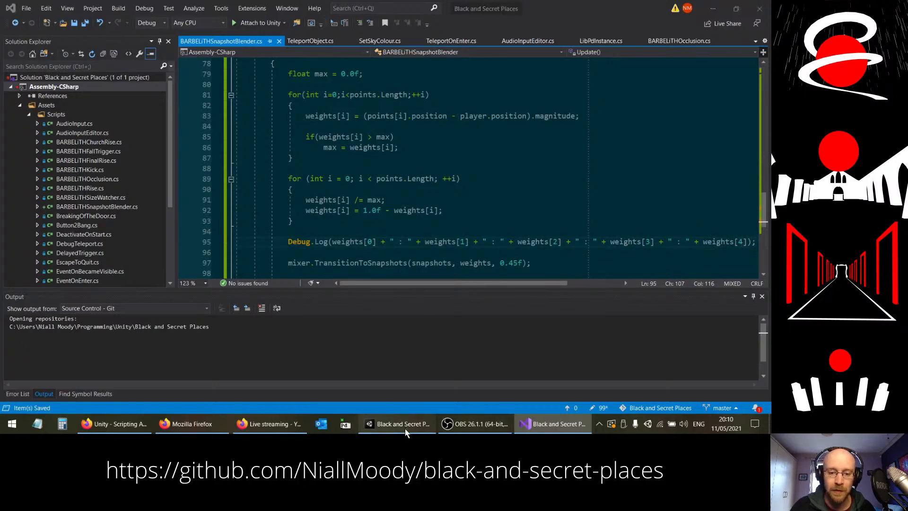
Step: Switch to Unity, run the game to log the five snapshot weights while moving around, and stop it
{"action": "left_click", "coordinate": [404, 427]}
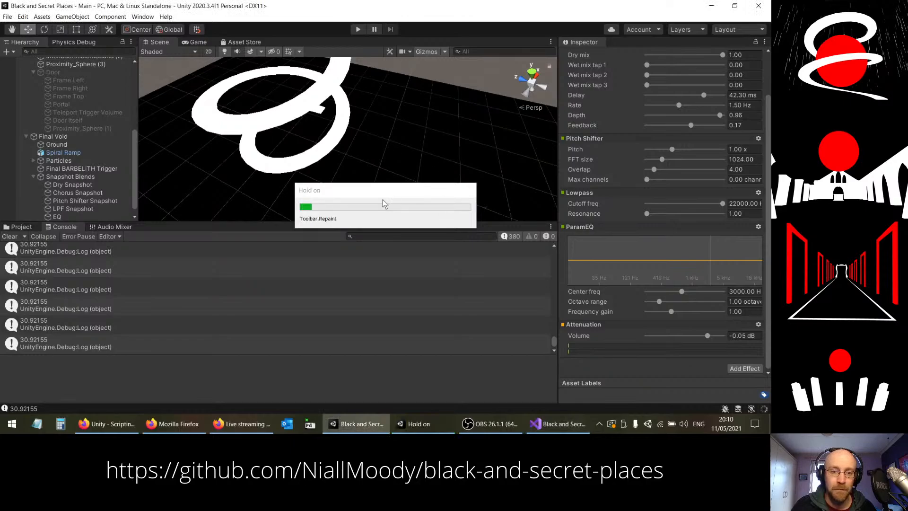
{"action": "left_click", "coordinate": [357, 29]}
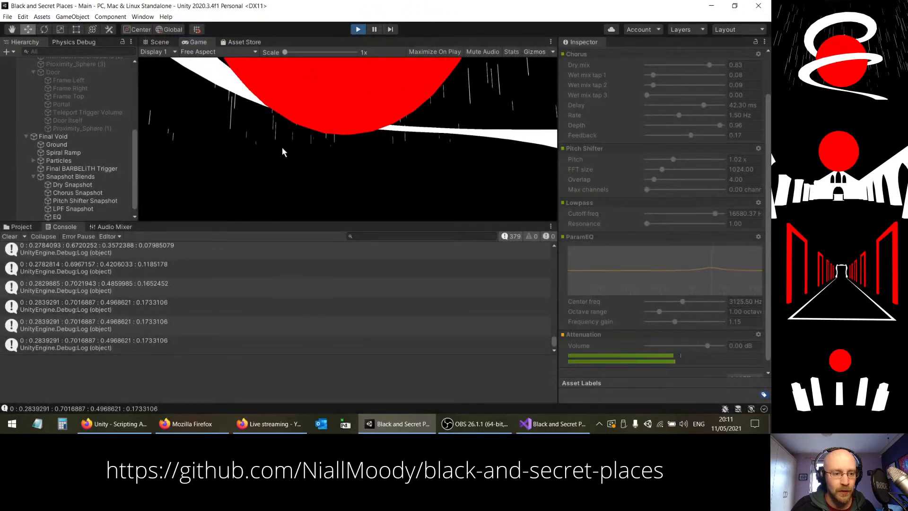
{"action": "key", "text": "ctrl+p"}
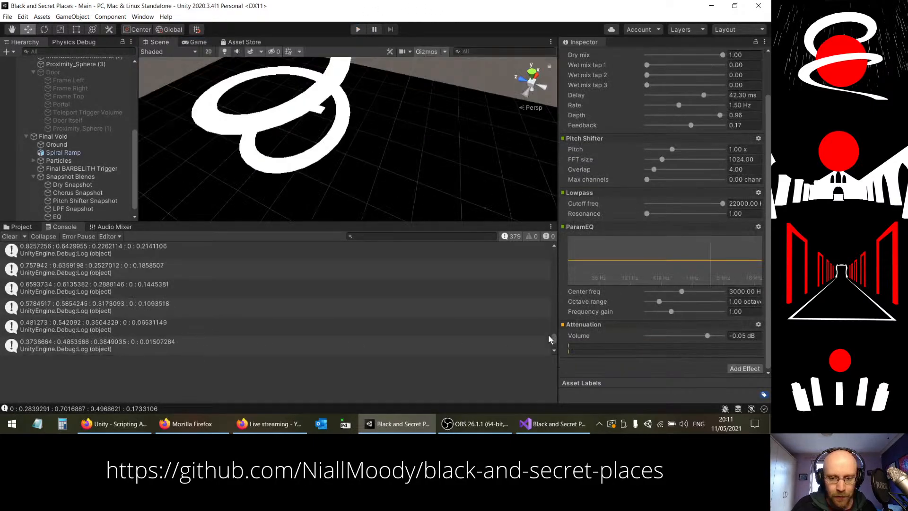
Step: Examine the logged weights in the Console, comparing how the five values change across consecutive entries
{"action": "scroll", "coordinate": [201, 309], "scroll_direction": "down", "scroll_amount": 3}
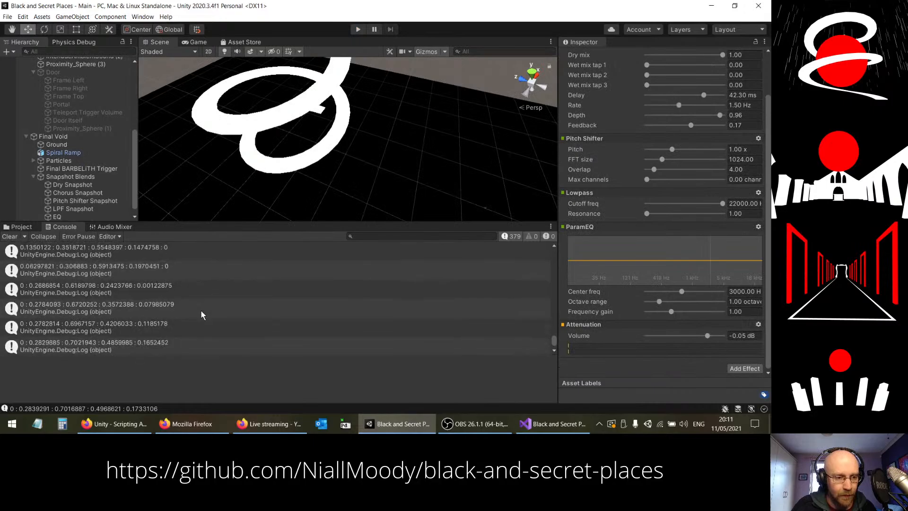
{"action": "scroll", "coordinate": [201, 310], "scroll_direction": "up", "scroll_amount": 3}
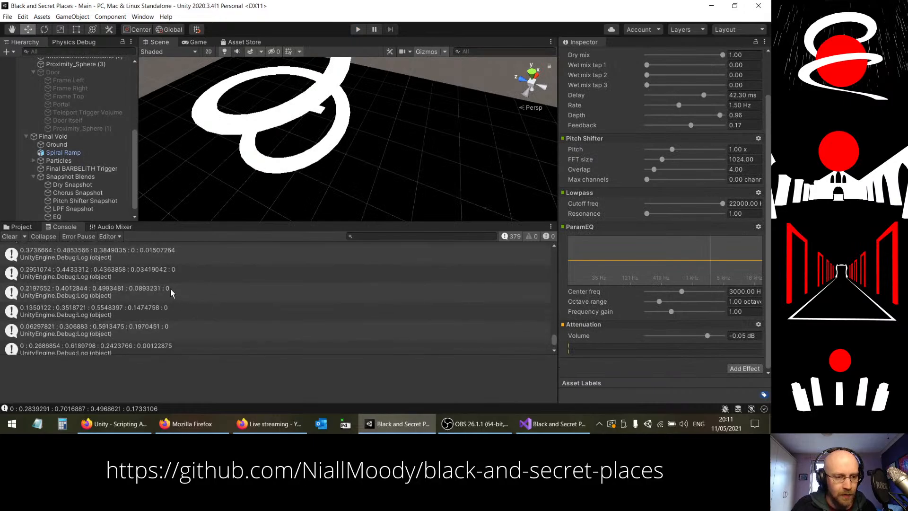
{"action": "left_click_drag", "start_coordinate": [106, 334], "coordinate": [110, 280]}
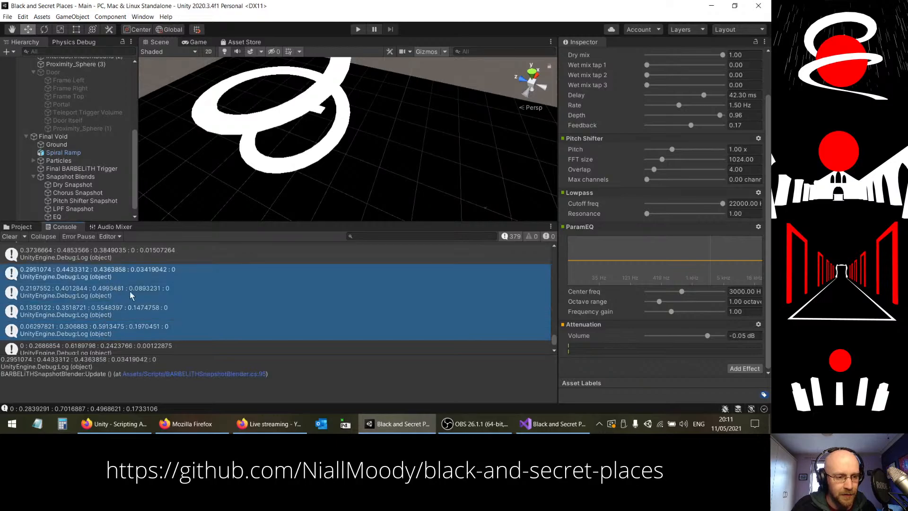
{"action": "scroll", "coordinate": [155, 302], "scroll_direction": "up", "scroll_amount": 3}
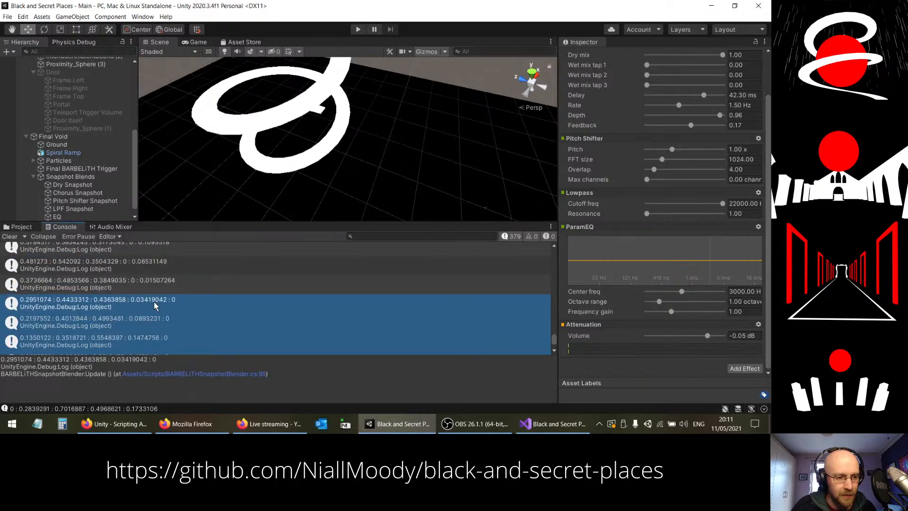
{"action": "scroll", "coordinate": [142, 311], "scroll_direction": "up", "scroll_amount": 2}
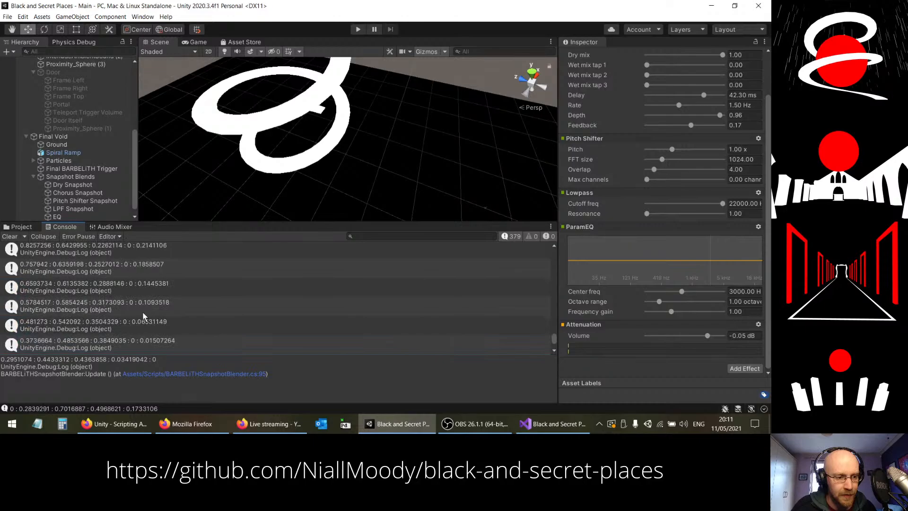
{"action": "scroll", "coordinate": [143, 311], "scroll_direction": "up", "scroll_amount": 5}
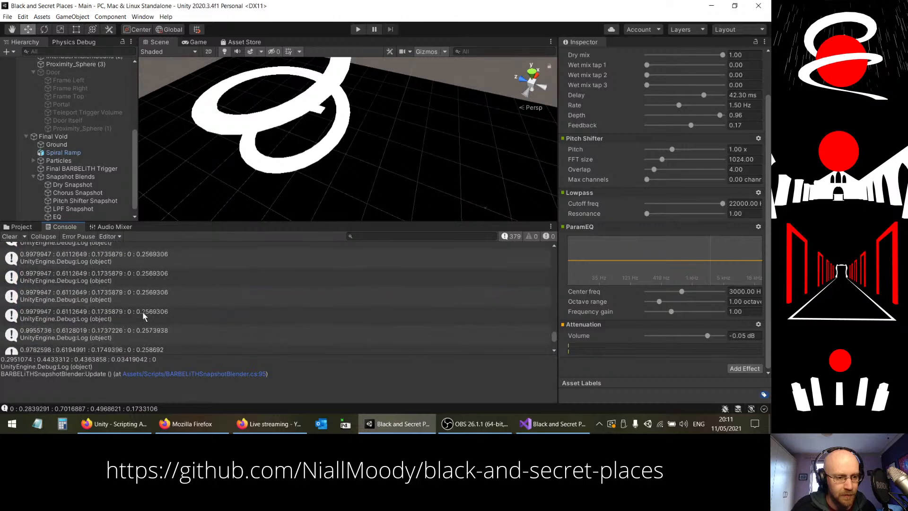
{"action": "scroll", "coordinate": [142, 311], "scroll_direction": "up", "scroll_amount": 5}
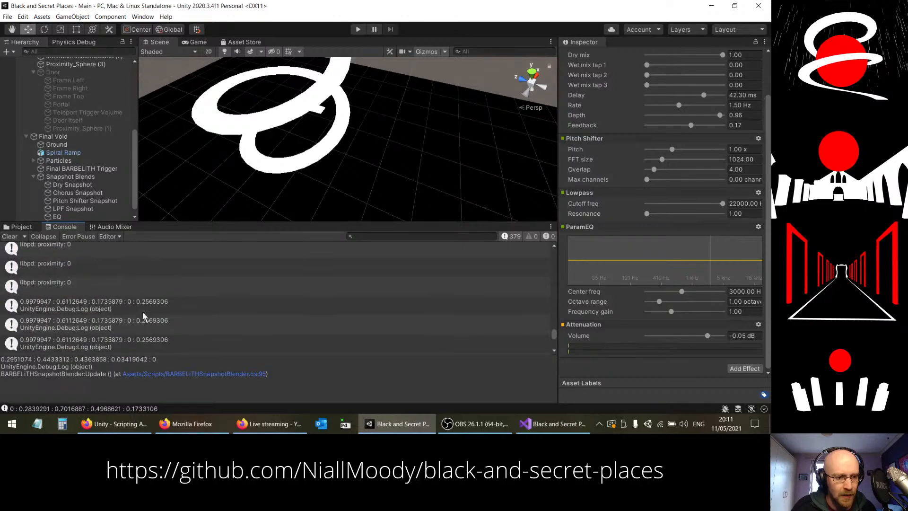
{"action": "scroll", "coordinate": [143, 316], "scroll_direction": "down", "scroll_amount": 6}
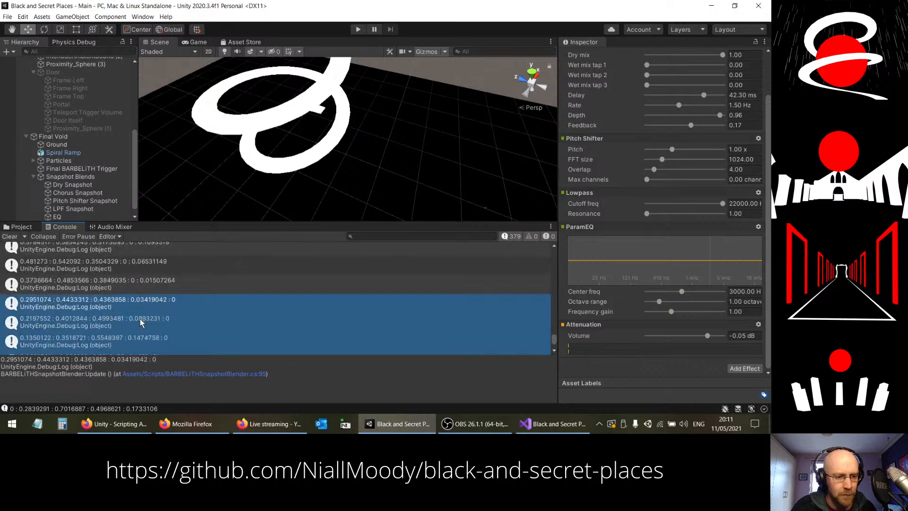
{"action": "scroll", "coordinate": [141, 322], "scroll_direction": "down", "scroll_amount": 2}
{"action": "left_click", "coordinate": [179, 274]}
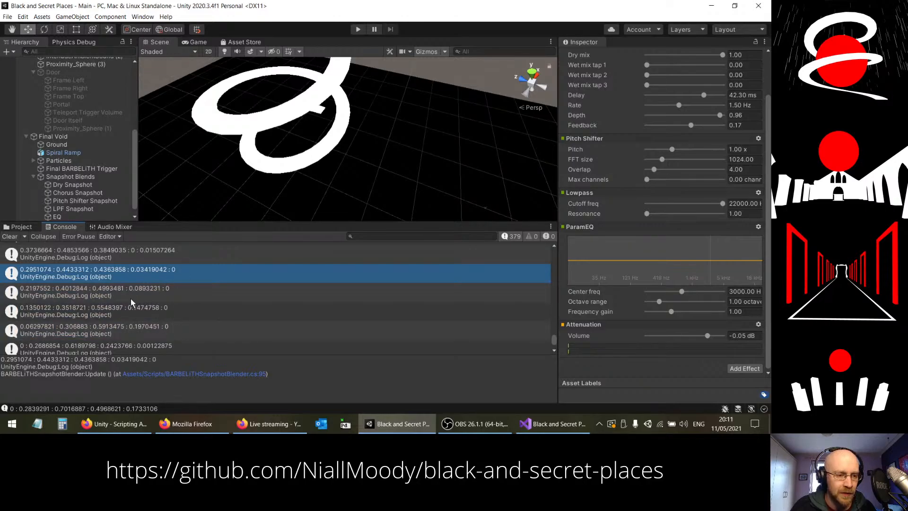
{"action": "scroll", "coordinate": [131, 303], "scroll_direction": "up", "scroll_amount": 2}
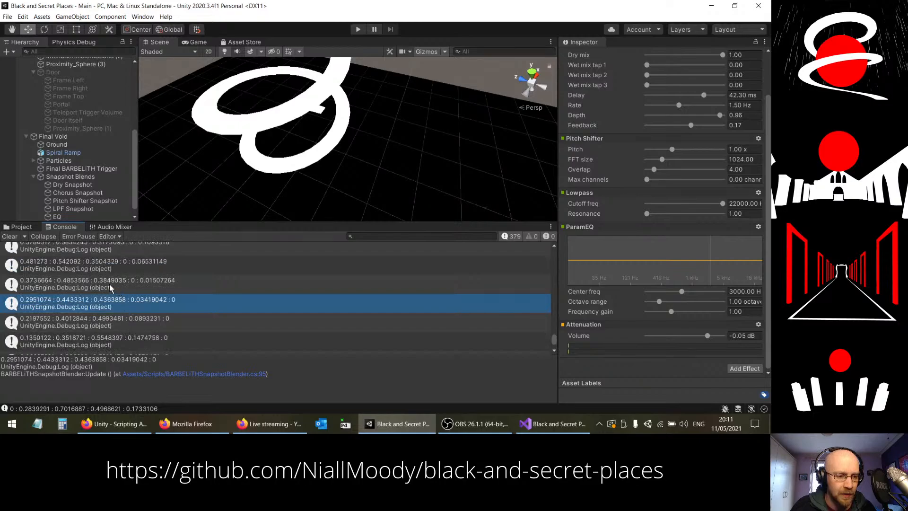
{"action": "left_click", "coordinate": [132, 284]}
{"action": "left_click", "coordinate": [125, 261]}
{"action": "left_click", "coordinate": [125, 251]}
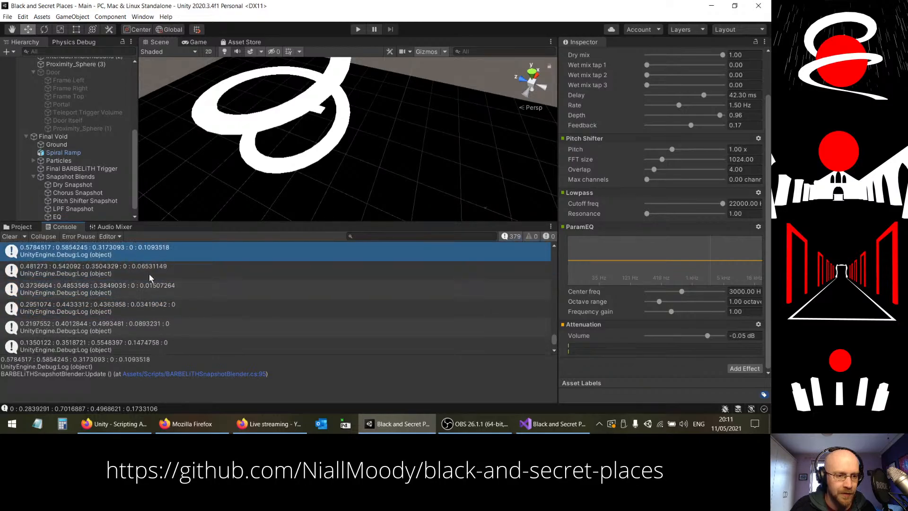
Step: Look back through the earlier logged snapshot weights in the Console and return to the most recent entries
{"action": "scroll", "coordinate": [144, 278], "scroll_direction": "up", "scroll_amount": 3}
{"action": "left_click", "coordinate": [127, 286]}
{"action": "left_click", "coordinate": [133, 255]}
{"action": "scroll", "coordinate": [183, 280], "scroll_direction": "up", "scroll_amount": 4}
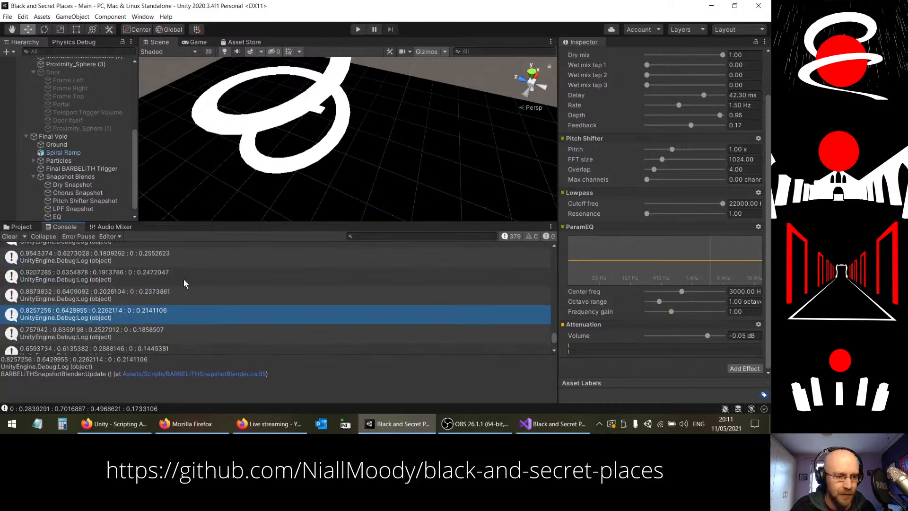
{"action": "left_click", "coordinate": [129, 276]}
{"action": "left_click", "coordinate": [127, 263]}
{"action": "scroll", "coordinate": [137, 278], "scroll_direction": "up", "scroll_amount": 5}
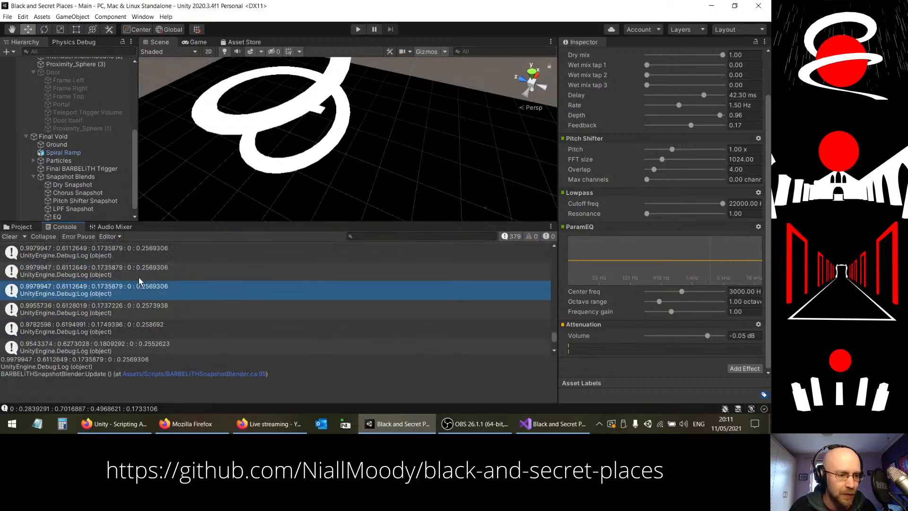
{"action": "scroll", "coordinate": [137, 280], "scroll_direction": "down", "scroll_amount": 5}
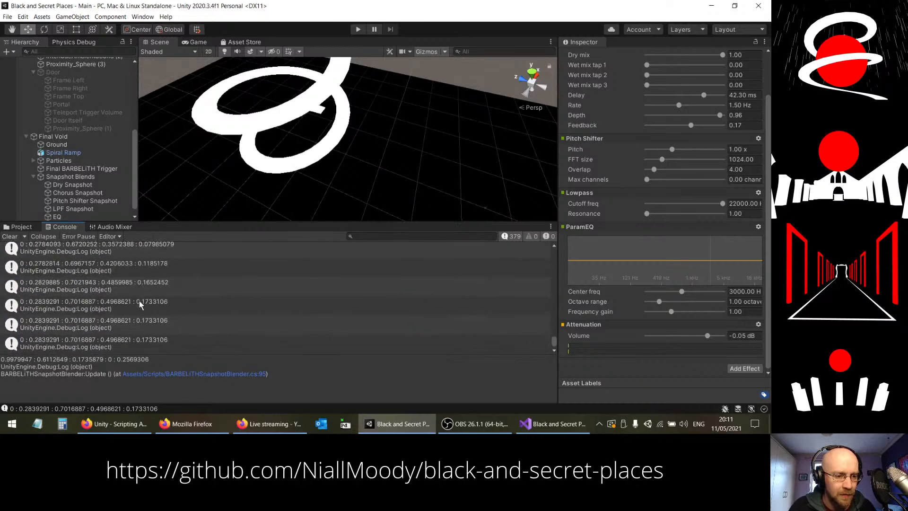
{"action": "left_click", "coordinate": [45, 343]}
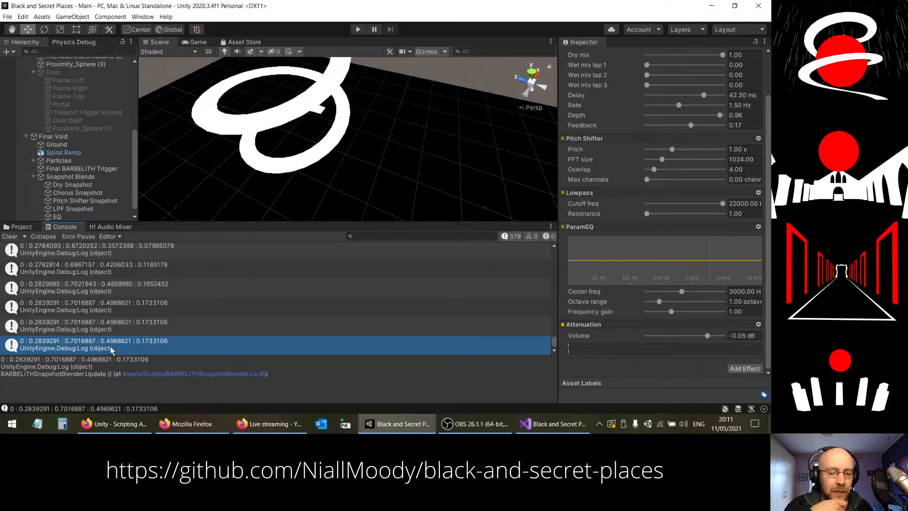
{"action": "scroll", "coordinate": [71, 307], "scroll_direction": "up", "scroll_amount": 3}
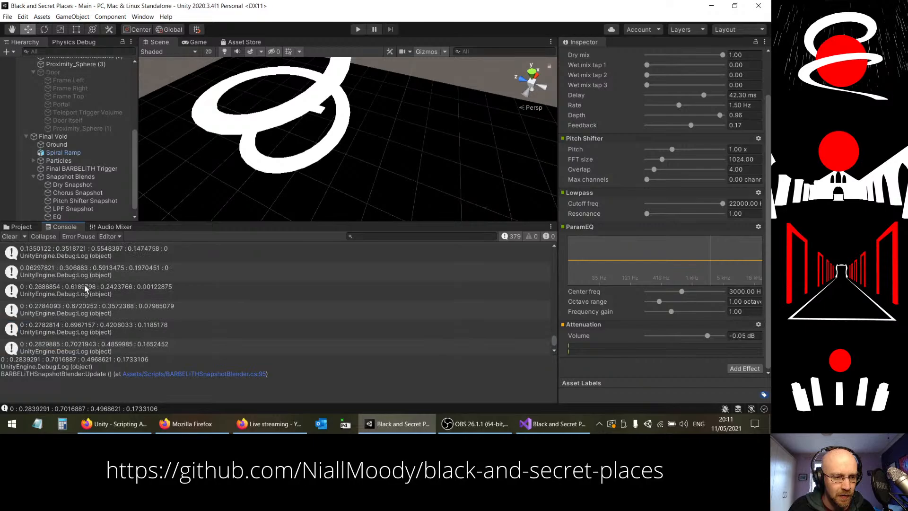
{"action": "scroll", "coordinate": [95, 284], "scroll_direction": "up", "scroll_amount": 3}
{"action": "scroll", "coordinate": [166, 293], "scroll_direction": "up", "scroll_amount": 2}
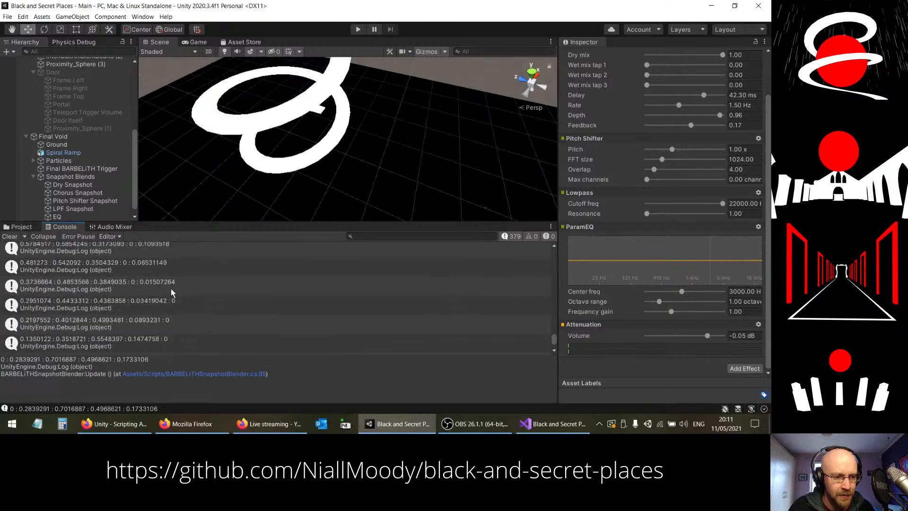
{"action": "scroll", "coordinate": [142, 288], "scroll_direction": "down", "scroll_amount": 8}
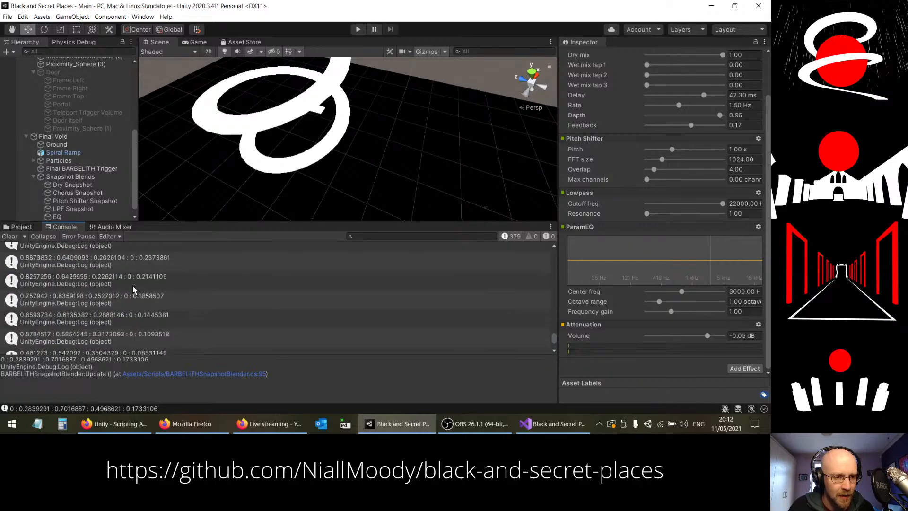
{"action": "scroll", "coordinate": [132, 284], "scroll_direction": "down", "scroll_amount": 2}
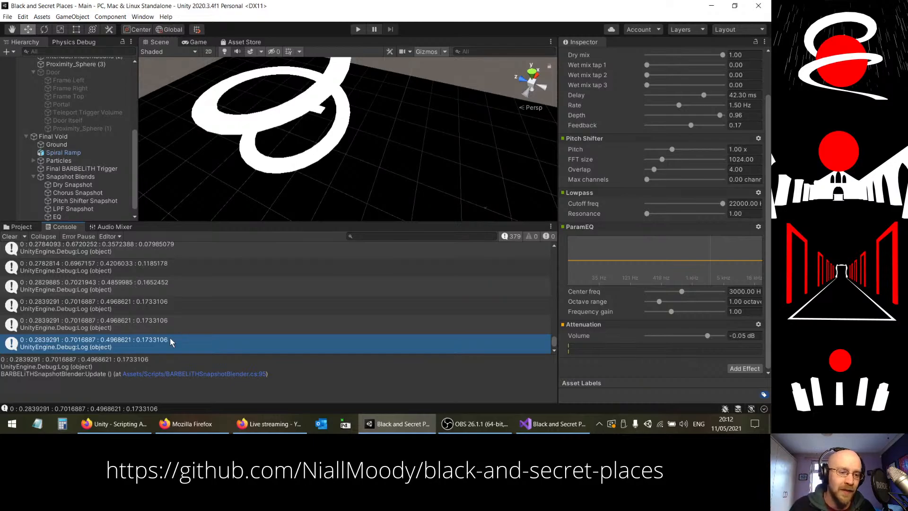
Step: Trace the weights backwards entry by entry from the end of the log, comparing how each of the five values shifts
{"action": "left_click", "coordinate": [133, 305]}
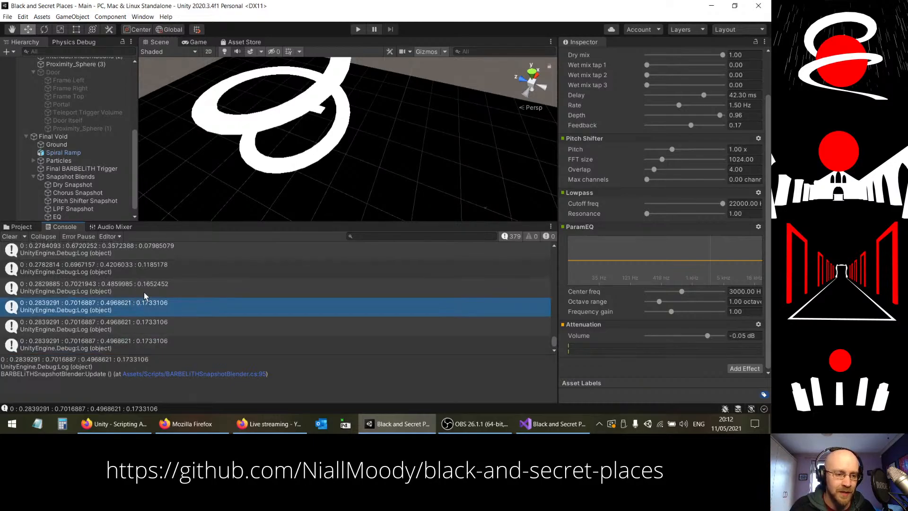
{"action": "left_click", "coordinate": [147, 290]}
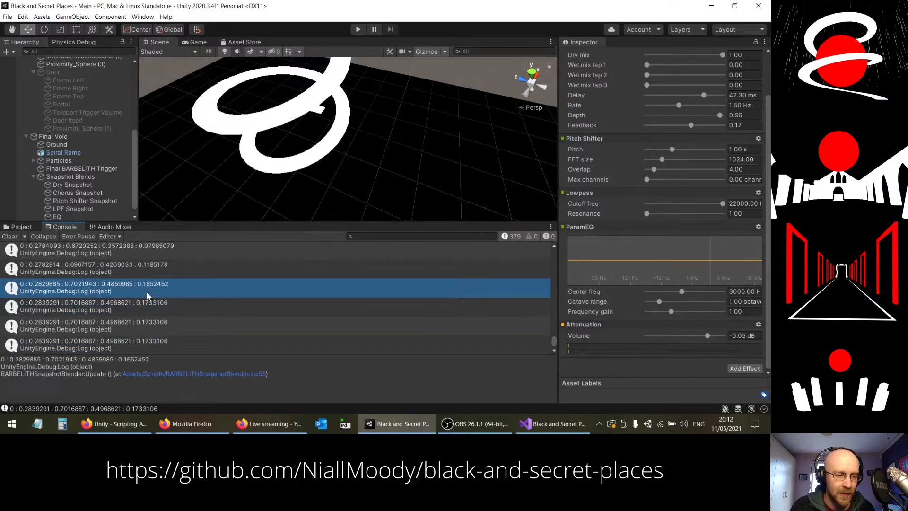
{"action": "left_click", "coordinate": [131, 270]}
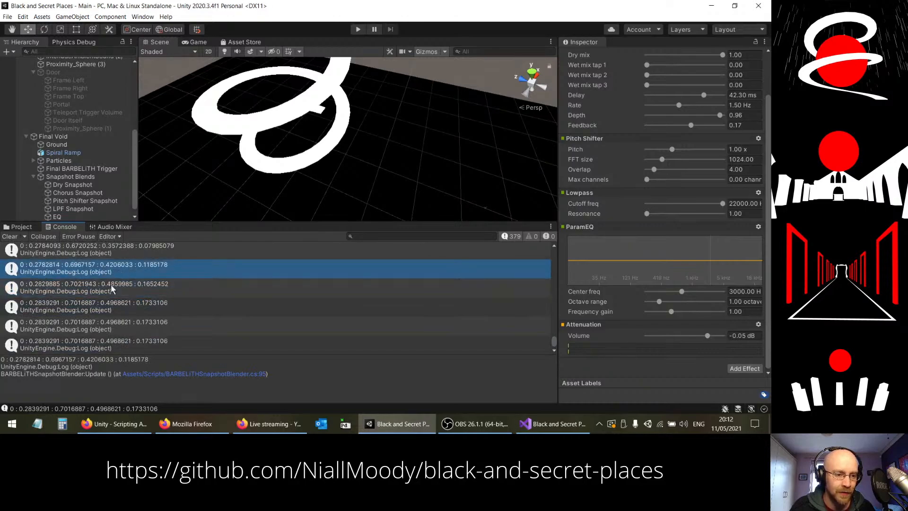
{"action": "scroll", "coordinate": [139, 291], "scroll_direction": "up", "scroll_amount": 1}
{"action": "left_click", "coordinate": [82, 282]}
{"action": "scroll", "coordinate": [101, 287], "scroll_direction": "up", "scroll_amount": 1}
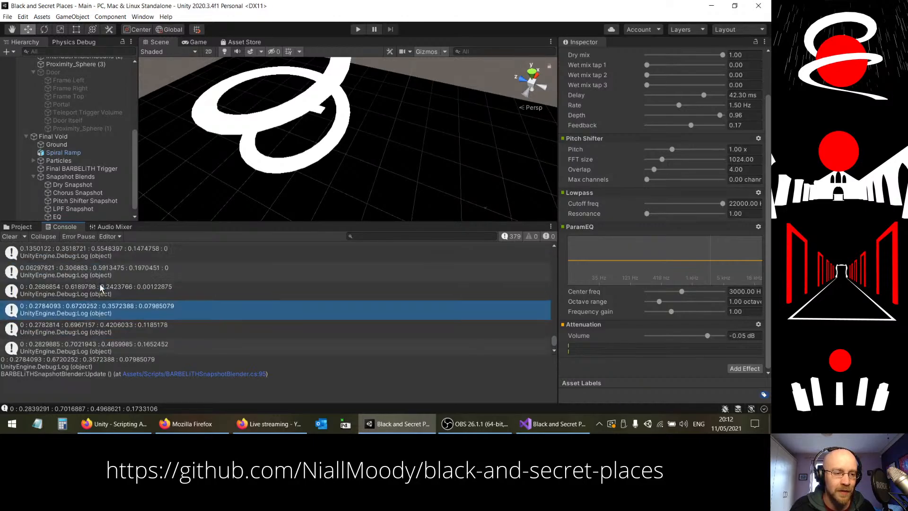
{"action": "left_click", "coordinate": [87, 290]}
{"action": "left_click", "coordinate": [95, 274]}
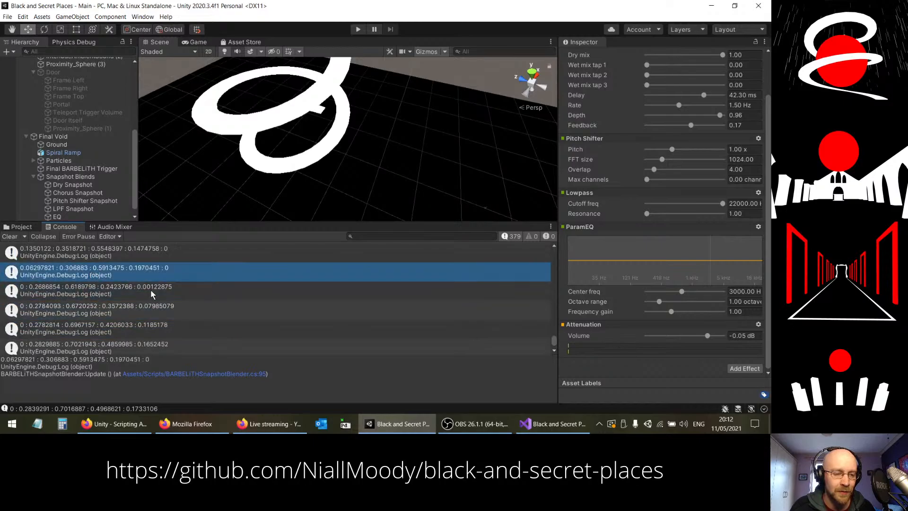
{"action": "scroll", "coordinate": [151, 288], "scroll_direction": "up", "scroll_amount": 1}
{"action": "left_click", "coordinate": [126, 262]}
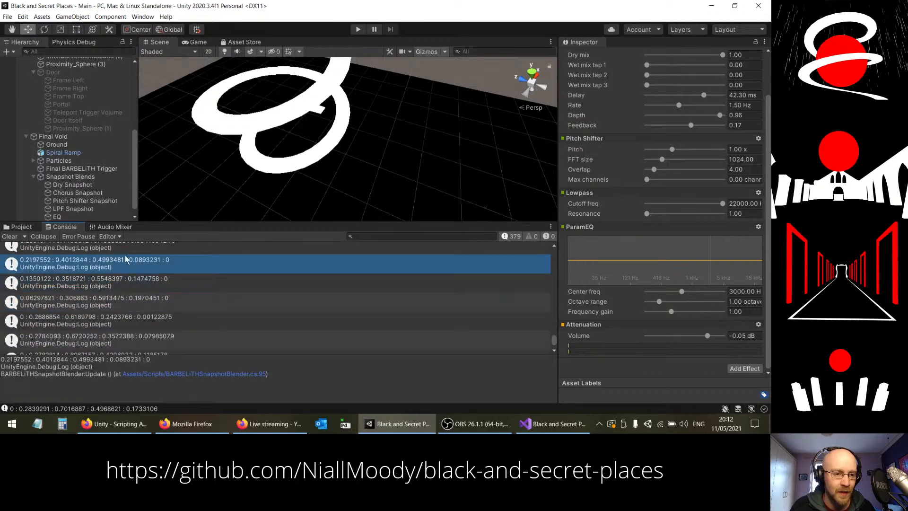
Step: Switch to Visual Studio, set the limiter reset value at the end of the update method to 60, and save the script
{"action": "left_click", "coordinate": [553, 424]}
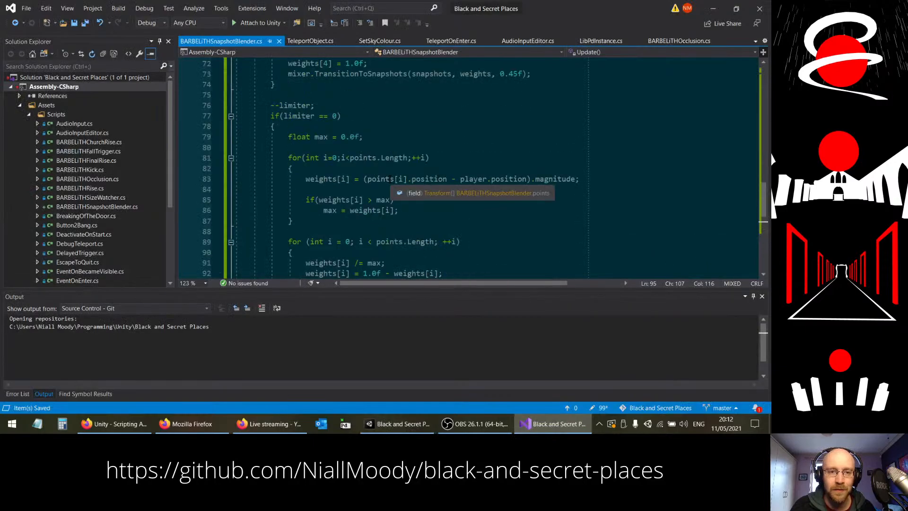
{"action": "scroll", "coordinate": [391, 184], "scroll_direction": "up", "scroll_amount": 1}
{"action": "scroll", "coordinate": [391, 183], "scroll_direction": "down", "scroll_amount": 5}
{"action": "left_click", "coordinate": [332, 221]}
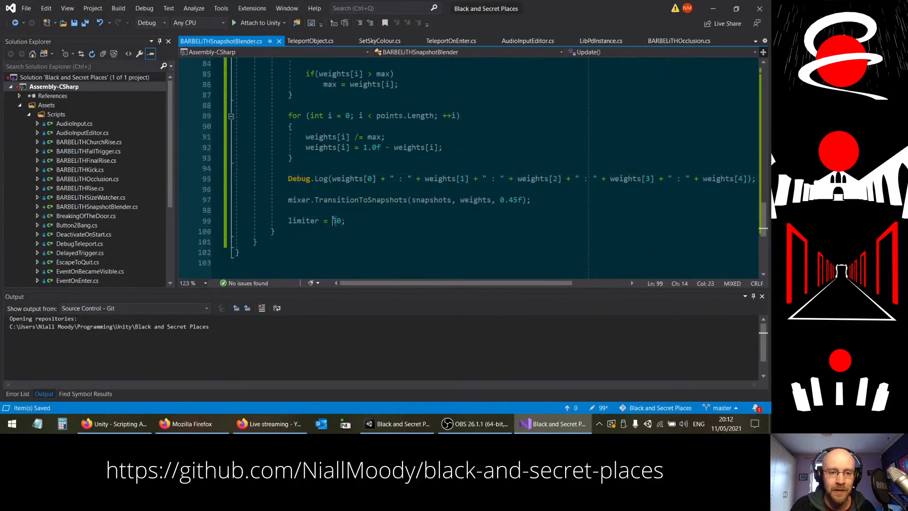
{"action": "type", "text": "6"}
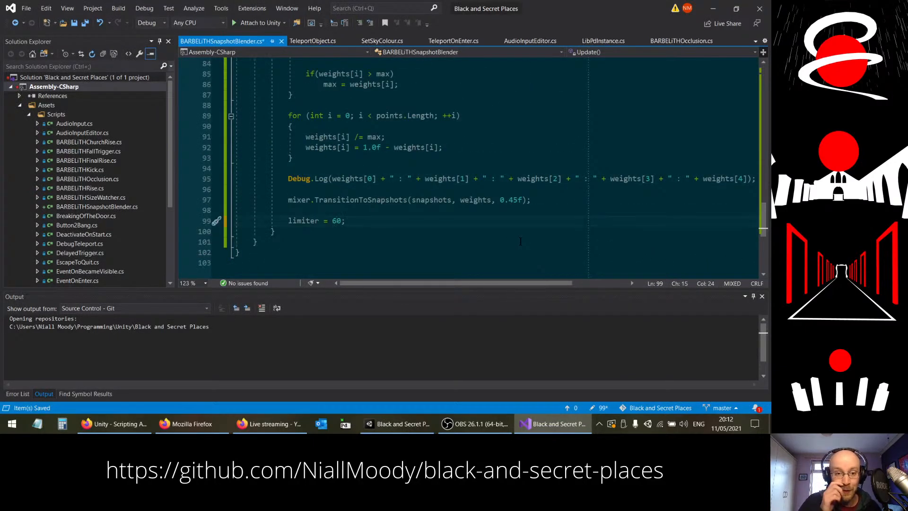
{"action": "key", "text": "ctrl+s"}
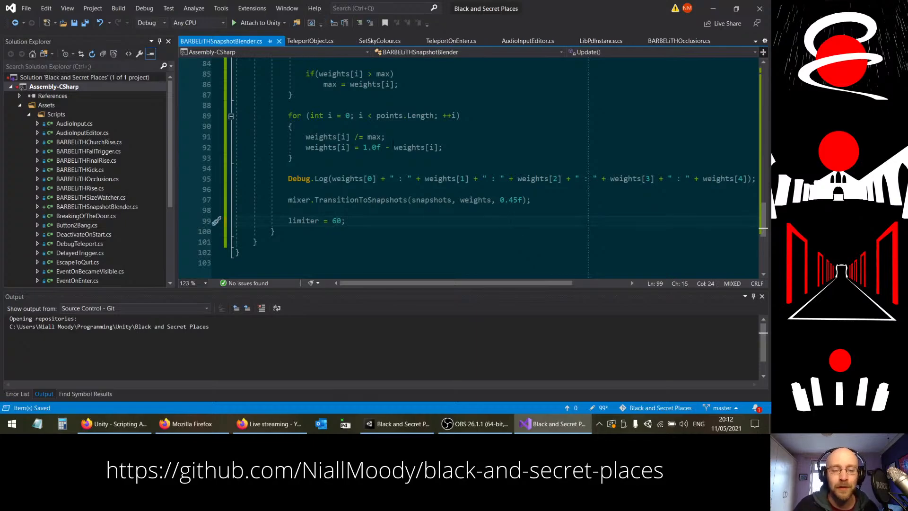
Step: Switch to Unity, run the game to test the snapshot blending with the longer limiter interval, and stop it
{"action": "left_click", "coordinate": [396, 428]}
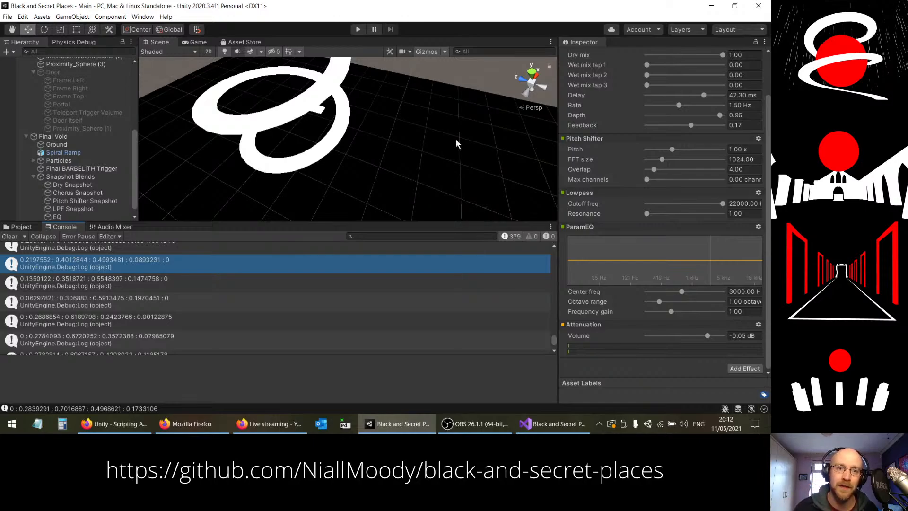
{"action": "left_click", "coordinate": [358, 29]}
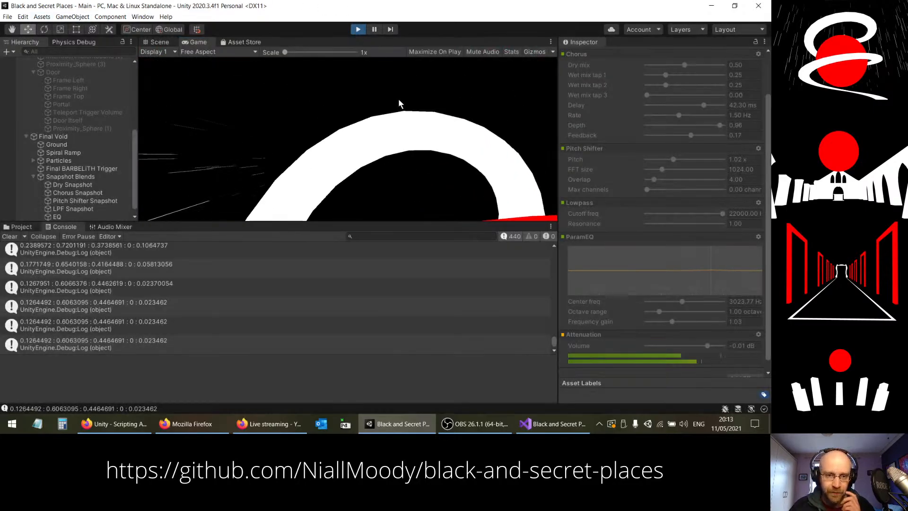
{"action": "key", "text": "ctrl+p"}
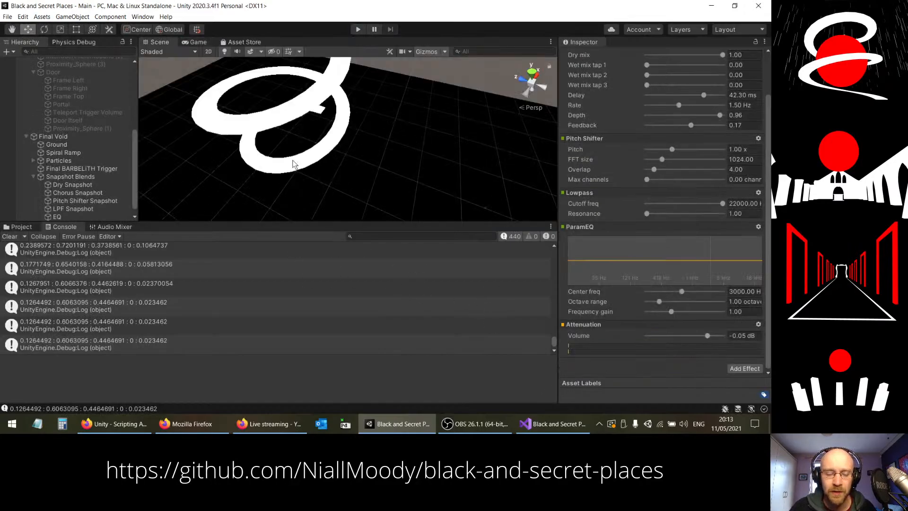
Step: Switch to Visual Studio, rename the Update method to FixedUpdate, save the script, and check the limiter code at its end
{"action": "left_click", "coordinate": [552, 423]}
{"action": "scroll", "coordinate": [278, 178], "scroll_direction": "up", "scroll_amount": 15}
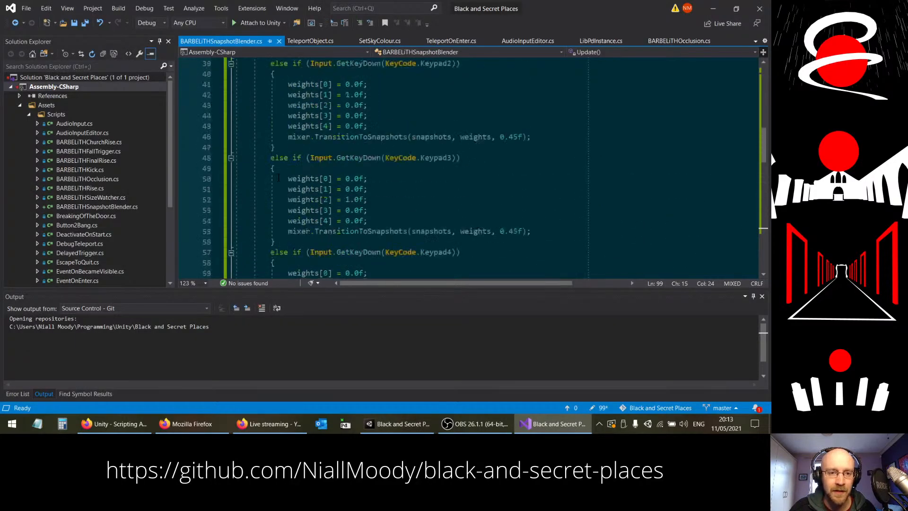
{"action": "scroll", "coordinate": [278, 178], "scroll_direction": "up", "scroll_amount": 8}
{"action": "left_click", "coordinate": [276, 200]}
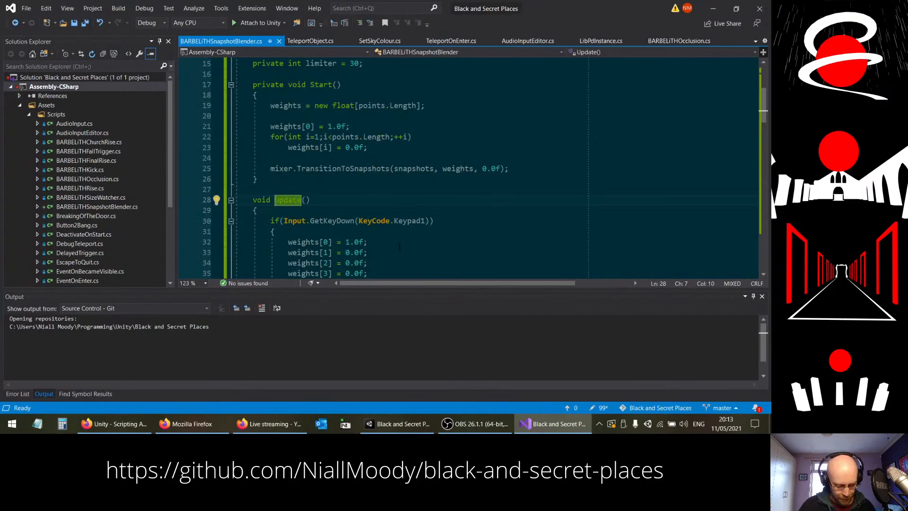
{"action": "type", "text": "Fixed"}
{"action": "key", "text": "ctrl+s"}
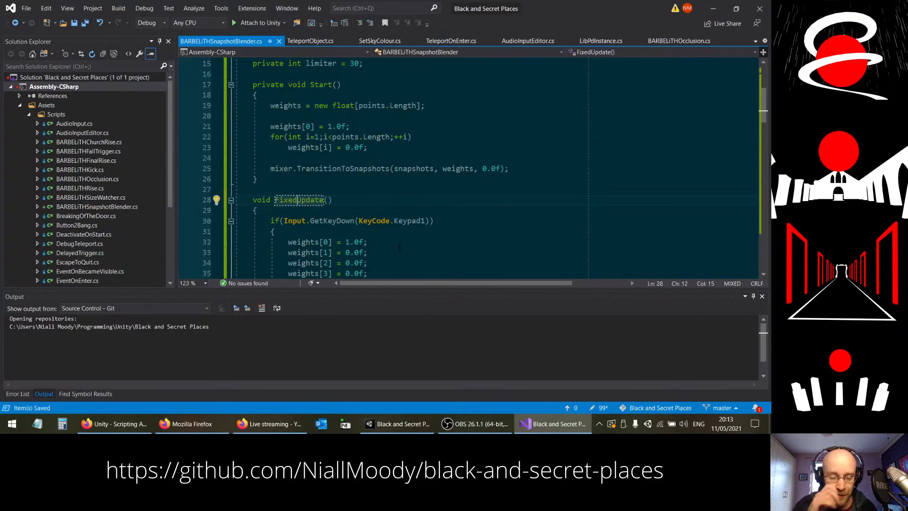
{"action": "scroll", "coordinate": [399, 245], "scroll_direction": "down", "scroll_amount": 2}
{"action": "scroll", "coordinate": [332, 220], "scroll_direction": "down", "scroll_amount": 19}
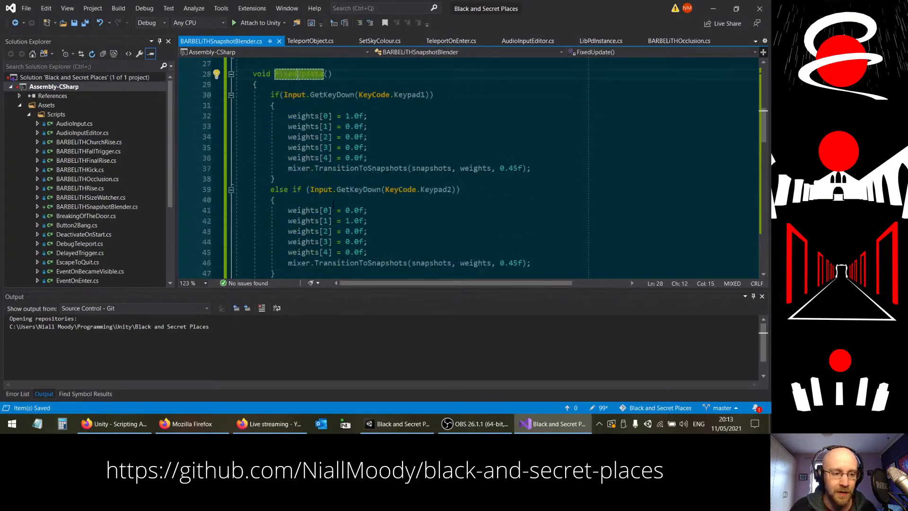
{"action": "scroll", "coordinate": [331, 209], "scroll_direction": "down", "scroll_amount": 5}
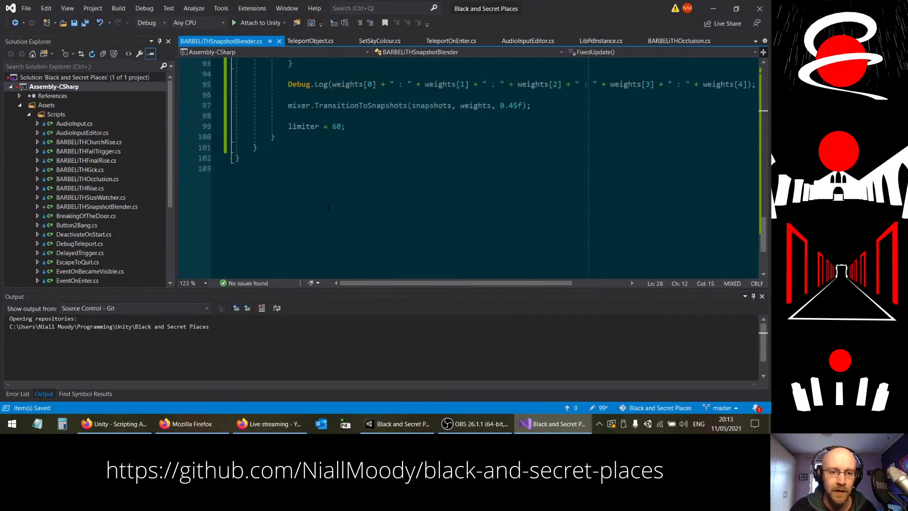
{"action": "scroll", "coordinate": [442, 187], "scroll_direction": "up", "scroll_amount": 2}
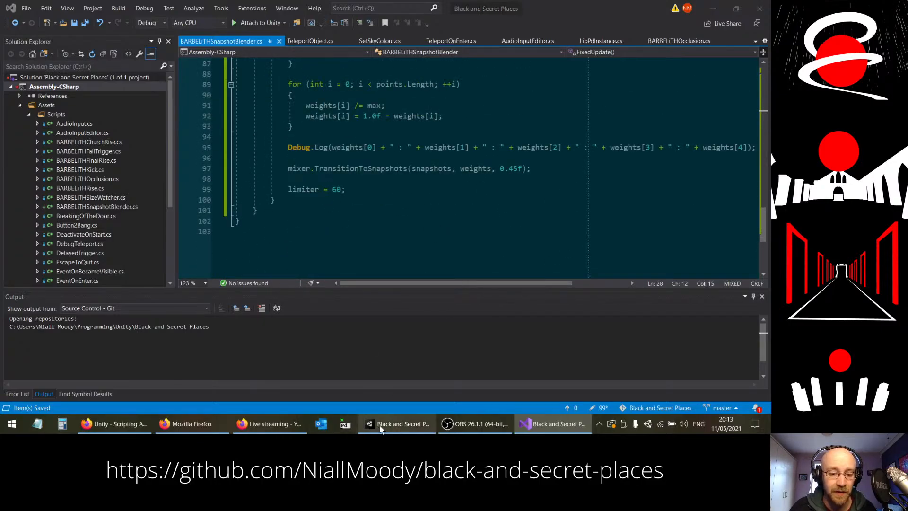
Step: Switch to Unity, run the game to test the blending driven by FixedUpdate, and stop it
{"action": "left_click", "coordinate": [397, 423]}
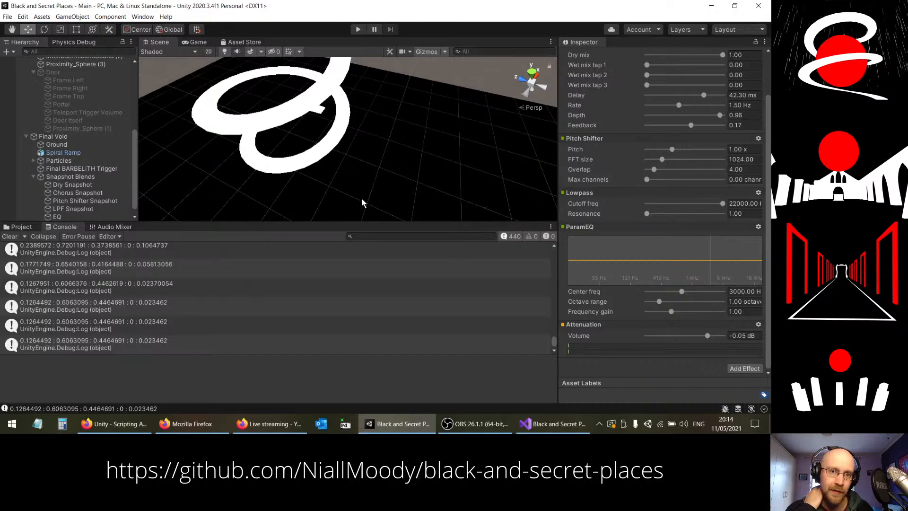
{"action": "left_click", "coordinate": [358, 30]}
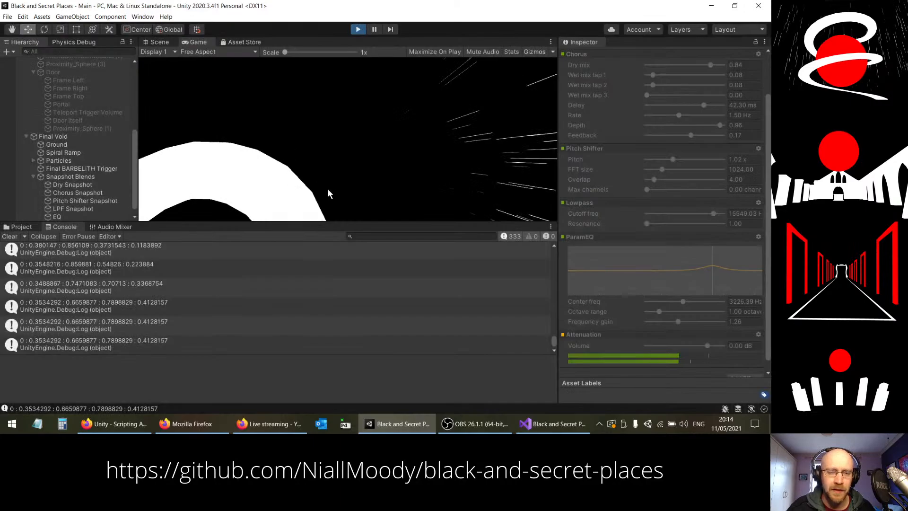
{"action": "key", "text": "ctrl+p"}
Step: In the audio mixer, set the BARBELiTH group's attenuation volume to -0.05 dB in the Chorus, Pitch Shifter, LPF and EQ snapshots
{"action": "left_click", "coordinate": [112, 227]}
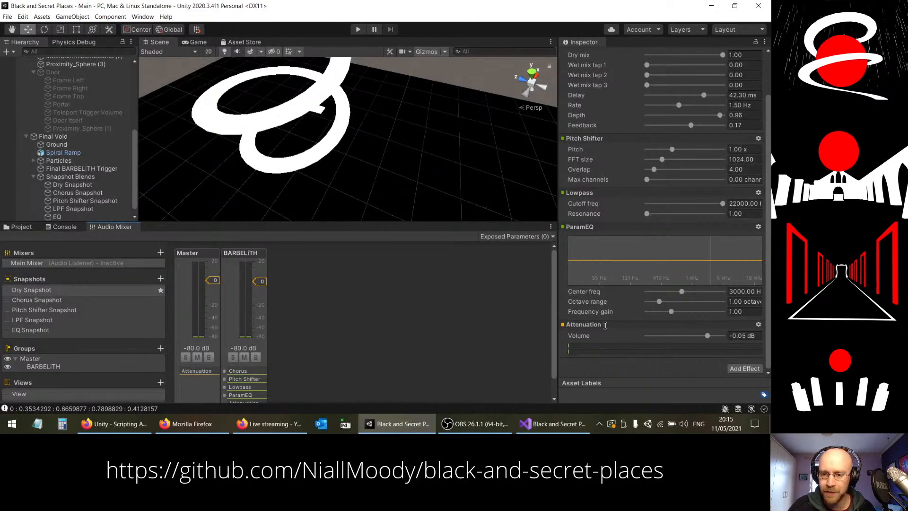
{"action": "left_click", "coordinate": [38, 300]}
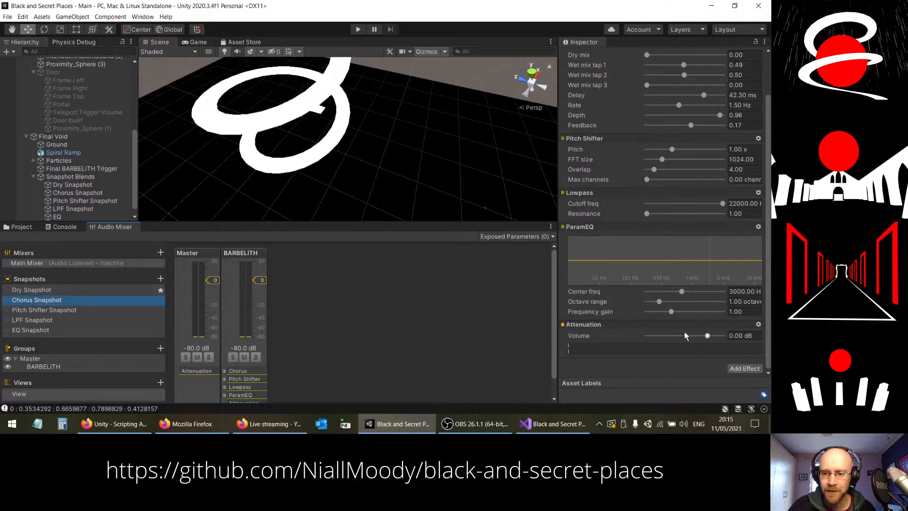
{"action": "left_click", "coordinate": [747, 336]}
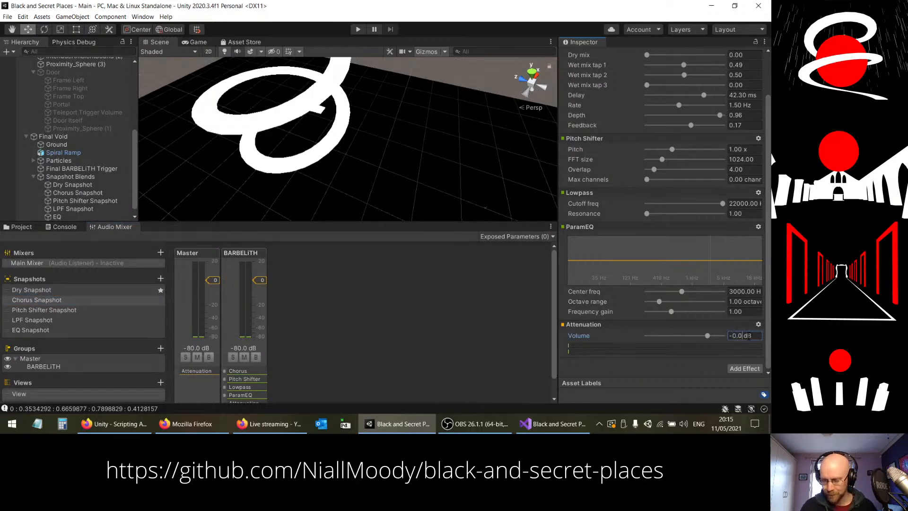
{"action": "left_click", "coordinate": [63, 311]}
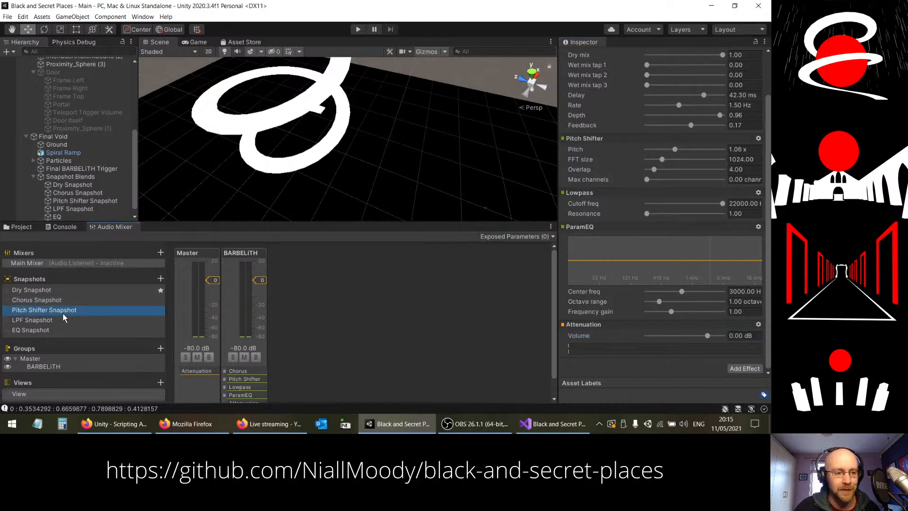
{"action": "left_click", "coordinate": [753, 335]}
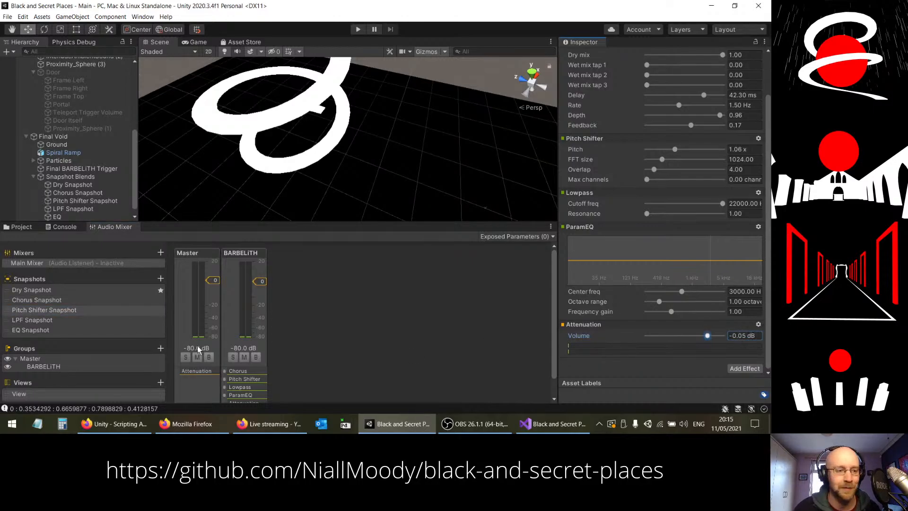
{"action": "left_click", "coordinate": [66, 321]}
{"action": "left_click", "coordinate": [741, 335]}
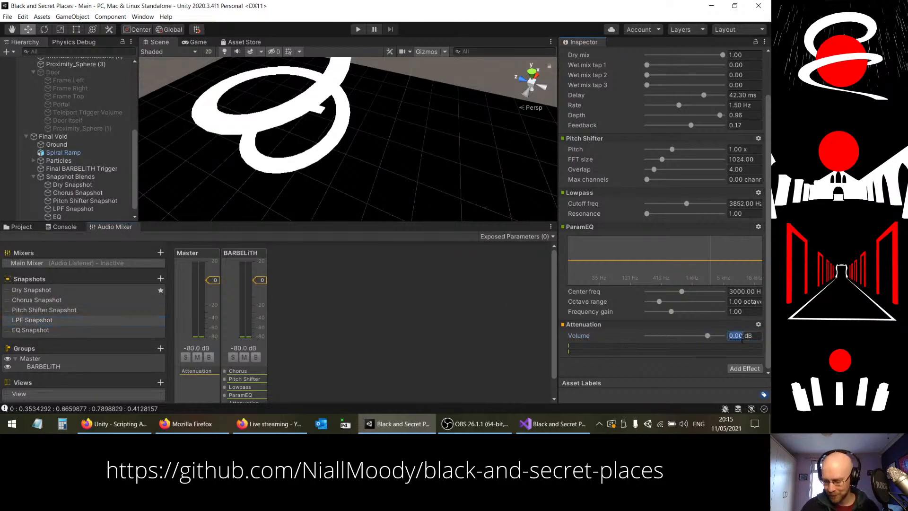
{"action": "left_click", "coordinate": [58, 330]}
{"action": "left_click", "coordinate": [737, 336]}
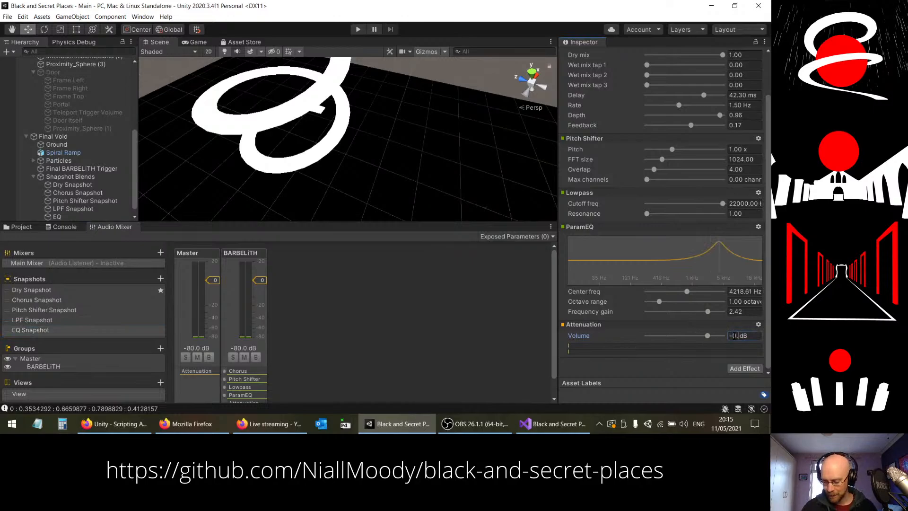
Step: Check the volume in each snapshot from LPF up to Dry, and run the game to test the blending with matched volumes
{"action": "left_click", "coordinate": [41, 321]}
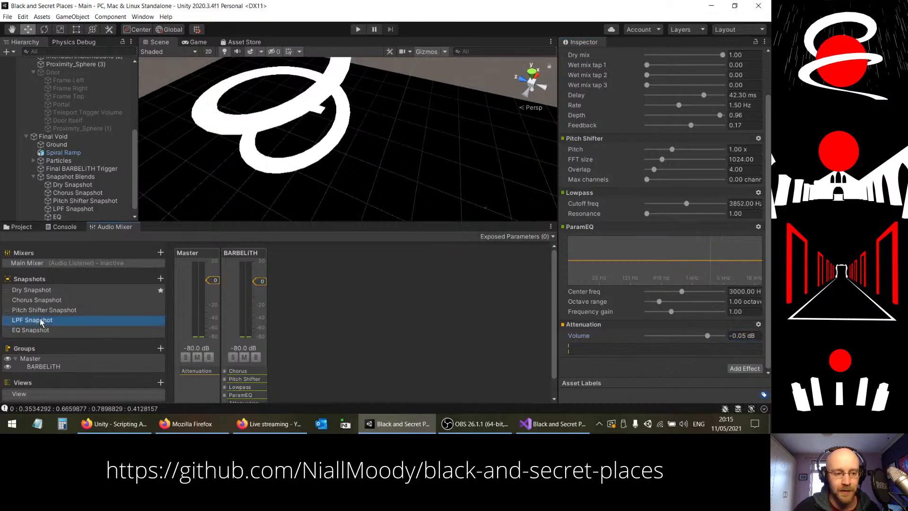
{"action": "key", "text": "Up"}
{"action": "key", "text": "Up"}
{"action": "key", "text": "Up"}
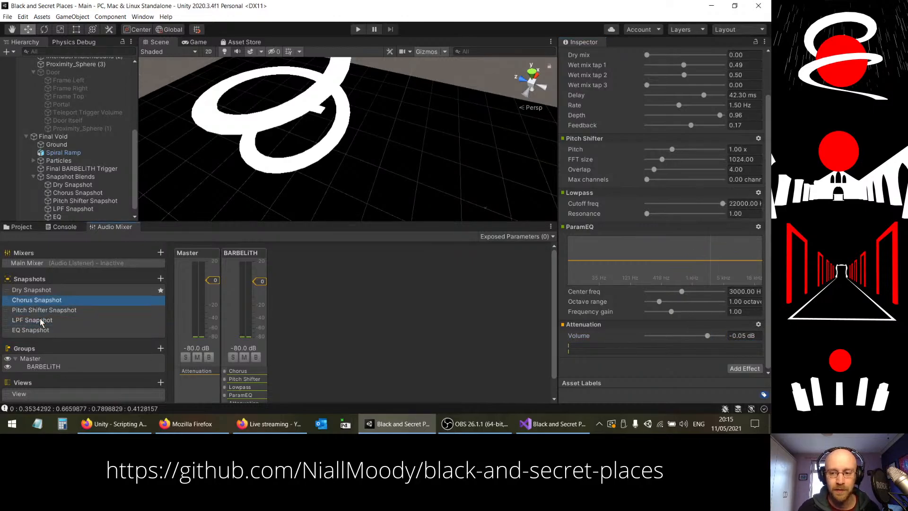
{"action": "left_click", "coordinate": [358, 28]}
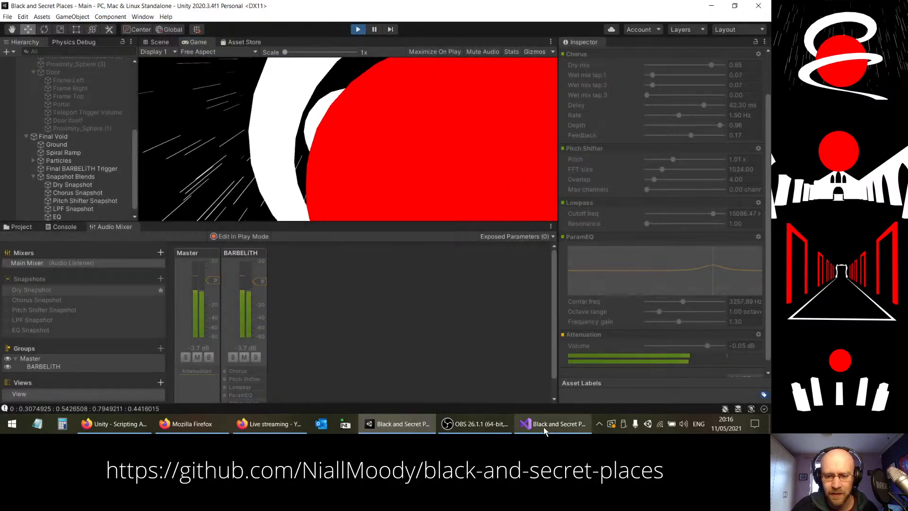
Step: Switch to Visual Studio, comment out the block from --limiter to the end of its if statement in FixedUpdate, and save the script
{"action": "left_click", "coordinate": [581, 423]}
{"action": "scroll", "coordinate": [267, 216], "scroll_direction": "up", "scroll_amount": 20}
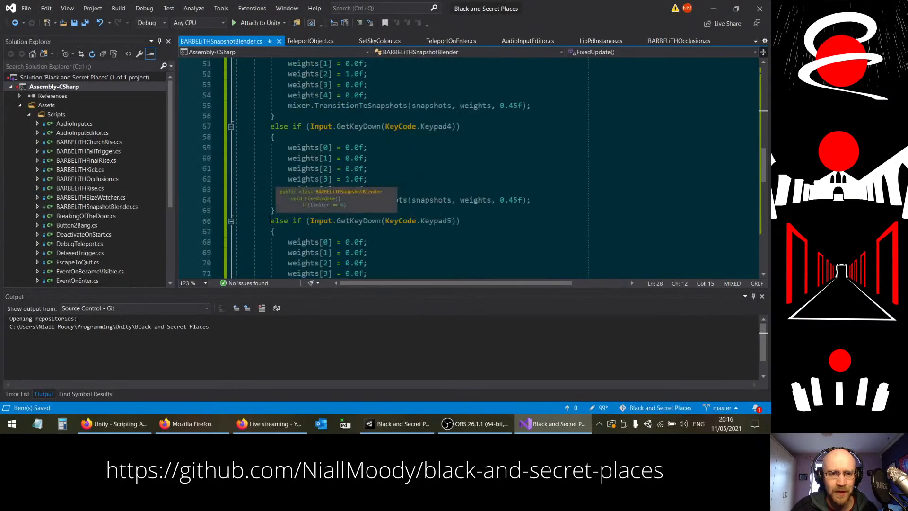
{"action": "scroll", "coordinate": [276, 195], "scroll_direction": "down", "scroll_amount": 18}
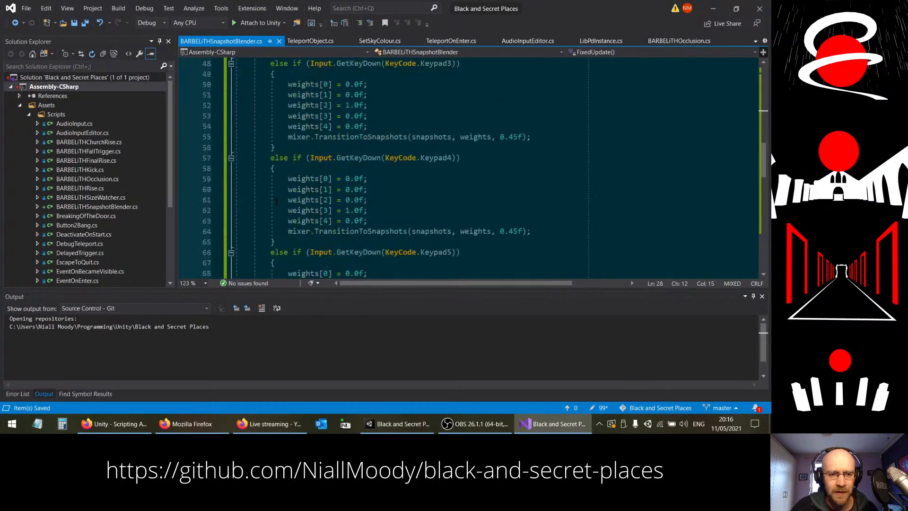
{"action": "left_click", "coordinate": [266, 106]}
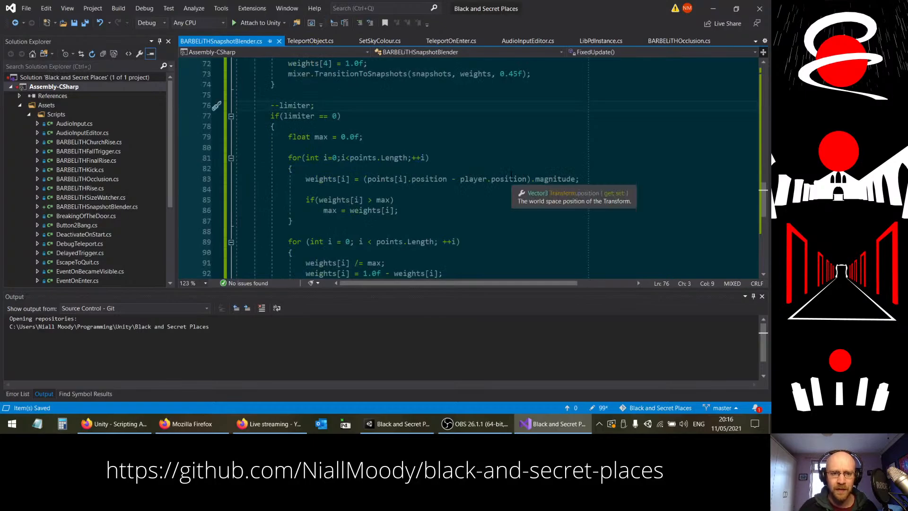
{"action": "type", "text": "/*"}
{"action": "scroll", "coordinate": [298, 168], "scroll_direction": "down", "scroll_amount": 6}
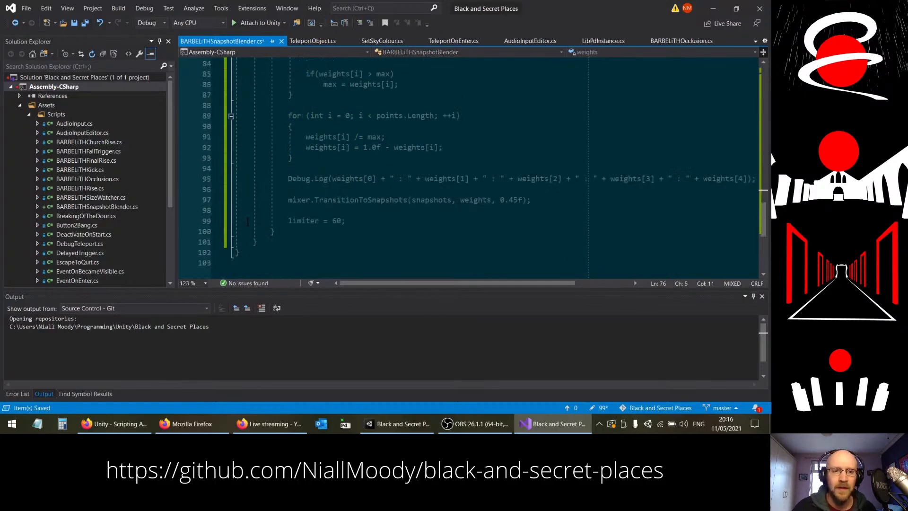
{"action": "left_click", "coordinate": [298, 169]}
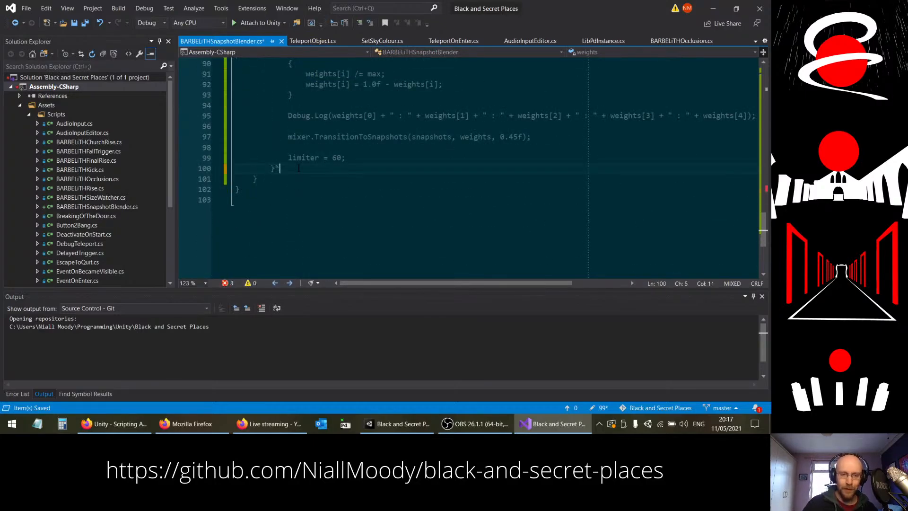
{"action": "key", "text": "ctrl+s"}
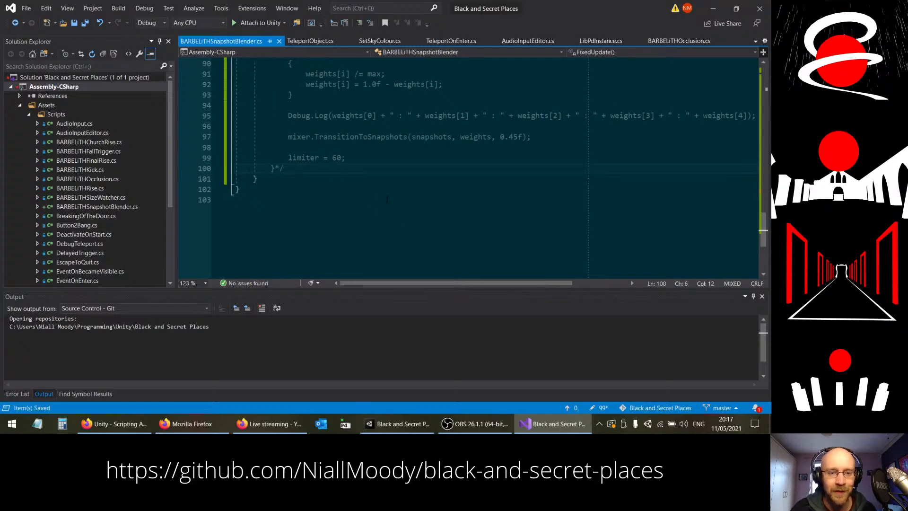
Step: Switch to Unity and run the game to test the snapshots with the distance-based blending disabled
{"action": "left_click", "coordinate": [407, 427]}
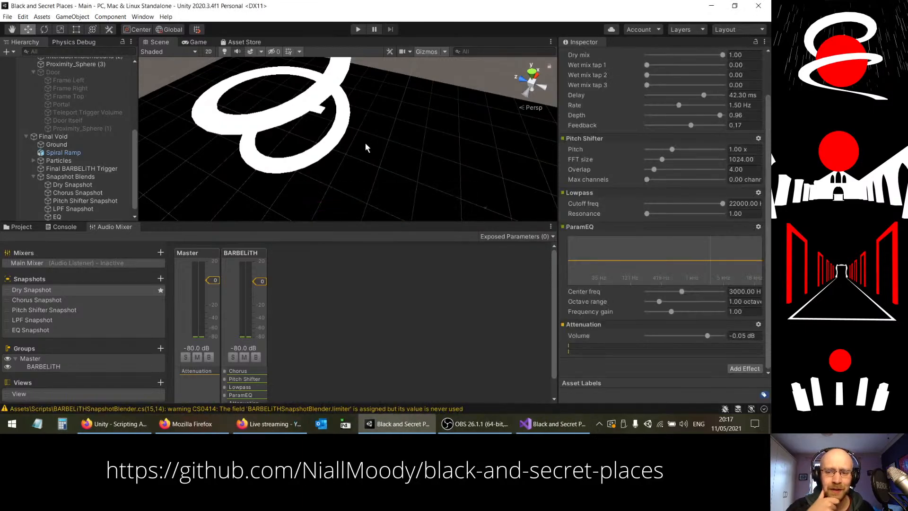
{"action": "left_click", "coordinate": [358, 30]}
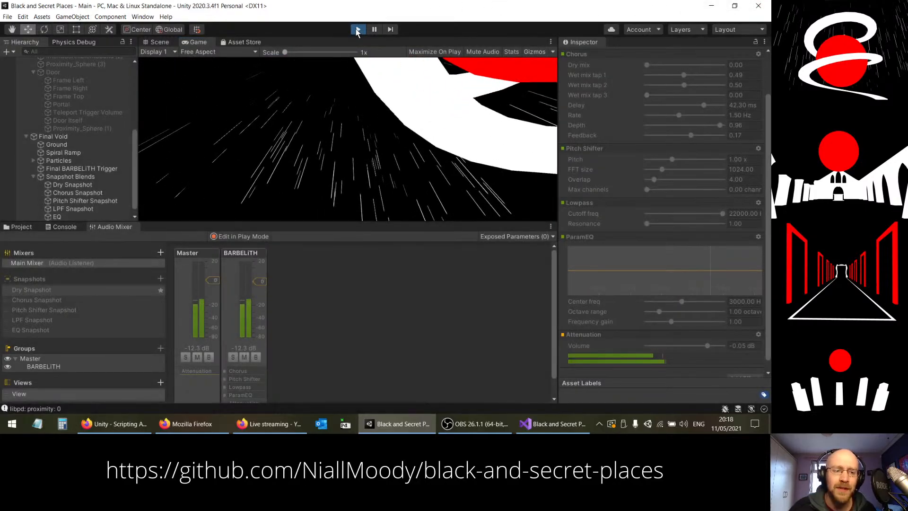
Step: Switch to Visual Studio and remove the comment markers around the limiter block in FixedUpdate
{"action": "left_click", "coordinate": [562, 423]}
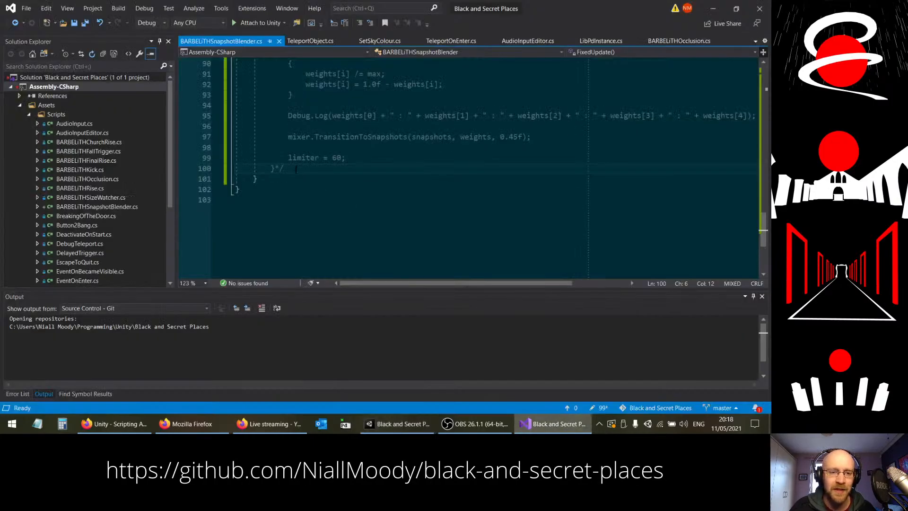
{"action": "key", "text": "BackSpace"}
{"action": "key", "text": "BackSpace"}
{"action": "scroll", "coordinate": [296, 169], "scroll_direction": "up", "scroll_amount": 9}
{"action": "left_click", "coordinate": [280, 199]}
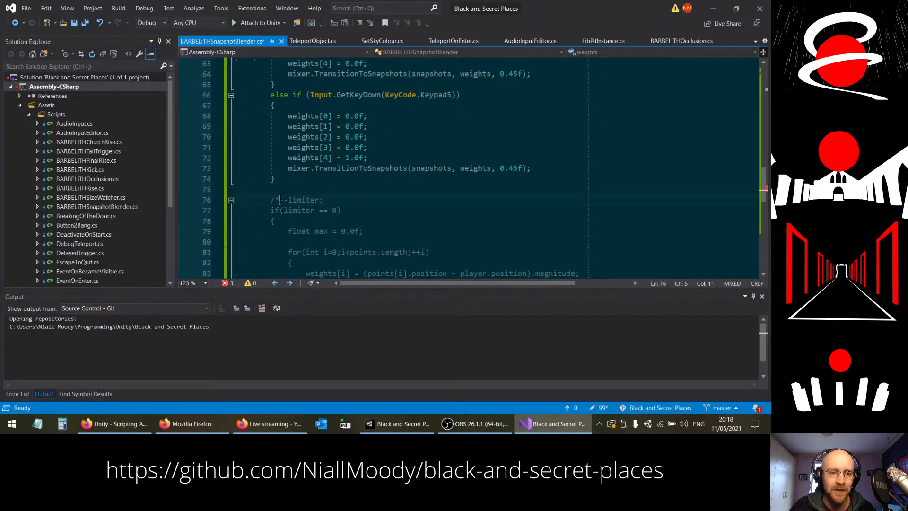
{"action": "key", "text": "BackSpace"}
{"action": "key", "text": "BackSpace"}
{"action": "left_click", "coordinate": [323, 189]}
Step: Review the distance-based weight calculation and the fixed weights in the keypad branches of FixedUpdate
{"action": "scroll", "coordinate": [324, 188], "scroll_direction": "down", "scroll_amount": 3}
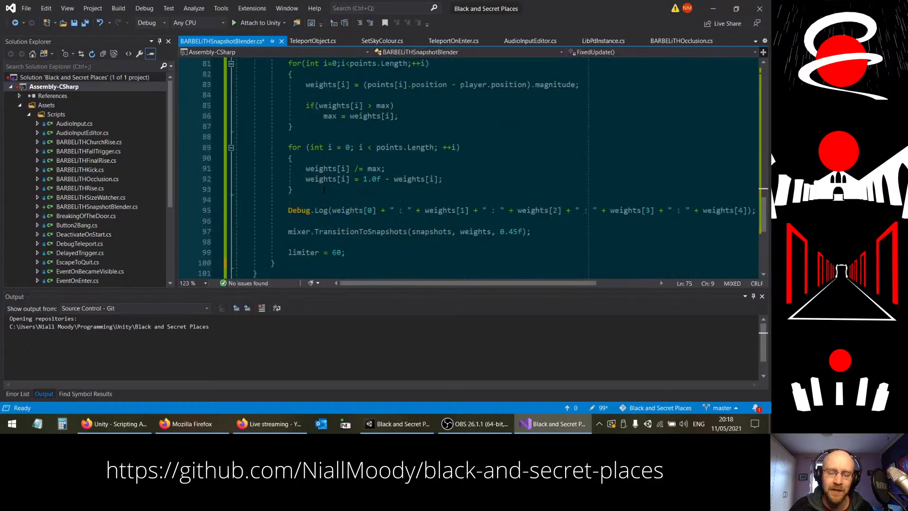
{"action": "left_click", "coordinate": [322, 178]}
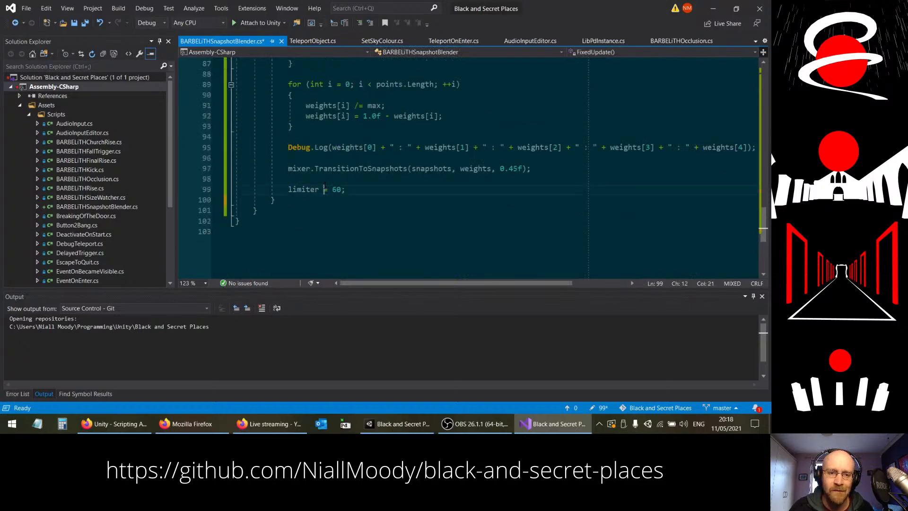
{"action": "left_click", "coordinate": [393, 189]}
{"action": "scroll", "coordinate": [392, 189], "scroll_direction": "up", "scroll_amount": 1}
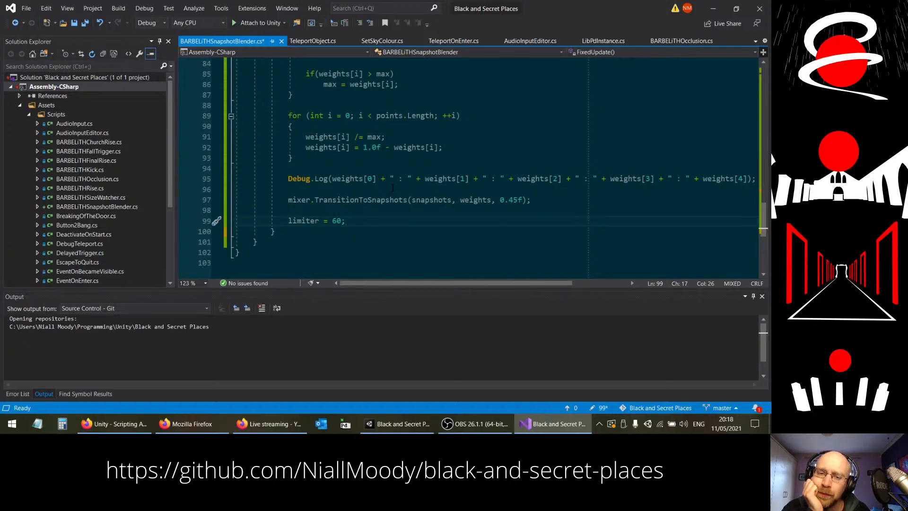
{"action": "scroll", "coordinate": [390, 194], "scroll_direction": "up", "scroll_amount": 3}
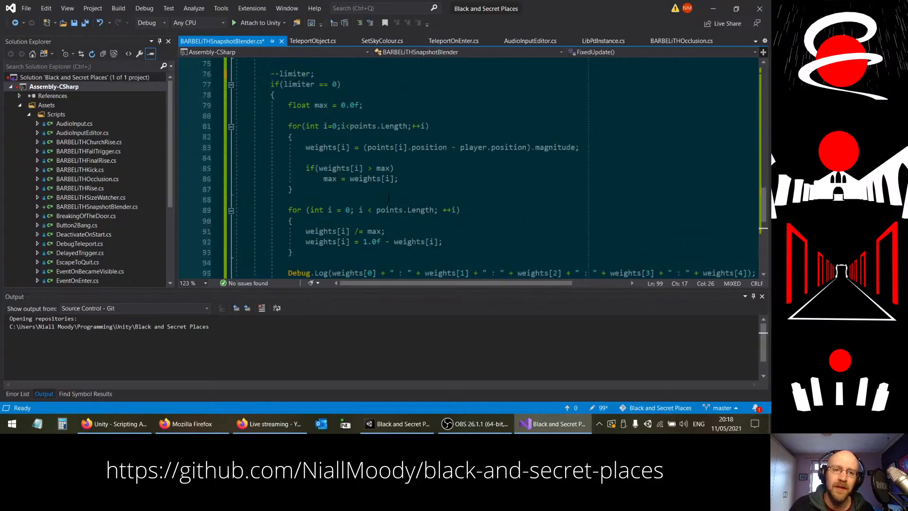
{"action": "scroll", "coordinate": [389, 199], "scroll_direction": "up", "scroll_amount": 5}
{"action": "left_click", "coordinate": [369, 189]}
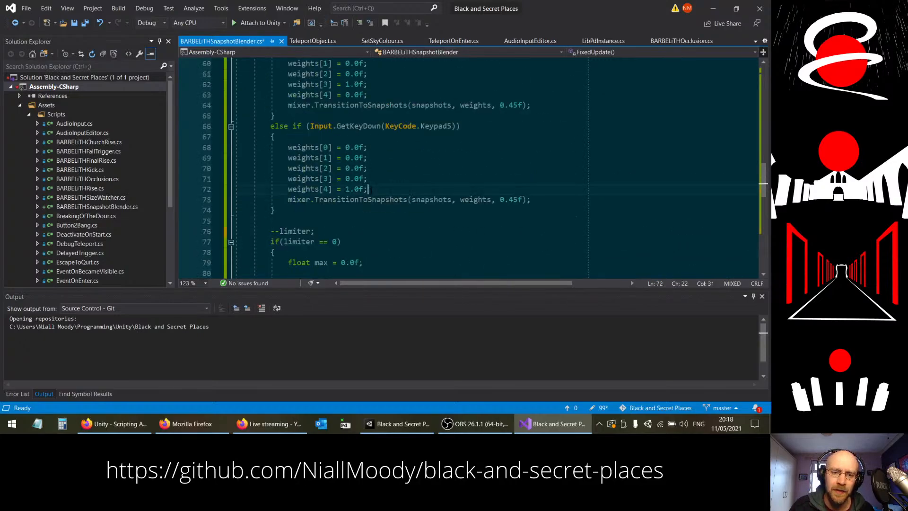
{"action": "left_click_drag", "start_coordinate": [346, 189], "coordinate": [368, 189]}
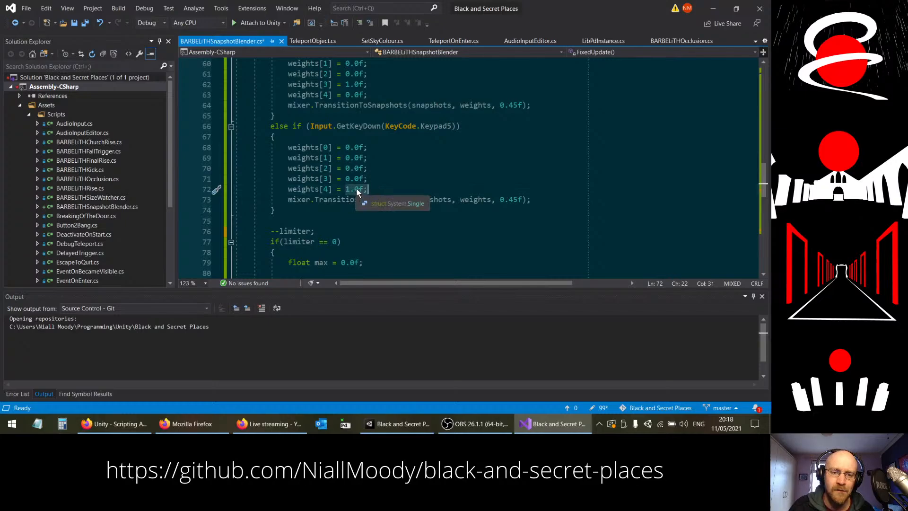
{"action": "left_click", "coordinate": [377, 188]}
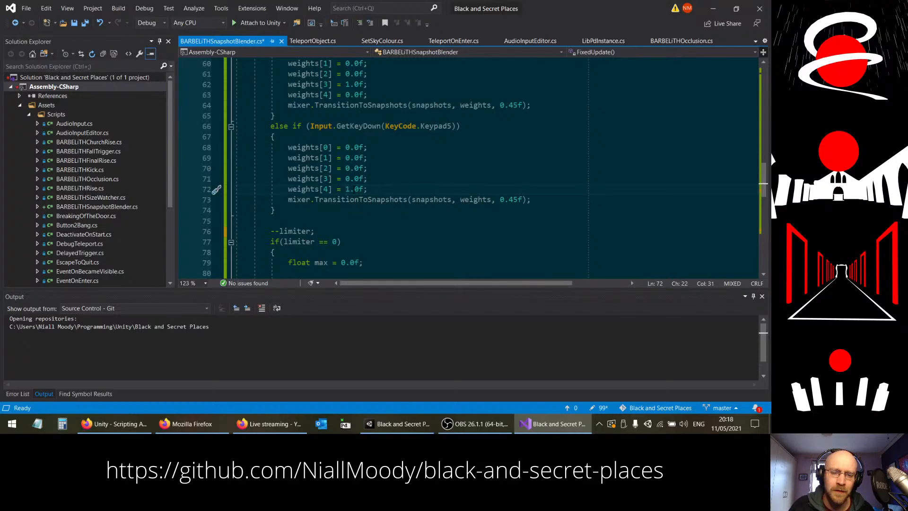
{"action": "left_click_drag", "start_coordinate": [345, 189], "coordinate": [387, 189]}
{"action": "scroll", "coordinate": [395, 177], "scroll_direction": "up", "scroll_amount": 3}
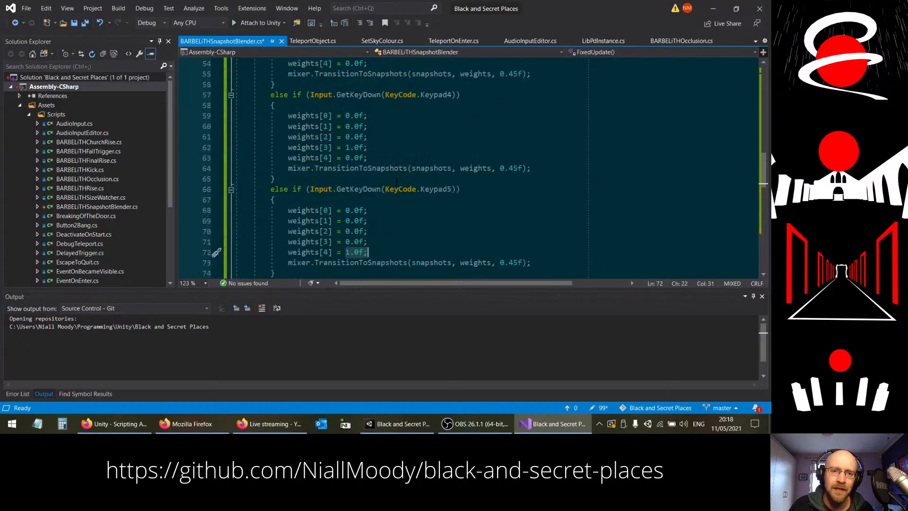
{"action": "scroll", "coordinate": [395, 177], "scroll_direction": "up", "scroll_amount": 8}
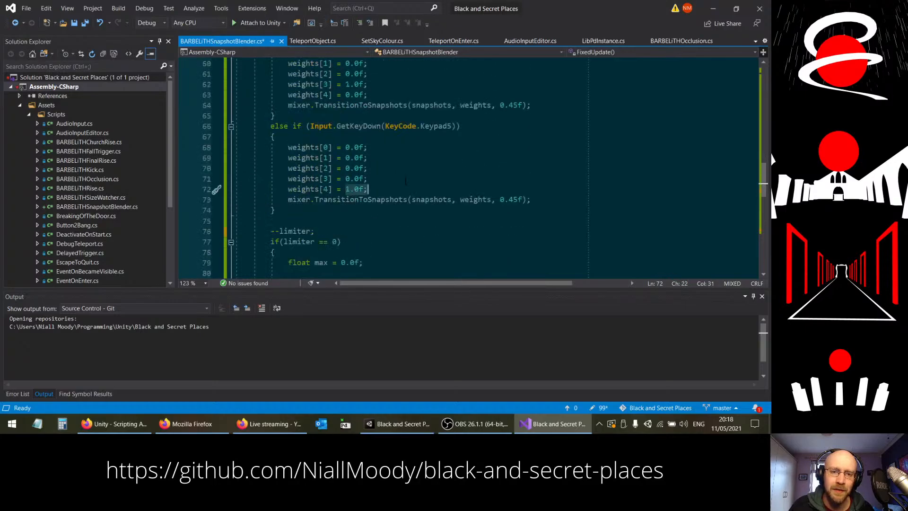
{"action": "scroll", "coordinate": [410, 184], "scroll_direction": "down", "scroll_amount": 3}
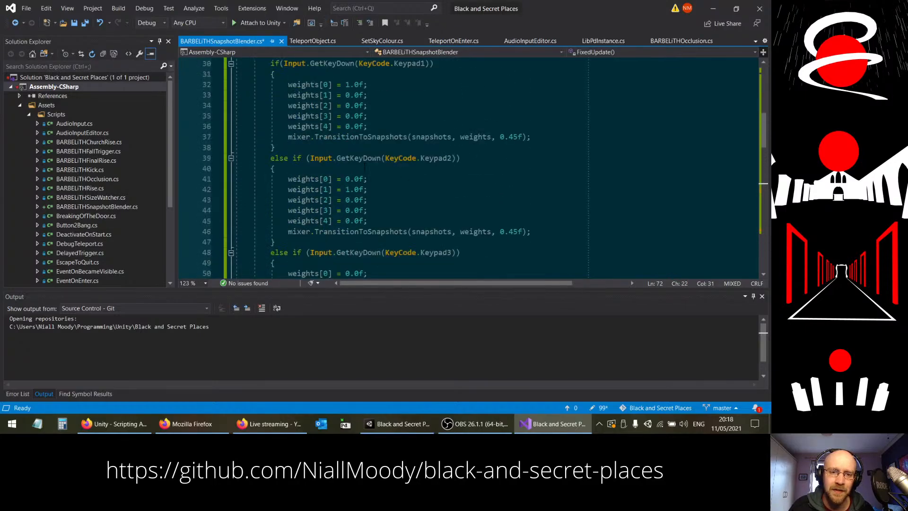
Step: In the Keypad2 branch, set weights[0] to 0.1f, weights[2] to 0.4f, weights[3] to 0.2f and weights[4] to 0.4f, save, and switch to Unity
{"action": "left_click", "coordinate": [358, 115]}
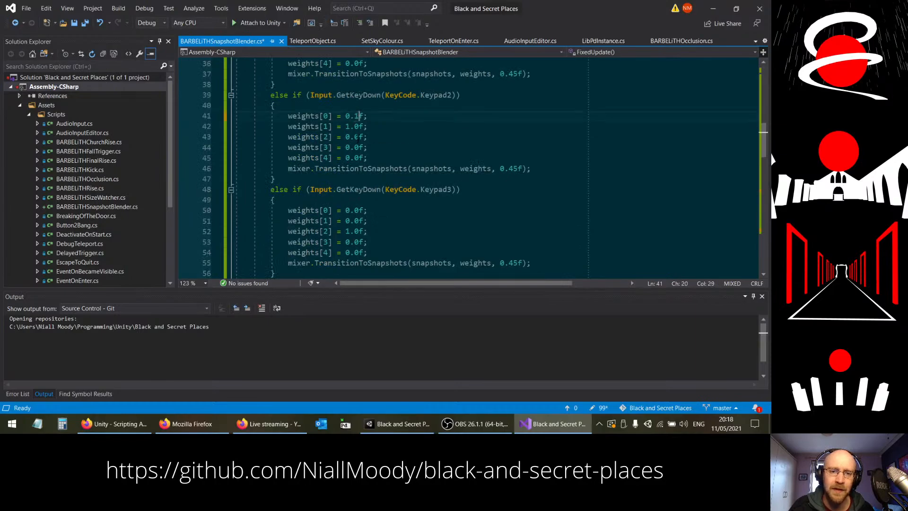
{"action": "left_click", "coordinate": [358, 137]}
{"action": "key", "text": "BackSpace"}
{"action": "type", "text": "4"}
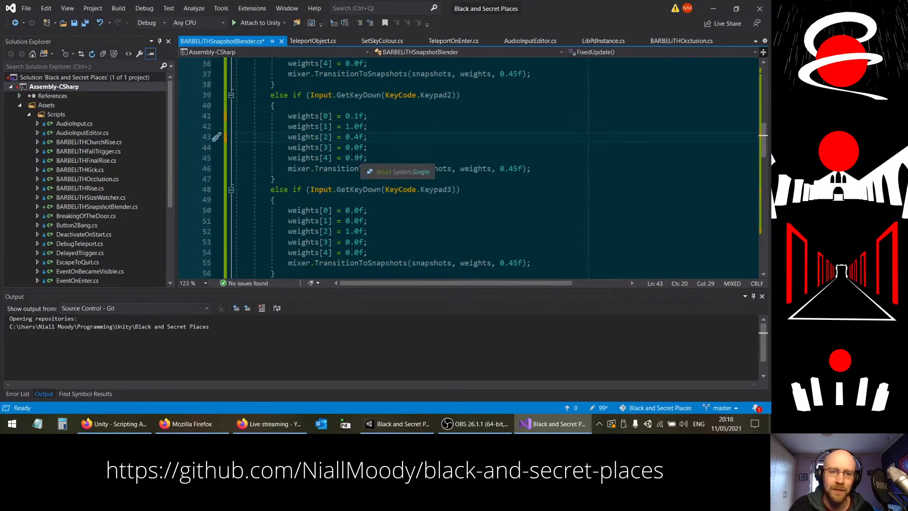
{"action": "left_click", "coordinate": [358, 147]}
{"action": "key", "text": "BackSpace"}
{"action": "type", "text": "2"}
{"action": "left_click", "coordinate": [358, 158]}
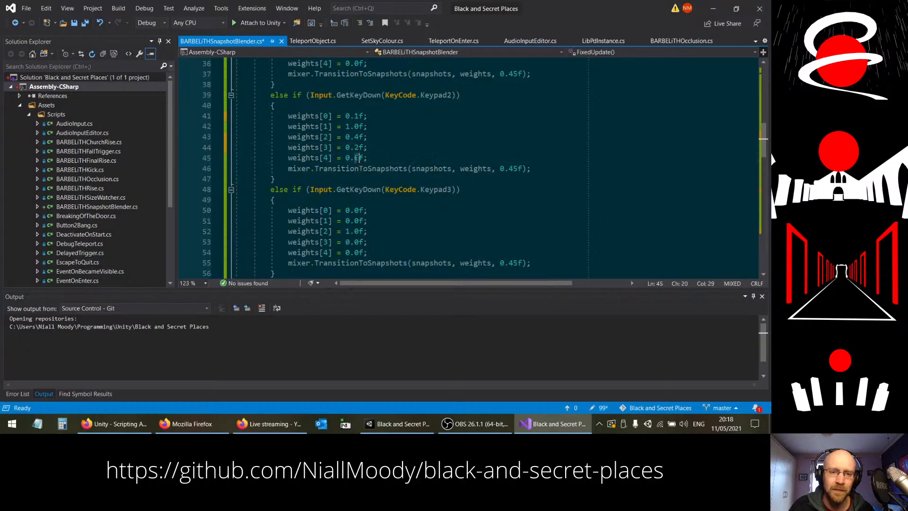
{"action": "key", "text": "BackSpace"}
{"action": "type", "text": "4"}
{"action": "key", "text": "ctrl+s"}
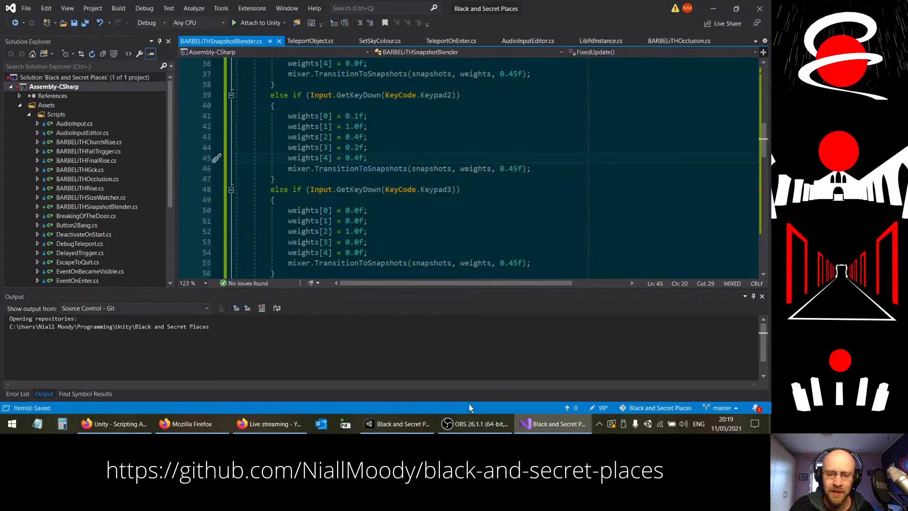
{"action": "left_click", "coordinate": [407, 423]}
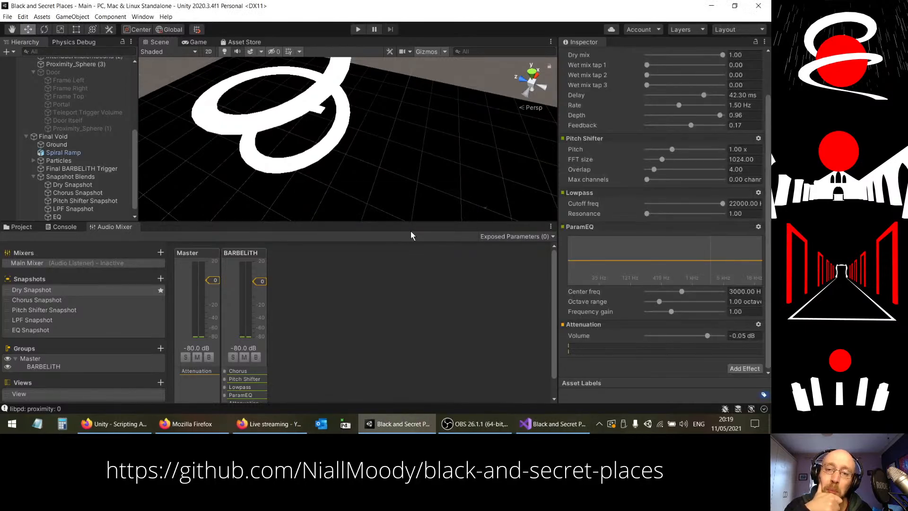
Step: Run the game to test the mixed Keypad2 snapshot weights, and switch to Visual Studio
{"action": "left_click", "coordinate": [358, 30]}
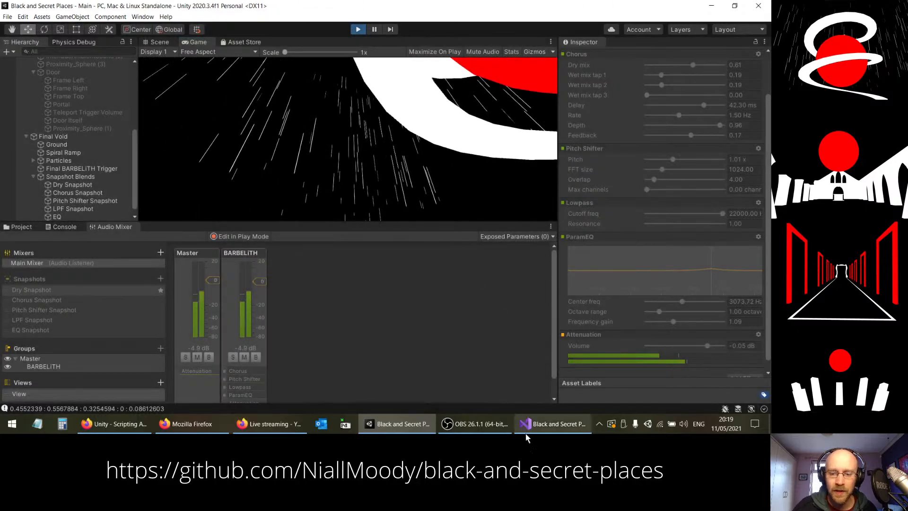
{"action": "left_click", "coordinate": [532, 426]}
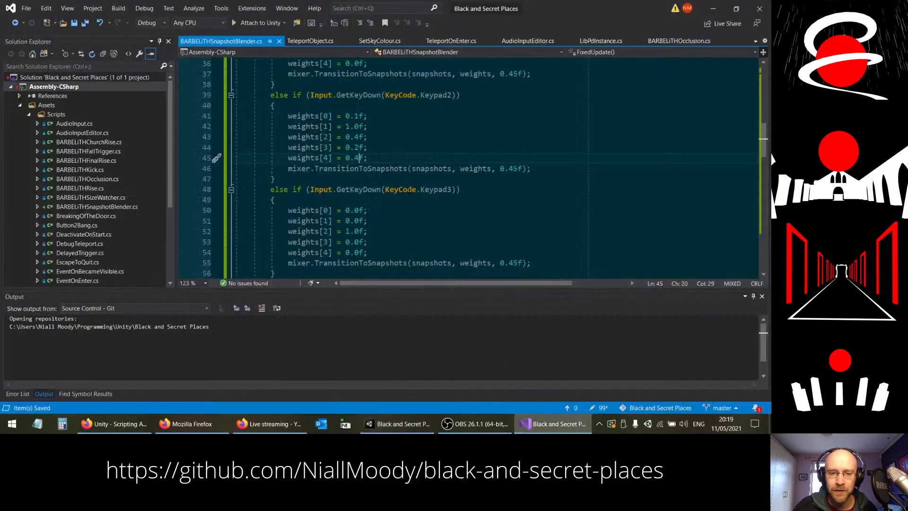
Step: Comment out the limiter block at the end of FixedUpdate with /* and */, save the script, and switch to Unity
{"action": "scroll", "coordinate": [282, 120], "scroll_direction": "down", "scroll_amount": 14}
{"action": "scroll", "coordinate": [282, 119], "scroll_direction": "up", "scroll_amount": 2}
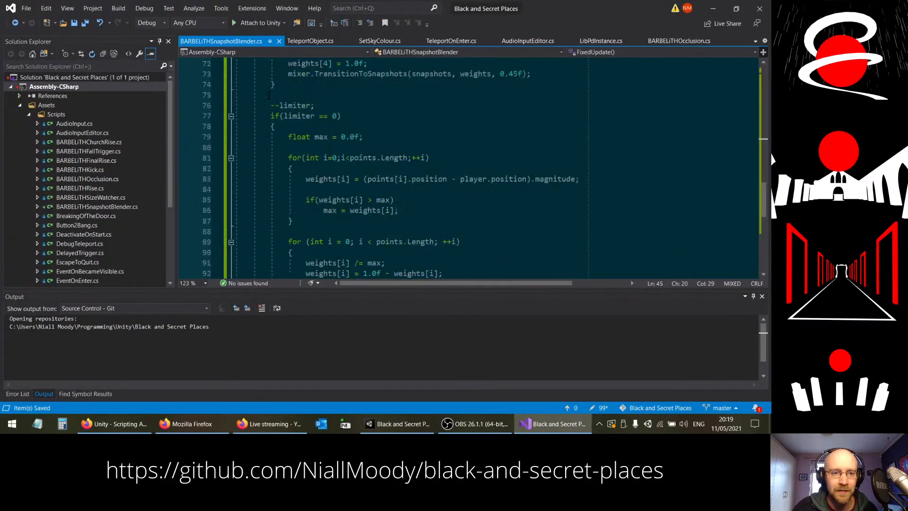
{"action": "left_click", "coordinate": [271, 105]}
{"action": "type", "text": "/*"}
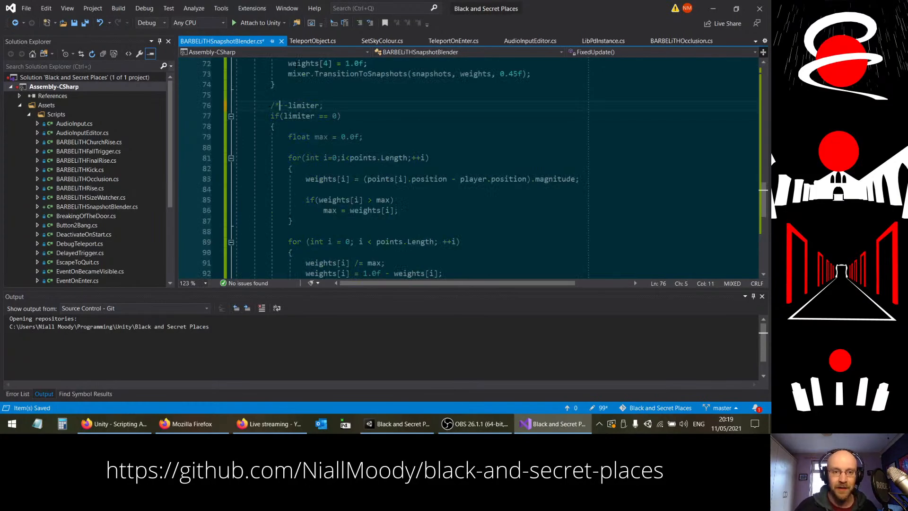
{"action": "scroll", "coordinate": [326, 147], "scroll_direction": "down", "scroll_amount": 7}
{"action": "left_click", "coordinate": [313, 136]}
{"action": "type", "text": "*"}
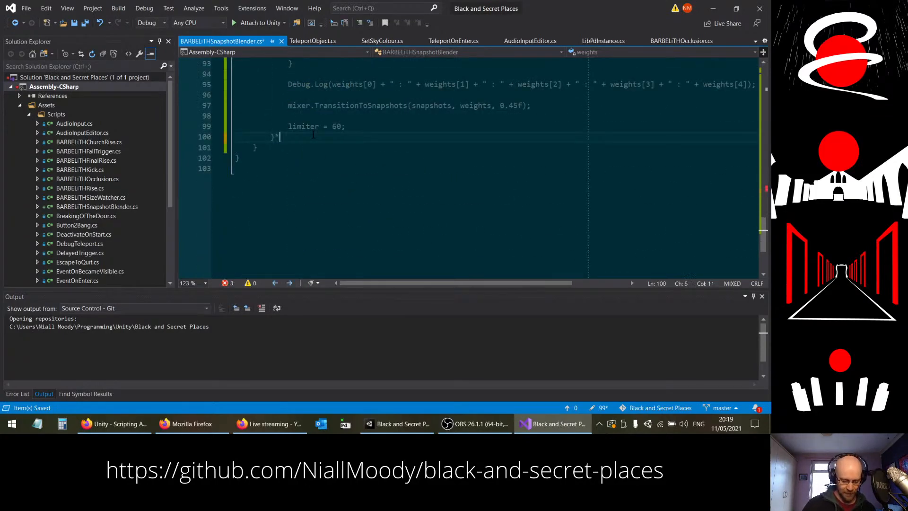
{"action": "key", "text": "ctrl+s"}
{"action": "left_click", "coordinate": [398, 423]}
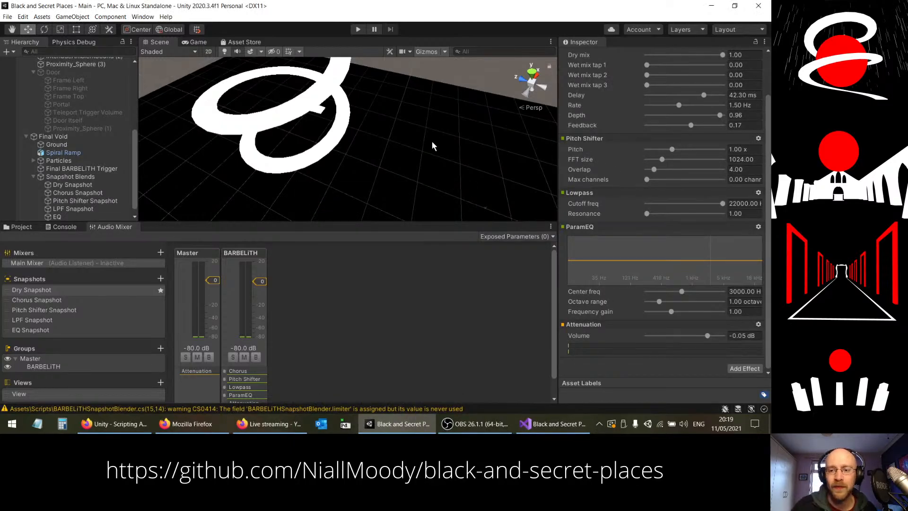
Step: Run the game to test the keypad snapshot weights without the distance-based blending, and return to Visual Studio
{"action": "left_click", "coordinate": [357, 30]}
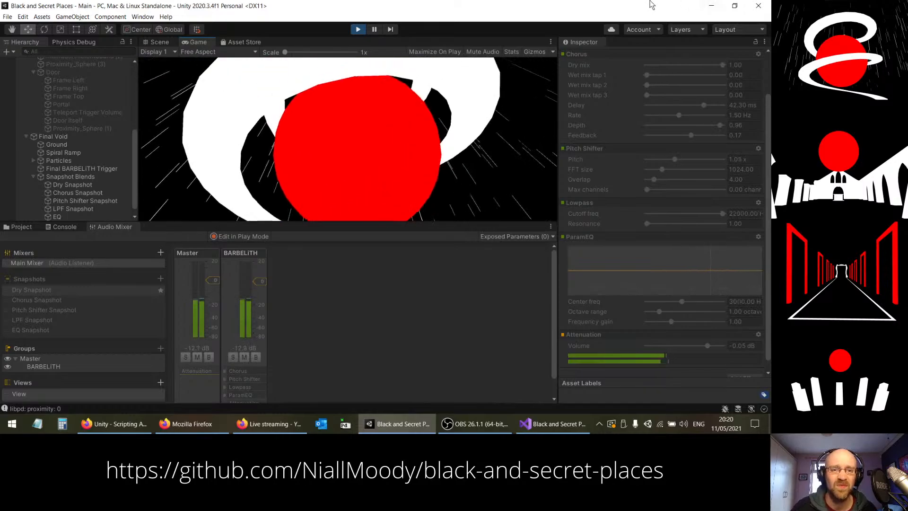
{"action": "left_click", "coordinate": [357, 33]}
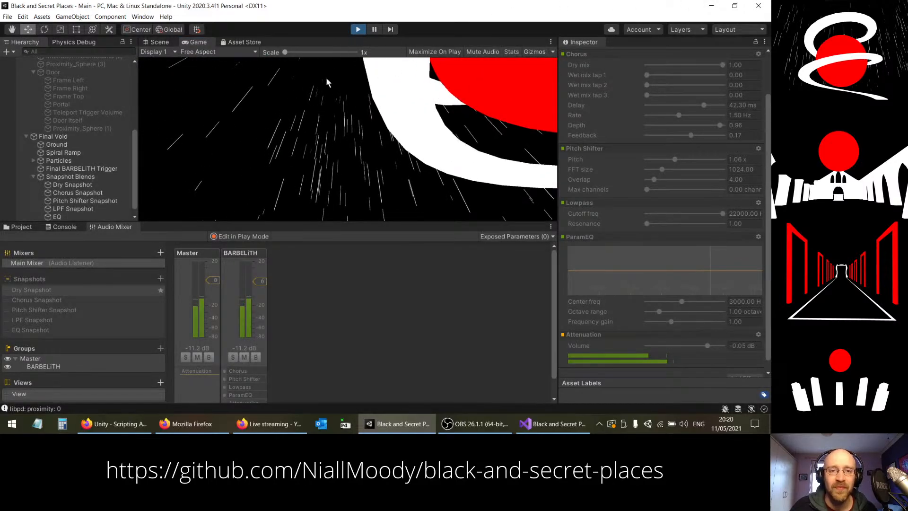
{"action": "key", "text": "alt+Tab"}
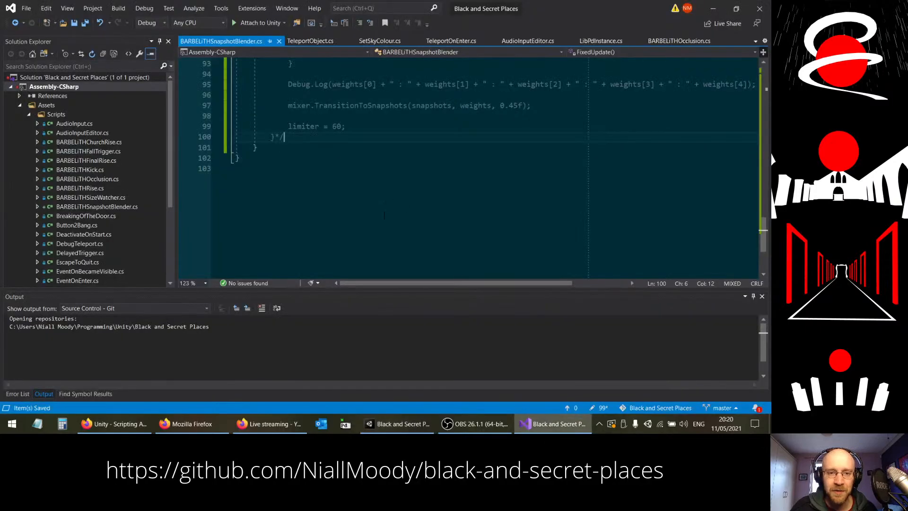
Step: In the Keypad2 branch, set weights[0], weights[2], weights[3] and weights[4] to 0.0f and save the script
{"action": "scroll", "coordinate": [365, 201], "scroll_direction": "up", "scroll_amount": 14}
{"action": "scroll", "coordinate": [365, 200], "scroll_direction": "up", "scroll_amount": 8}
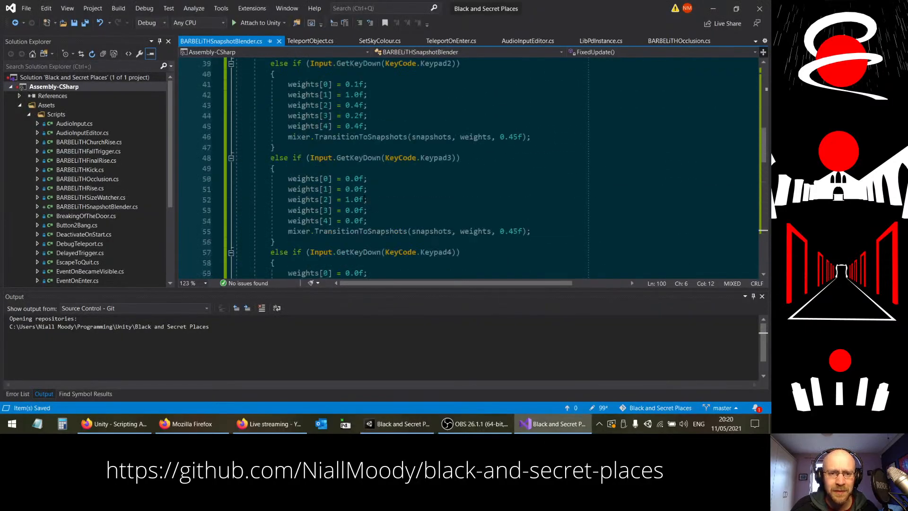
{"action": "left_click", "coordinate": [355, 147]}
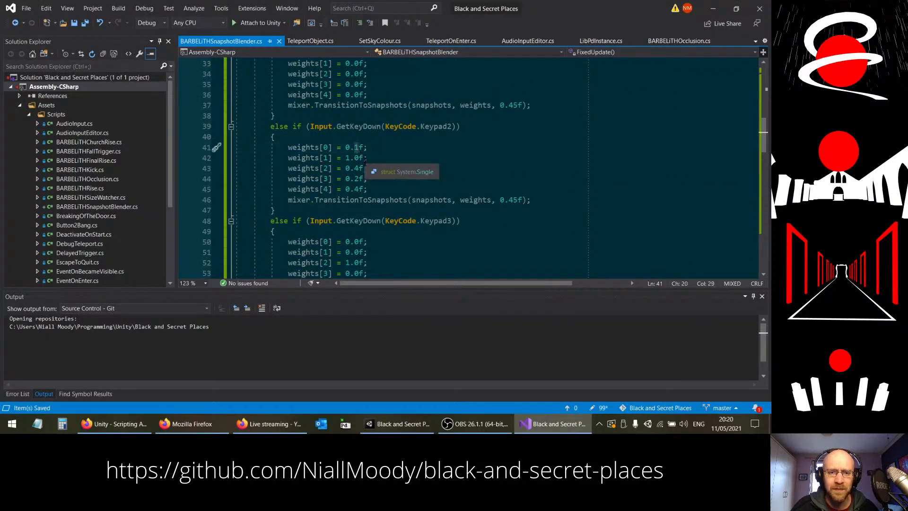
{"action": "key", "text": "BackSpace"}
{"action": "type", "text": "0"}
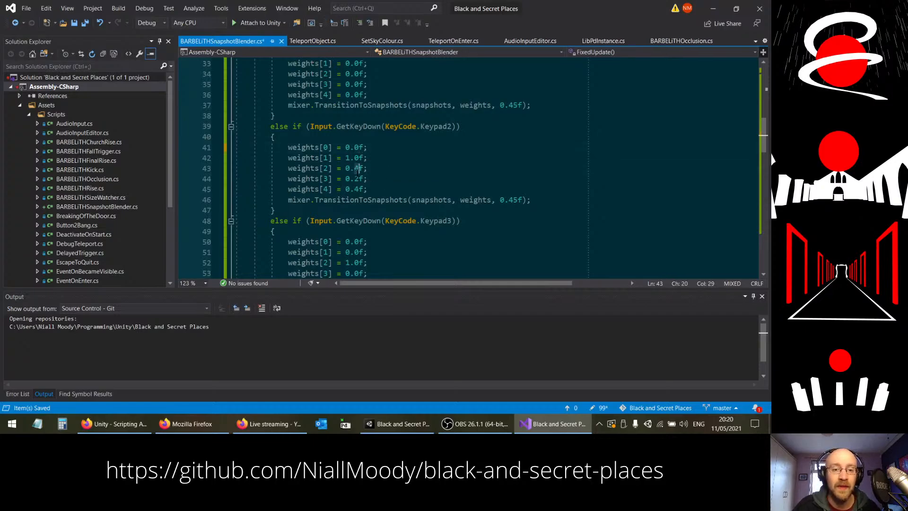
{"action": "key", "text": "Down"}
{"action": "key", "text": "BackSpace"}
{"action": "type", "text": "0"}
{"action": "key", "text": "Down"}
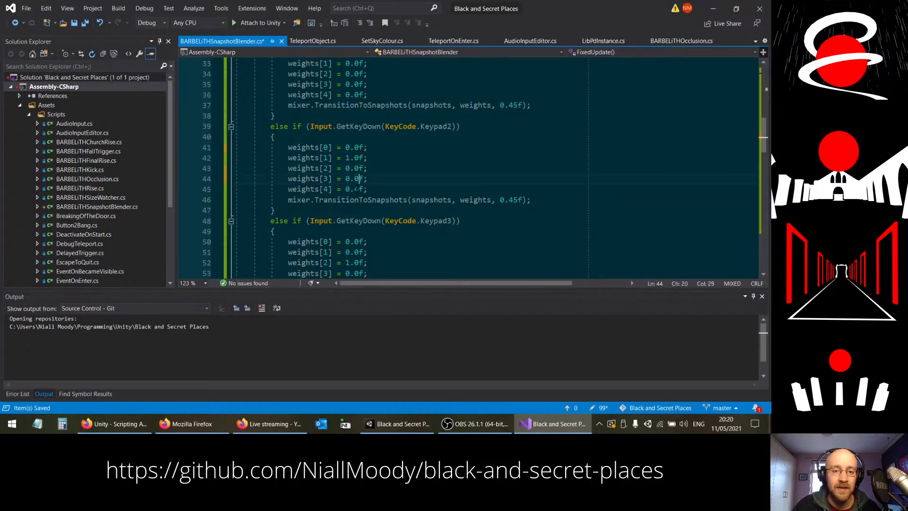
{"action": "key", "text": "BackSpace"}
{"action": "type", "text": "0"}
{"action": "left_click", "coordinate": [378, 189]}
{"action": "key", "text": "ctrl+s"}
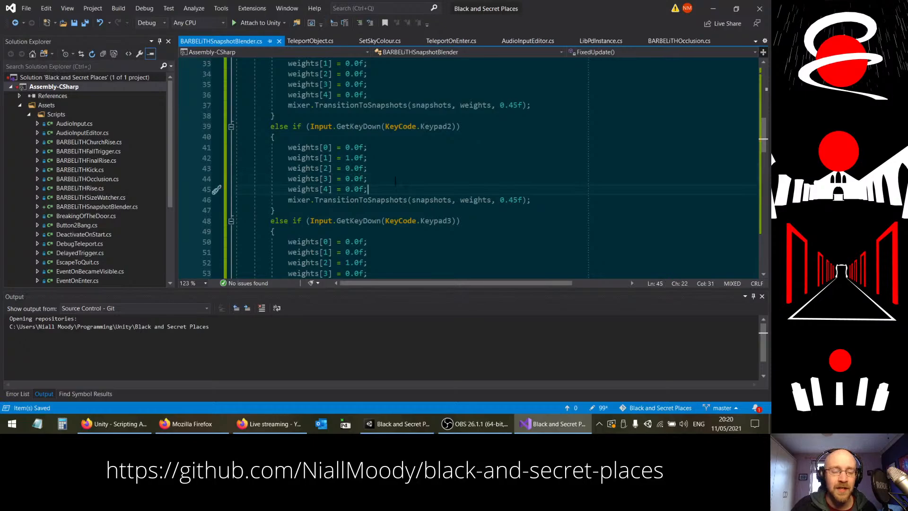
Step: Review the commented-out limiter block and the keypad branches in FixedUpdate
{"action": "scroll", "coordinate": [407, 191], "scroll_direction": "down", "scroll_amount": 18}
{"action": "scroll", "coordinate": [408, 164], "scroll_direction": "up", "scroll_amount": 1}
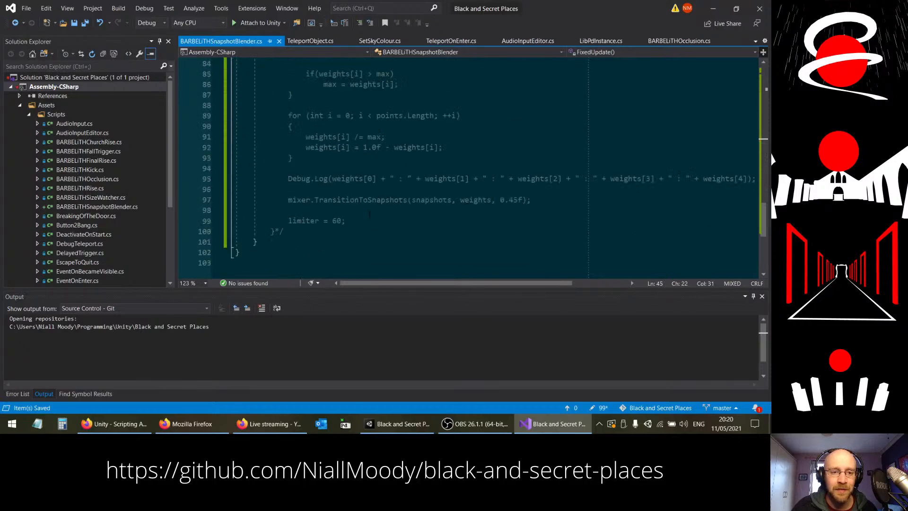
{"action": "left_click", "coordinate": [243, 261]}
{"action": "left_click", "coordinate": [241, 253]}
{"action": "scroll", "coordinate": [358, 199], "scroll_direction": "up", "scroll_amount": 5}
{"action": "scroll", "coordinate": [358, 200], "scroll_direction": "up", "scroll_amount": 4}
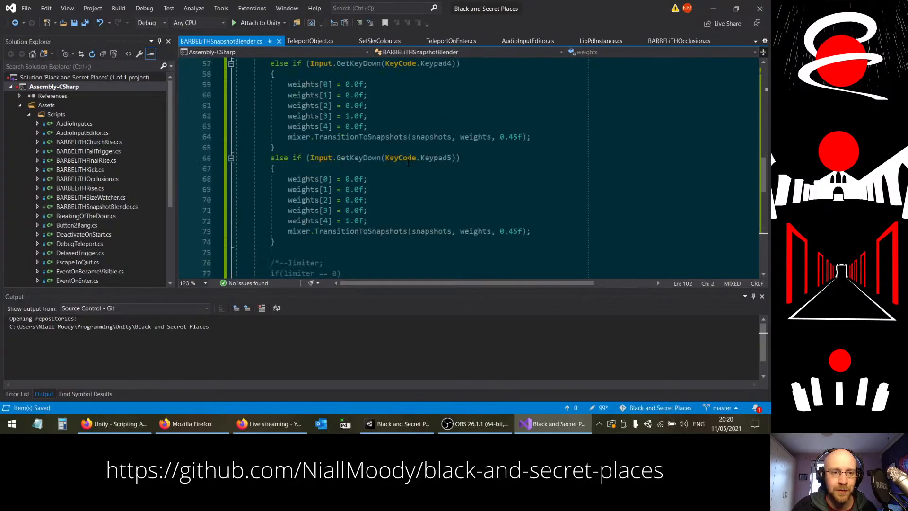